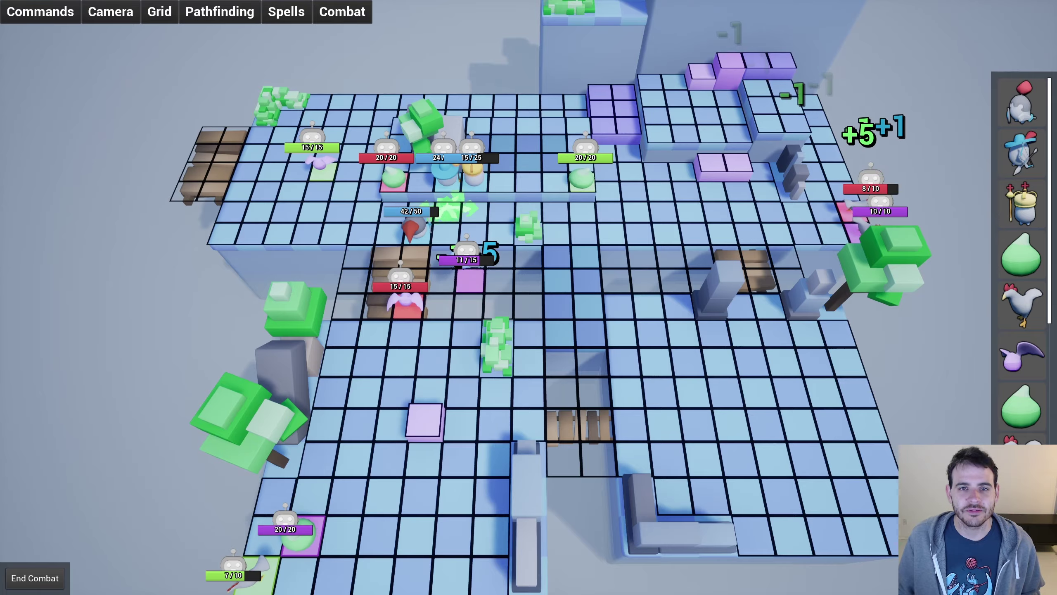
Step: Stop play and create a structure asset named S_UnitAiSpellCastingData in Units/AI
key(Escape)
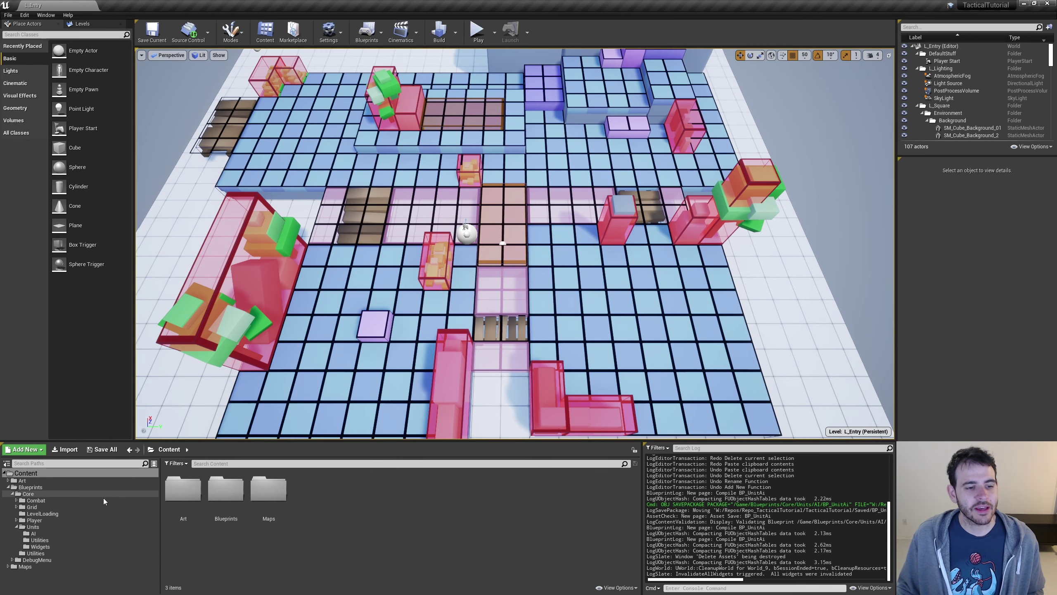
click(34, 533)
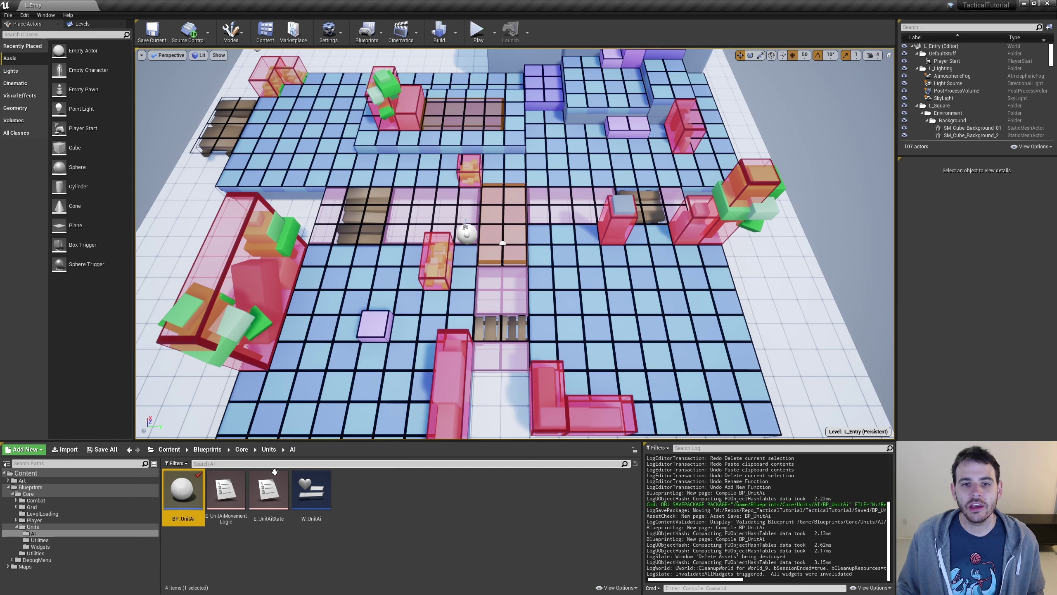
right_click(363, 501)
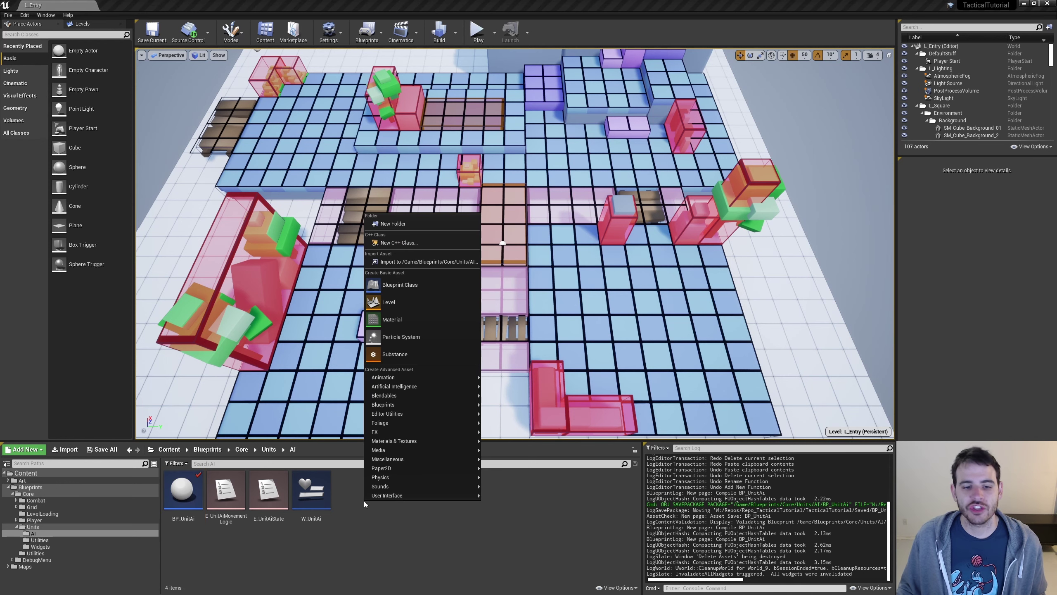
mouse_move(394, 417)
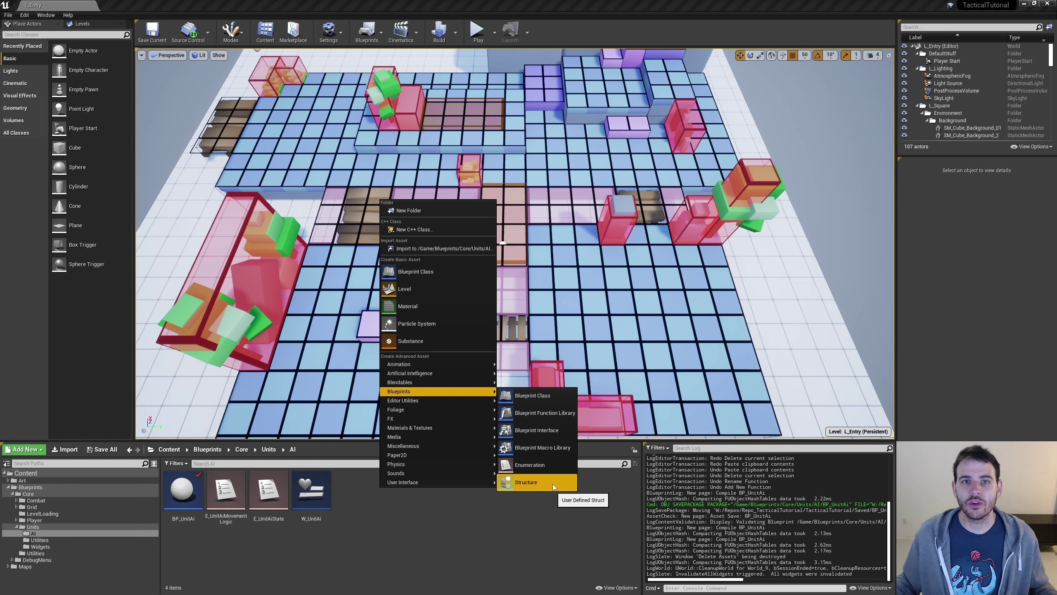
click(553, 484)
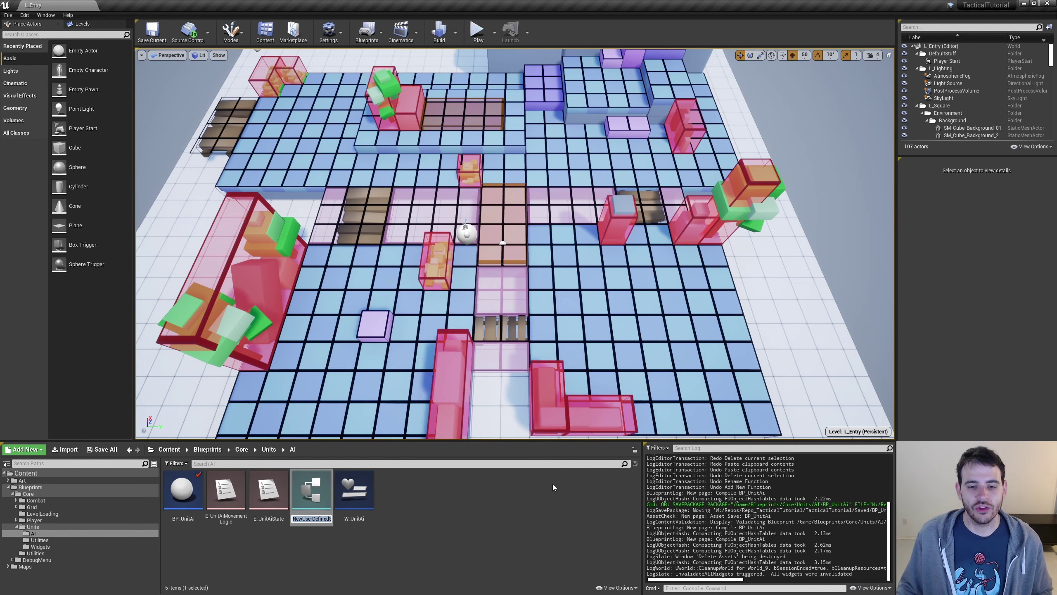
text(S_UnitAiSpellCastingData)
key(Return)
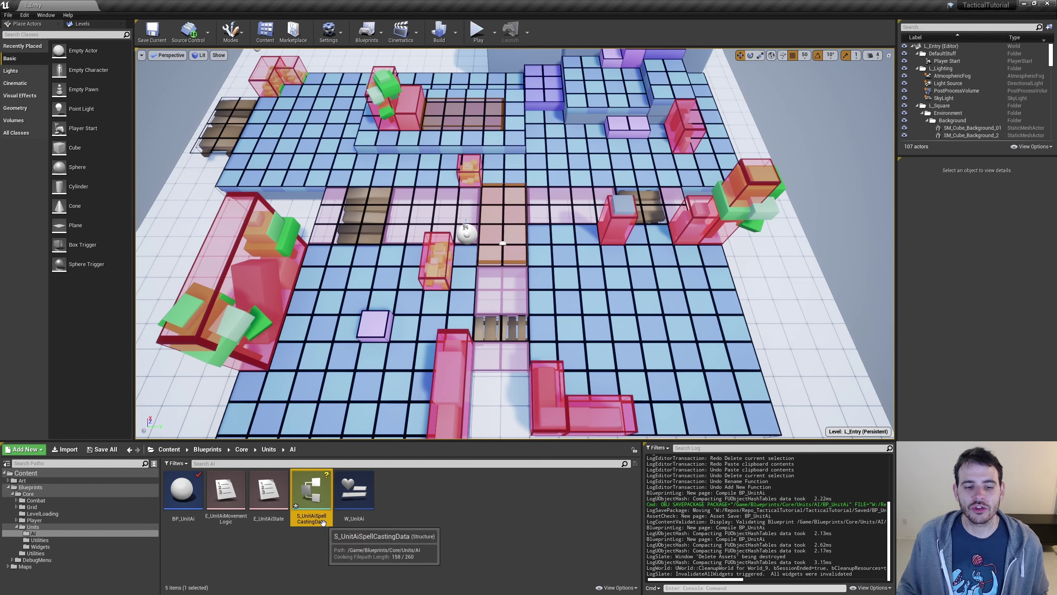
Step: Review the struct's IsSpellValid, Spell, OriginIndex, TargetIndex and SpellScore fields
double_click(317, 494)
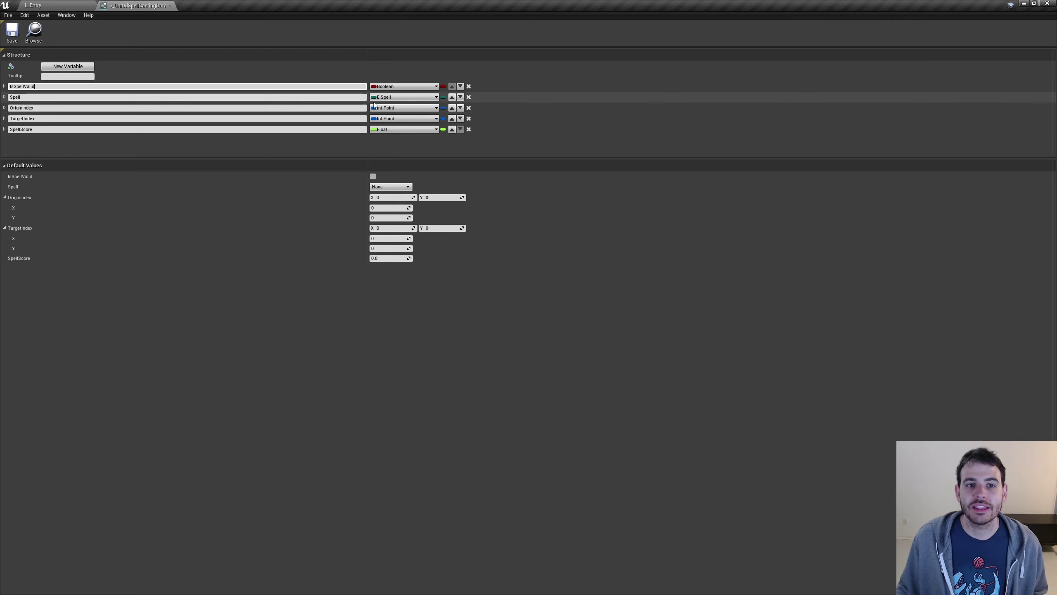
click(64, 99)
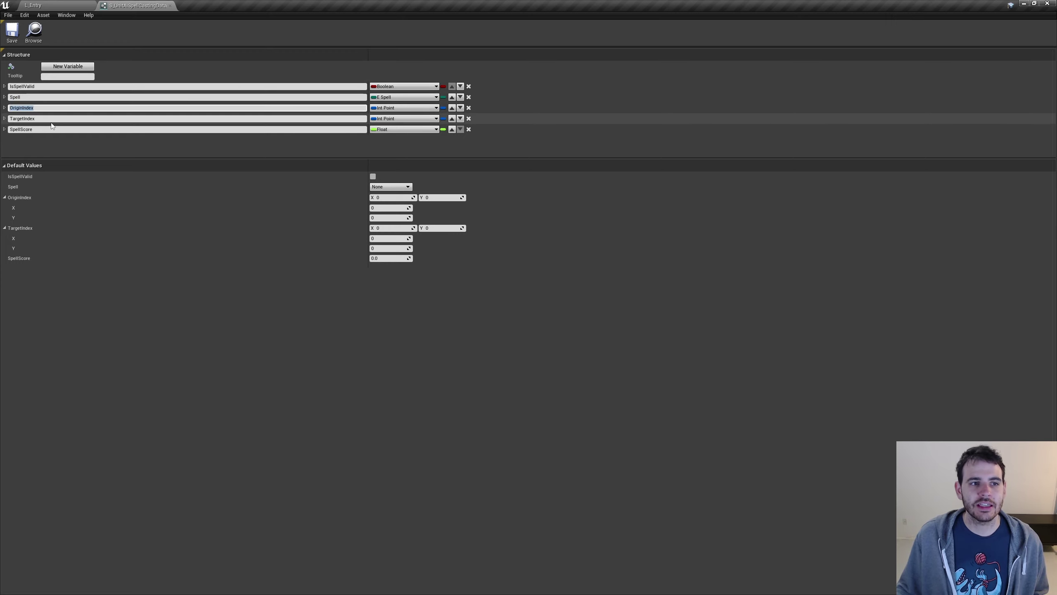
click(124, 119)
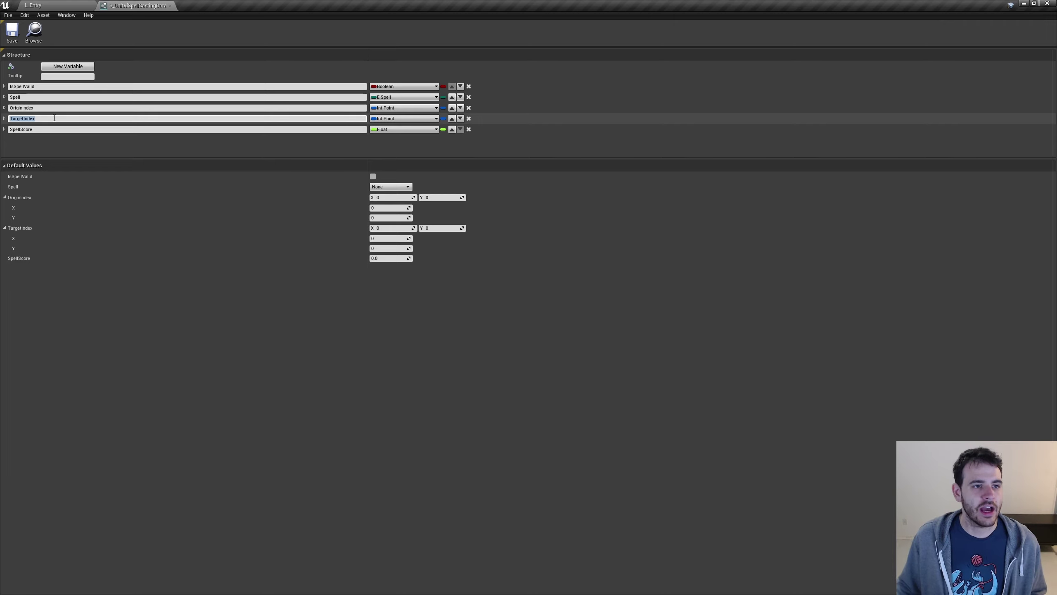
click(166, 130)
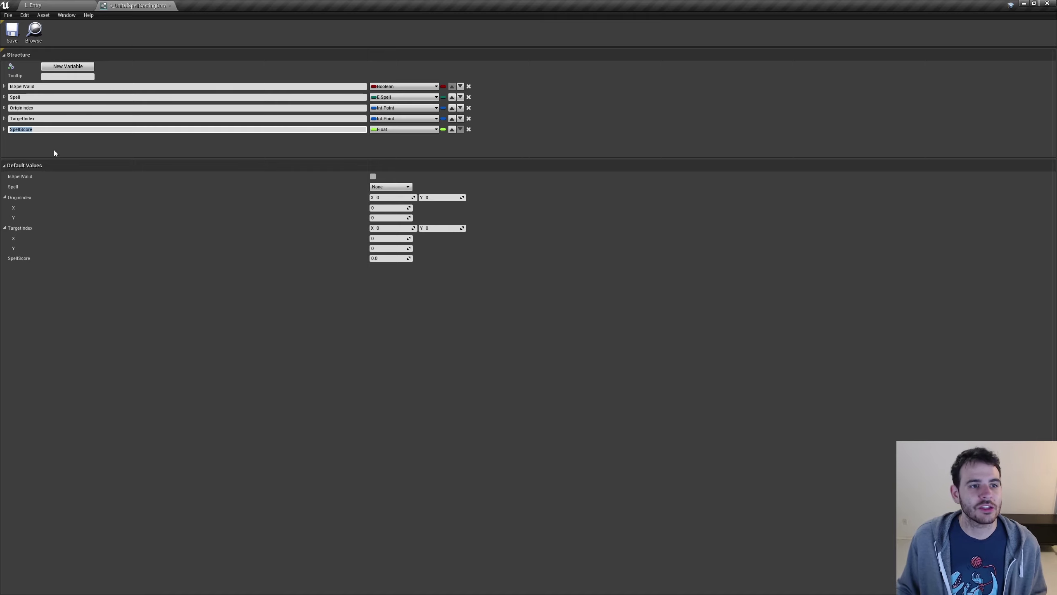
click(54, 150)
Step: Save and close S_UnitAiSpellCastingData, then open BP_UnitAi
click(12, 34)
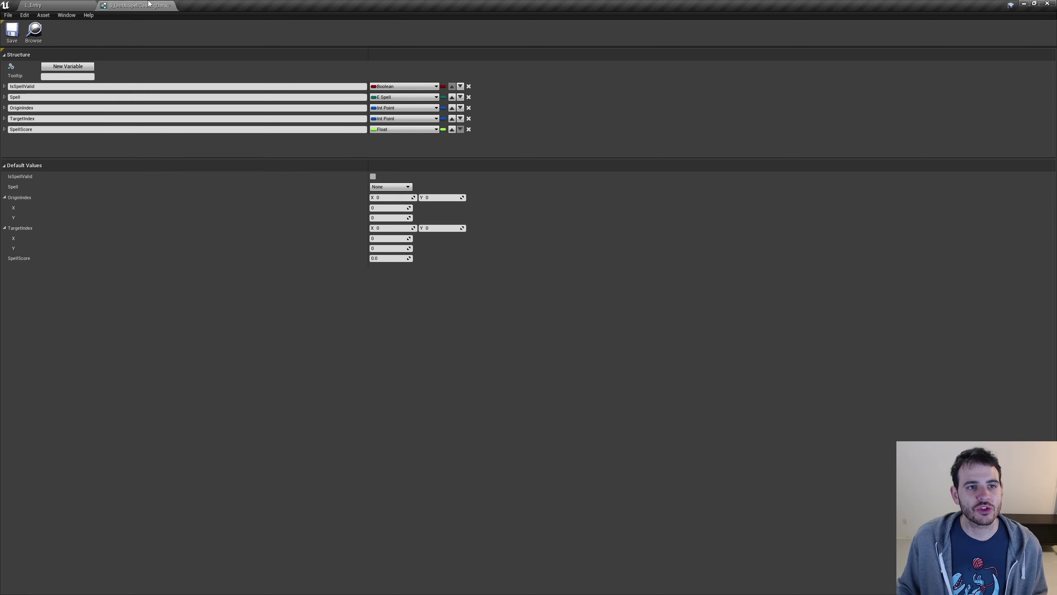
click(171, 5)
double_click(183, 490)
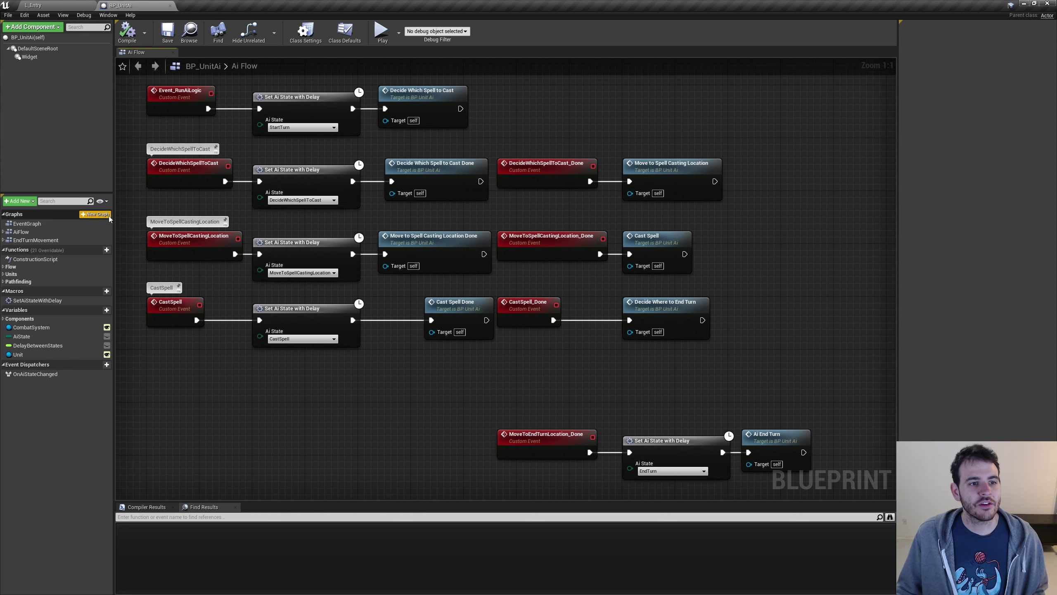
Step: Cut the spell-casting event chains from Ai Flow and paste them into the Spell Casting graph
key(ctrl+y)
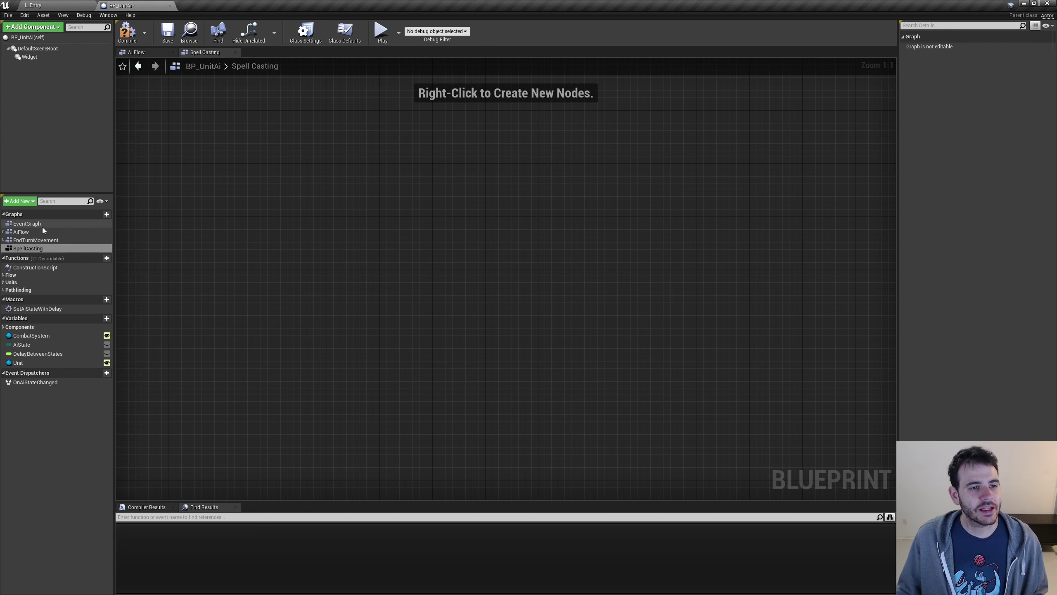
double_click(23, 232)
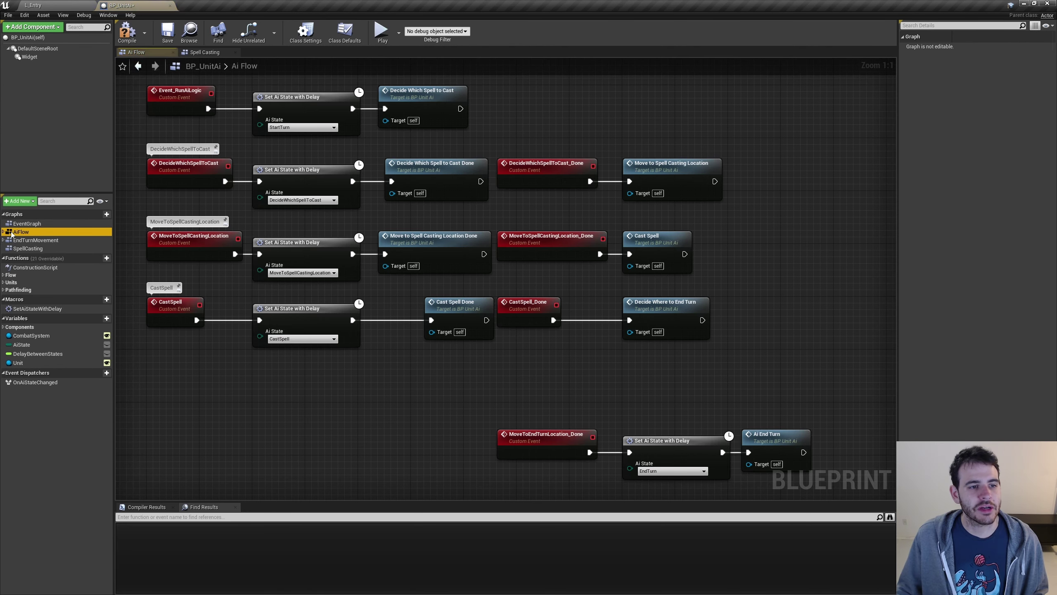
drag(430, 380, 146, 155)
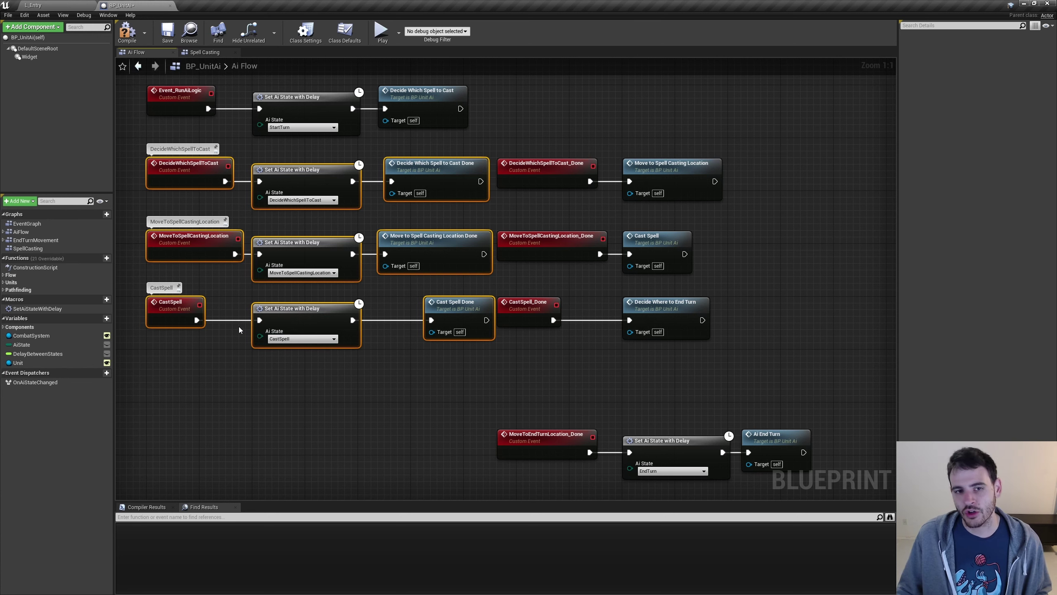
key(ctrl+x)
double_click(27, 249)
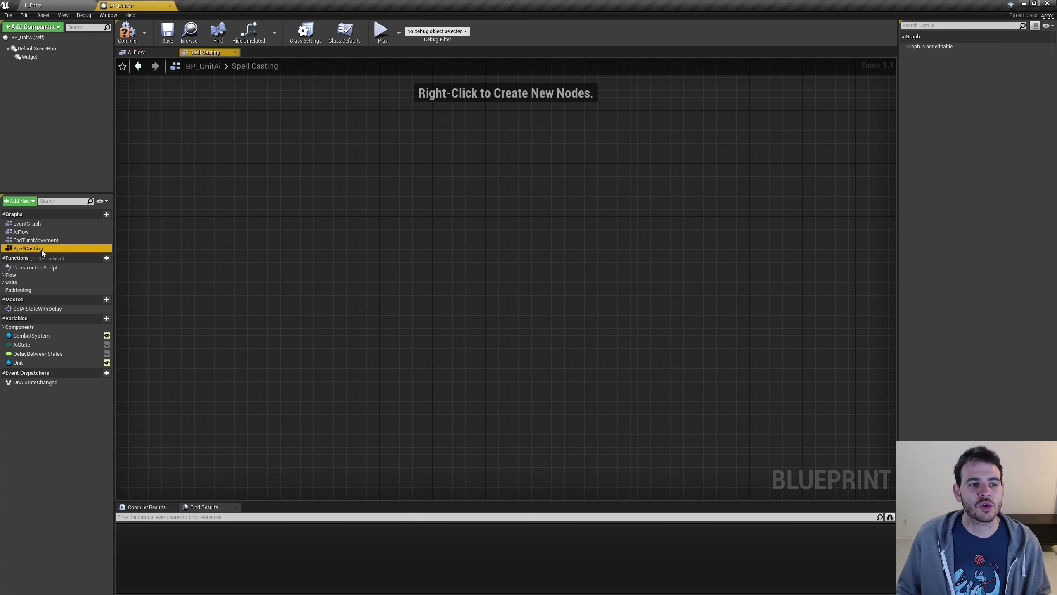
key(ctrl+v)
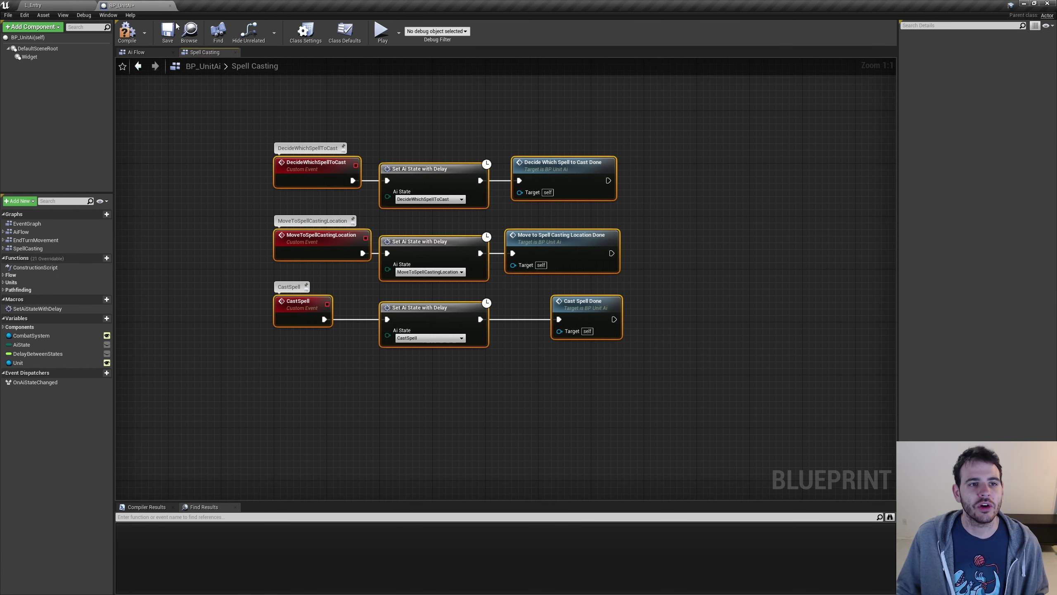
Step: Compile BP_UnitAi and remove the middle and bottom node rows from Spell Casting
click(124, 41)
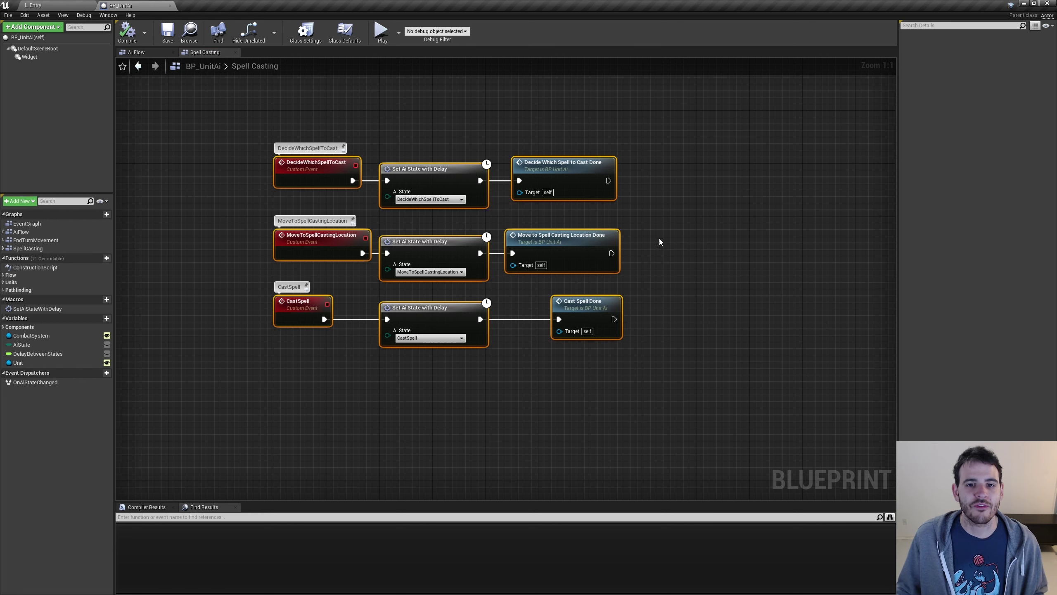
click(285, 160)
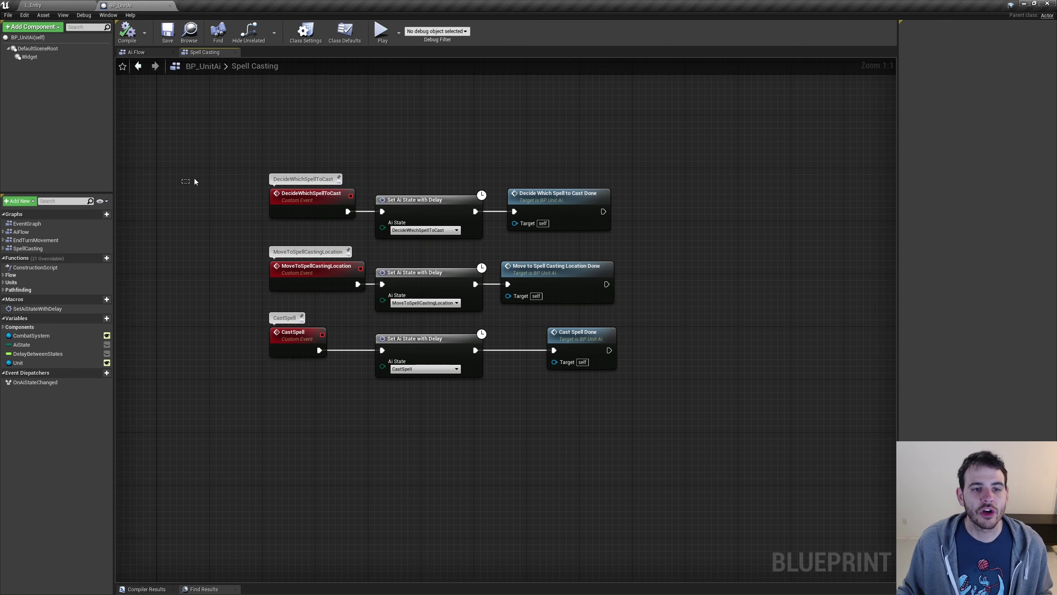
drag(194, 180, 620, 235)
drag(716, 439, 224, 262)
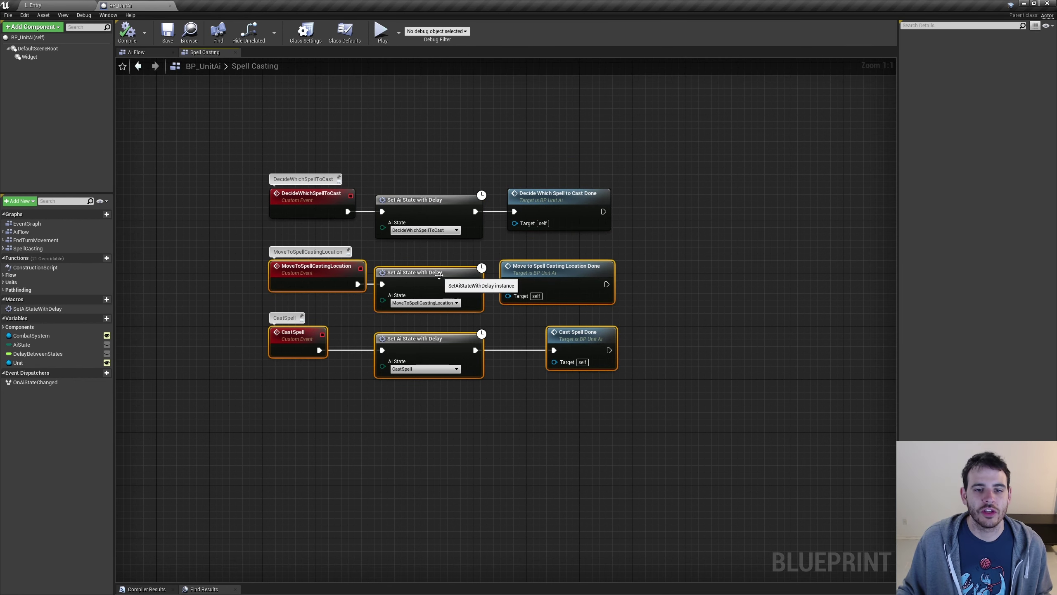
drag(425, 274, 436, 477)
key(ctrl+z)
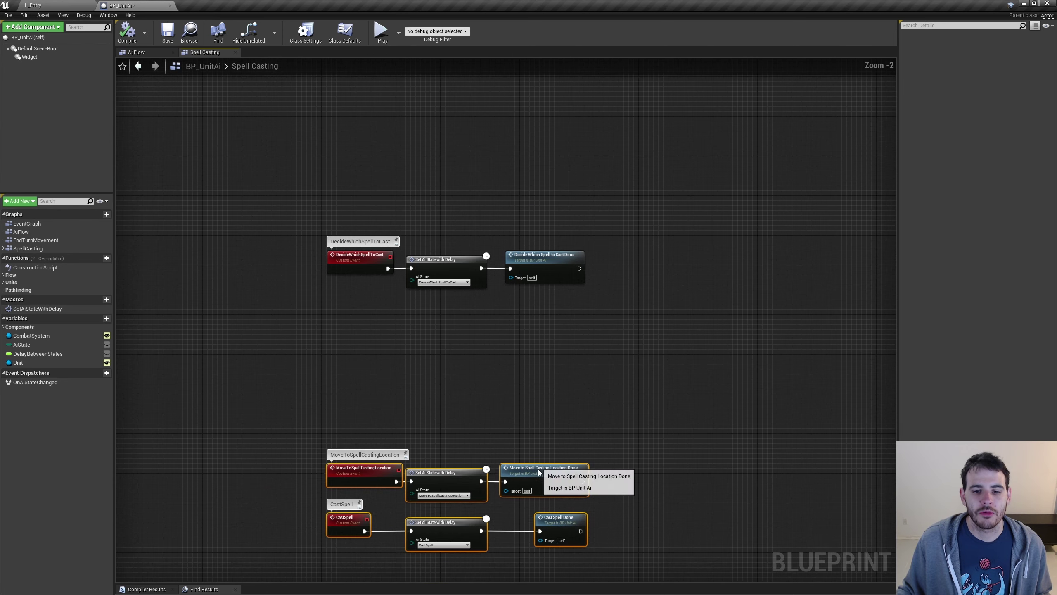
key(ctrl+z)
key(ctrl+z)
Step: Move the DecideWhichSpellToCast chain up and paste a planning comment above it
right_drag(343, 209, 276, 262)
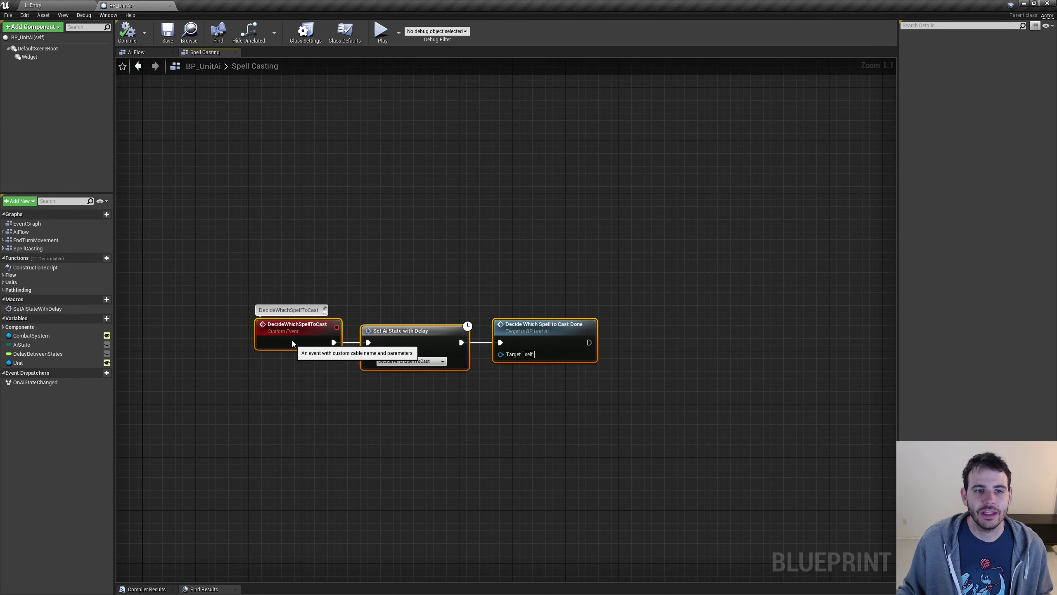
drag(292, 341, 281, 218)
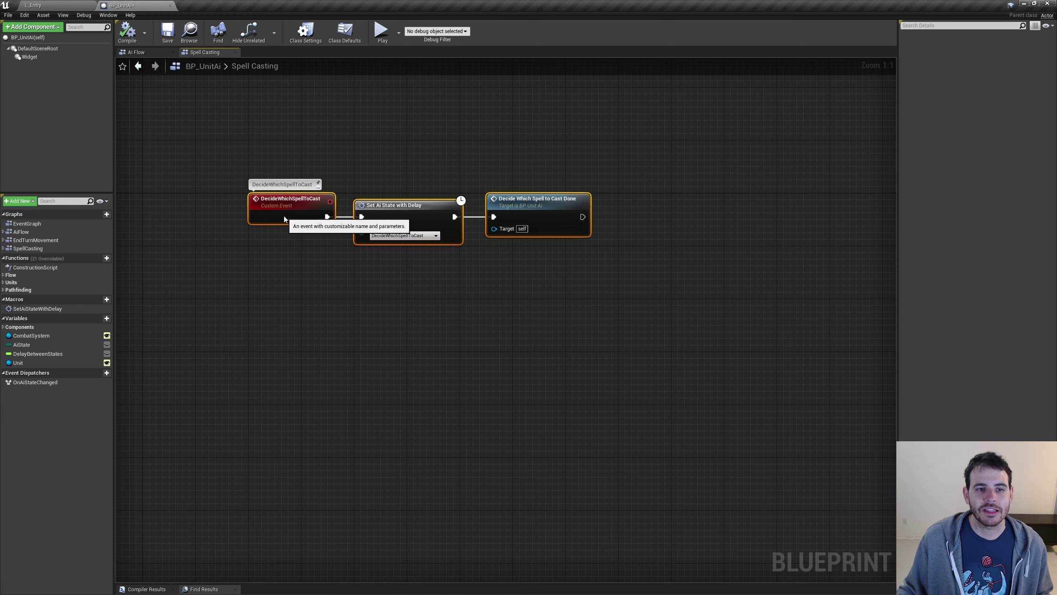
key(Home)
click(267, 191)
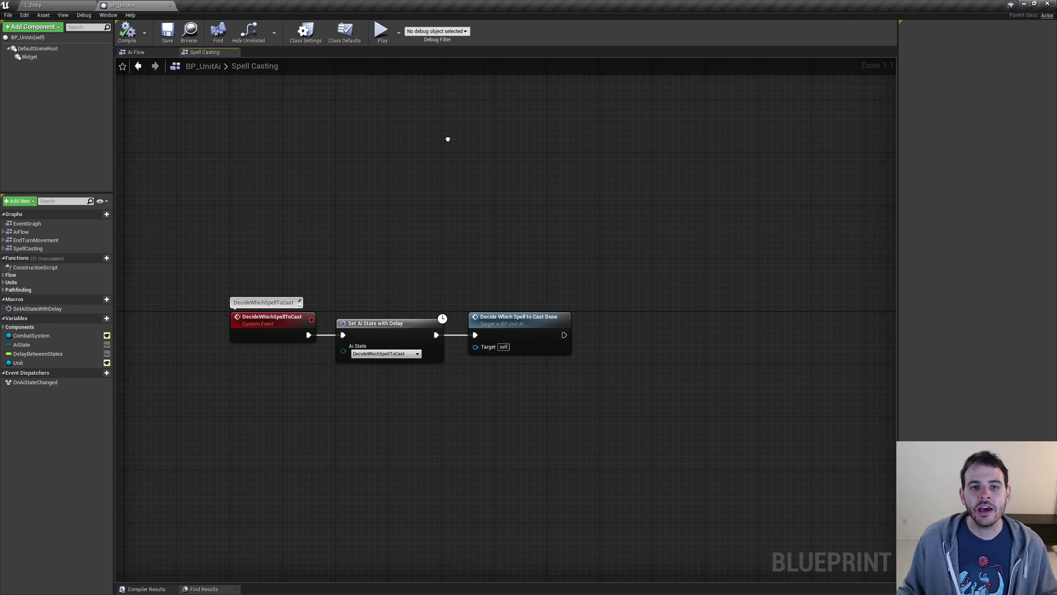
key(ctrl+v)
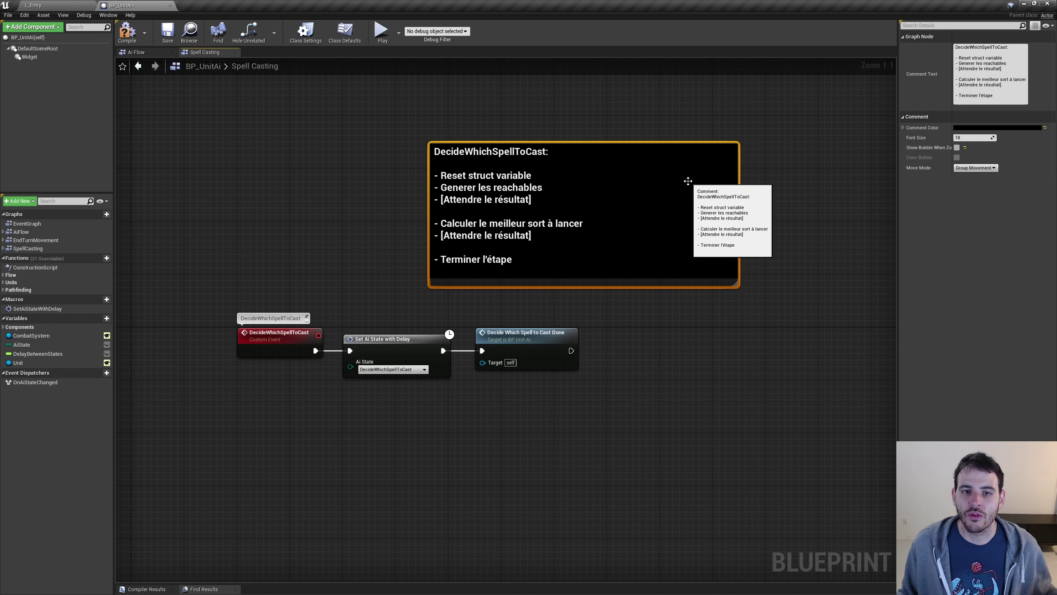
Step: Go over the comment's first steps: Reset struct variable, reachables, and [Attendre le résultat]
double_click(514, 175)
drag(501, 172, 442, 176)
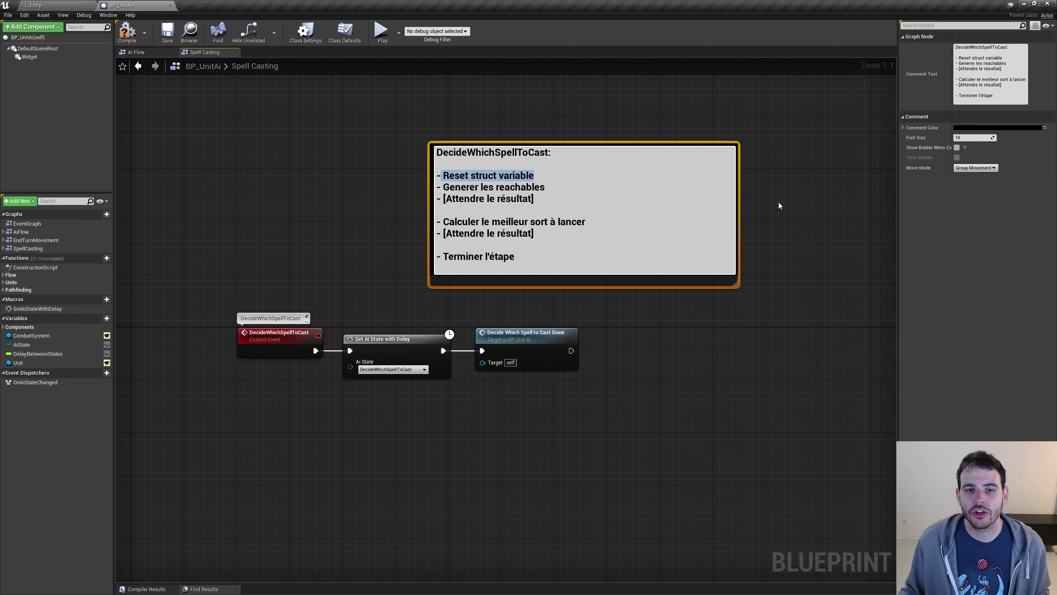
click(566, 206)
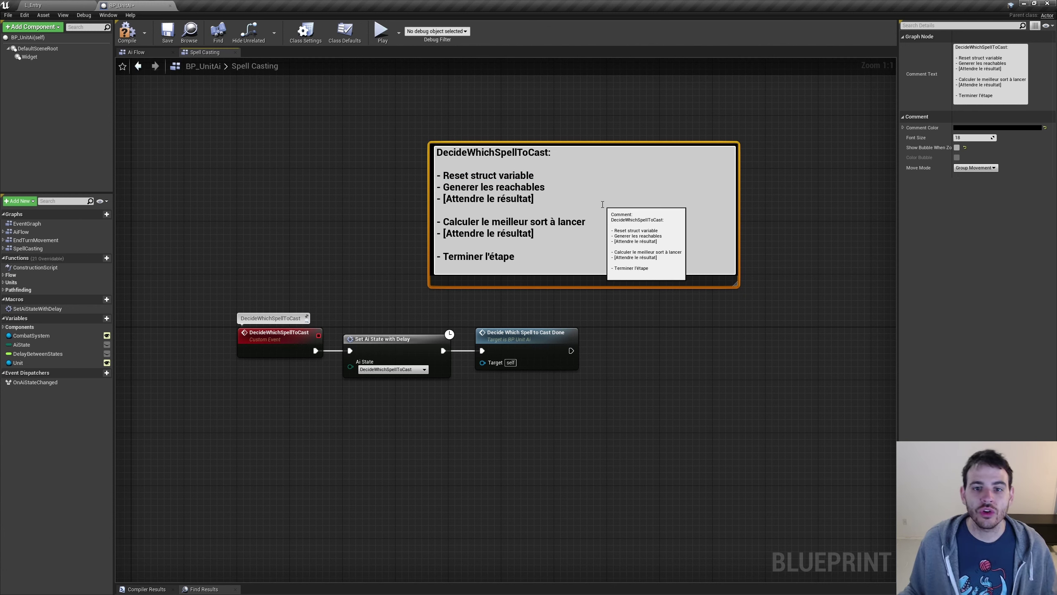
drag(534, 175, 459, 175)
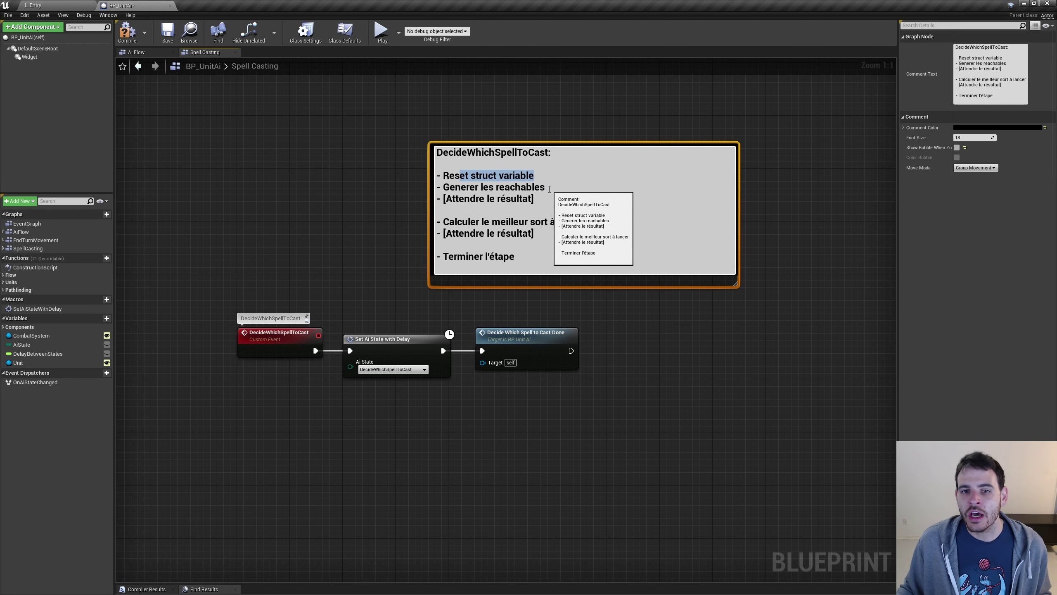
drag(545, 187, 458, 188)
drag(534, 199, 443, 199)
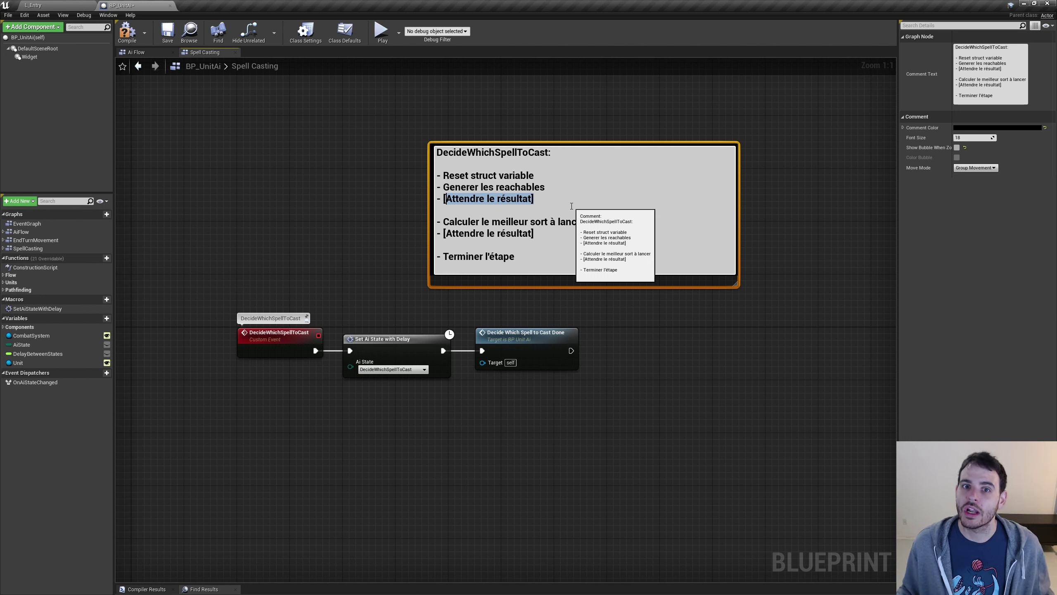
click(585, 209)
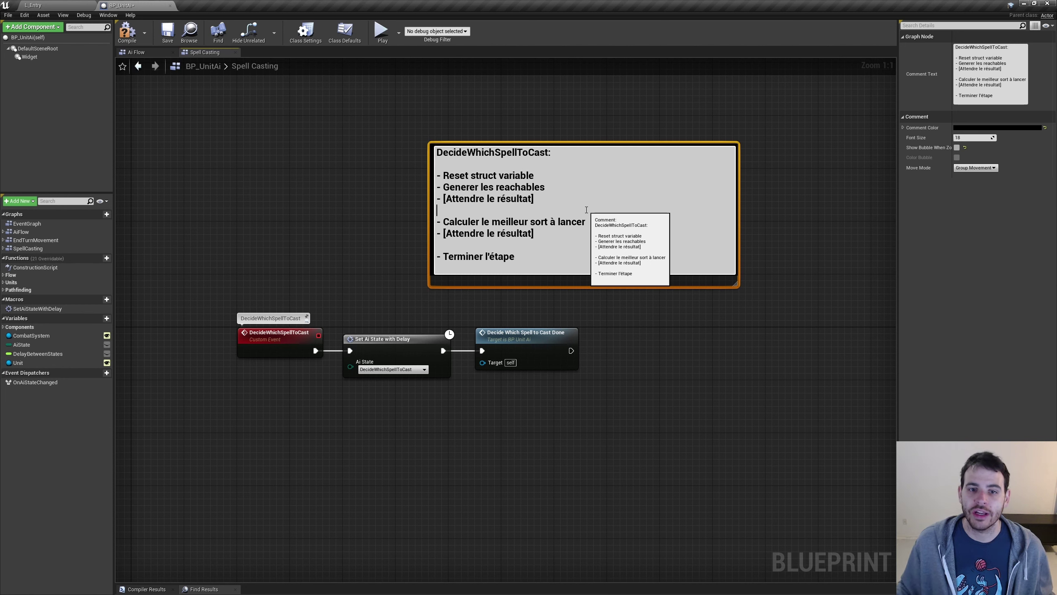
Step: Go over the remaining steps through Terminer l'étape and commit the comment text
drag(468, 222, 618, 226)
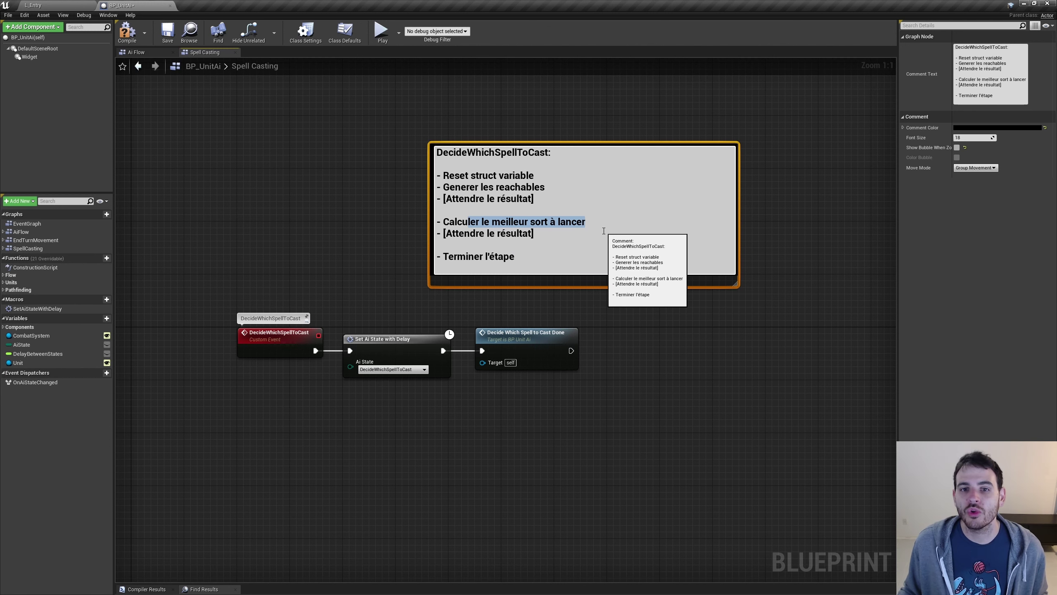
drag(534, 234, 436, 233)
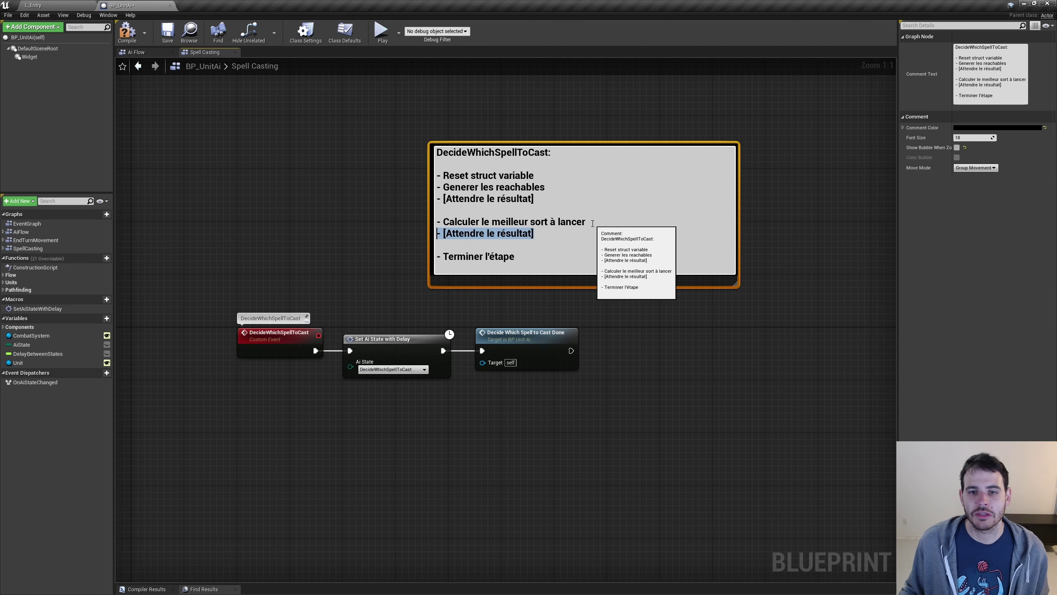
drag(593, 224, 443, 222)
click(544, 257)
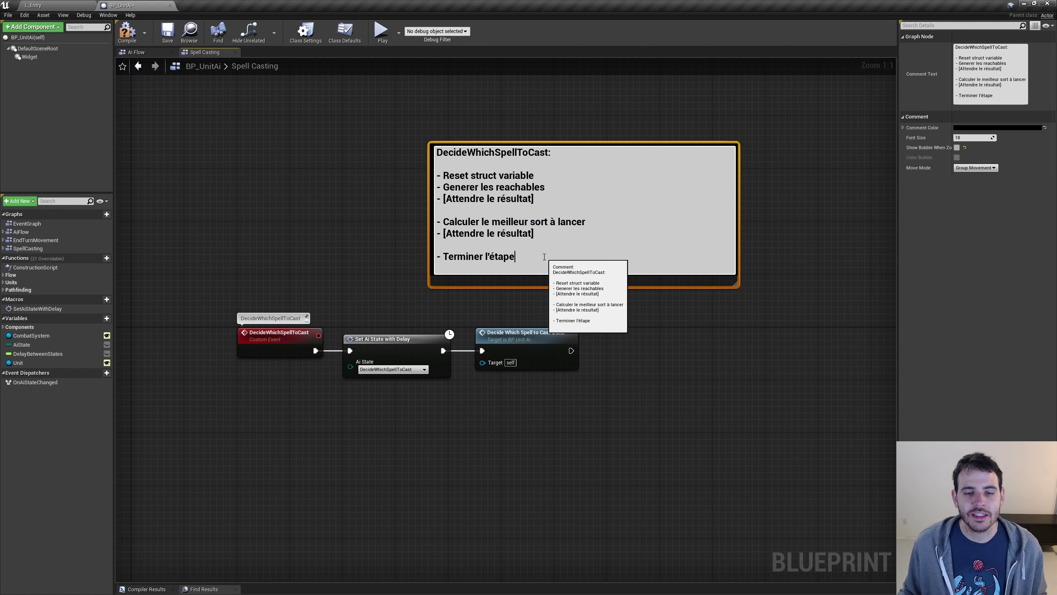
drag(516, 257, 373, 227)
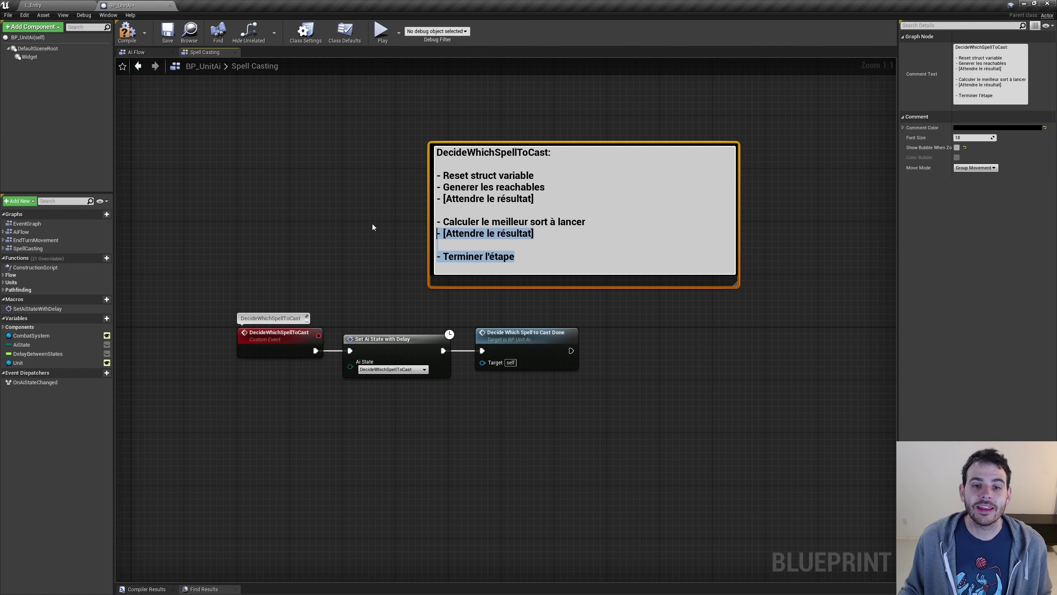
double_click(499, 256)
click(584, 259)
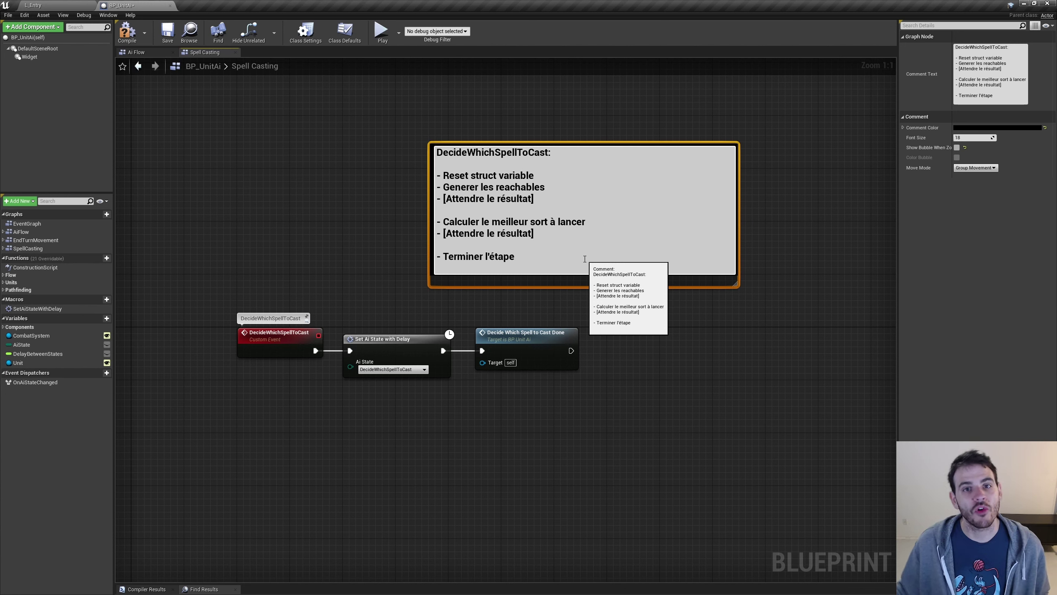
key(Return)
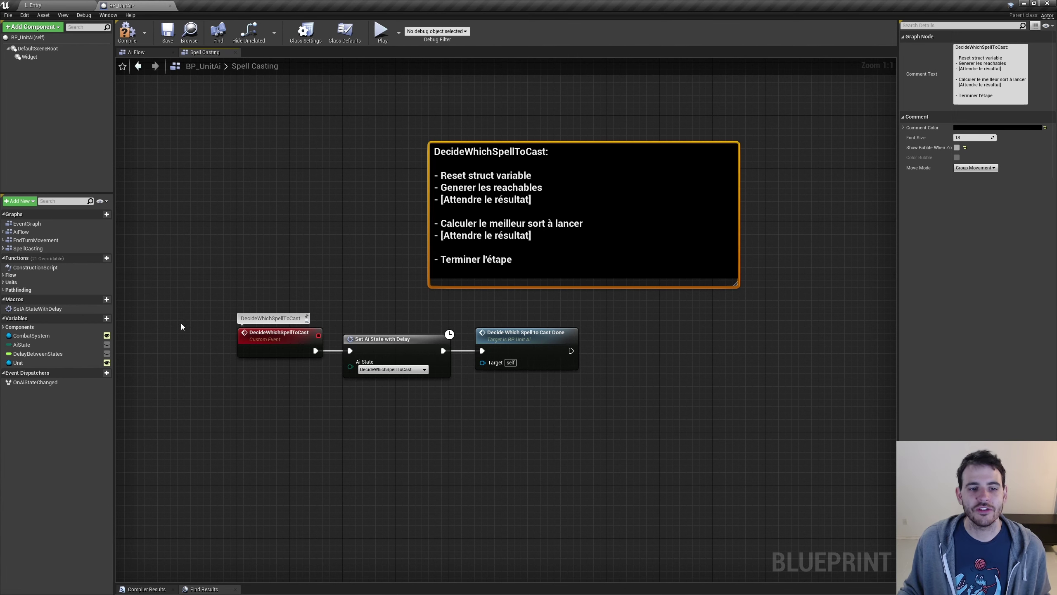
Step: Touch up the Reset struct variable line of the French comment
drag(182, 327, 681, 428)
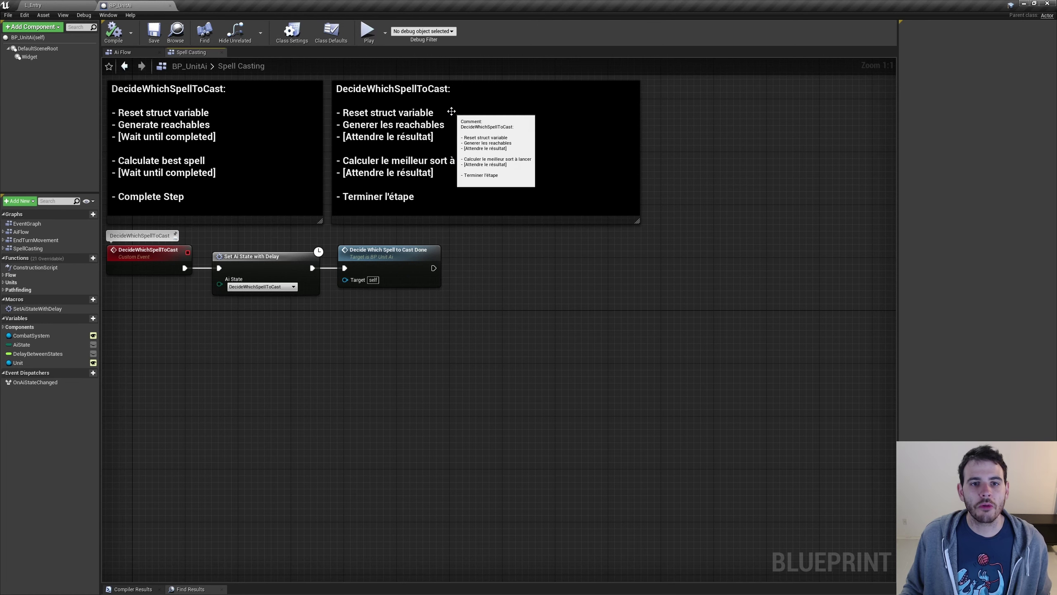
double_click(418, 111)
drag(417, 112, 437, 112)
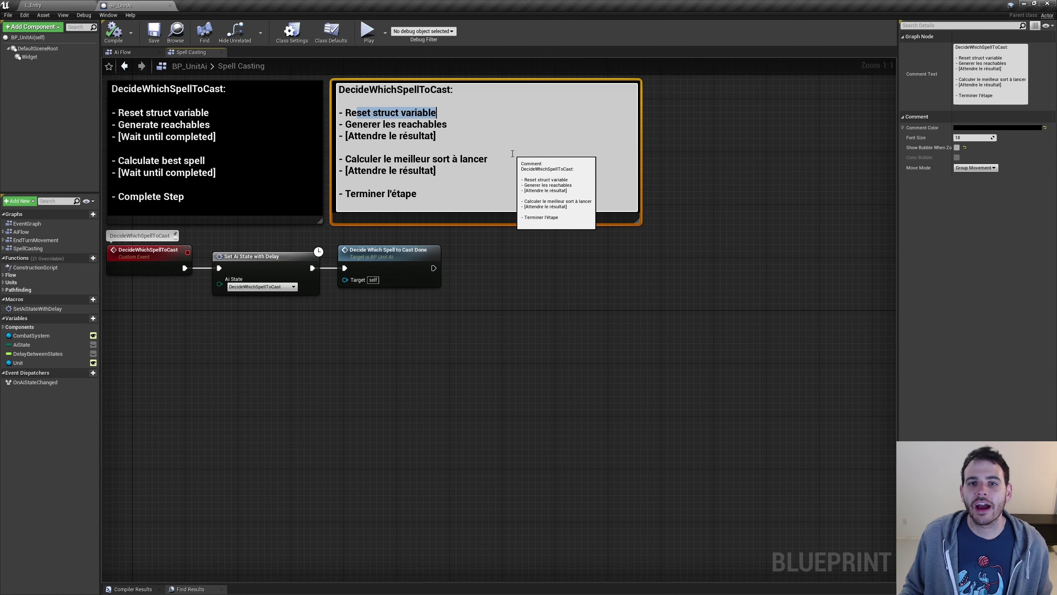
click(495, 307)
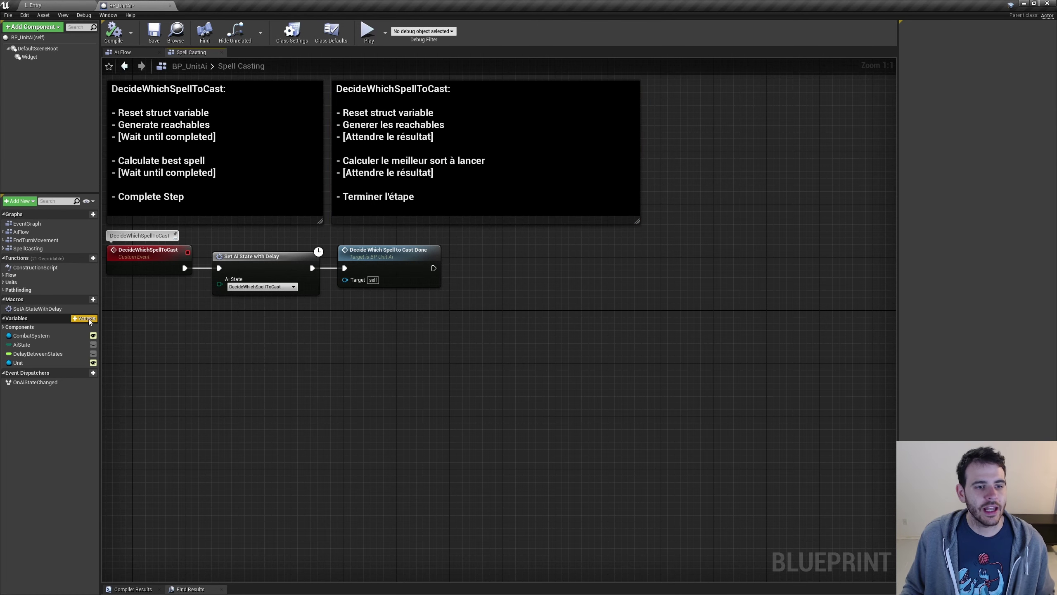
Step: Add a blueprint variable named AiSpellCasting
click(93, 317)
text(AiSpellCasting)
key(Return)
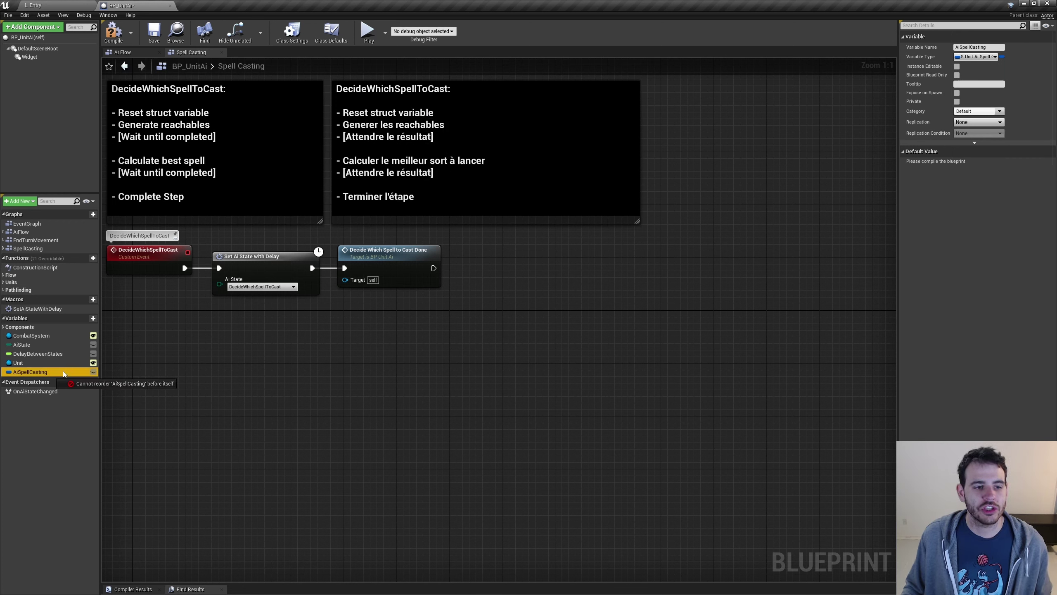
Step: Insert a SET AiSpellCasting node after Set Ai State with Delay, detaching Decide Which Spell to Cast Done
alt+drag(44, 372, 345, 319)
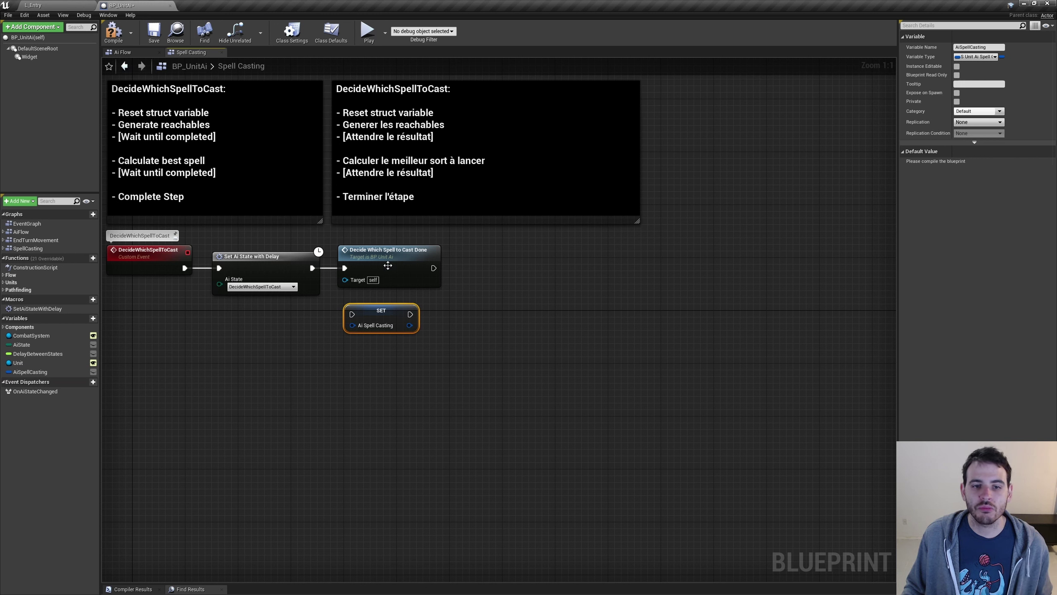
alt+click(345, 267)
drag(401, 260, 215, 353)
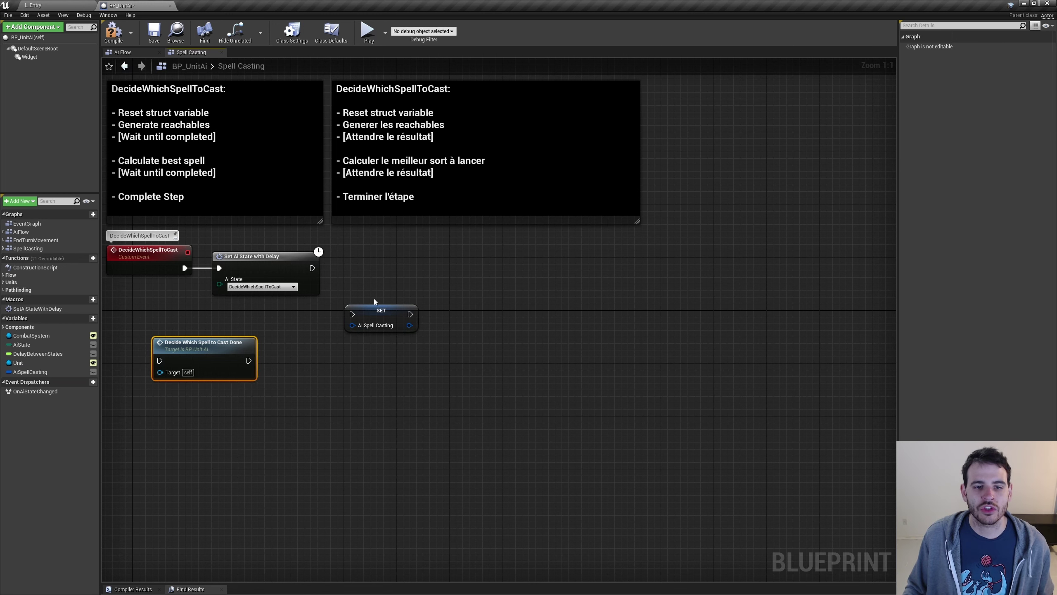
mouse_move(373, 311)
mouse_down()
mouse_move(367, 272)
mouse_move(356, 275)
mouse_up()
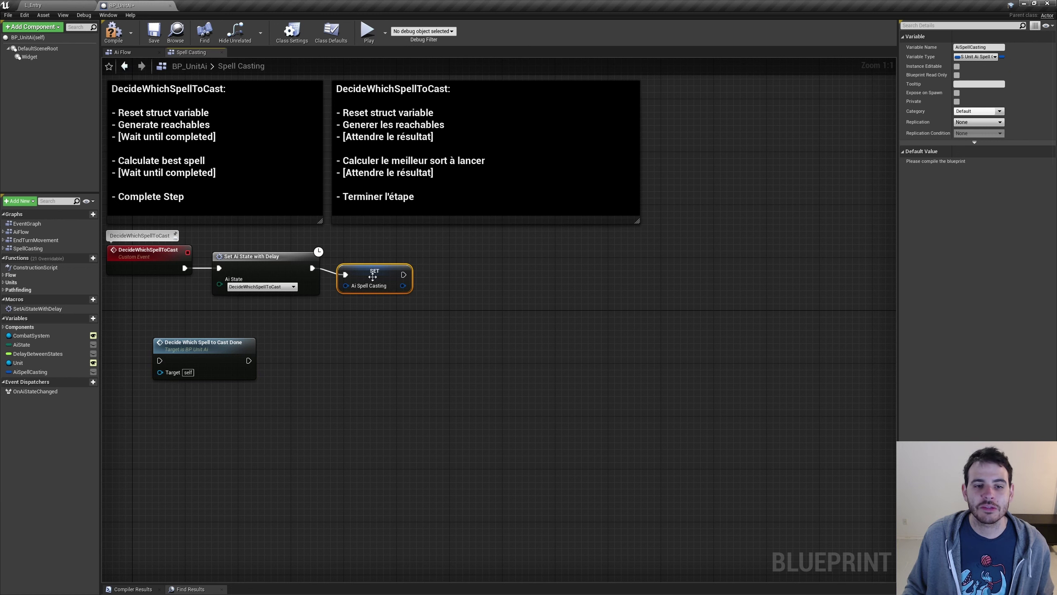
drag(324, 336, 184, 397)
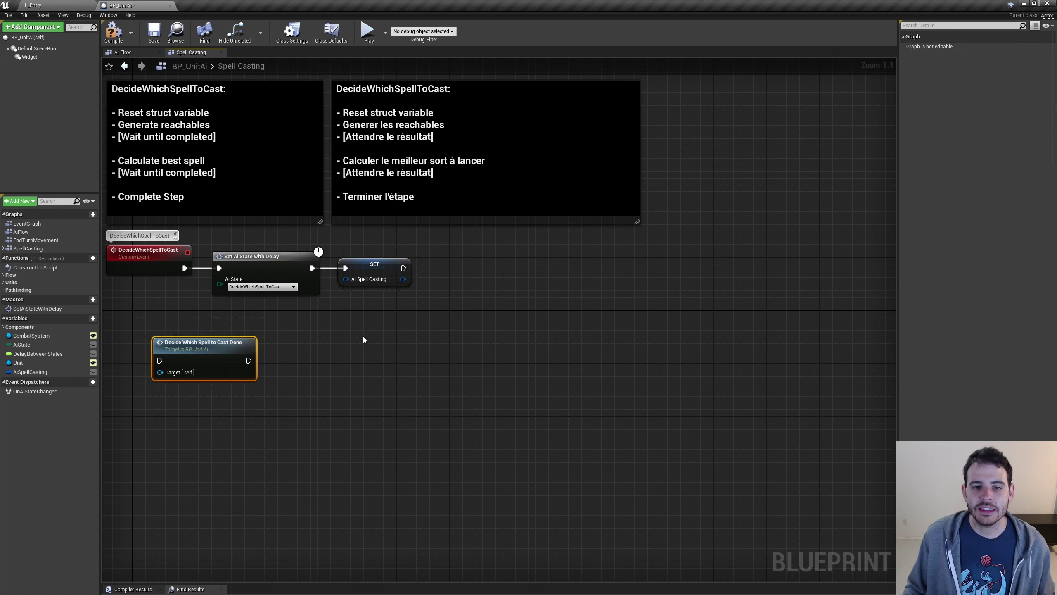
click(364, 281)
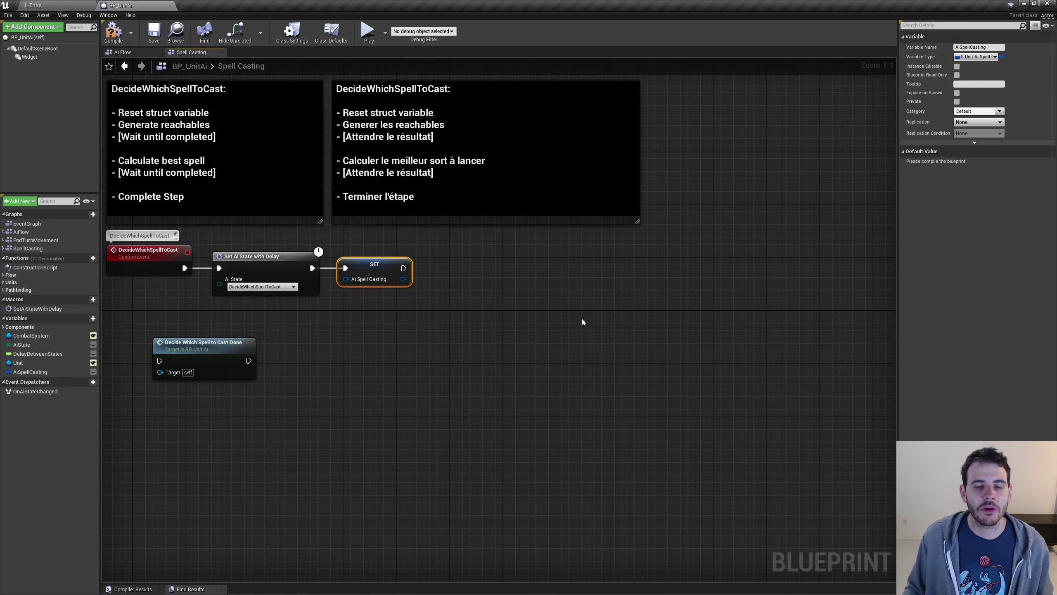
click(604, 329)
mouse_move(760, 379)
right_down()
mouse_move(562, 346)
mouse_move(530, 199)
right_up()
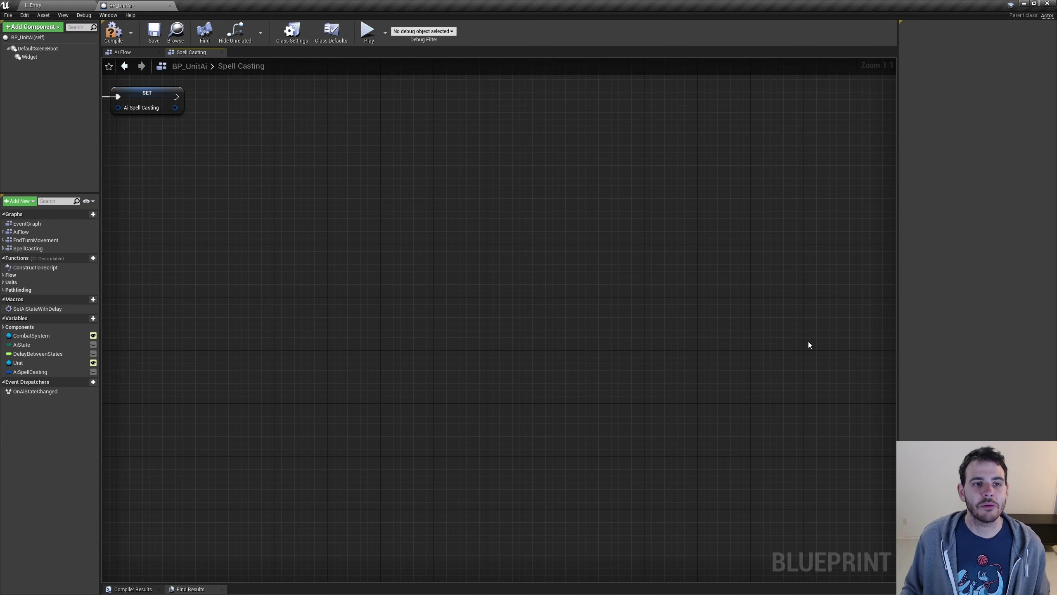
Step: Paste the OnCompleted_SpellReachables bind and unbind pathfinding nodes after SET
right_drag(349, 252, 353, 264)
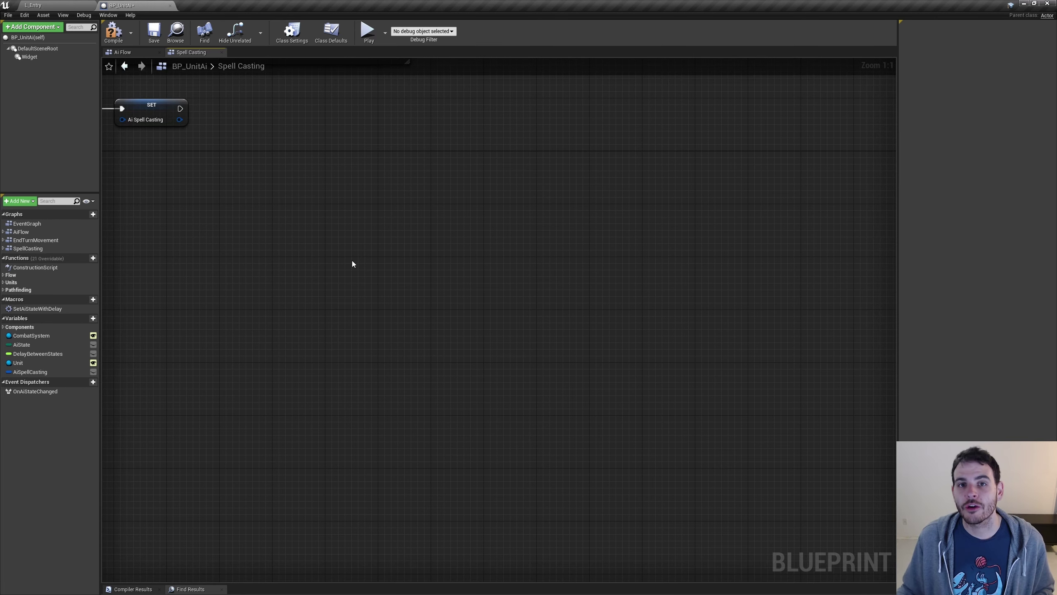
key(ctrl+z)
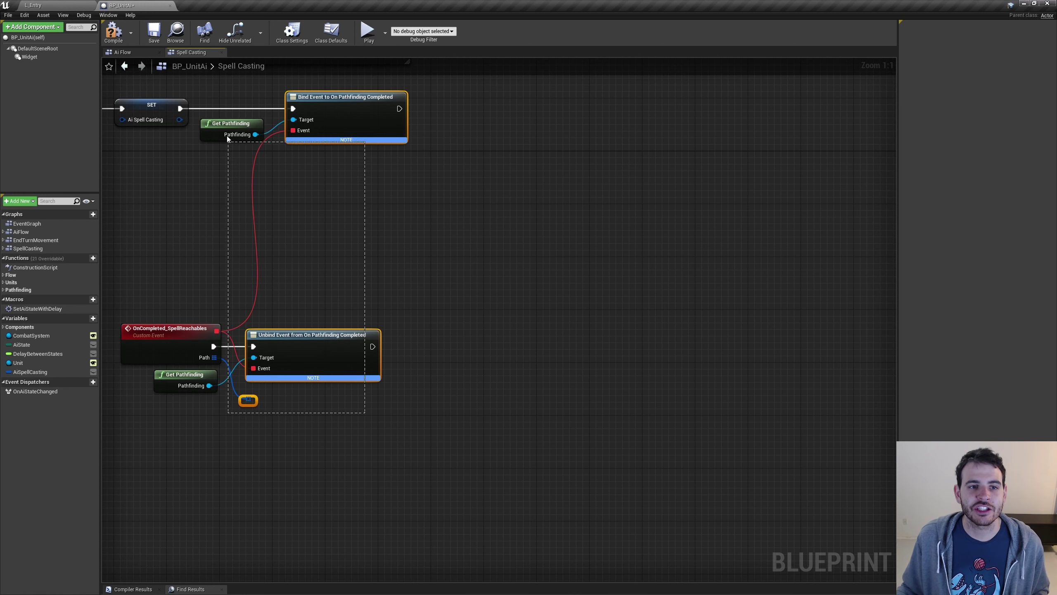
drag(345, 392, 199, 90)
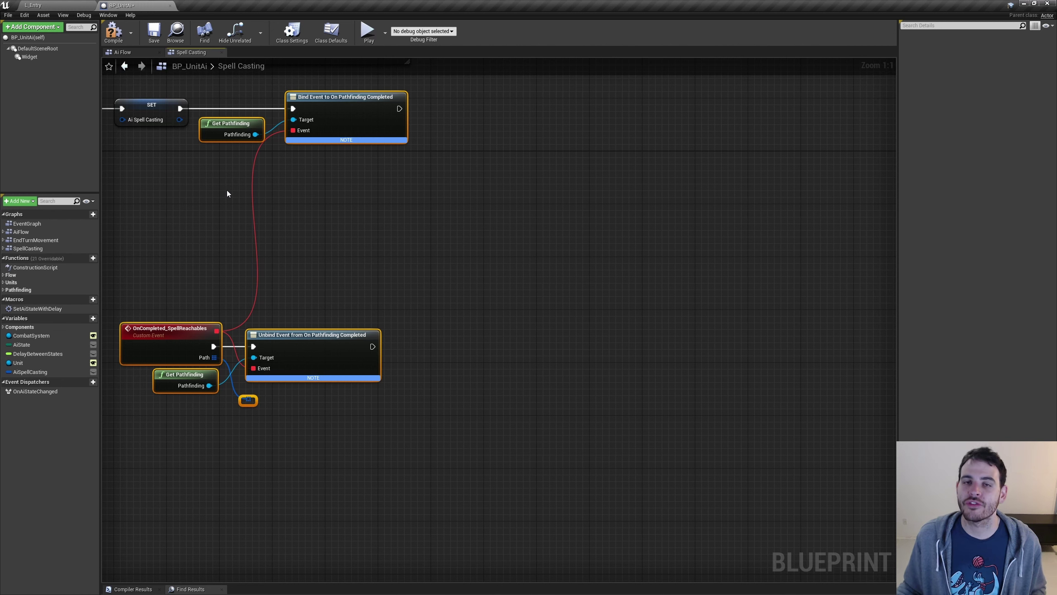
drag(283, 90, 441, 150)
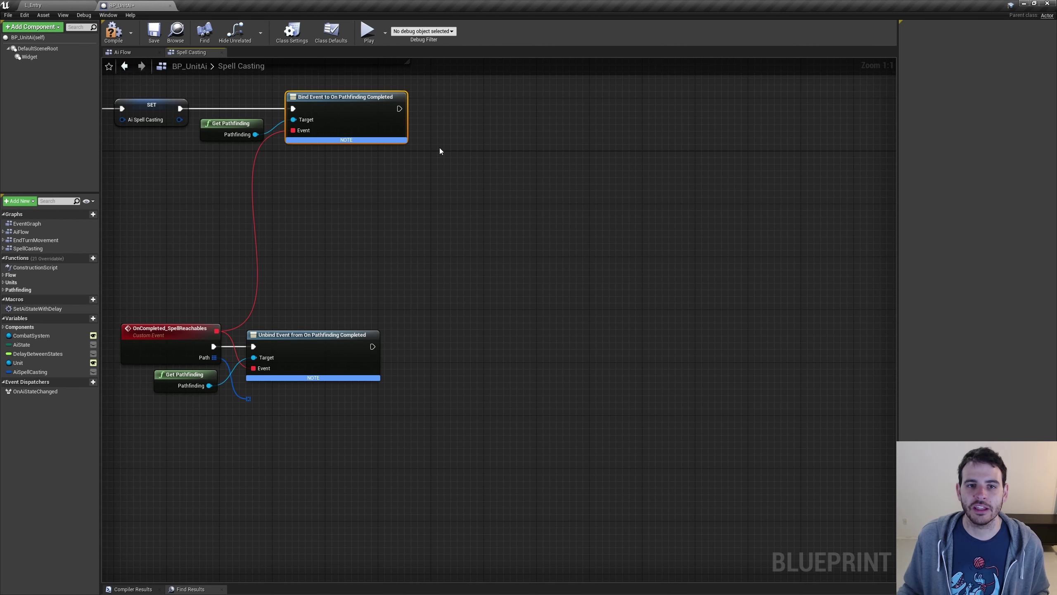
Step: Paste the Find Path chain after Bind Event and enable its Return Reachables option
key(ctrl+z)
drag(874, 246, 416, 110)
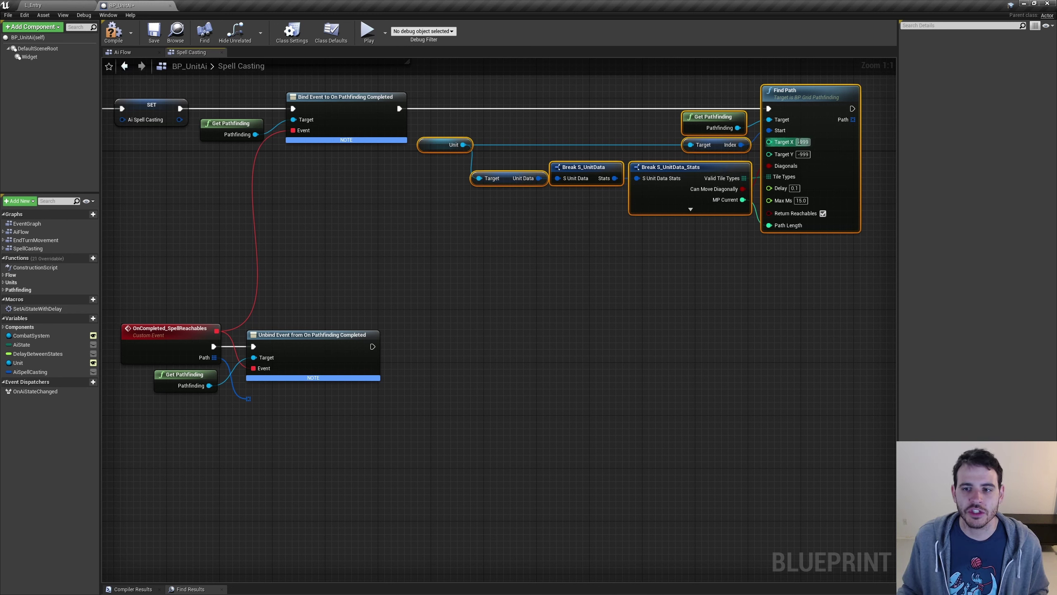
click(823, 214)
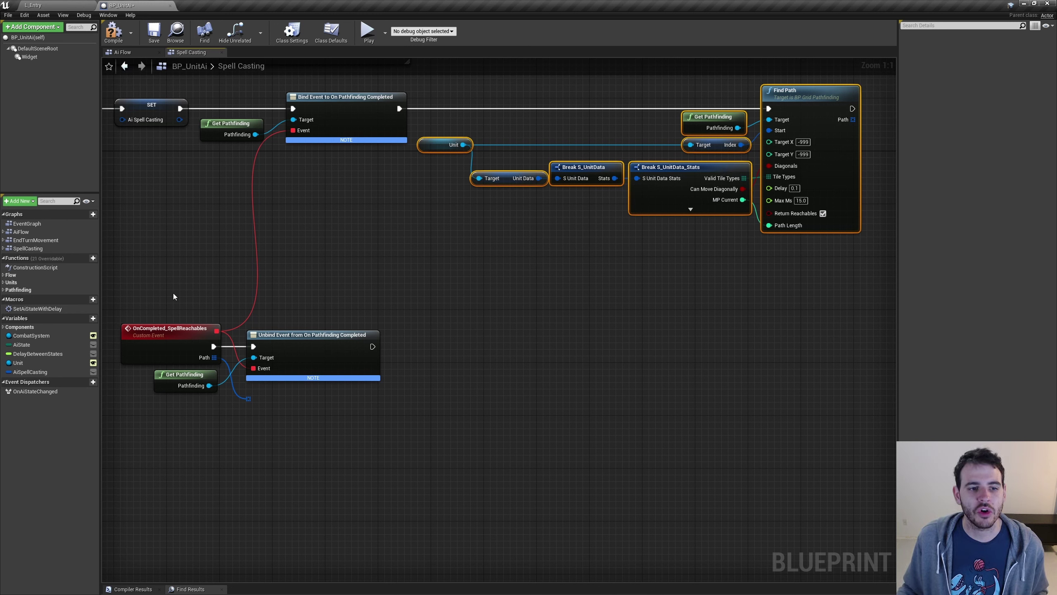
drag(176, 255, 325, 417)
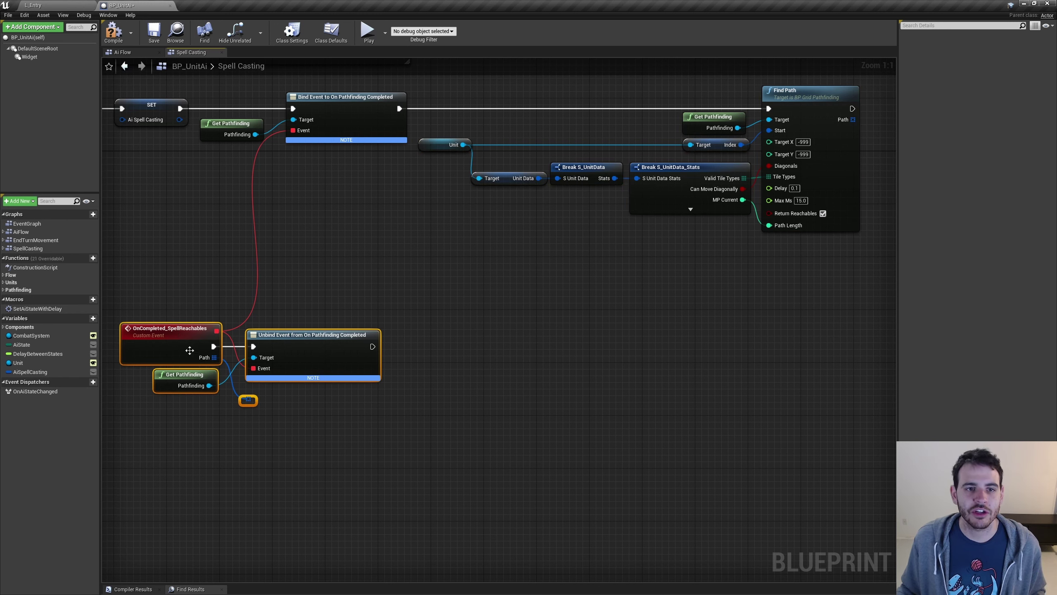
drag(194, 257, 190, 361)
click(358, 366)
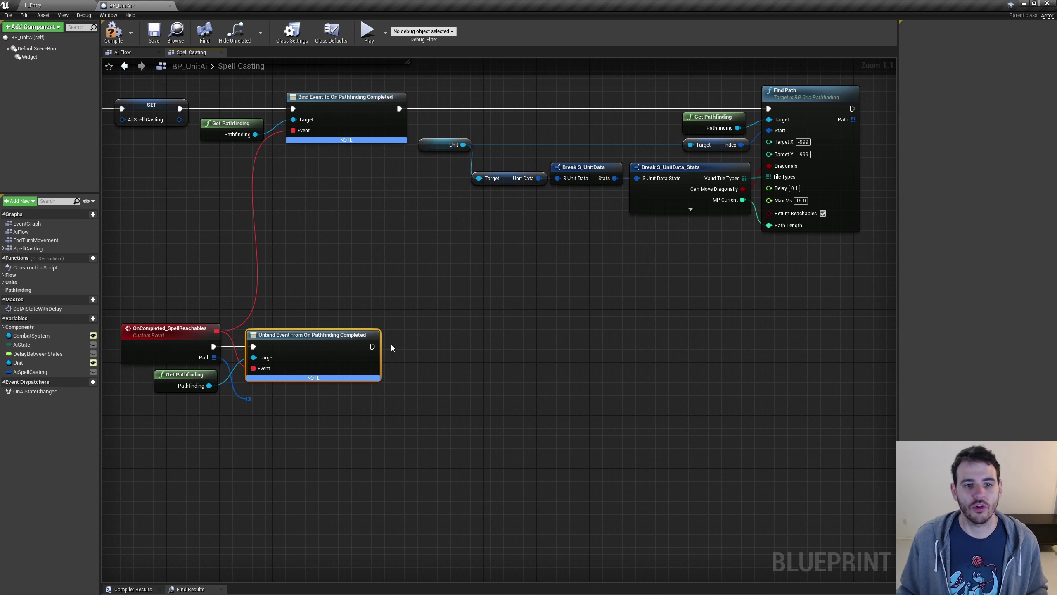
Step: Call Get Castable Spells after Unbind Event and loop over its Spells in a 'Loop through all spells' For Each Loop
click(519, 455)
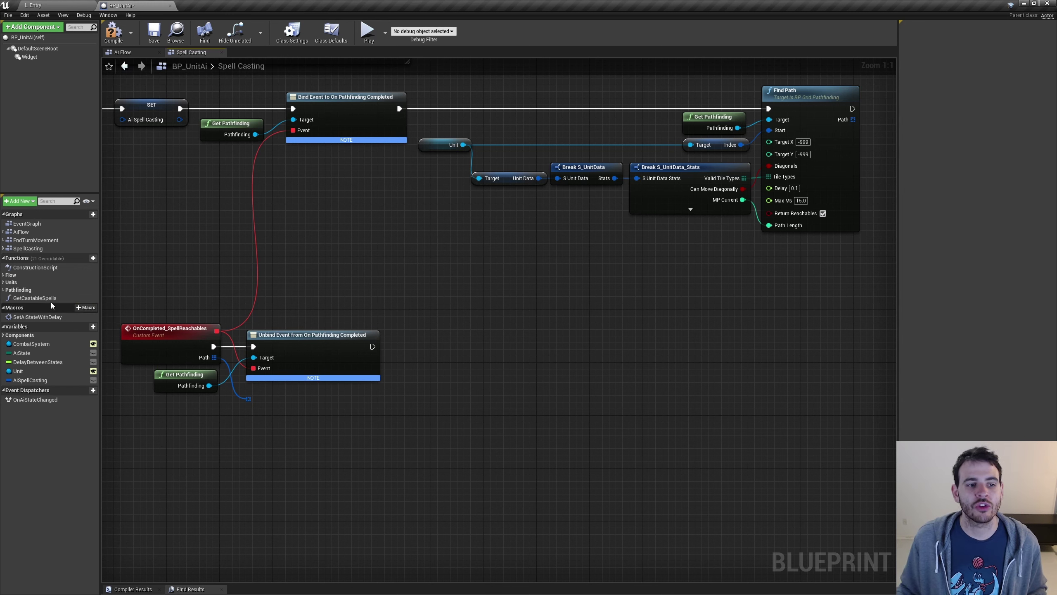
click(35, 298)
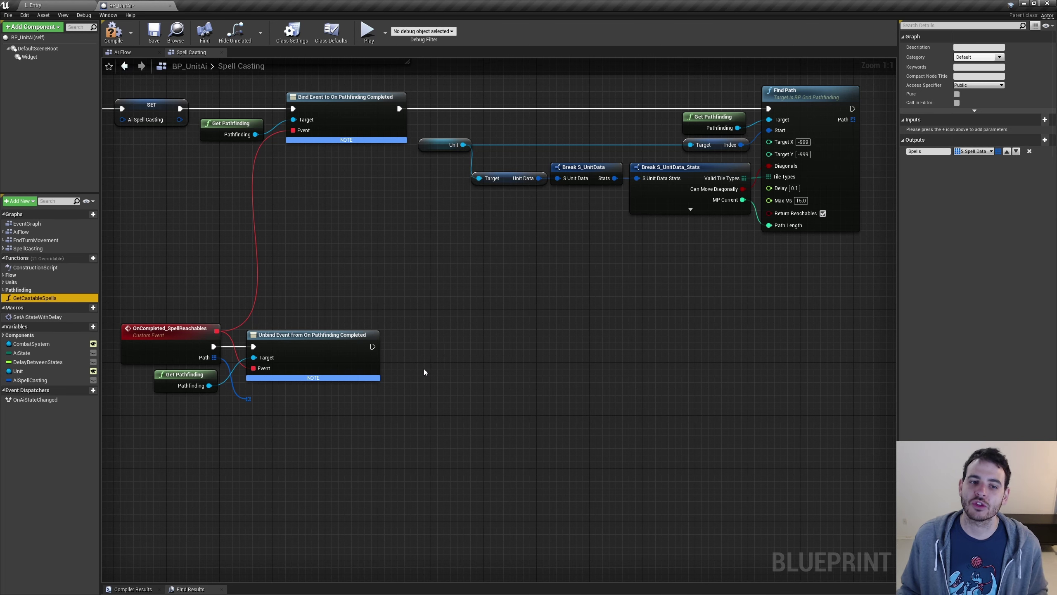
drag(49, 298, 425, 372)
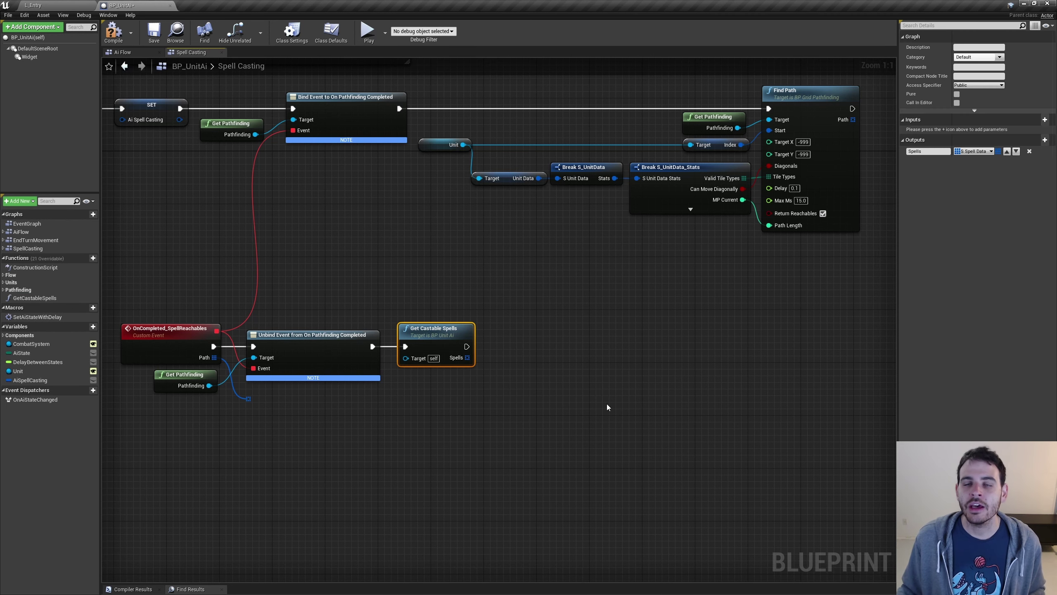
key(ctrl+v)
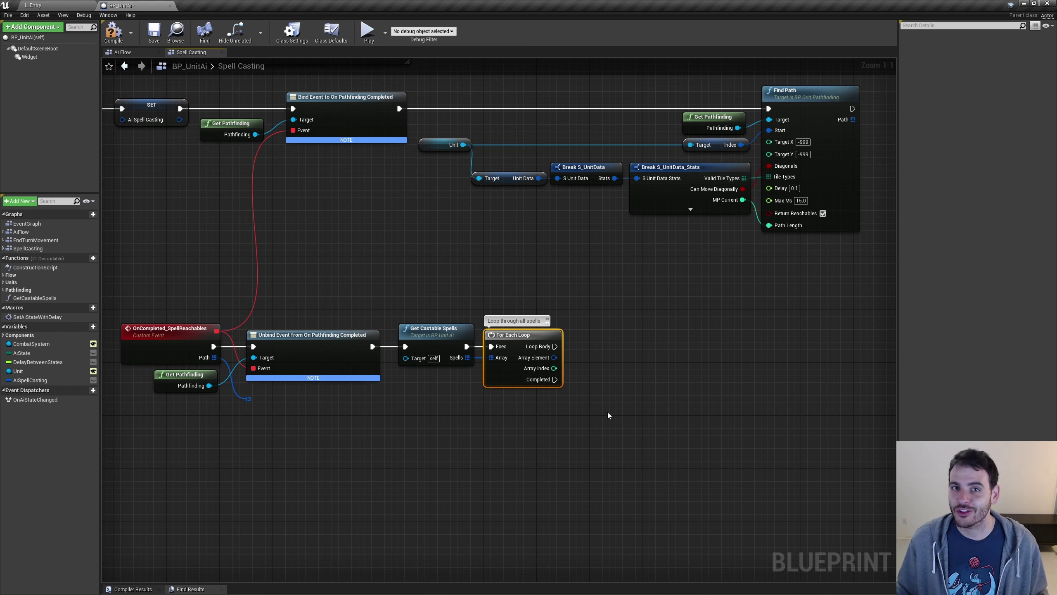
Step: Add a nested For Each Loop through all origin indexes inside the spells loop
click(620, 387)
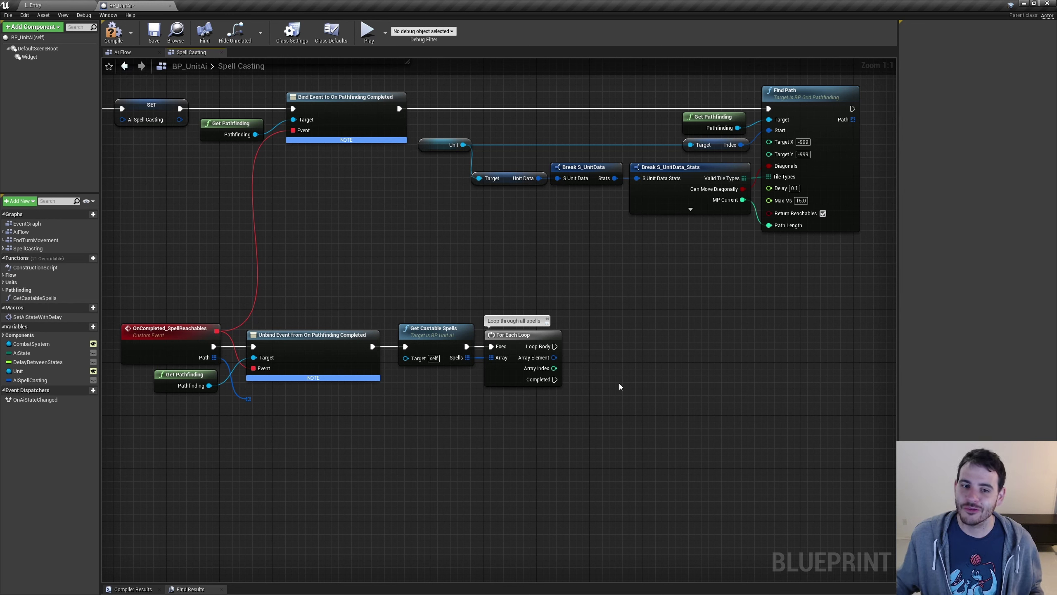
drag(433, 285, 567, 405)
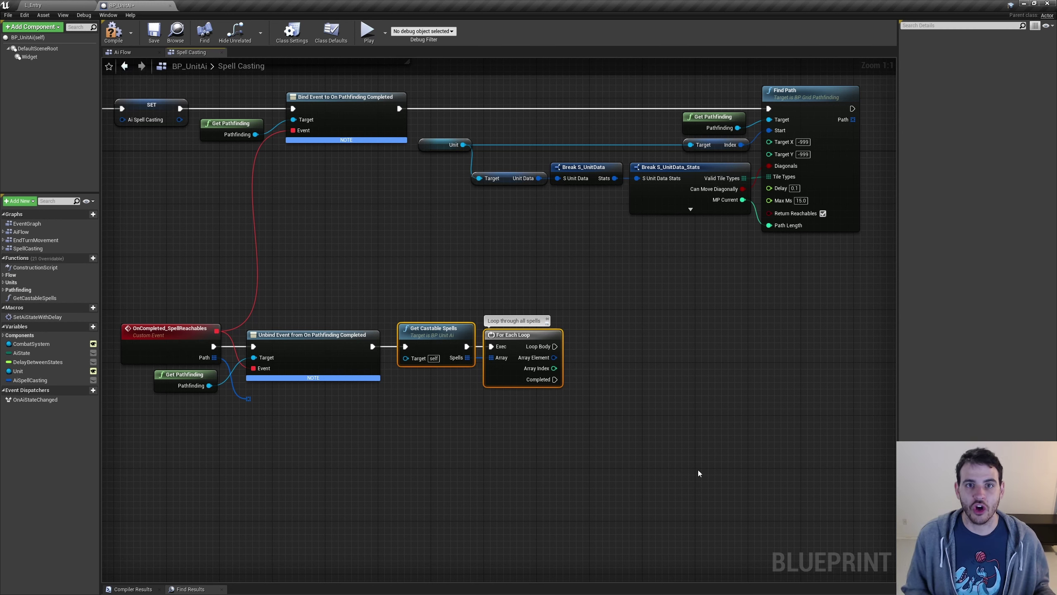
click(671, 465)
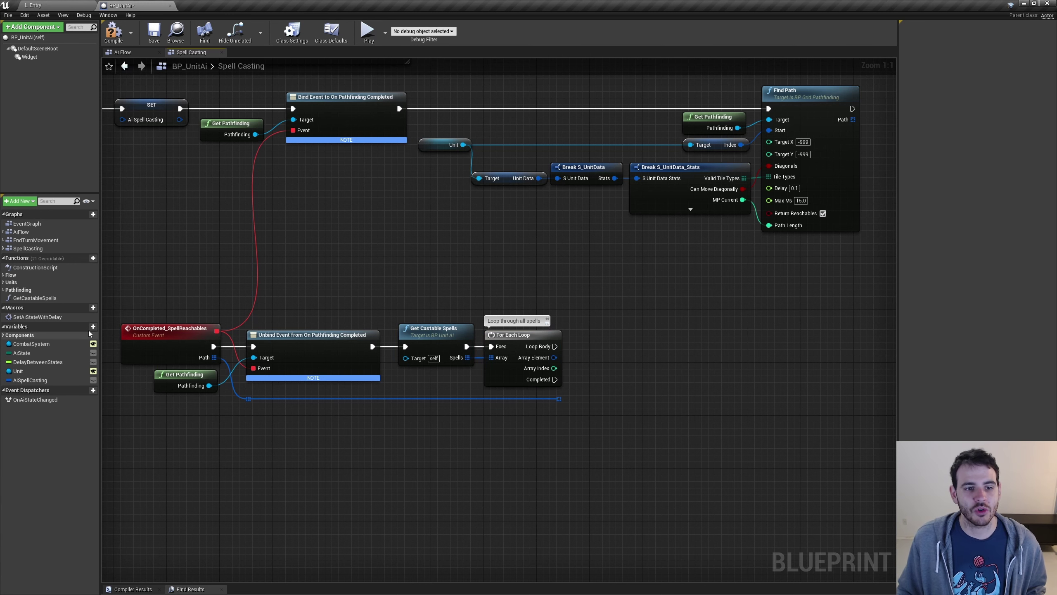
key(ctrl+z)
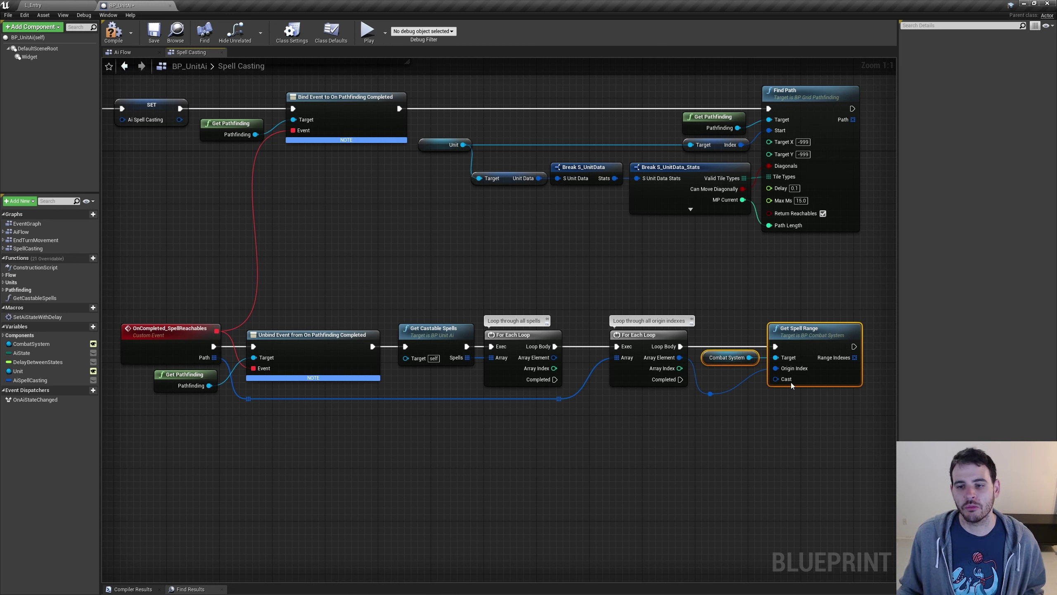
click(660, 382)
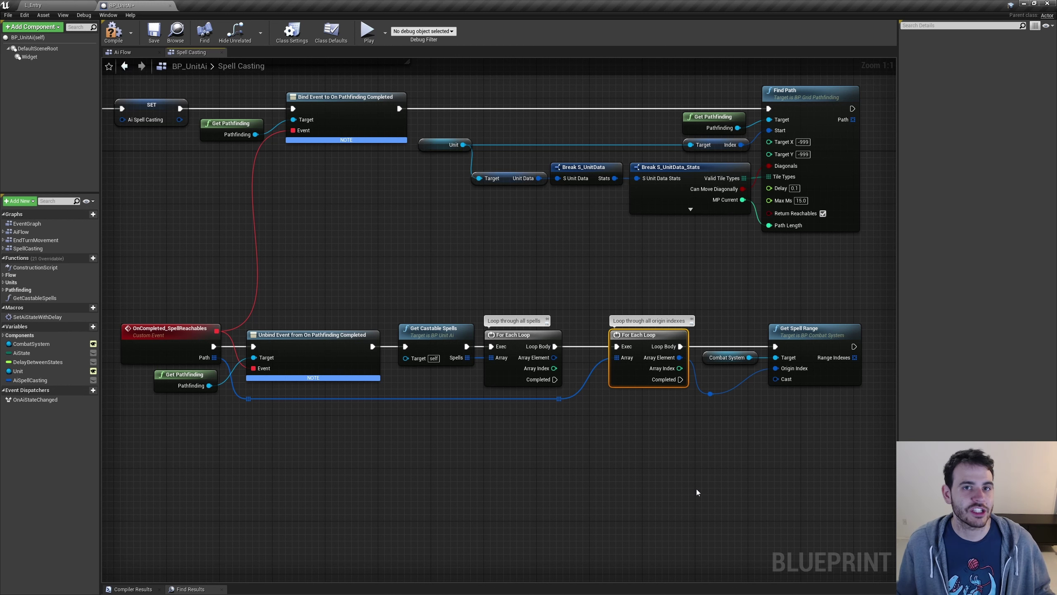
Step: Add Get Spell Range on CombatSystem with Break S_SpellData feeding its Cast input
key(ctrl+z)
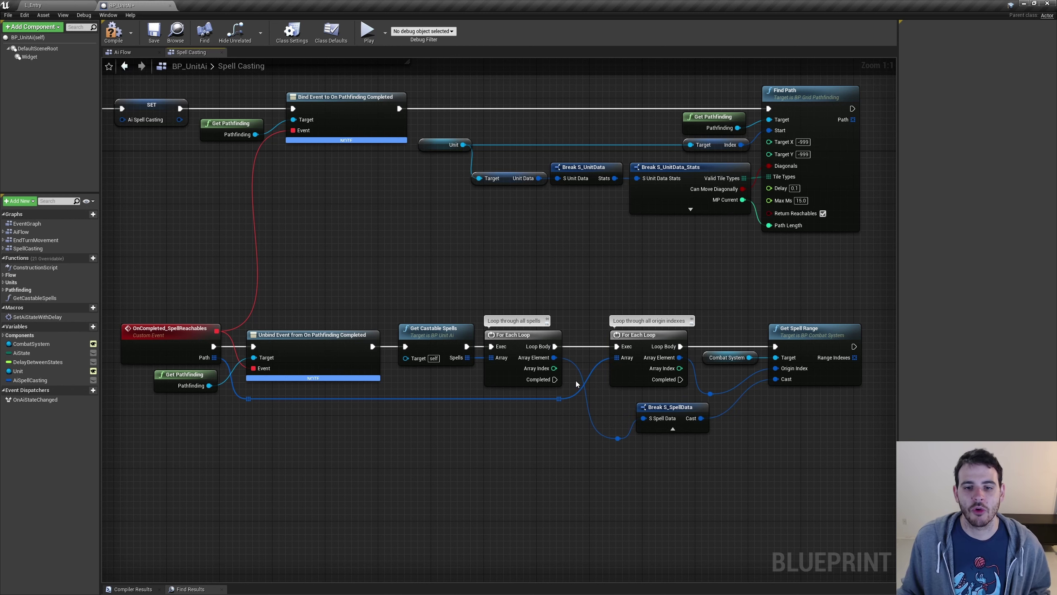
click(536, 362)
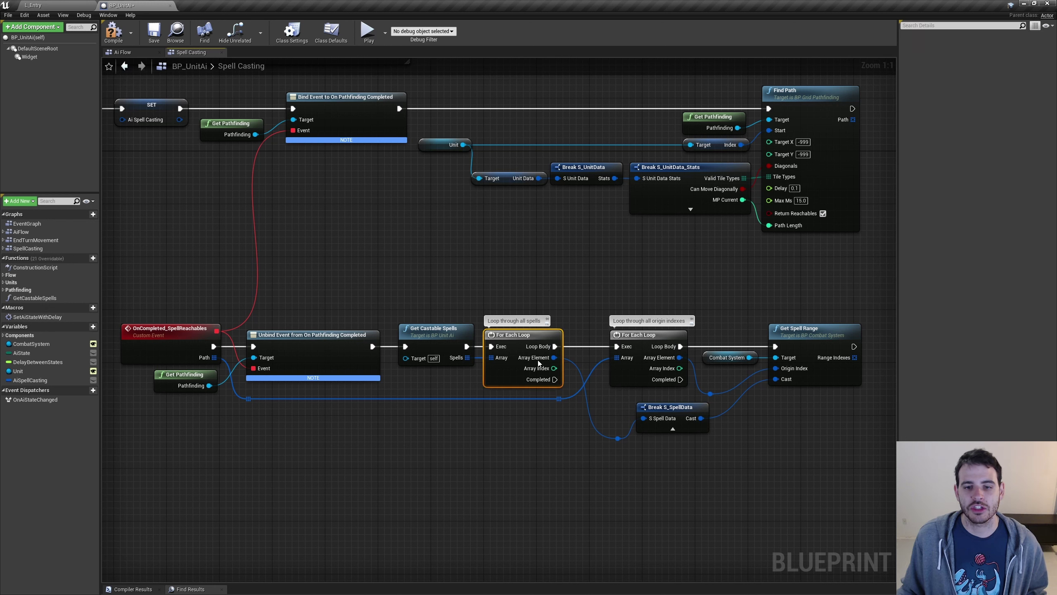
click(723, 470)
click(670, 421)
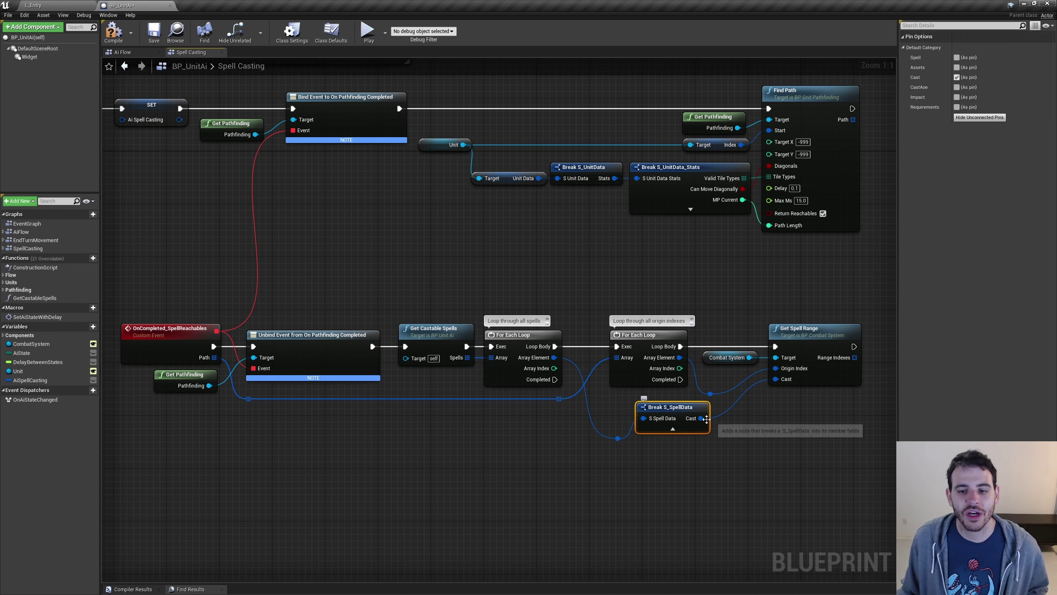
key(ctrl+z)
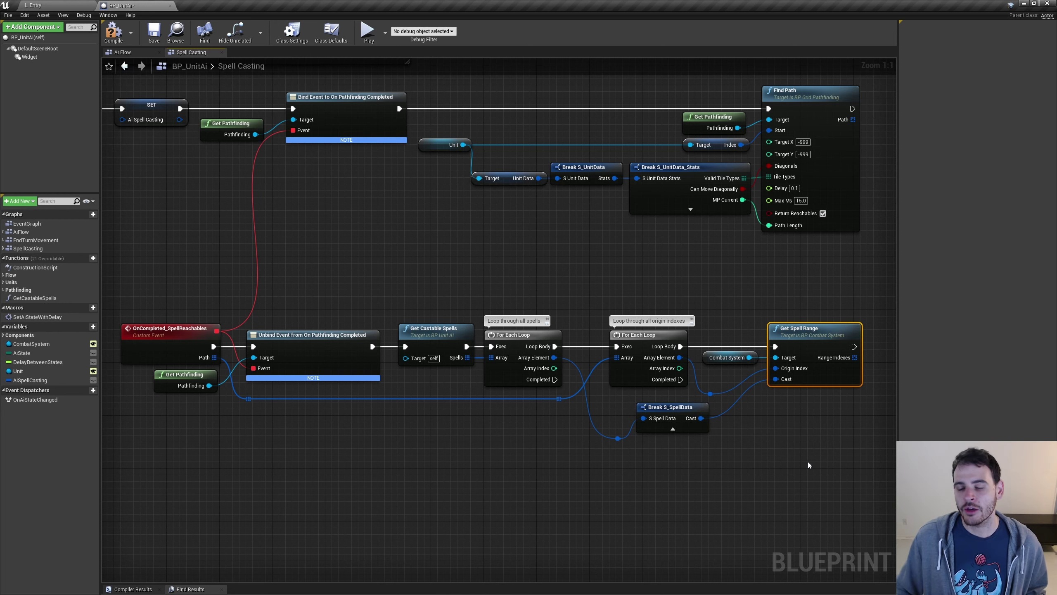
click(809, 465)
mouse_move(809, 465)
right_down()
mouse_move(584, 358)
mouse_move(524, 254)
right_up()
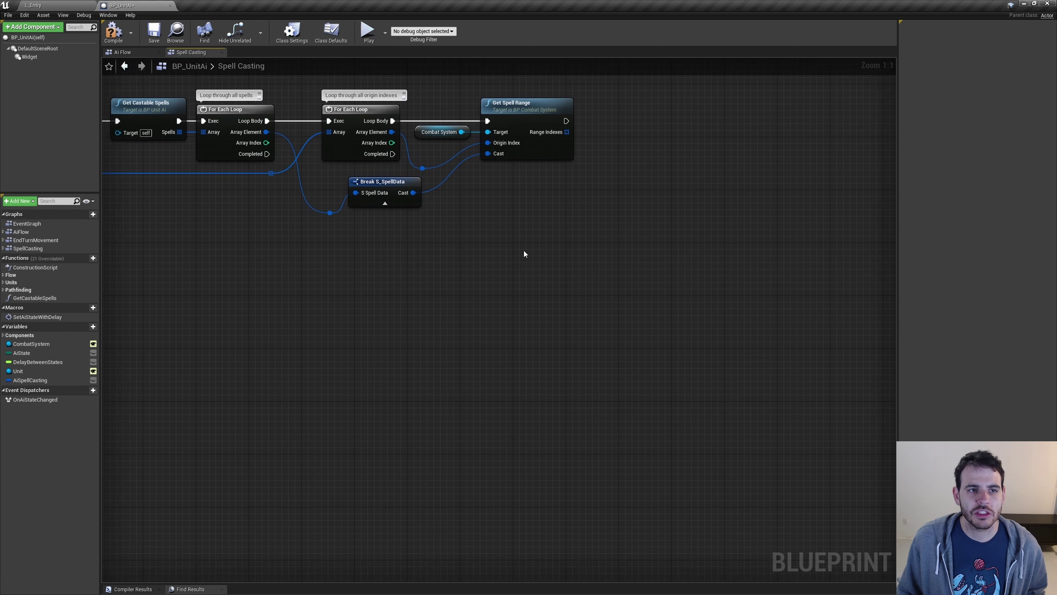
Step: Add a For Each Loop over Get Spell Range's Range Indexes right after it
click(549, 152)
text(Loop through all target indexes)
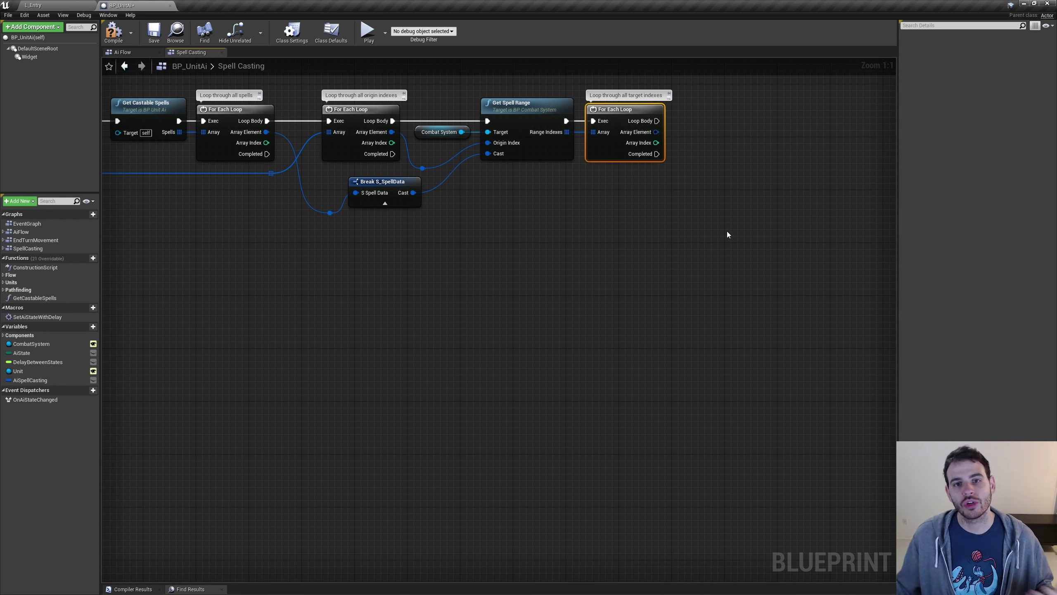
click(727, 233)
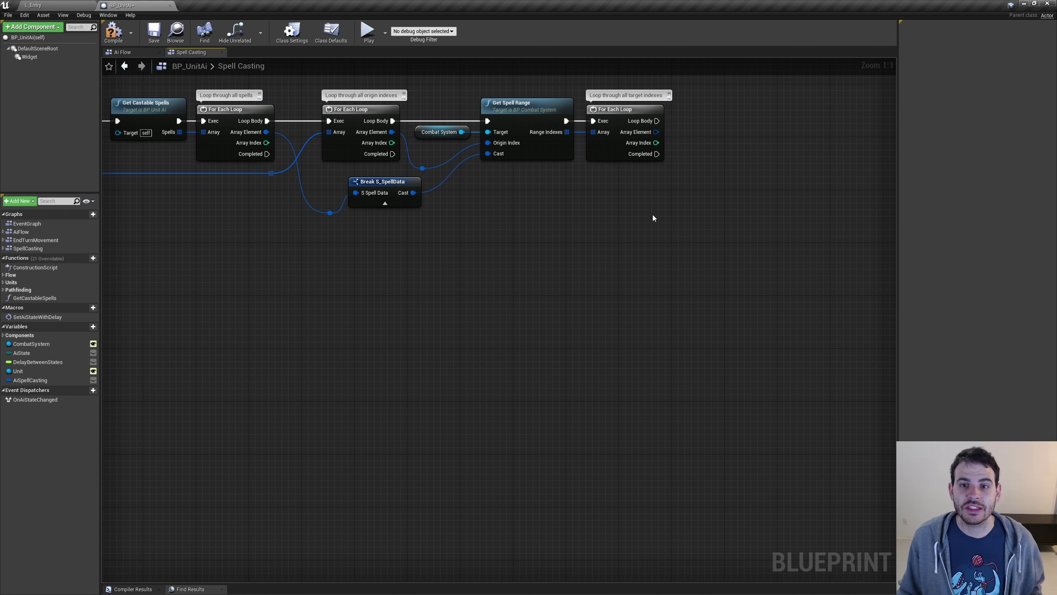
drag(652, 218, 660, 156)
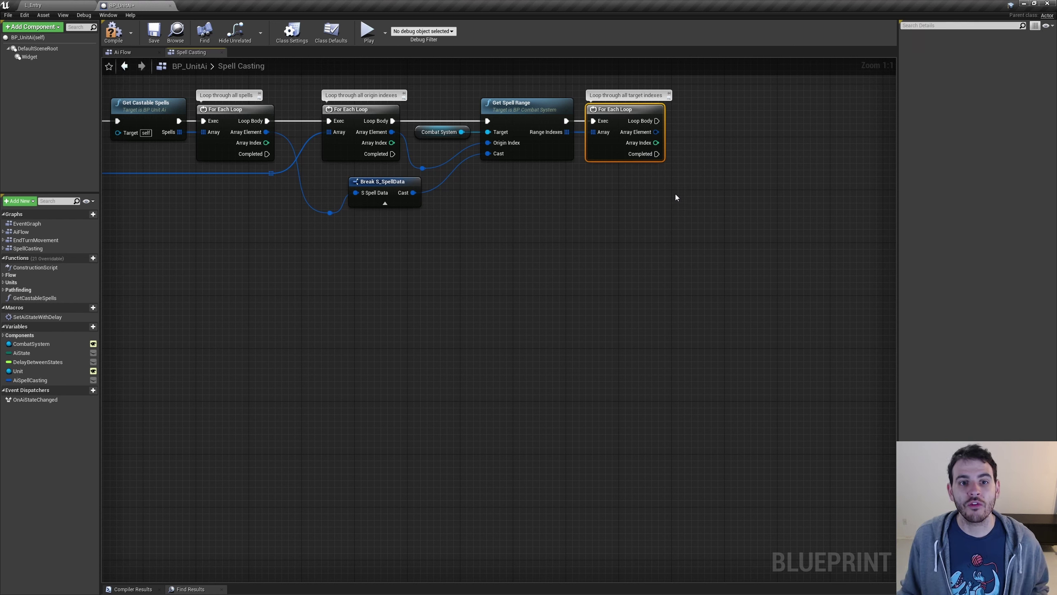
Step: Reroute the origin and spell wires beside the target loop and add the CalculateSpellScoreAndUpdateSpellCasting function
click(413, 99)
click(597, 254)
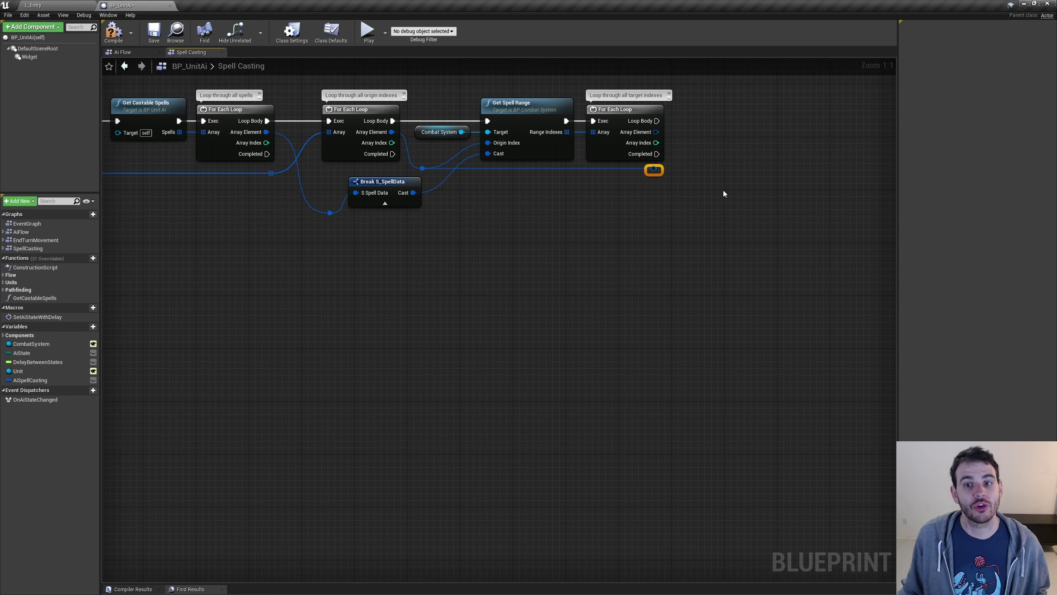
drag(329, 213, 654, 214)
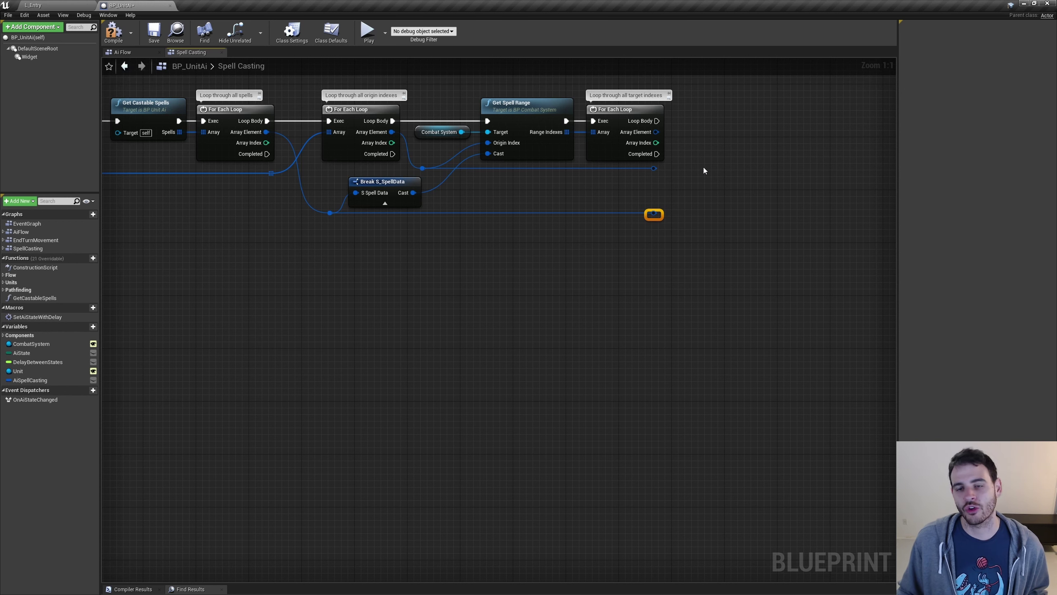
click(690, 125)
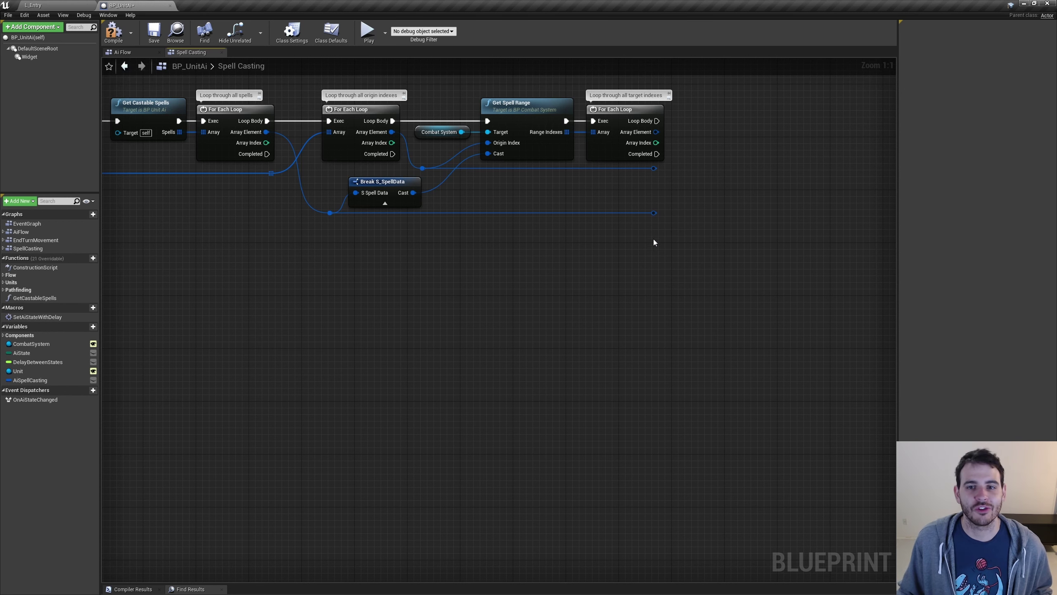
click(75, 307)
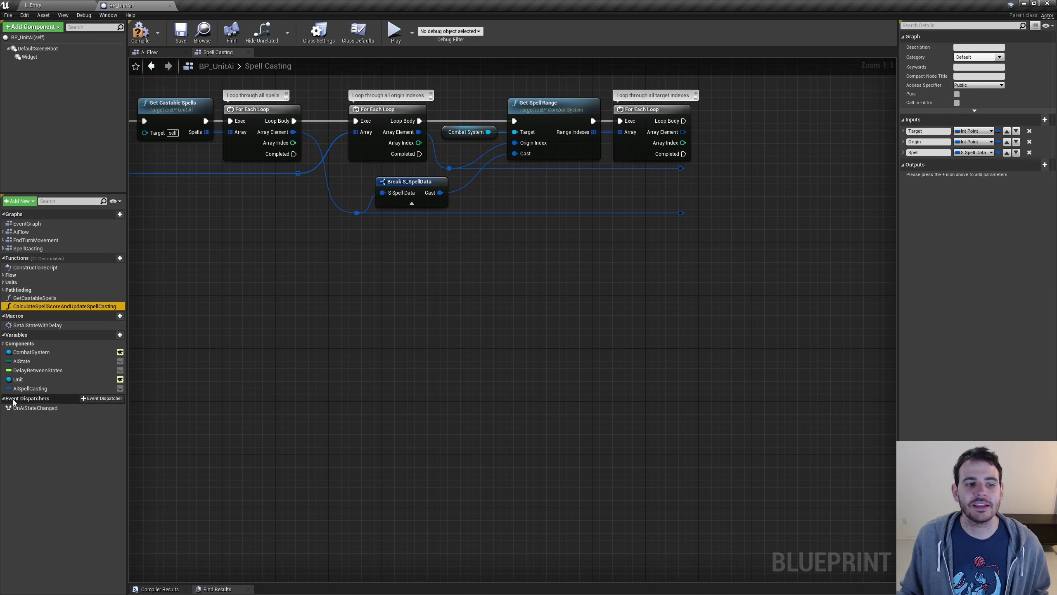
Step: Review the new Calculate Spell Score function's Target, Origin and Spell inputs
click(50, 388)
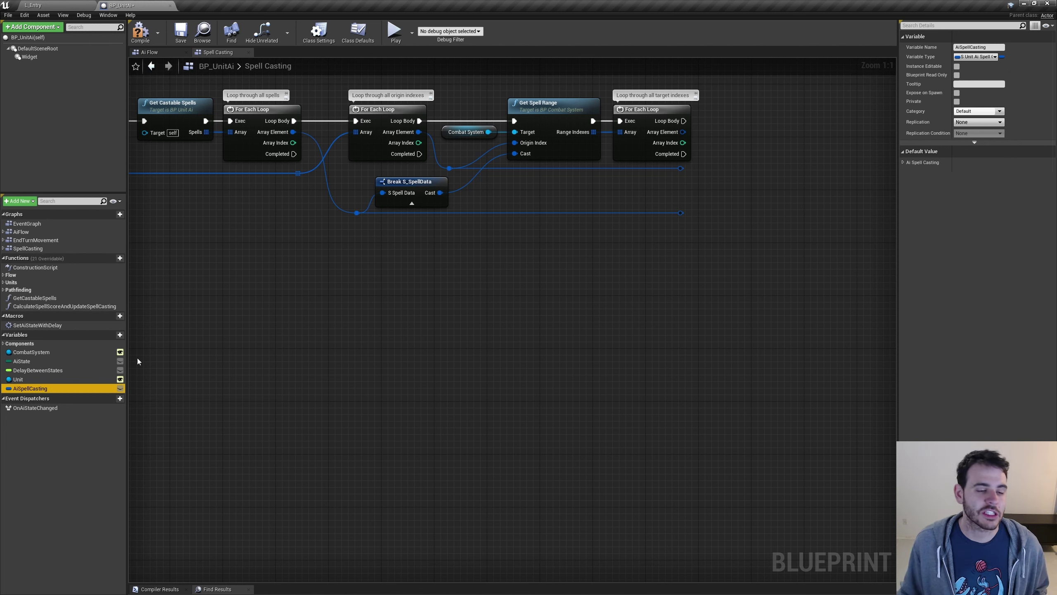
click(89, 307)
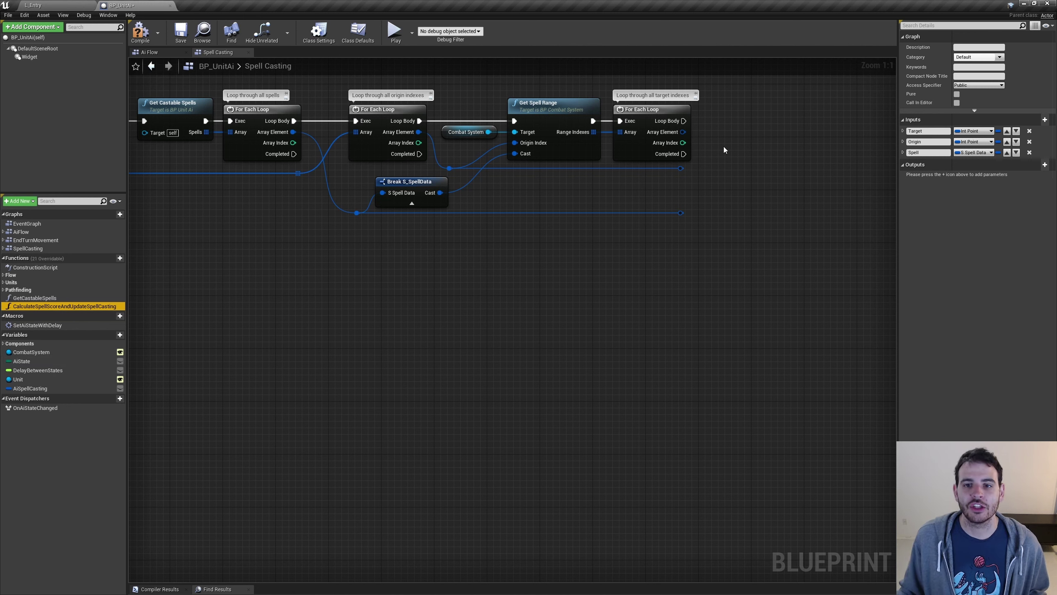
click(928, 131)
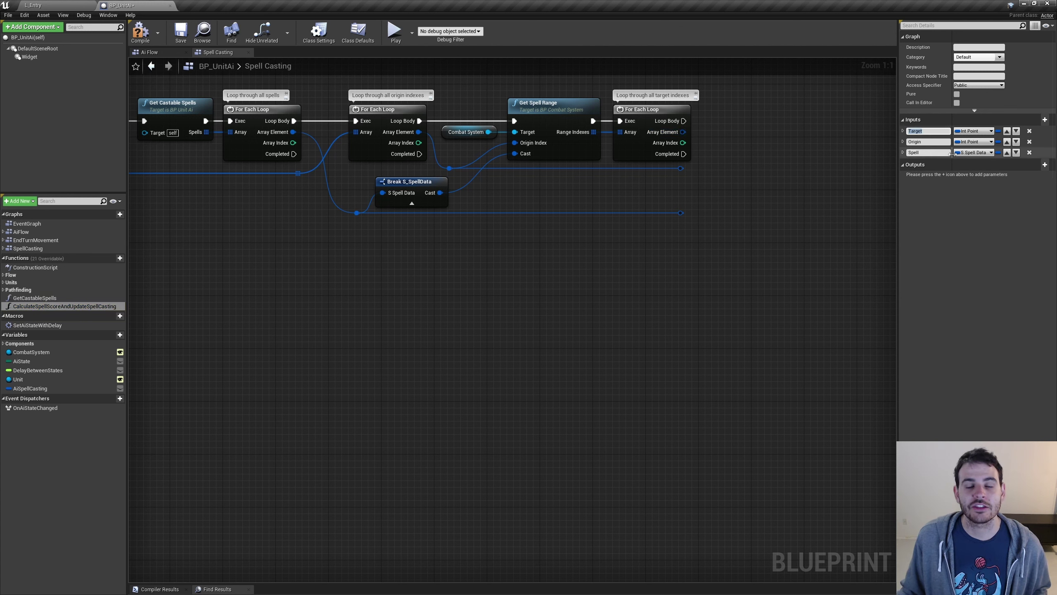
click(940, 142)
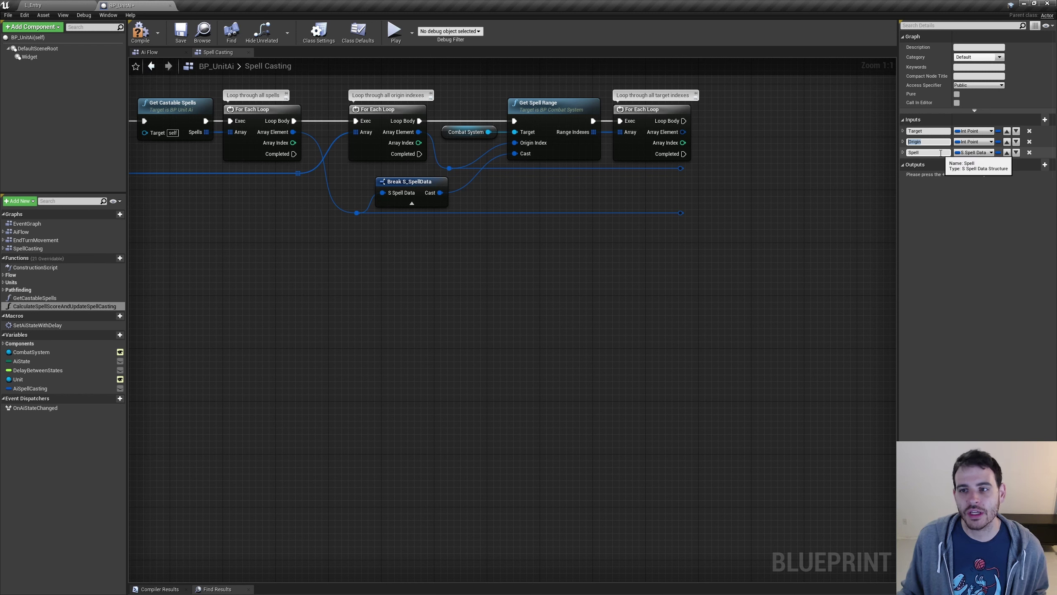
click(930, 153)
key(Return)
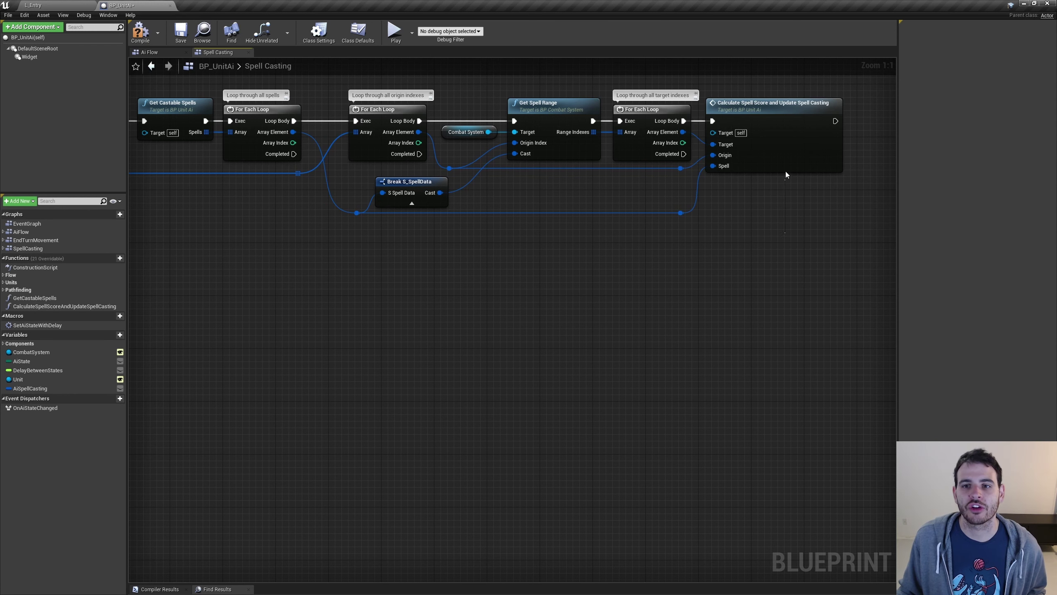
Step: Place the Calculate Spell Score call in the target loop body and wire its pins
click(786, 171)
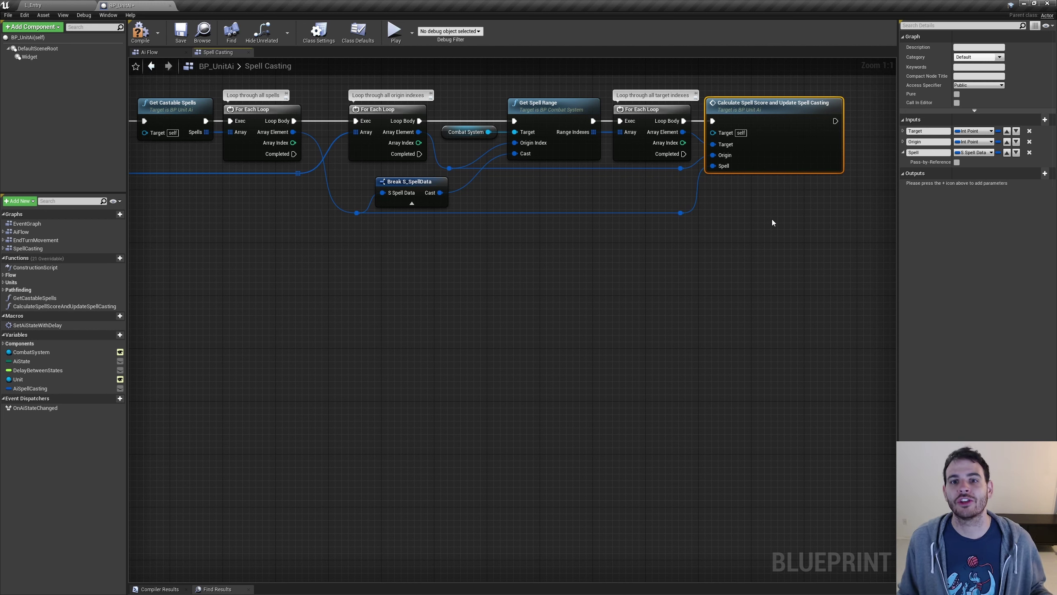
click(256, 152)
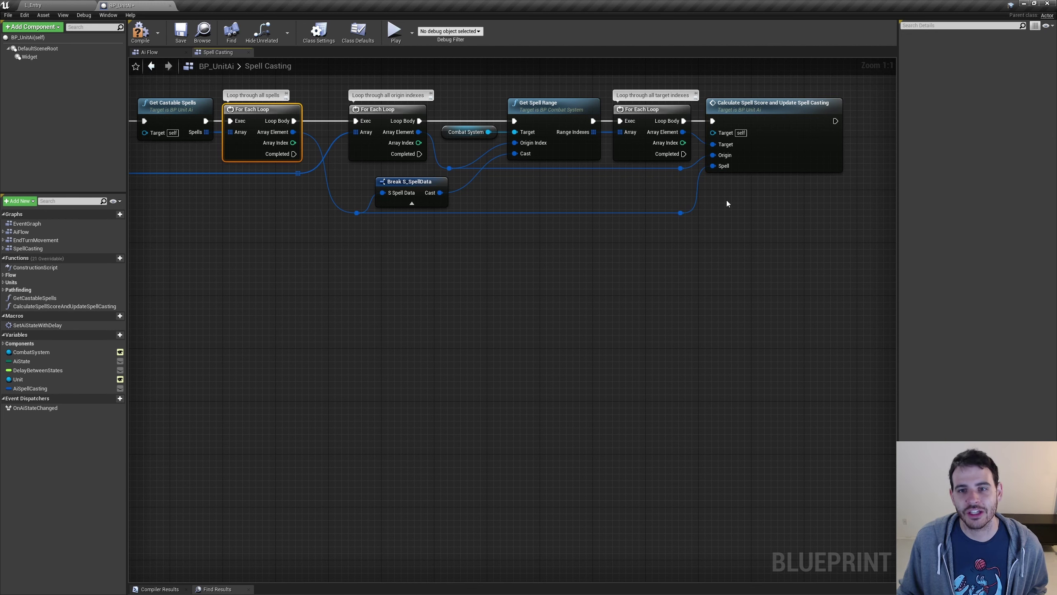
click(783, 166)
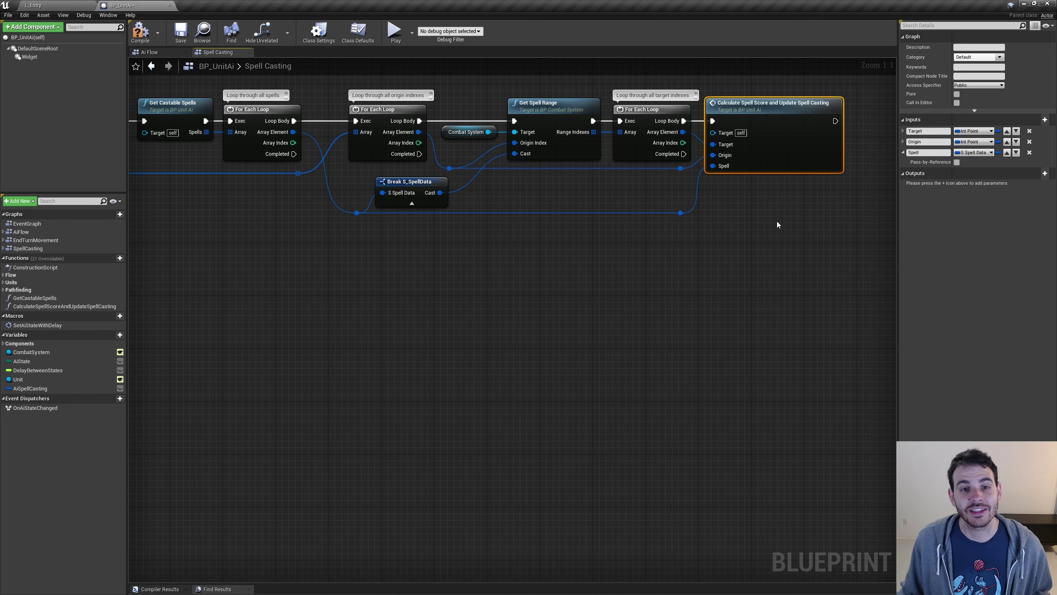
drag(762, 208, 775, 162)
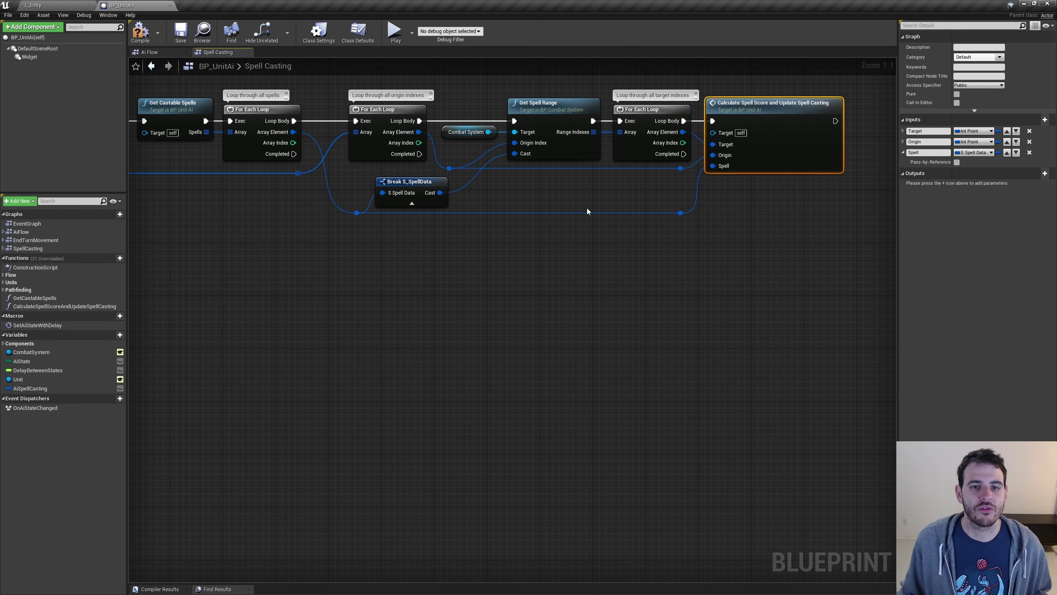
click(297, 278)
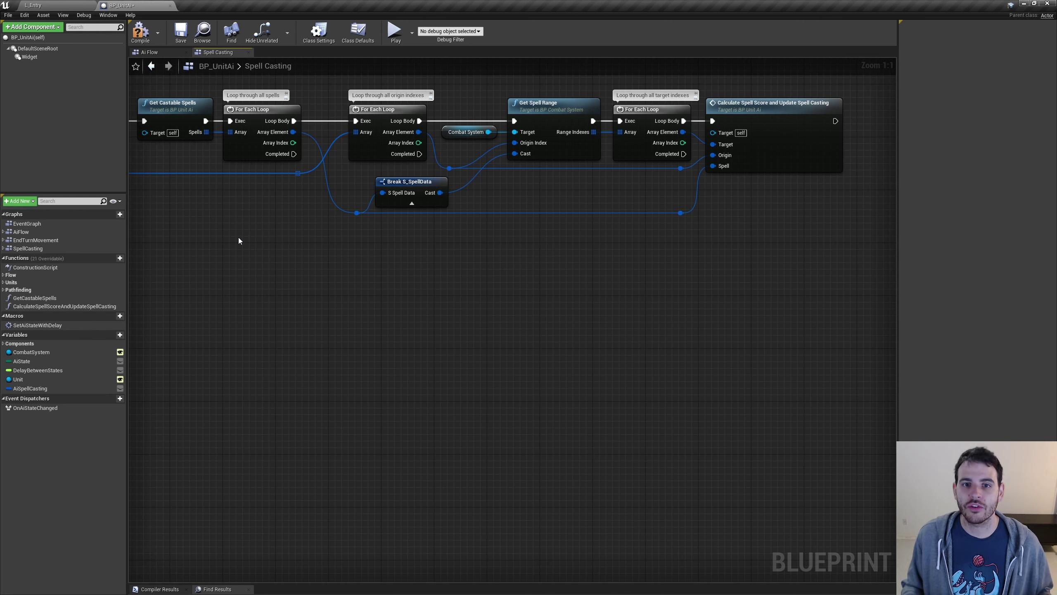
click(38, 389)
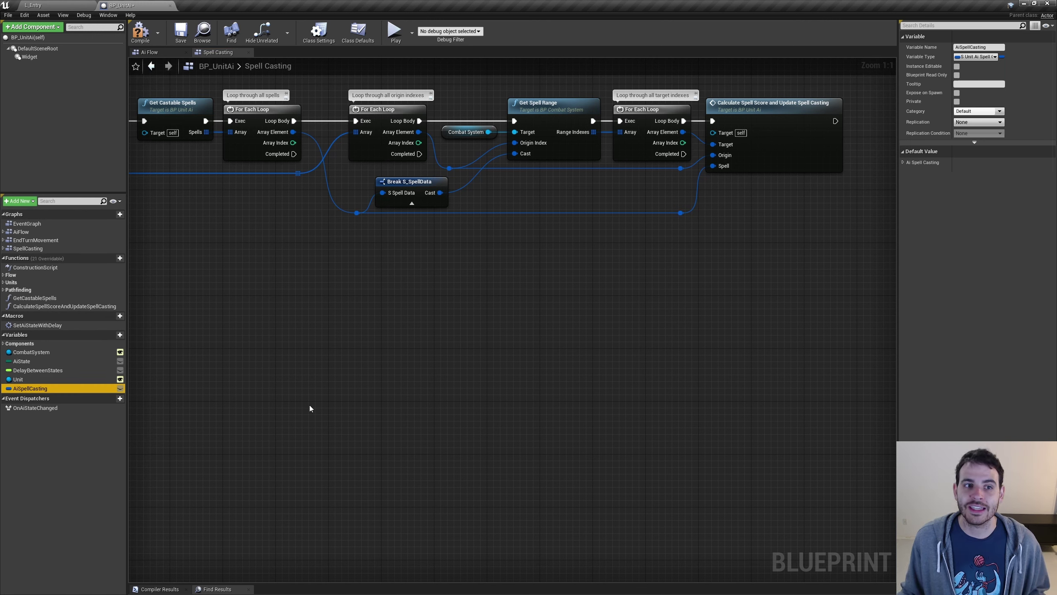
click(357, 213)
mouse_move(234, 192)
right_down()
mouse_move(526, 247)
mouse_move(762, 338)
right_up()
Step: Move Decide Which Spell to Cast Done under the For Each Loop and wire Completed to it
drag(309, 108, 227, 216)
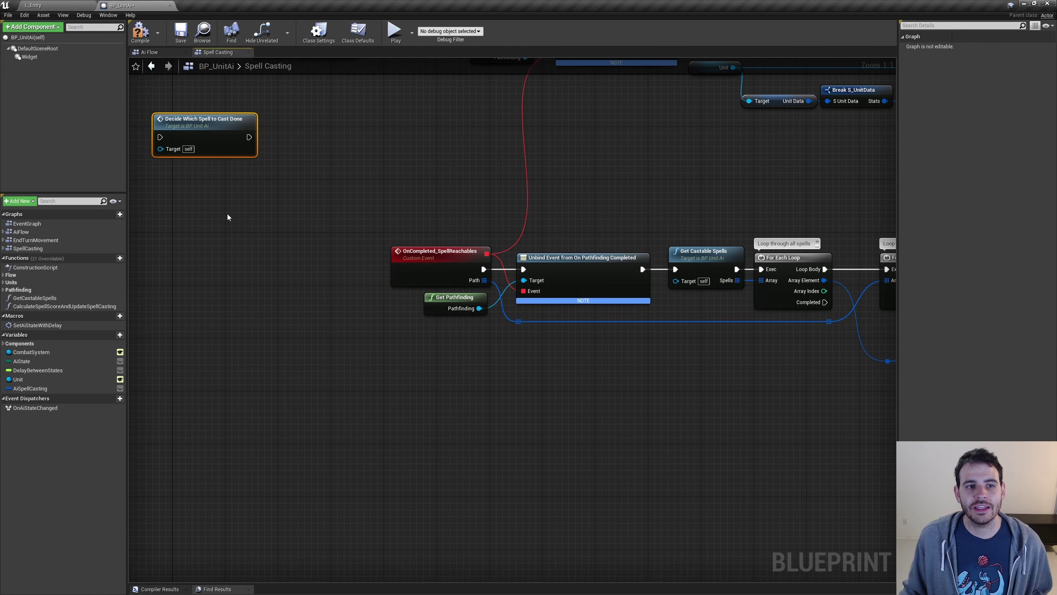
drag(220, 133, 801, 403)
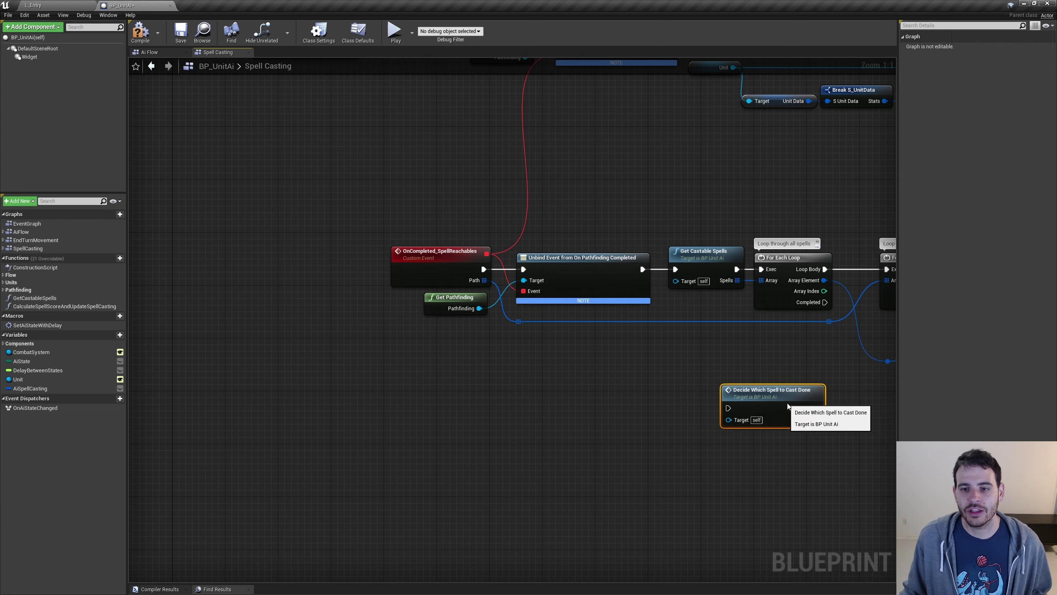
right_drag(769, 357, 622, 269)
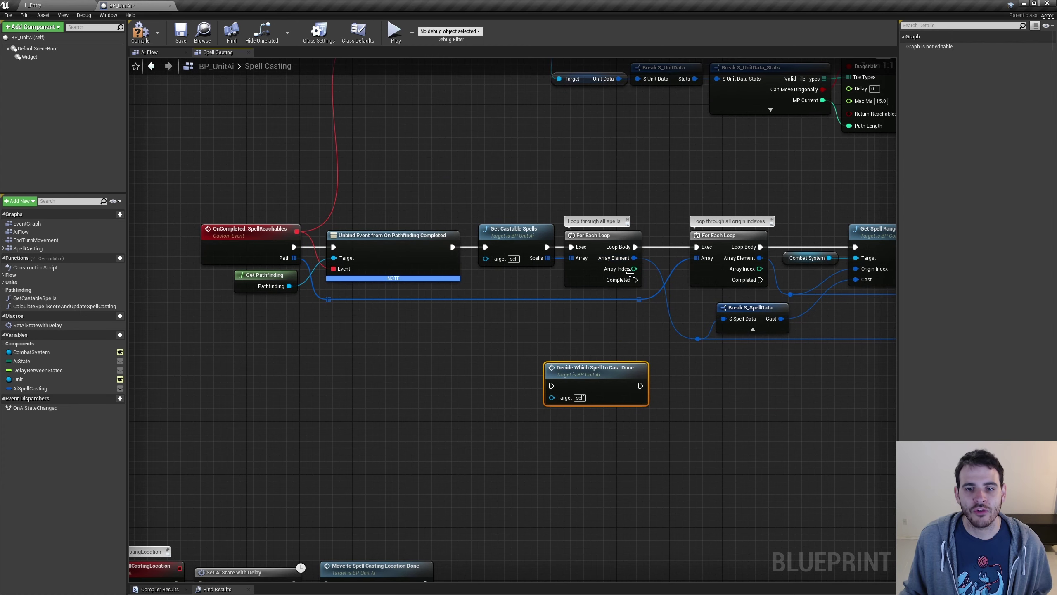
mouse_move(635, 280)
mouse_down()
mouse_move(551, 386)
mouse_move(715, 401)
mouse_move(729, 382)
mouse_up()
click(619, 284)
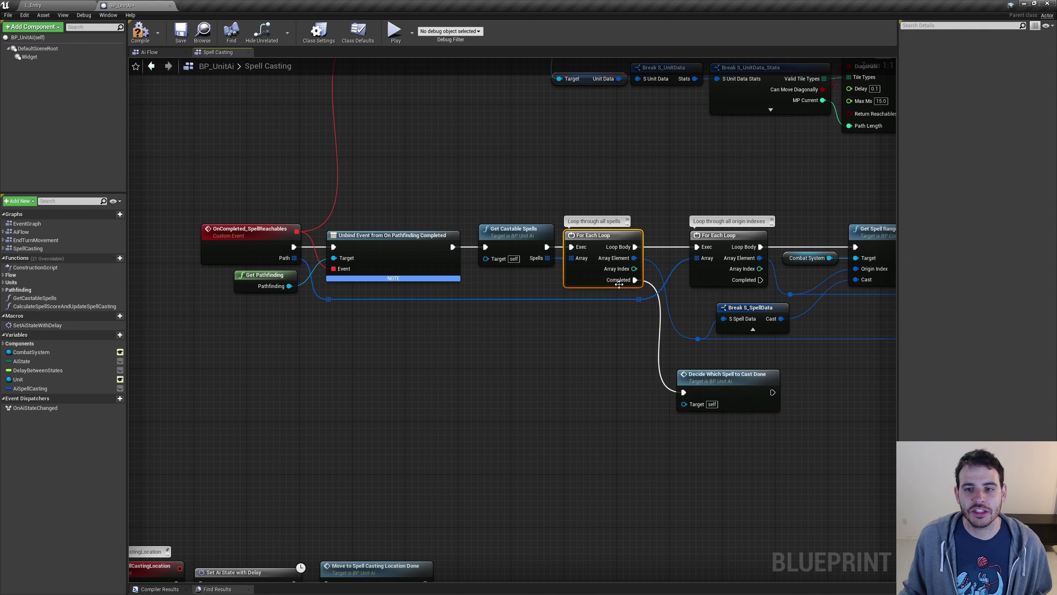
drag(531, 160, 834, 324)
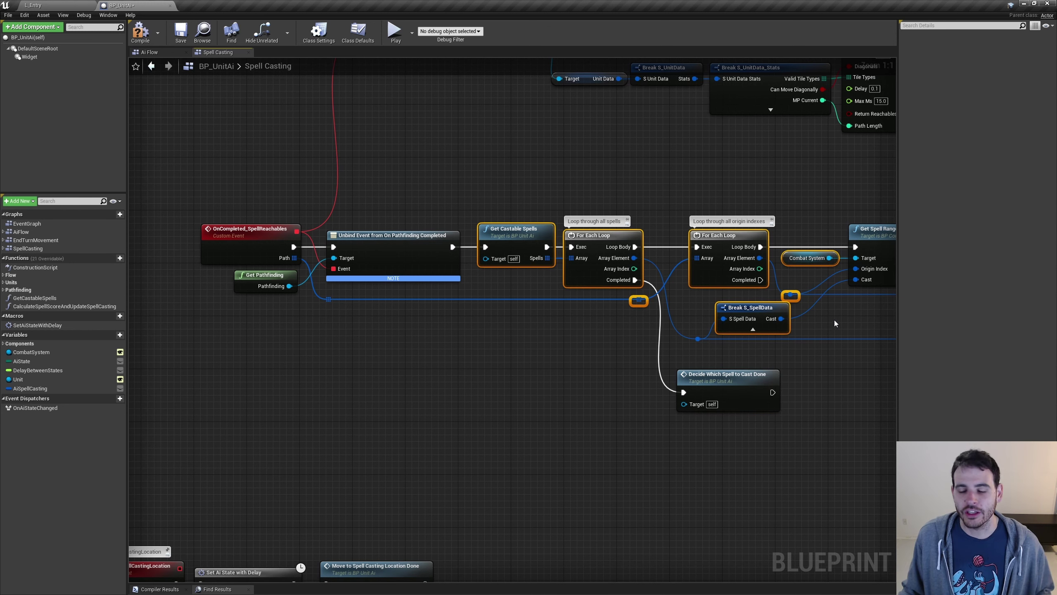
Step: Open the DecideWhichSpellToCast_Done event in the Ai Flow graph
click(105, 389)
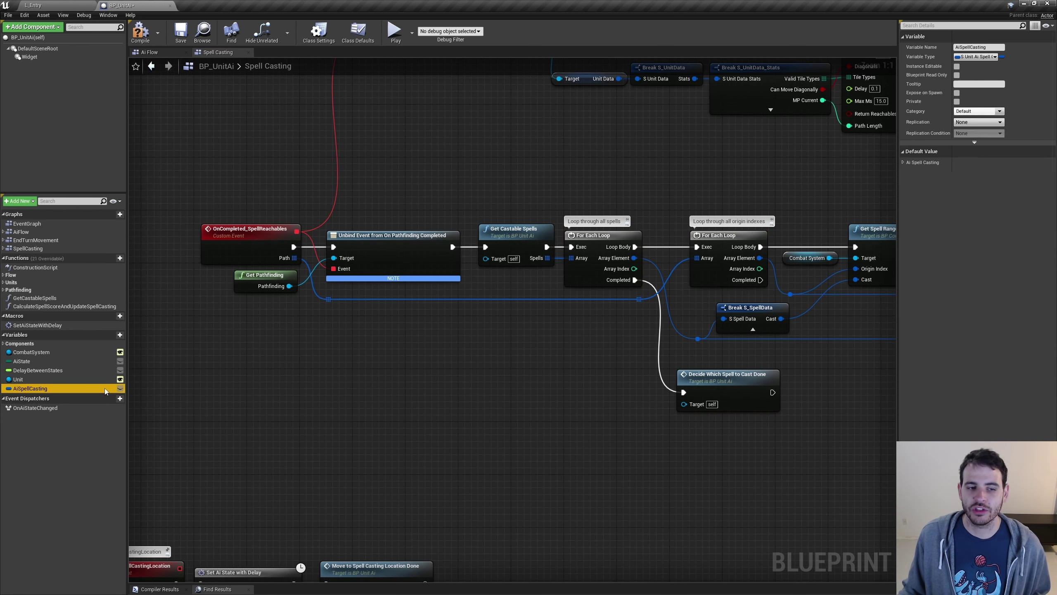
click(725, 400)
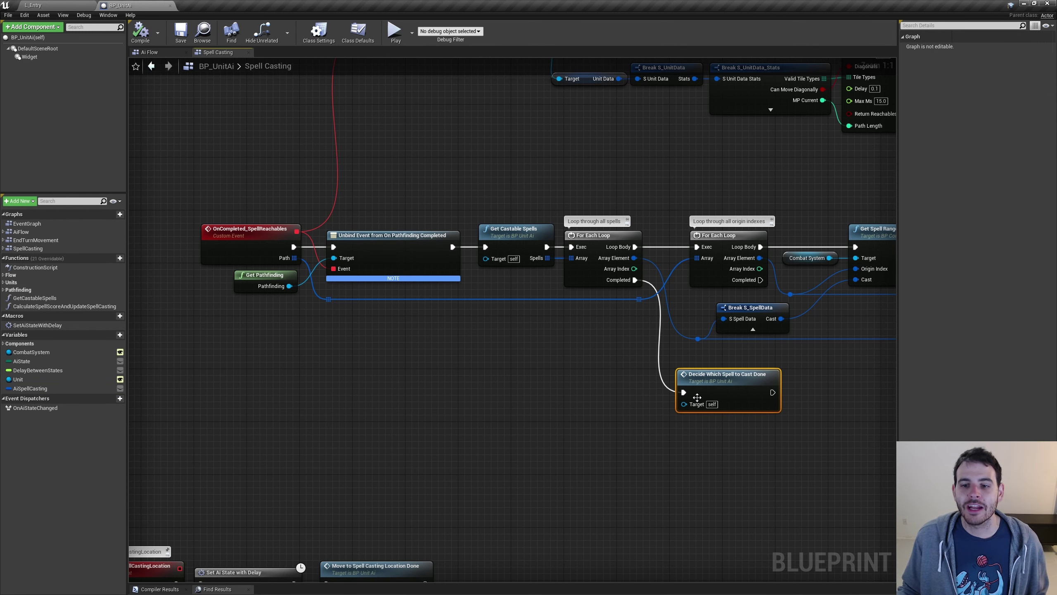
double_click(760, 388)
right_drag(770, 437, 564, 317)
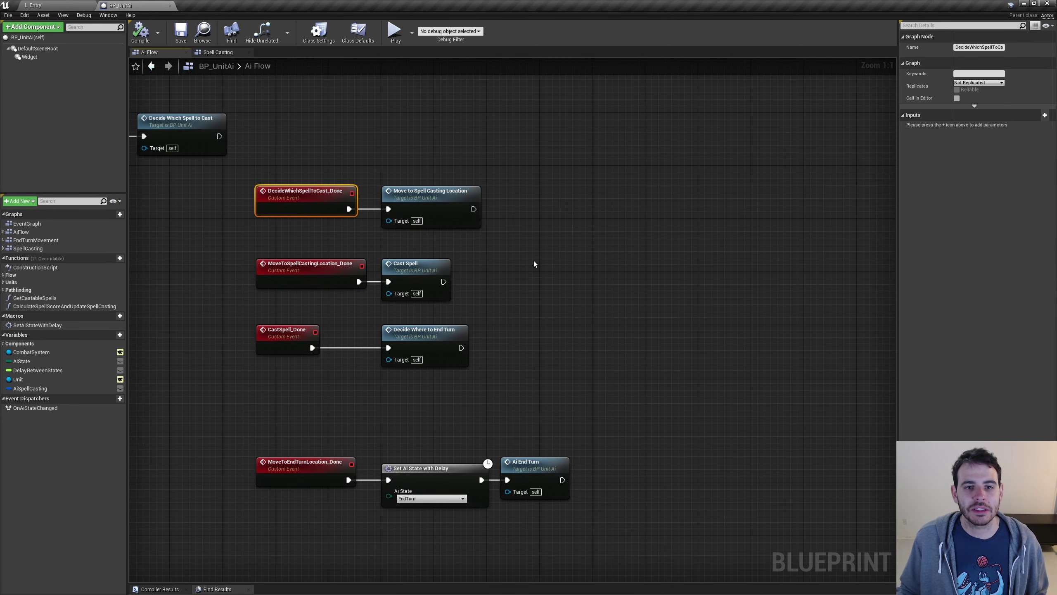
Step: Select Move to Spell Casting Location, Cast Spell and Decide Where to End Turn, and shift them right
click(440, 225)
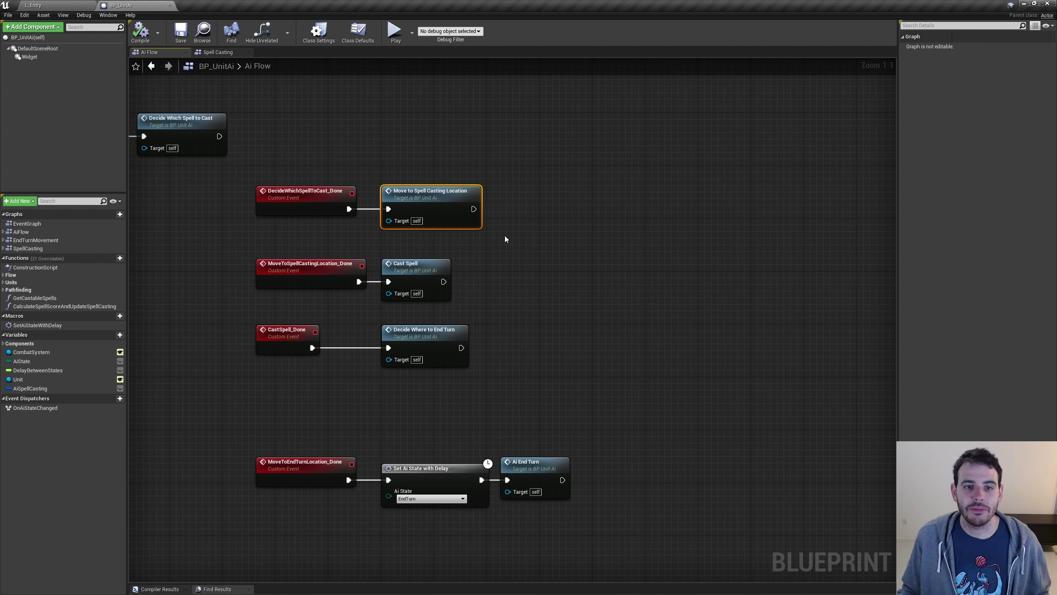
drag(384, 129, 424, 264)
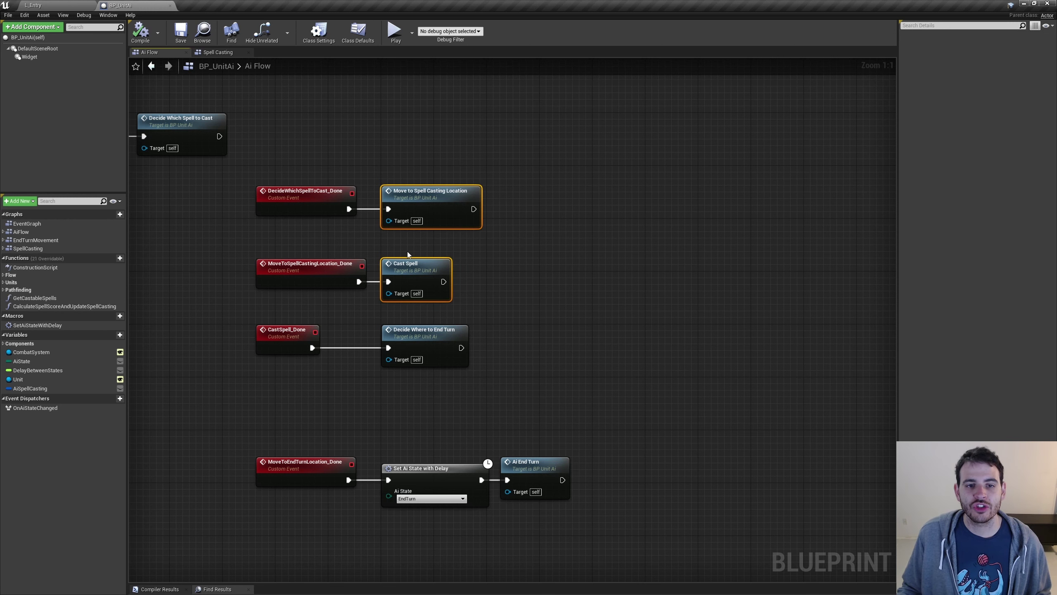
click(453, 208)
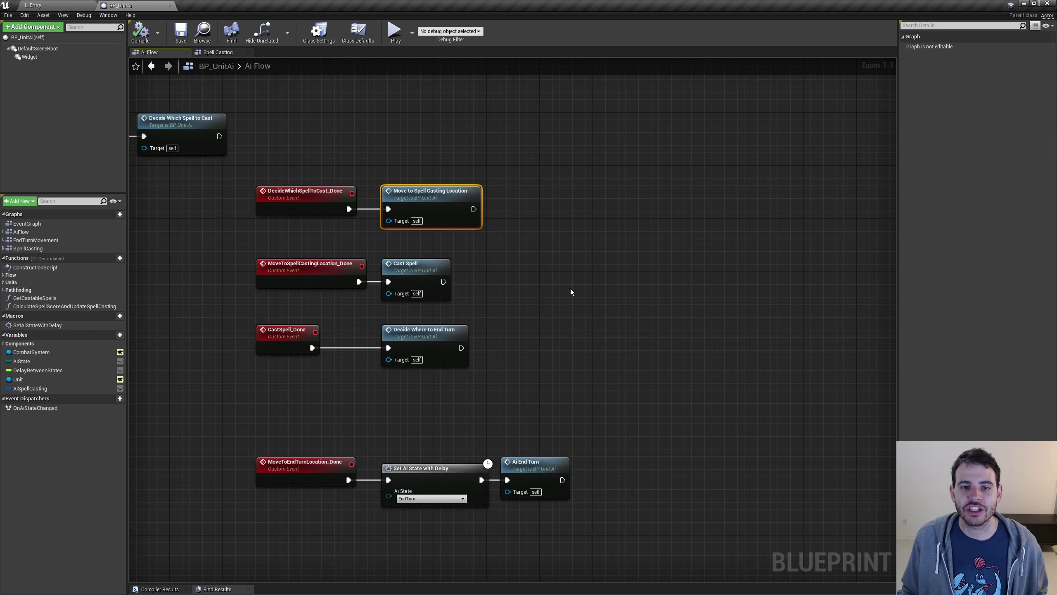
right_drag(679, 324, 606, 293)
Step: Paste the IsSpellValid Branch and struct break, and connect DecideWhichSpellToCast_Done to the Branch
key(ctrl+z)
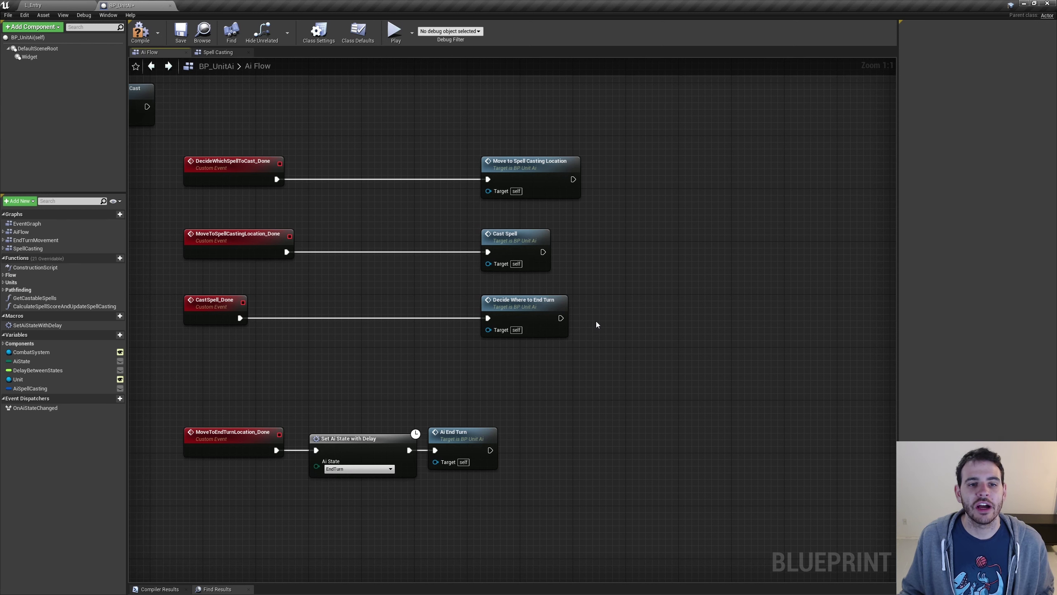
key(ctrl+z)
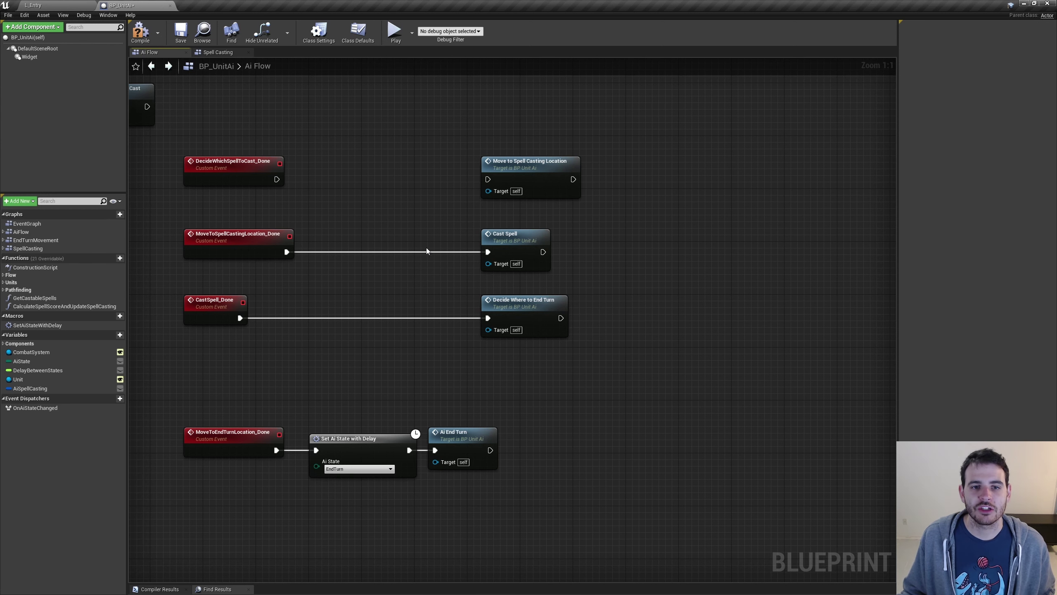
key(ctrl+z)
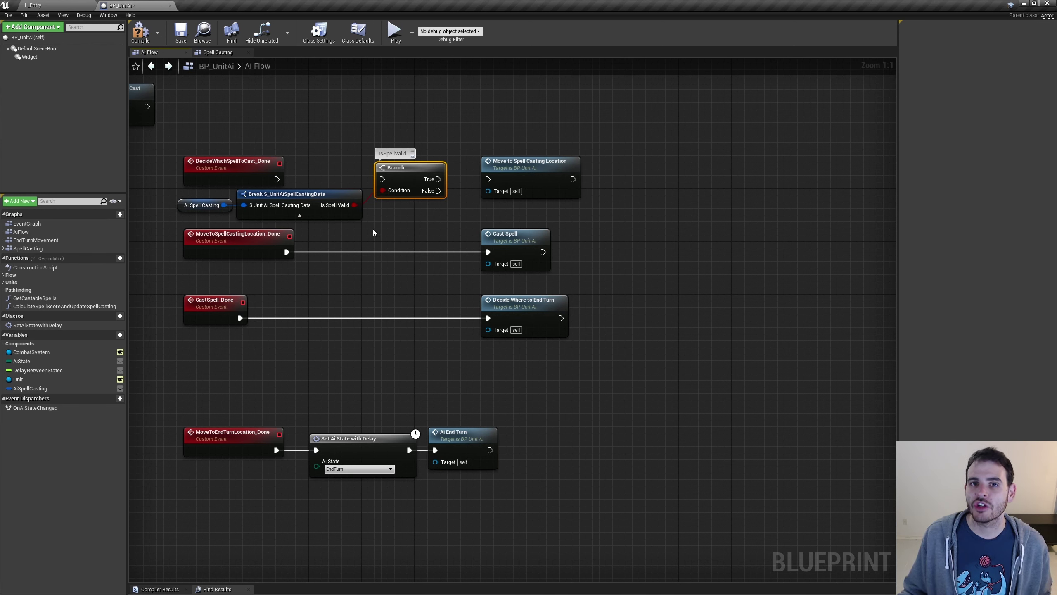
key(ctrl+z)
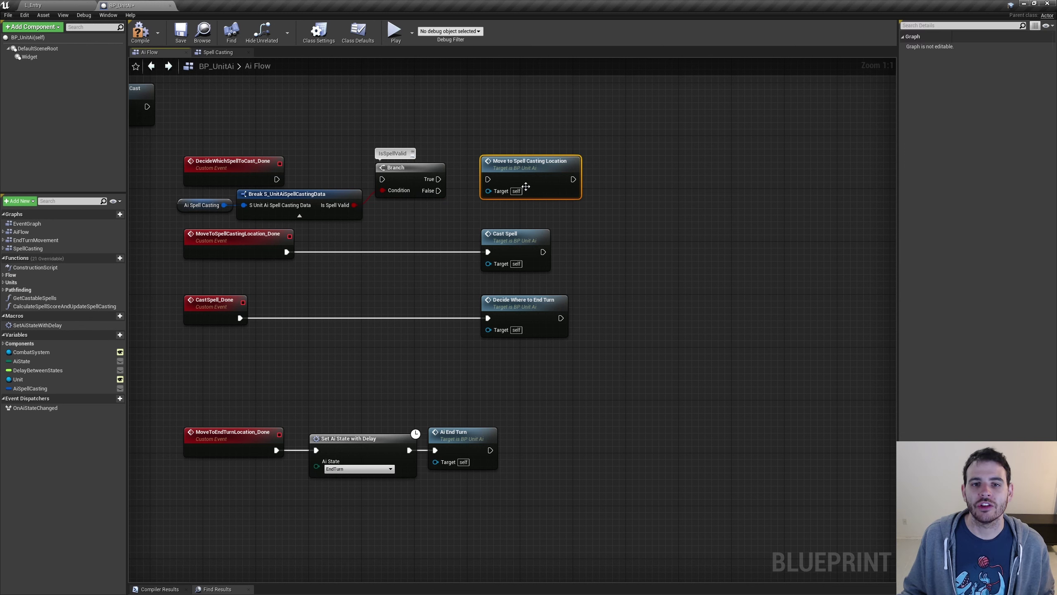
key(ctrl+z)
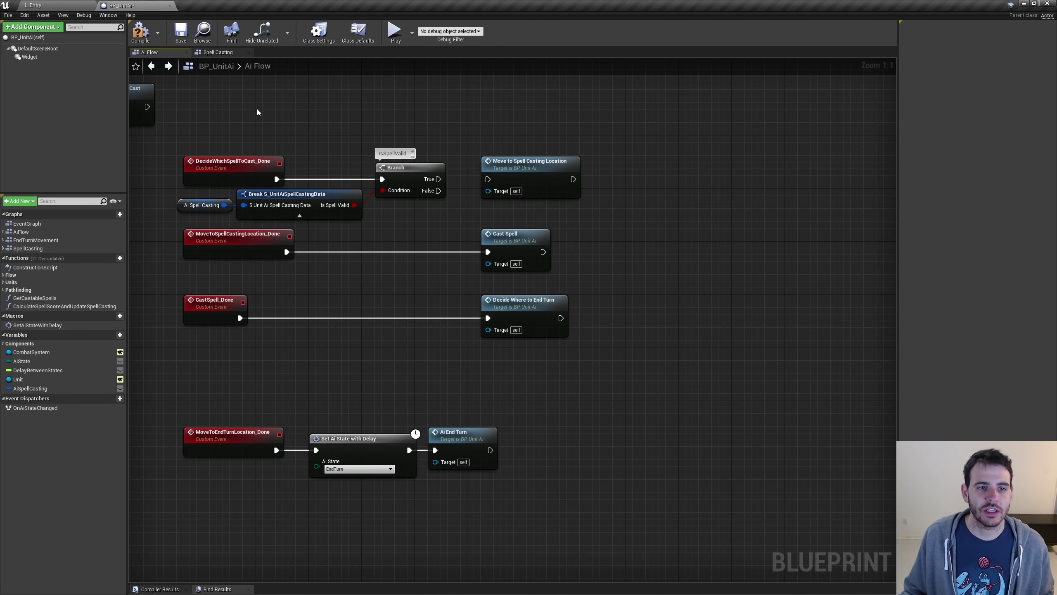
click(231, 163)
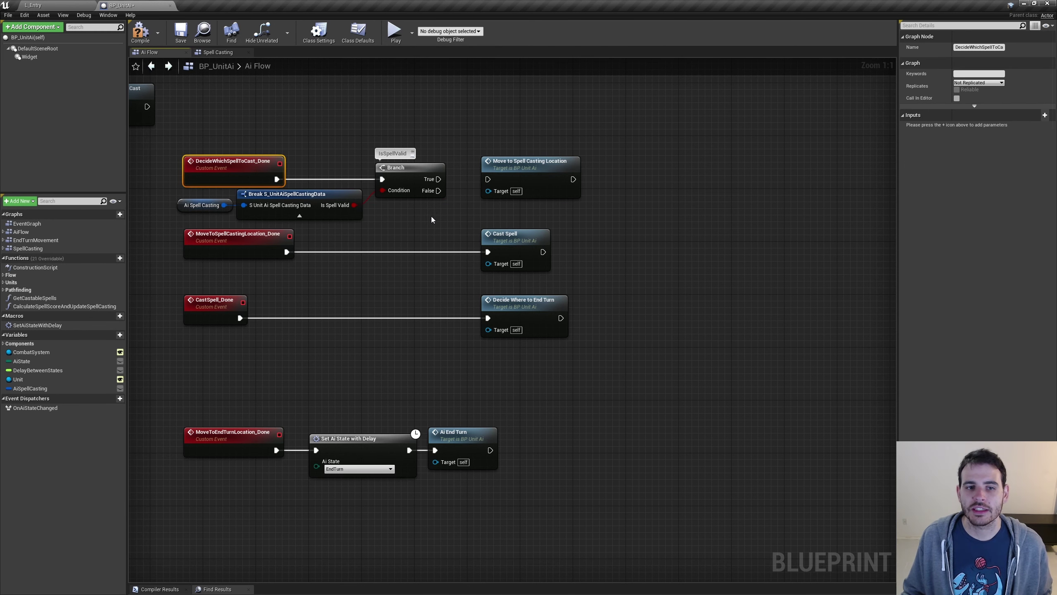
key(ctrl+z)
key(ctrl+z)
key(ctrl+z)
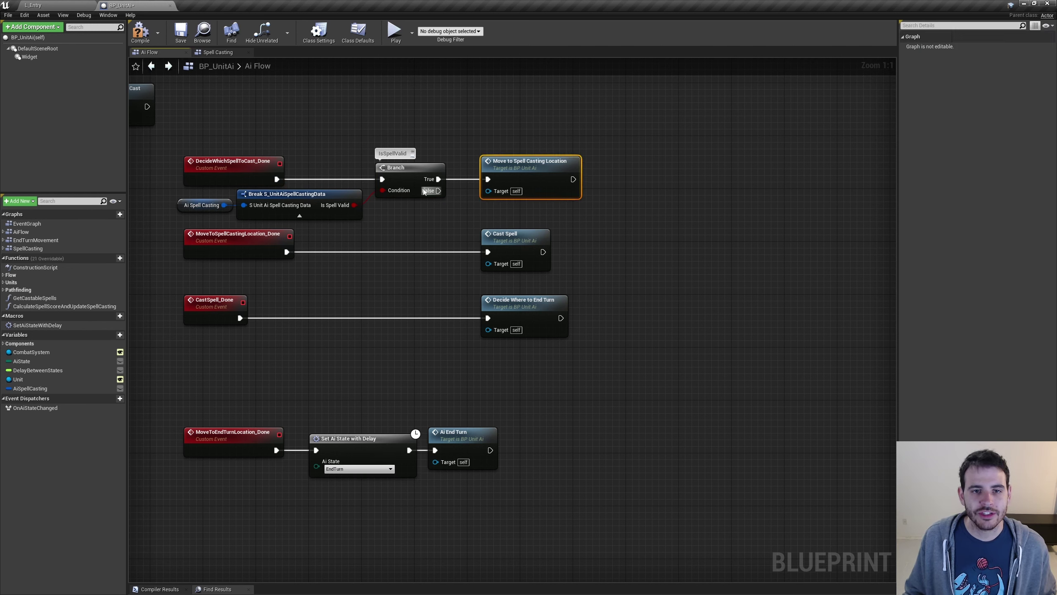
Step: Route the Branch's False path to Decide Where to End Turn and True to Move to Spell Casting Location
key(ctrl+z)
click(555, 325)
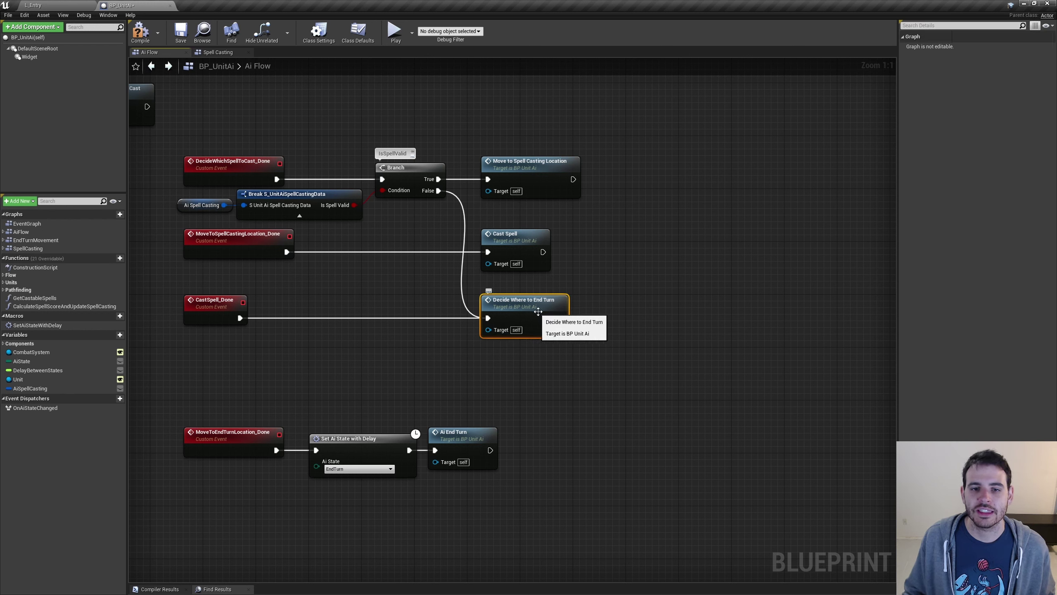
drag(594, 238, 291, 254)
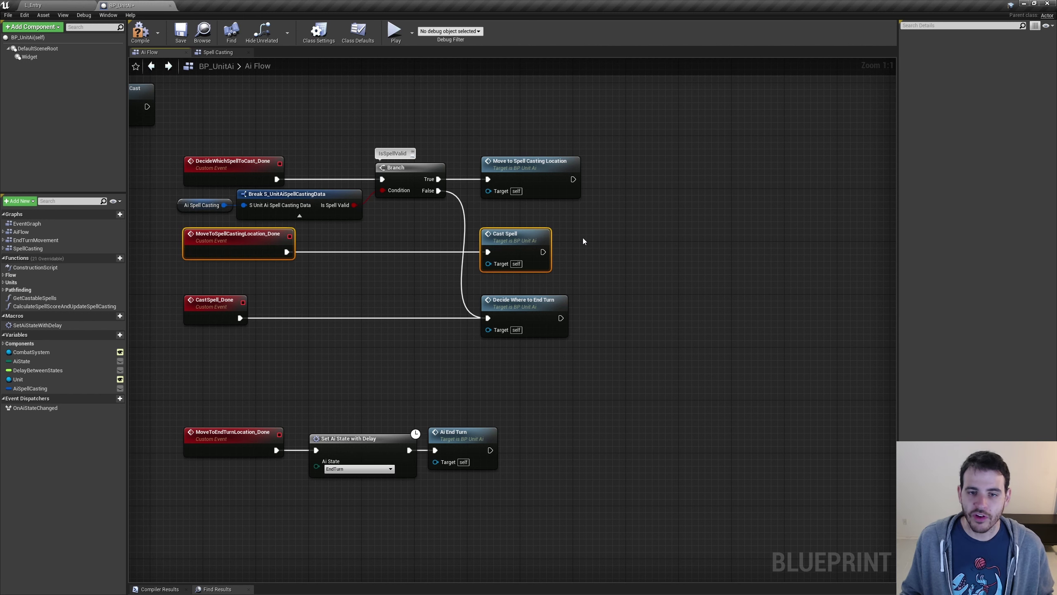
click(553, 170)
click(501, 265)
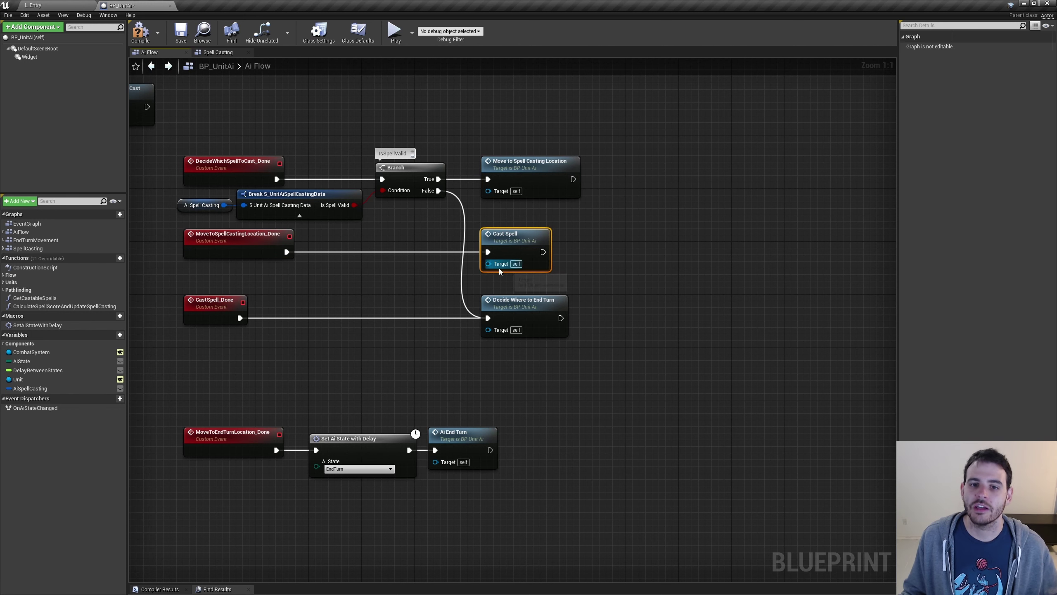
drag(650, 292, 513, 341)
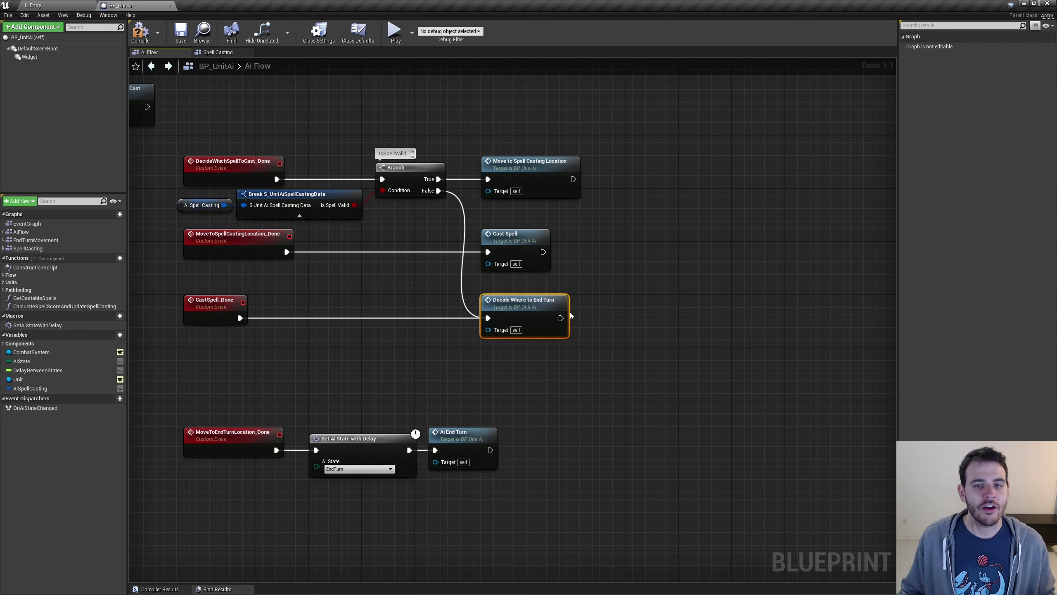
drag(286, 121, 416, 210)
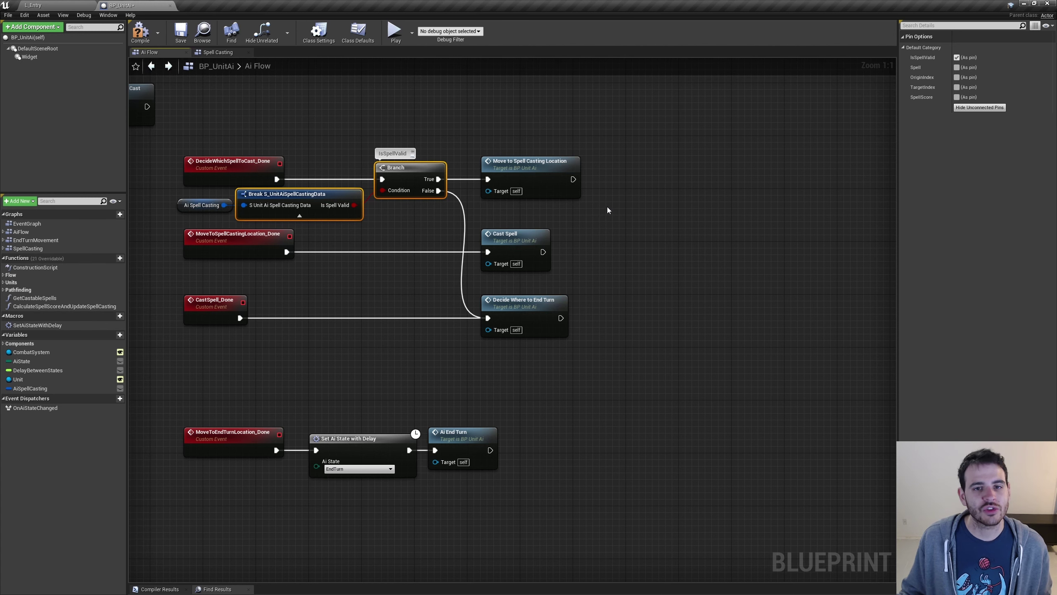
drag(631, 208, 571, 196)
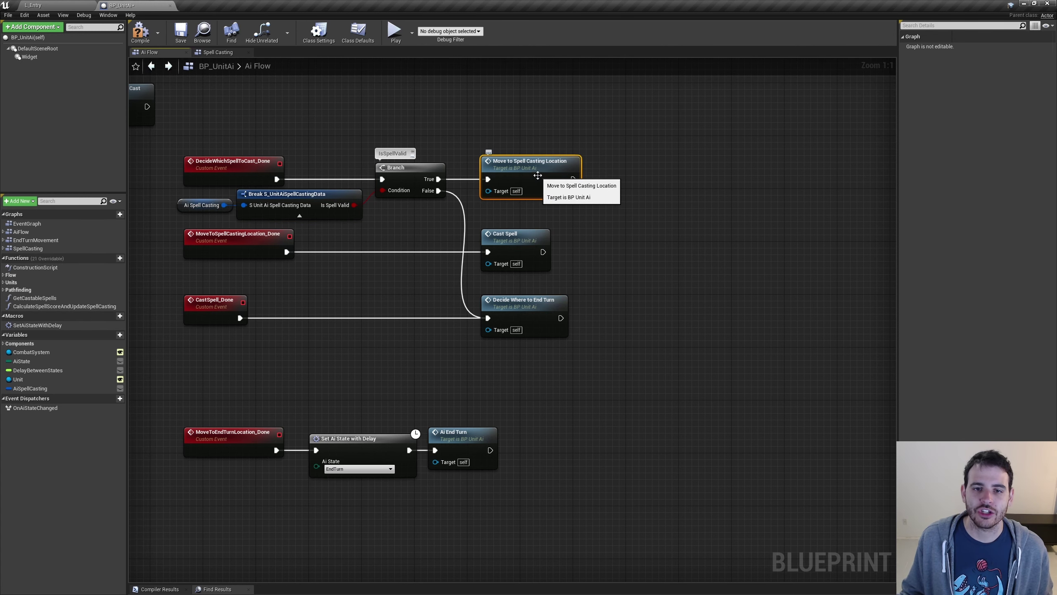
double_click(527, 176)
Step: Bring the comment notes above MoveToSpellCastingLocation into view and select the French comment box
right_drag(732, 400, 535, 339)
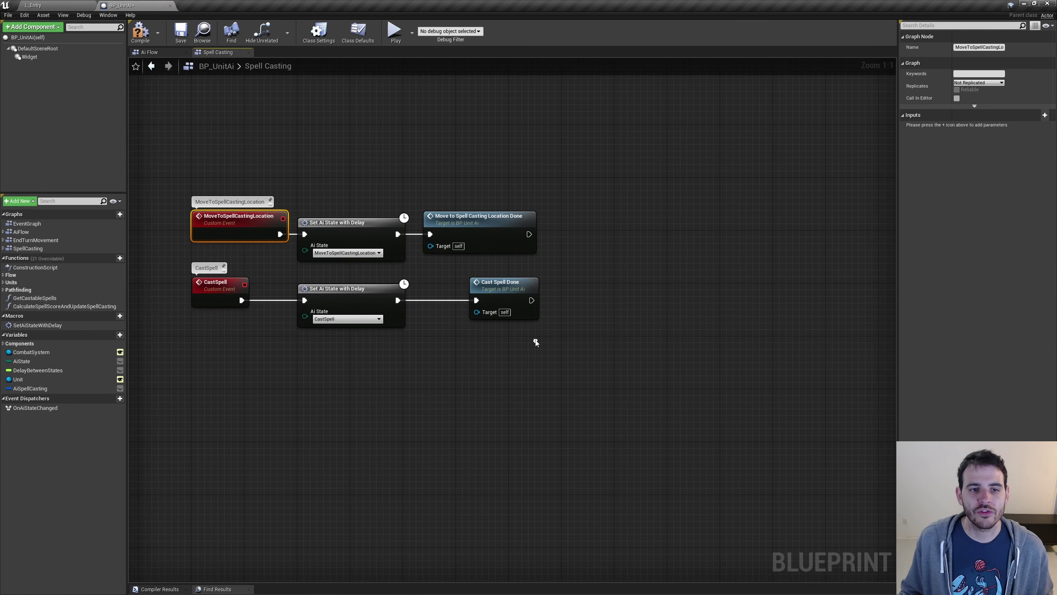
drag(597, 244, 189, 194)
drag(235, 221, 235, 119)
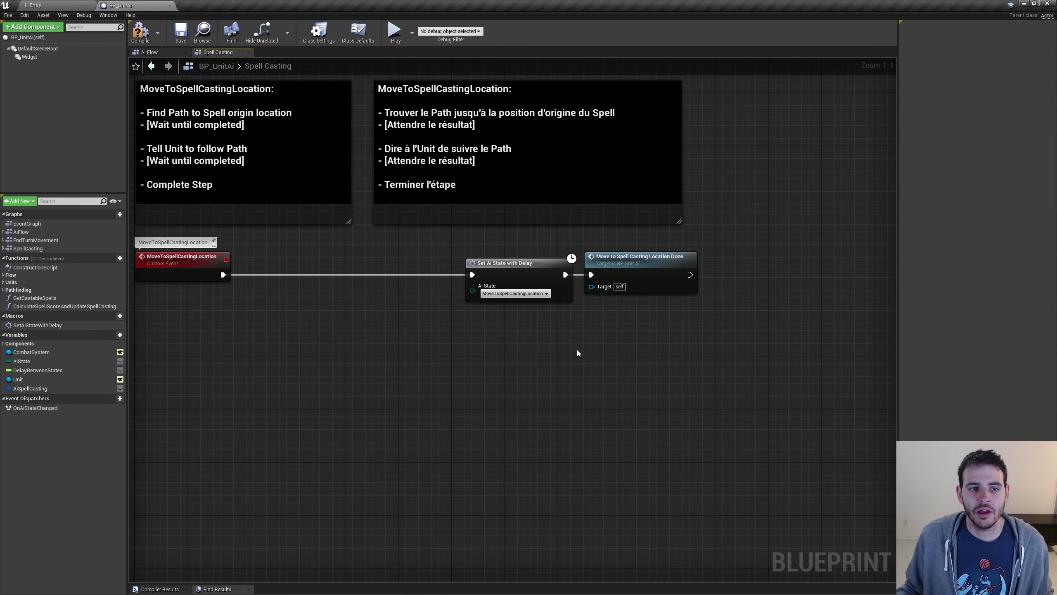
drag(250, 292, 226, 278)
click(666, 215)
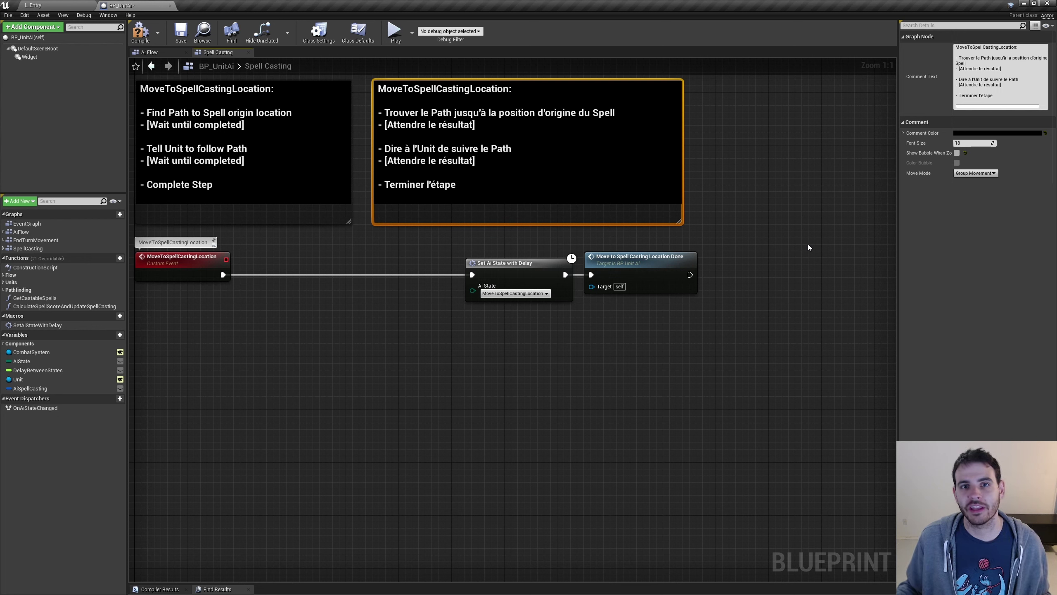
Step: Write the French MoveToSpellCastingLocation steps in the comment, ending with 'Terminer l'étape'
double_click(442, 146)
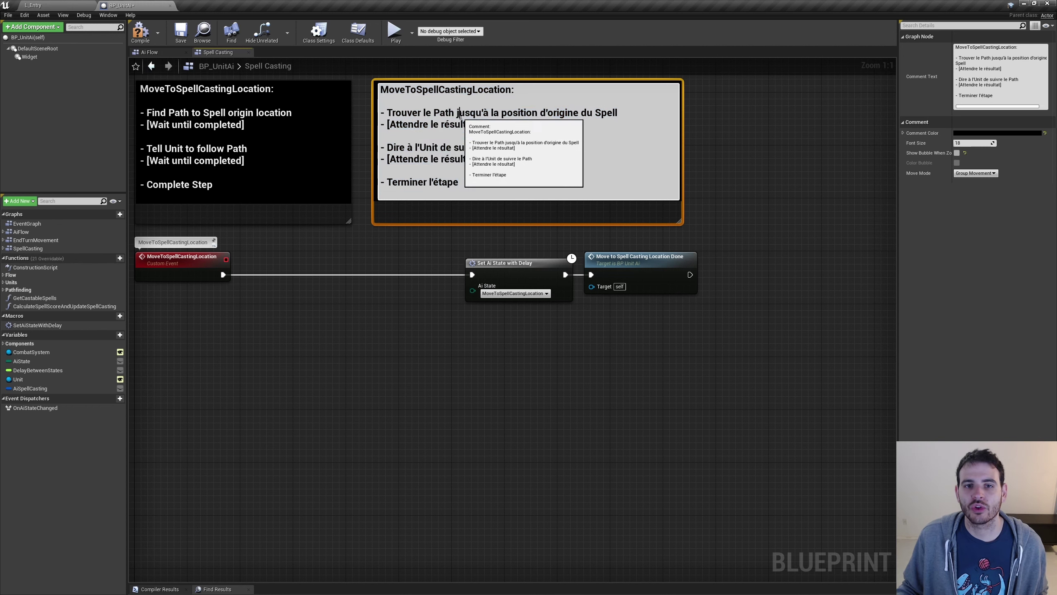
drag(402, 112, 607, 113)
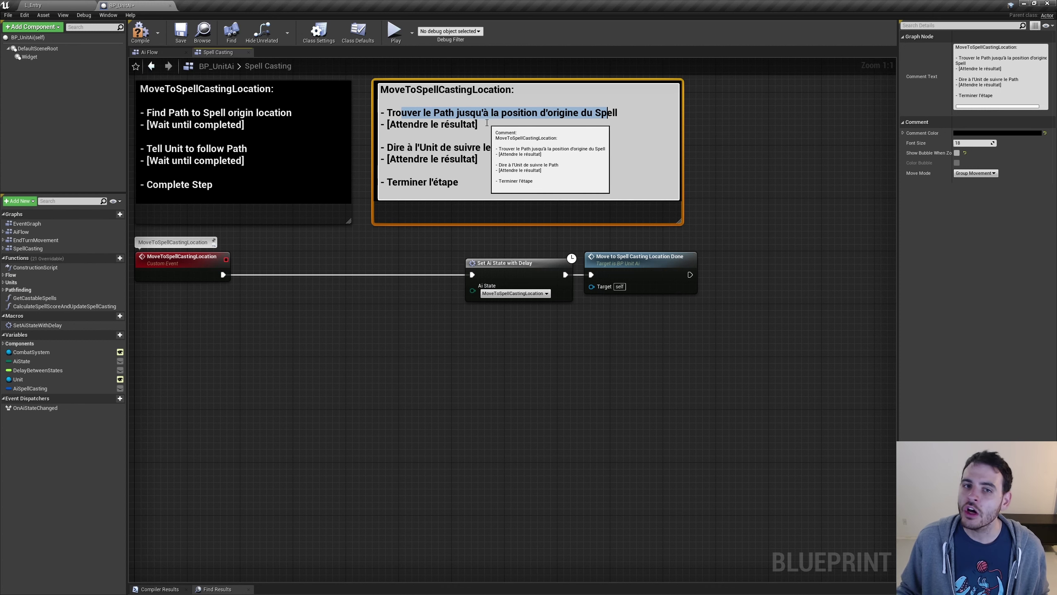
drag(478, 124, 434, 124)
drag(515, 147, 414, 148)
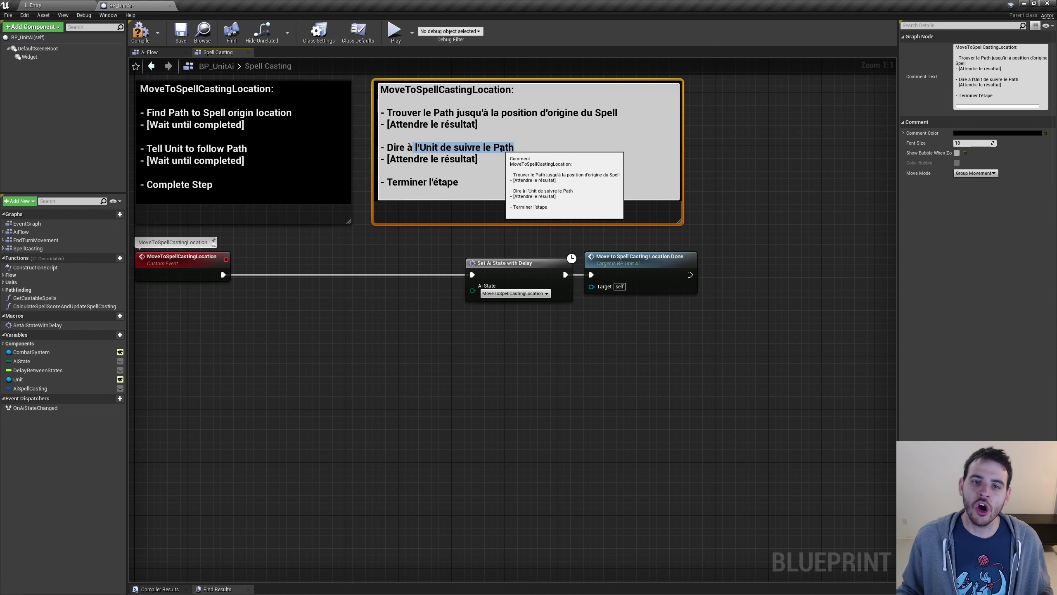
drag(478, 159, 414, 159)
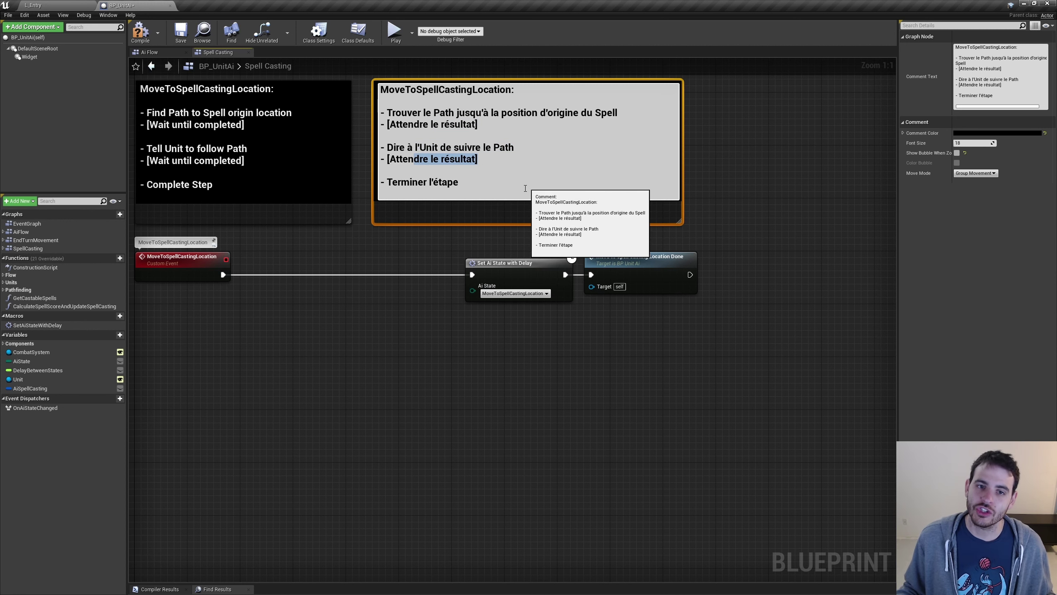
click(472, 189)
drag(473, 189, 380, 183)
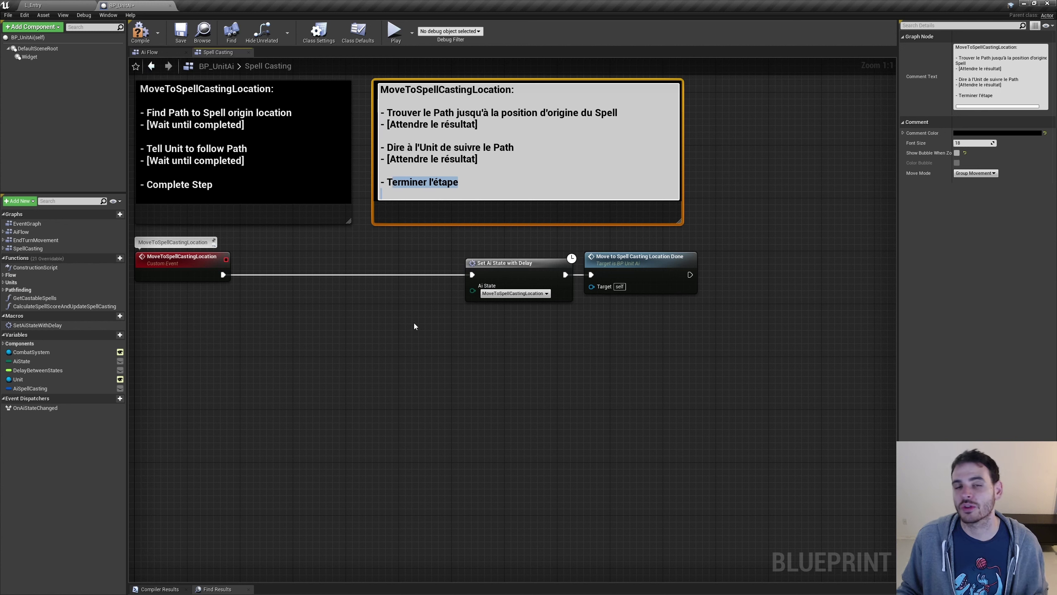
click(698, 241)
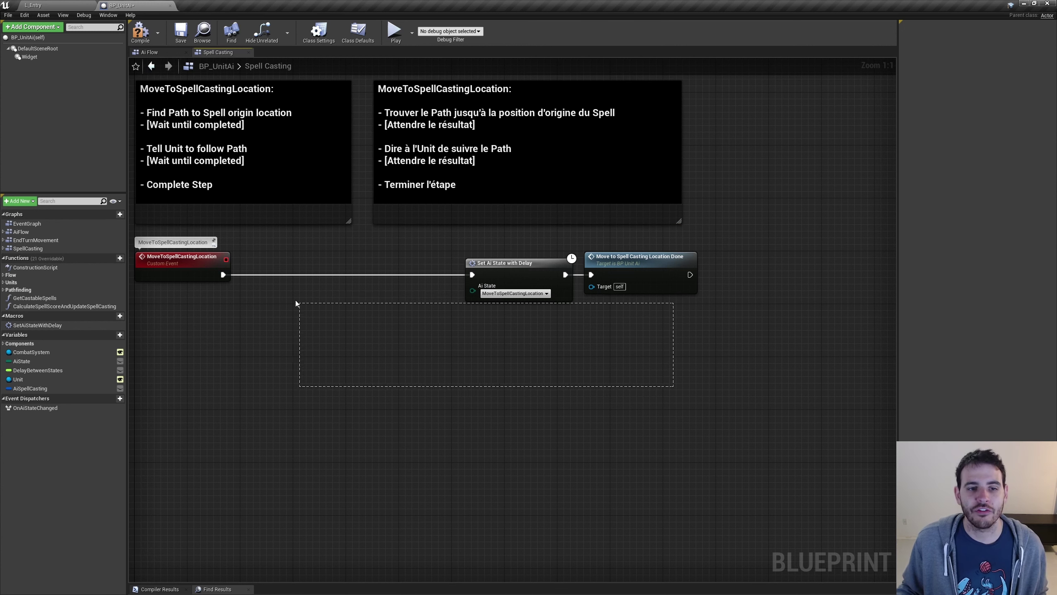
Step: Add a Branch comparing the unit's Index != Origin Index before Set Ai State with Delay
drag(296, 303, 407, 284)
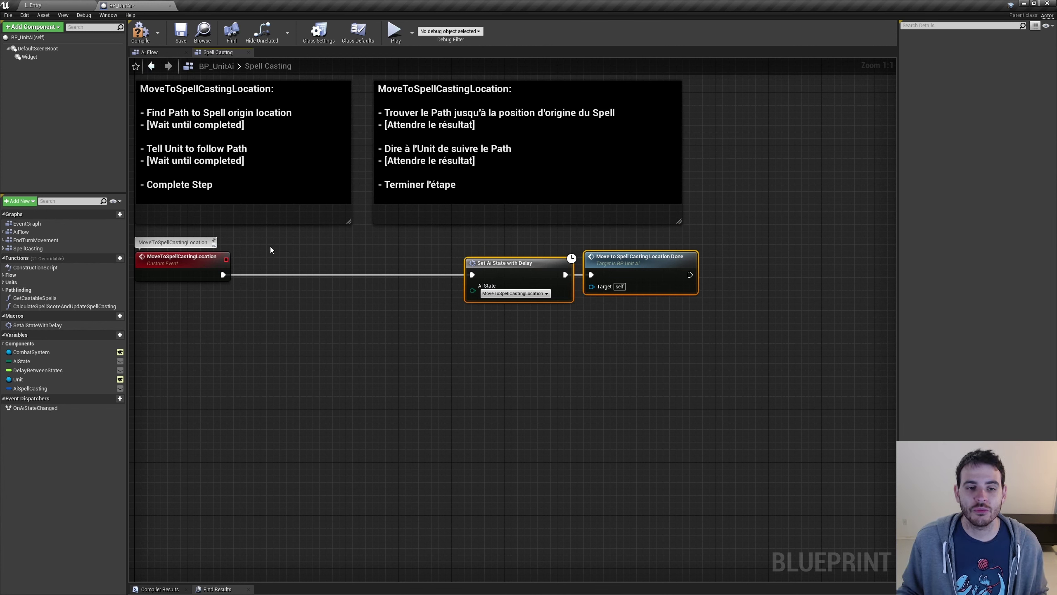
click(448, 379)
mouse_move(407, 344)
mouse_down()
mouse_move(378, 386)
mouse_move(171, 277)
mouse_up()
key(ctrl+z)
key(ctrl+z)
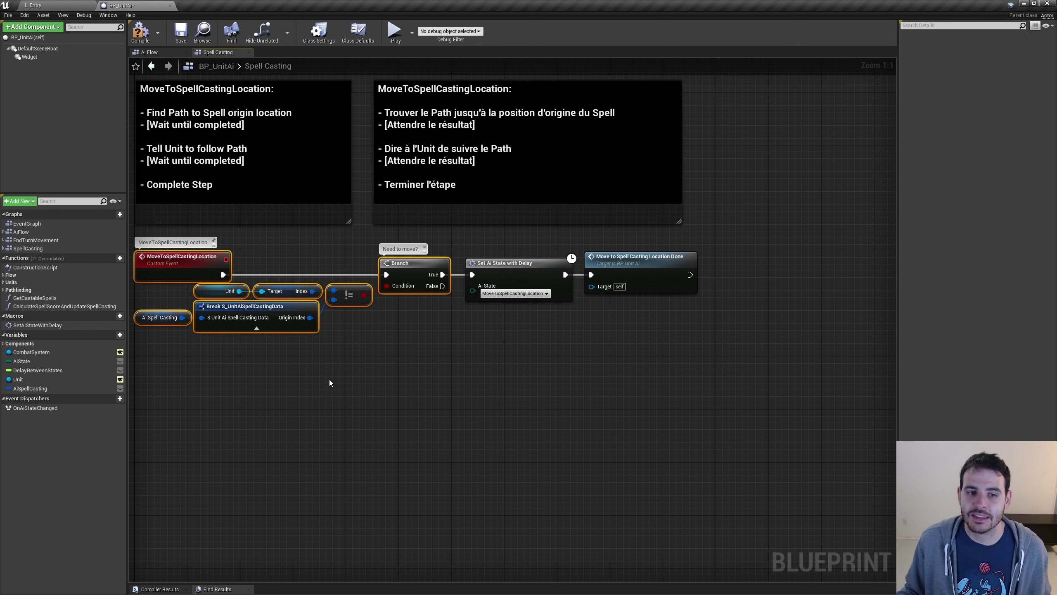
click(291, 291)
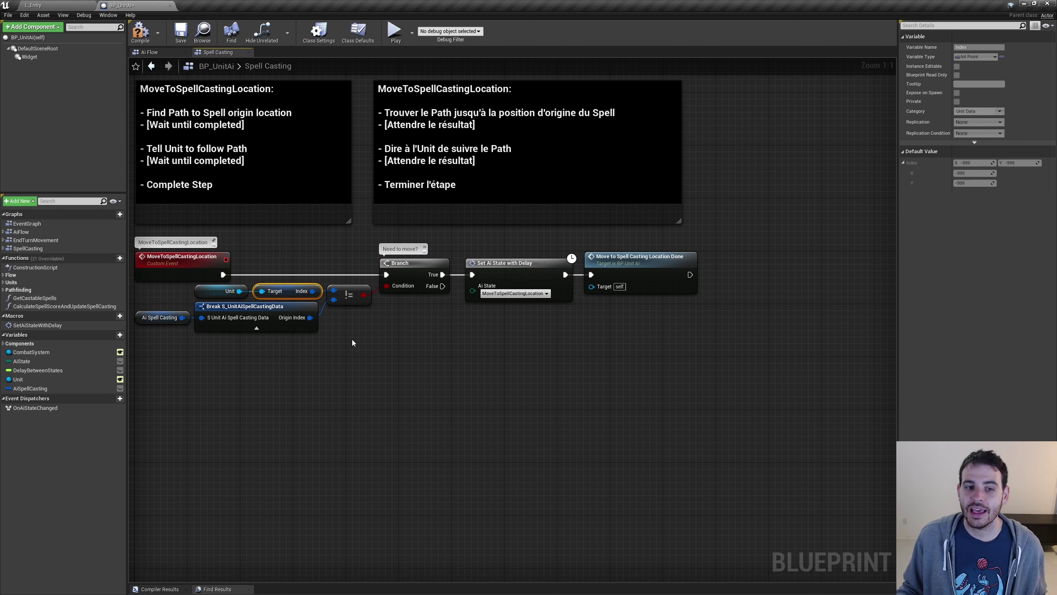
click(306, 326)
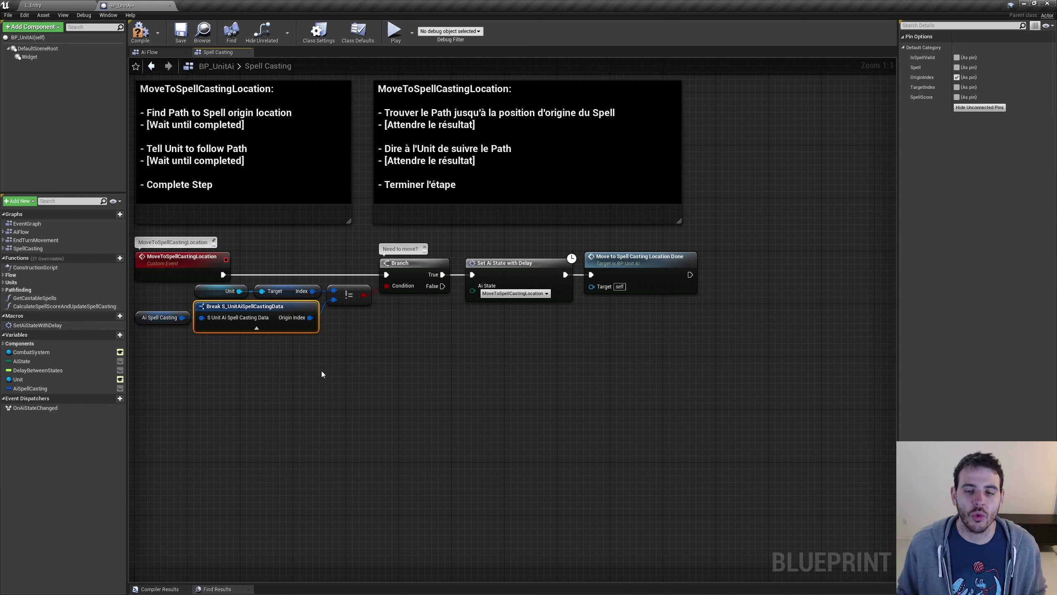
Step: Connect the Branch's False output to Move to Spell Casting Location Done
mouse_move(617, 271)
mouse_down()
mouse_move(511, 344)
mouse_move(497, 337)
mouse_up()
drag(442, 286, 473, 345)
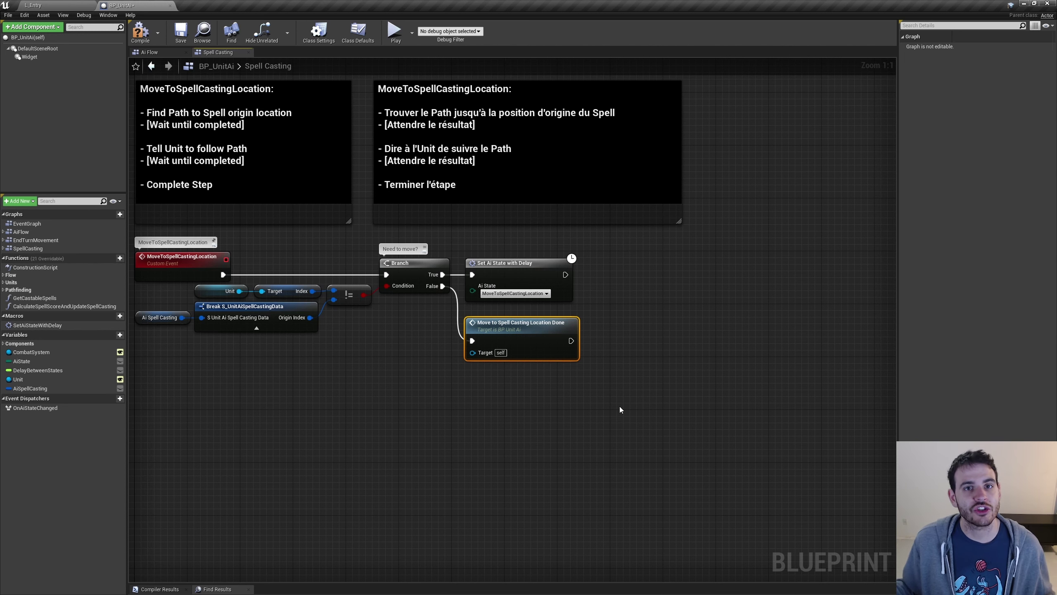
click(785, 487)
mouse_move(785, 488)
right_down()
mouse_move(517, 402)
mouse_move(492, 333)
right_up()
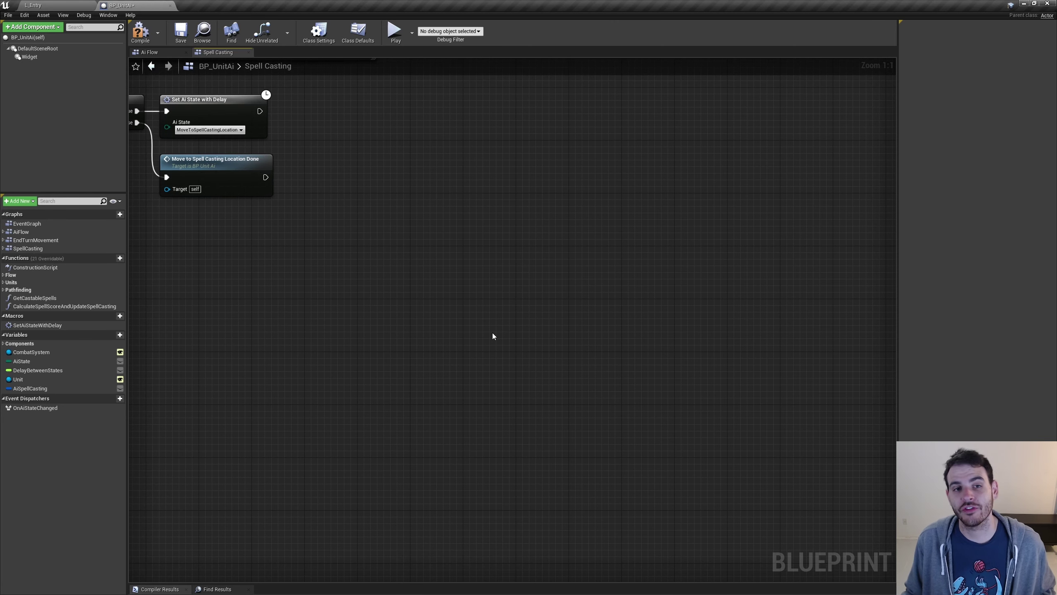
right_drag(493, 334, 493, 356)
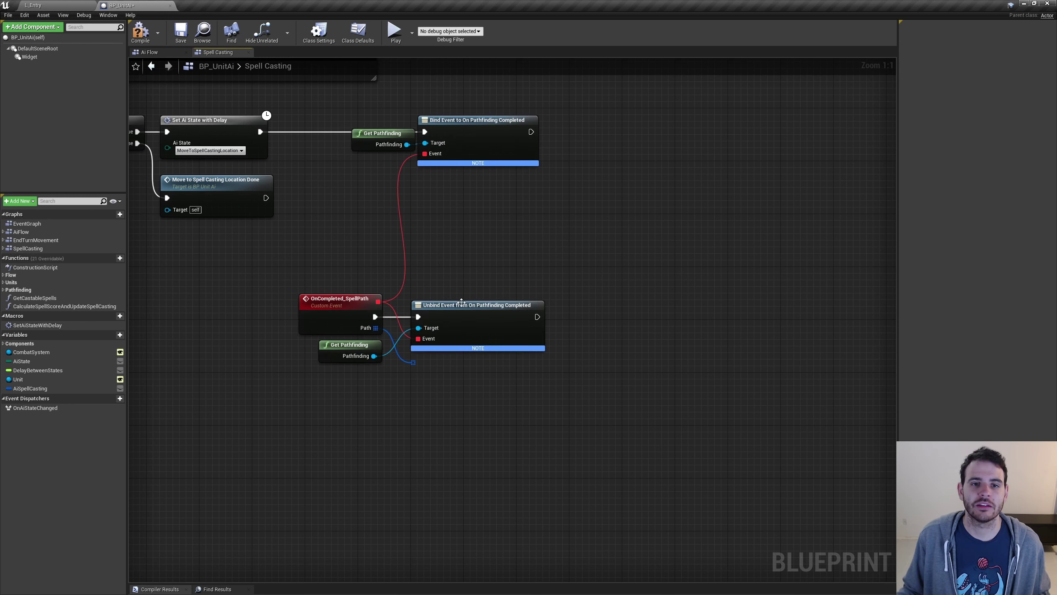
Step: Bind OnCompleted_SpellPath to On Pathfinding Completed and Find Path from the unit's Index to Origin Index
mouse_move(336, 121)
mouse_down()
mouse_move(514, 377)
mouse_move(306, 271)
mouse_up()
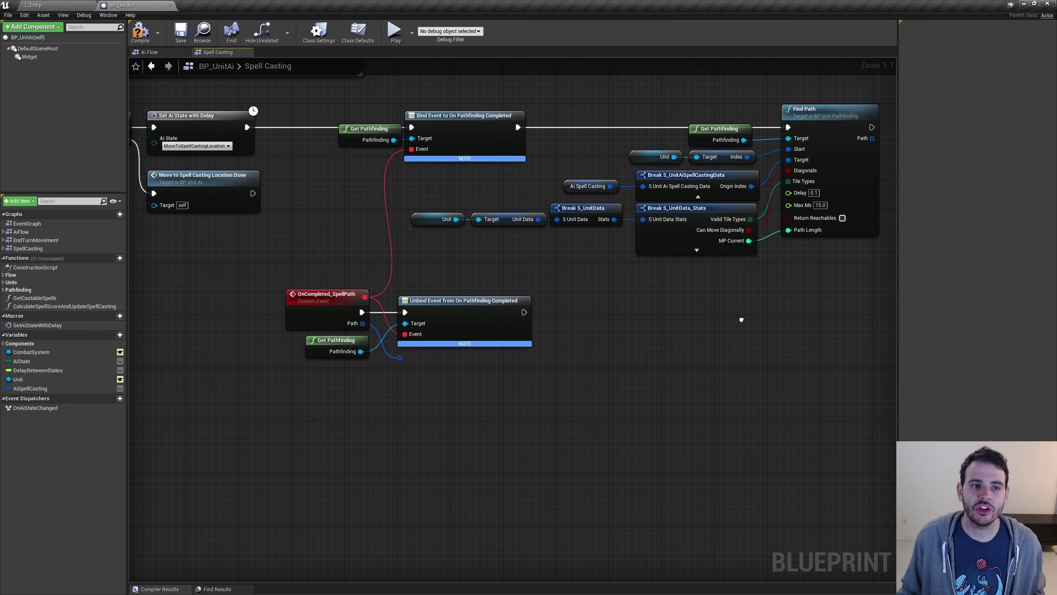
right_drag(715, 156, 698, 151)
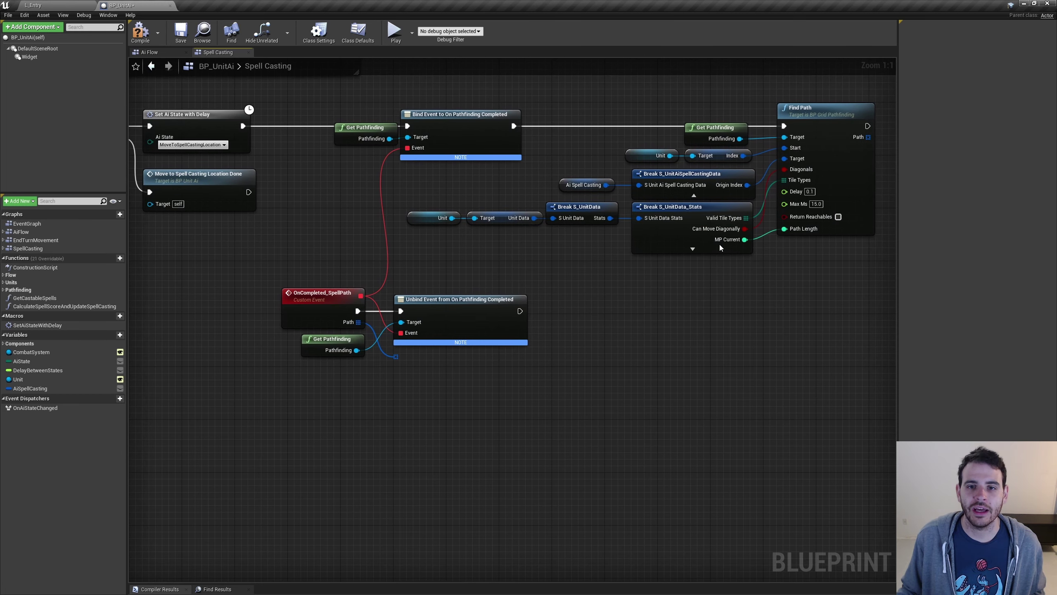
click(702, 128)
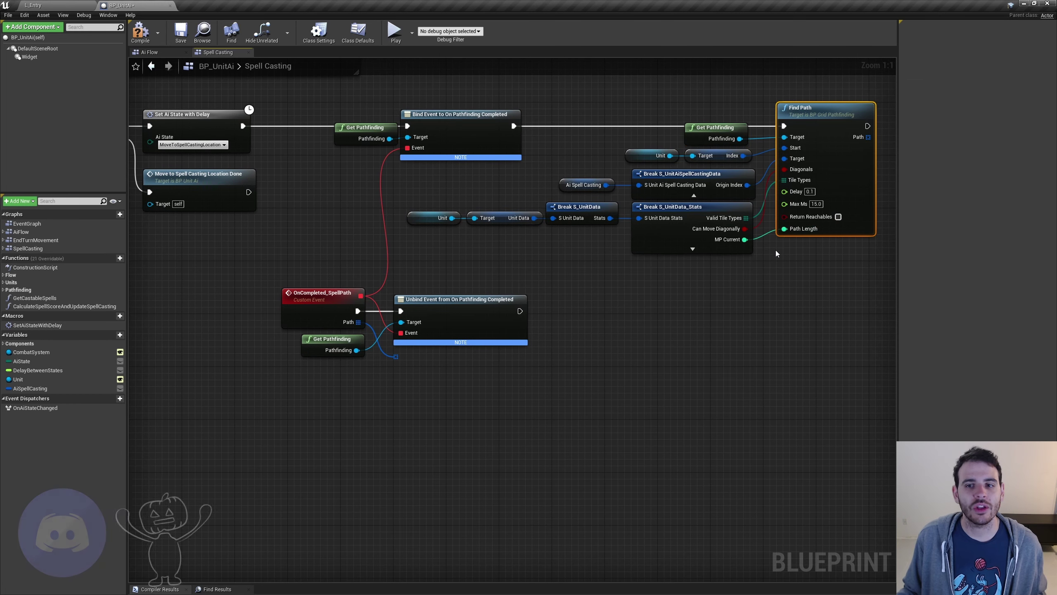
click(708, 155)
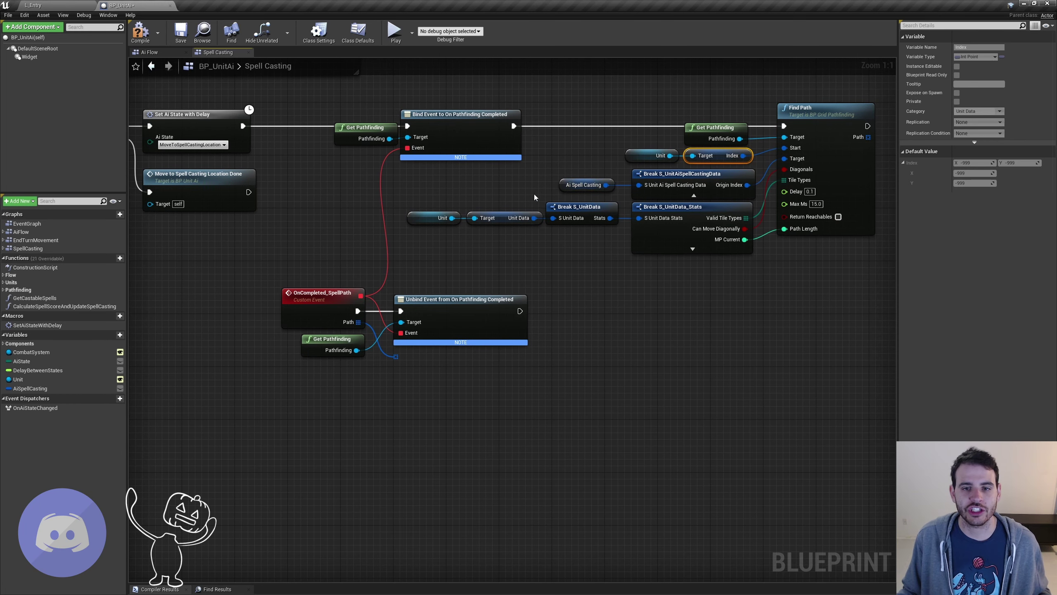
click(741, 192)
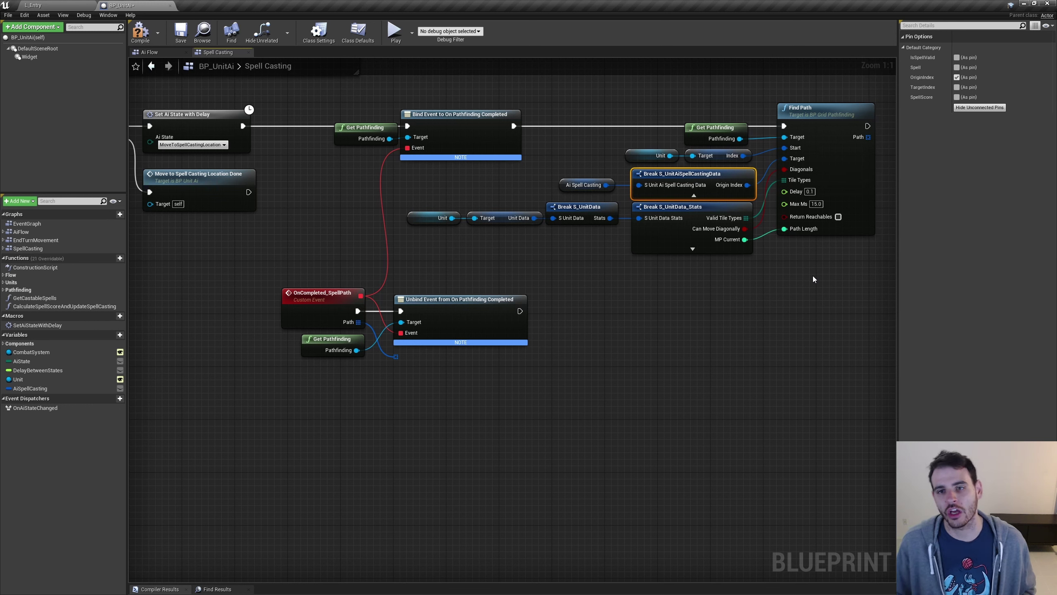
click(842, 155)
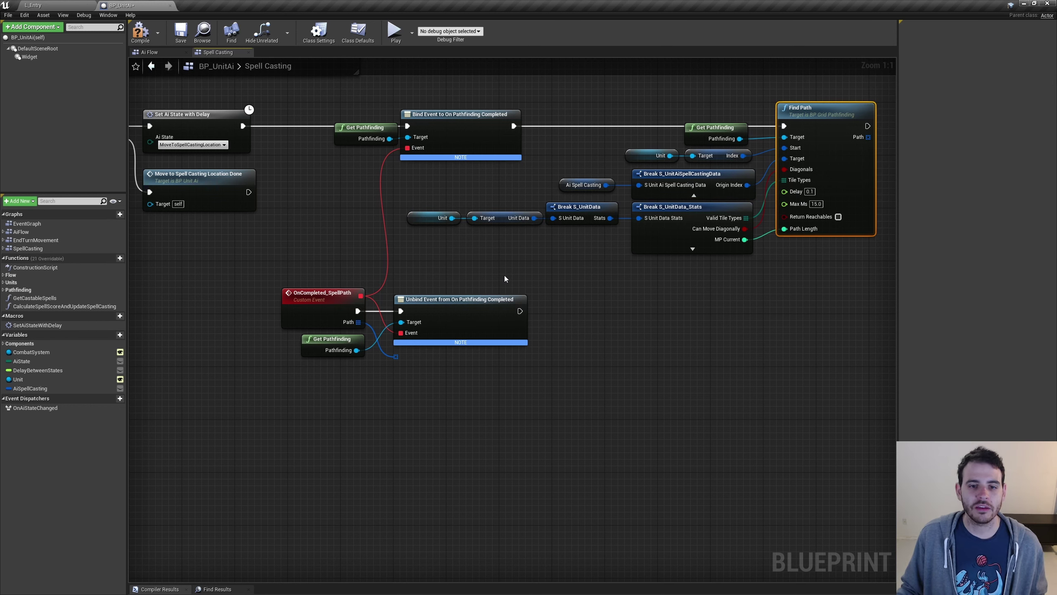
drag(506, 278, 327, 429)
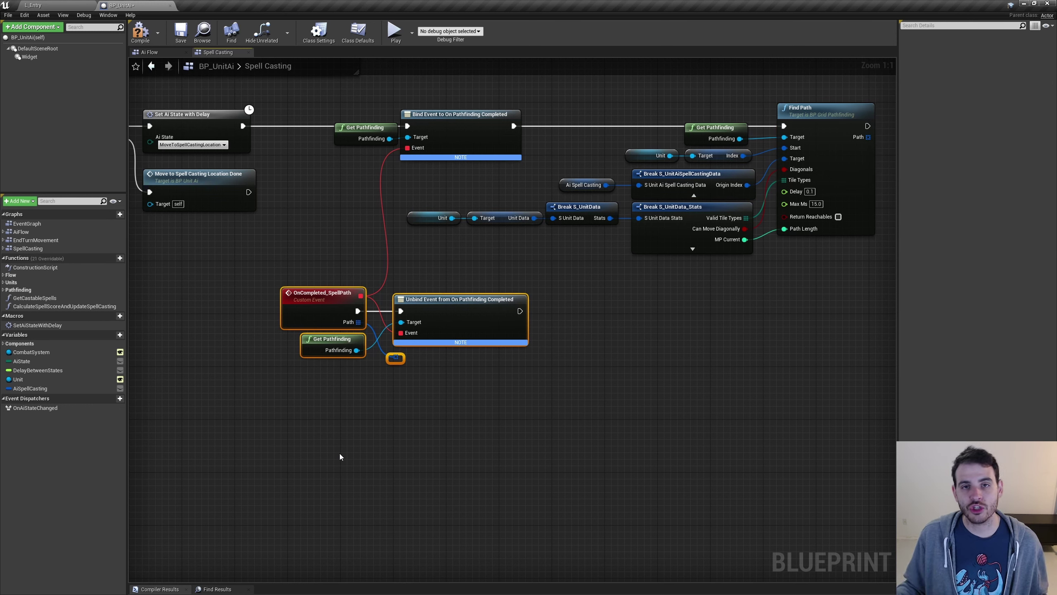
click(387, 440)
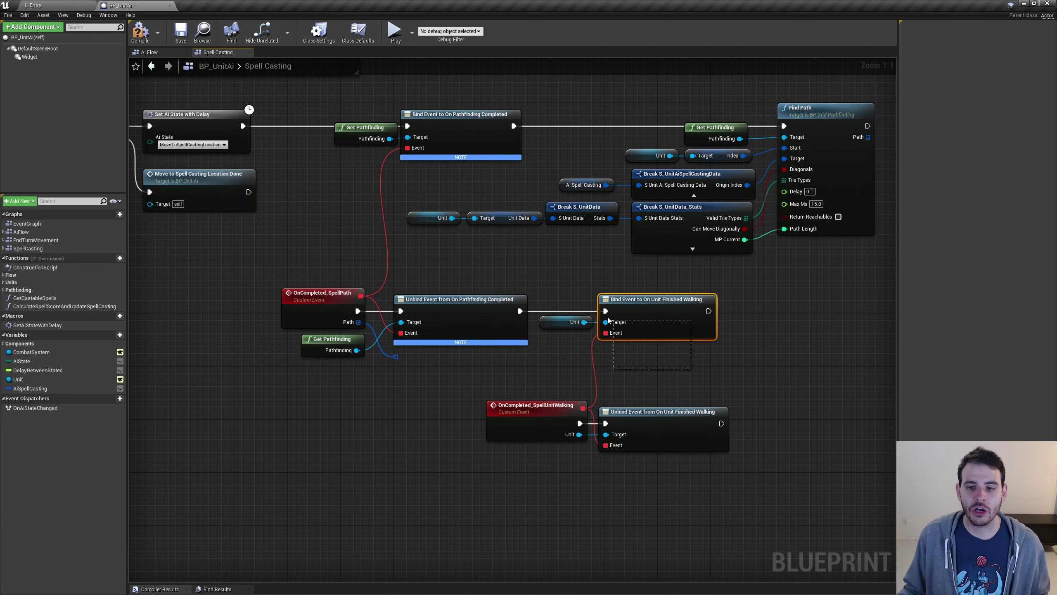
Step: Bind OnCompleted_SpellUnitWalking with its unbind, then call Move Unit with the found Path
drag(533, 288, 627, 368)
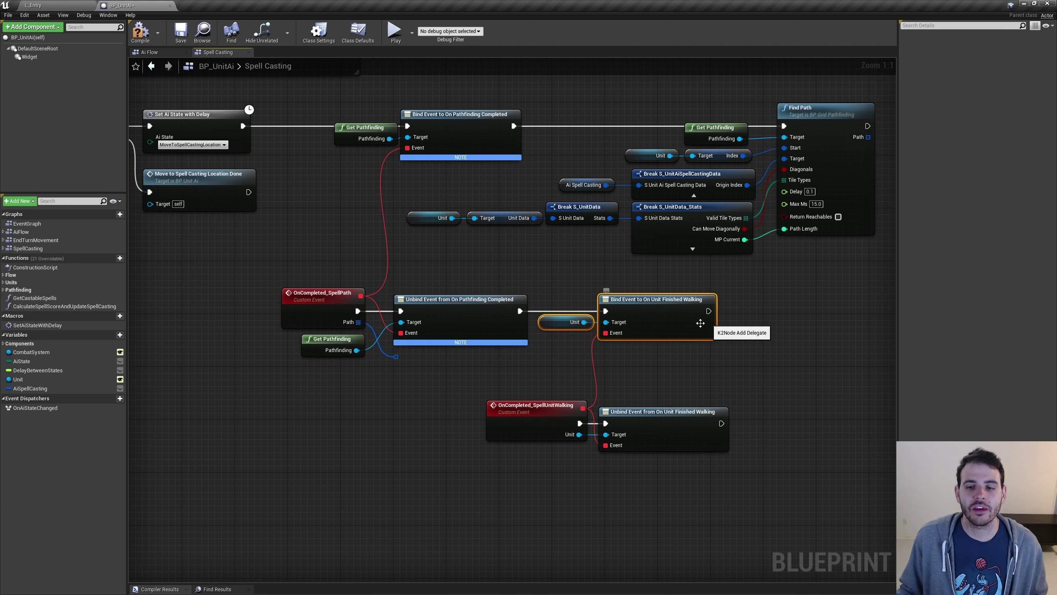
drag(556, 365, 580, 459)
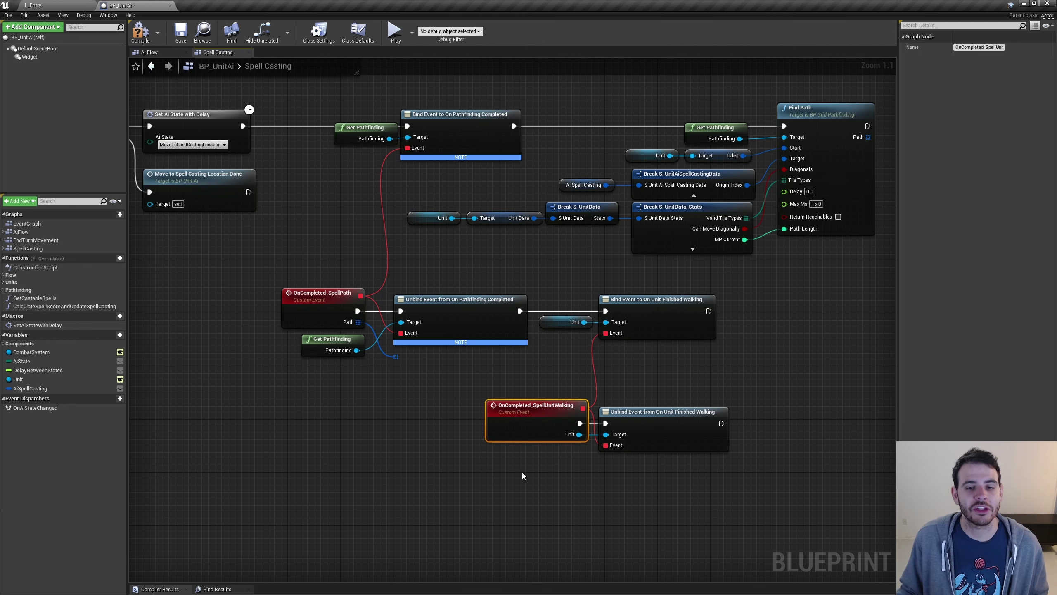
click(671, 448)
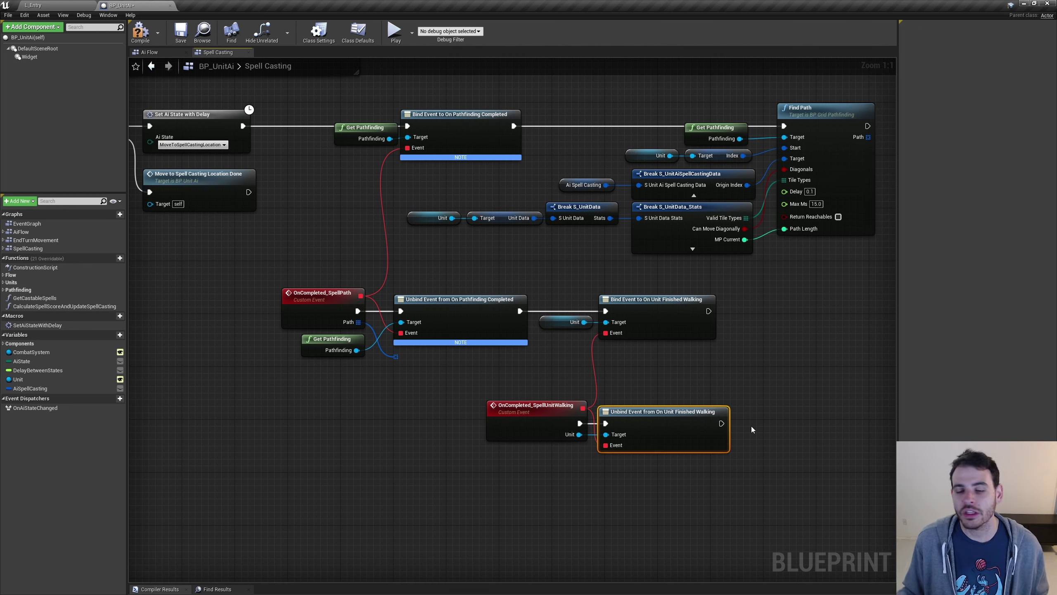
key(ctrl+z)
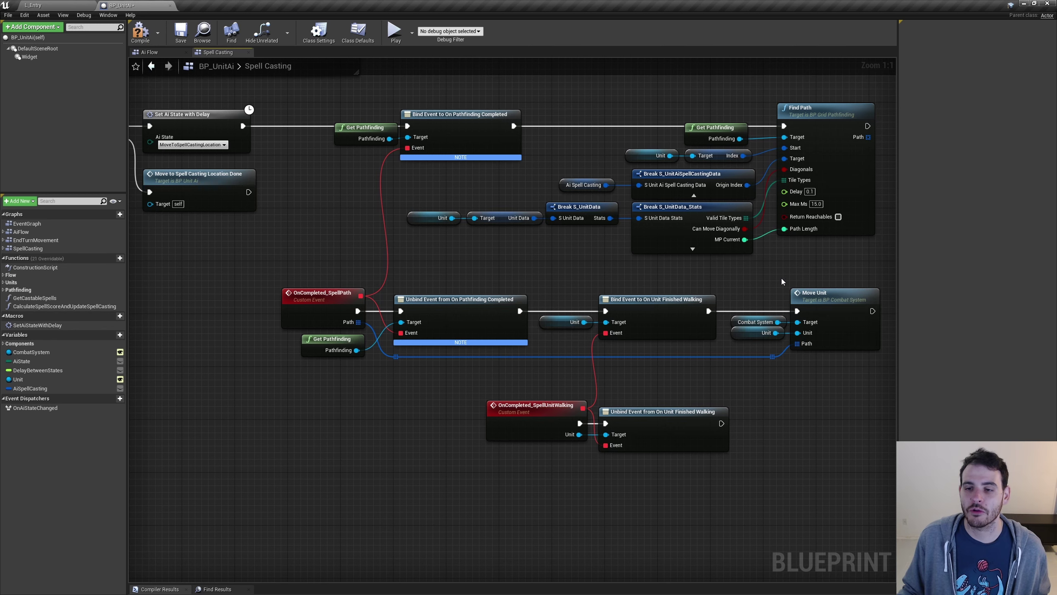
drag(781, 278, 860, 396)
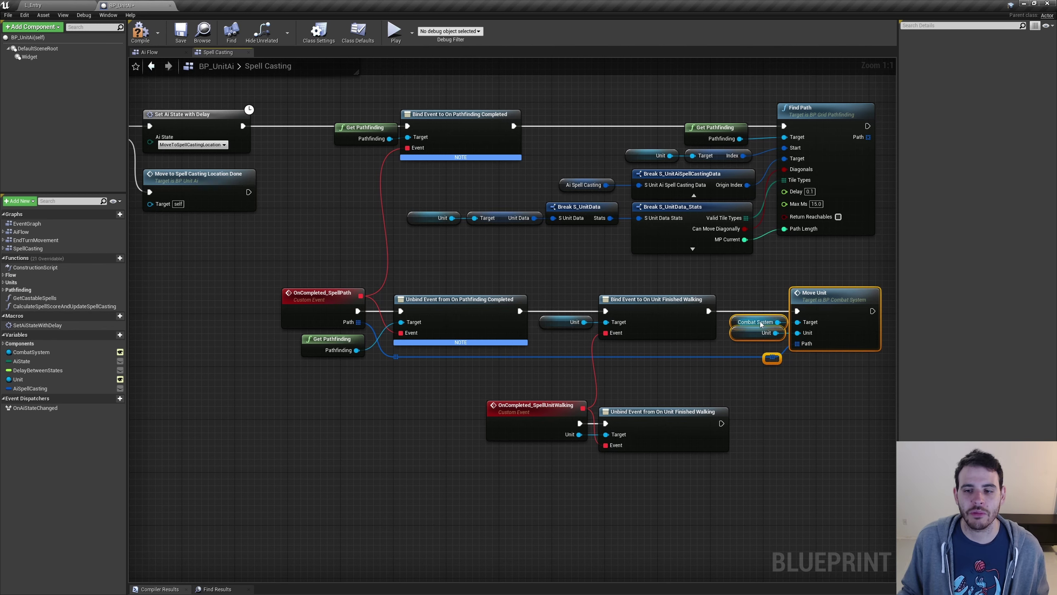
drag(762, 279, 837, 349)
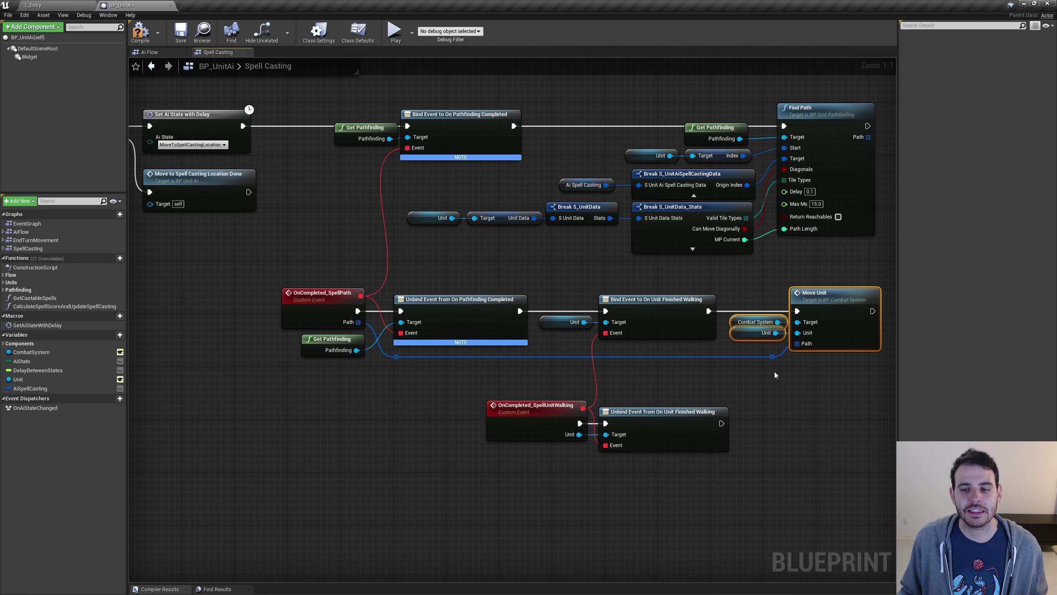
click(772, 357)
Step: Call Move to Spell Casting Location Done after the walking unbind and save BP_UnitAi
click(332, 302)
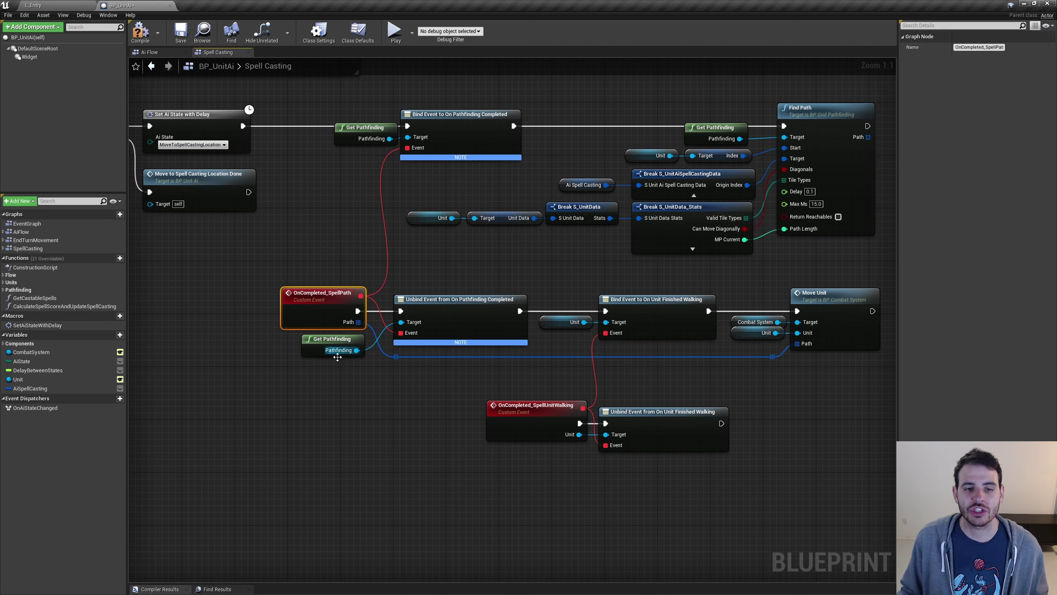
click(812, 112)
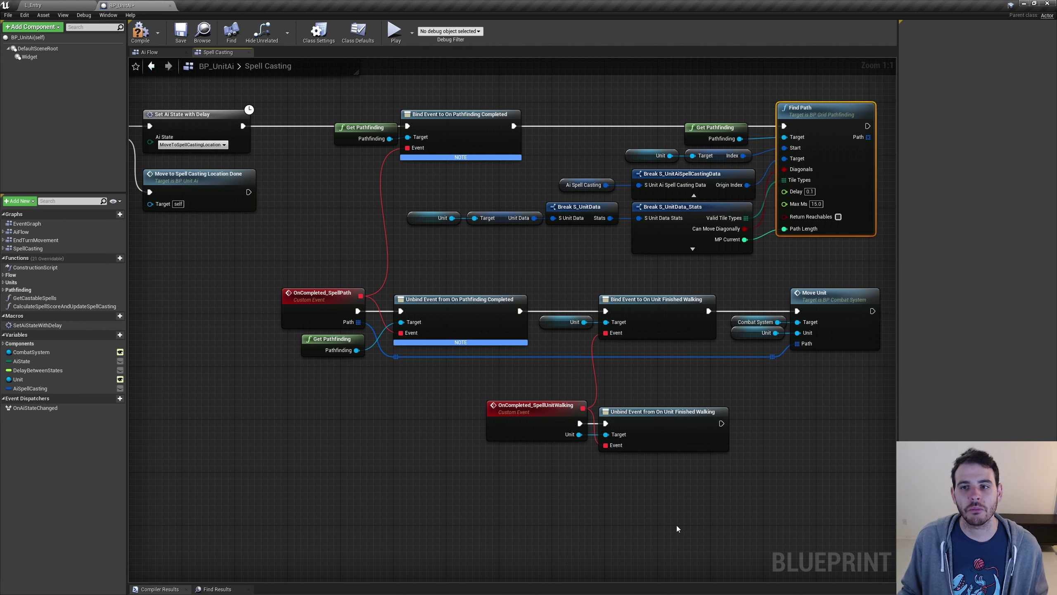
click(649, 439)
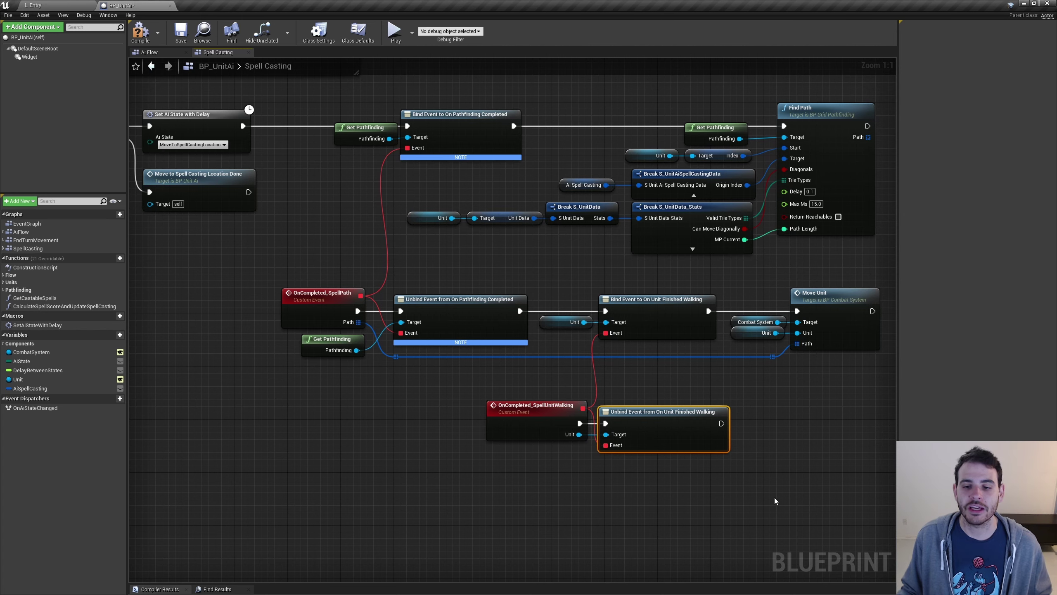
key(ctrl+v)
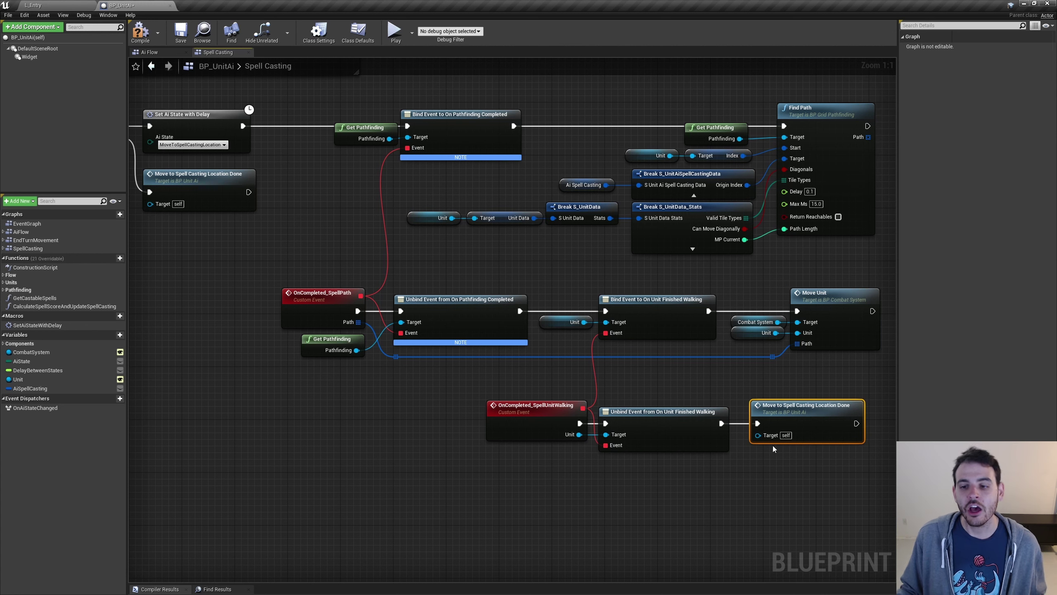
key(ctrl+s)
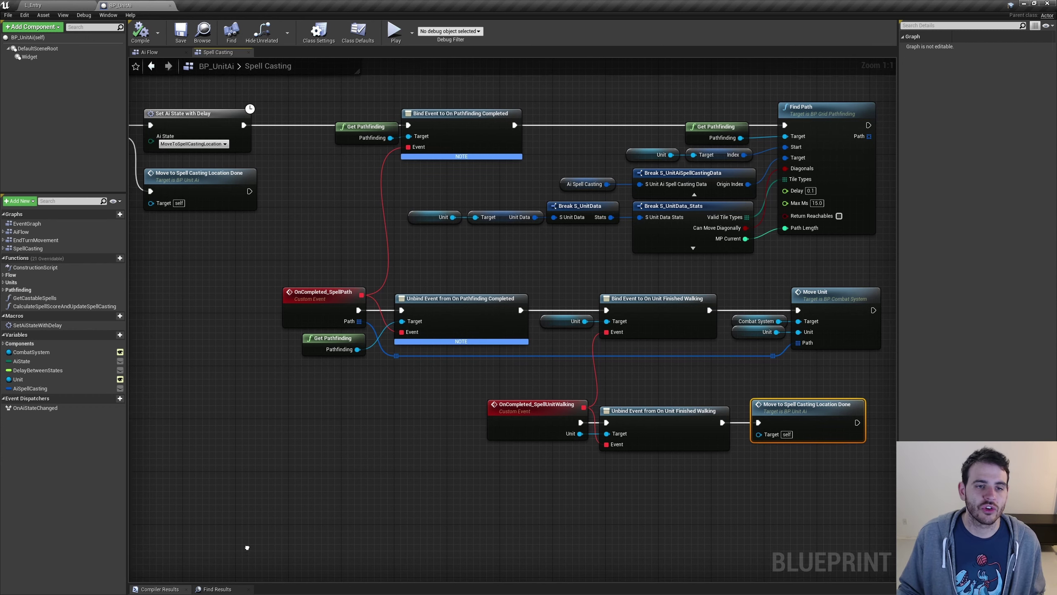
mouse_move(326, 524)
right_down()
mouse_move(342, 465)
mouse_move(615, 133)
right_up()
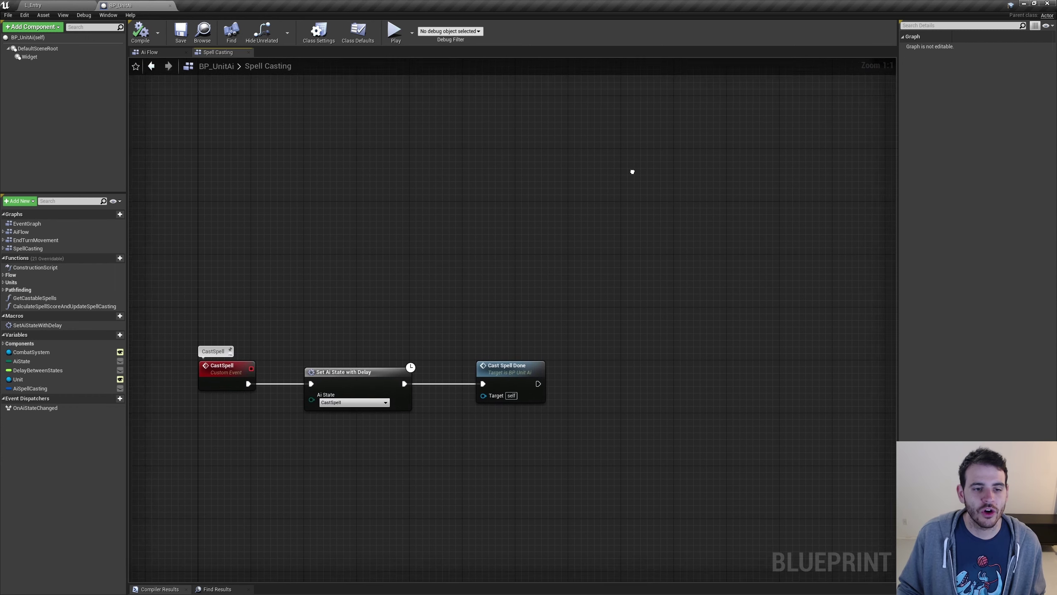
Step: Review the French CastSpell comment's steps without changing them
drag(680, 180, 216, 333)
right_drag(302, 444, 316, 350)
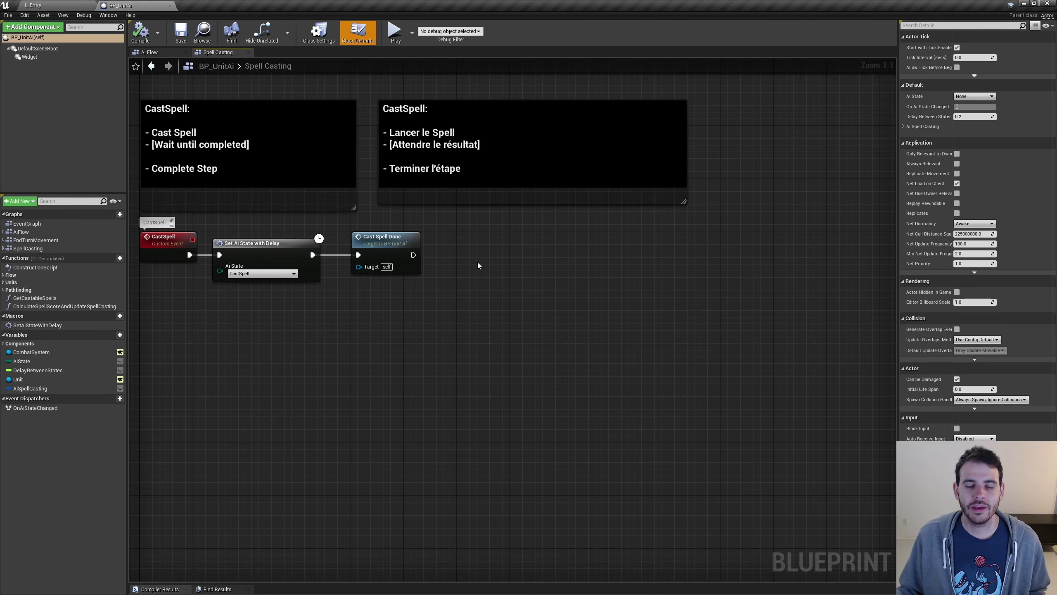
click(604, 162)
double_click(471, 131)
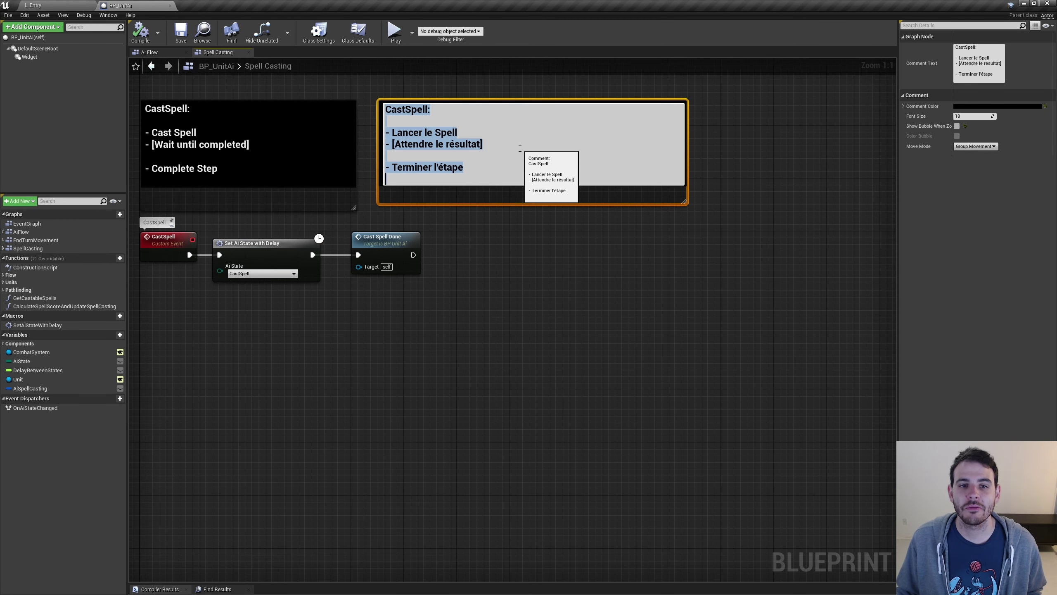
drag(385, 133, 564, 147)
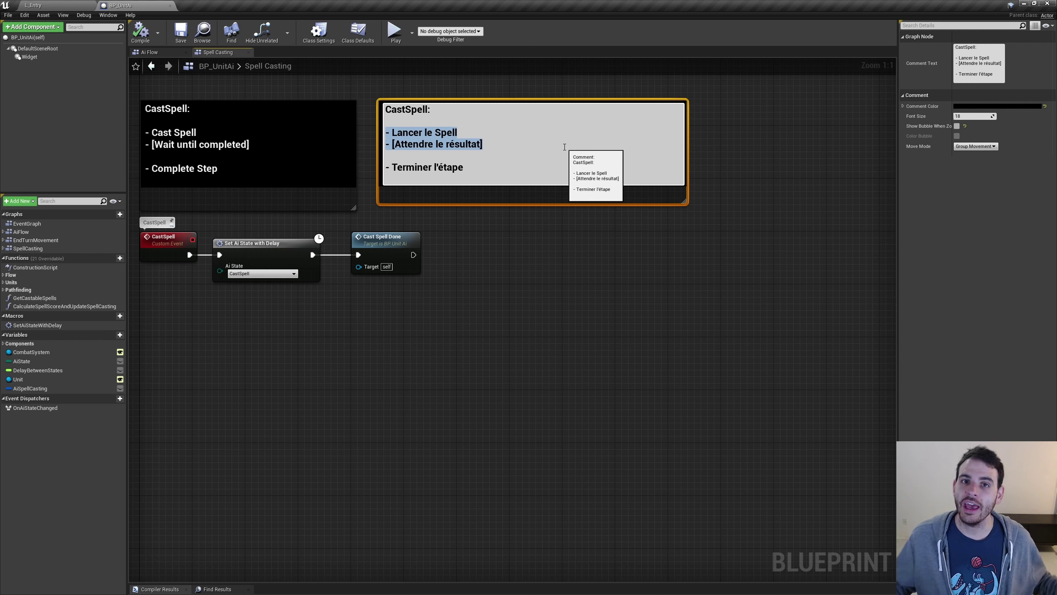
drag(406, 167, 515, 175)
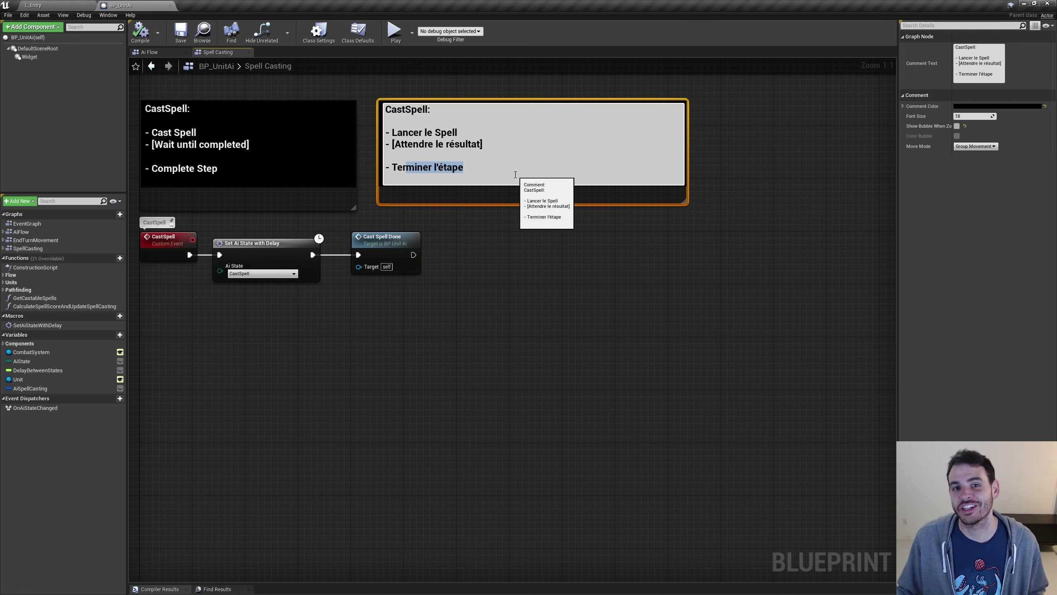
click(474, 251)
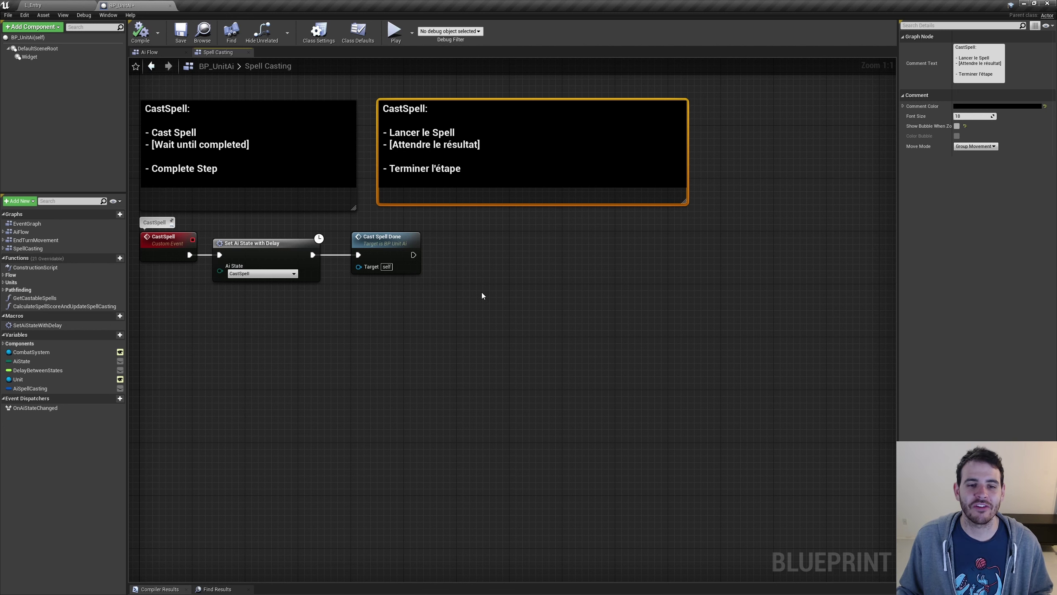
Step: Move Cast Spell Done to the right and break its wire from Set Ai State with Delay
click(484, 295)
drag(400, 261, 756, 261)
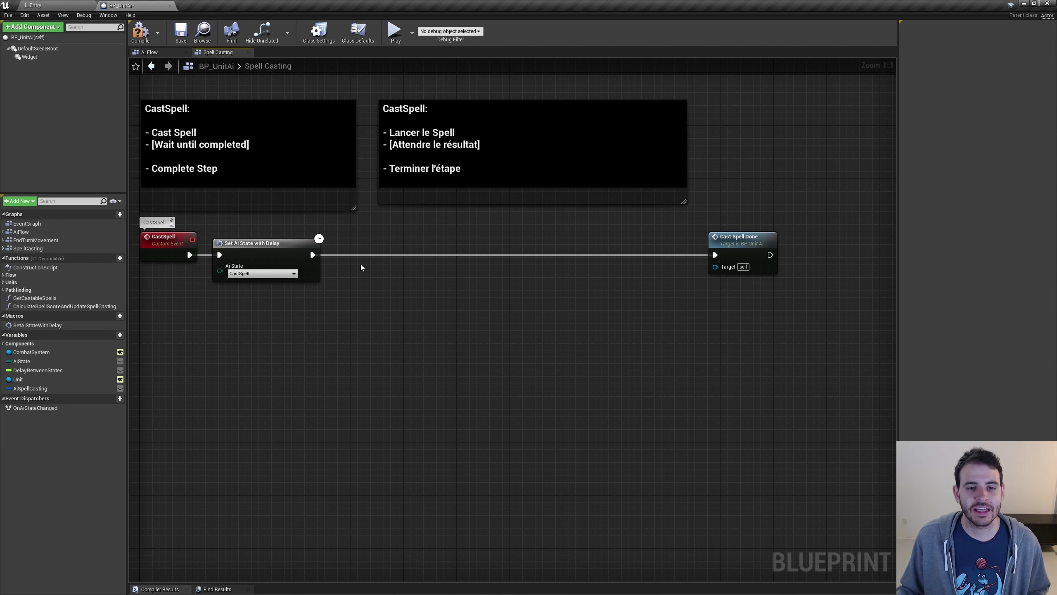
alt+click(312, 254)
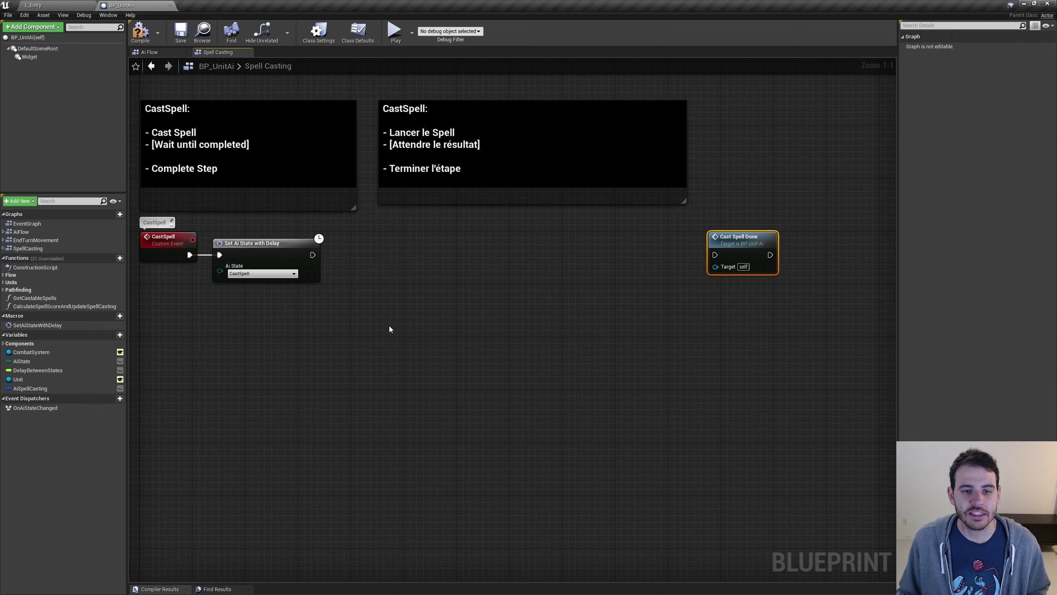
Step: Paste the combat system Cast Spell group after Set Ai State with Delay
key(ctrl+v)
drag(401, 227, 431, 267)
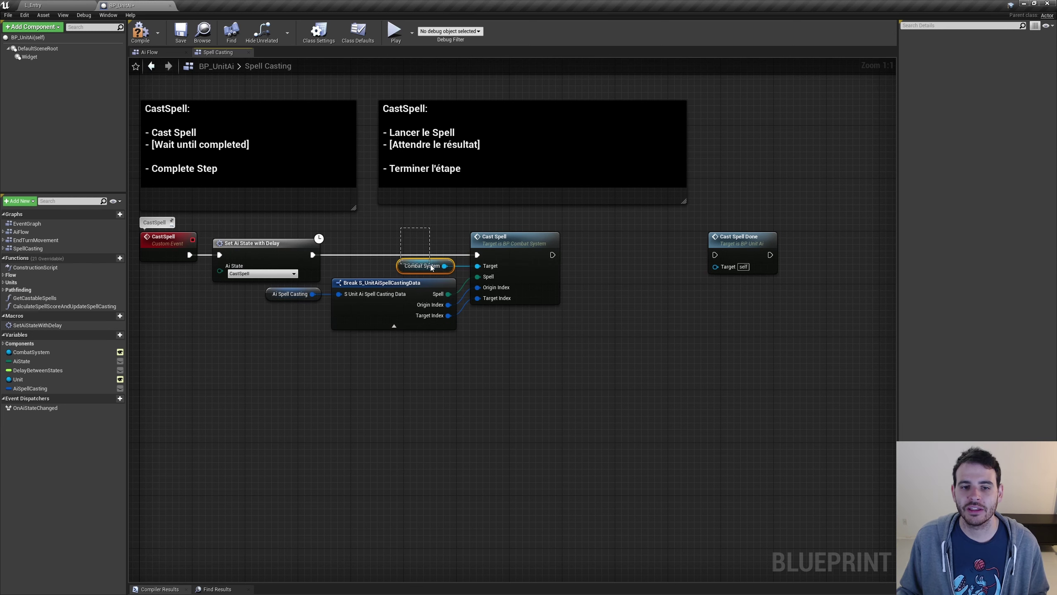
click(523, 266)
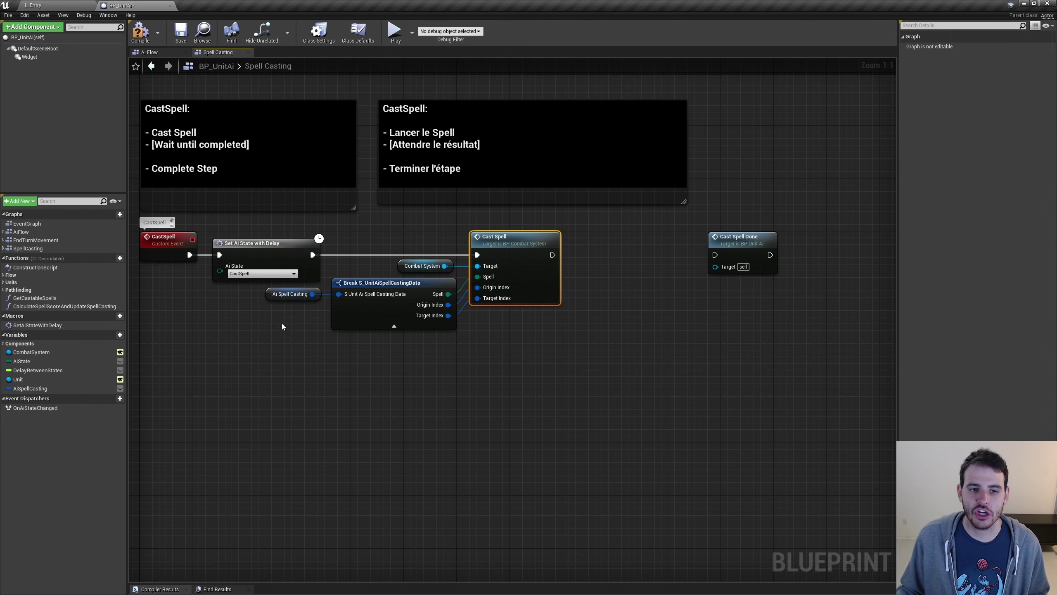
click(305, 292)
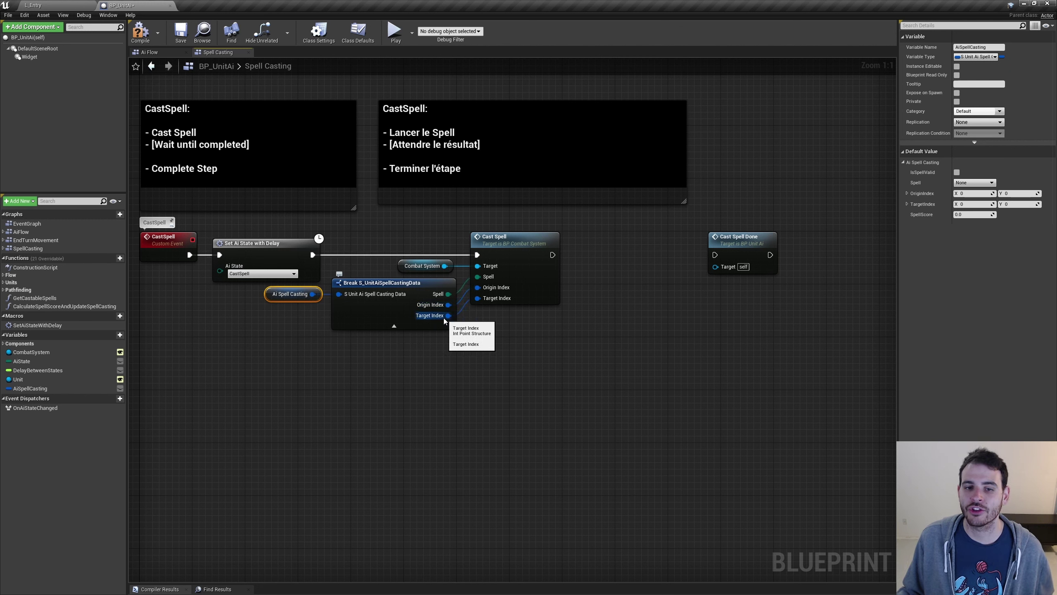
click(519, 364)
drag(519, 363, 374, 258)
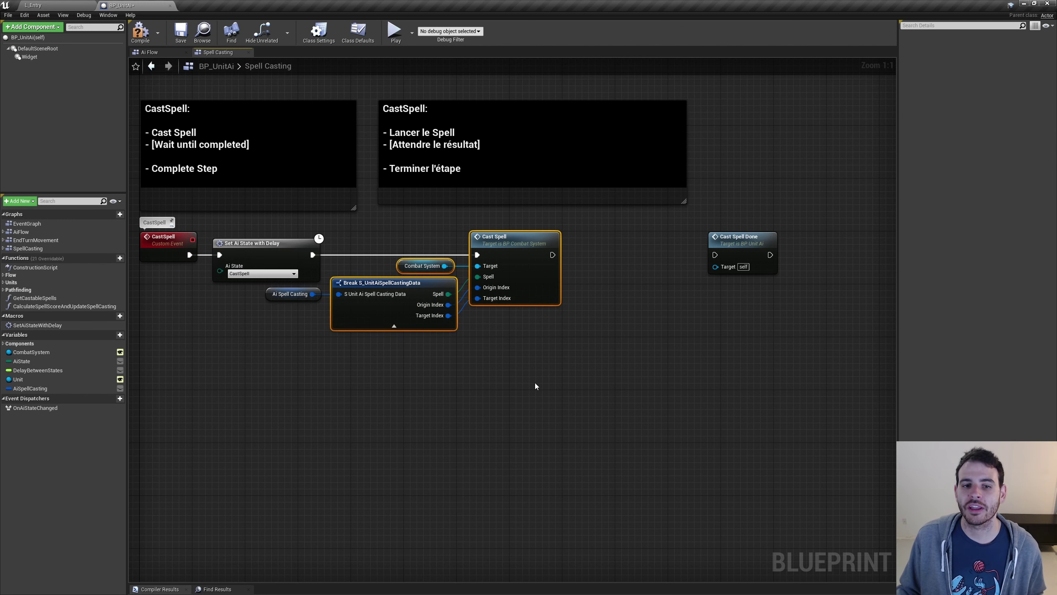
drag(565, 399, 642, 378)
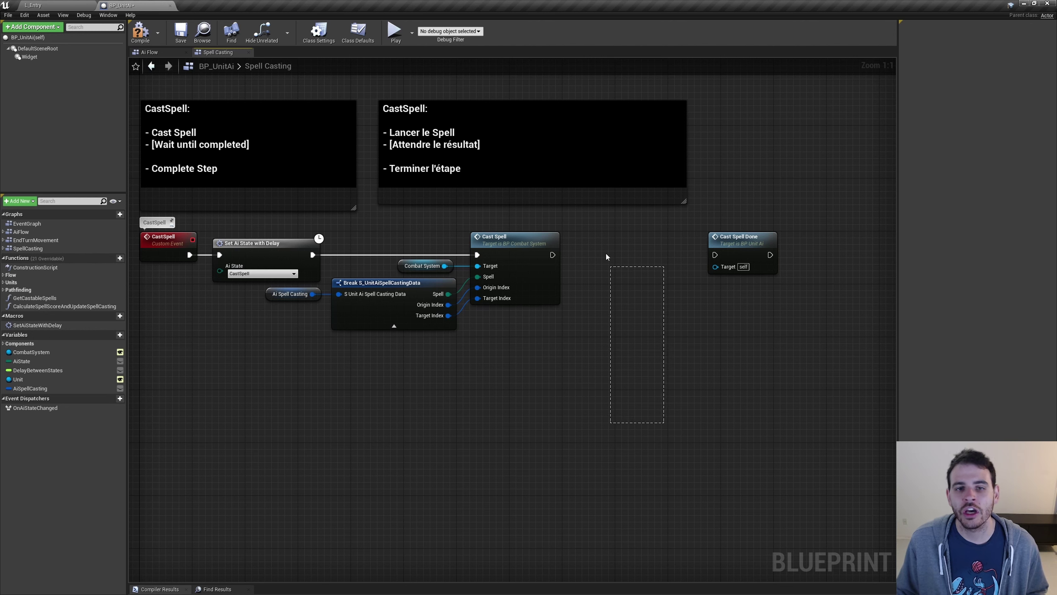
Step: Add a 0.5 s animation Delay before Cast Spell Done, then play the L_Entry level
key(ctrl+z)
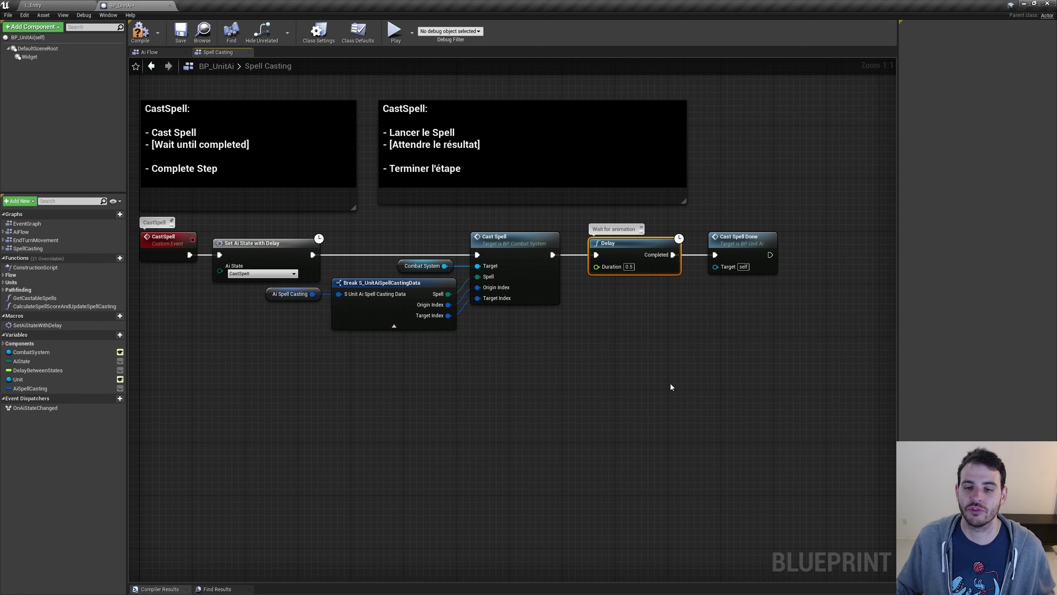
drag(722, 336, 749, 268)
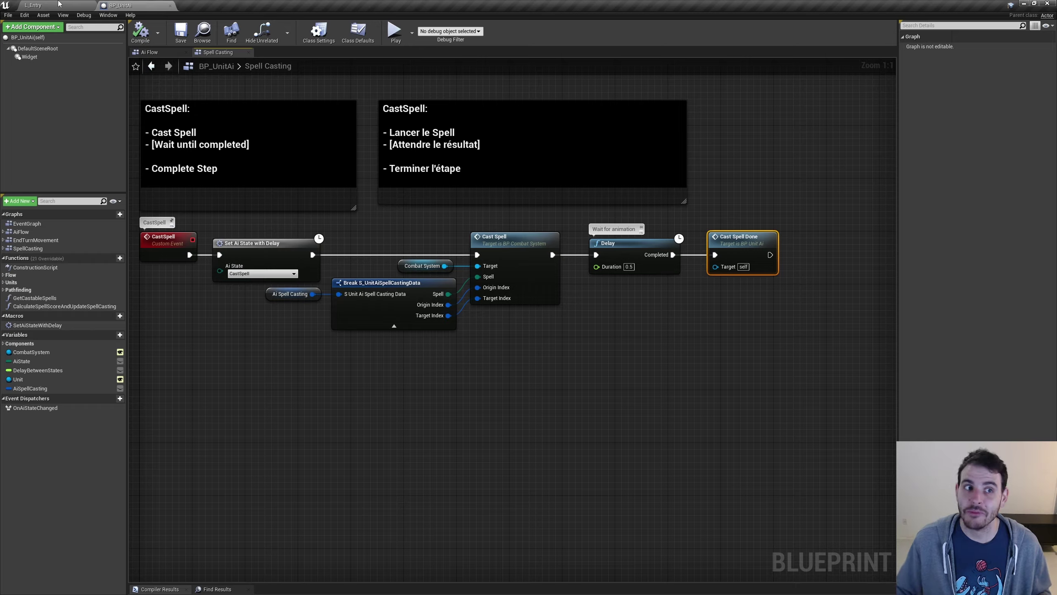
click(59, 4)
click(476, 29)
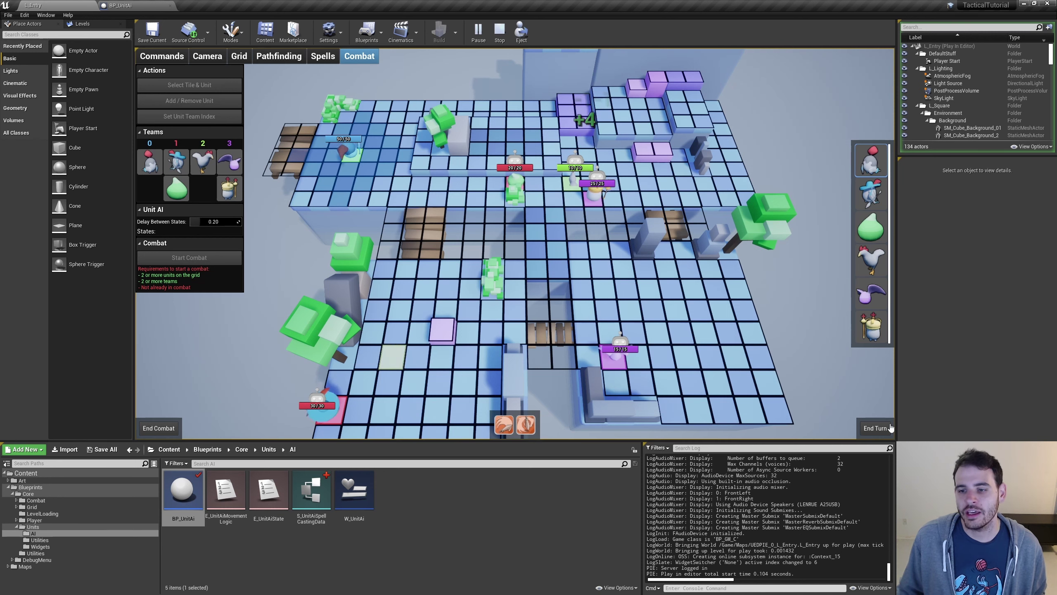
Step: End the turn, watch the AI units cast spells, then stop play and return to BP_UnitAi
click(890, 428)
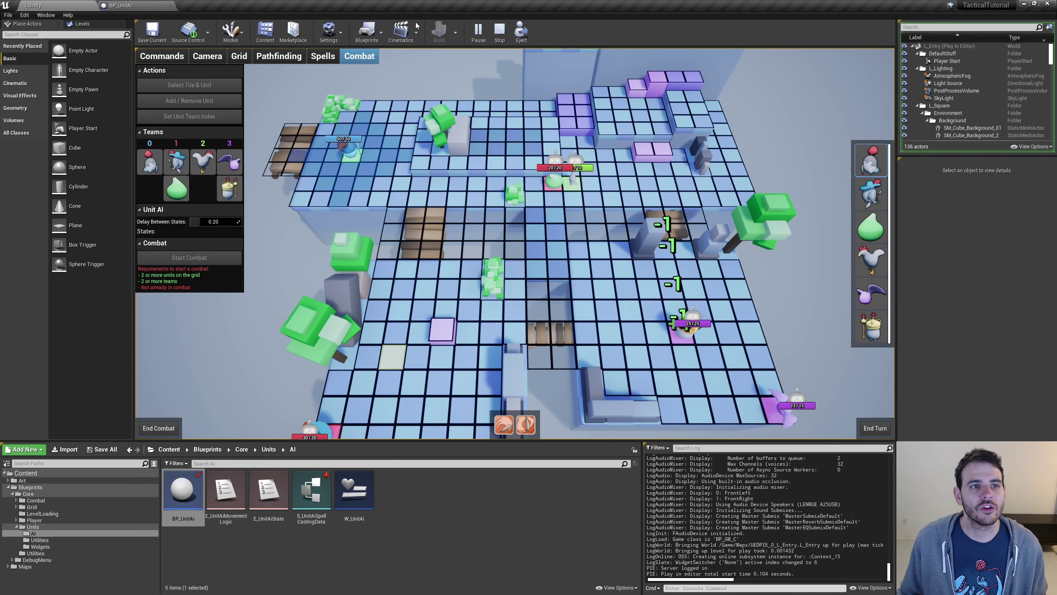
key(Escape)
click(125, 5)
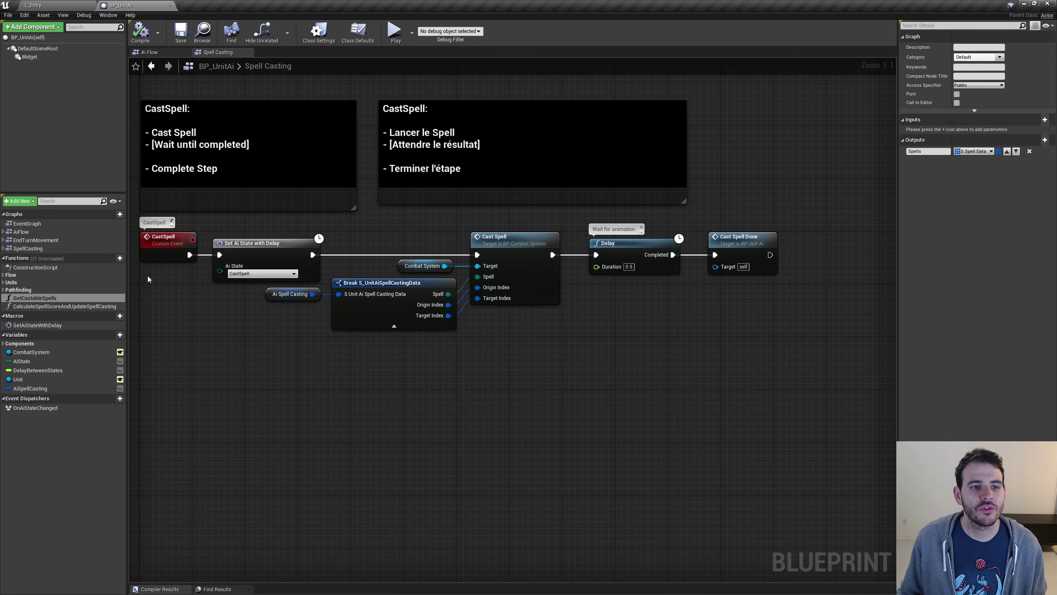
Step: Open Get Castable Spells and promote its Spells output to a local Ret variable
double_click(62, 298)
double_click(76, 299)
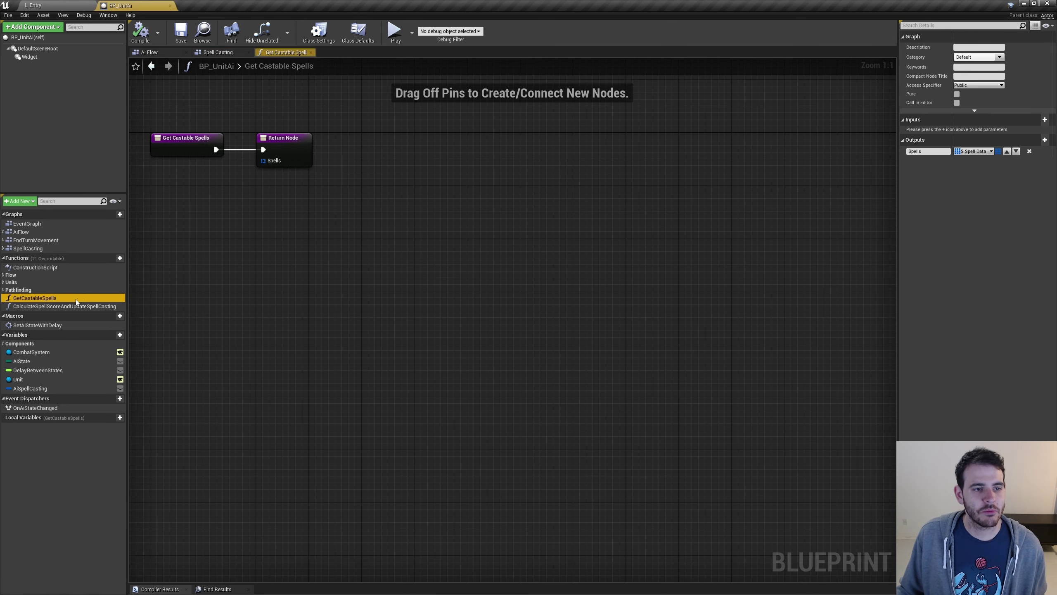
click(403, 191)
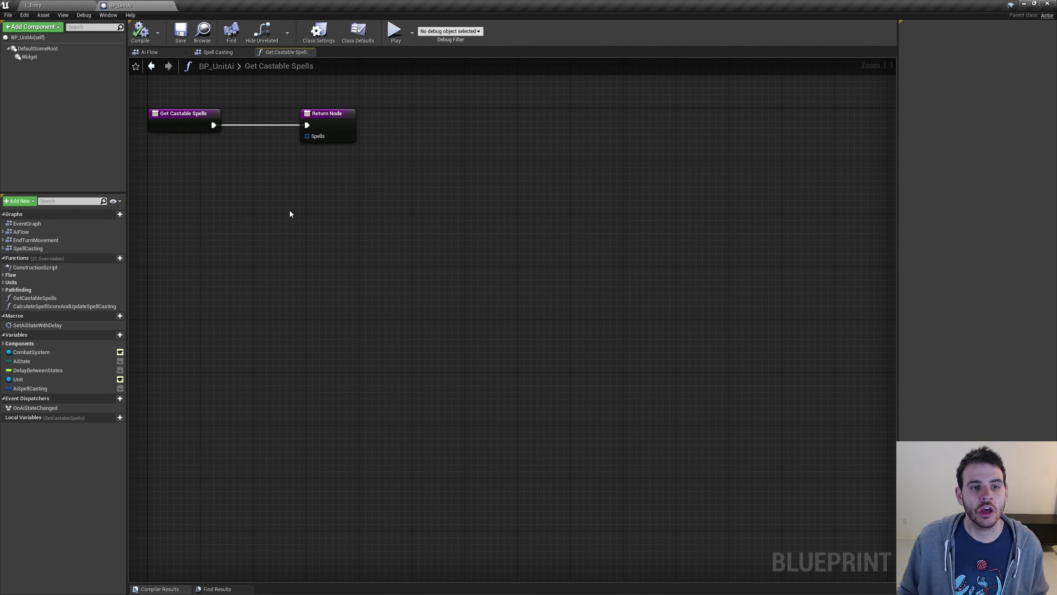
right_click(310, 137)
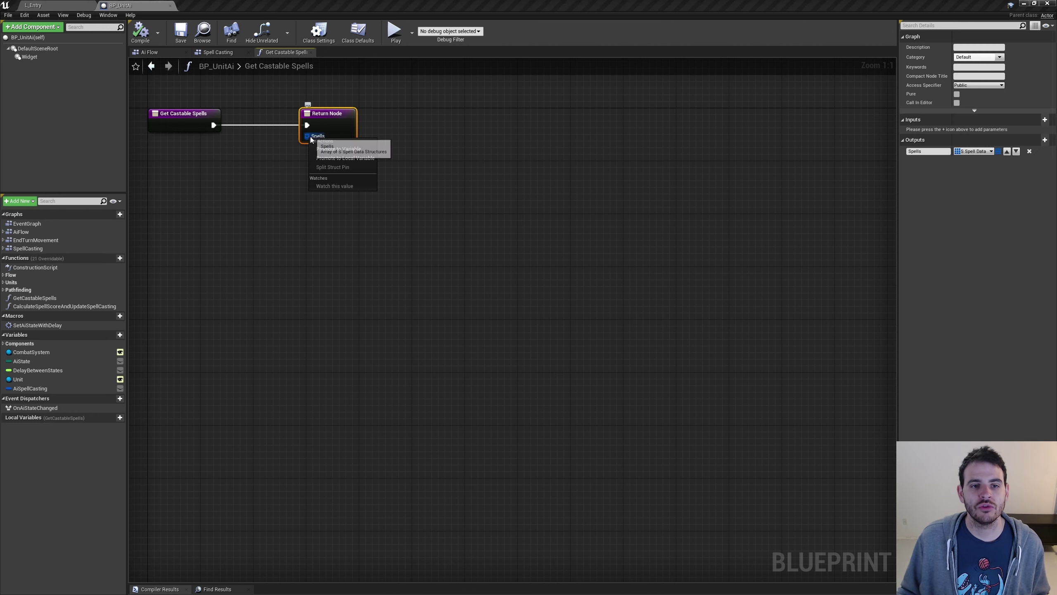
click(417, 148)
drag(306, 141, 307, 137)
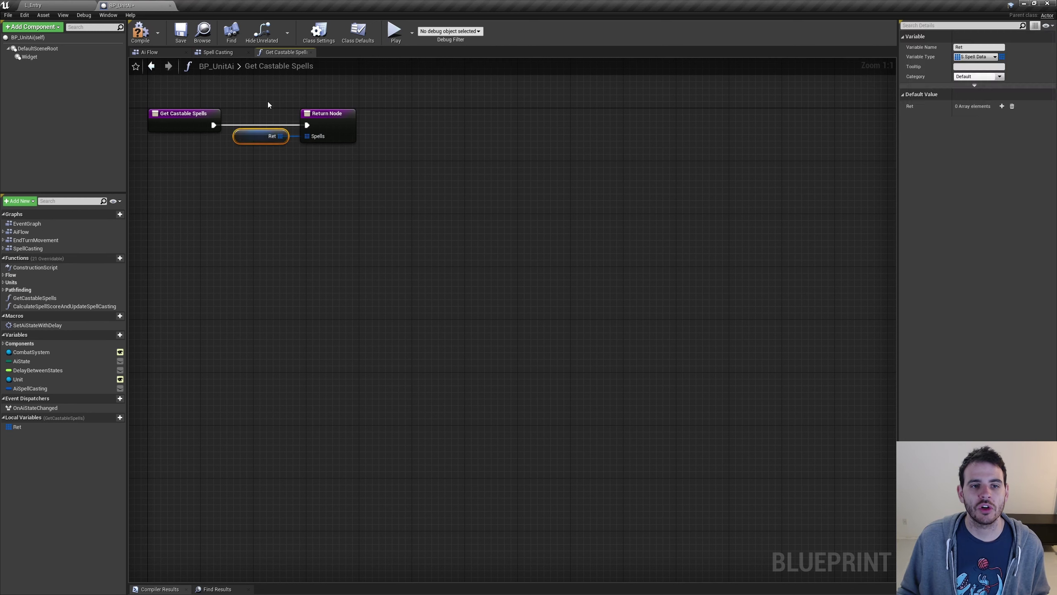
click(31, 428)
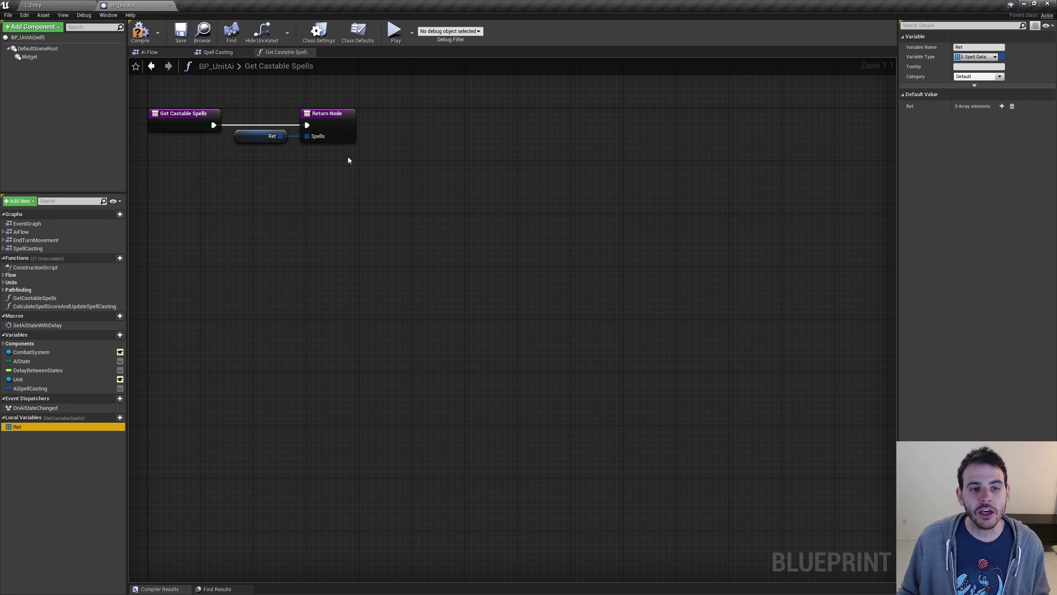
Step: Move the return nodes down, then paste the unit-data break nodes and a For Each Loop after the entry
drag(358, 187, 279, 137)
drag(329, 113, 488, 225)
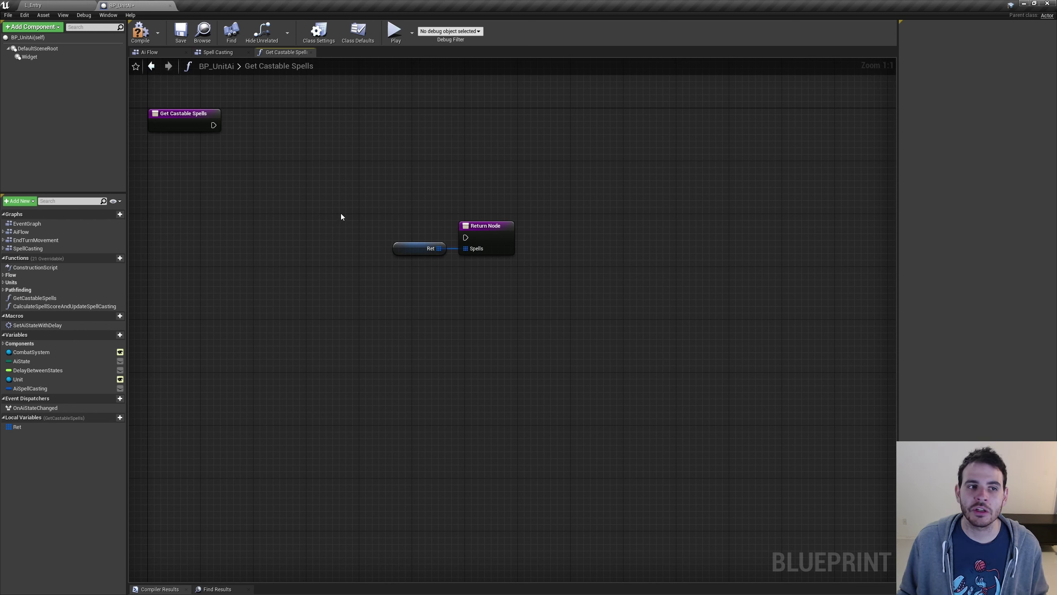
key(ctrl+z)
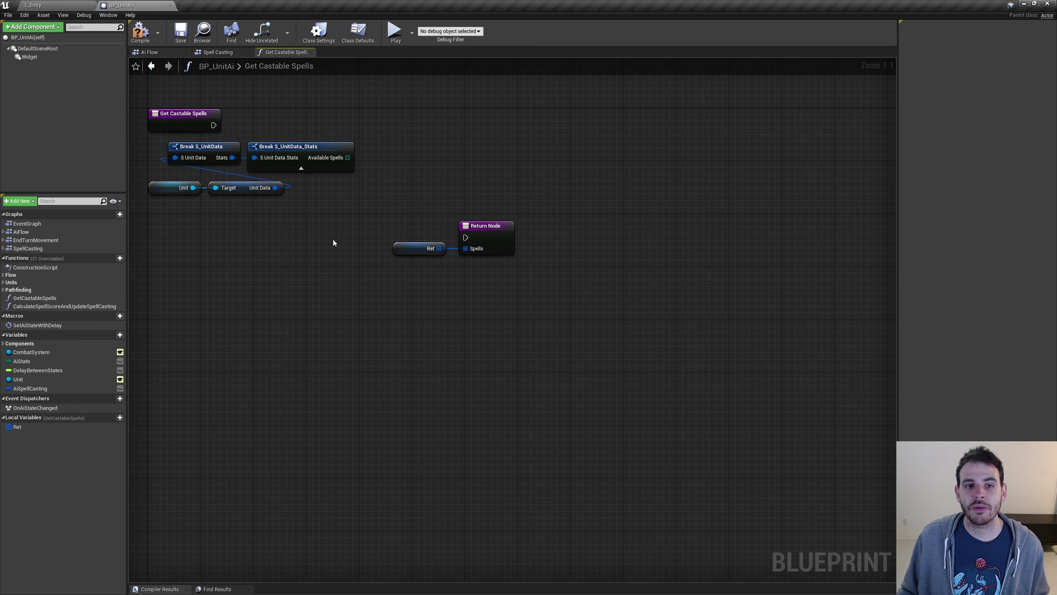
drag(321, 231, 151, 179)
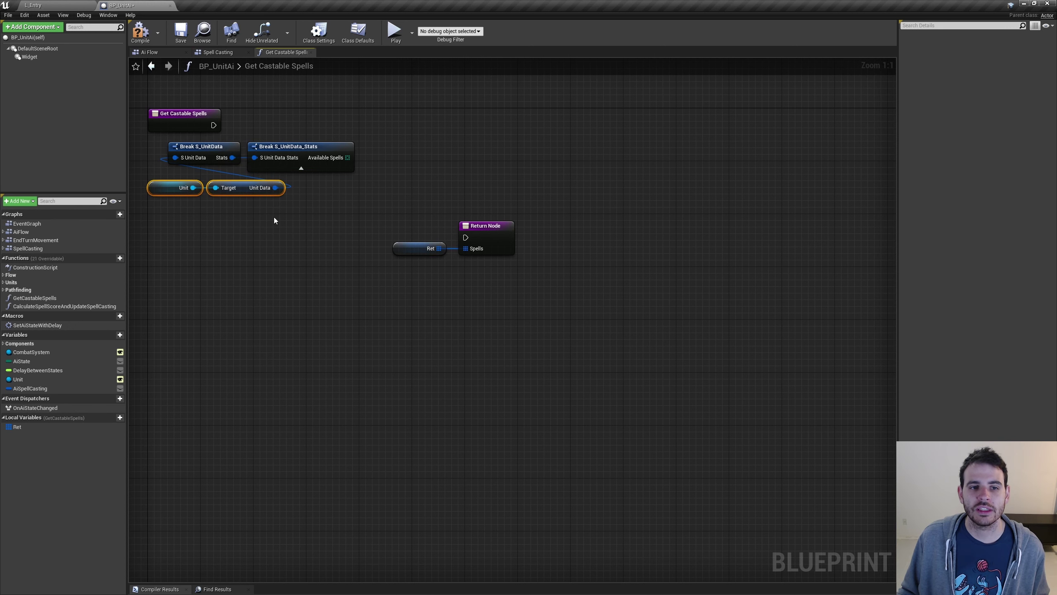
click(328, 160)
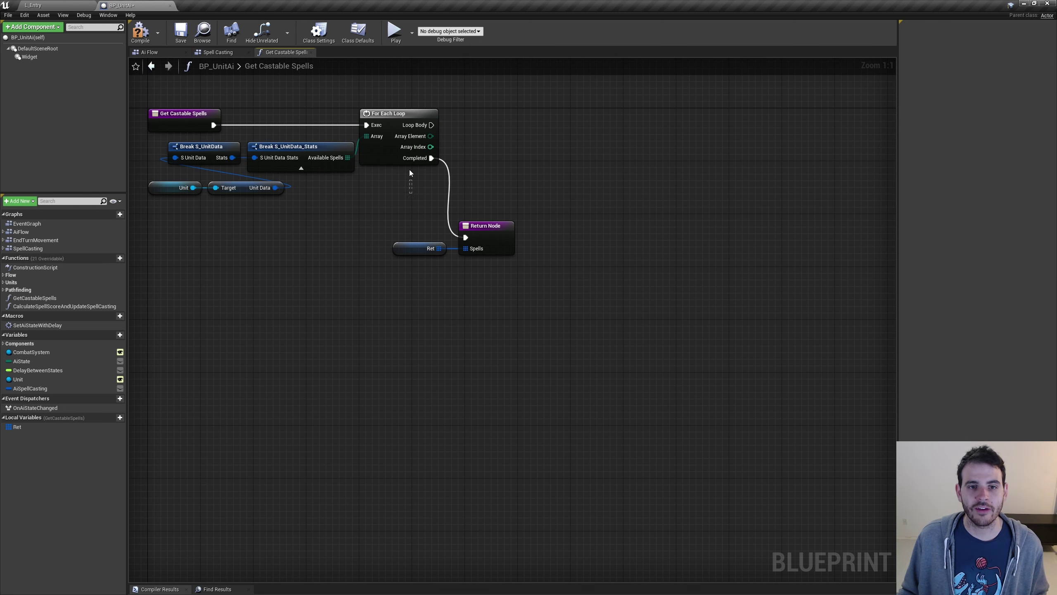
drag(410, 170, 415, 171)
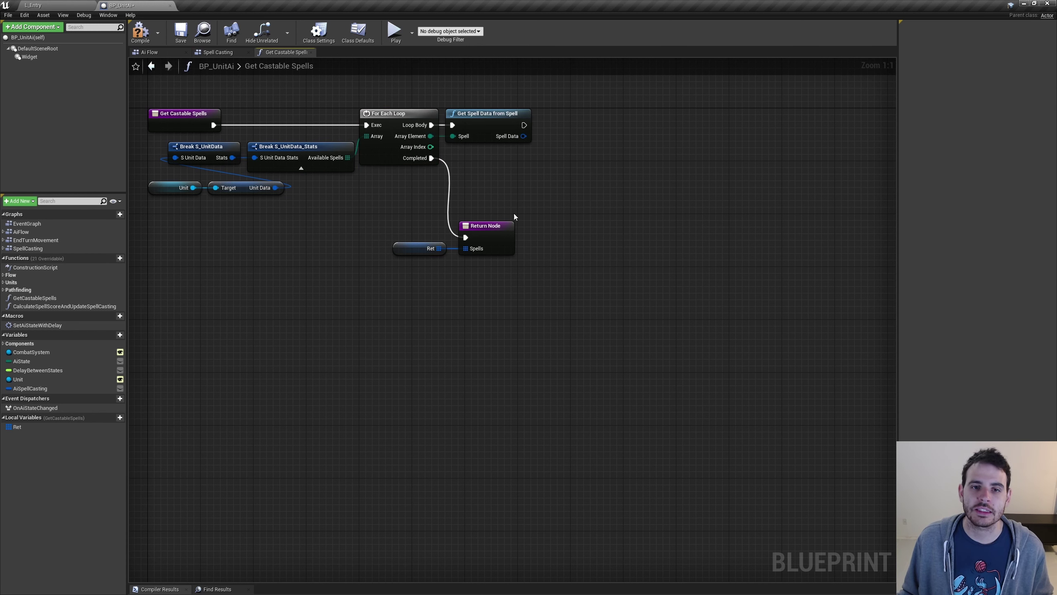
click(525, 139)
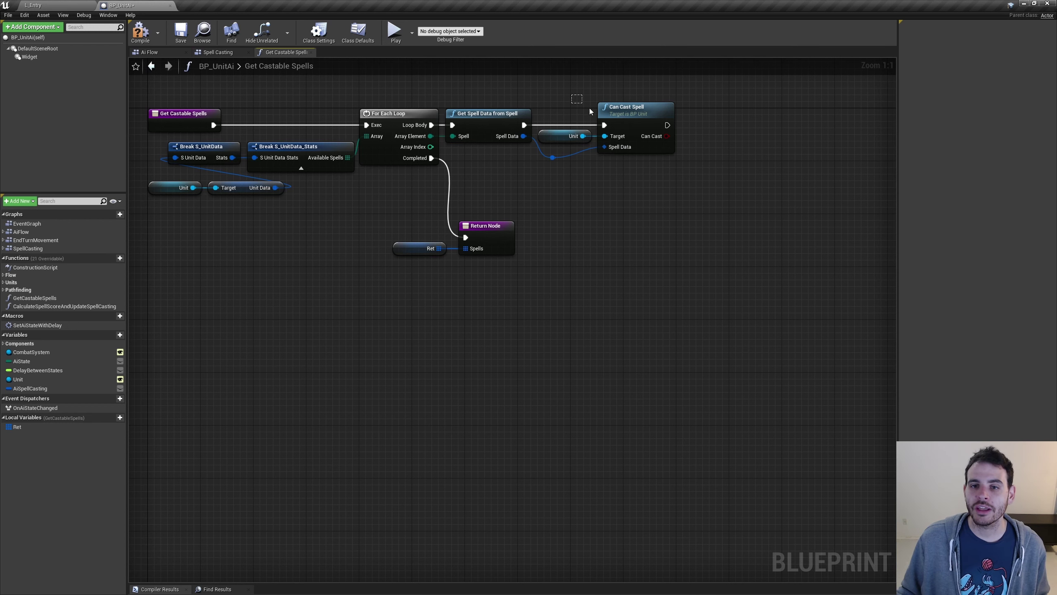
Step: Branch on Can Cast Spell and, on True, add each Spell Data to Ret
drag(590, 109, 650, 245)
ctrl+click(575, 141)
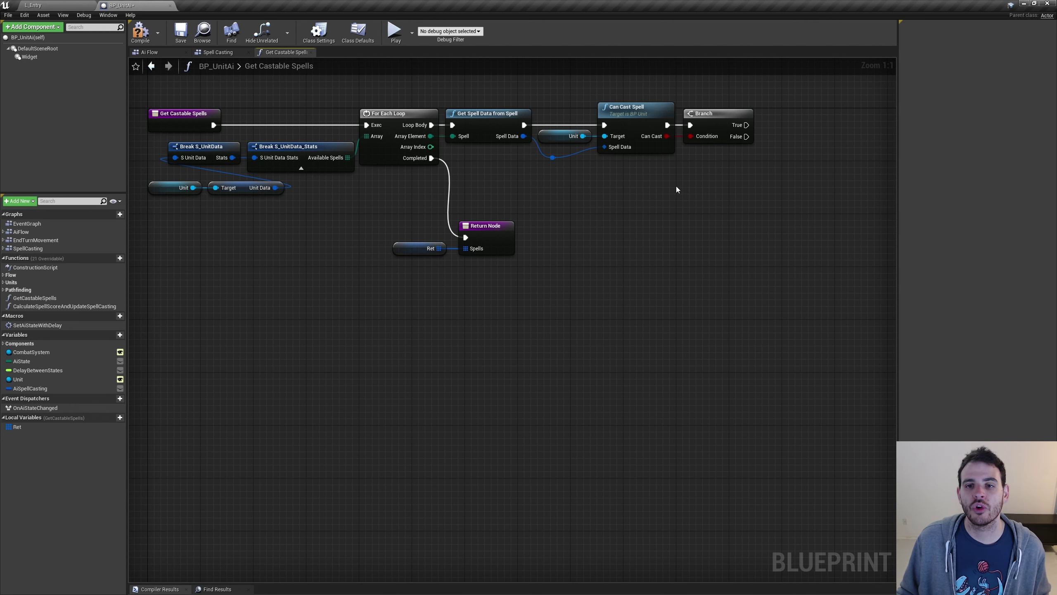
click(419, 248)
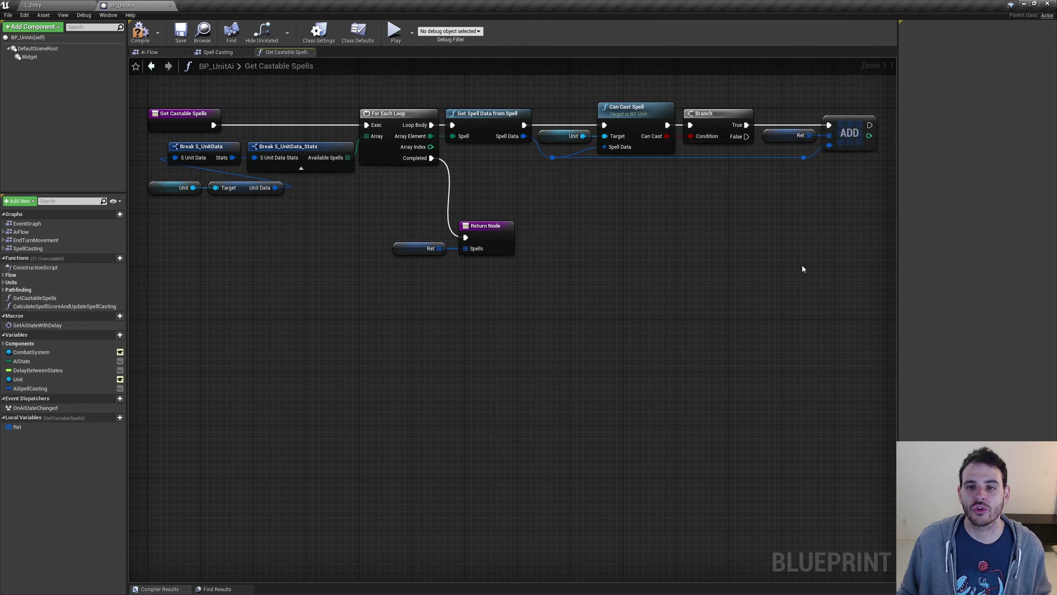
drag(830, 149, 831, 163)
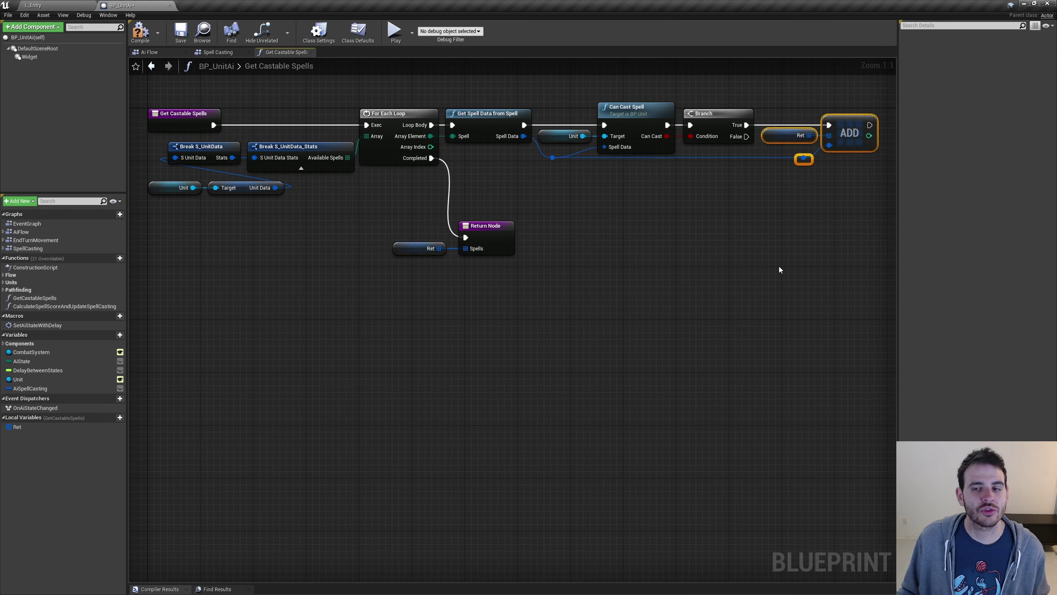
click(702, 251)
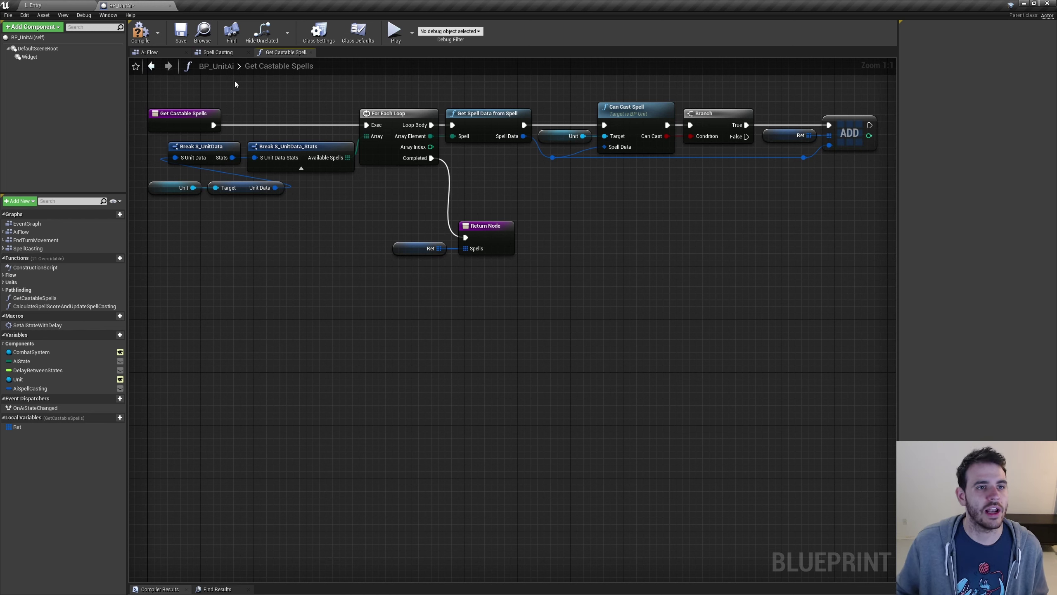
Step: Compile BP_UnitAi, open the Calculate Spell Score graph, and review the GetEnemyUnits and GetAllyUnits signatures
click(141, 31)
click(6, 306)
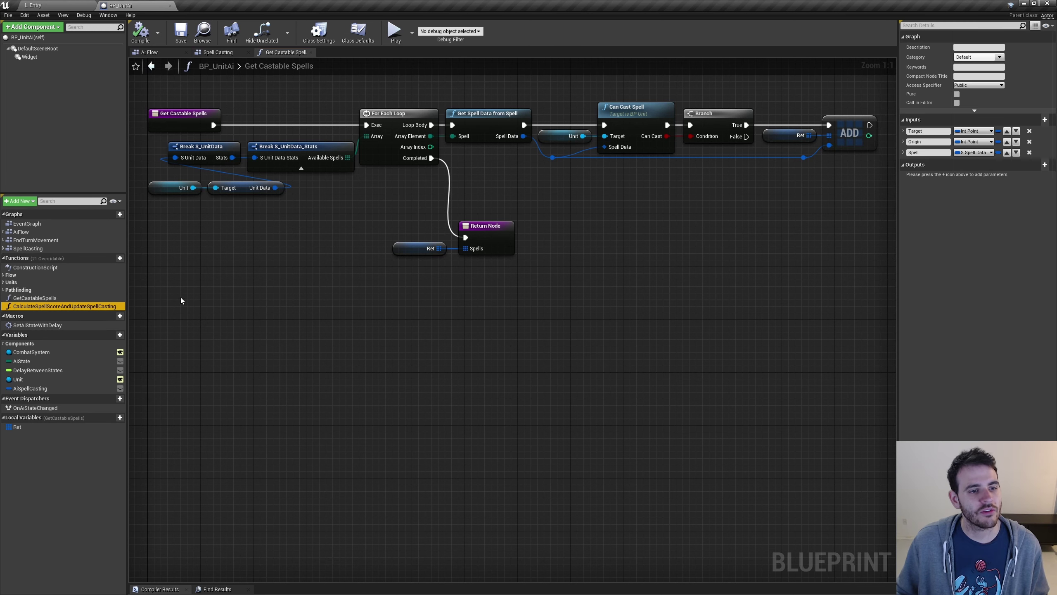
double_click(44, 306)
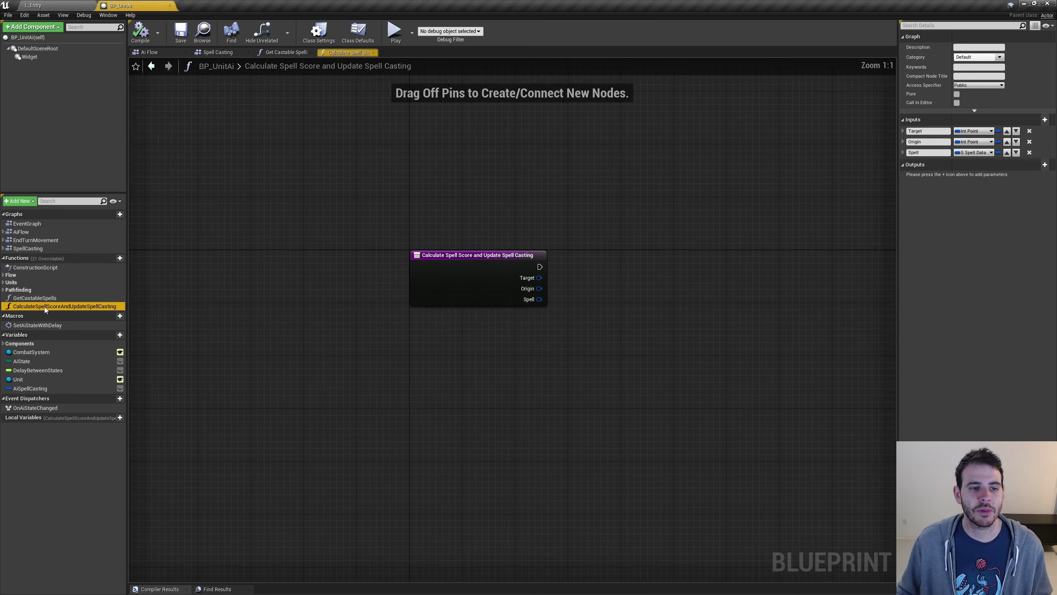
mouse_move(739, 479)
right_down()
mouse_move(434, 342)
mouse_move(385, 285)
right_up()
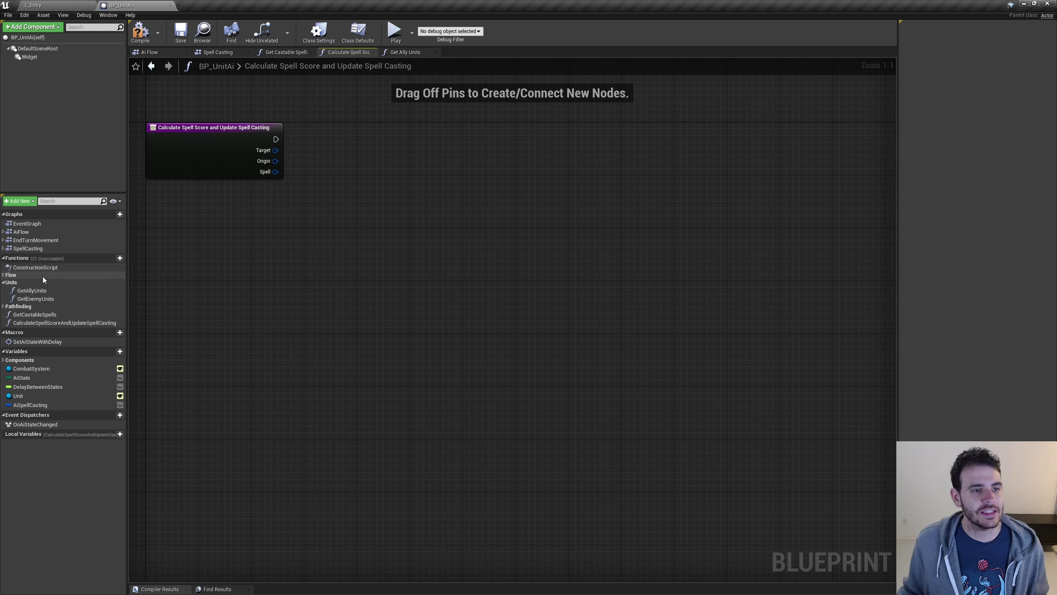
click(52, 298)
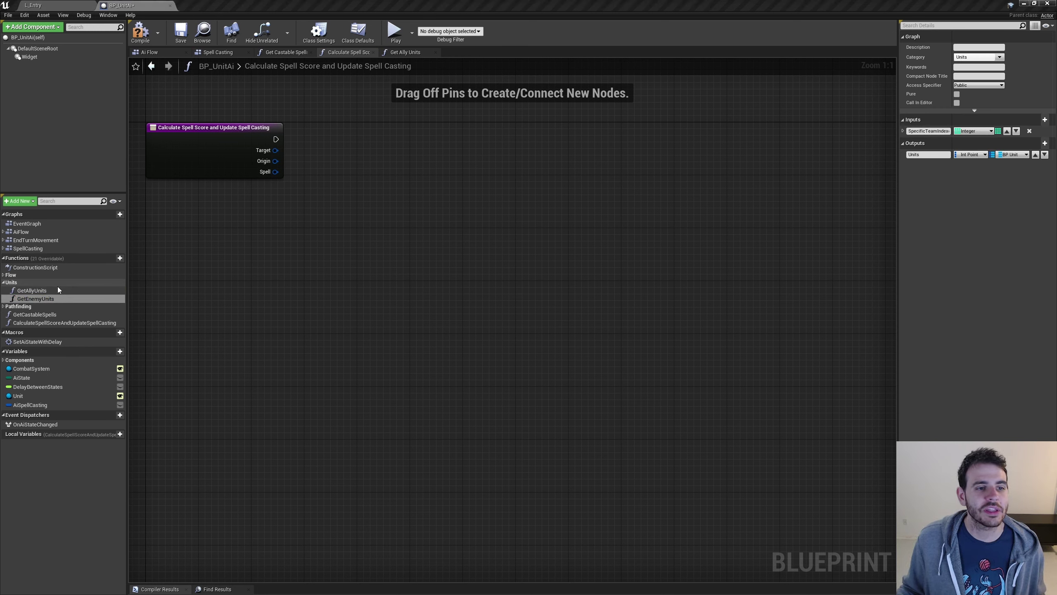
click(56, 291)
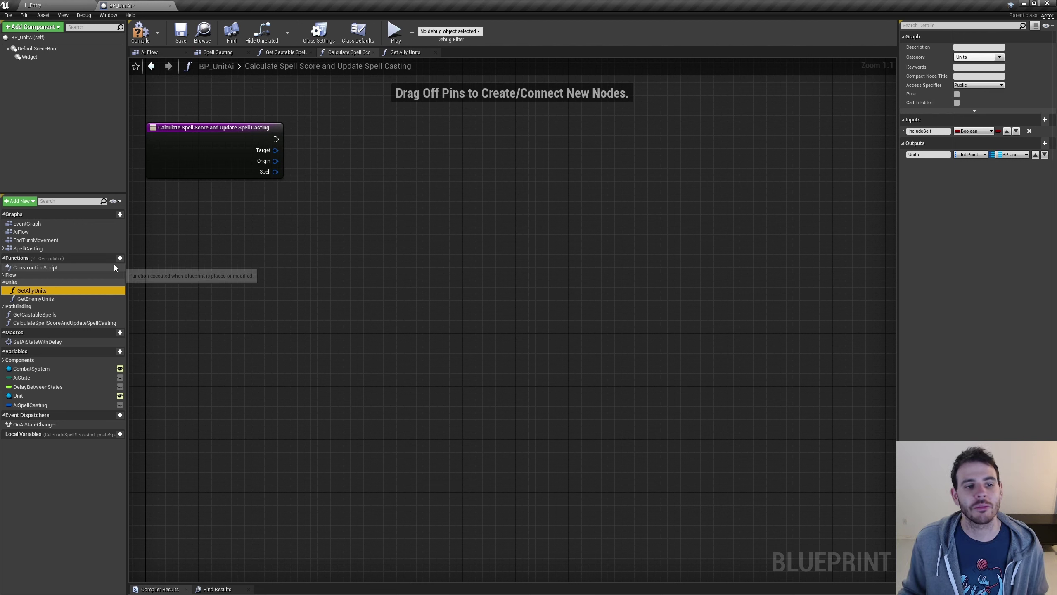
Step: Create GetAllUnits, promote its All Units output to local Ret, and paste a loop over Units in Combat
mouse_move(120, 259)
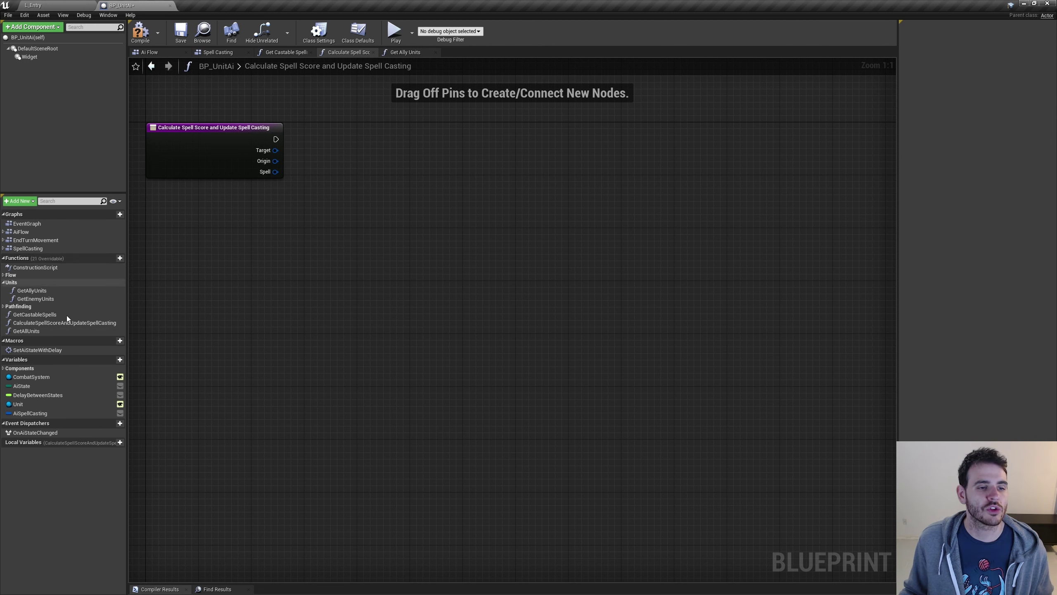
double_click(59, 330)
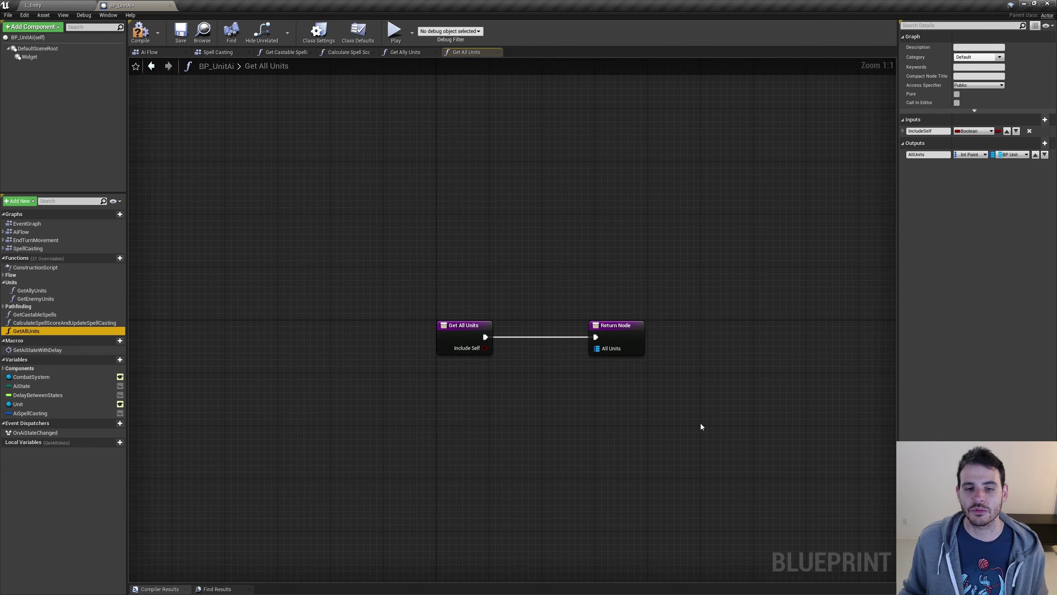
right_drag(701, 423, 440, 240)
click(177, 214)
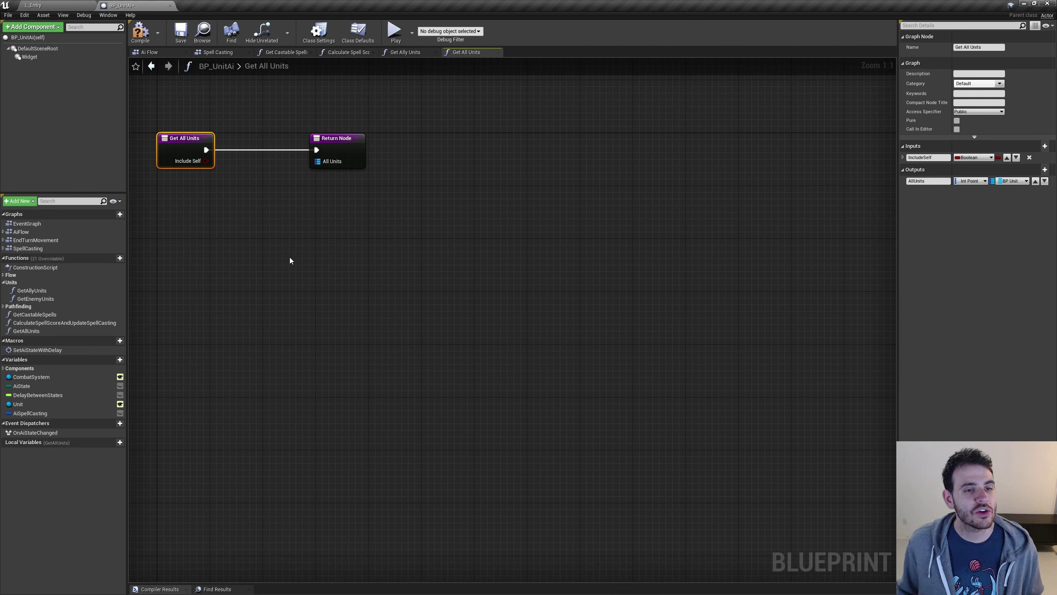
drag(293, 228, 354, 166)
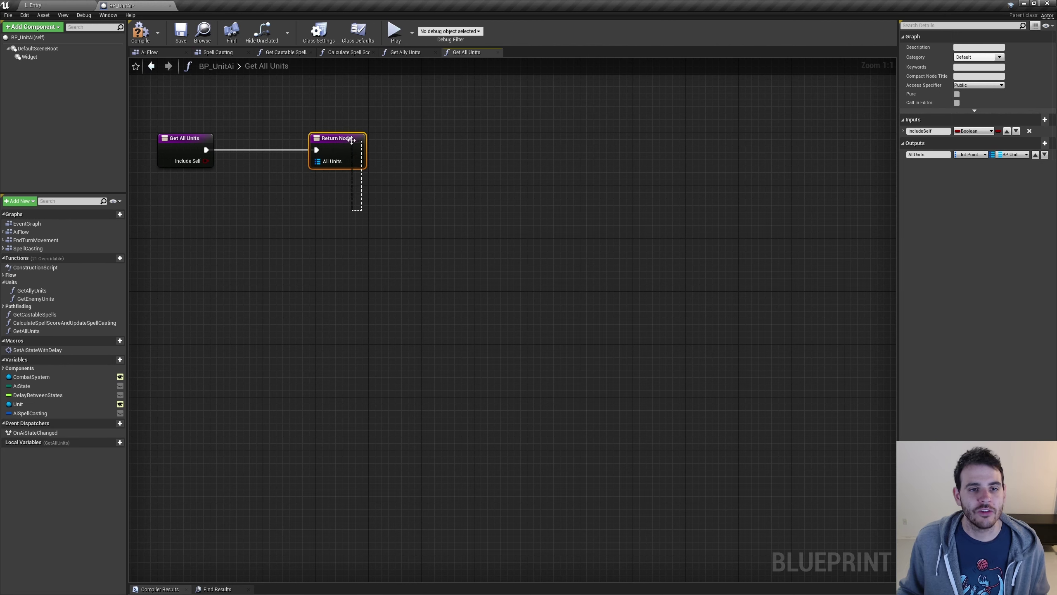
click(329, 162)
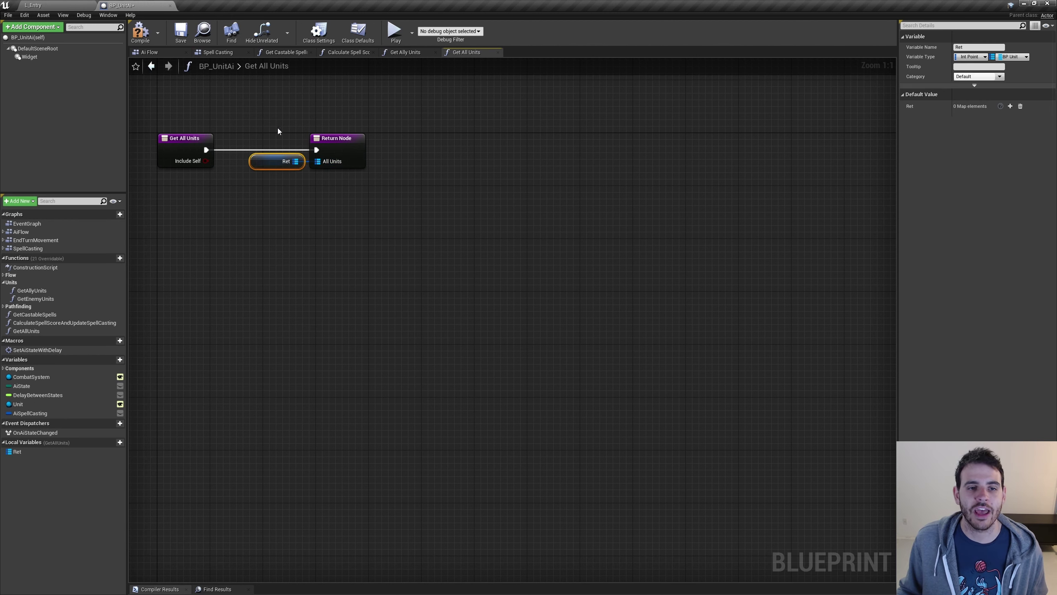
click(361, 166)
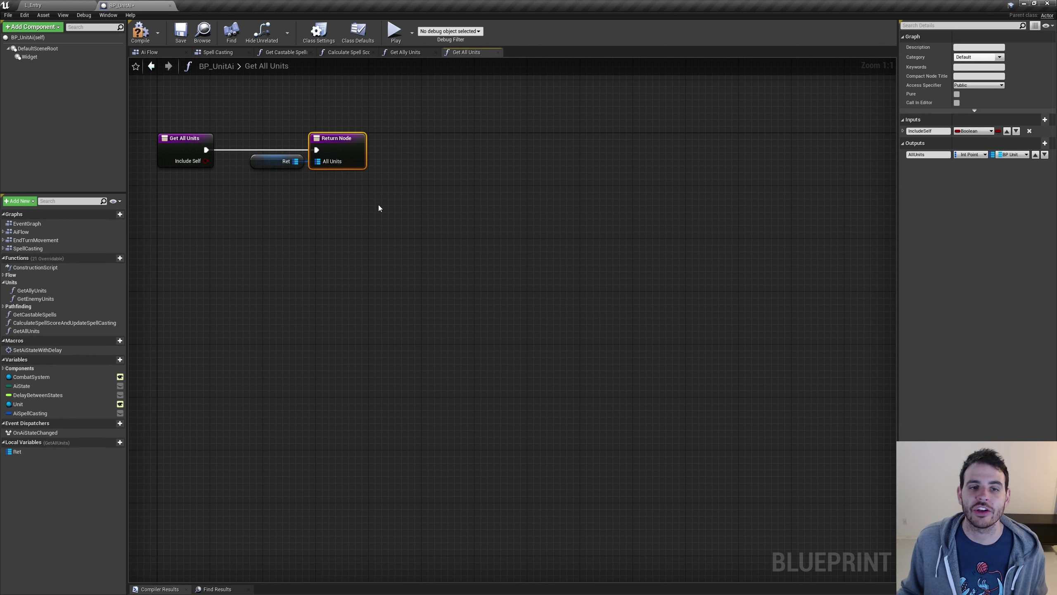
drag(332, 161, 385, 266)
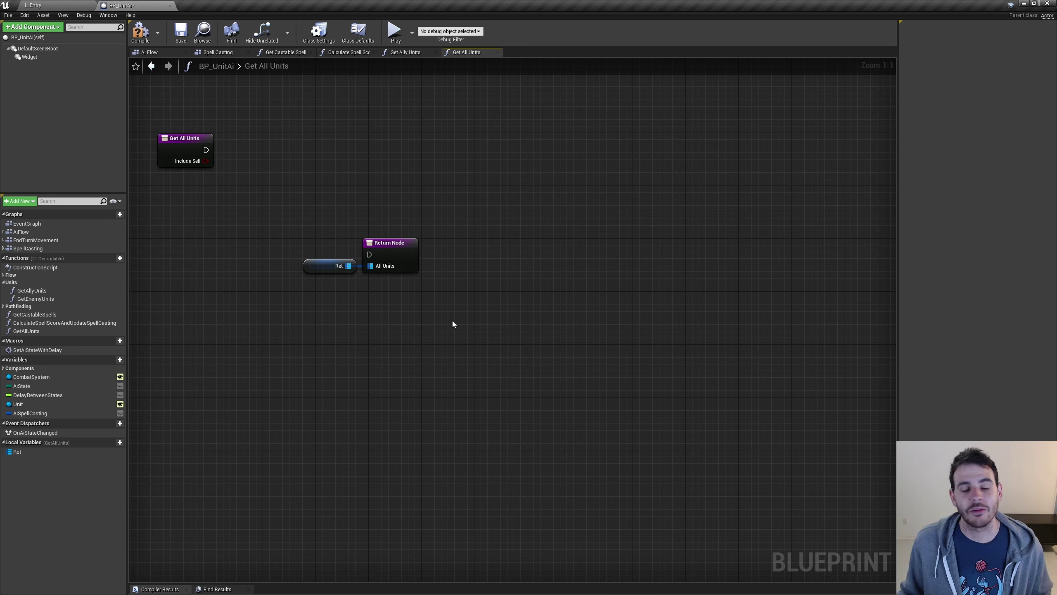
key(ctrl+z)
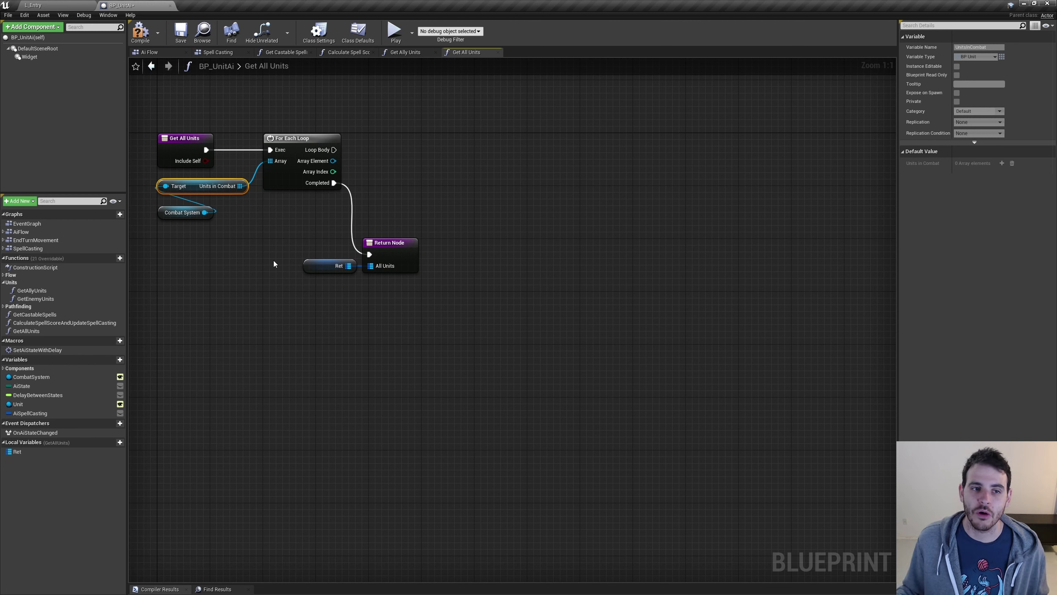
Step: Set a local U on the loop body and add an Is Alive check with a Branch
click(316, 166)
click(403, 131)
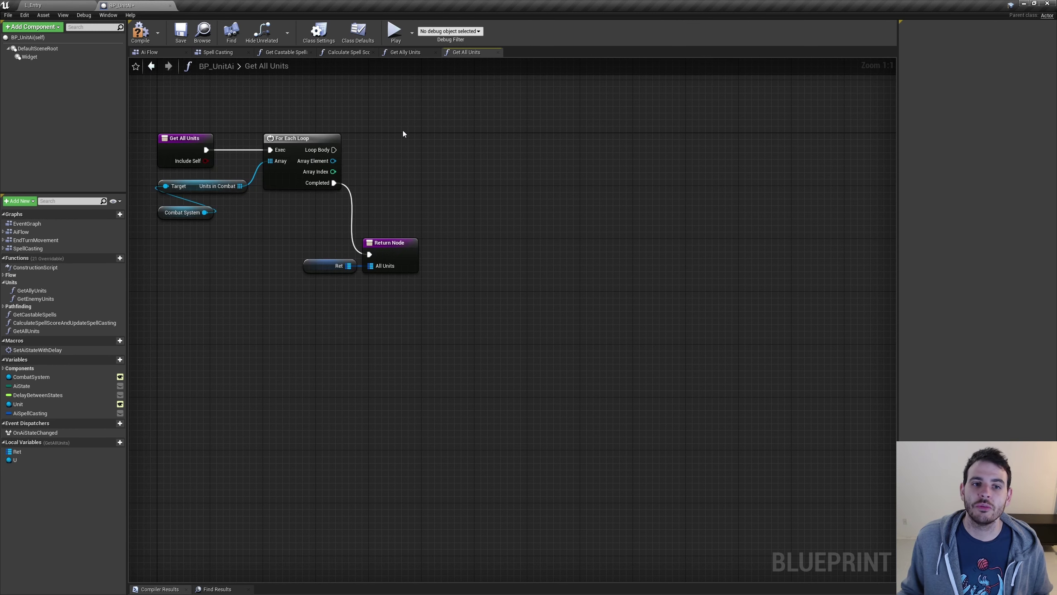
key(ctrl+z)
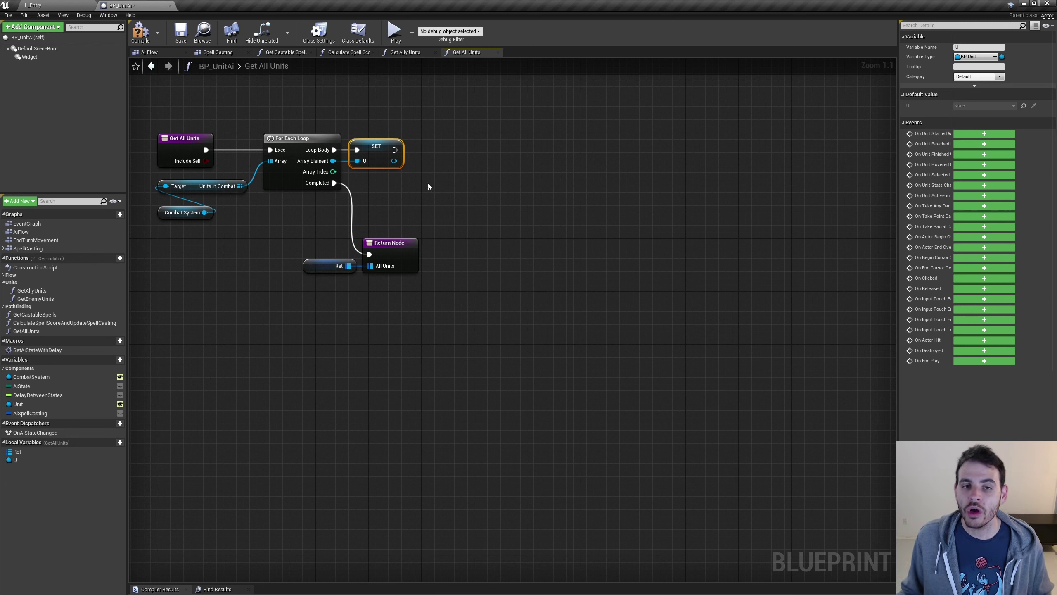
key(ctrl+z)
drag(439, 130, 607, 231)
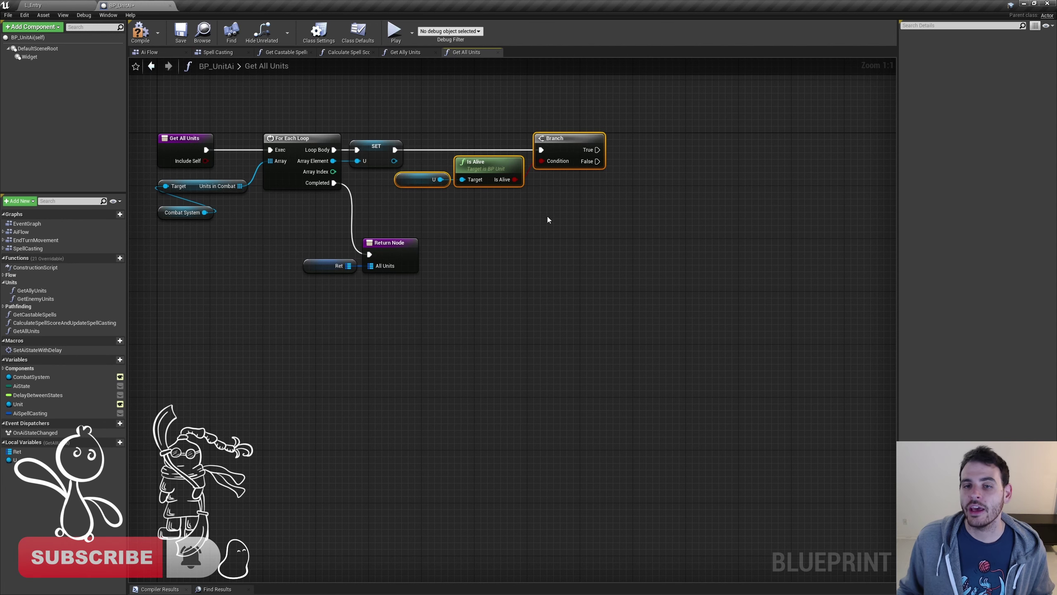
Step: Add a second Branch on (U != Unit) OR Include Self that adds U to Ret
key(ctrl+z)
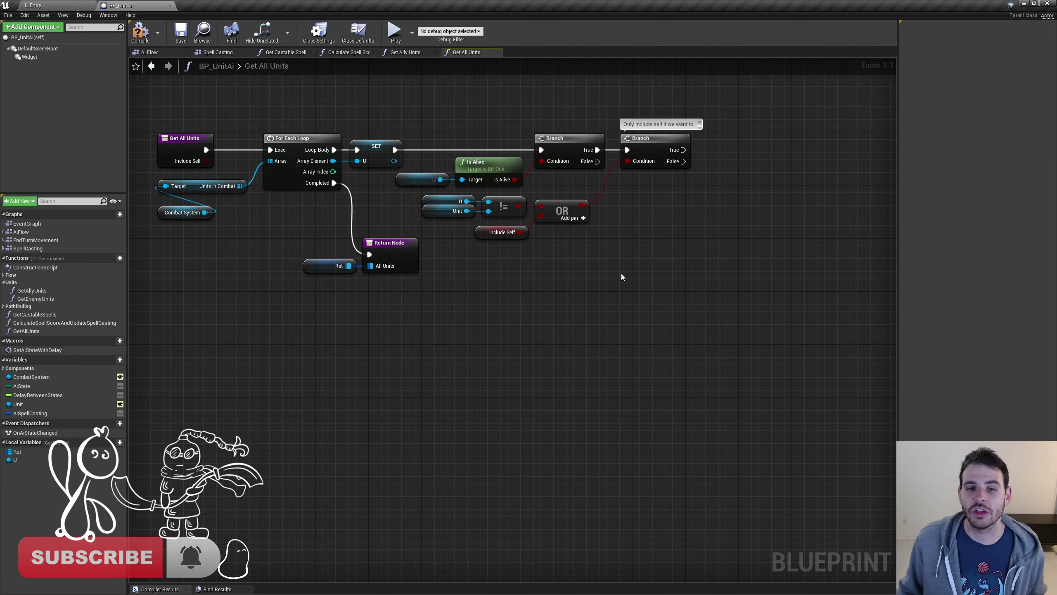
drag(611, 250, 450, 199)
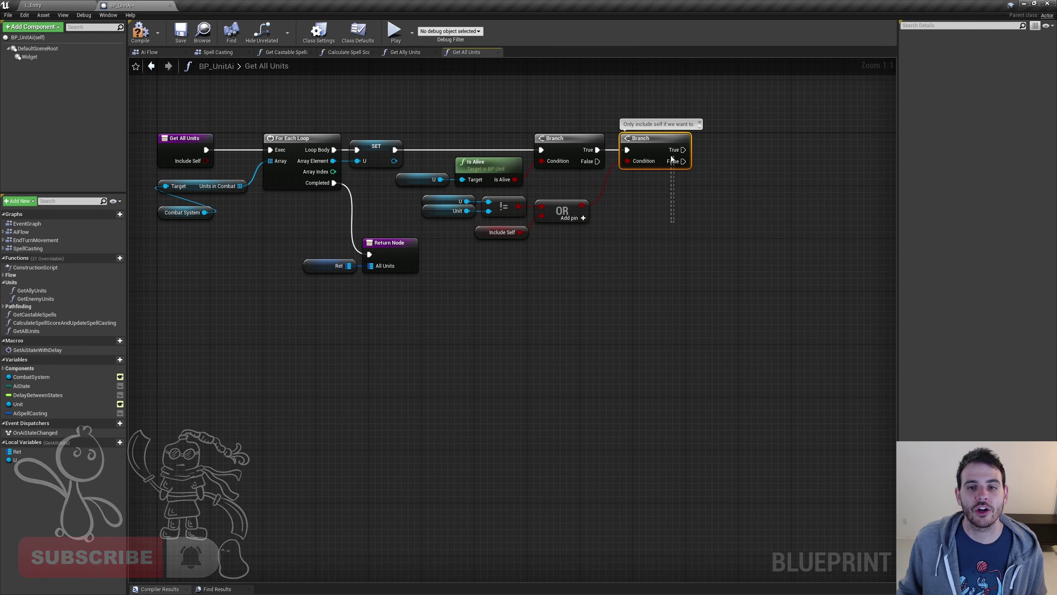
click(654, 139)
drag(418, 191, 522, 220)
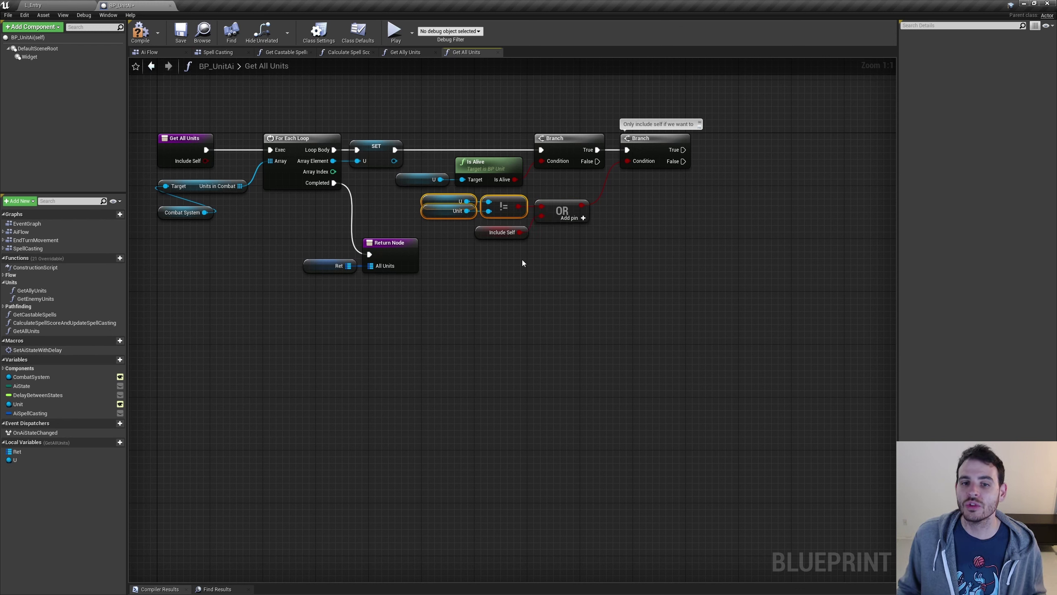
click(497, 234)
click(663, 162)
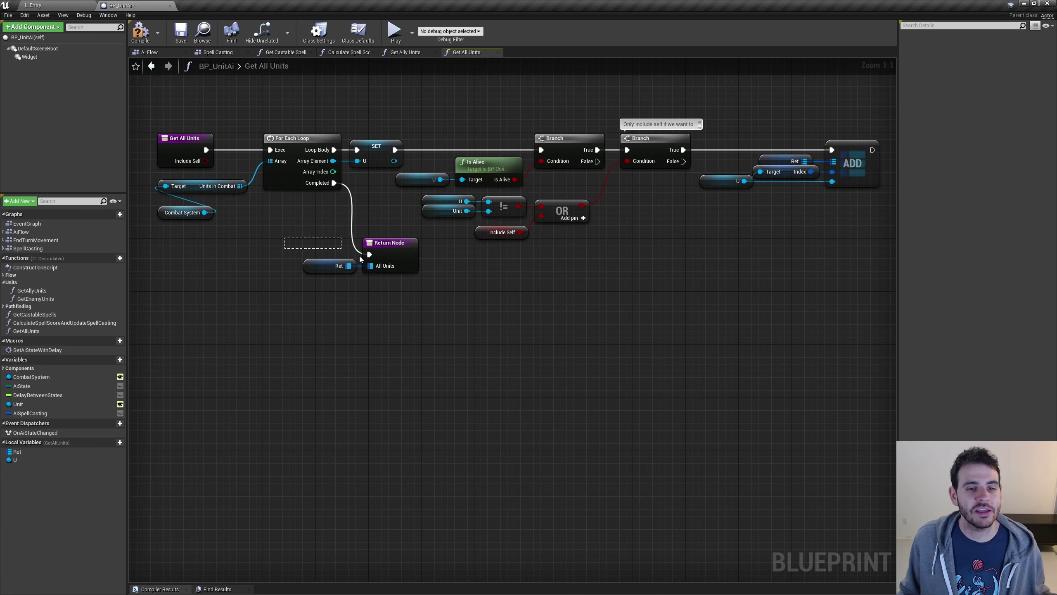
drag(354, 258, 447, 334)
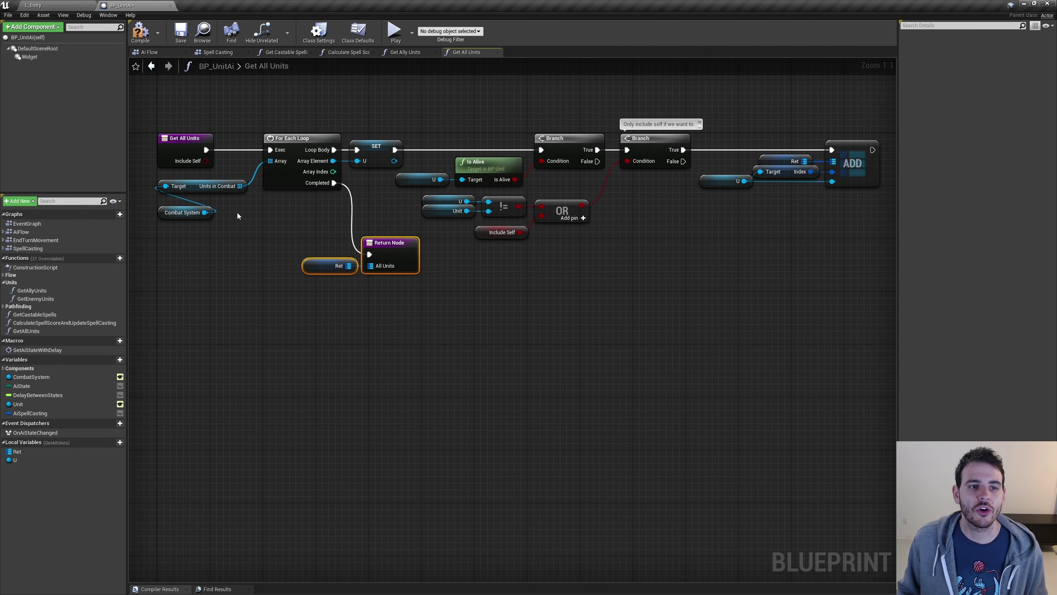
Step: Open Calculate Spell Score and place a Get All Units call straight after the entry node
click(69, 323)
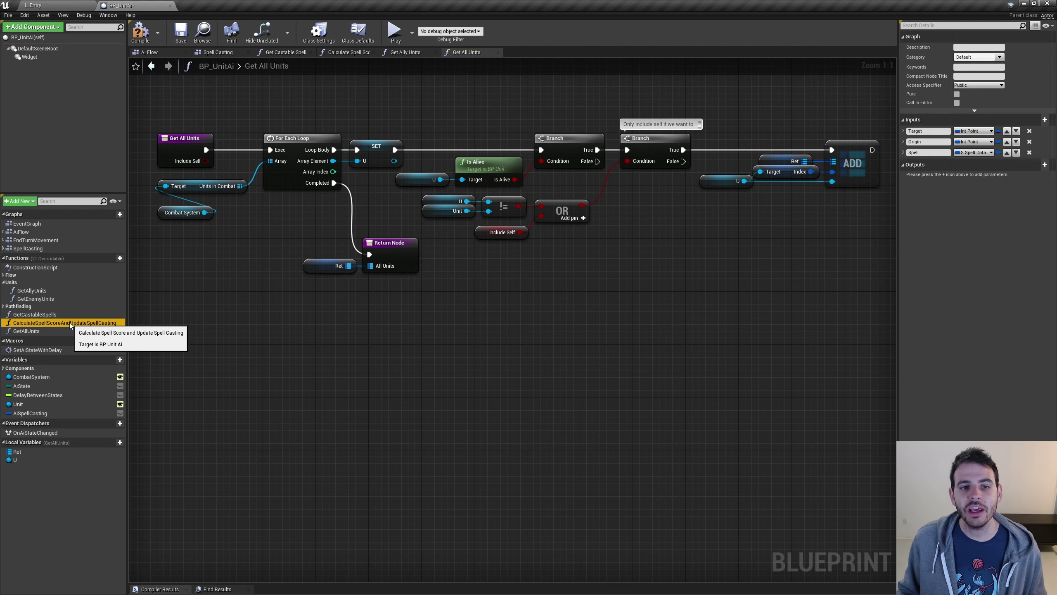
double_click(70, 323)
mouse_move(28, 331)
mouse_down()
mouse_move(314, 128)
mouse_move(323, 145)
mouse_up()
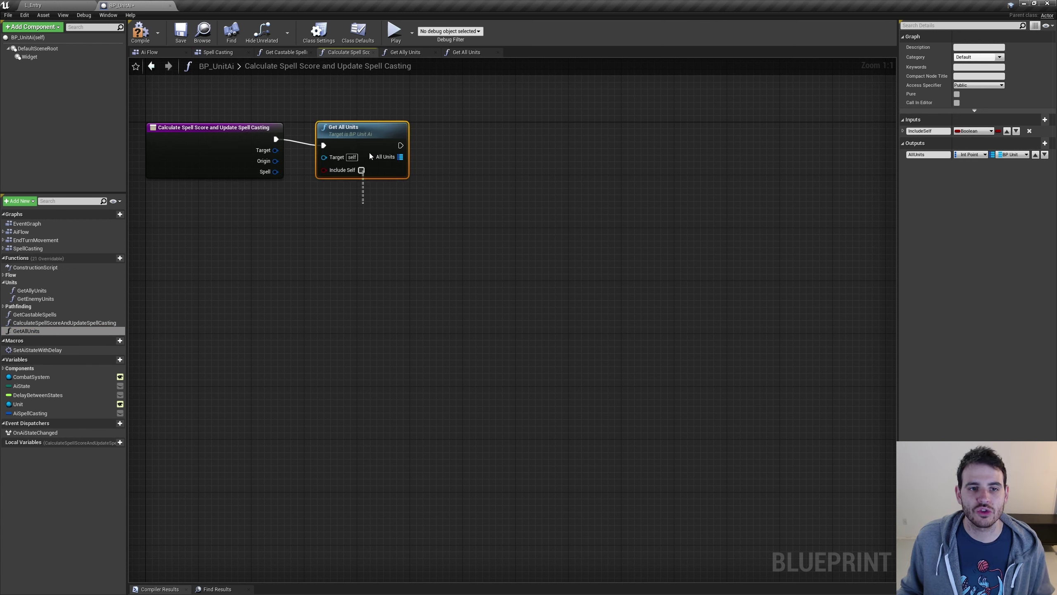
key(ctrl+a)
key(q)
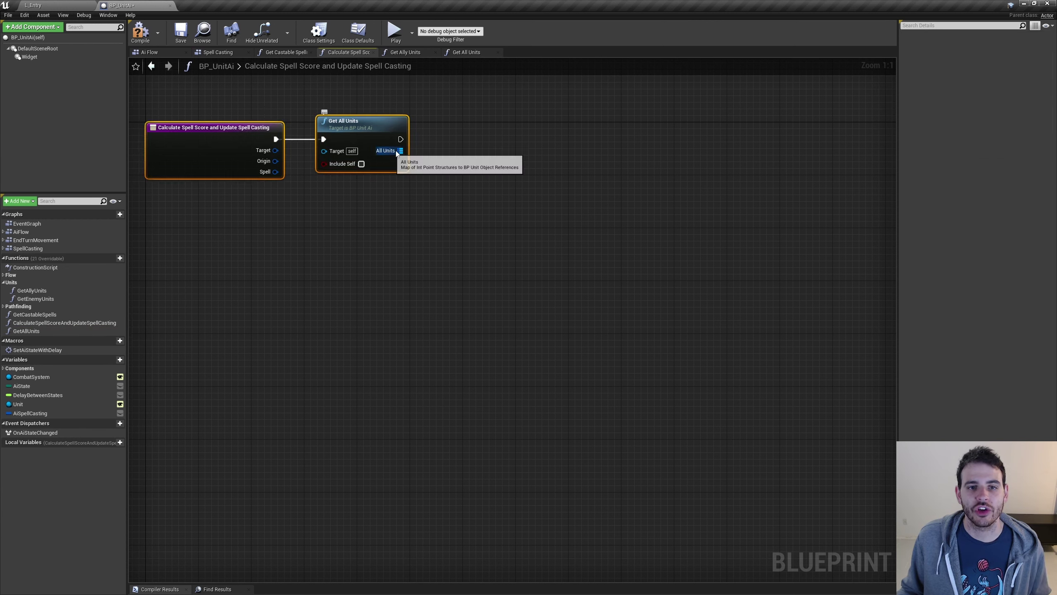
Step: Promote the All Units output to a local variable named AllUnitsExceptSelf and tidy its SET node
right_click(397, 153)
click(435, 175)
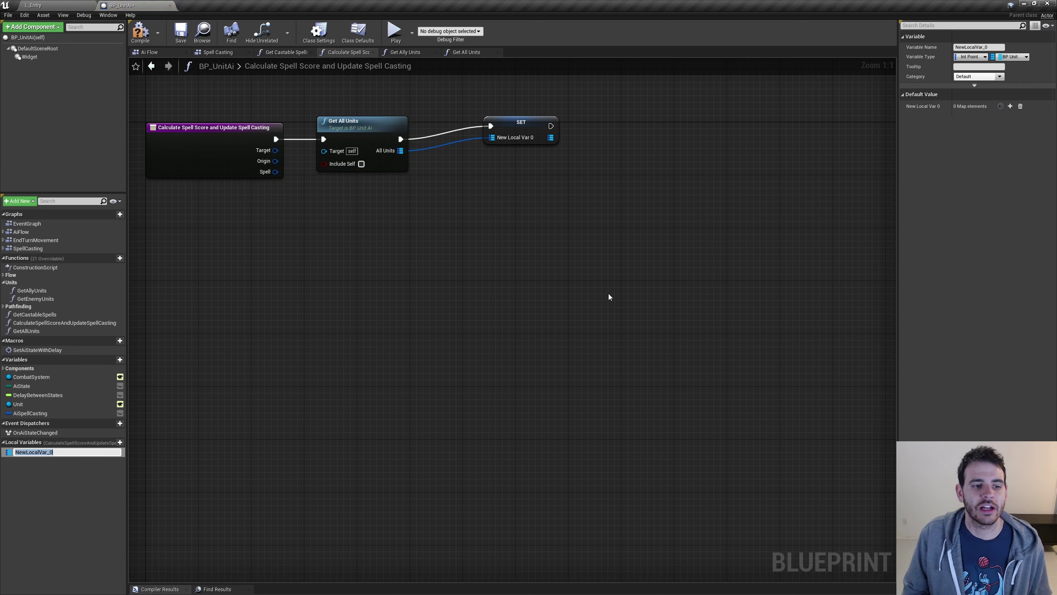
text(AllUnitsExceptSelf)
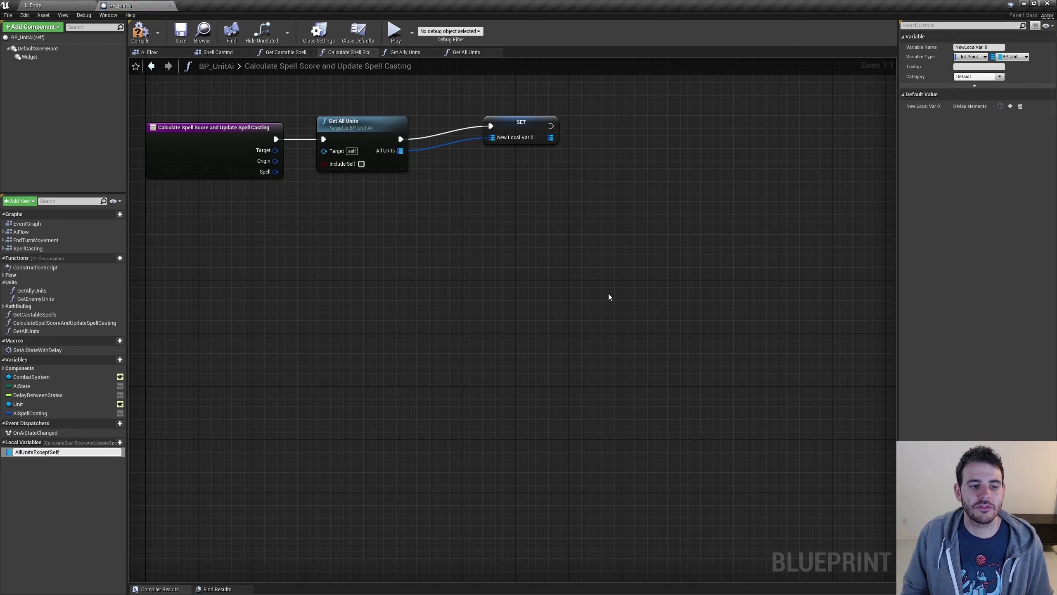
key(Return)
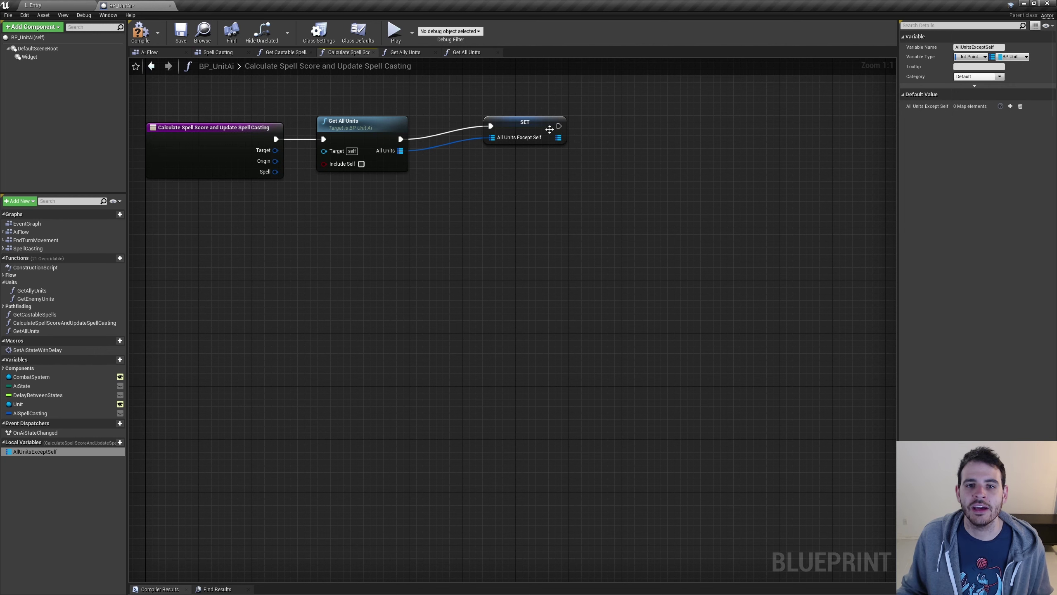
drag(550, 129, 483, 142)
click(484, 208)
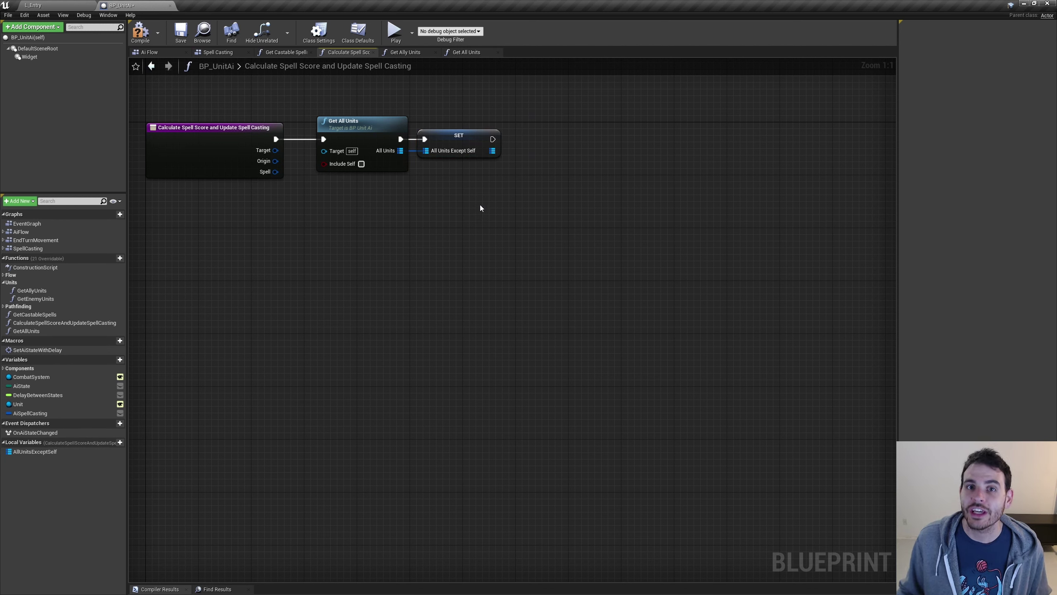
right_drag(481, 207, 478, 201)
drag(524, 255, 467, 133)
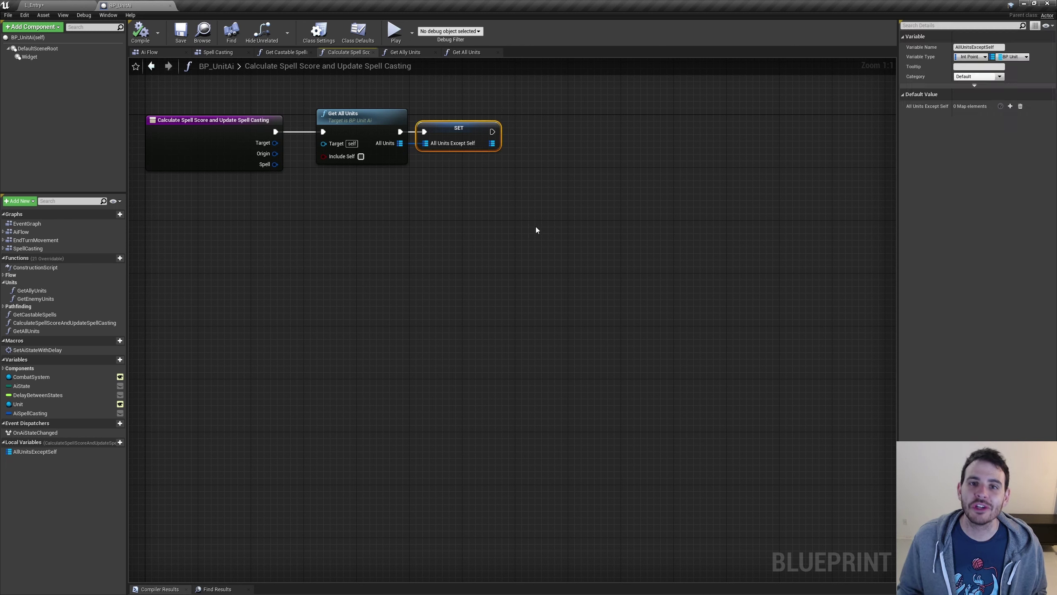
drag(275, 143, 321, 233)
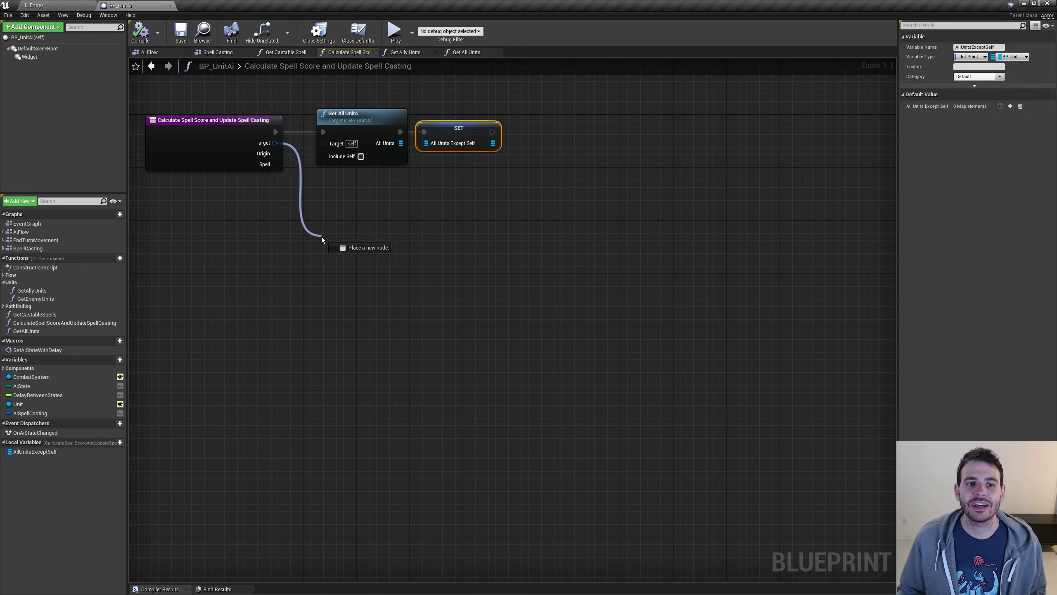
click(542, 168)
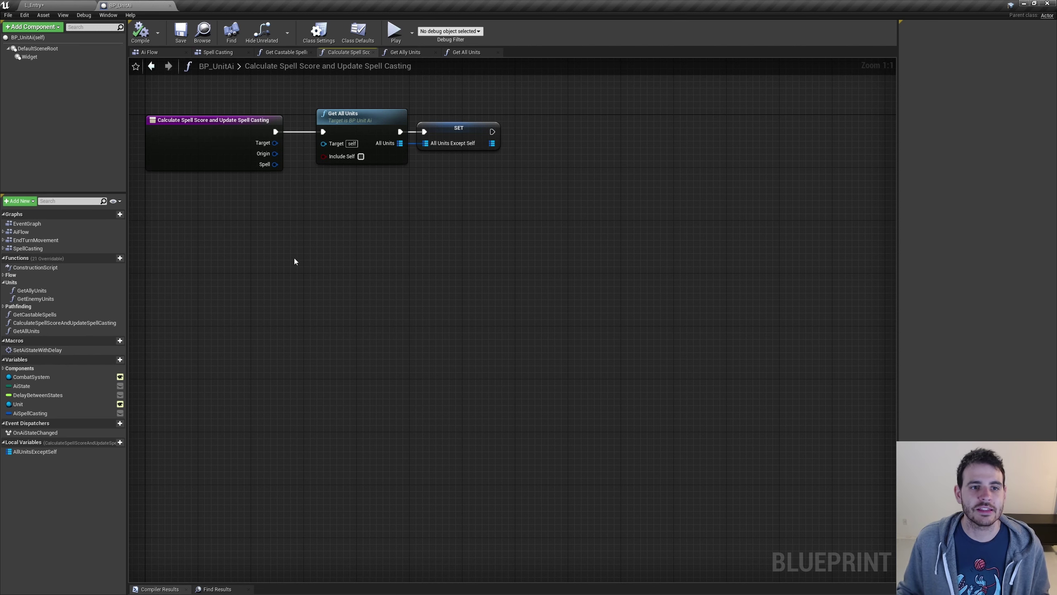
Step: Open BP_CombatSystem from the Combat folder and its CastSpell function graph
click(35, 5)
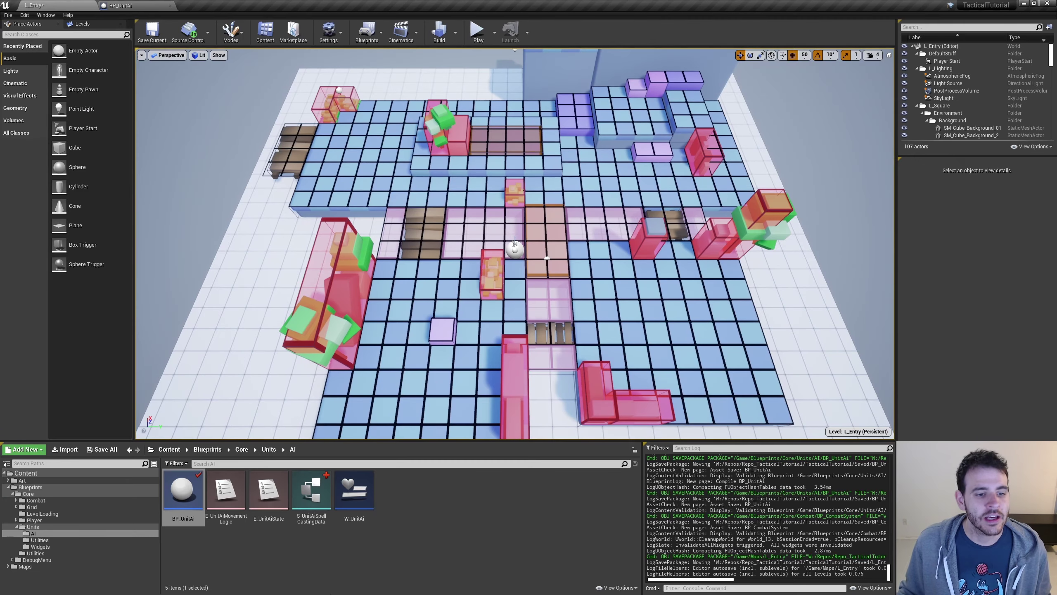
click(45, 502)
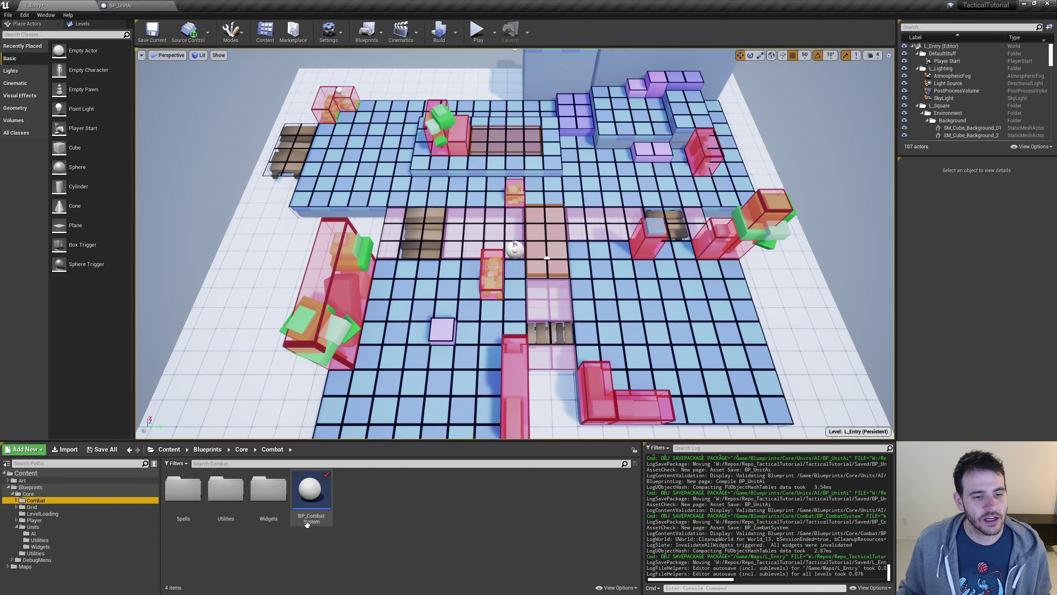
double_click(310, 506)
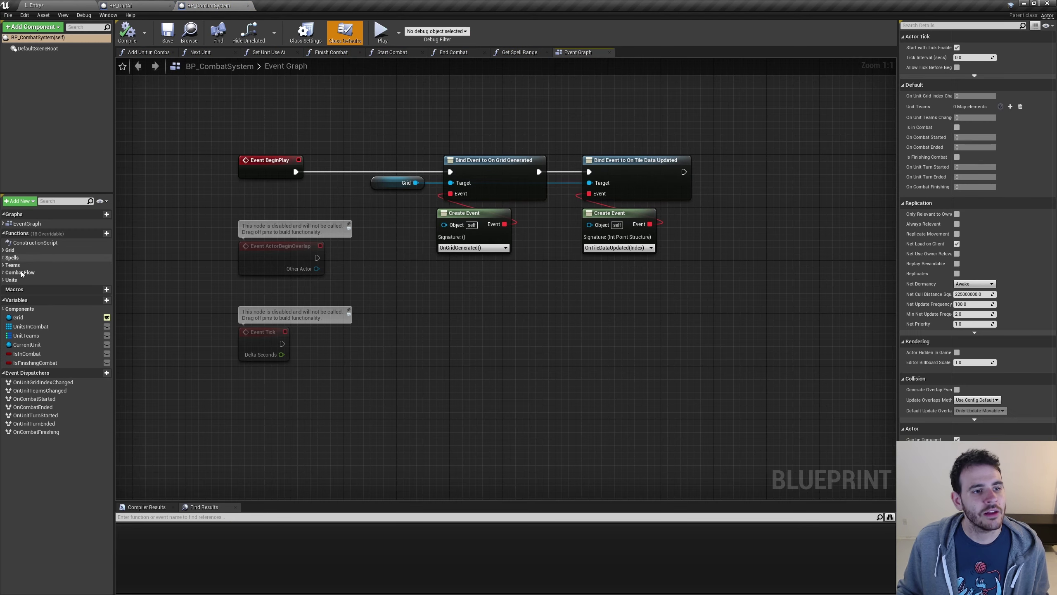
double_click(12, 257)
click(30, 265)
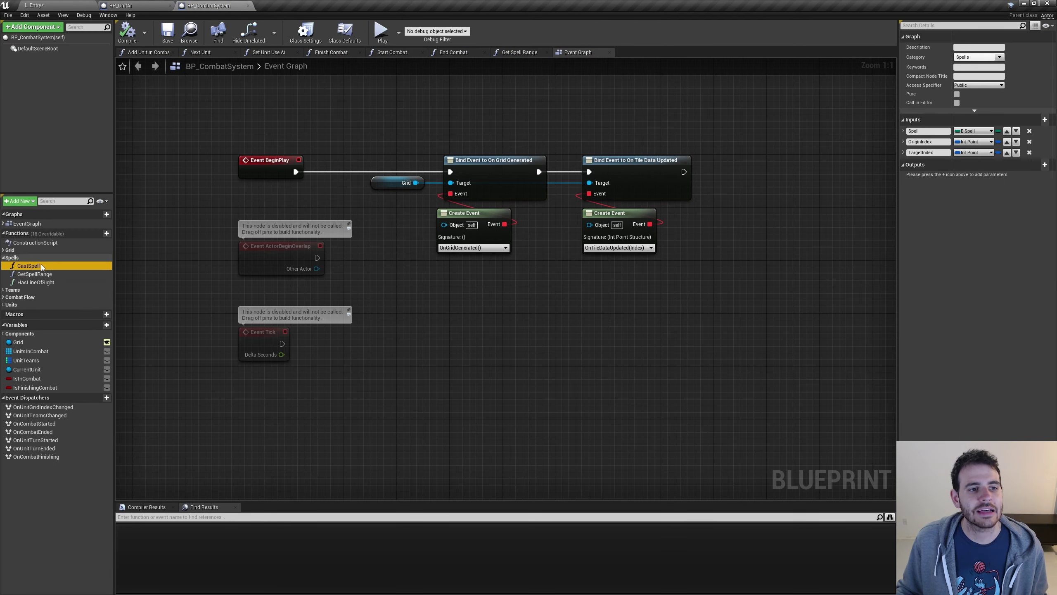
double_click(29, 266)
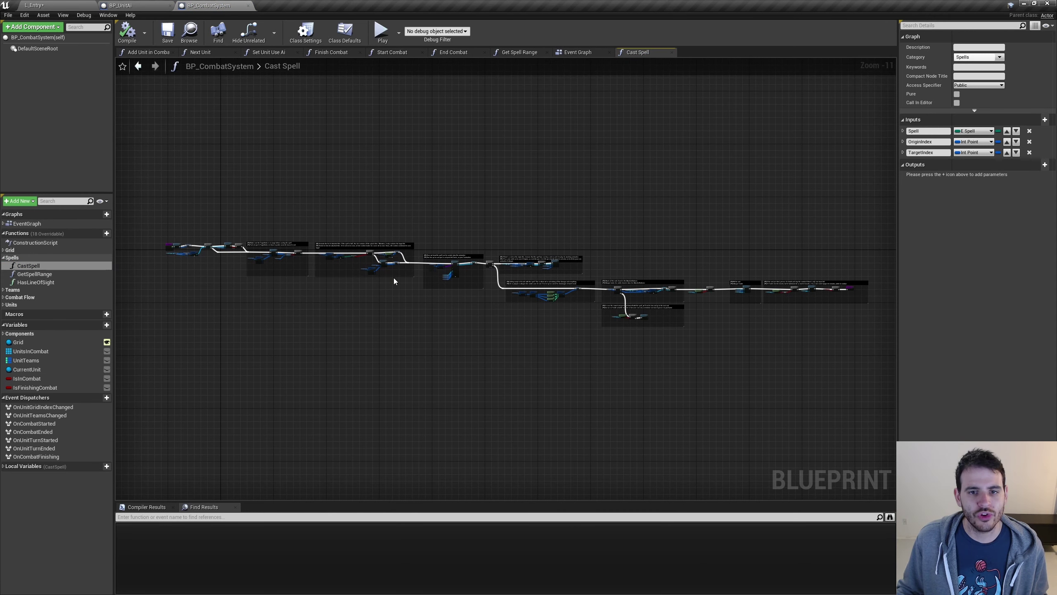
scroll(472, 289, up, 2)
scroll(473, 289, up, 2)
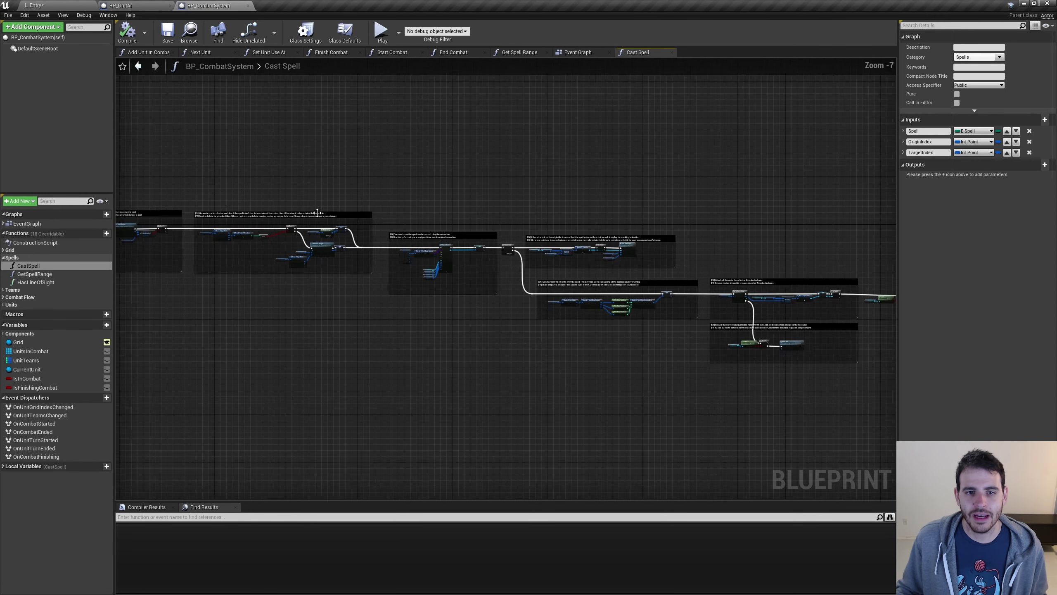
scroll(264, 221, up, 2)
scroll(264, 222, up, 2)
scroll(339, 373, up, 3)
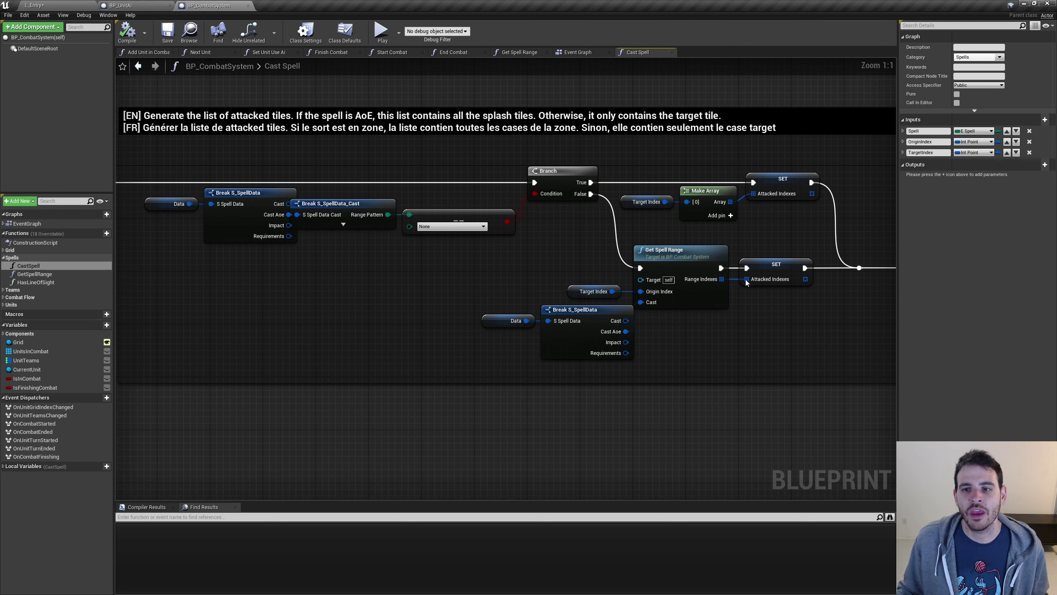
Step: Select the attacked-tiles comment block with its spell-range and Attacked Indexes nodes
drag(828, 300, 769, 232)
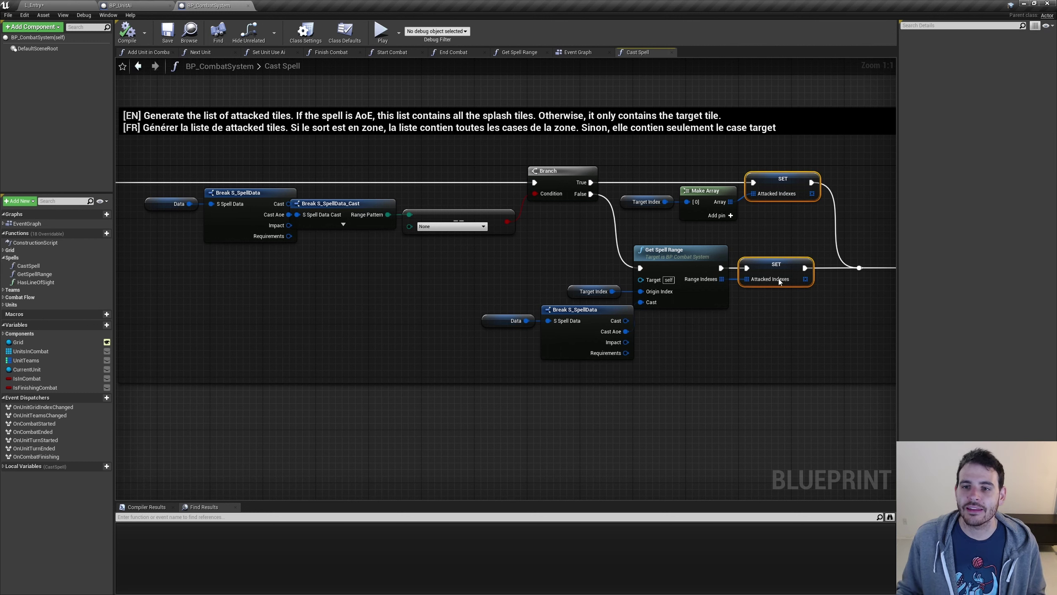
click(778, 266)
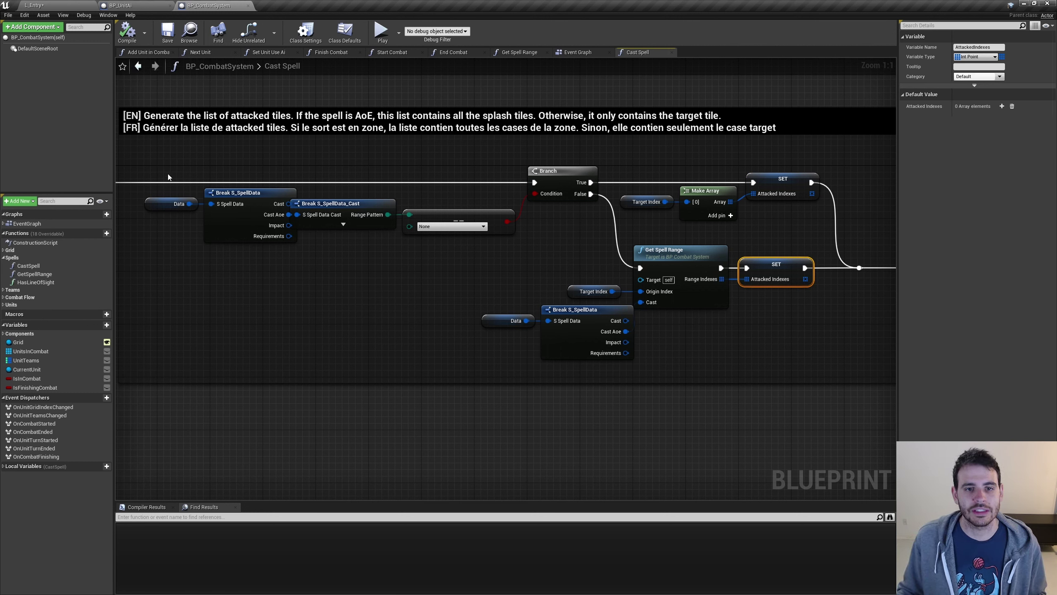
drag(168, 178, 477, 278)
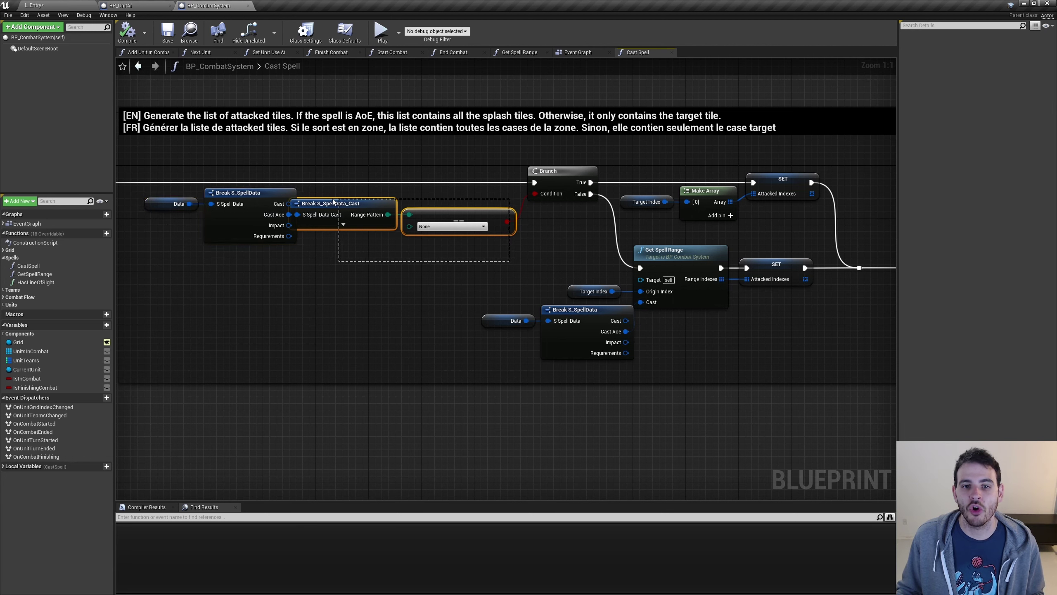
drag(619, 178, 637, 207)
drag(767, 218, 768, 219)
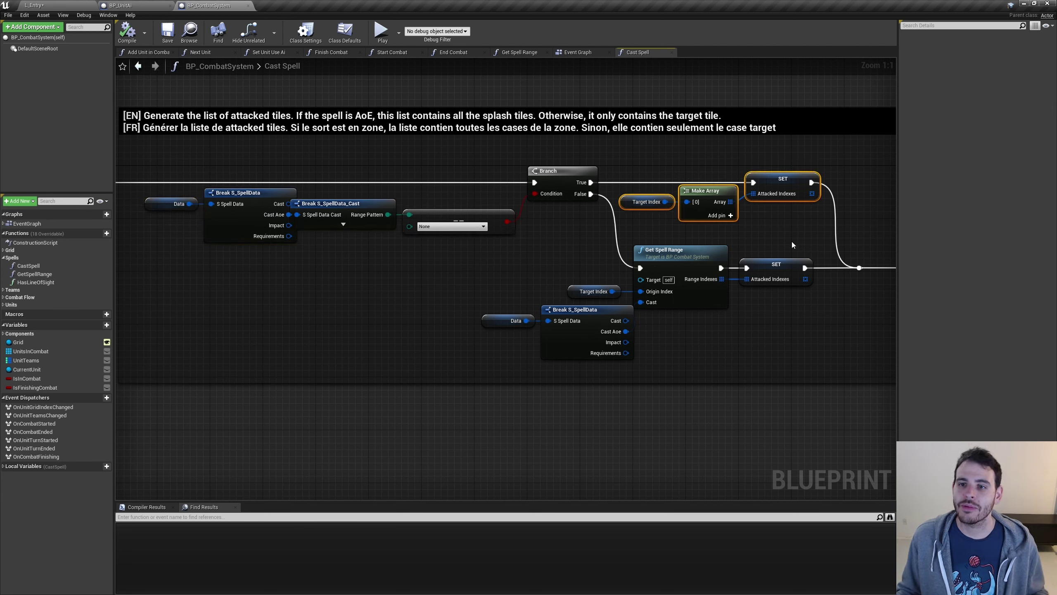
click(502, 231)
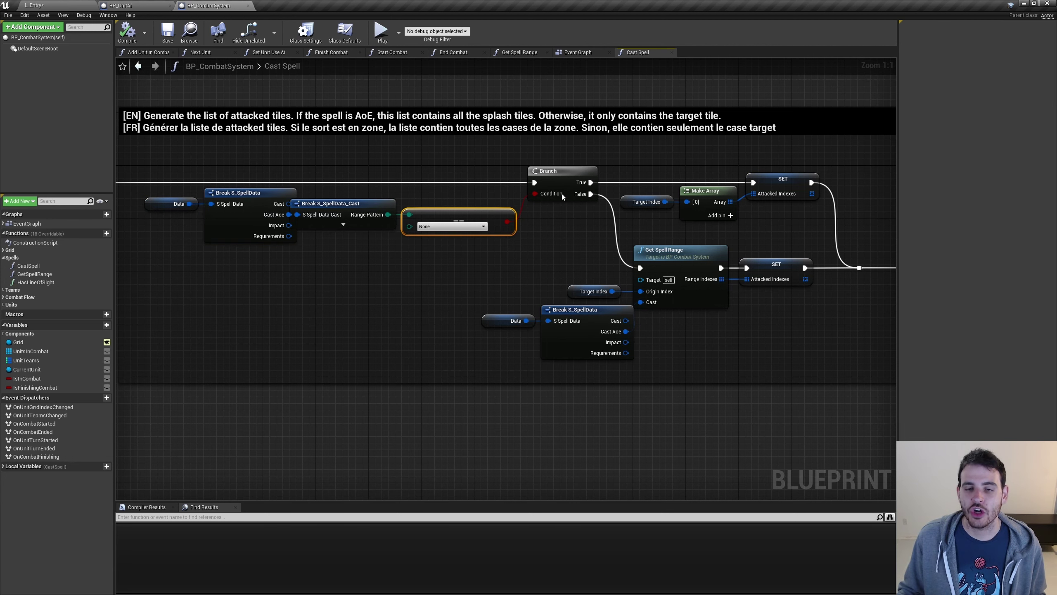
drag(479, 244, 712, 361)
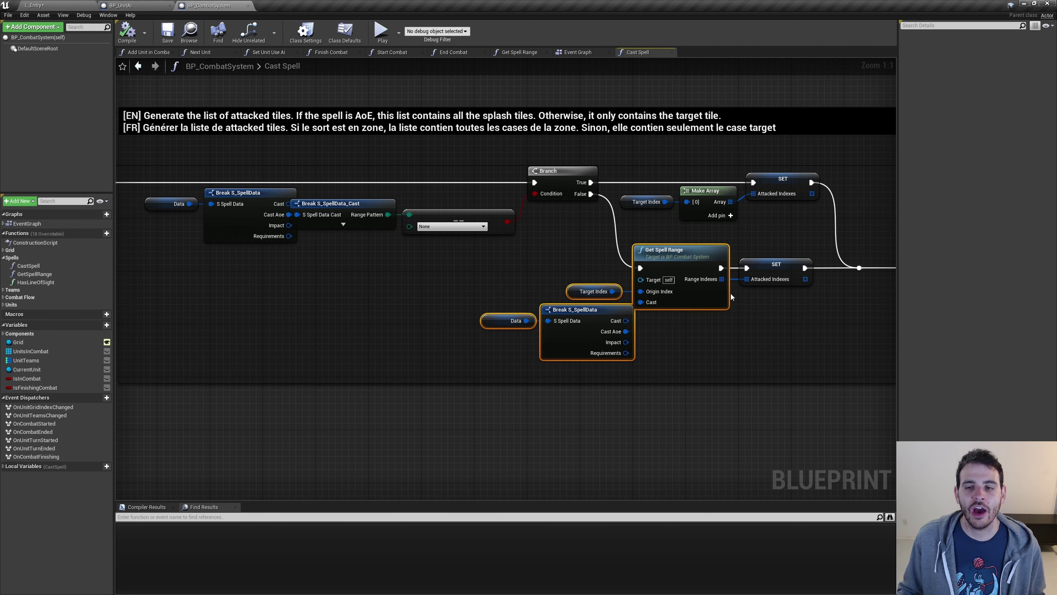
click(775, 279)
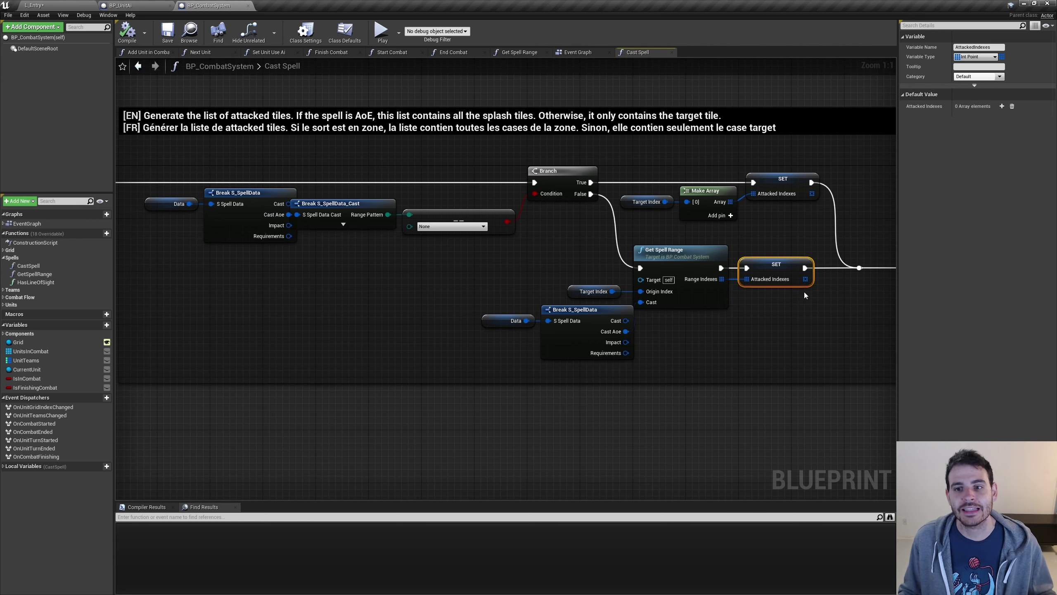
scroll(790, 291, down, 2)
drag(831, 309, 298, 194)
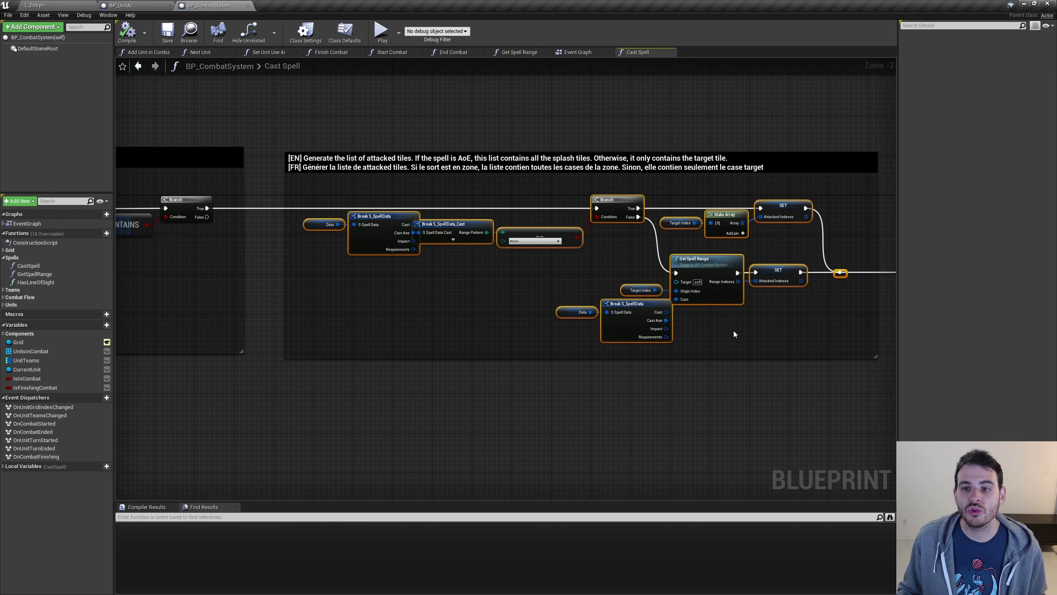
right_drag(506, 241, 456, 235)
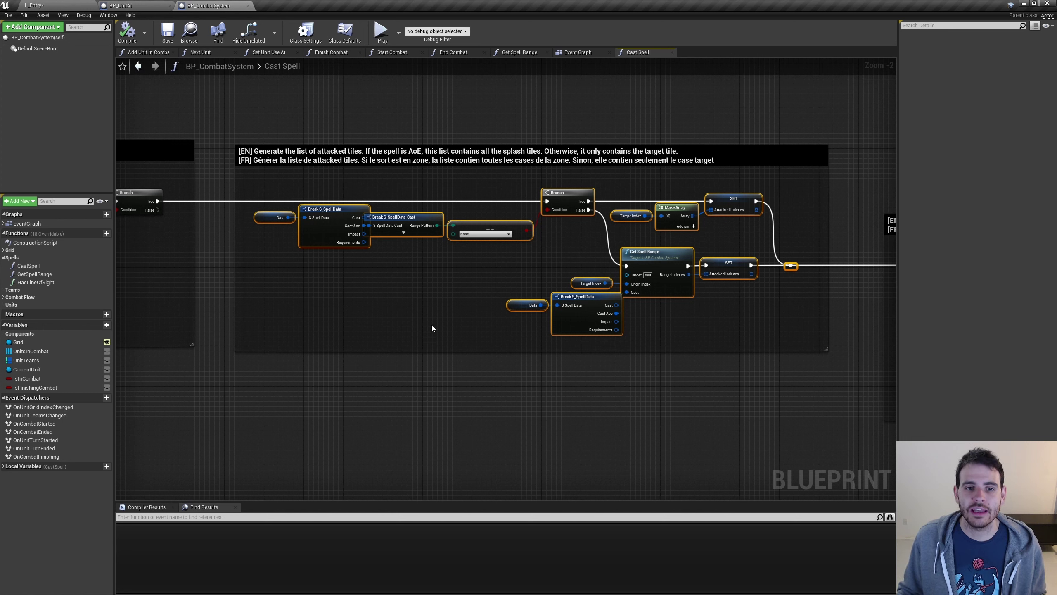
drag(224, 120, 826, 358)
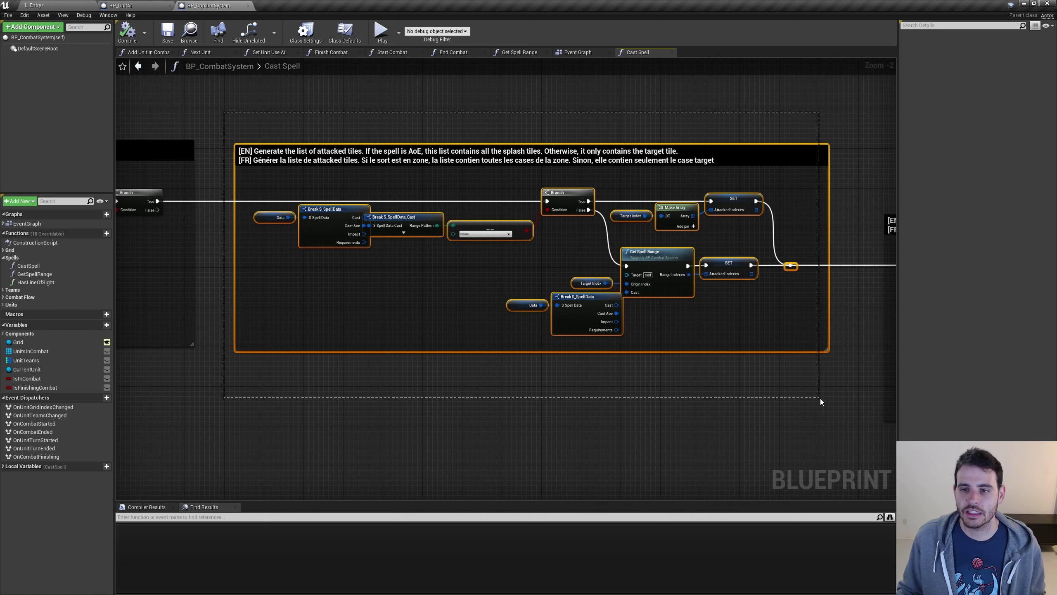
Step: Collapse the selected nodes into a new function named GetAttackedIndexes
right_click(722, 265)
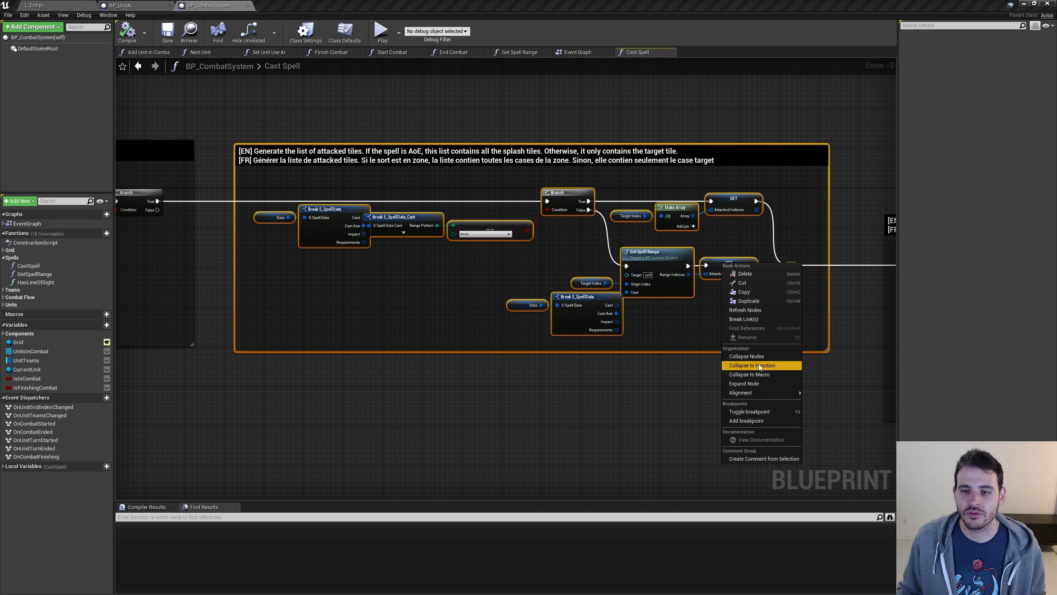
click(754, 365)
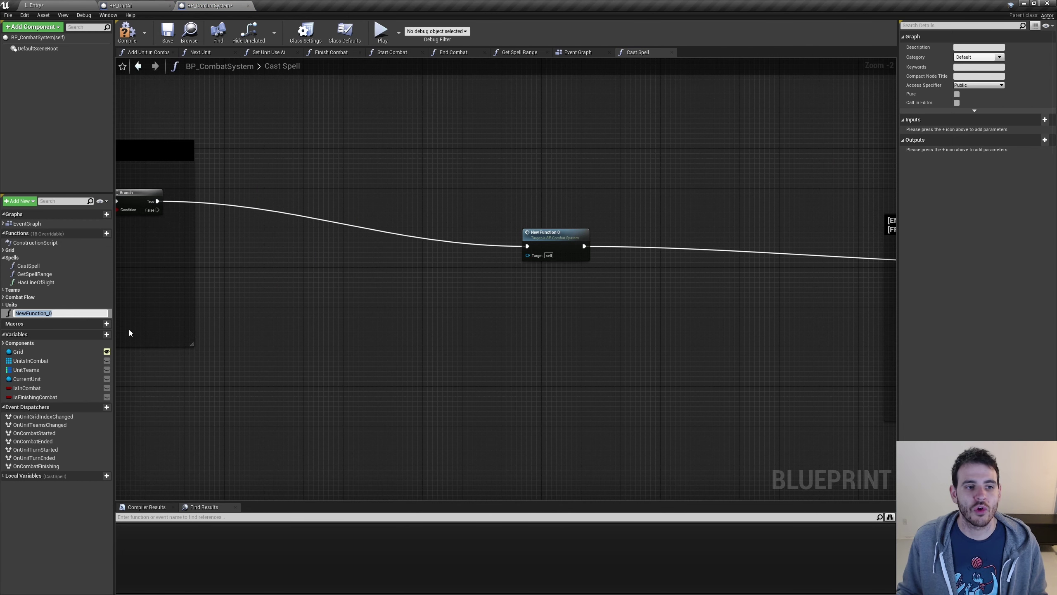
text(GetAttackedIndexes)
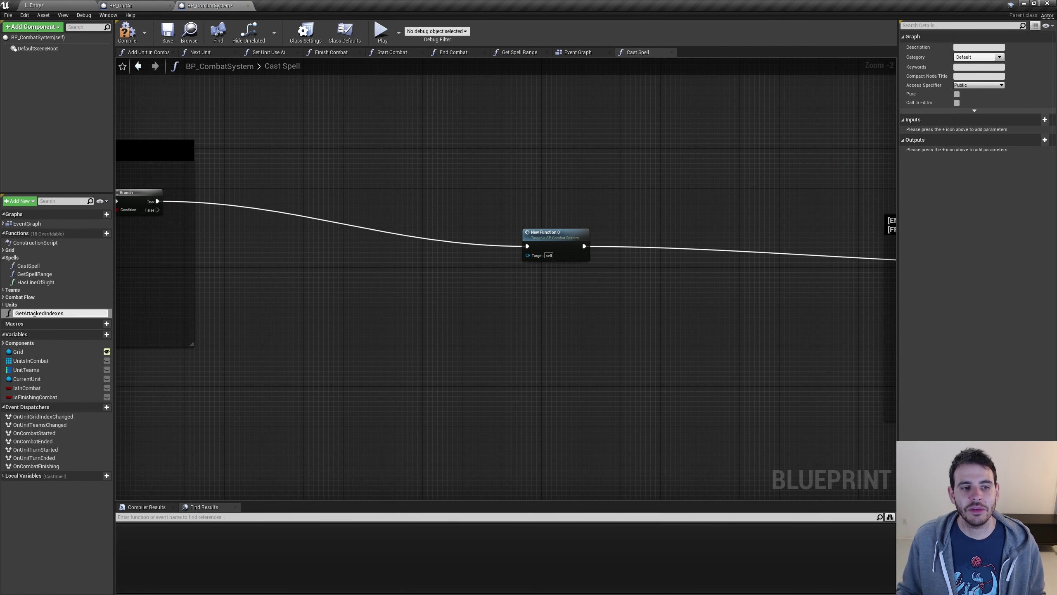
key(Return)
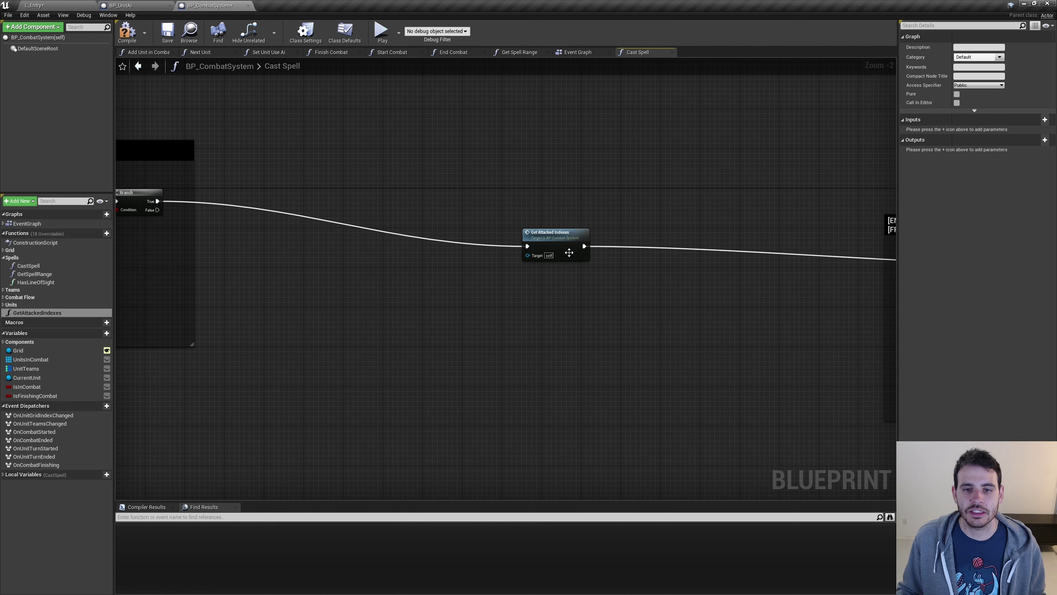
drag(569, 252, 444, 208)
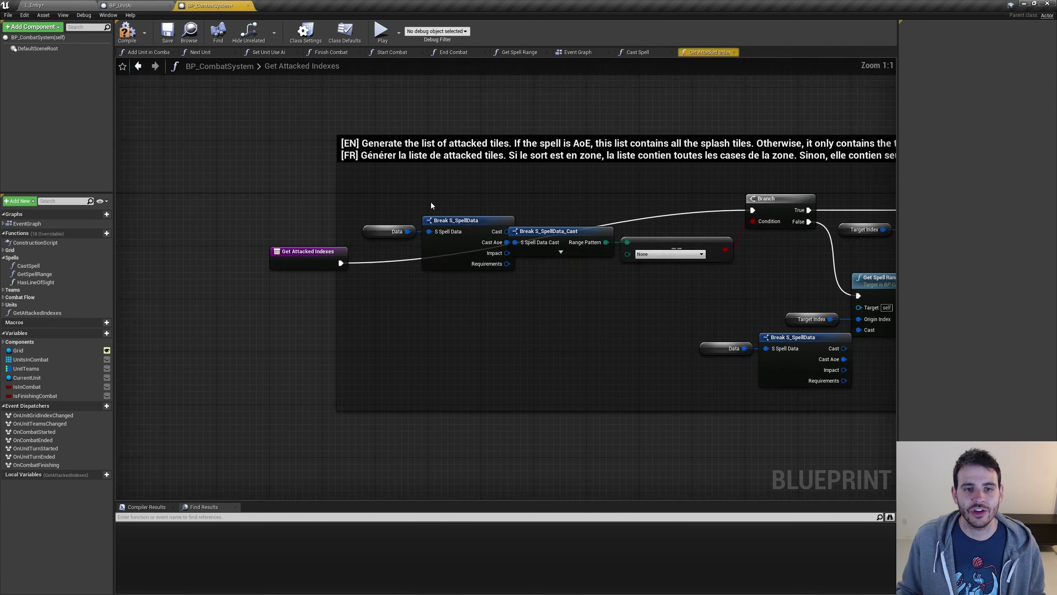
Step: Inside GetAttackedIndexes, drag the spell data pin onto the entry node to add an S_SpellData input
double_click(433, 211)
right_drag(634, 333, 598, 308)
drag(813, 401, 208, 212)
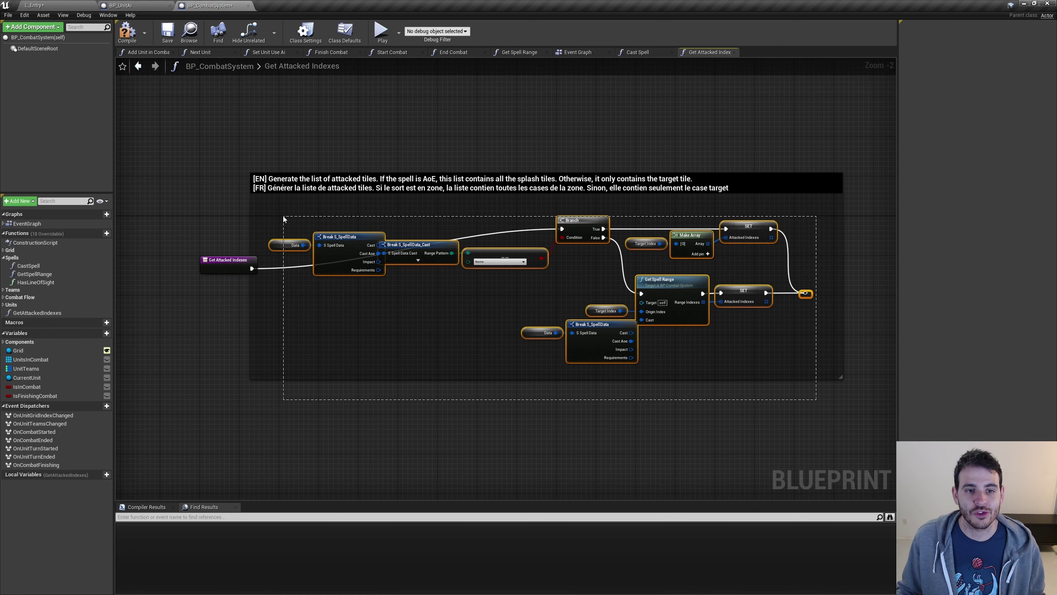
click(561, 275)
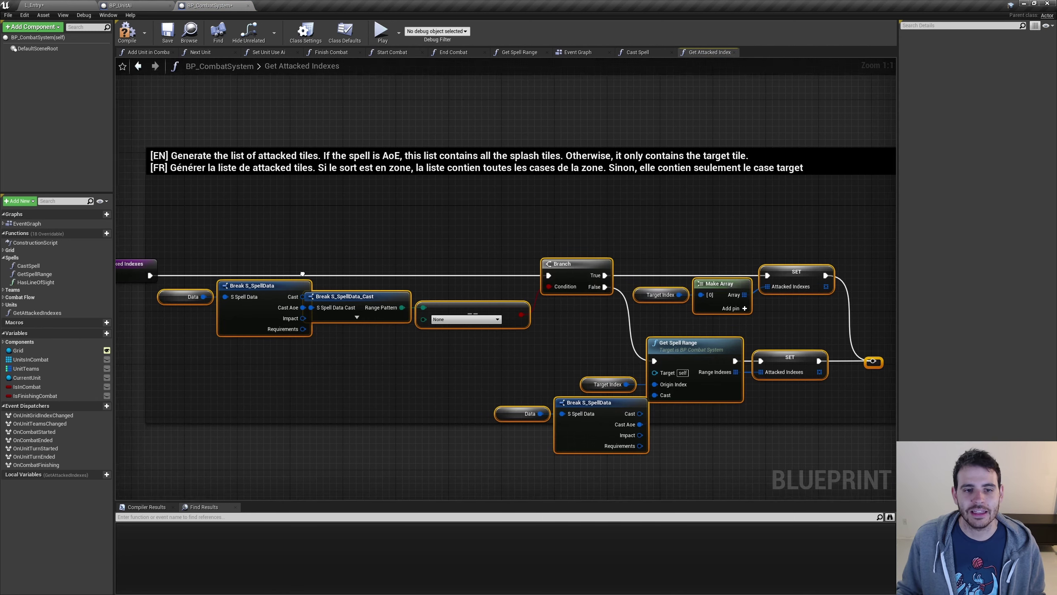
right_drag(172, 250, 304, 274)
drag(391, 273, 302, 267)
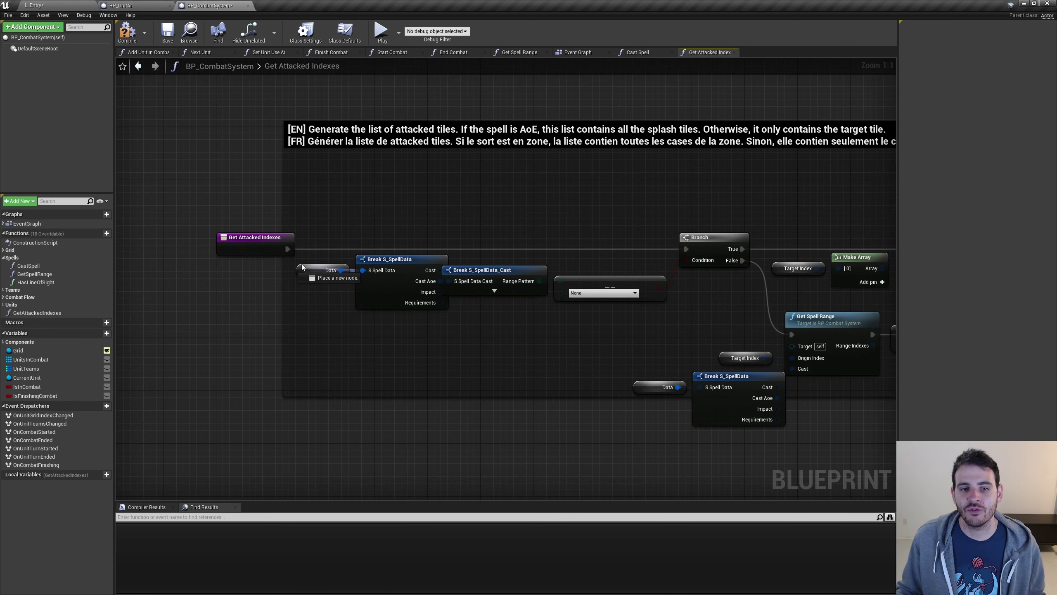
click(250, 246)
Step: Wire the entry's spell data into the Break node and delete the duplicate Data and Break nodes
right_drag(347, 316, 292, 294)
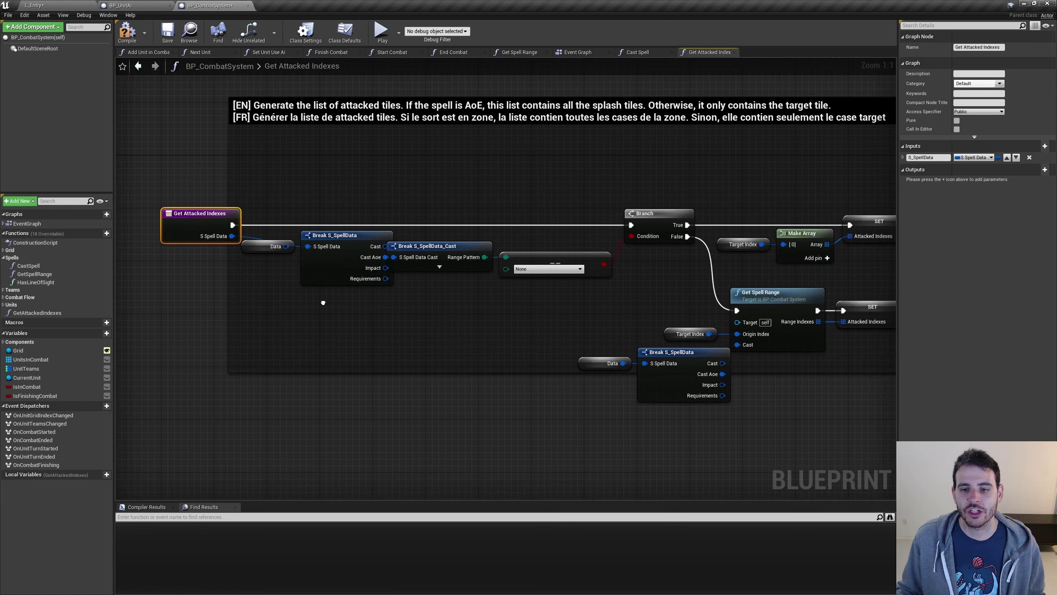
click(267, 245)
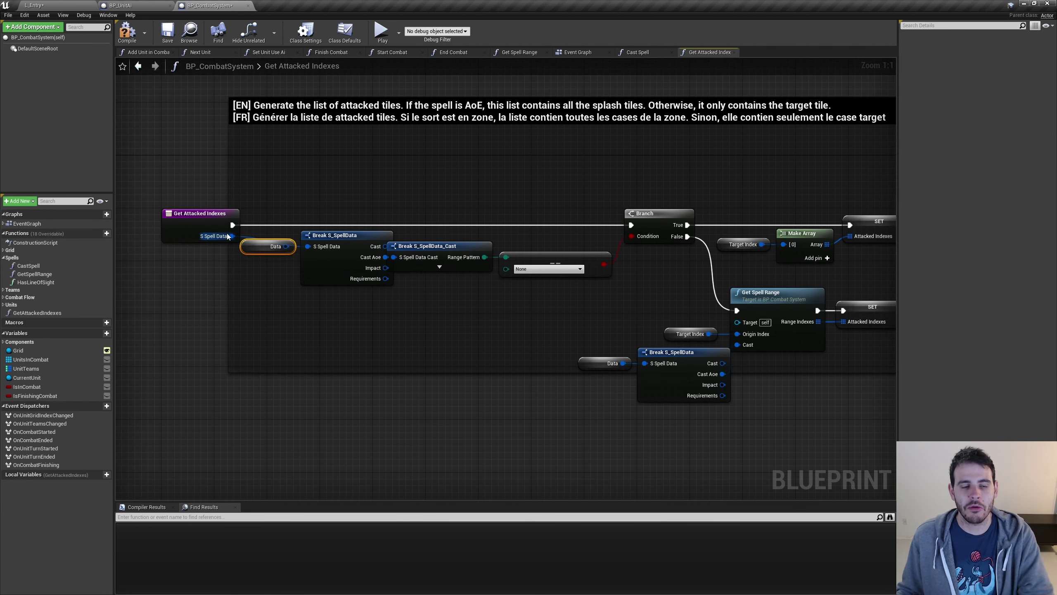
drag(529, 375, 733, 367)
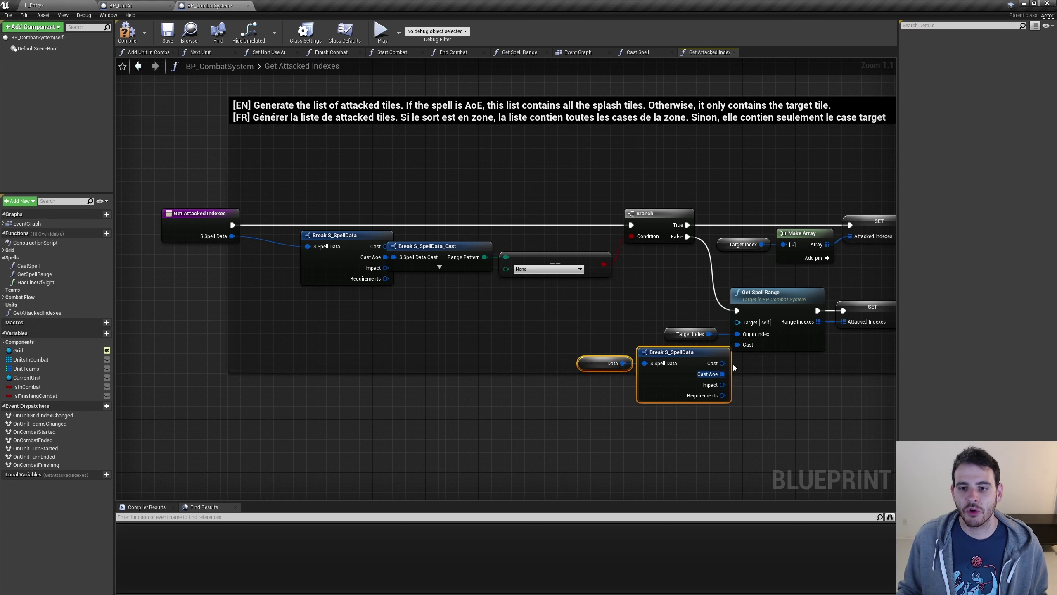
mouse_move(349, 244)
mouse_down()
mouse_move(341, 288)
mouse_move(790, 336)
mouse_move(738, 344)
mouse_up()
drag(618, 422, 649, 362)
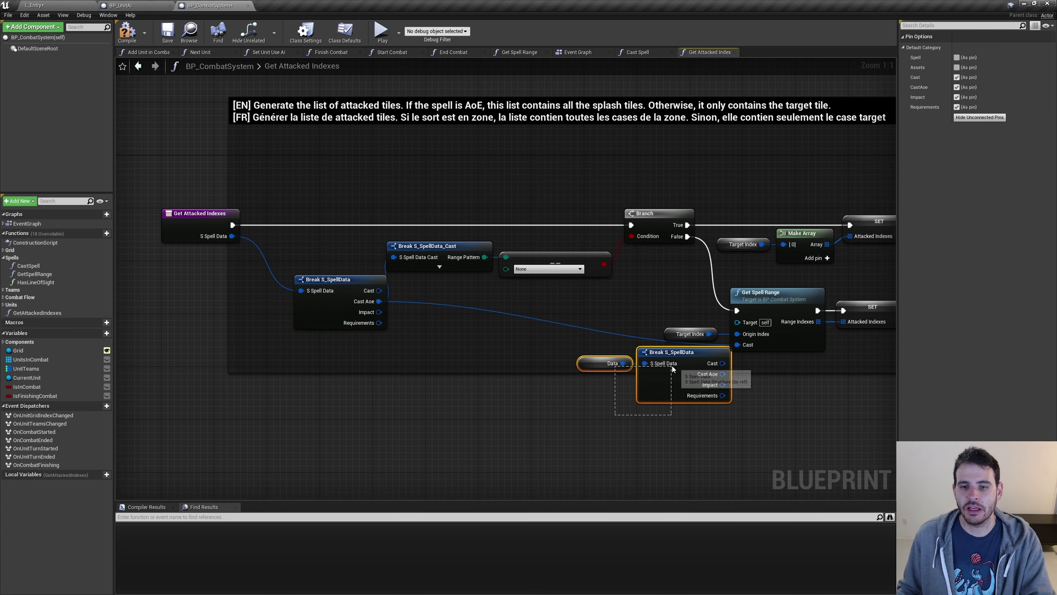
key(Delete)
mouse_move(324, 312)
mouse_down()
mouse_move(297, 330)
mouse_move(325, 327)
mouse_up()
click(979, 116)
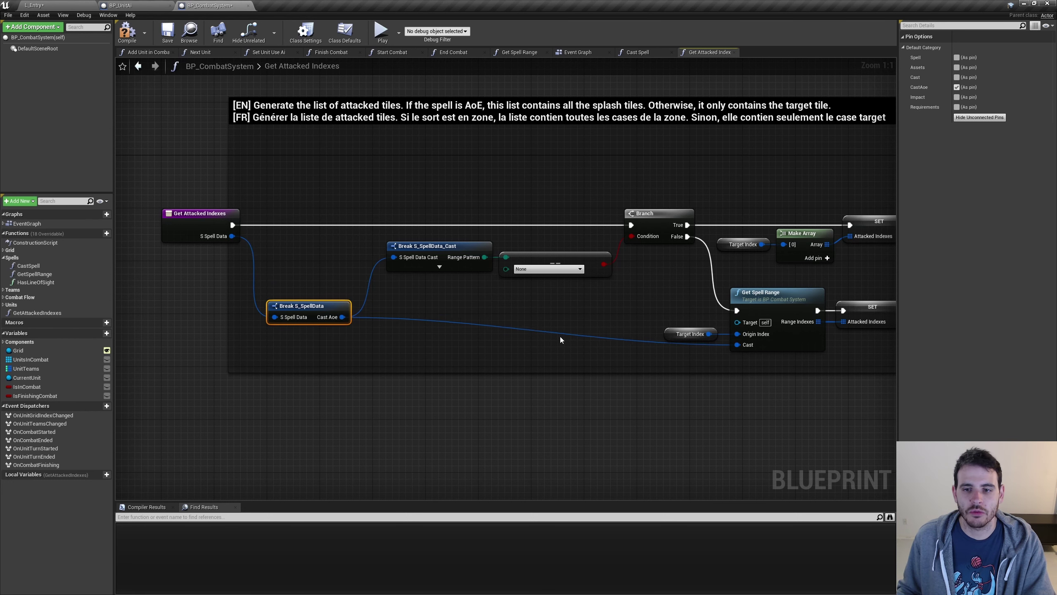
click(567, 309)
right_drag(571, 310, 535, 299)
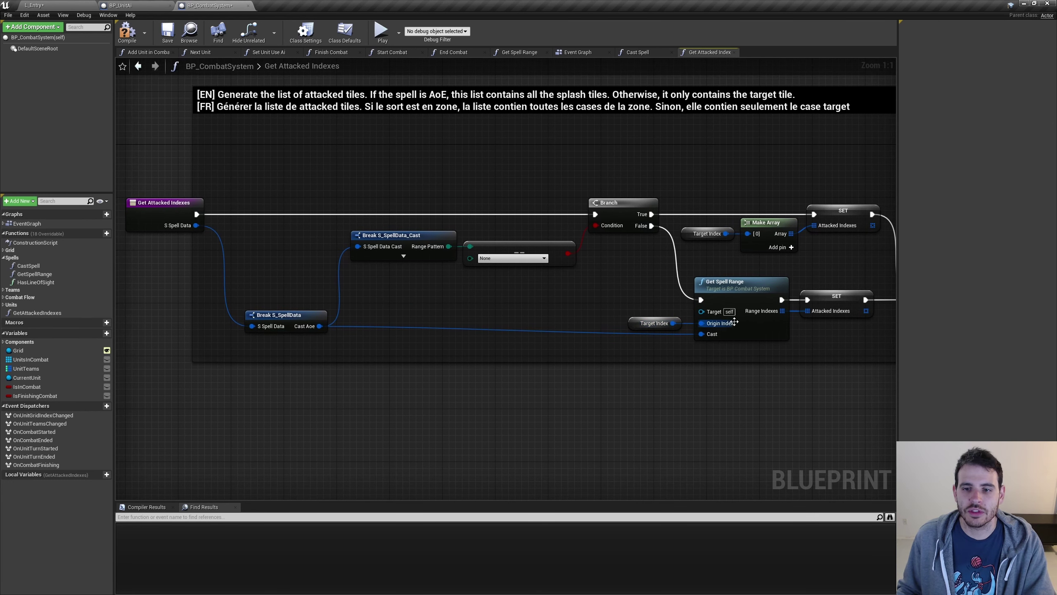
Step: Add a target index input wired to Make Array and delete both Target Index getters
drag(748, 234, 183, 207)
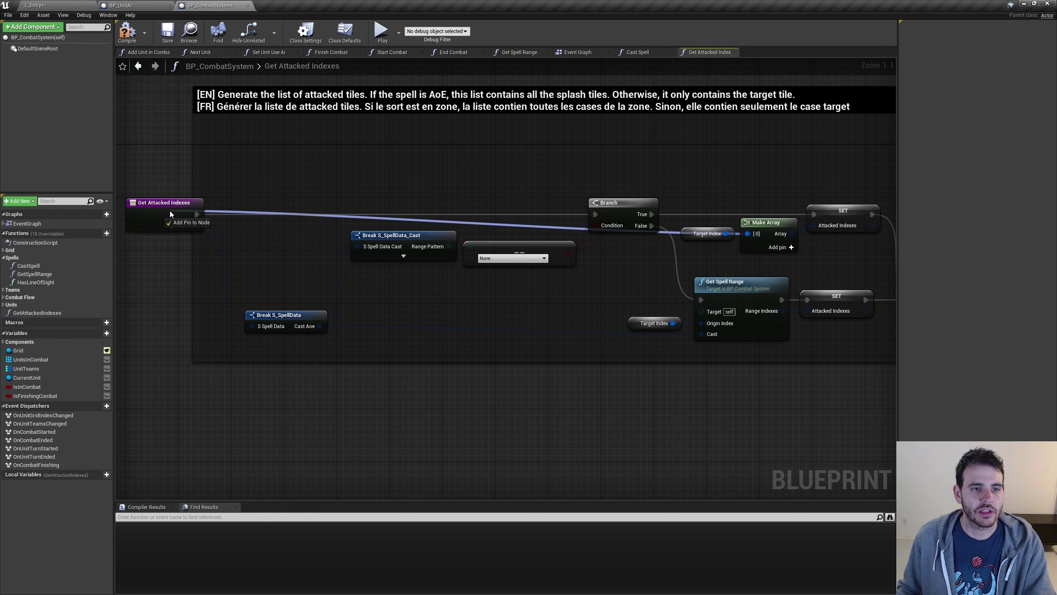
click(183, 207)
click(707, 234)
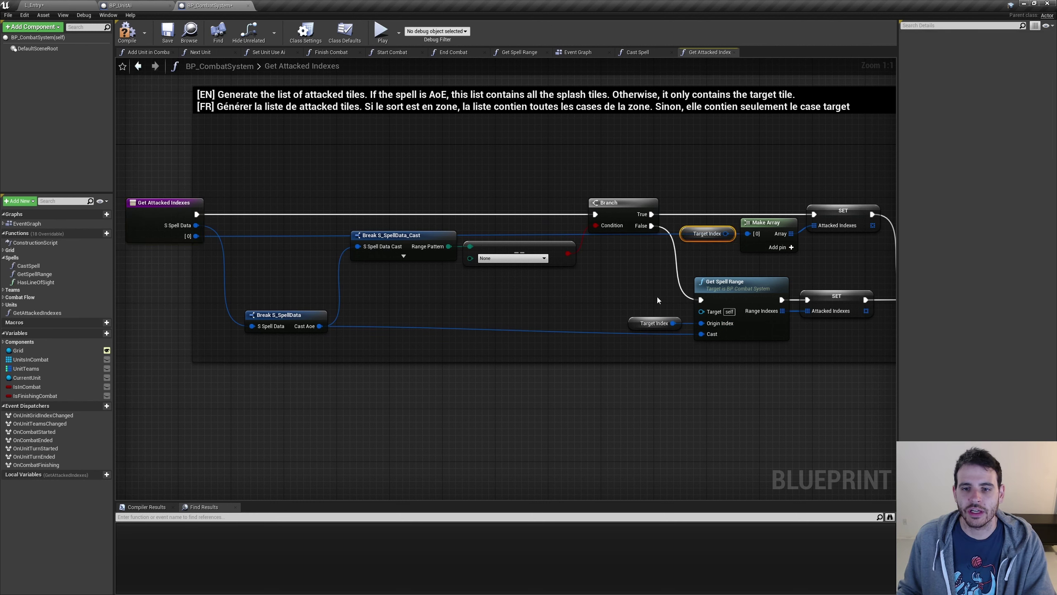
key(Delete)
click(654, 324)
key(Delete)
Step: Delete both SET Attacked Indexes nodes along with the reroute node
click(816, 311)
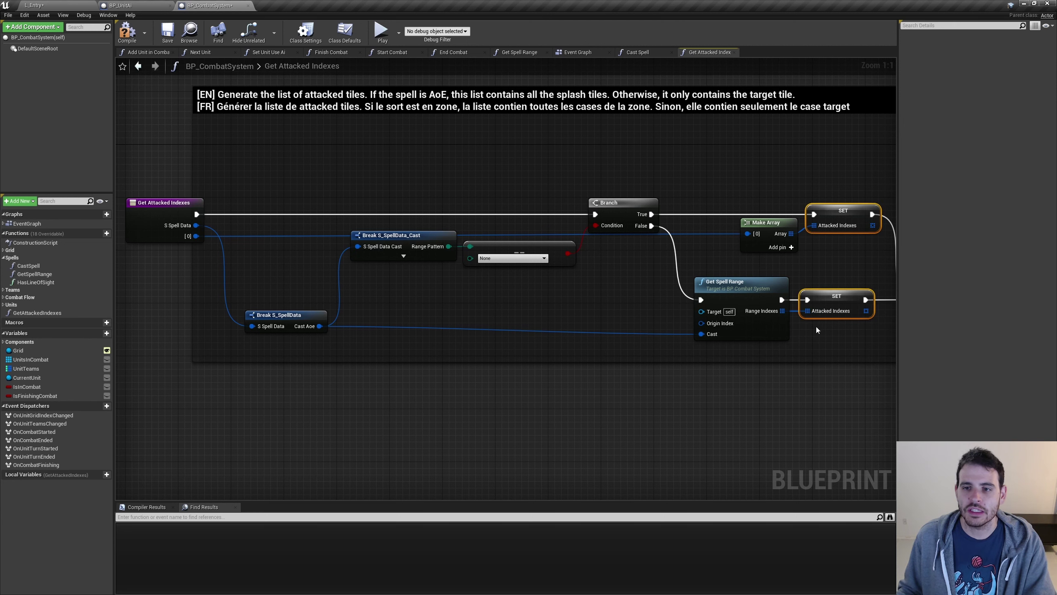
ctrl+click(831, 226)
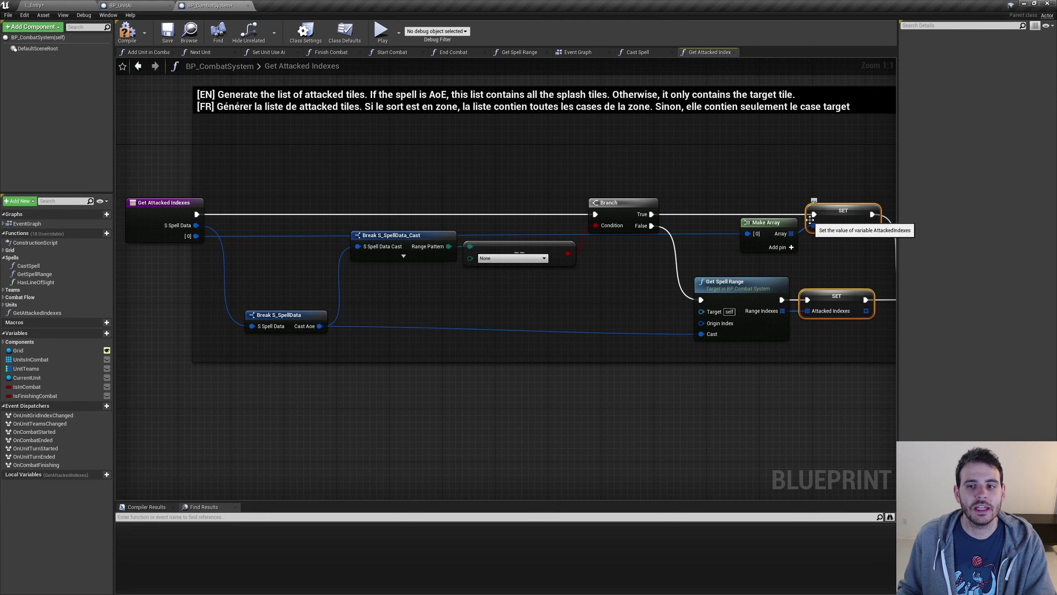
right_drag(842, 169, 792, 171)
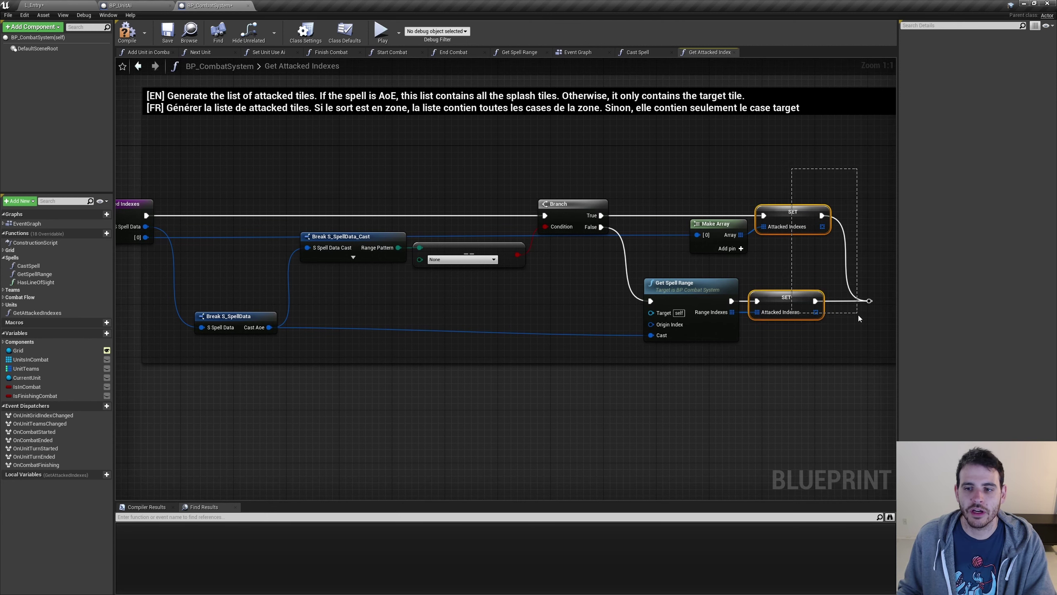
drag(791, 171, 879, 329)
key(Delete)
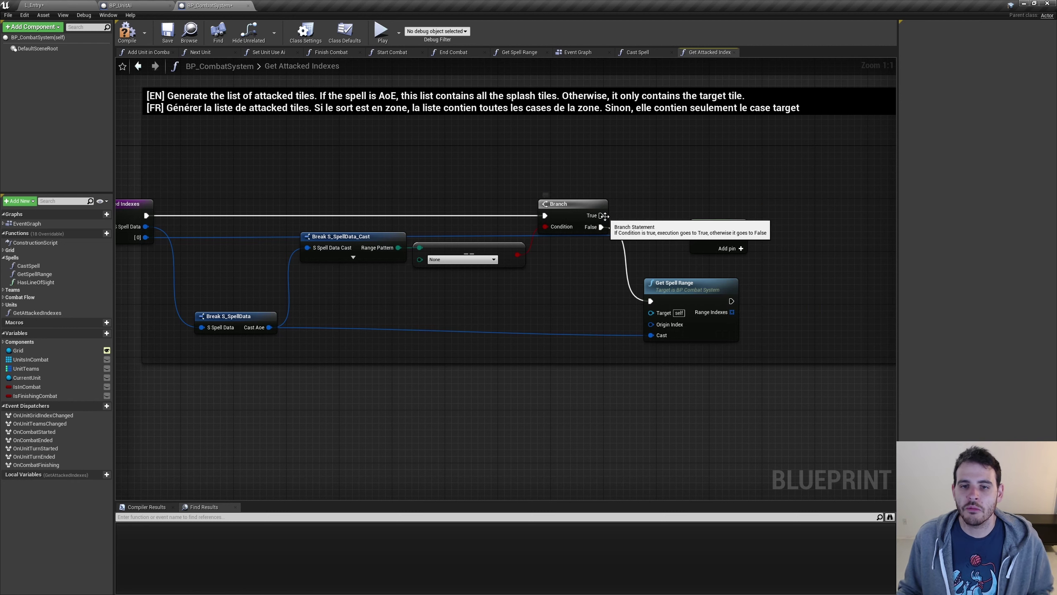
Step: End the True branch with a Return Node fed by Make Array, and another after Get Spell Range
drag(601, 215, 781, 207)
text(return)
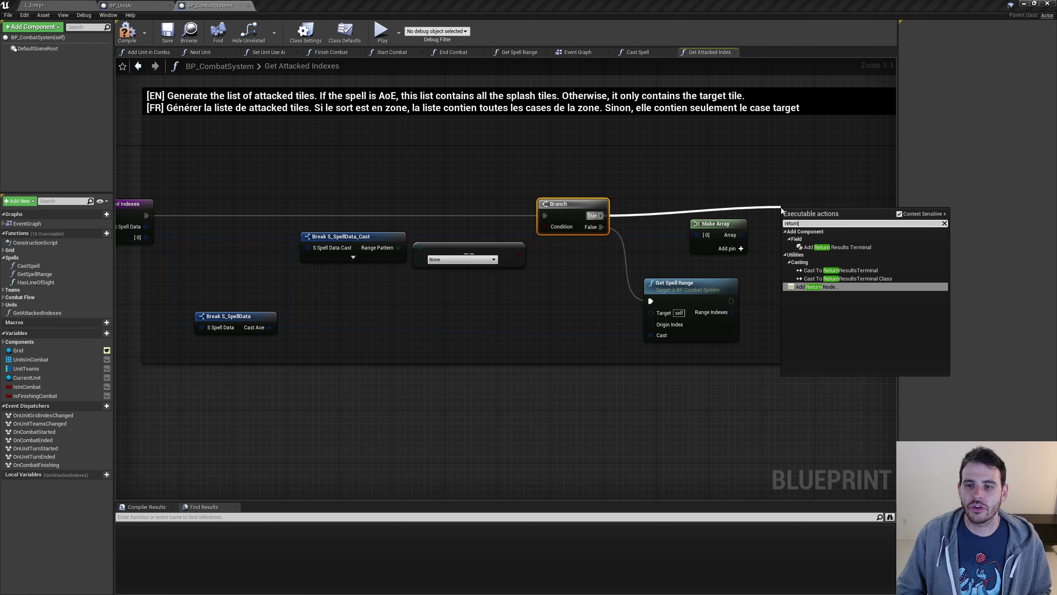
key(Return)
mouse_move(727, 234)
mouse_down()
mouse_move(791, 223)
mouse_move(783, 203)
mouse_up()
key(ctrl+c)
key(ctrl+v)
mouse_move(732, 300)
mouse_down()
mouse_move(770, 295)
mouse_move(733, 313)
mouse_up()
drag(791, 284, 784, 290)
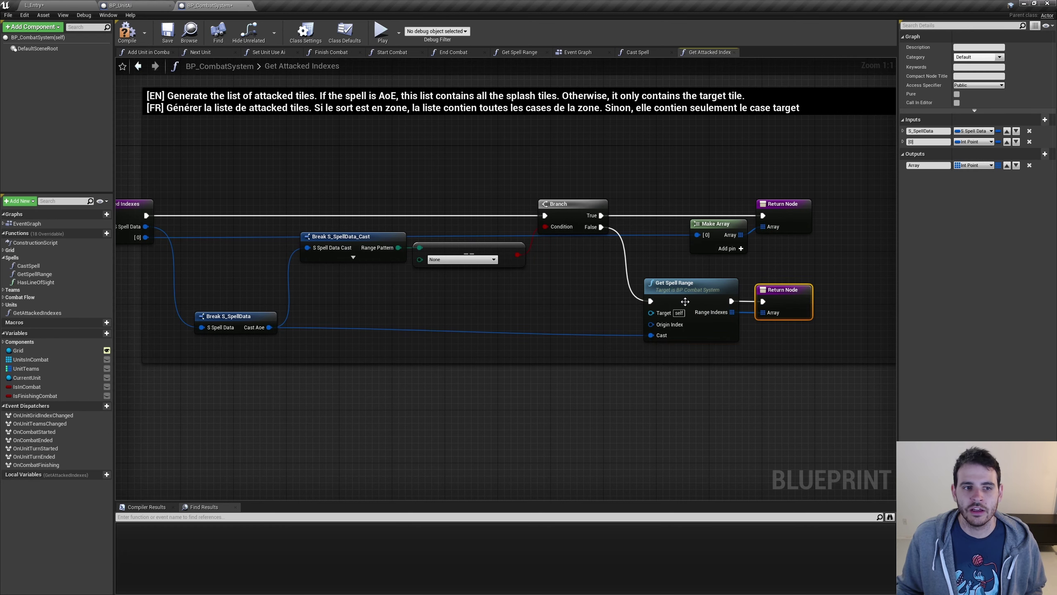
right_drag(518, 306, 559, 305)
Step: Rename the inputs to Spell and TargetIndex and the output to AttackedIndexes, then compile
click(166, 202)
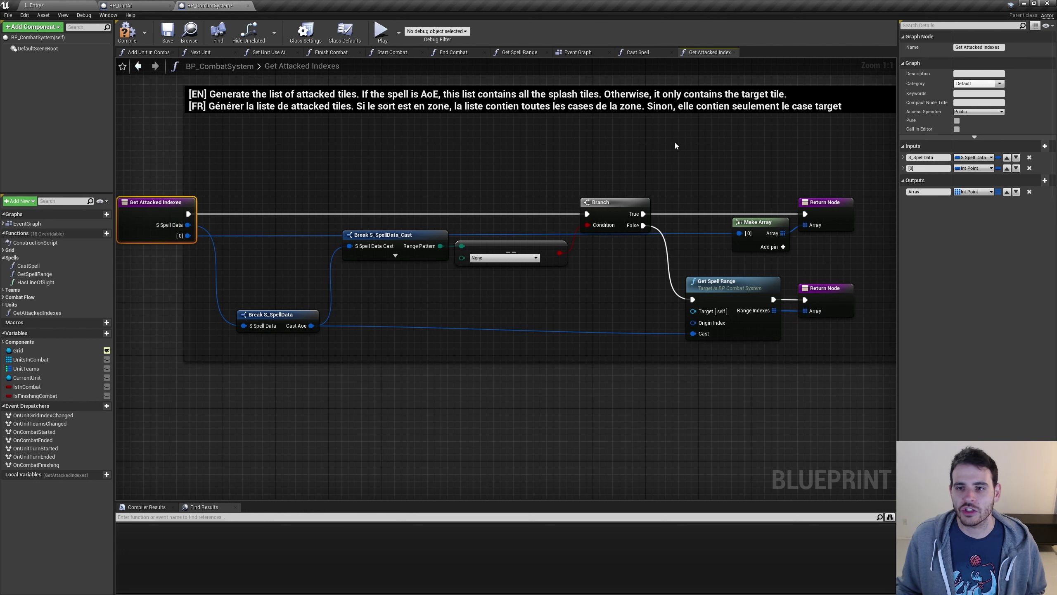
click(929, 157)
text(Spell)
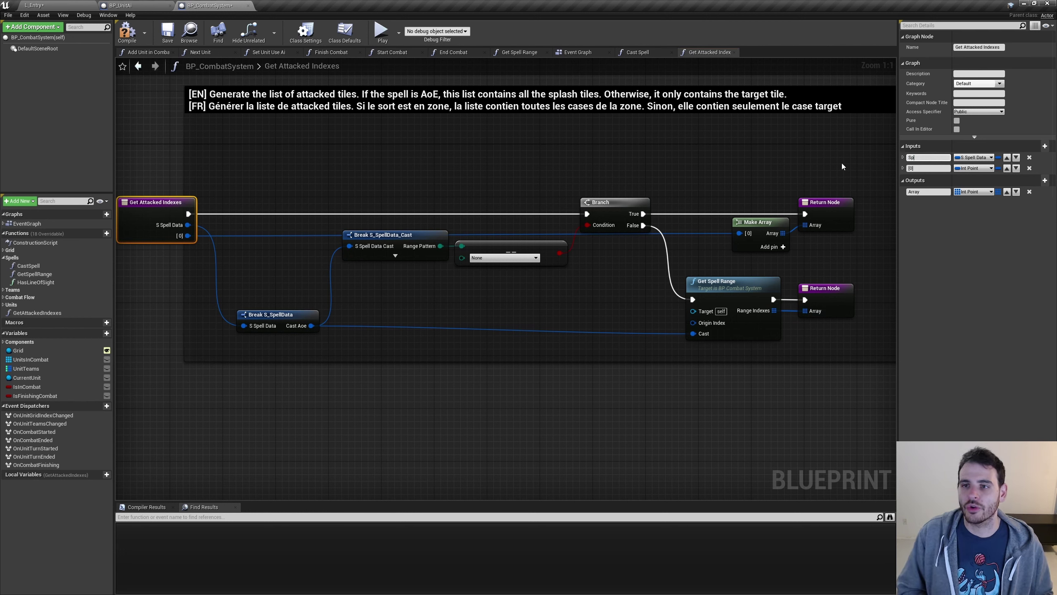
key(Return)
click(929, 168)
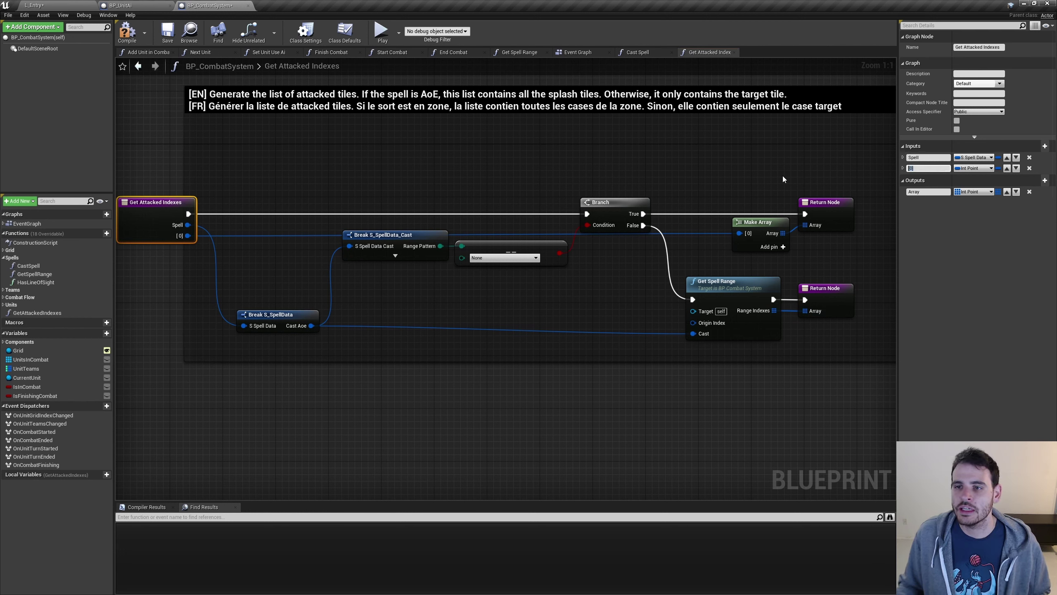
text(TargetIndex)
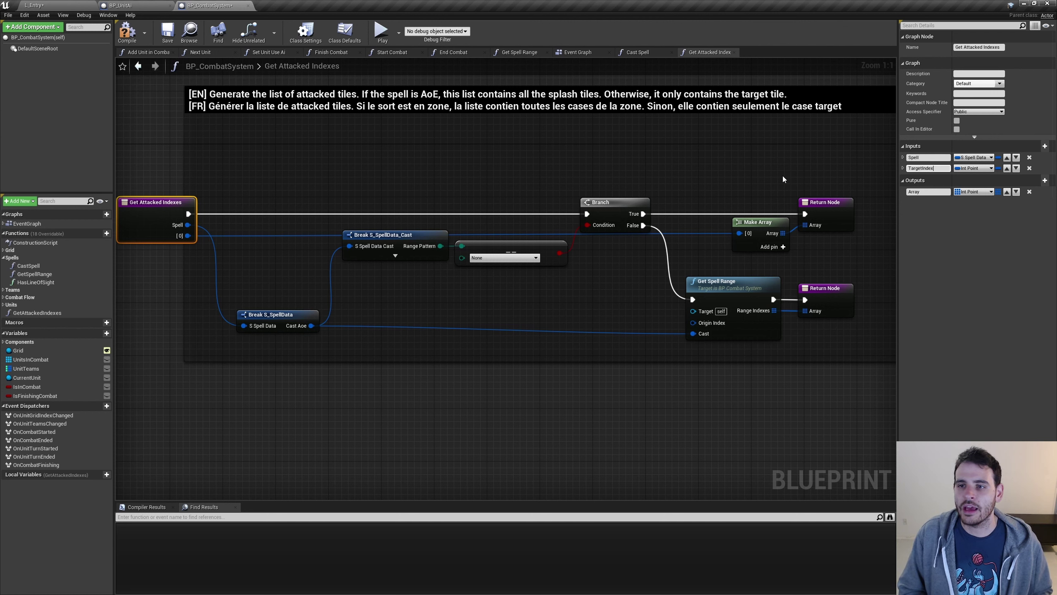
key(Return)
click(931, 194)
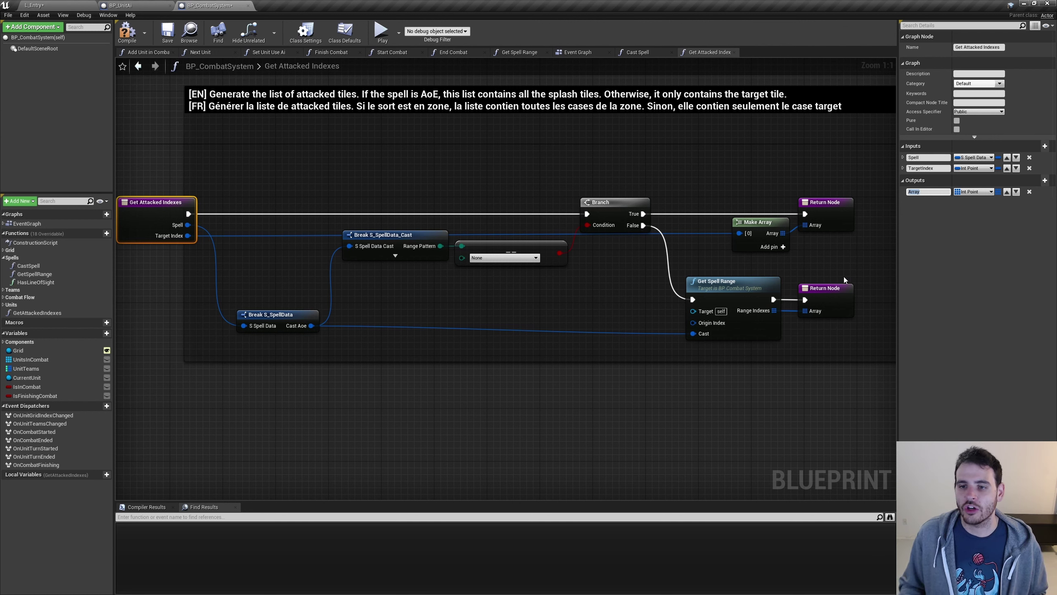
text(Atta)
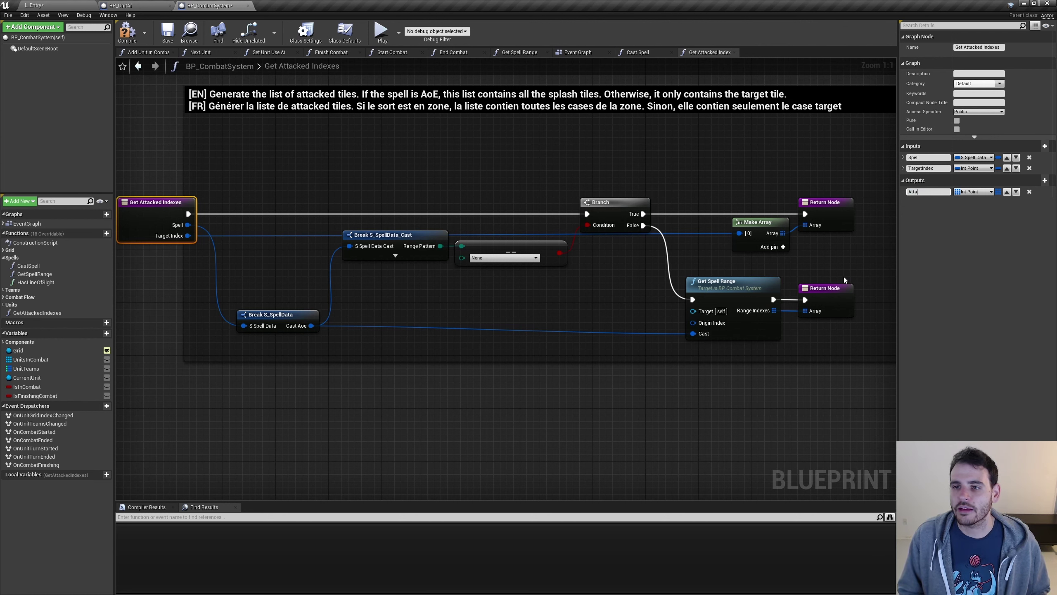
text(ckedIndexes)
key(Return)
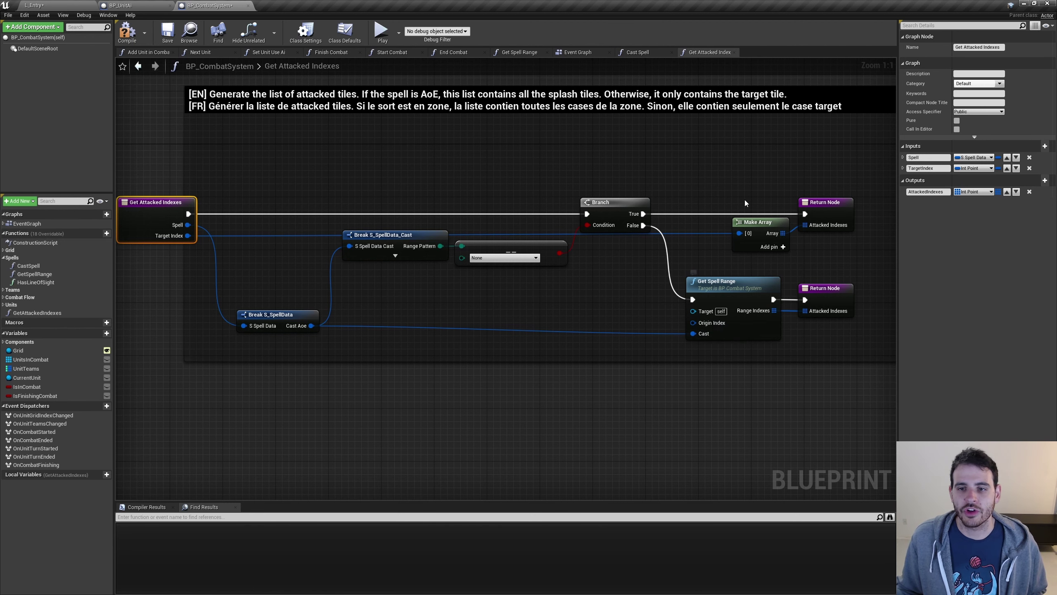
click(126, 31)
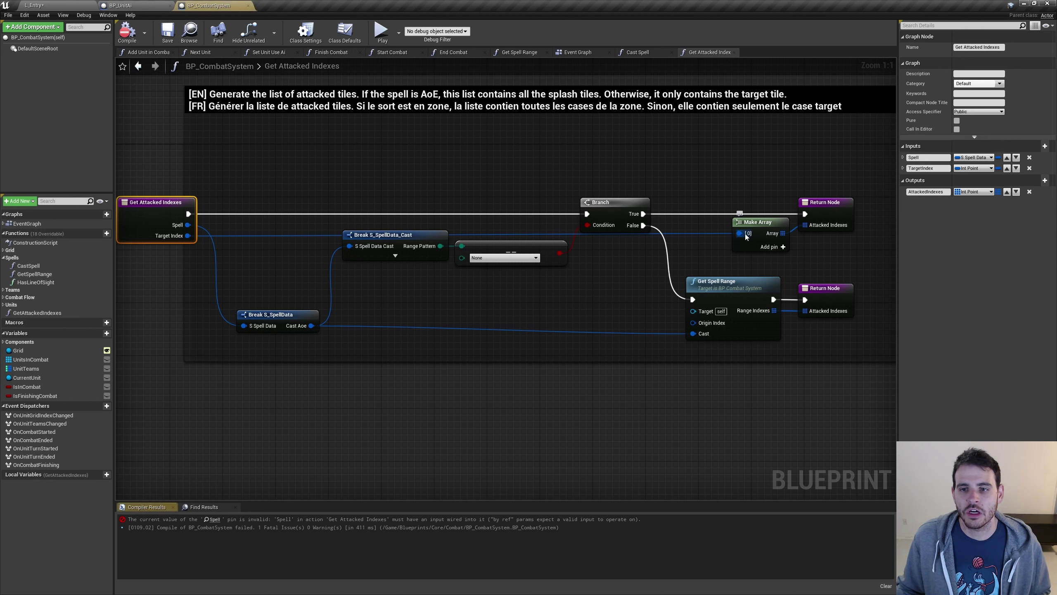
Step: Feed Target Index getters into Make Array and into Get Spell Range's Origin Index
drag(188, 235, 697, 238)
text(ge target)
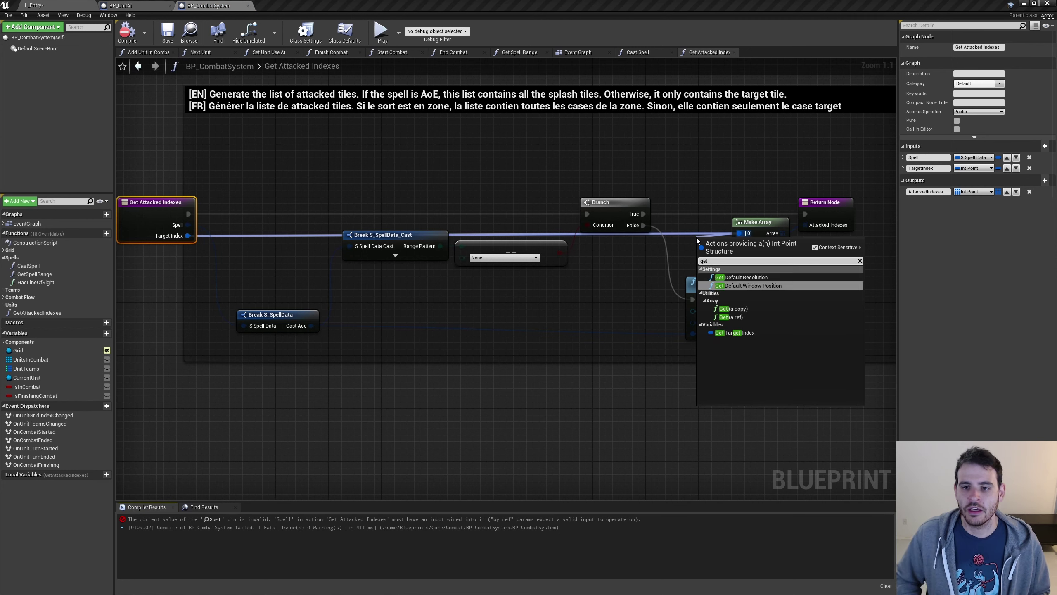
key(Return)
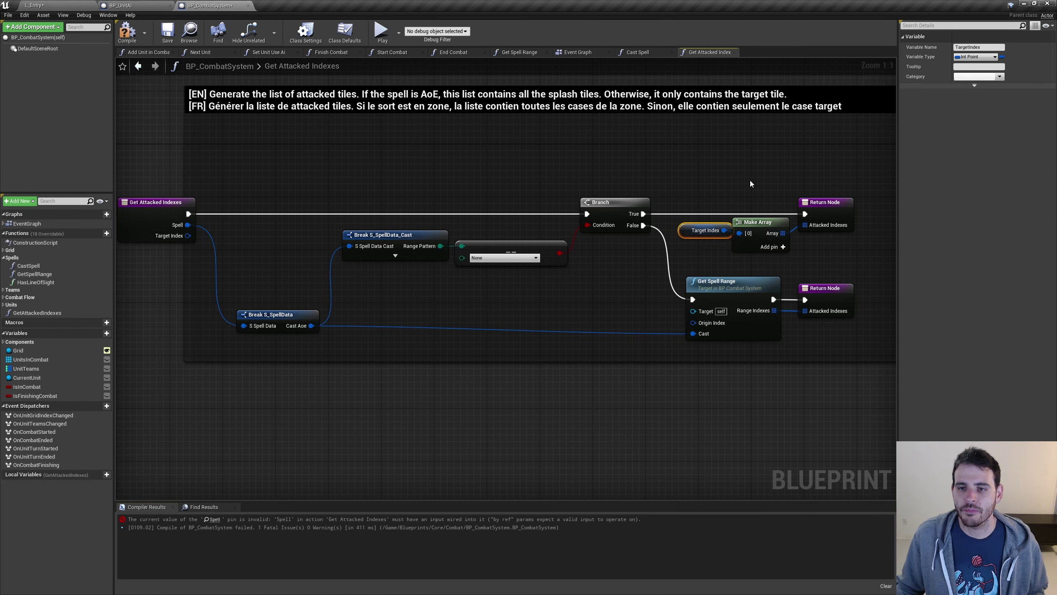
key(ctrl+c)
key(ctrl+v)
drag(651, 323, 693, 323)
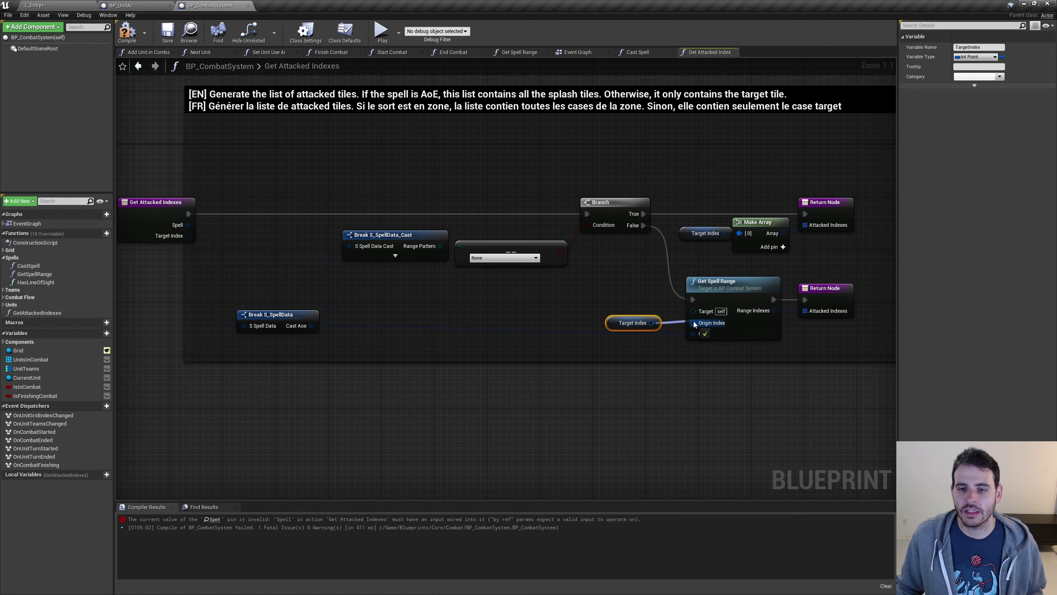
drag(627, 326, 639, 325)
drag(678, 292, 724, 380)
Step: Recompile the blueprint and jump to the failing Get Attacked Indexes call in Cast Spell
click(725, 381)
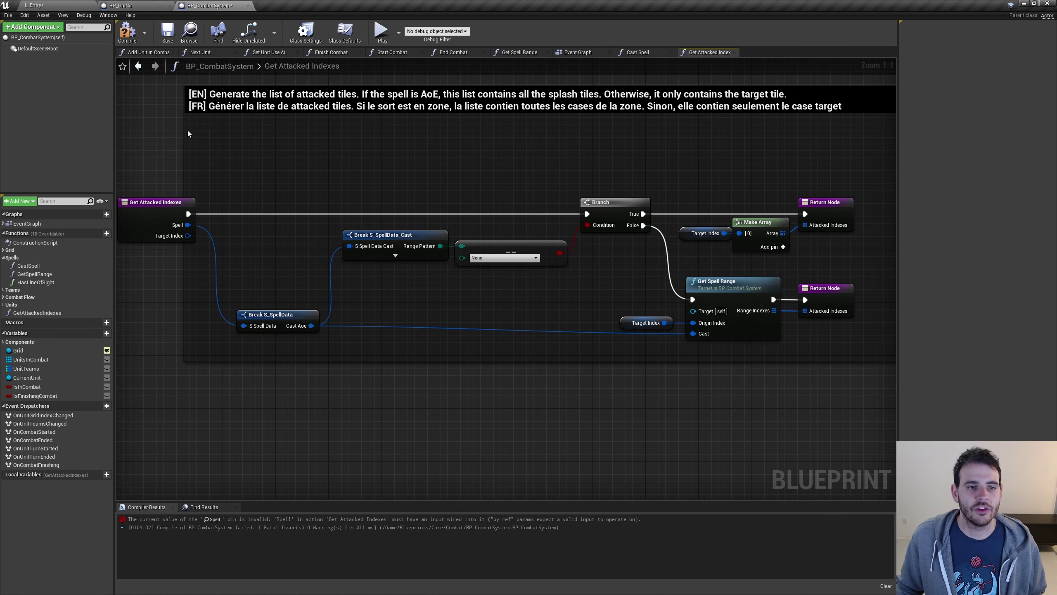
click(127, 32)
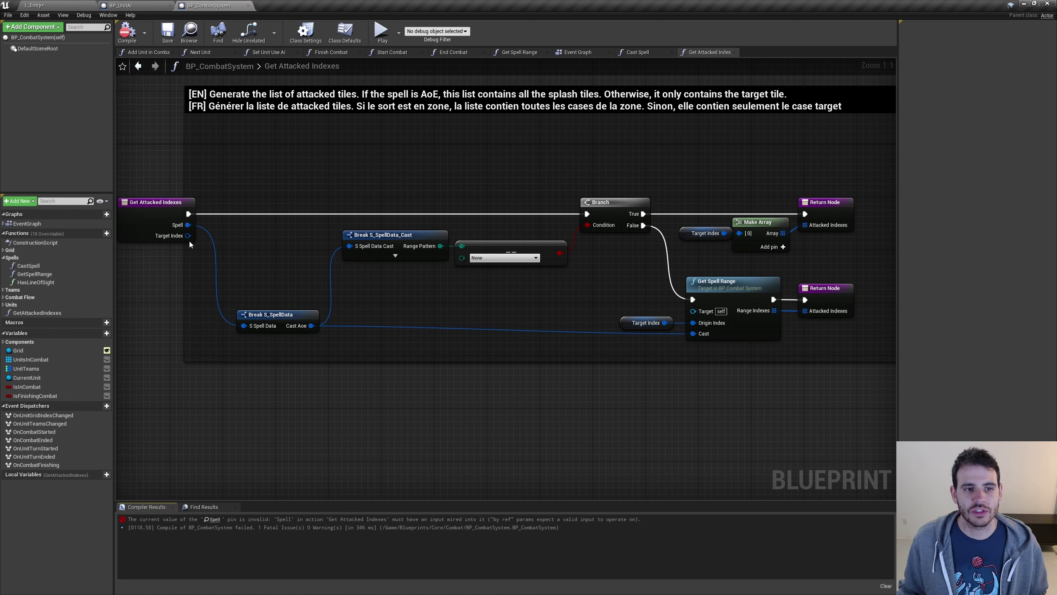
click(219, 521)
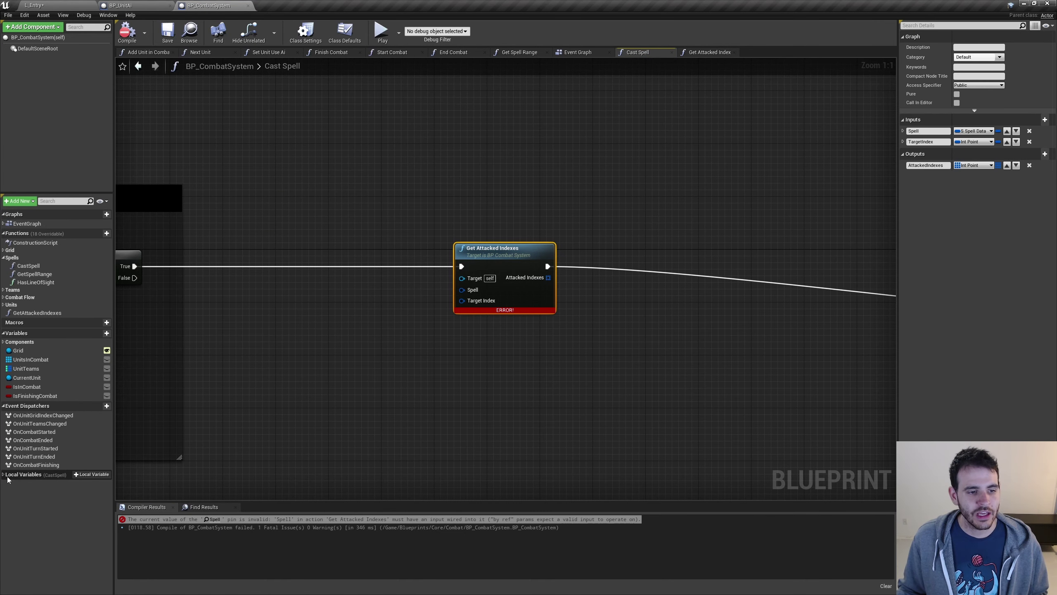
Step: Store Get Attacked Indexes' result in an AttackedIndexes setter run right after the call
click(35, 475)
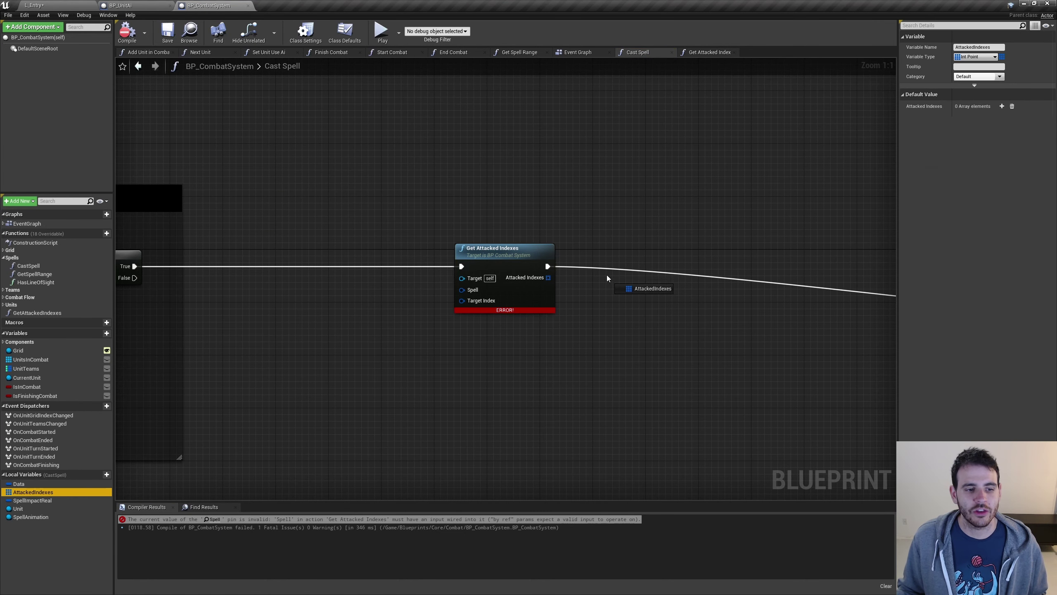
mouse_move(33, 492)
alt+mouse_down()
mouse_move(567, 251)
mouse_move(633, 259)
alt+mouse_up()
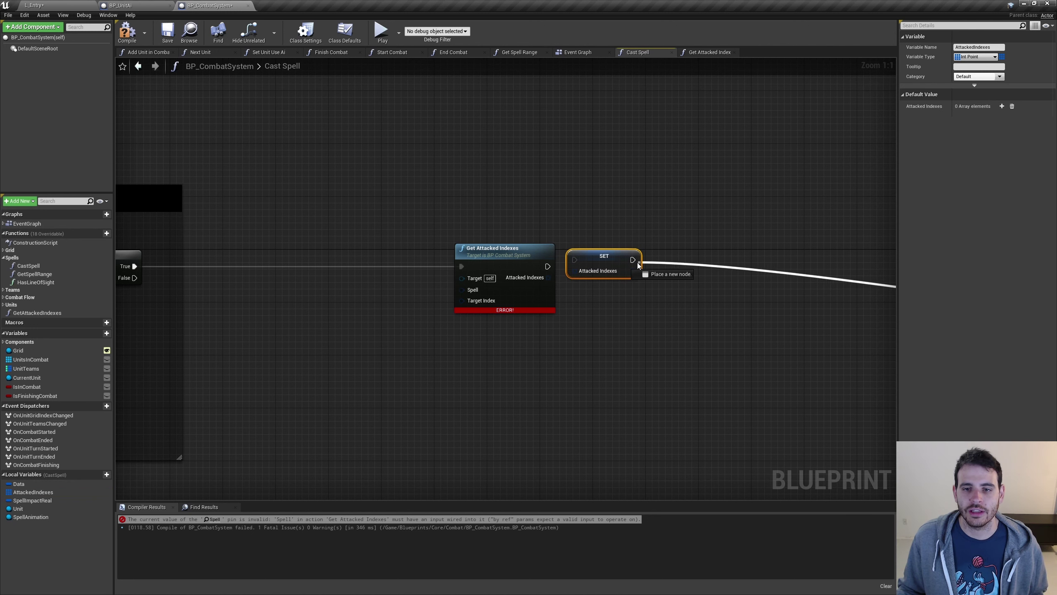
mouse_move(548, 266)
mouse_down()
mouse_move(574, 260)
mouse_move(574, 270)
mouse_up()
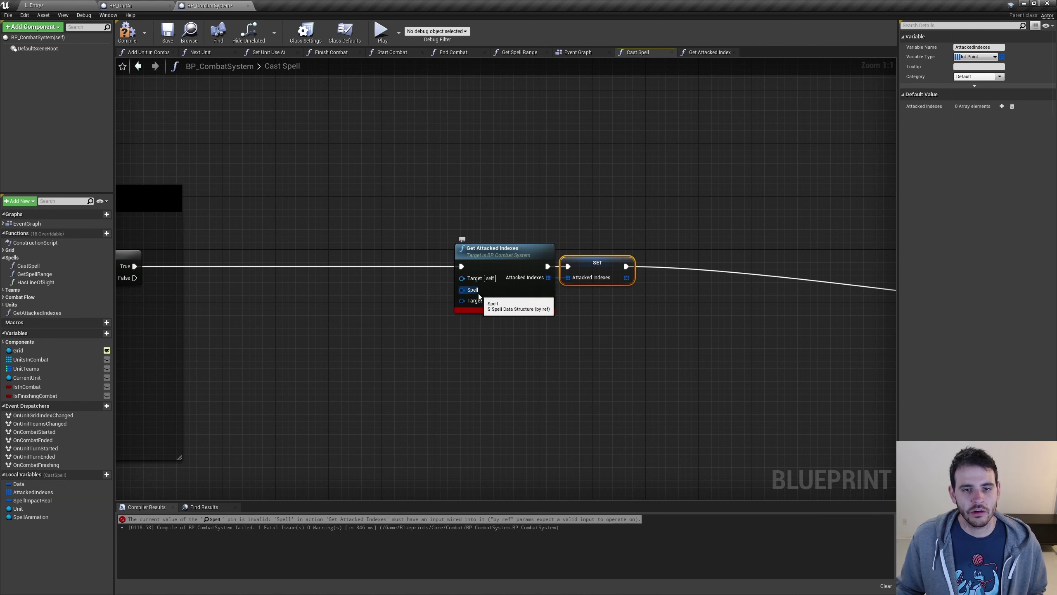
mouse_move(19, 484)
mouse_down()
mouse_move(511, 278)
mouse_move(402, 283)
mouse_move(462, 290)
mouse_move(409, 322)
mouse_up()
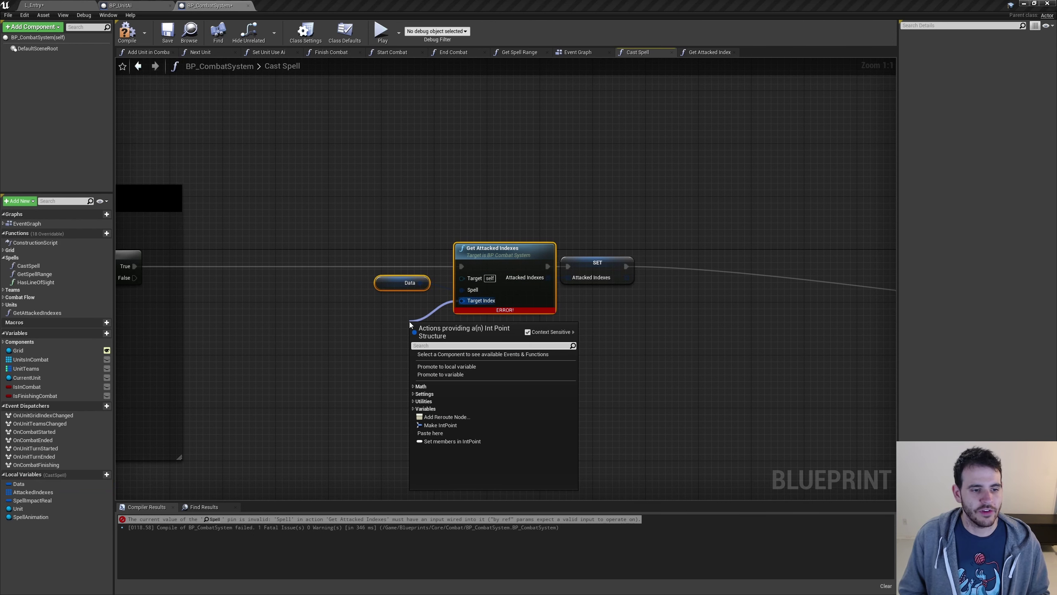
Step: Connect Data and Target Index getters to Get Attacked Indexes and align them
text(get)
key(Down)
key(Down)
key(Down)
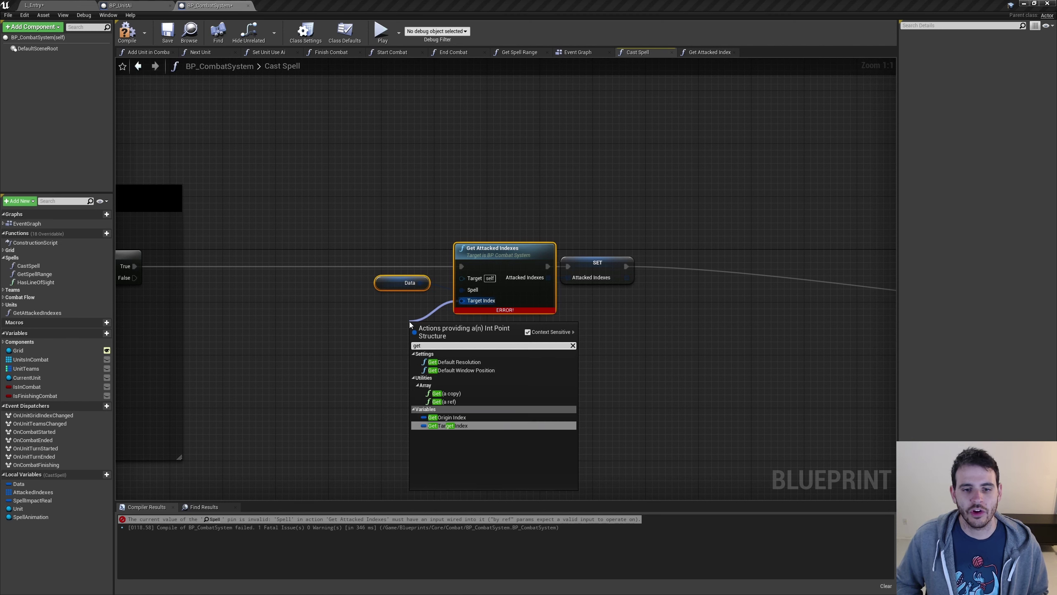
key(Return)
key(shift+d)
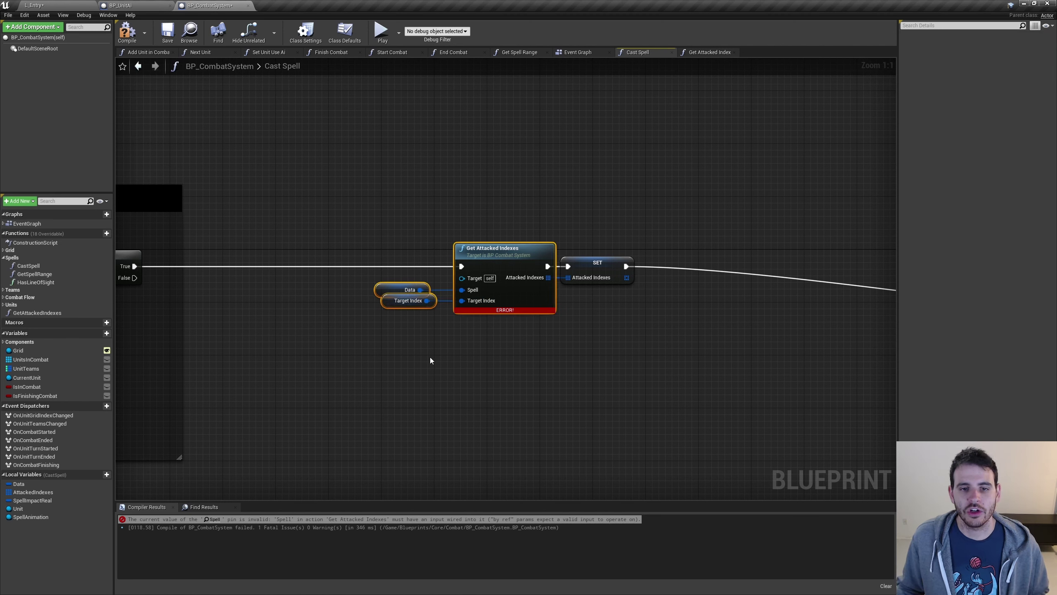
key(q)
drag(420, 310, 427, 310)
drag(376, 240, 640, 333)
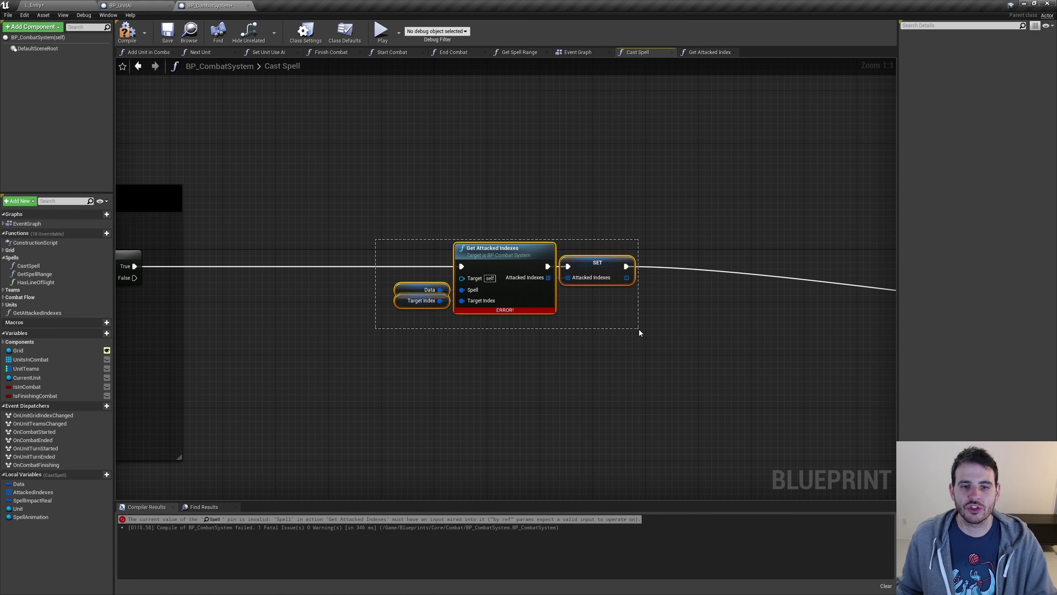
Step: Compile BP_CombatSystem without errors and switch to the BP_UnitAi blueprint
scroll(606, 321, down, 1)
scroll(606, 303, down, 3)
scroll(606, 298, down, 4)
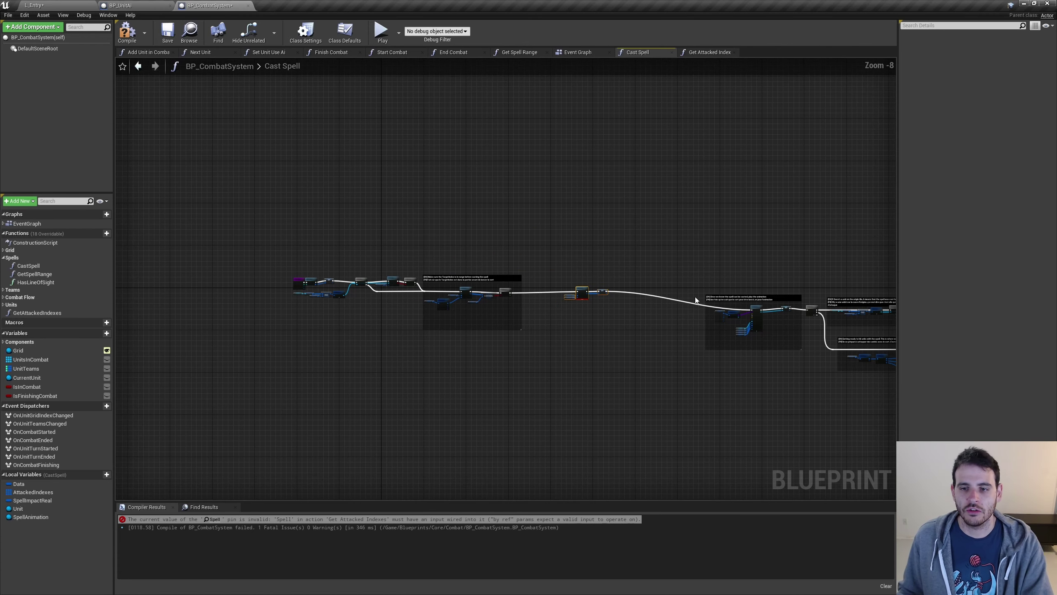
right_drag(656, 339, 549, 317)
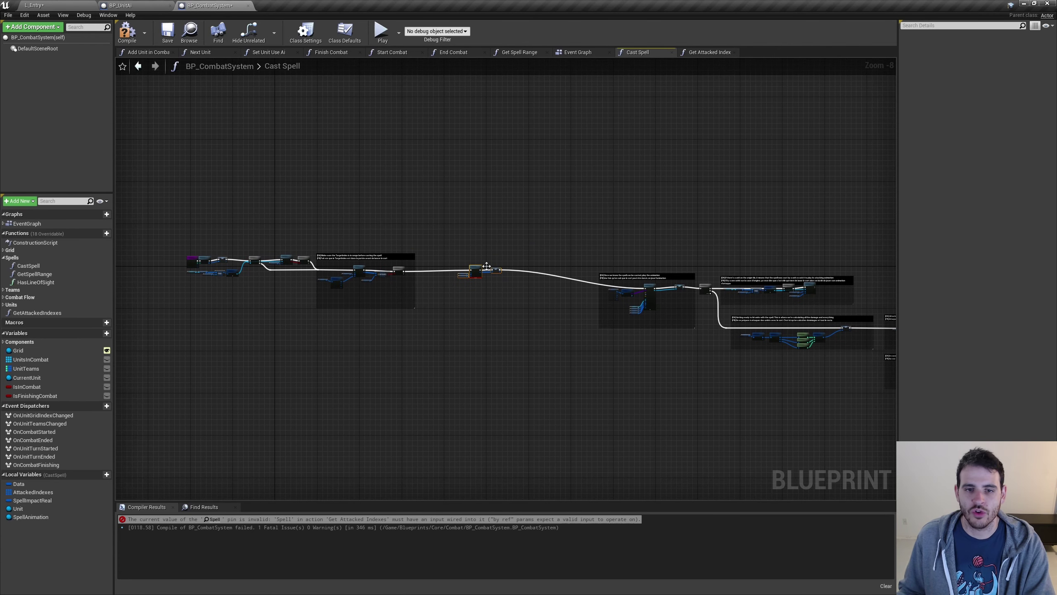
key(Home)
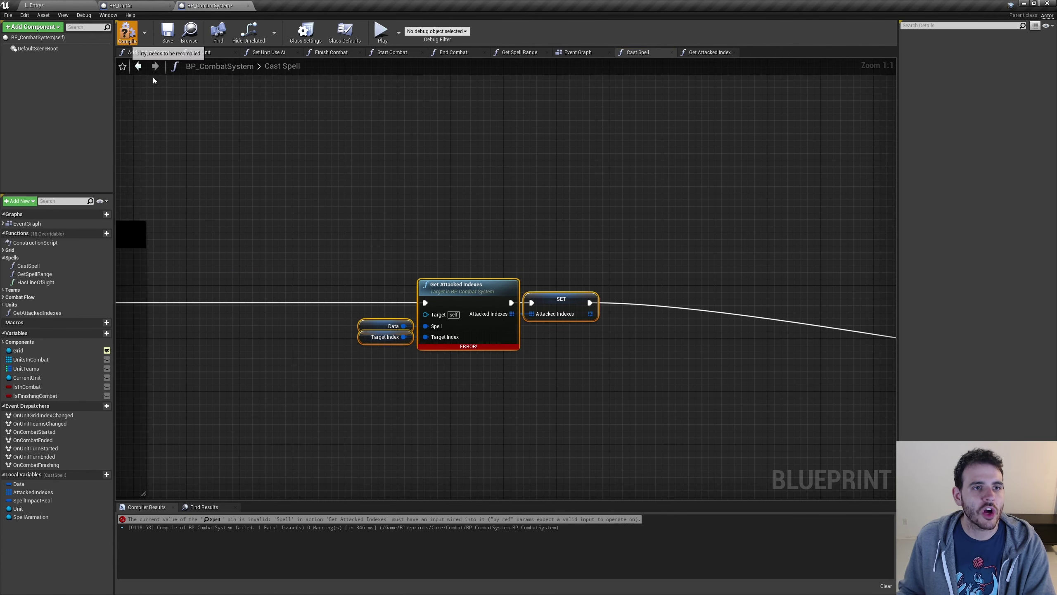
key(F7)
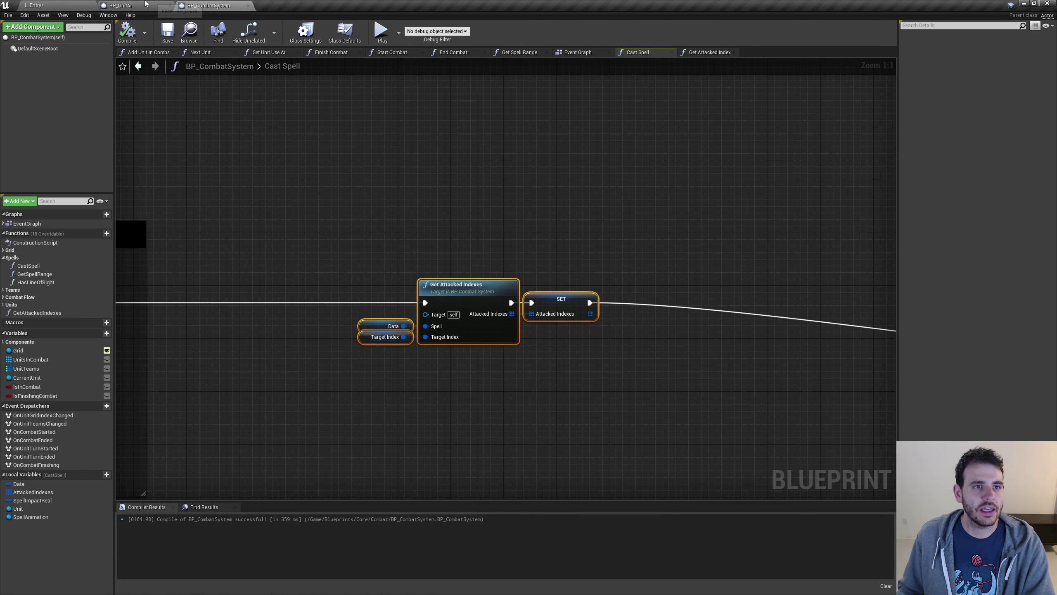
click(125, 5)
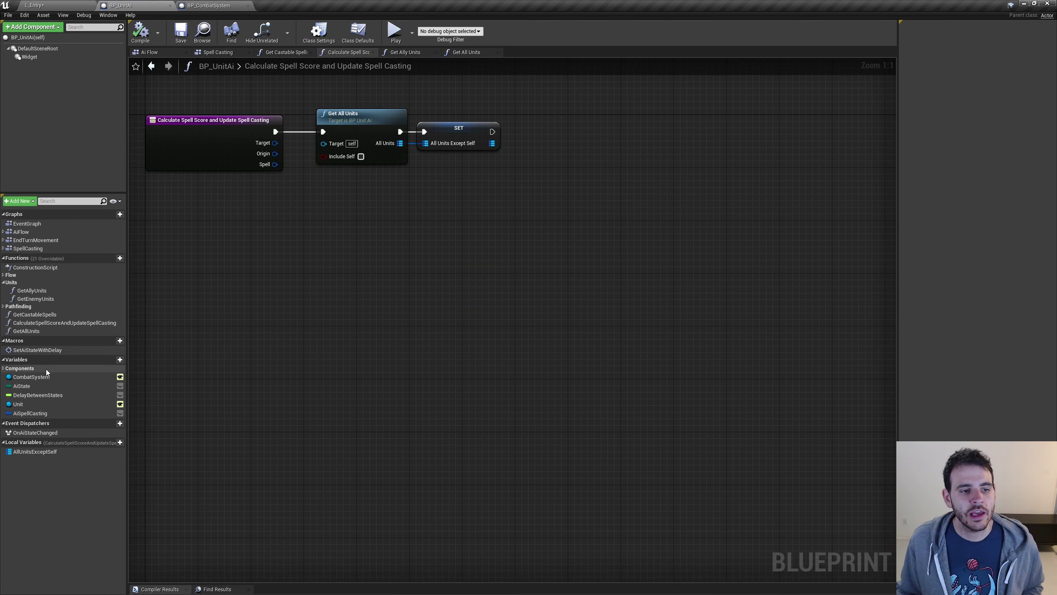
Step: Add a Combat System Get Attacked Indexes call after the first setter in Calculate Spell Score
mouse_move(31, 377)
ctrl+mouse_down()
mouse_move(532, 134)
mouse_move(585, 143)
ctrl+mouse_up()
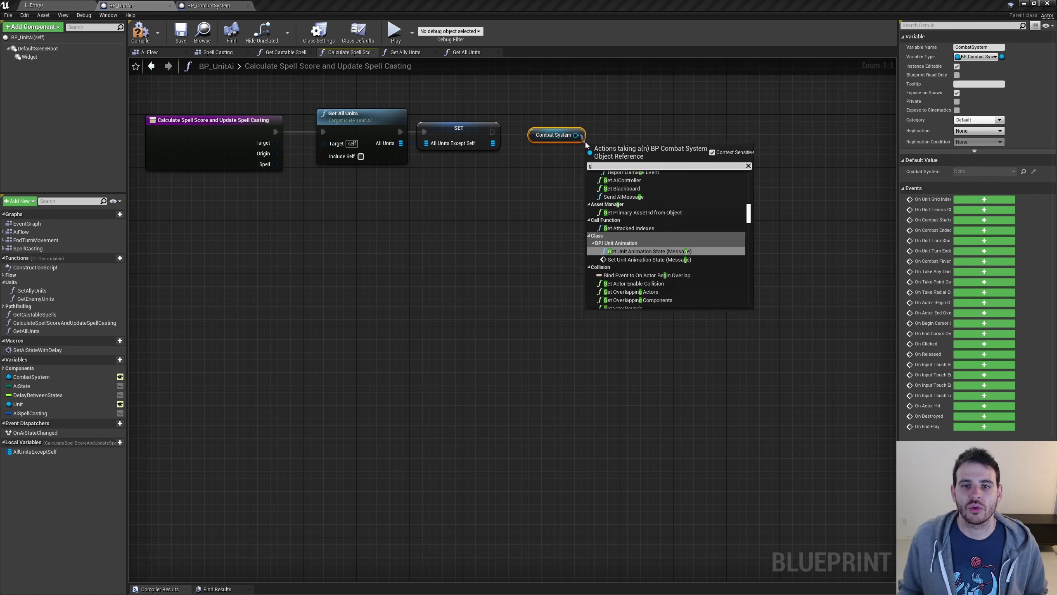
text(get attac)
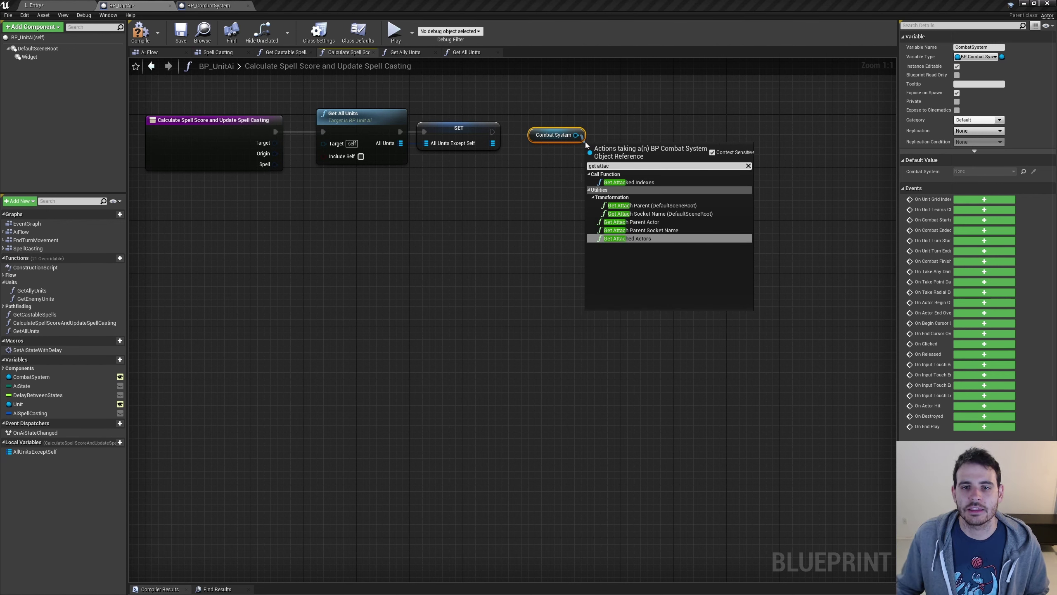
click(639, 183)
mouse_move(492, 132)
mouse_down()
mouse_move(589, 164)
mouse_move(636, 131)
mouse_up()
key(q)
ctrl+click(554, 134)
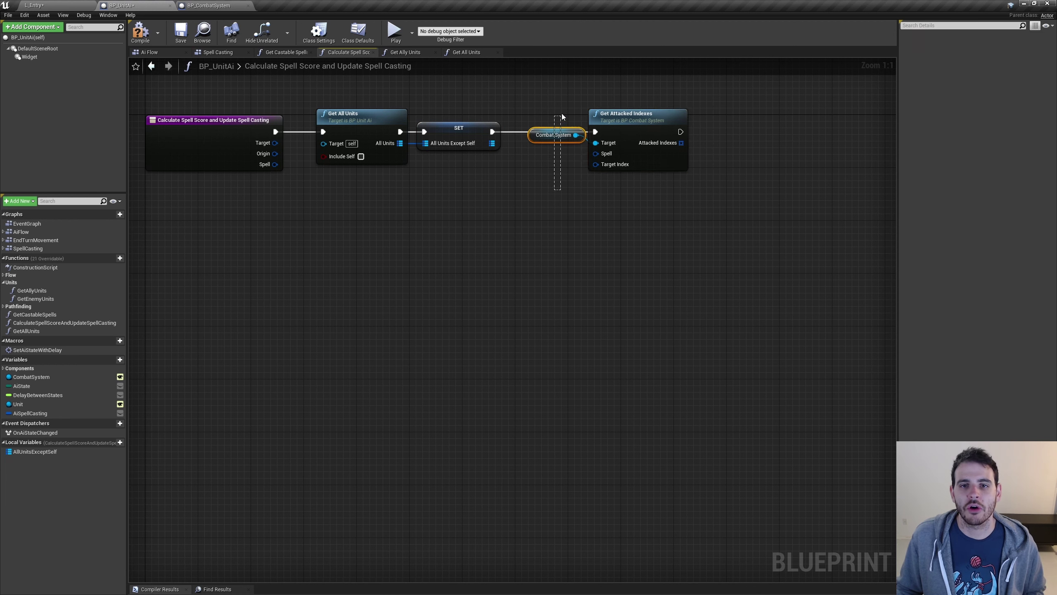
key(q)
Step: Promote the Attacked Indexes output to a local AttackedIndexes variable, with Spell and Target as inputs
right_click(681, 143)
click(707, 160)
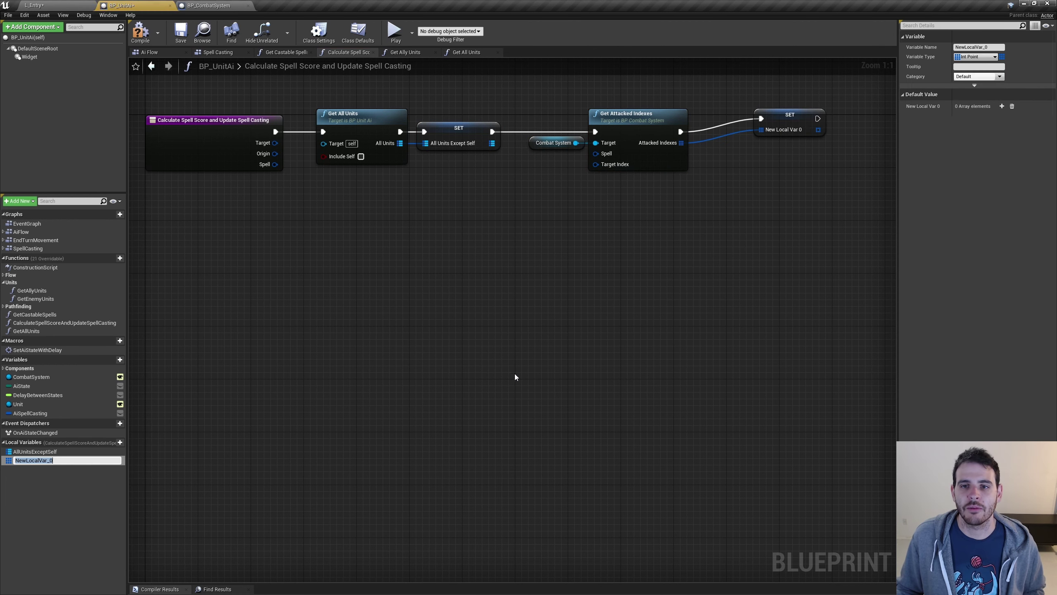
click(641, 155)
click(546, 161)
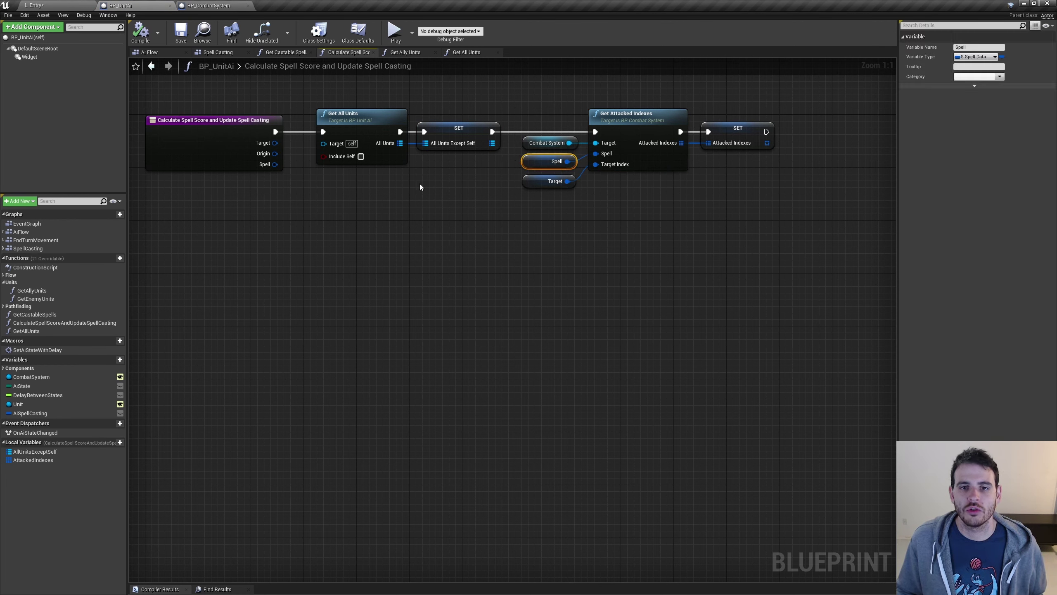
click(558, 182)
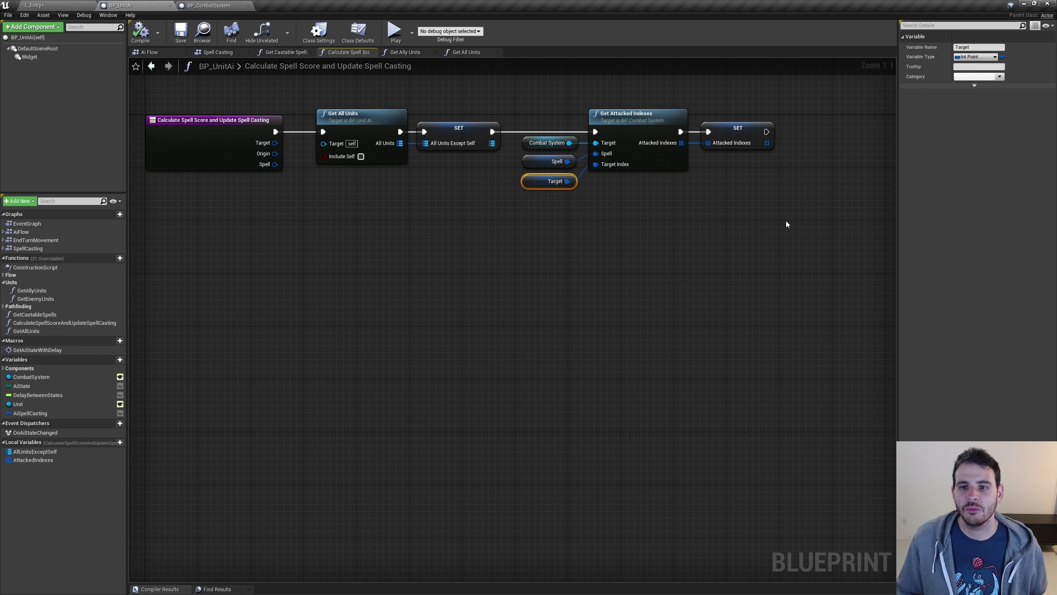
click(710, 150)
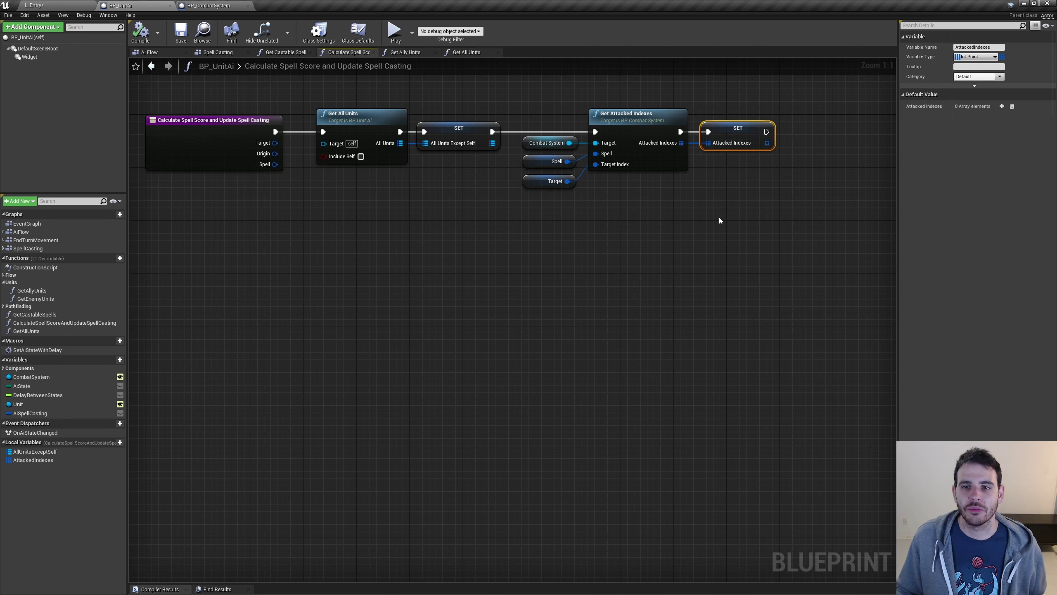
Step: Tuck the Spell and Target getters beside their pins, then undo the last two changes
drag(540, 231, 630, 174)
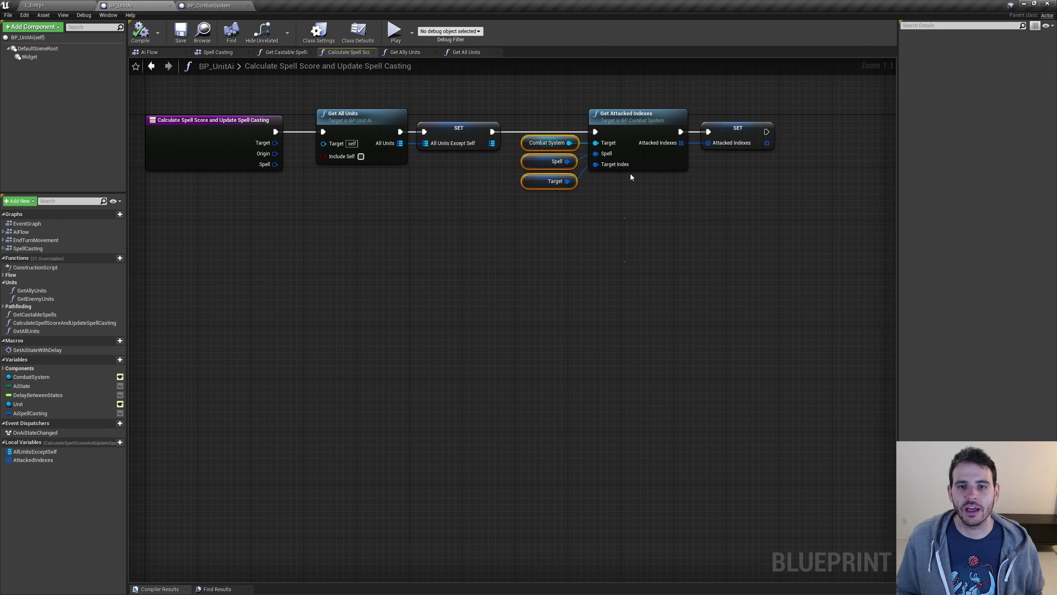
key(q)
click(741, 148)
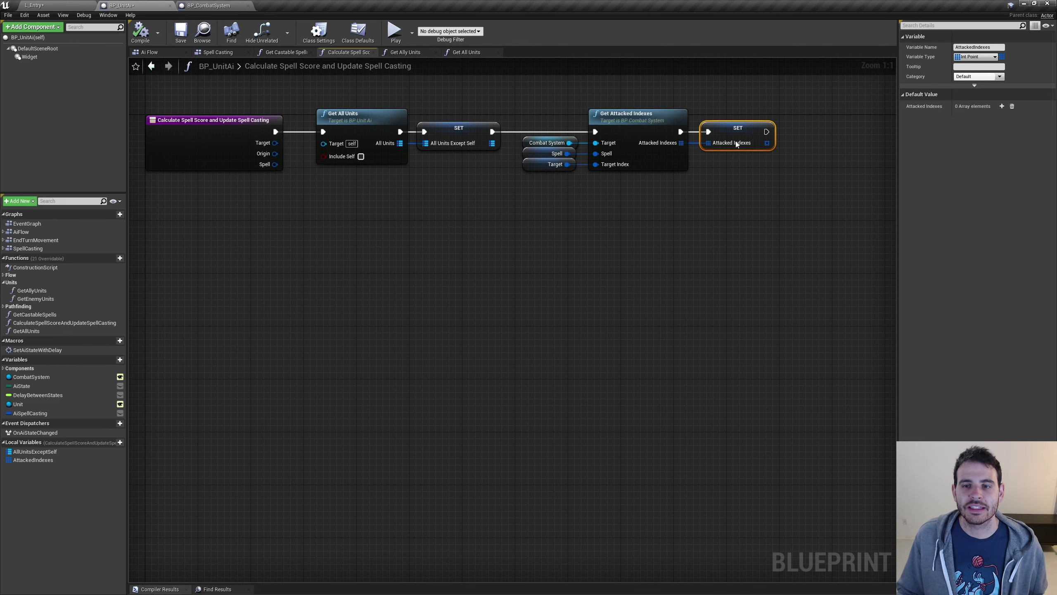
click(460, 144)
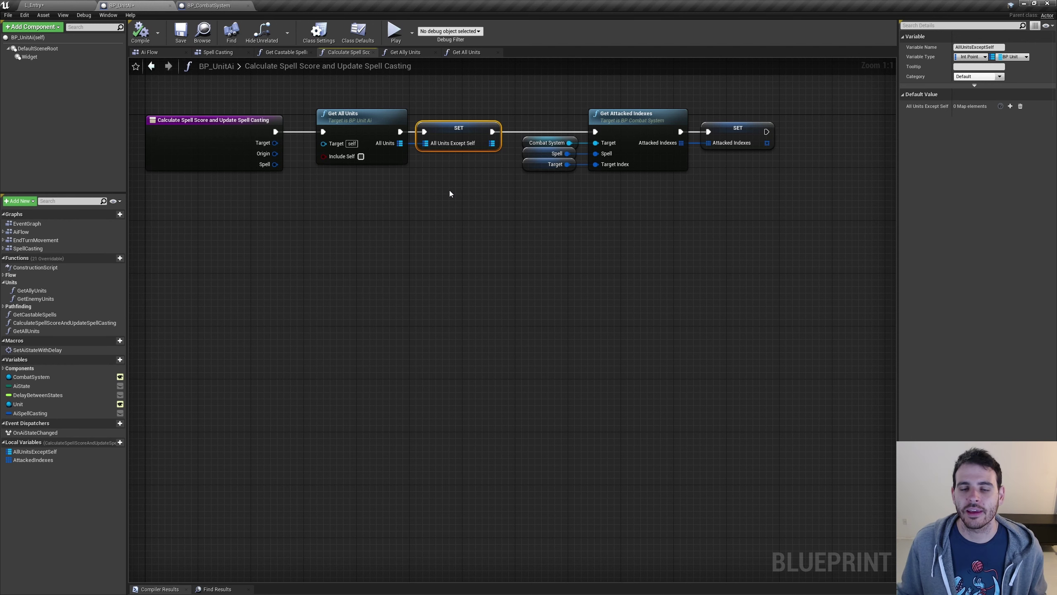
key(ctrl+z)
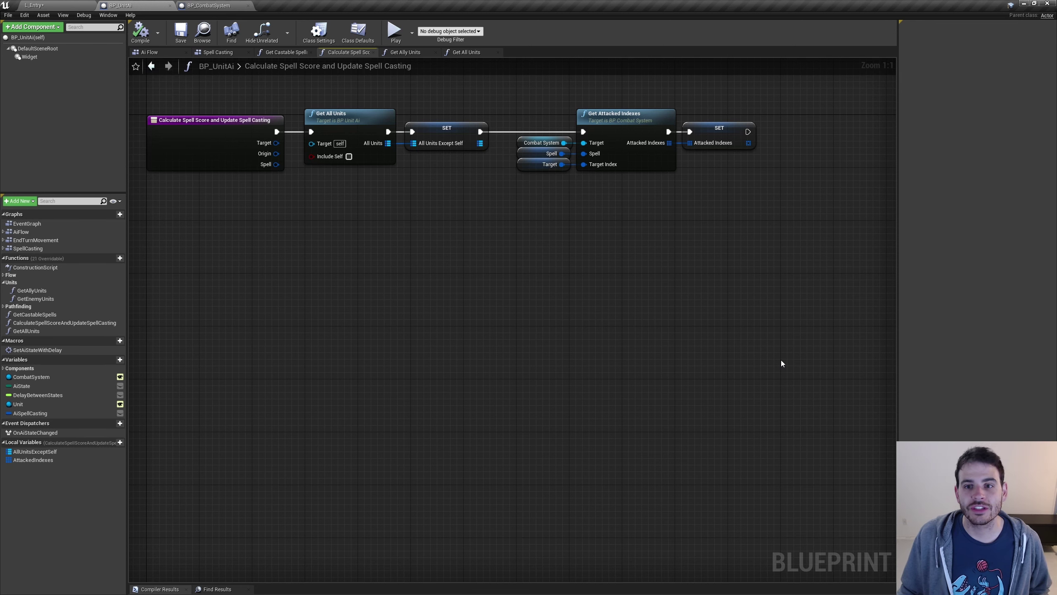
key(ctrl+z)
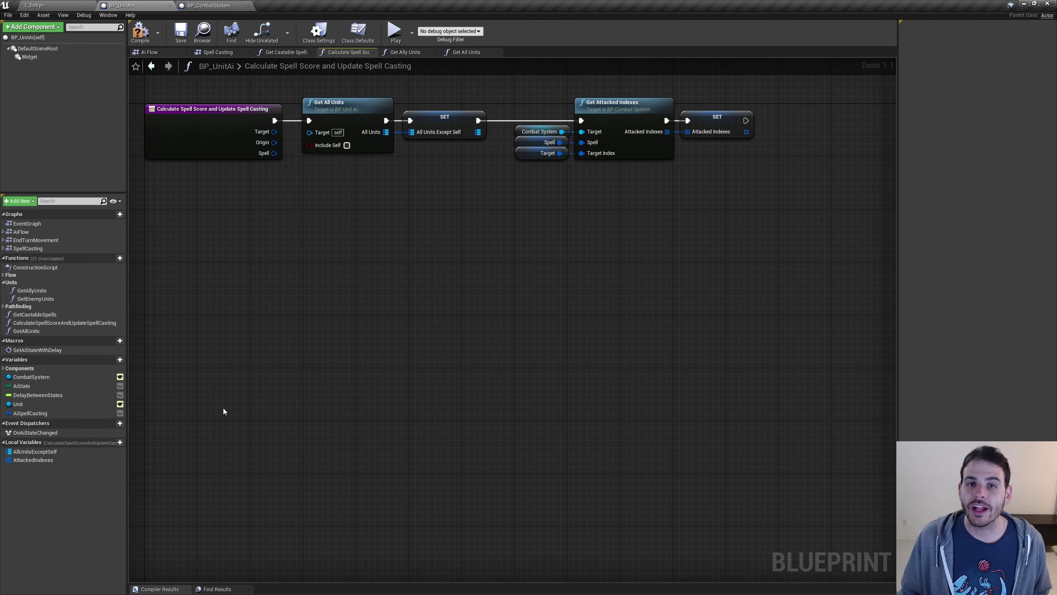
Step: Create a local variable named TotalSpellScore in Calculate Spell Score
click(112, 443)
text(TotalSpellScore)
key(Return)
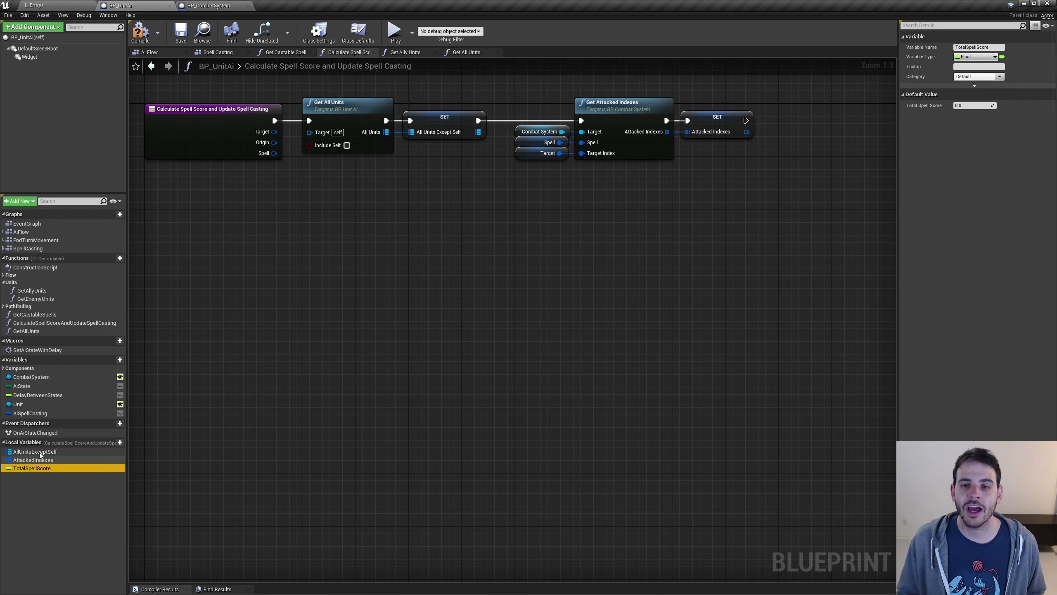
right_drag(736, 299, 267, 305)
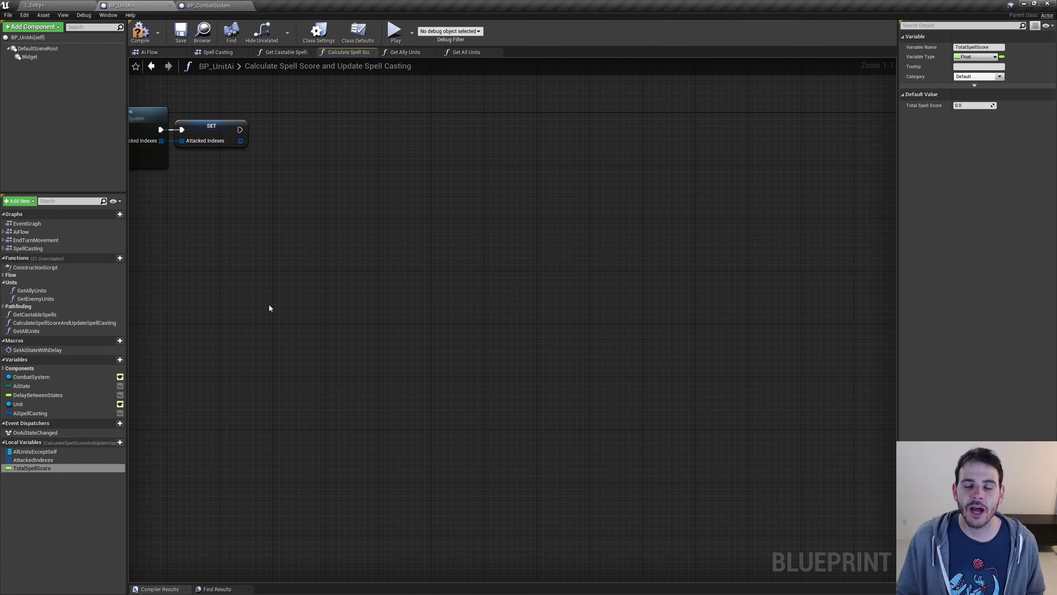
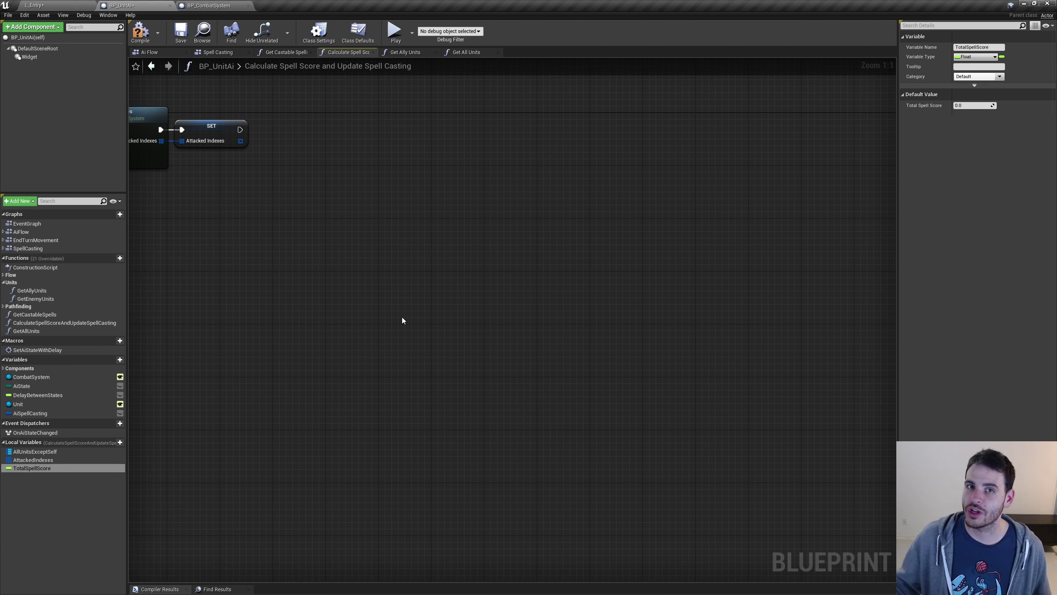
Step: Restore the Unit→Target Index and Origin nodes, each converted with To Vector2D
key(ctrl+v)
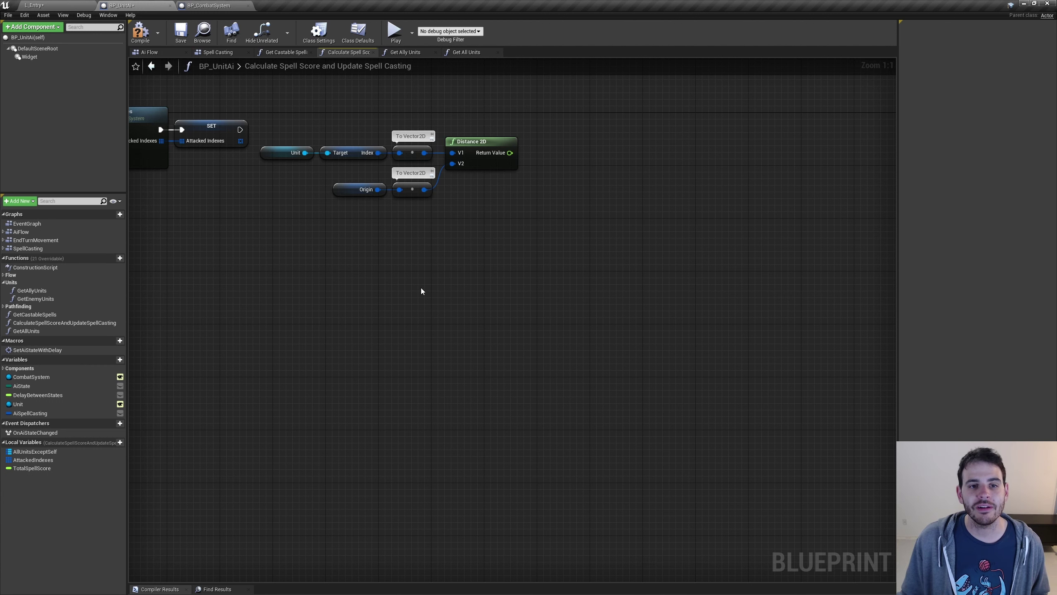
drag(284, 122, 333, 151)
click(362, 190)
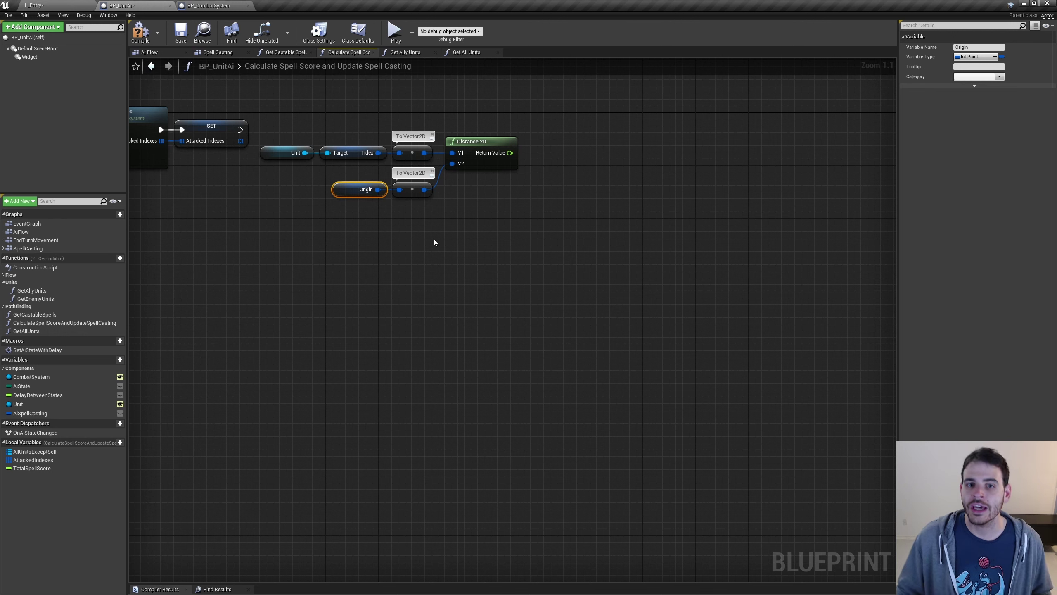
drag(433, 242, 353, 140)
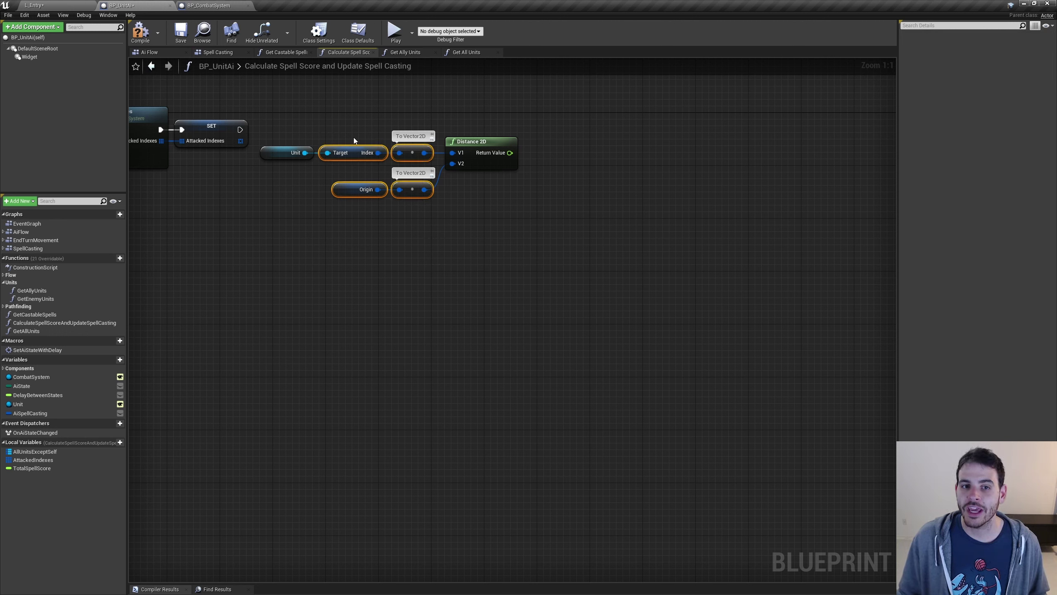
Step: Restore Distance 2D with the Add -5.0 node feeding SET Total Spell Score
click(468, 284)
click(488, 140)
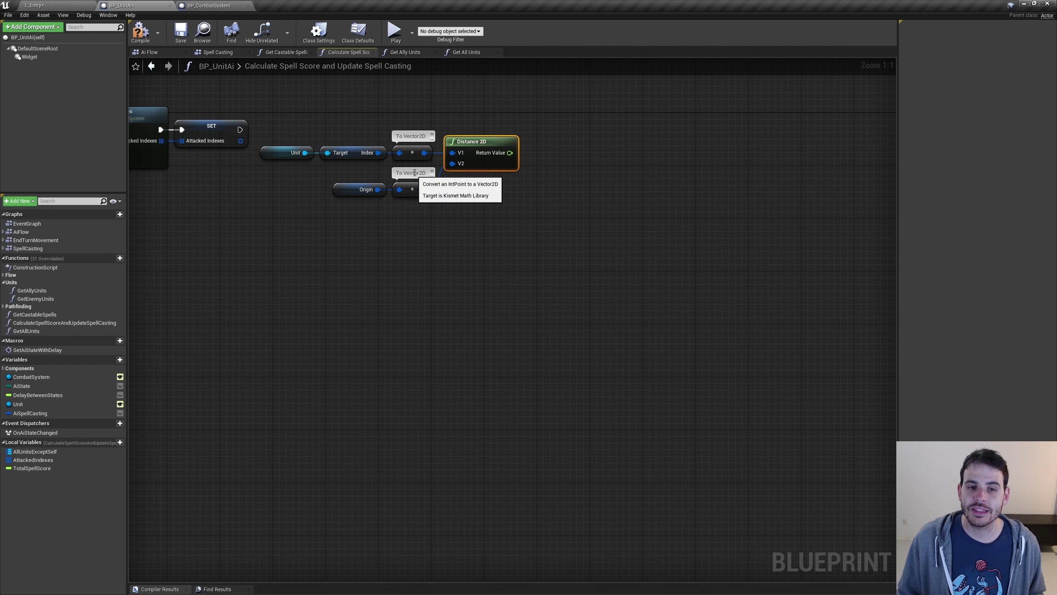
drag(301, 127, 416, 162)
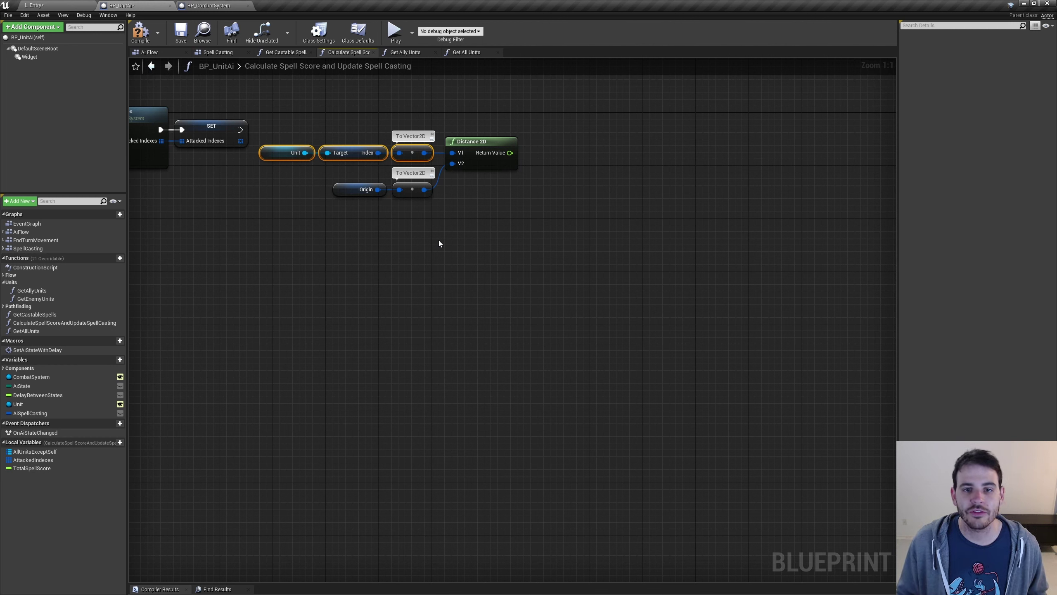
key(ctrl+z)
key(ctrl+z)
click(554, 152)
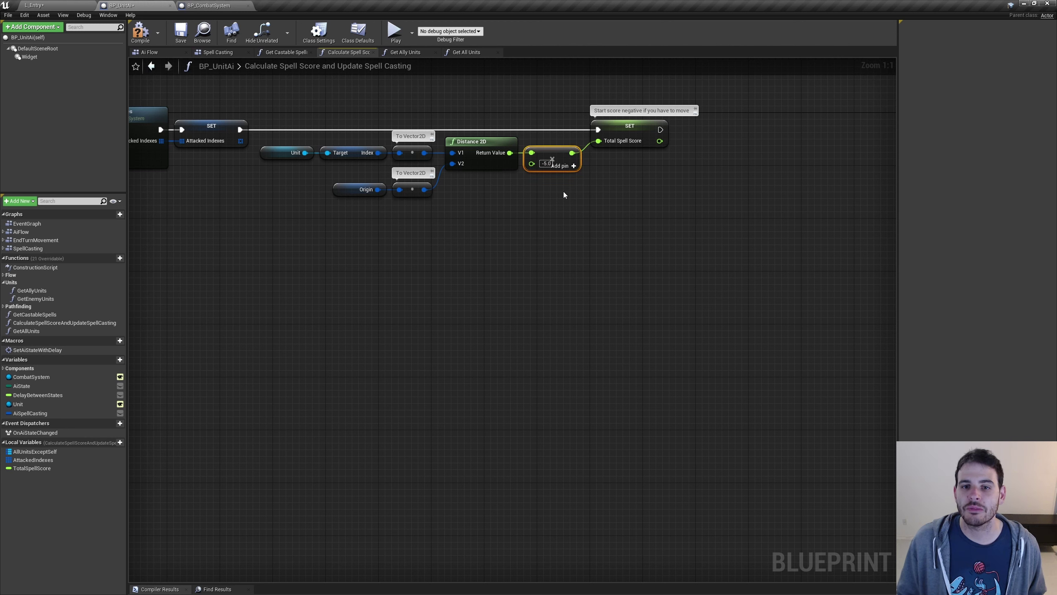
click(630, 137)
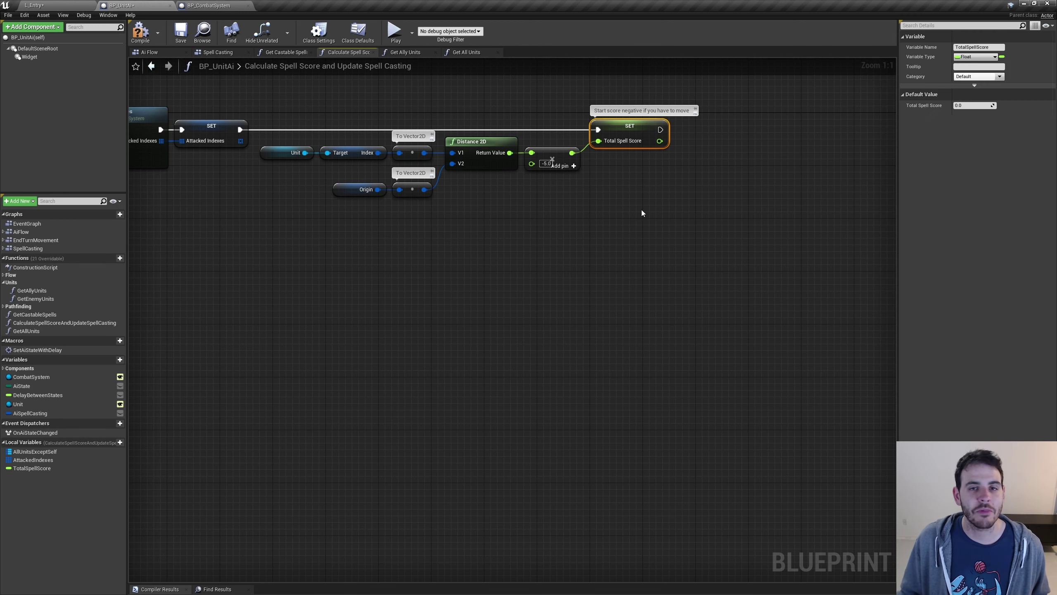
key(ctrl+z)
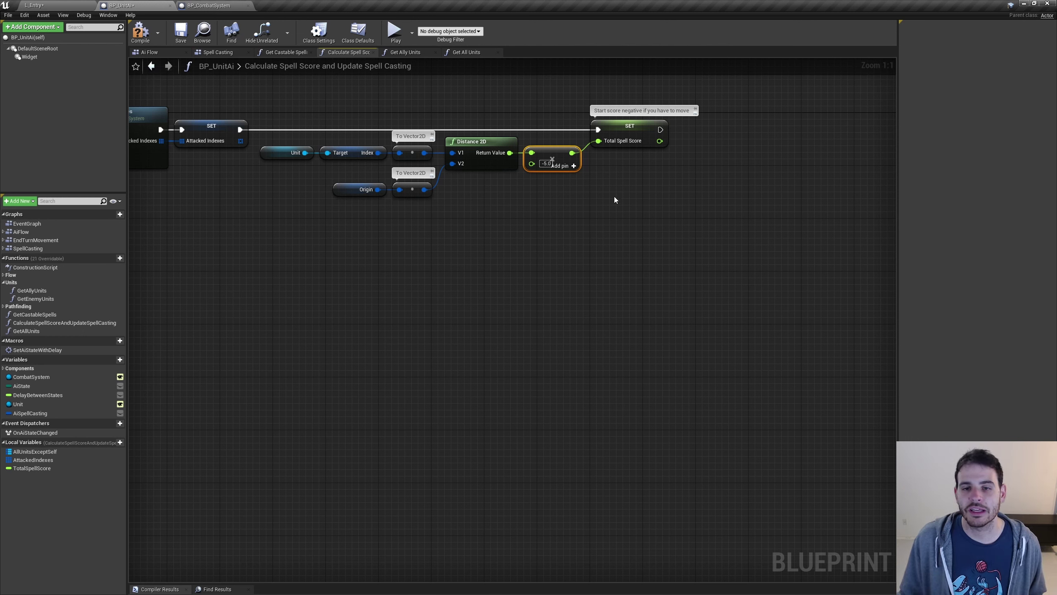
click(630, 133)
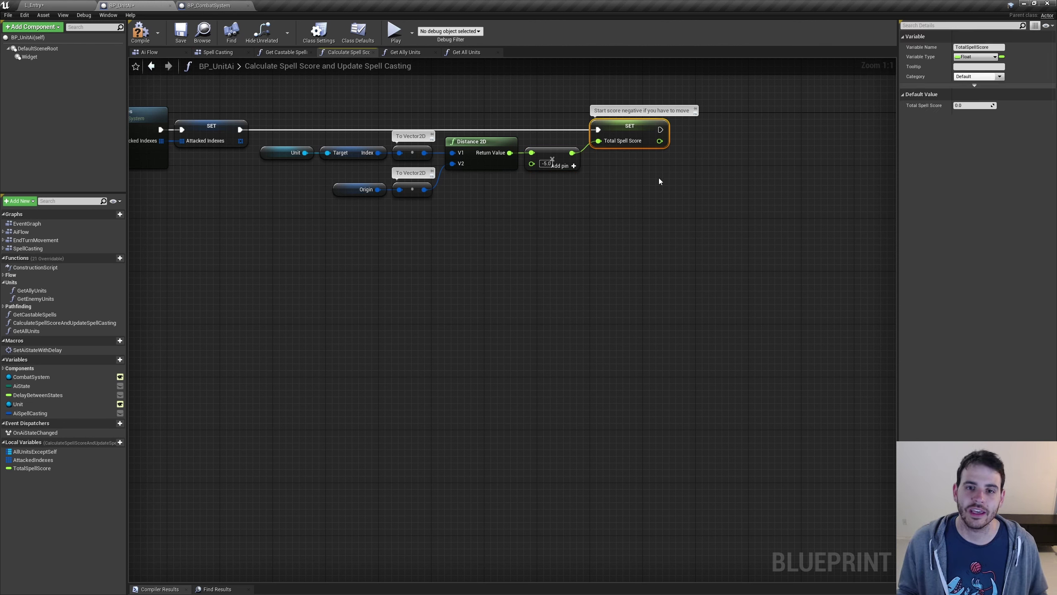
click(577, 359)
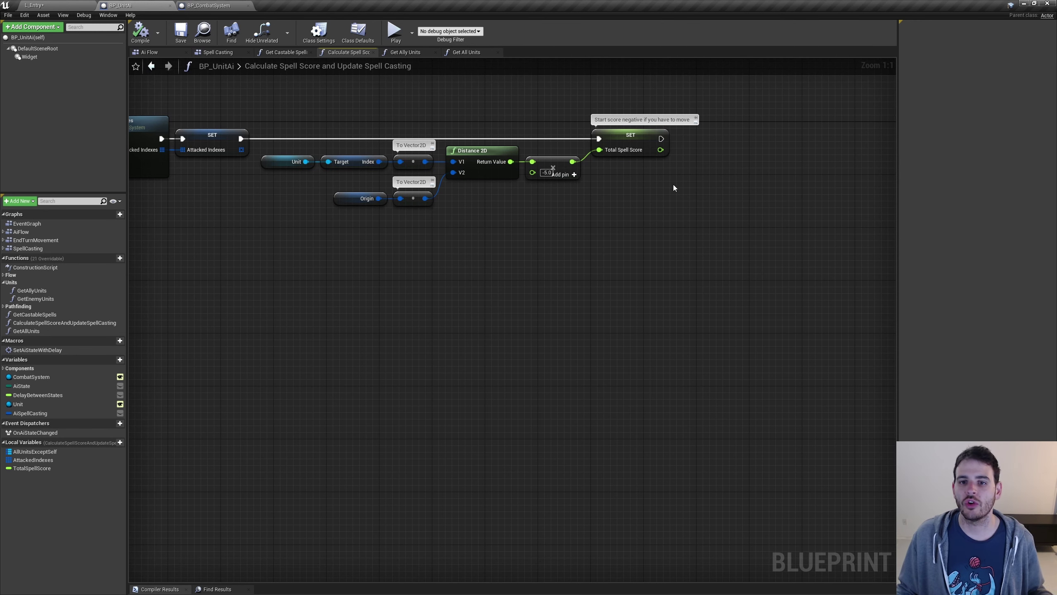
click(649, 152)
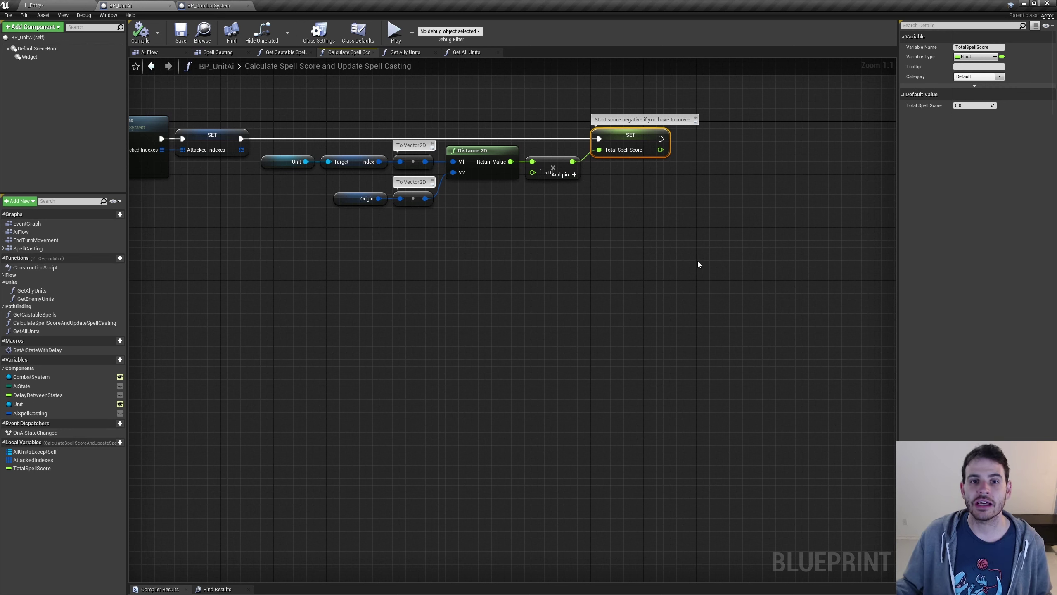
click(221, 144)
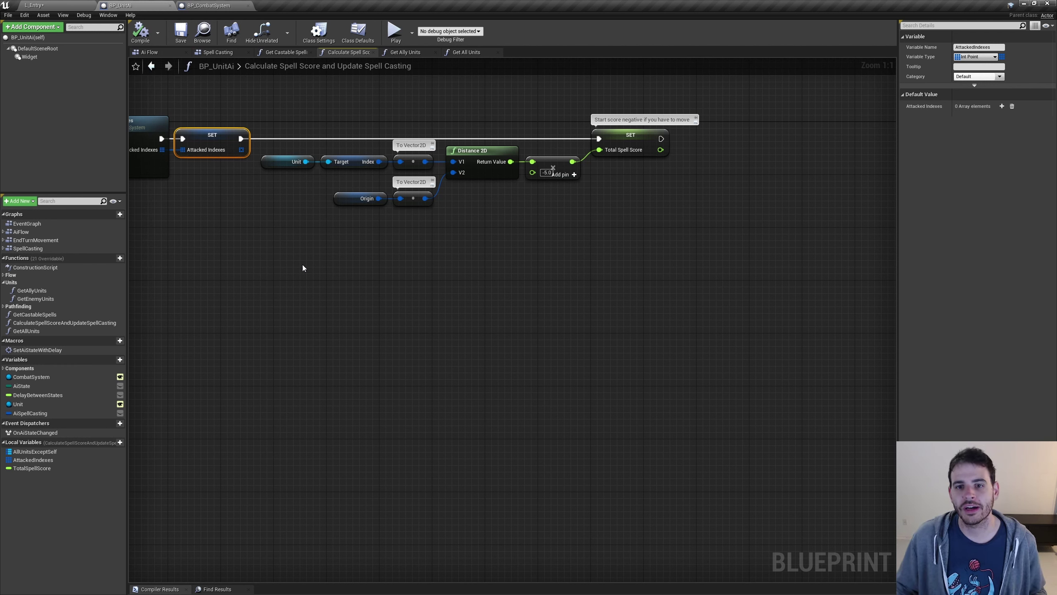
drag(617, 205, 626, 120)
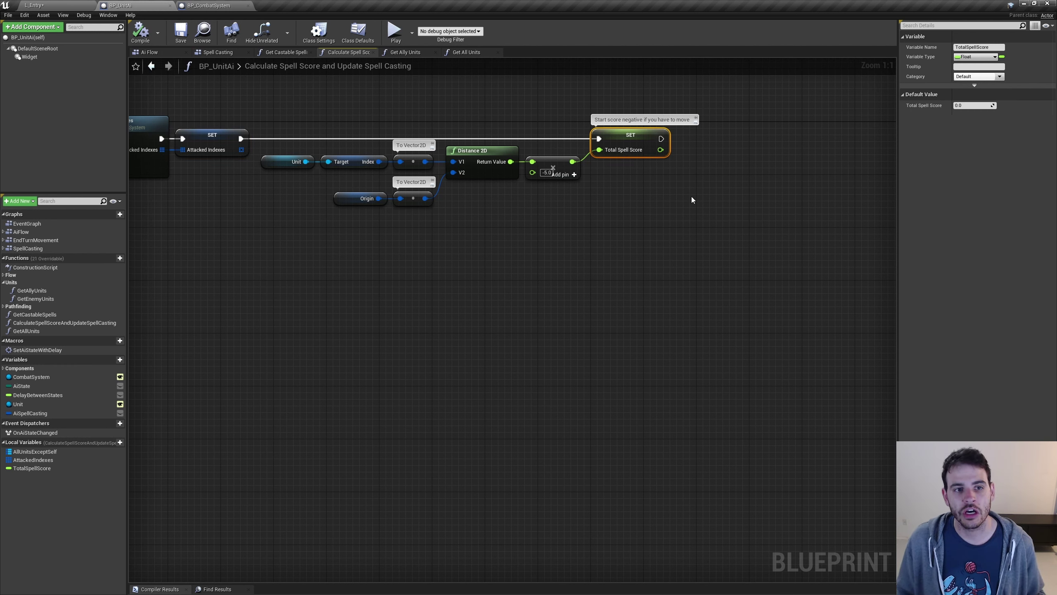
click(224, 139)
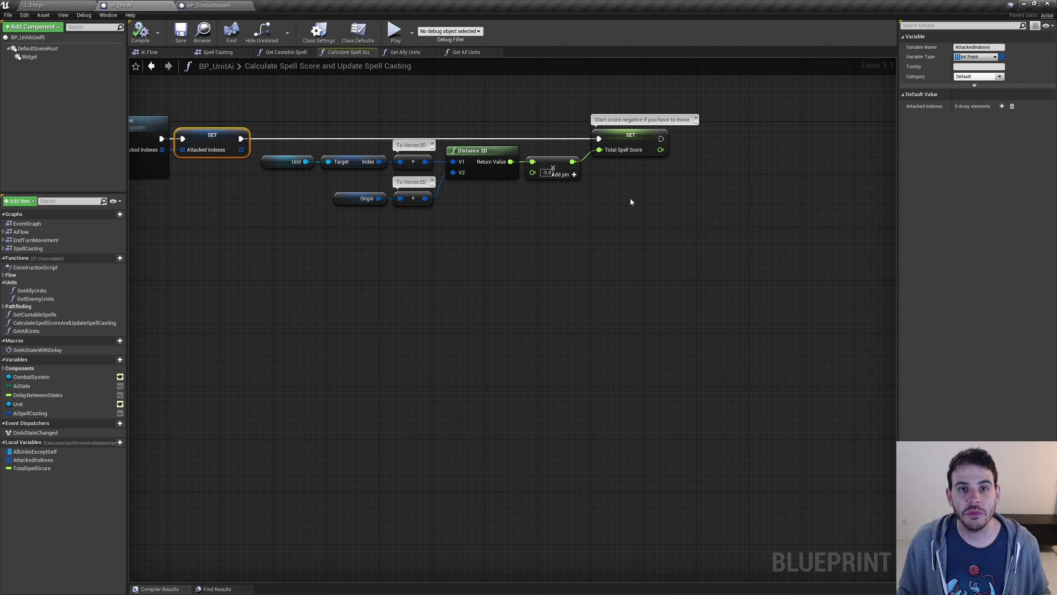
drag(631, 199, 656, 153)
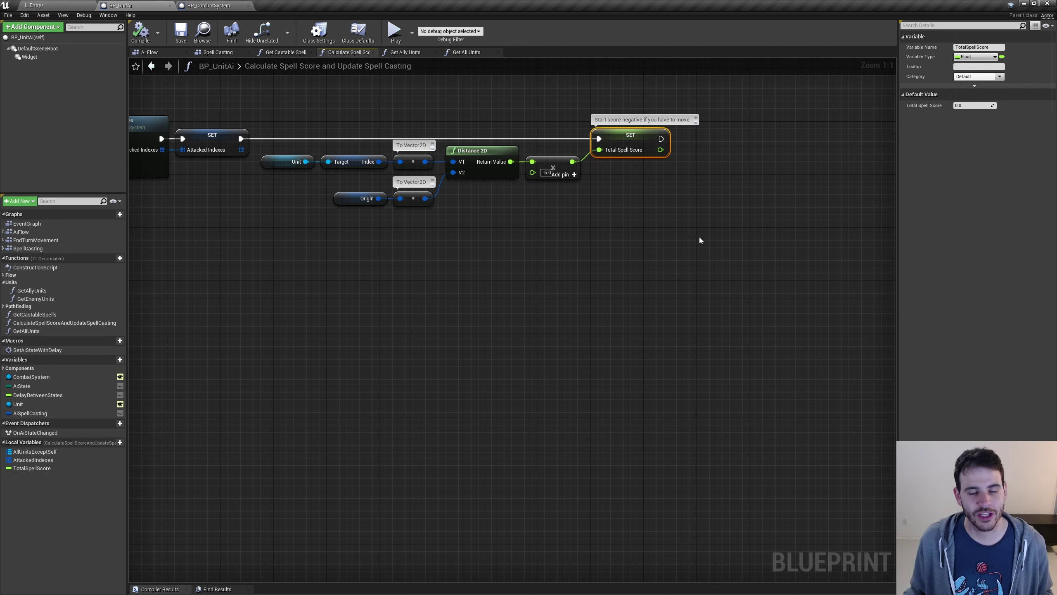
click(699, 237)
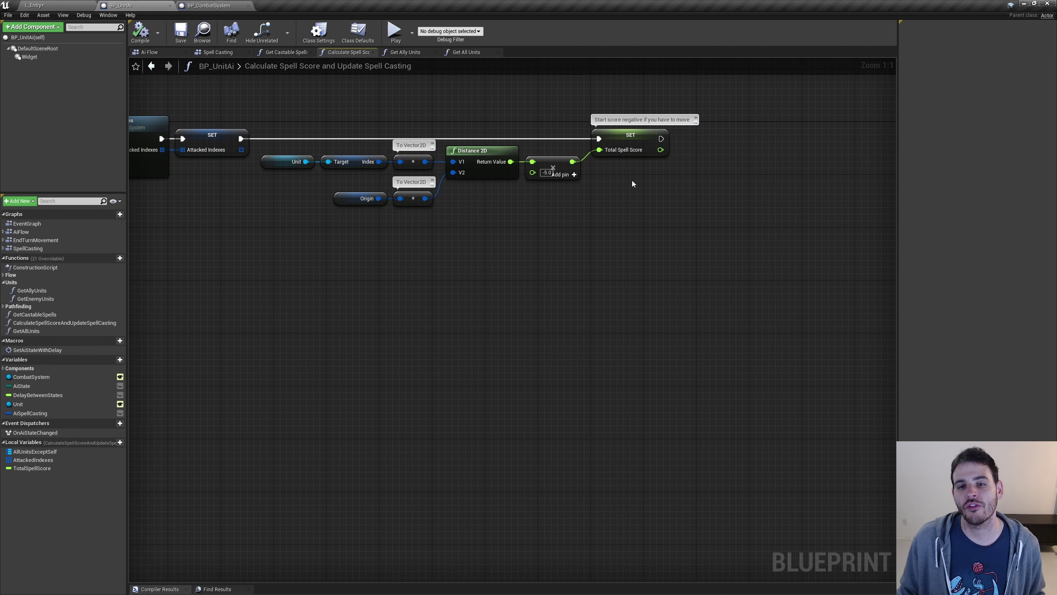
key(ctrl+z)
key(ctrl+z)
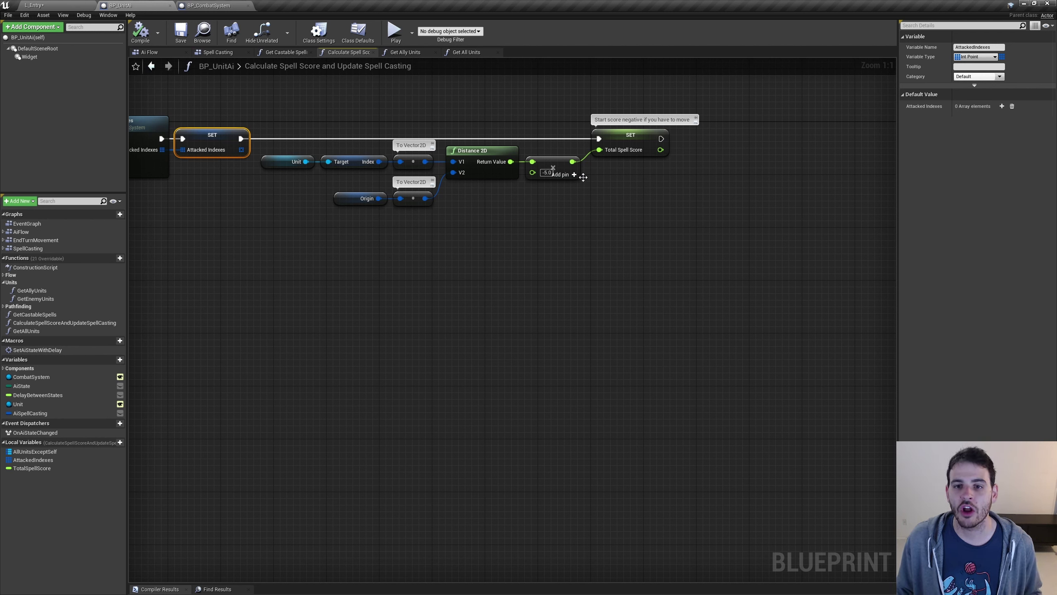
click(621, 152)
click(696, 273)
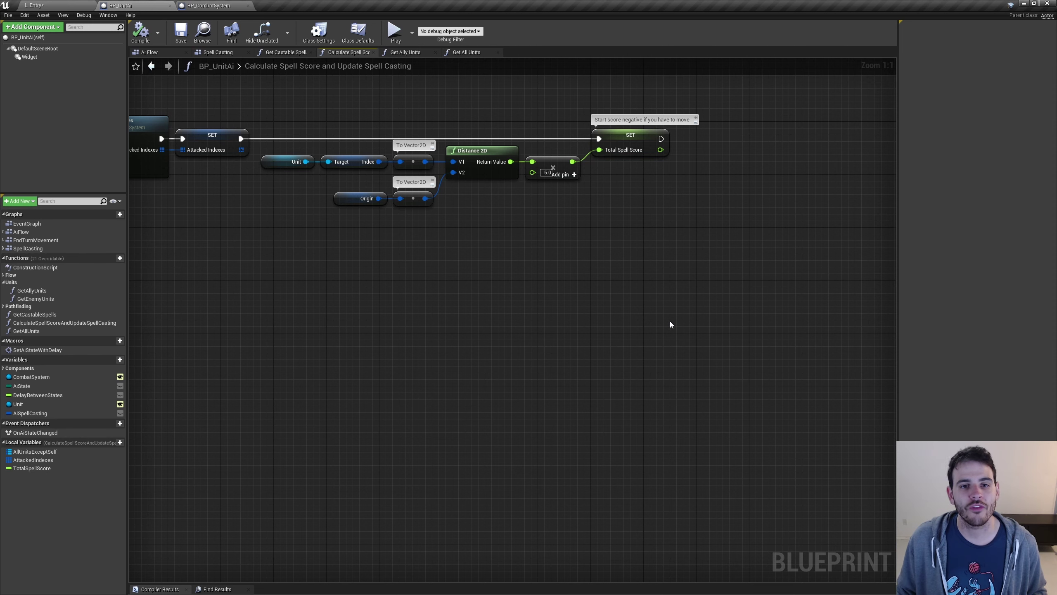
right_drag(669, 325, 285, 304)
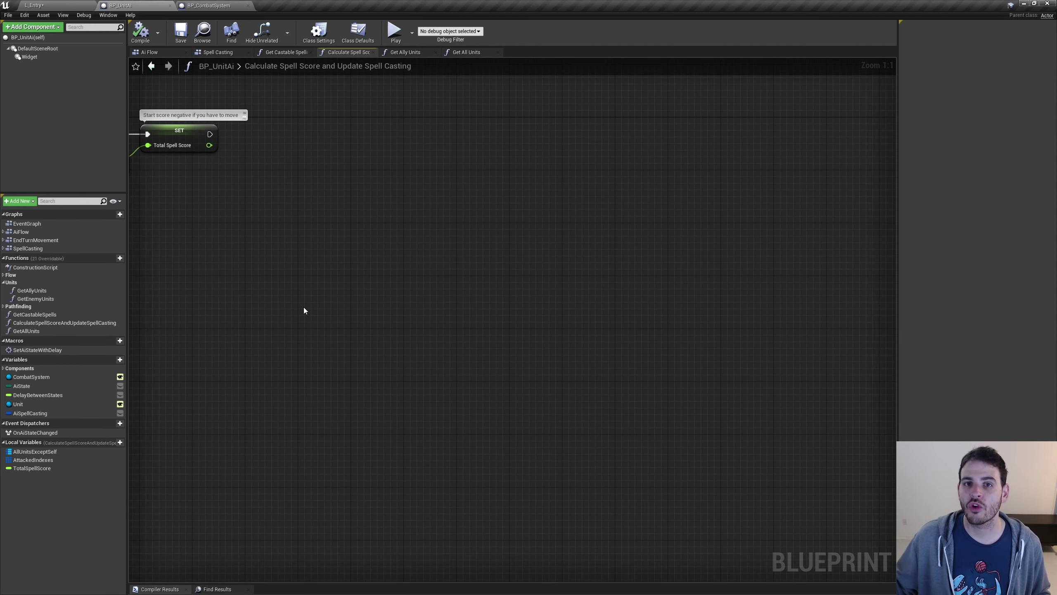
Step: Restore the For Each Loop over Attacked Indexes, storing each element in a new AttackedIndex local
key(ctrl+z)
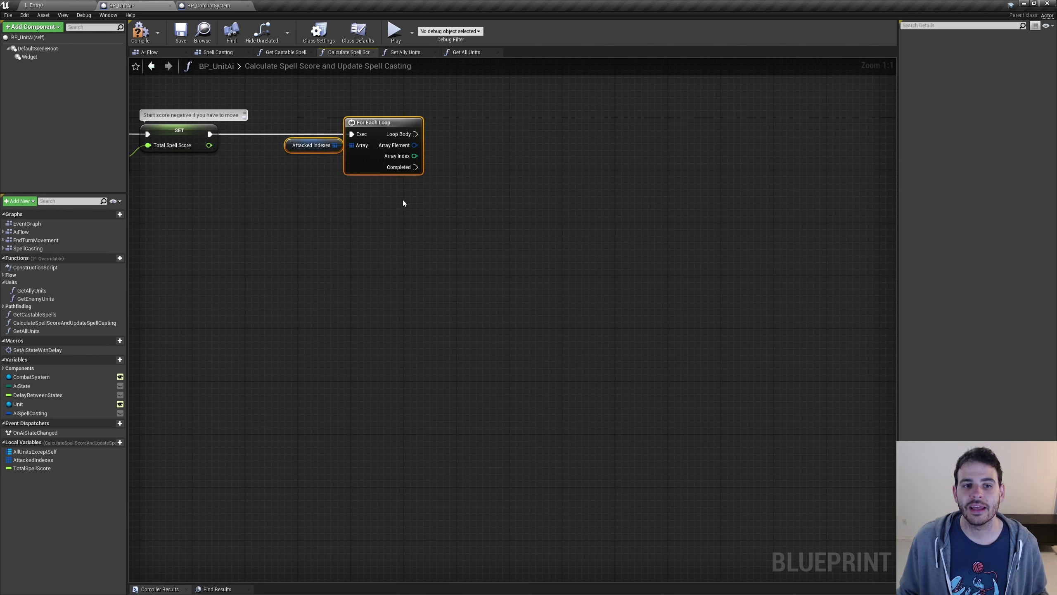
click(312, 145)
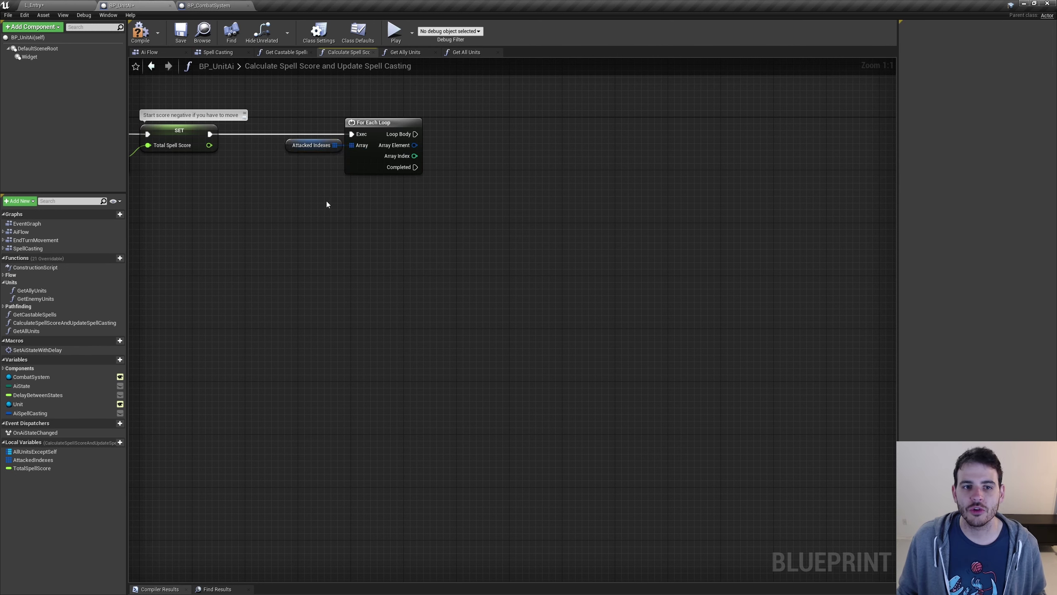
key(ctrl+y)
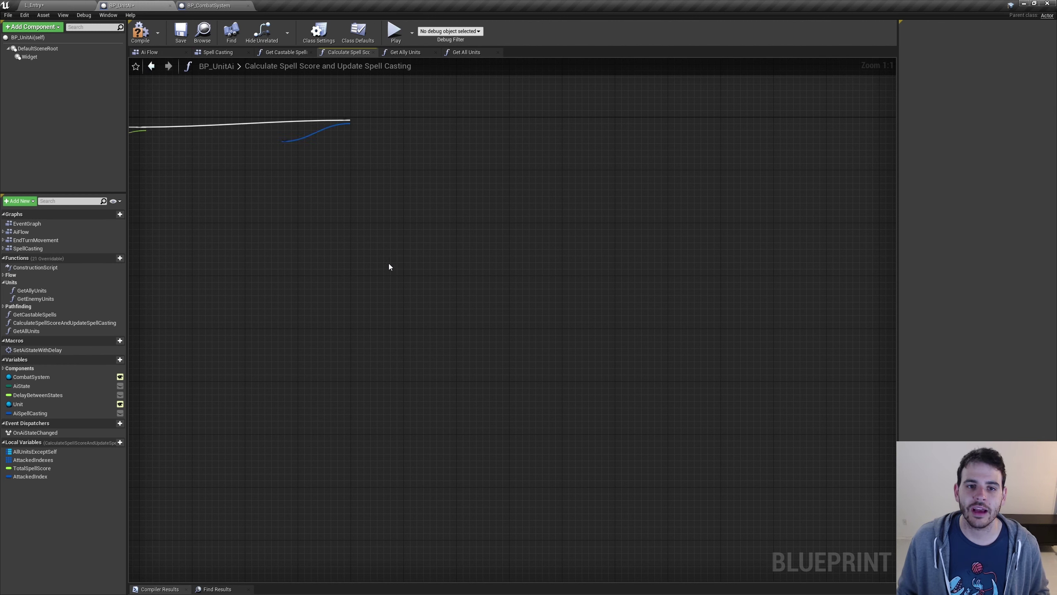
key(ctrl+y)
key(ctrl+y)
key(ctrl+y)
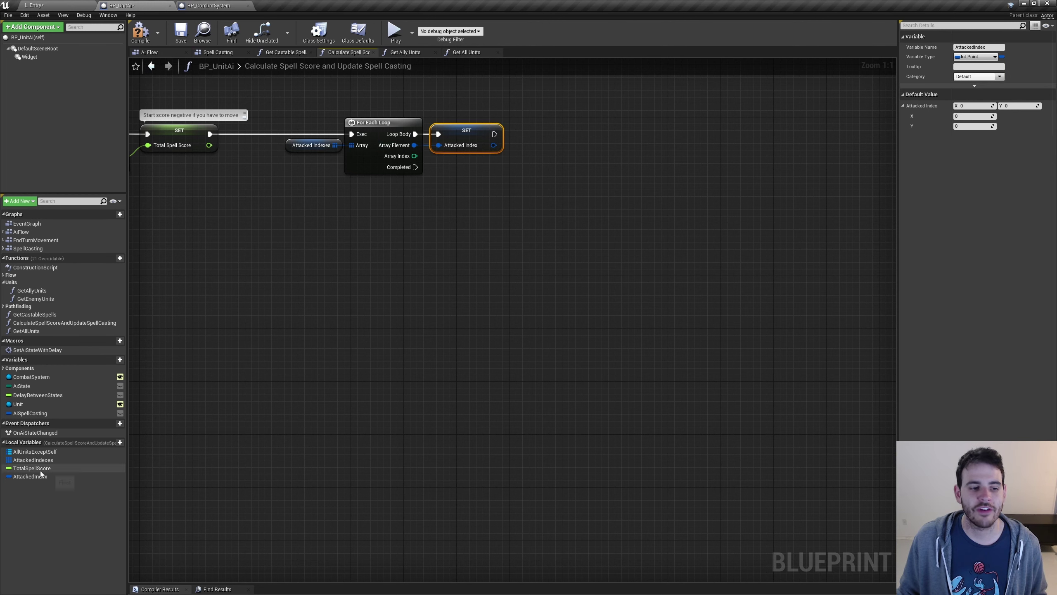
Step: Compare AttackedIndex to Origin, feeding the 'Did we just hit ourself?' Branch
key(ctrl+z)
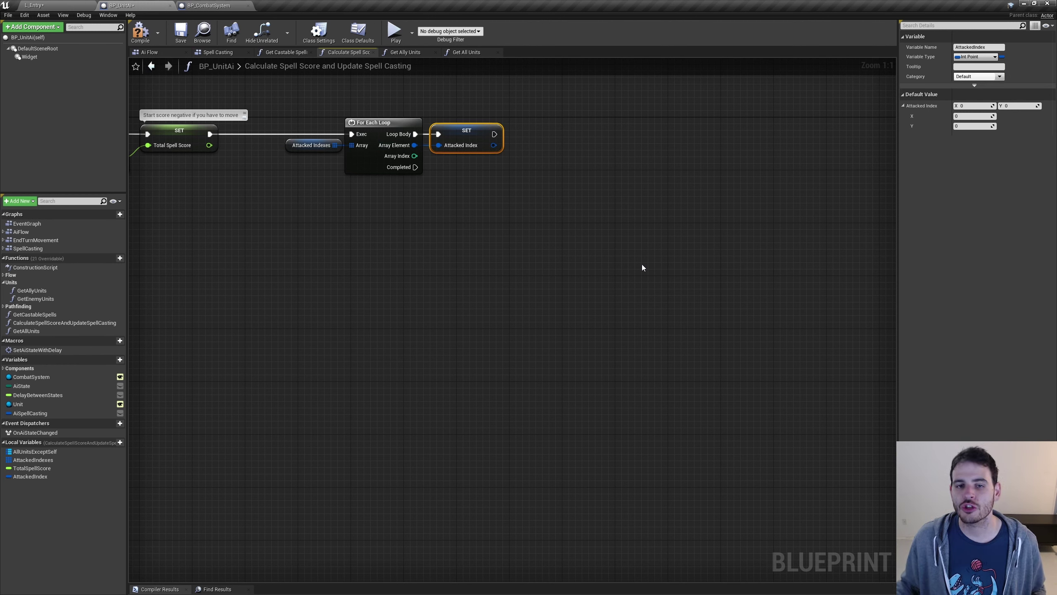
key(ctrl+y)
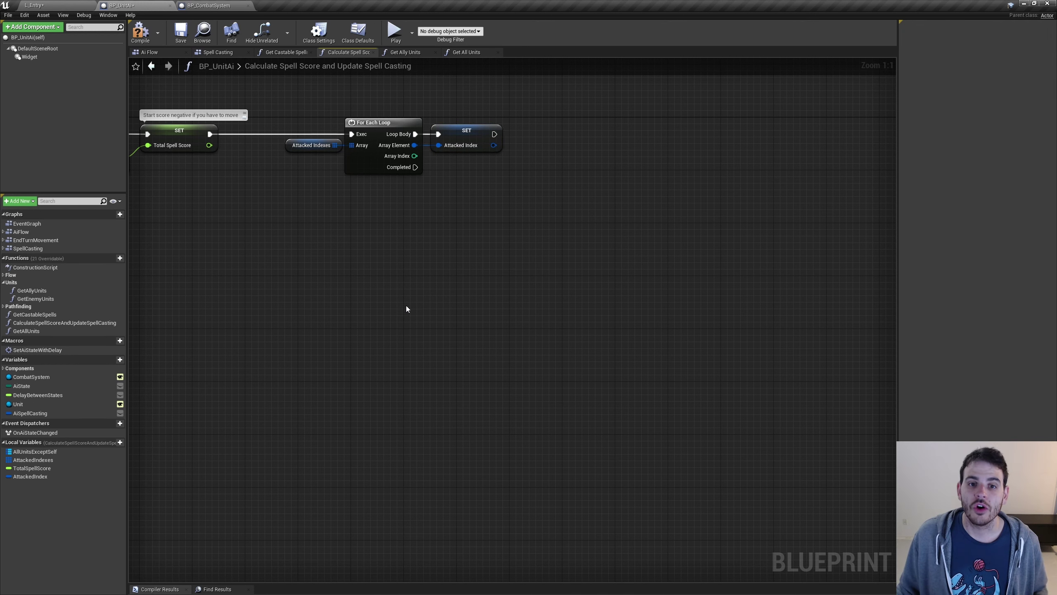
key(ctrl+z)
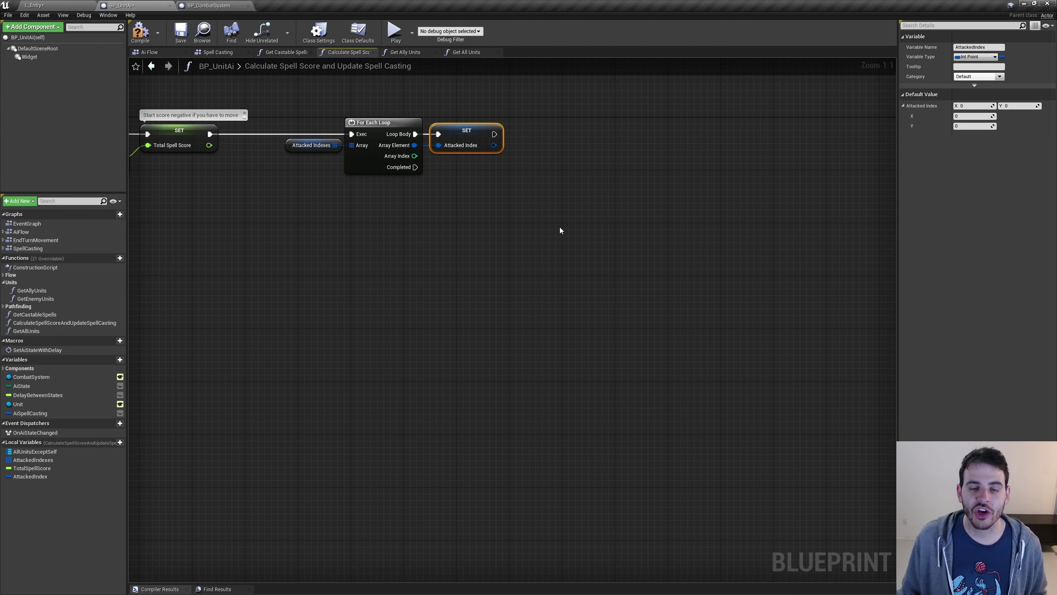
click(38, 460)
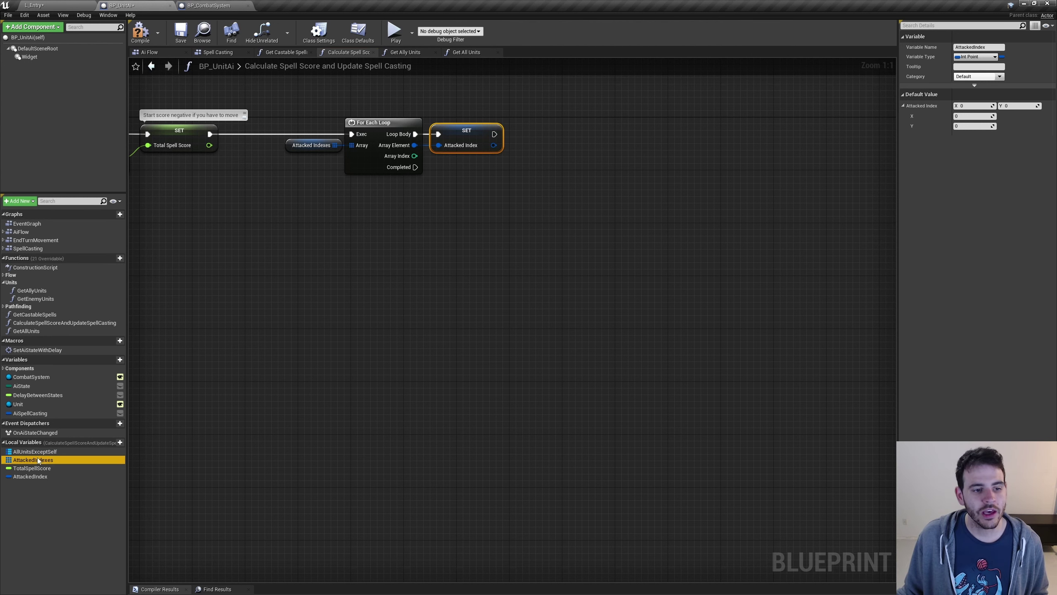
click(35, 452)
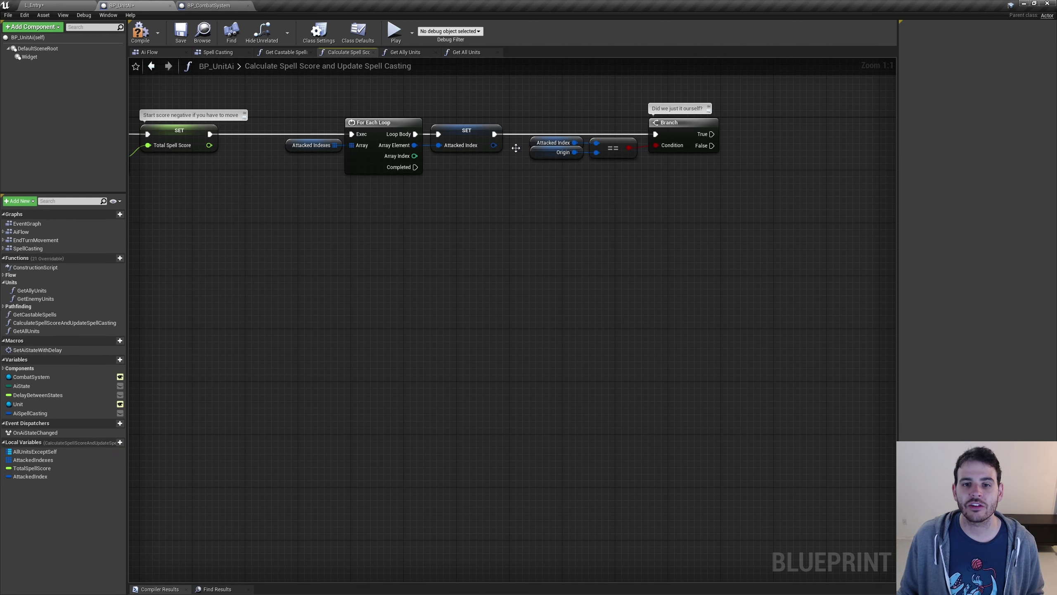
Step: Create a local variable named AttackedUnit of type BP Unit, next to AttackedIndex
click(558, 152)
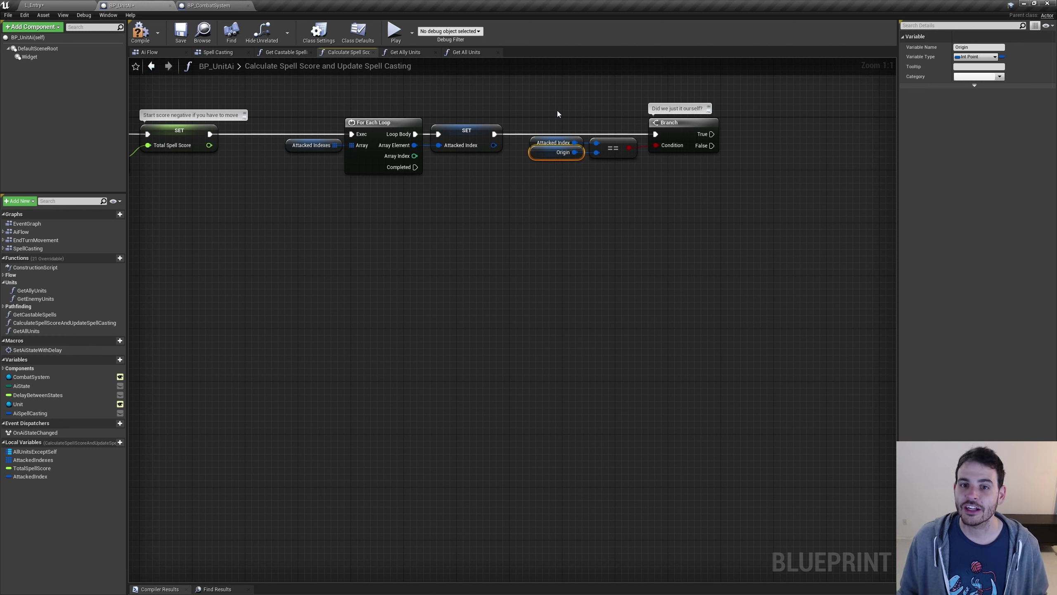
drag(562, 107, 558, 141)
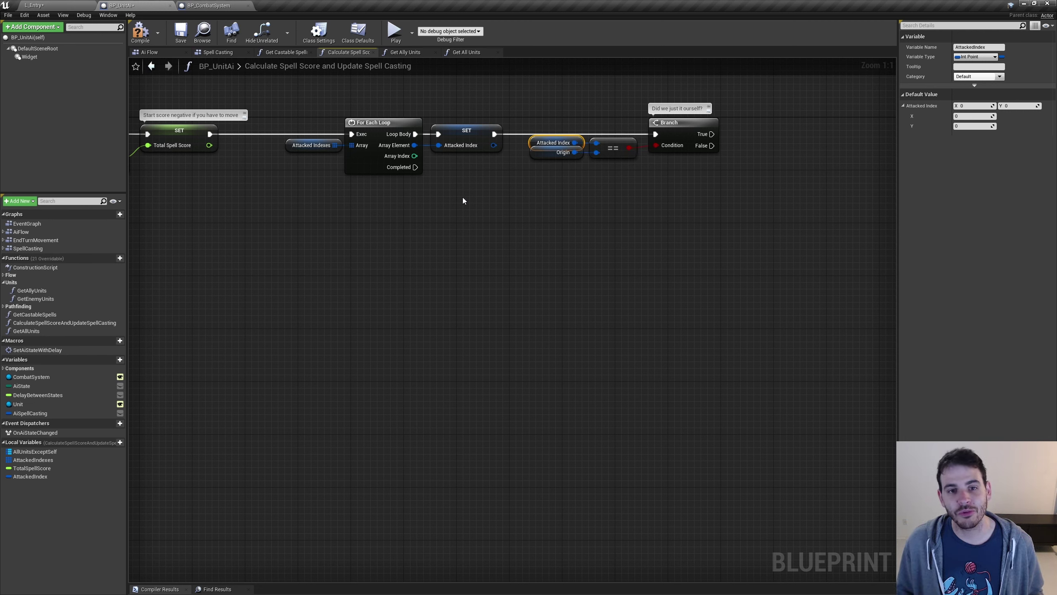
click(100, 452)
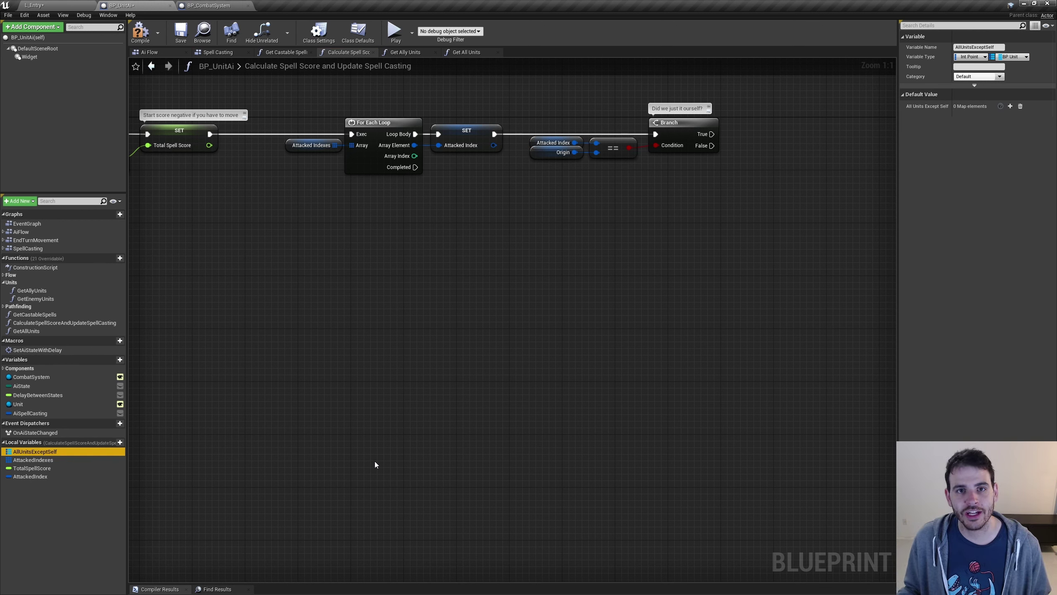
key(F2)
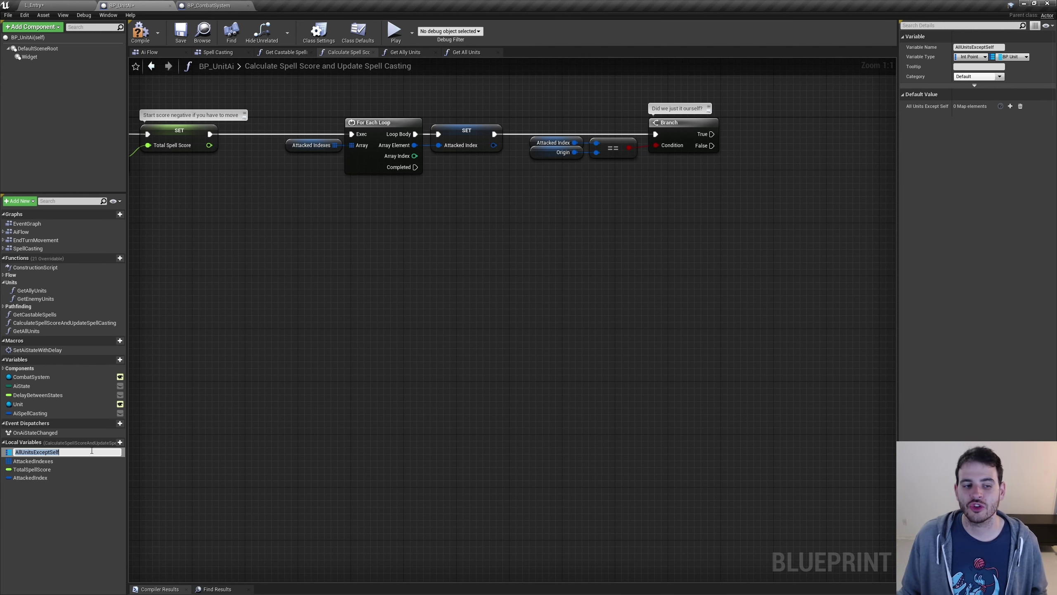
drag(535, 111, 596, 165)
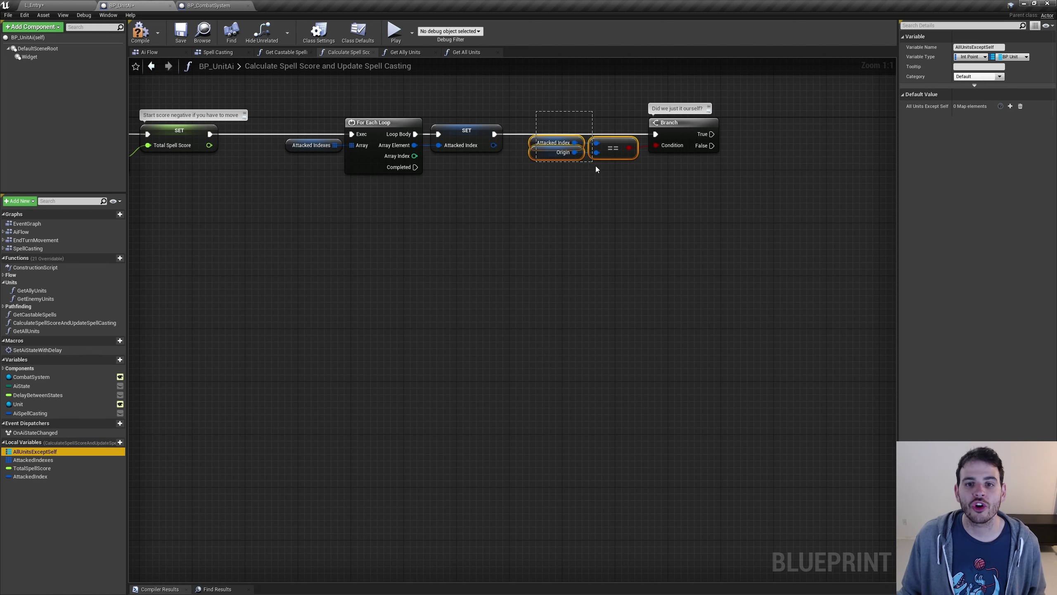
click(598, 235)
click(555, 143)
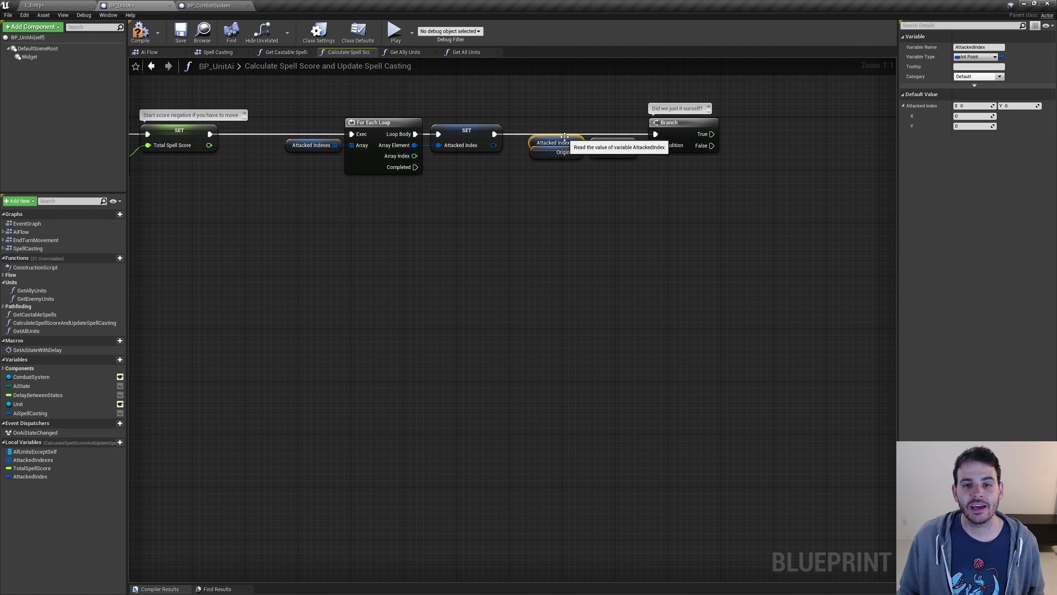
click(558, 152)
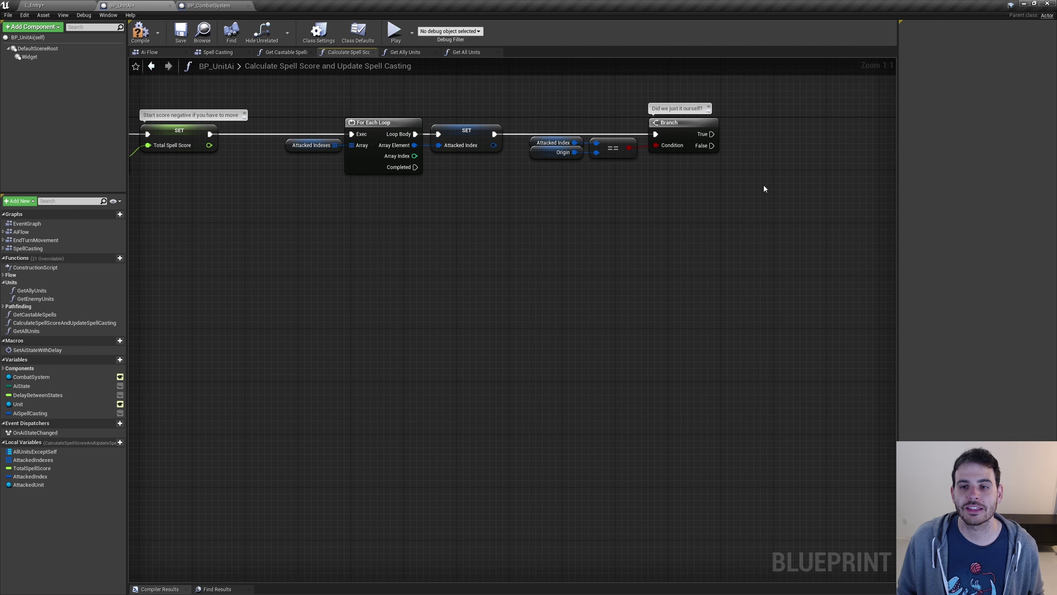
Step: On the Branch's True output, SET AttackedUnit from the Unit getter
drag(772, 106, 801, 202)
click(766, 146)
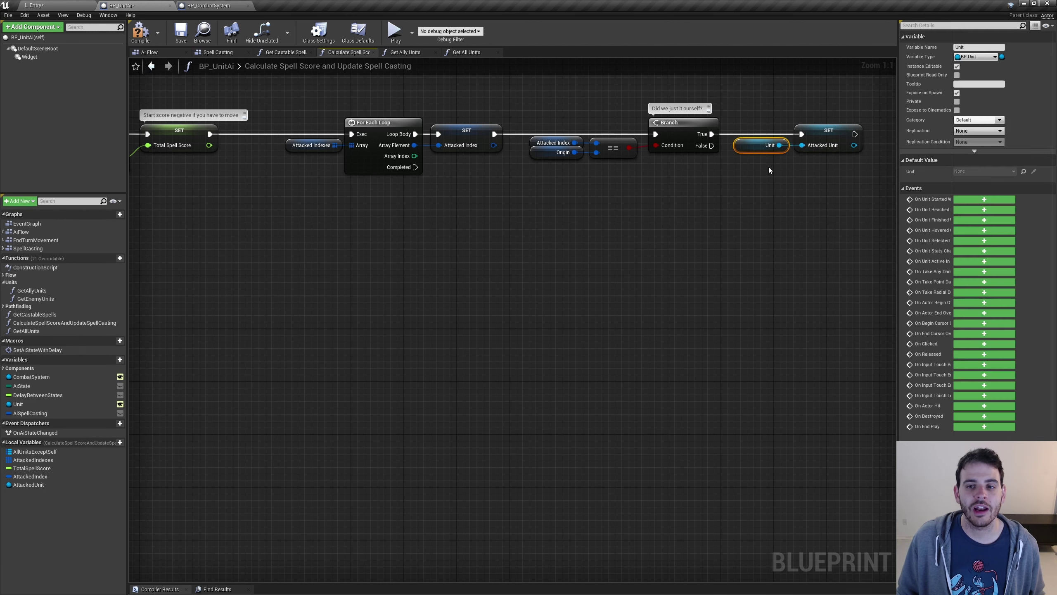
click(31, 485)
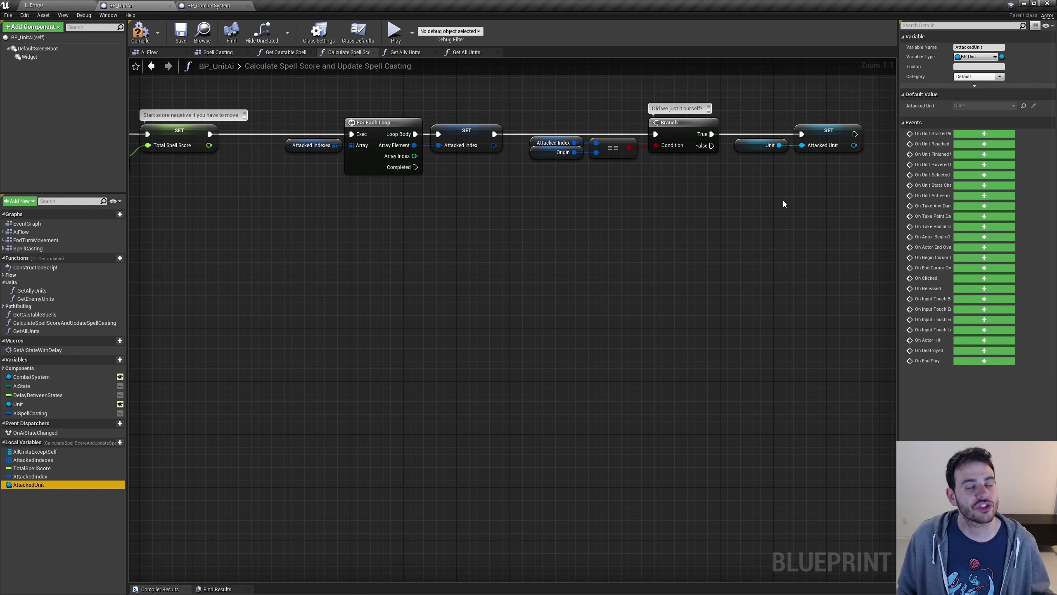
click(764, 145)
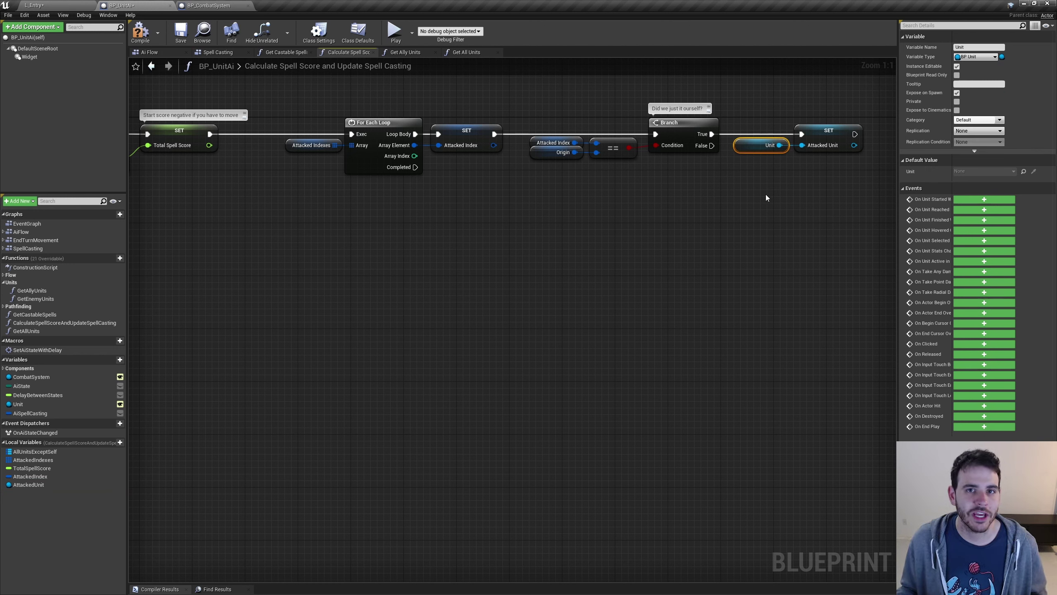
drag(758, 106, 830, 221)
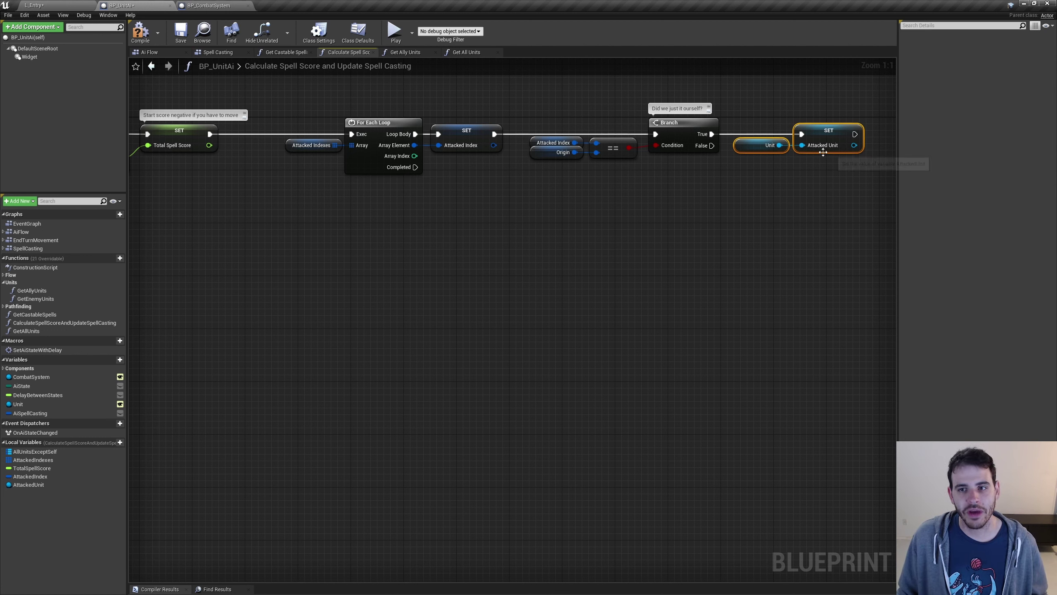
Step: On the False output, SET AttackedUnit from a Find on AllUnitsExceptSelf using AttackedIndex
drag(615, 177, 525, 131)
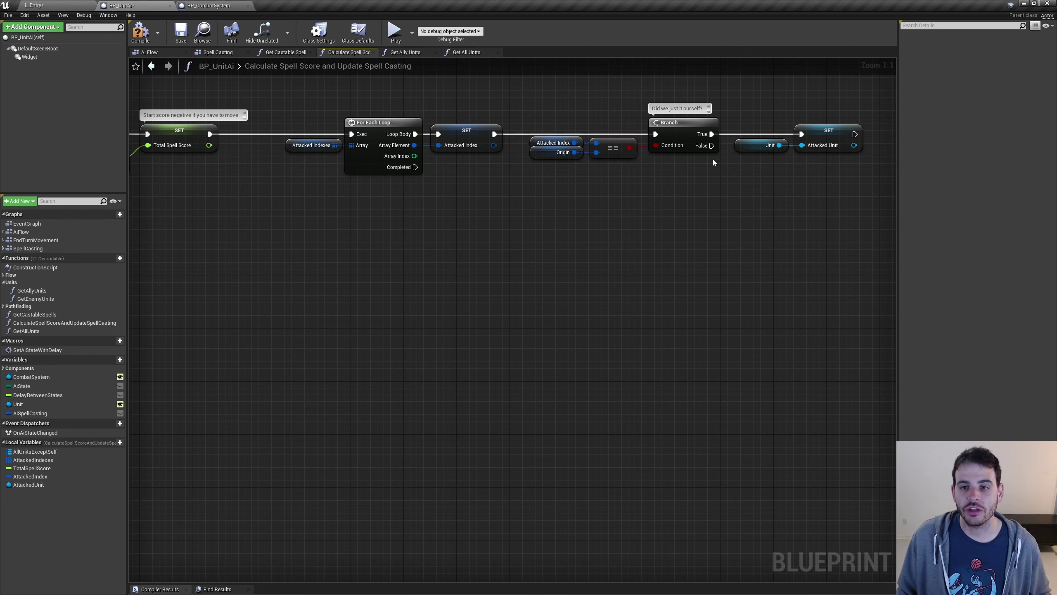
drag(724, 183, 708, 142)
click(75, 452)
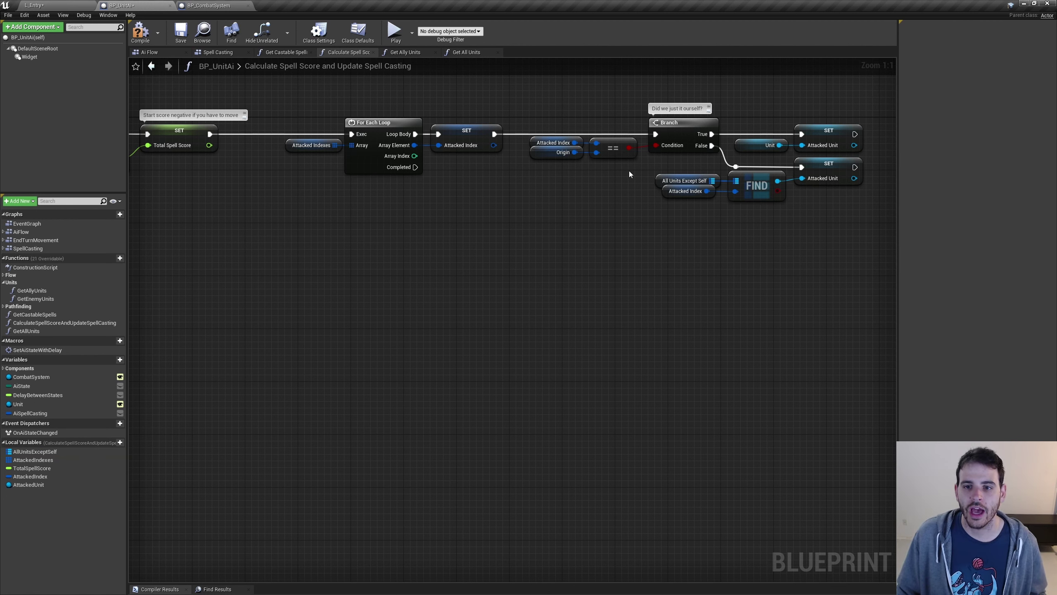
drag(630, 170, 763, 205)
click(684, 181)
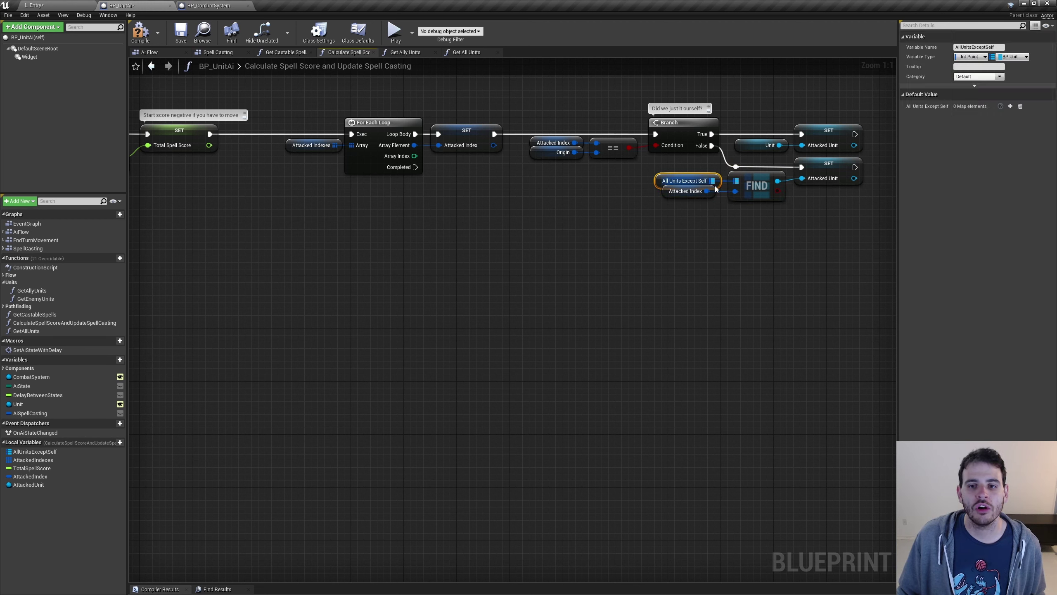
click(689, 191)
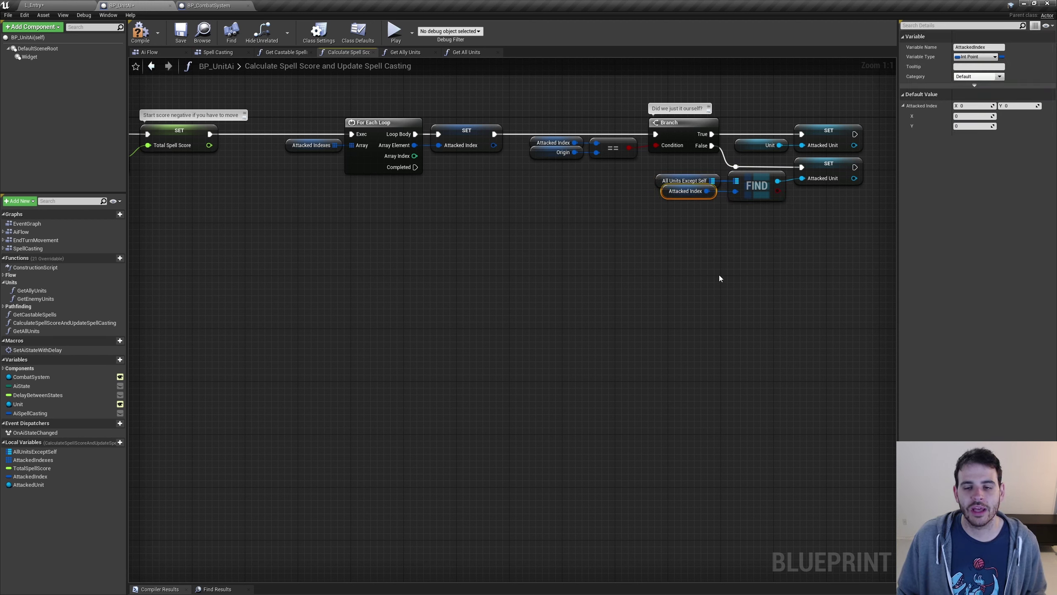
click(805, 183)
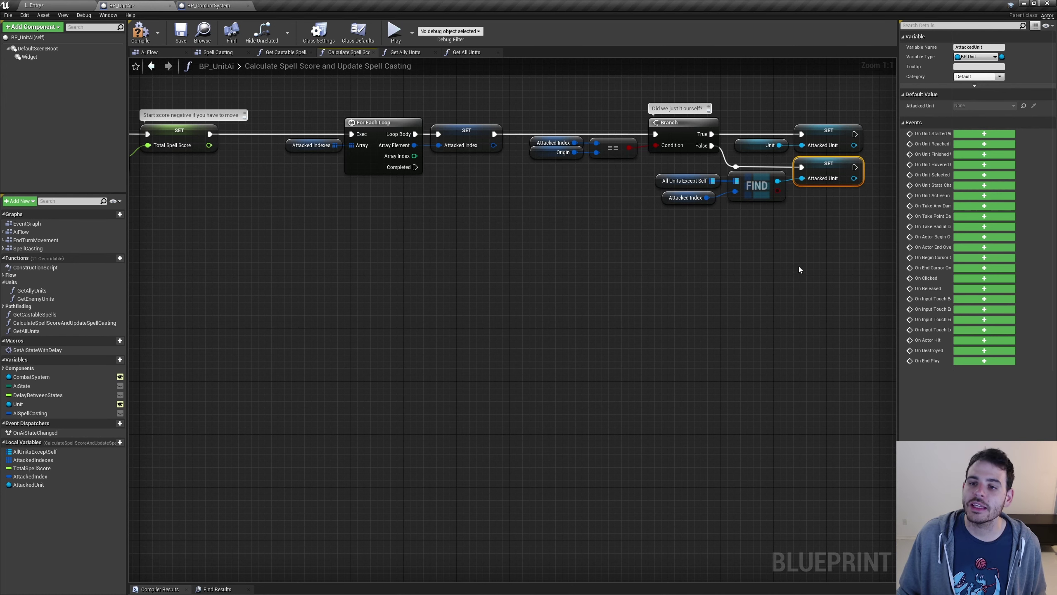
right_drag(839, 262, 370, 268)
click(484, 244)
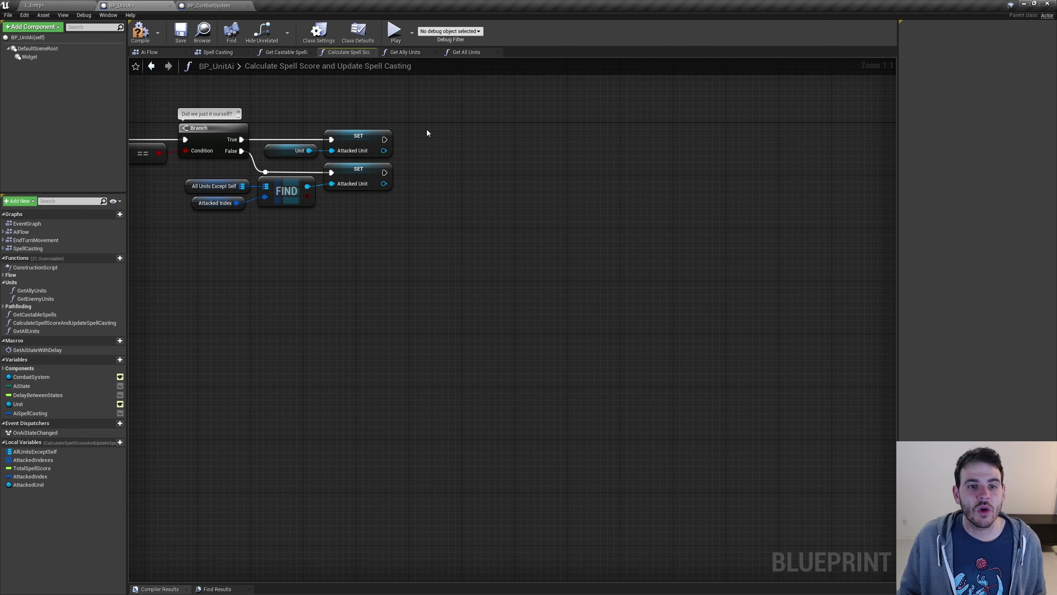
click(359, 136)
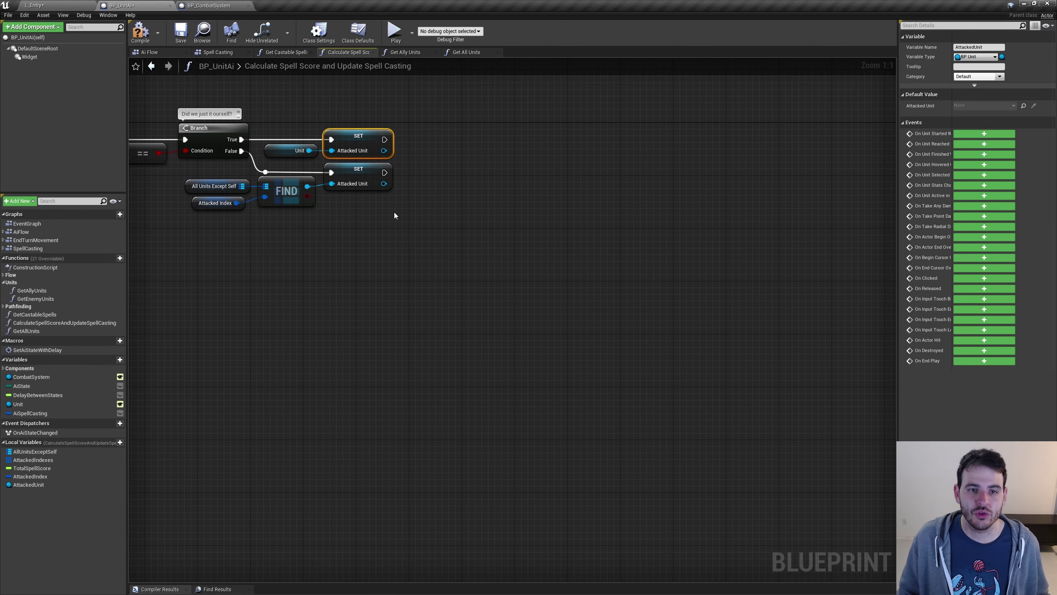
click(353, 171)
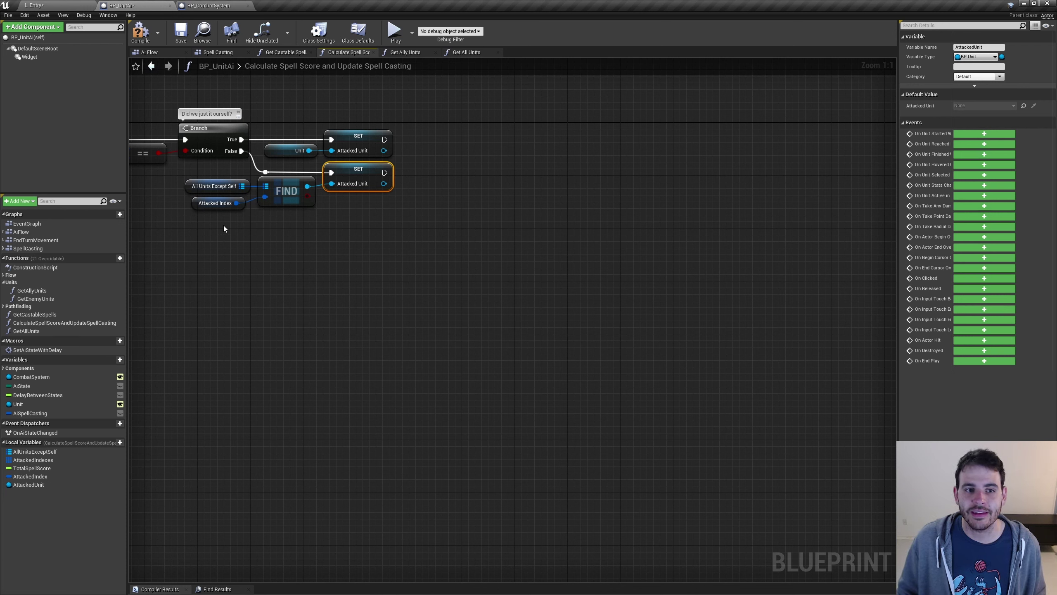
click(385, 226)
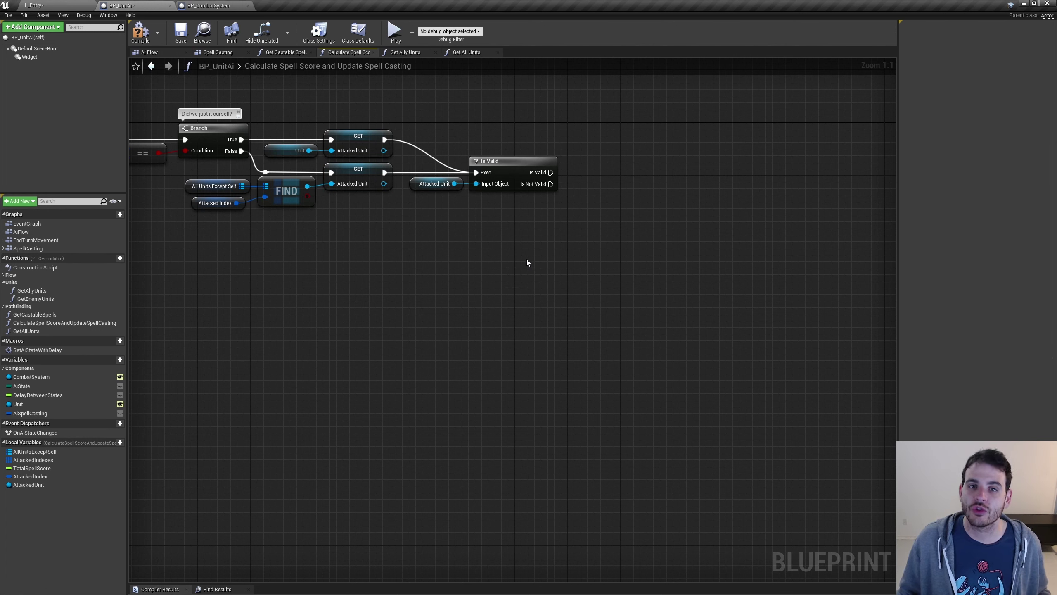
Step: Wire both SET Attacked Unit exec outputs into an Is Valid node fed by an Attacked Unit getter
click(441, 178)
click(521, 164)
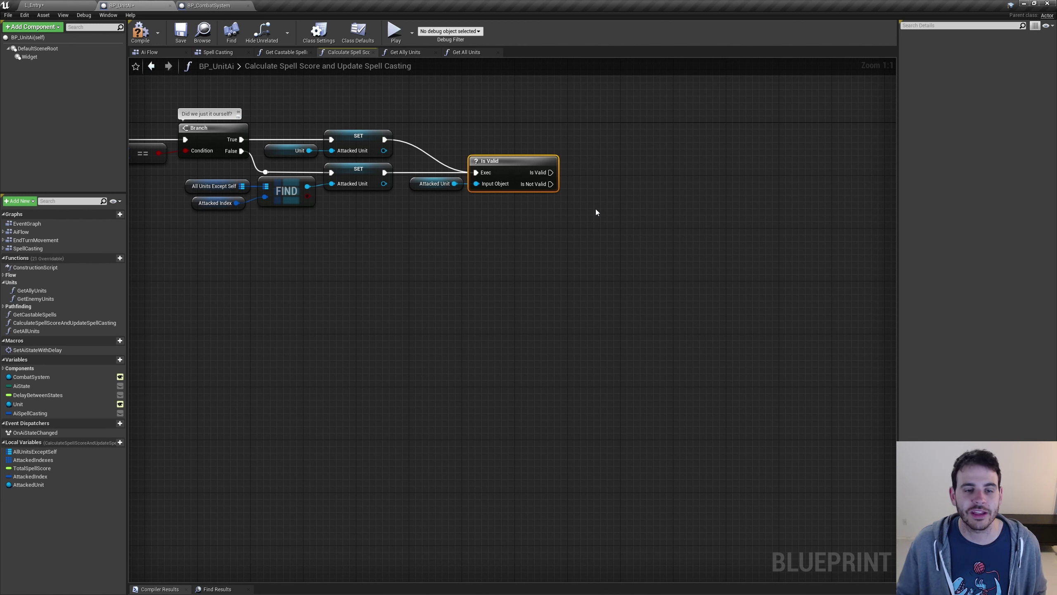
click(454, 213)
drag(455, 215, 566, 180)
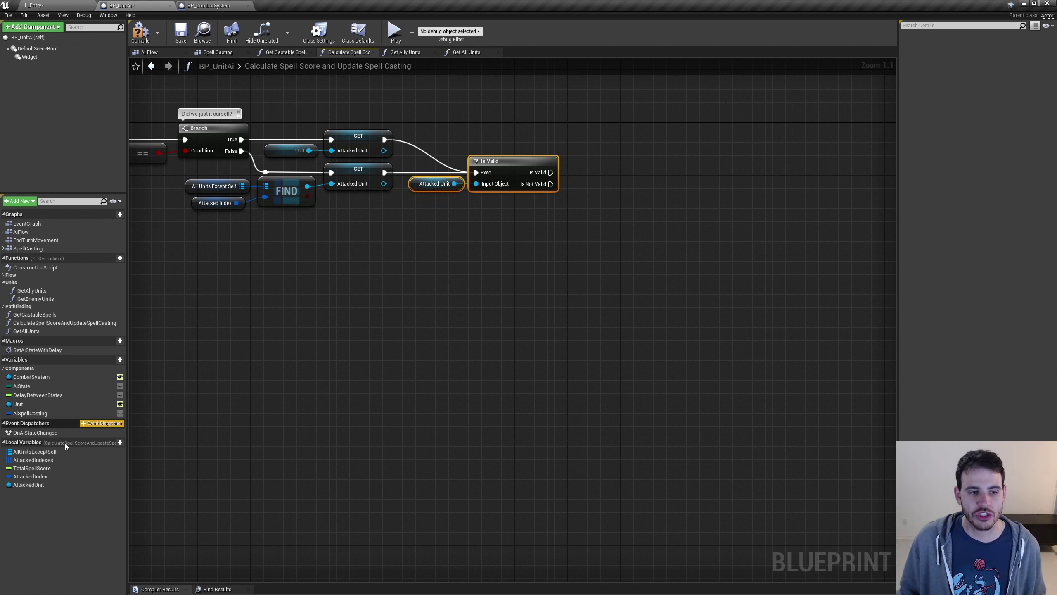
click(32, 468)
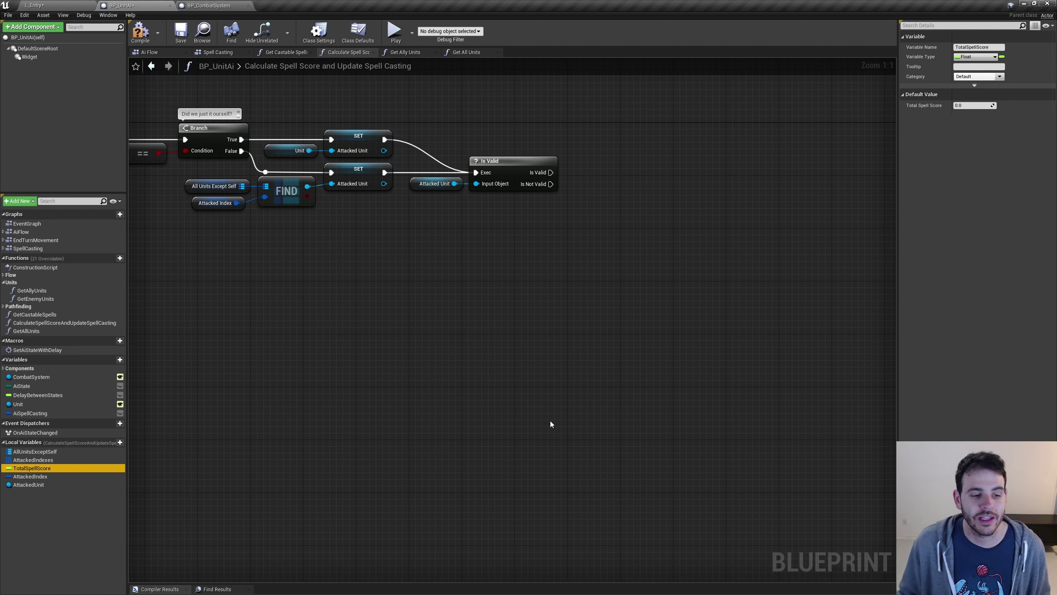
click(506, 214)
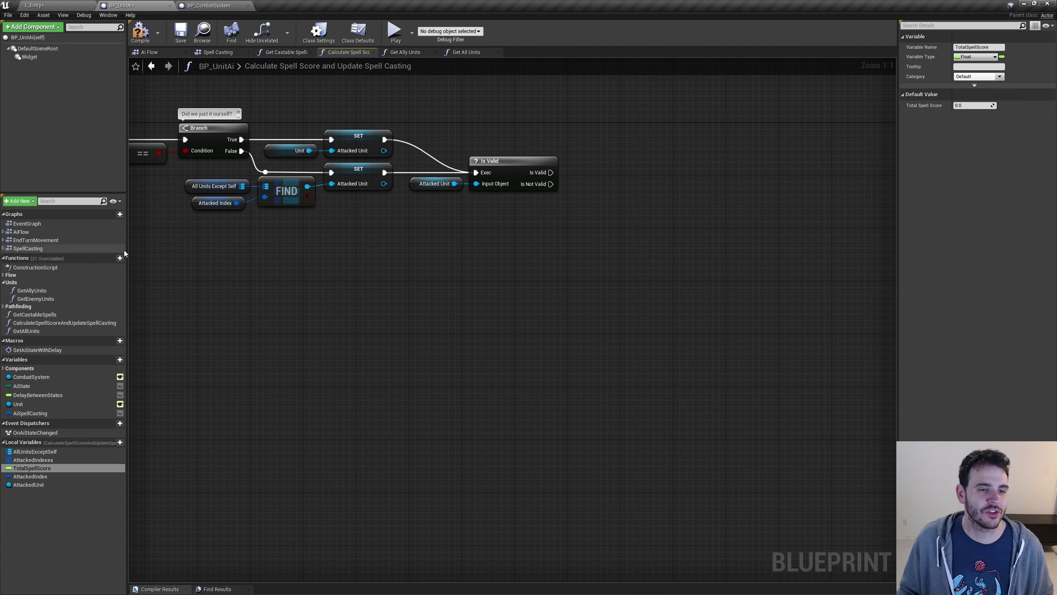
text(CalculateImpactScore)
Step: Add Spell and AttackedUnit inputs to the CalculateImpactScore function
click(56, 340)
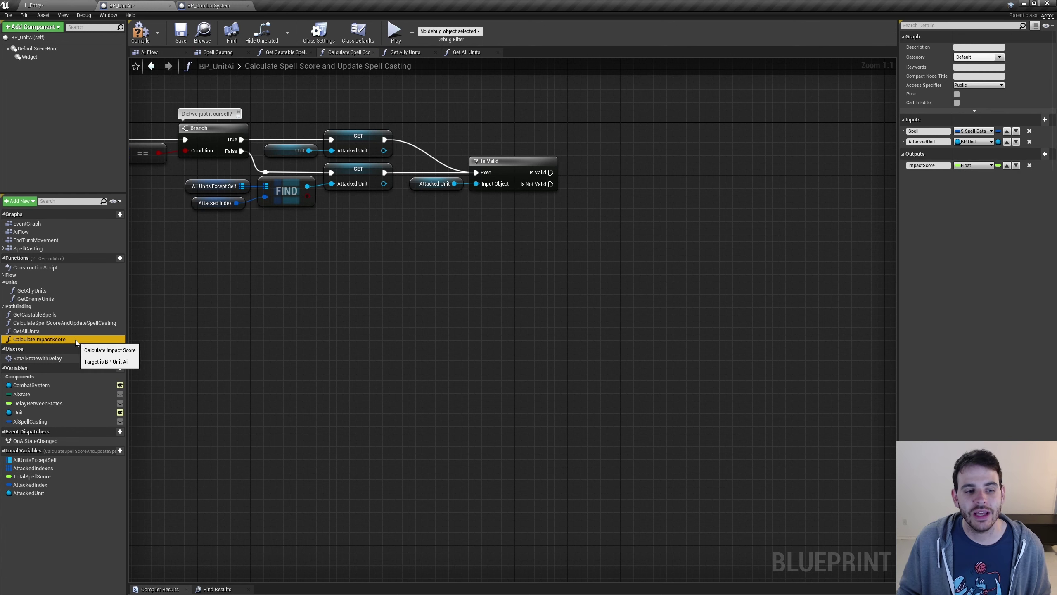
click(928, 131)
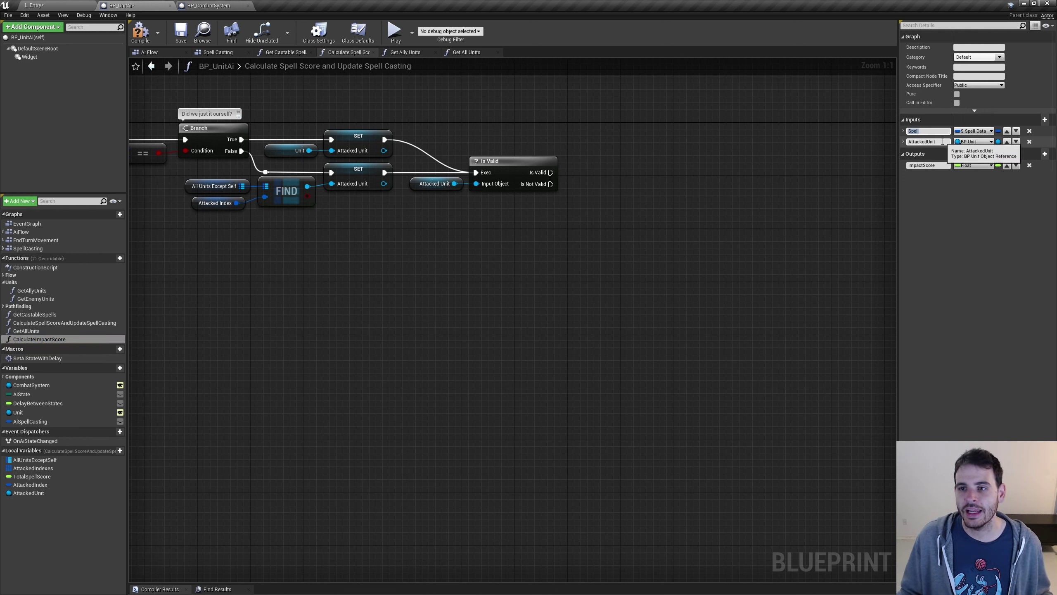
key(Tab)
click(493, 179)
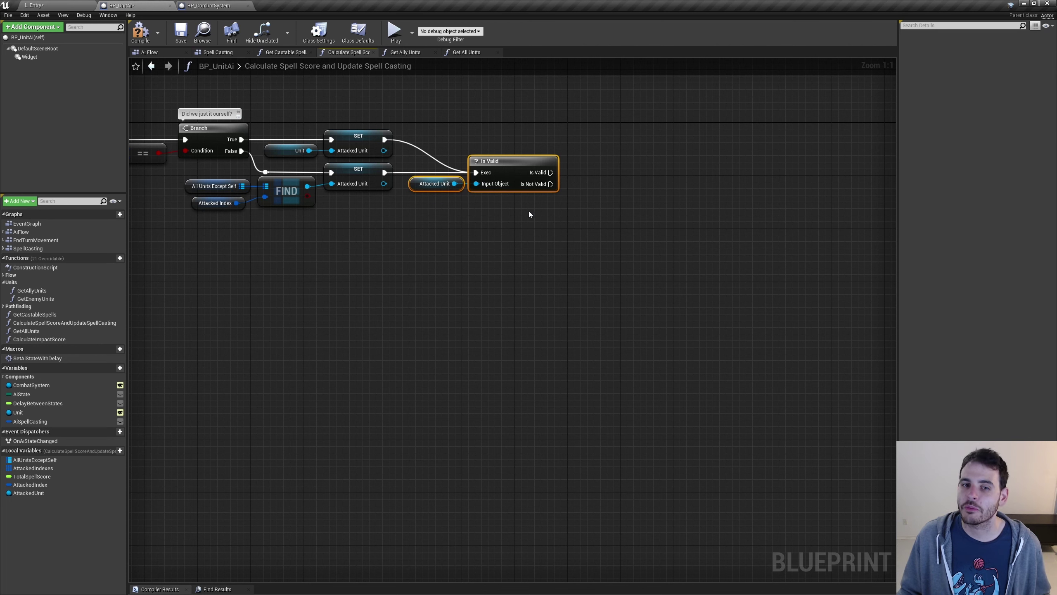
click(65, 340)
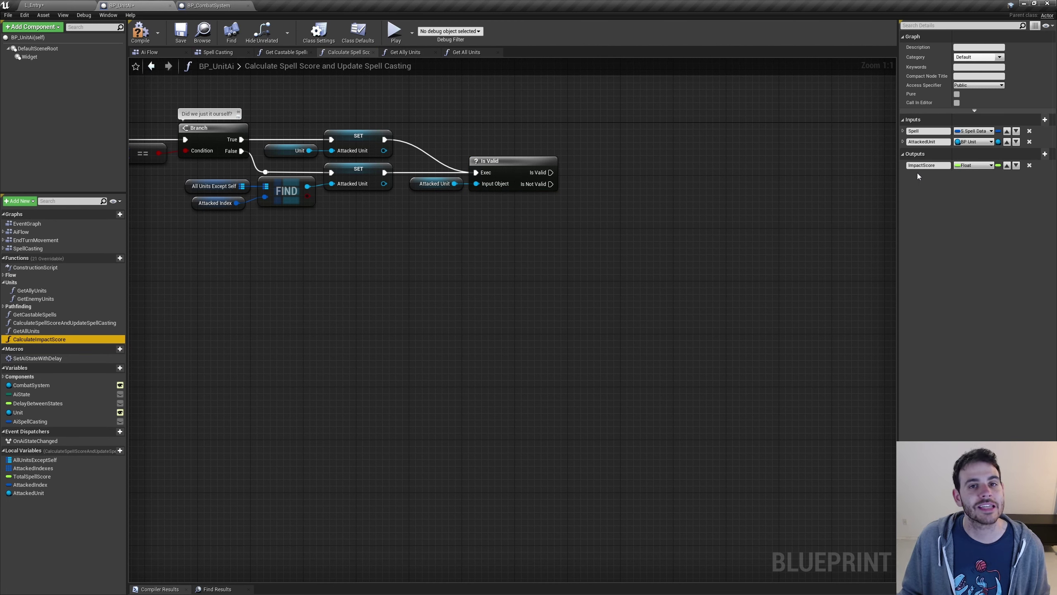
Step: Add a Float output named ImpactScore to CalculateImpactScore
drag(937, 166, 923, 165)
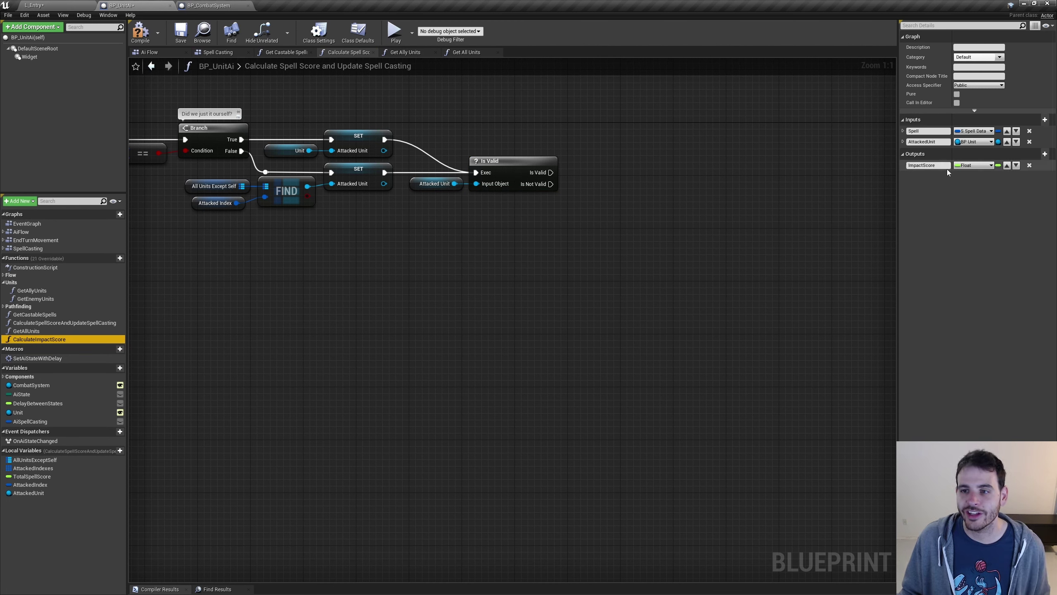
double_click(923, 166)
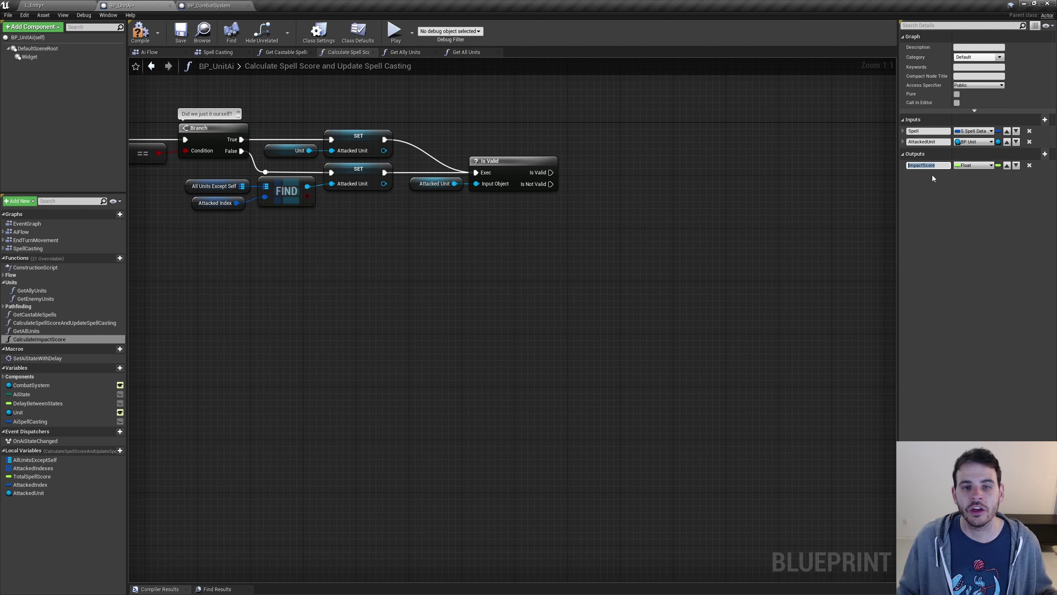
click(929, 142)
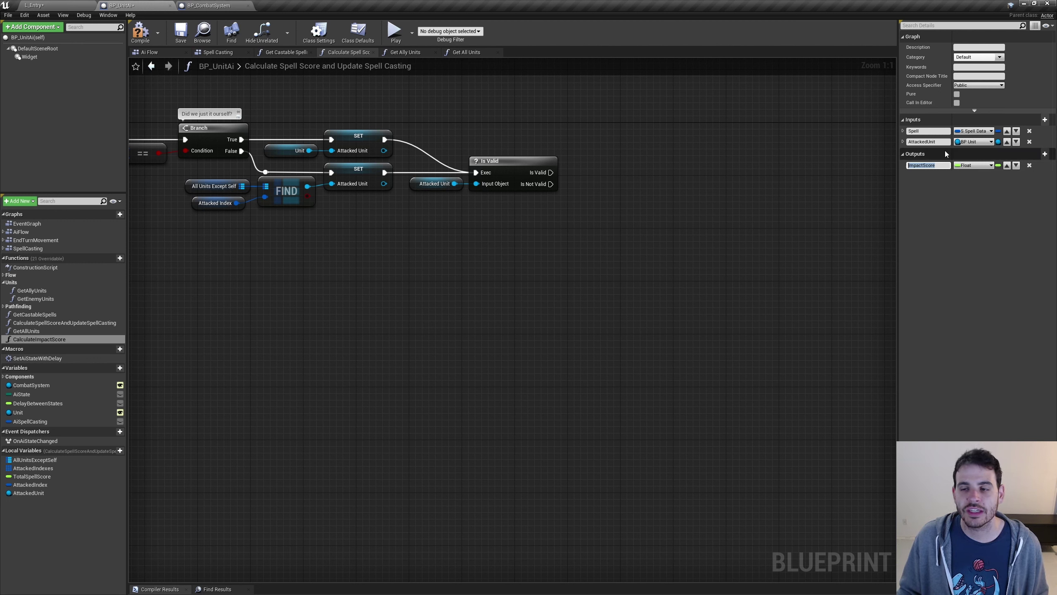
click(939, 165)
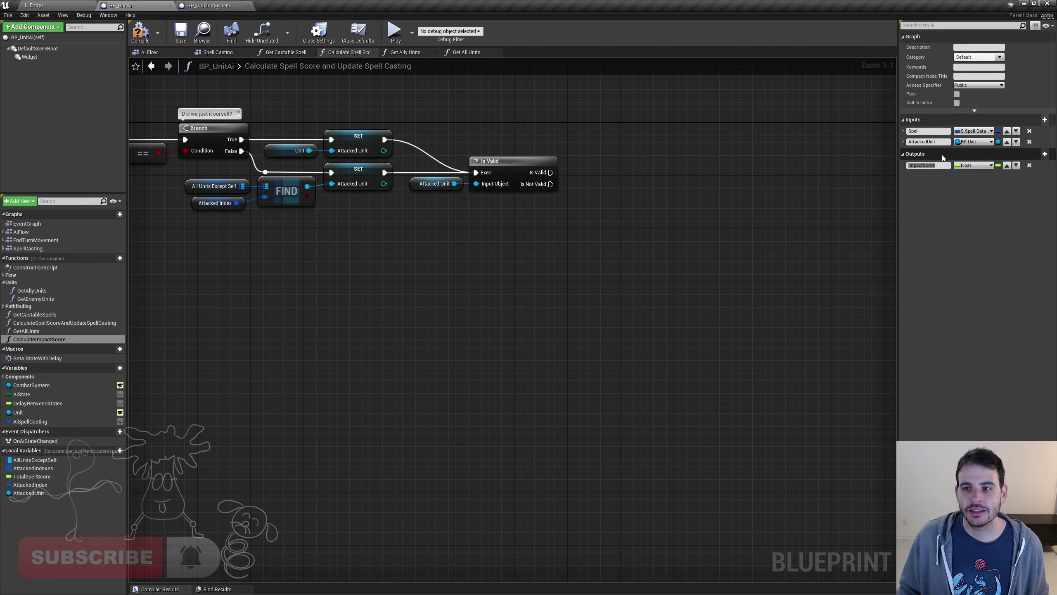
double_click(940, 166)
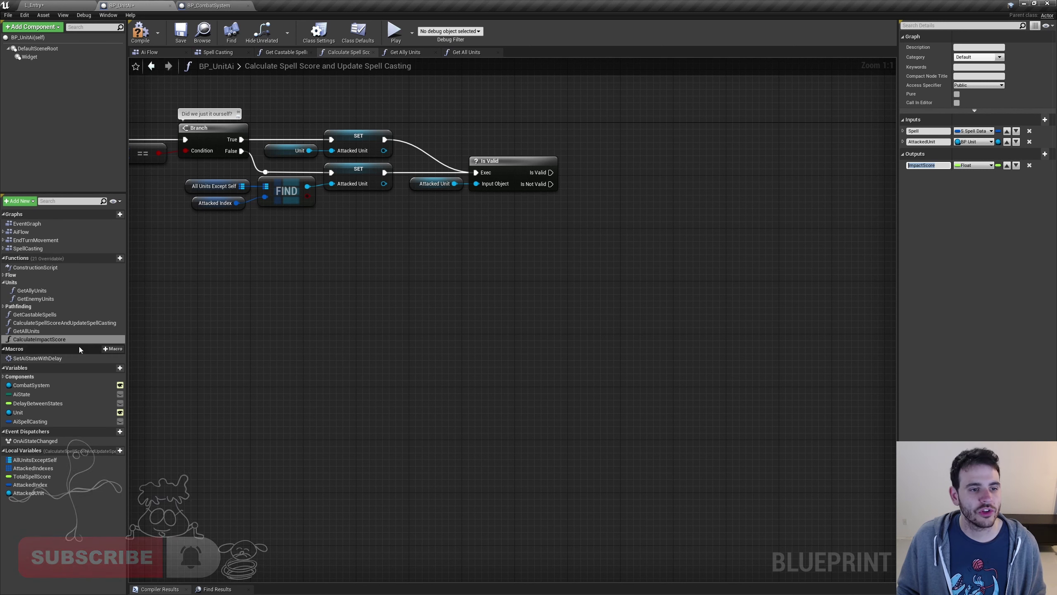
Step: Call CalculateImpactScore after Is Valid, passing Spell and Attacked Unit
click(40, 339)
key(Return)
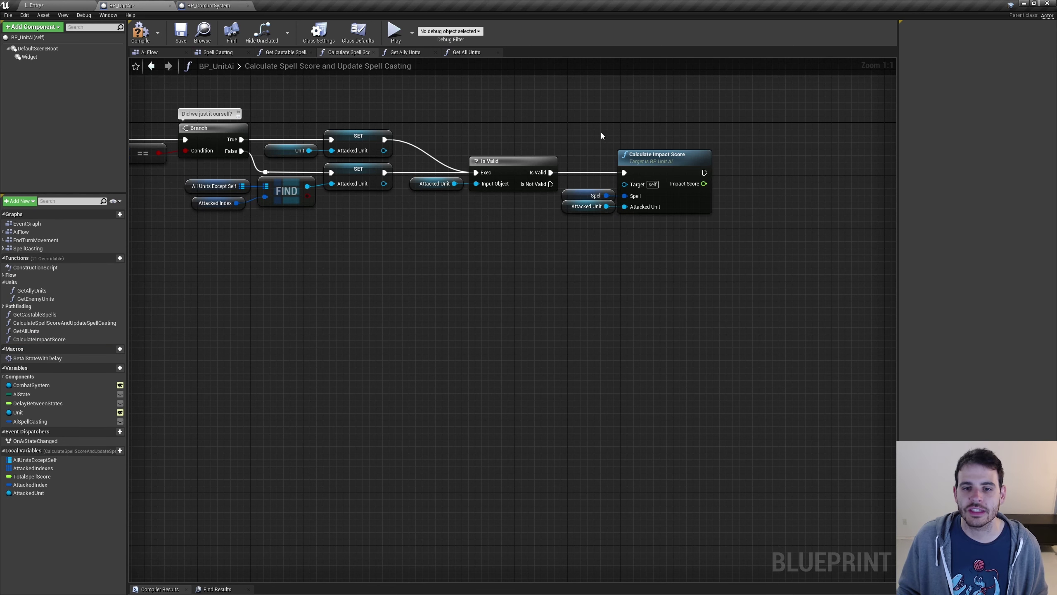
click(587, 206)
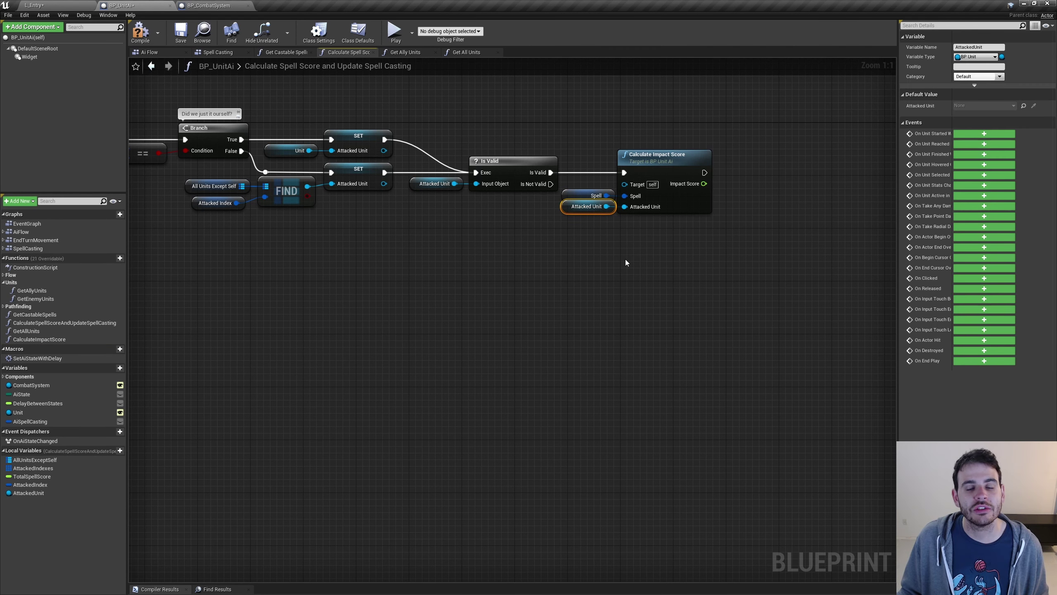
Step: Add Impact Score to the Total Spell Score getter with a + node and SET Total Spell Score
drag(704, 184, 707, 198)
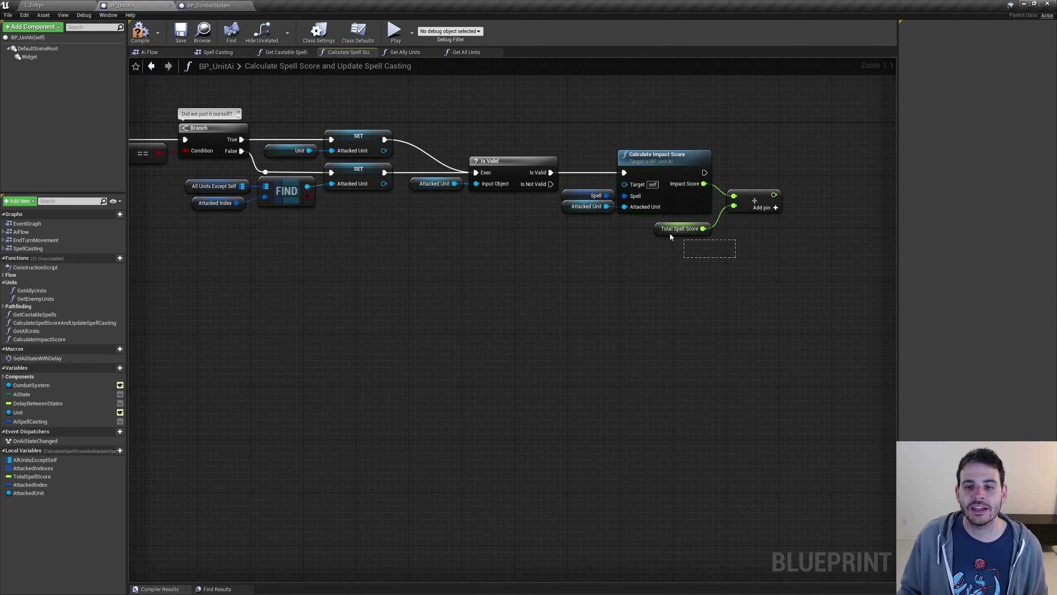
click(671, 232)
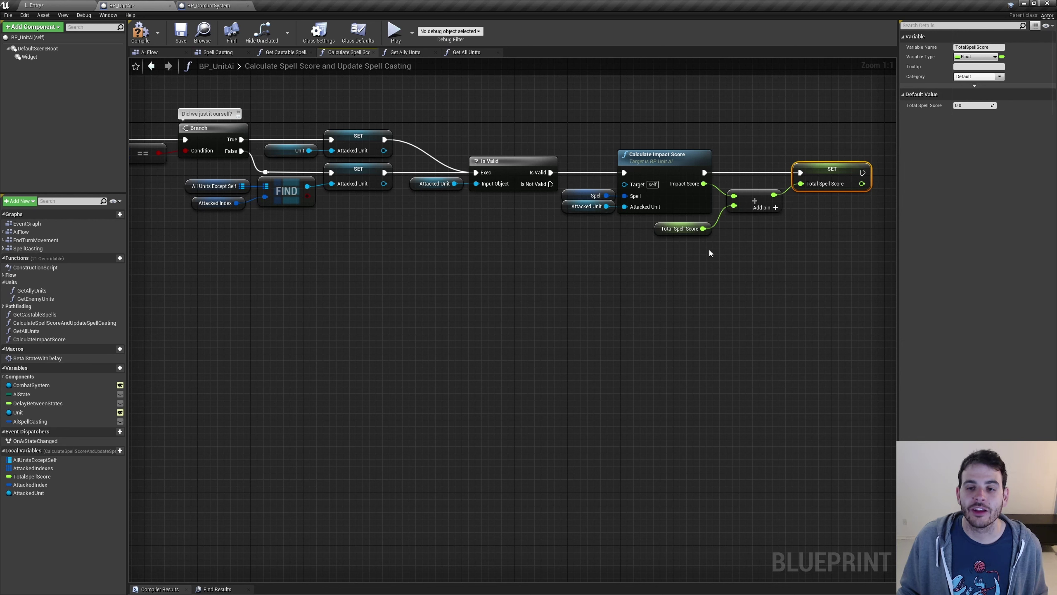
drag(701, 265, 683, 239)
click(666, 157)
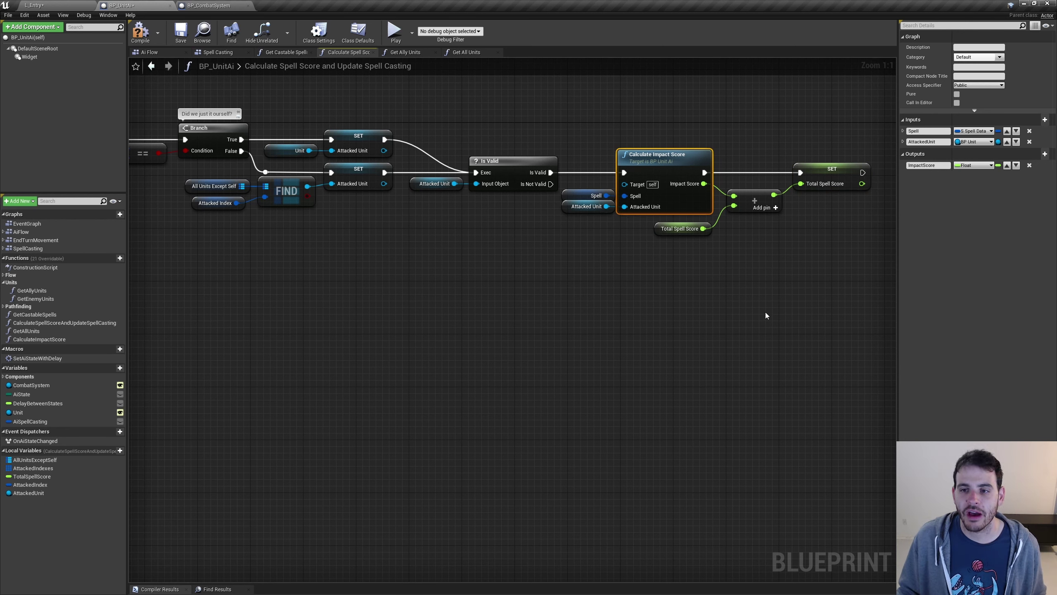
click(850, 177)
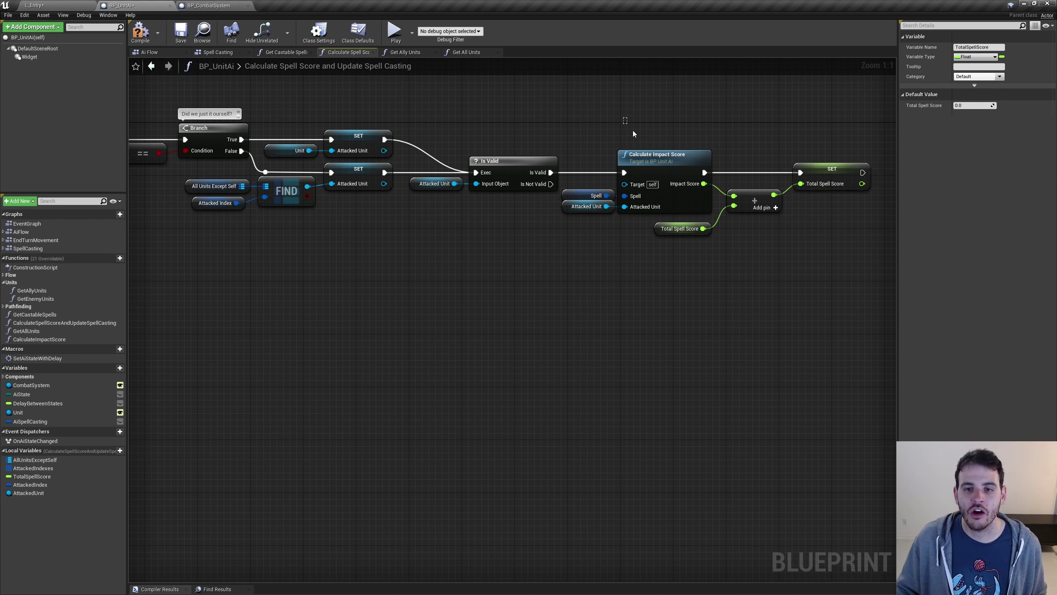
click(650, 158)
click(816, 187)
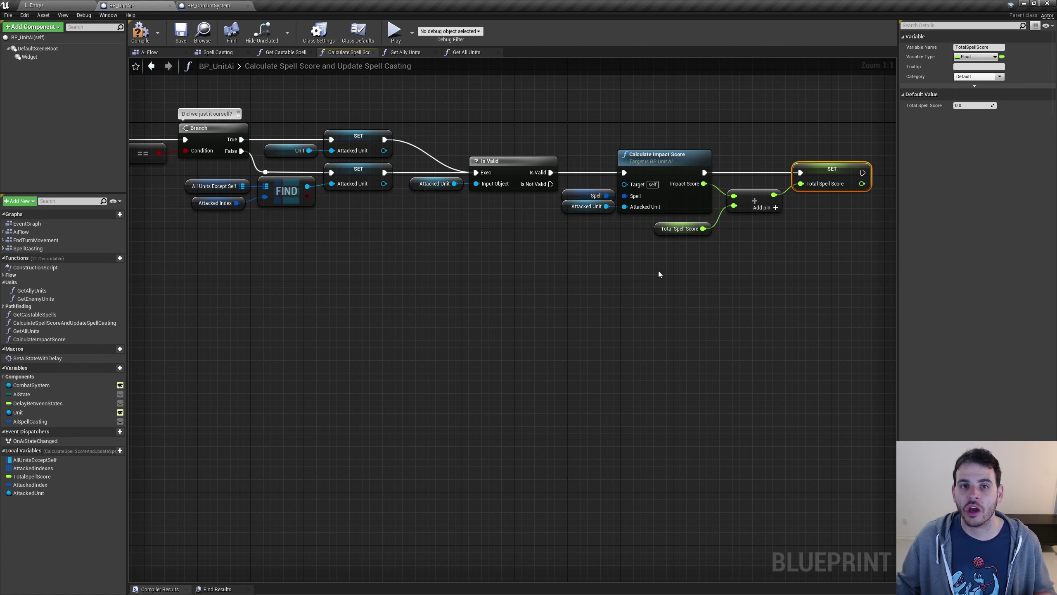
click(220, 282)
Step: Undo back to restore the 'Is this spell better?' Branch on the For Each Loop's Completed pin
mouse_move(220, 281)
right_down()
mouse_move(501, 302)
mouse_move(740, 292)
right_up()
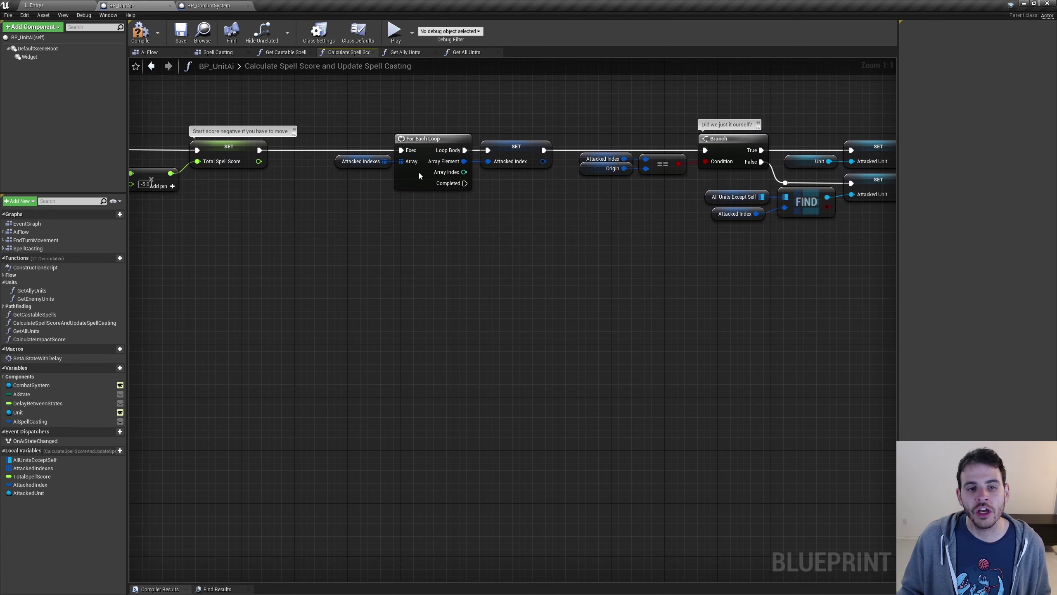
drag(361, 110, 494, 185)
click(247, 147)
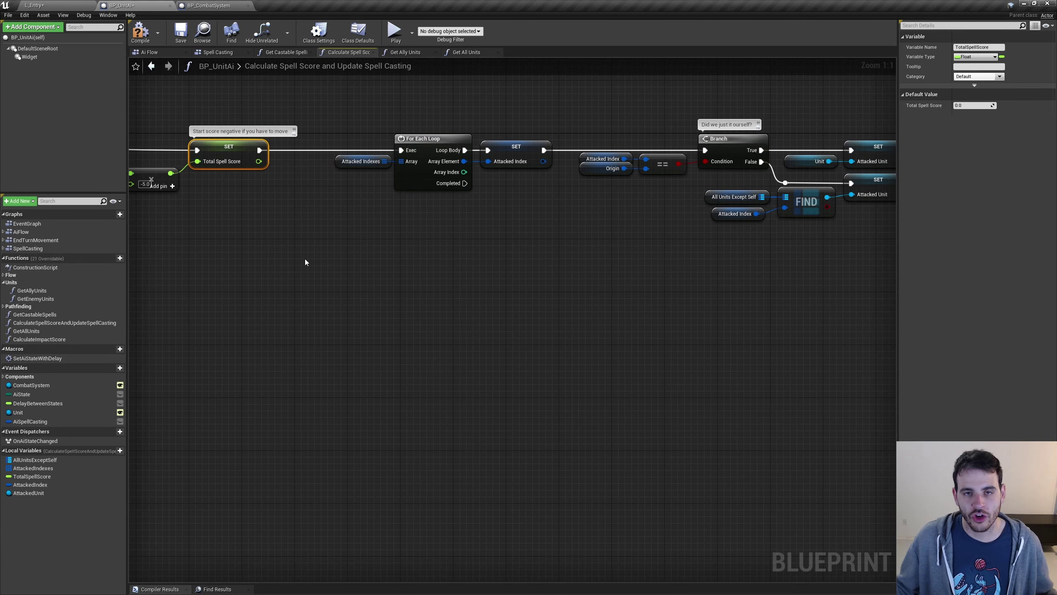
click(350, 161)
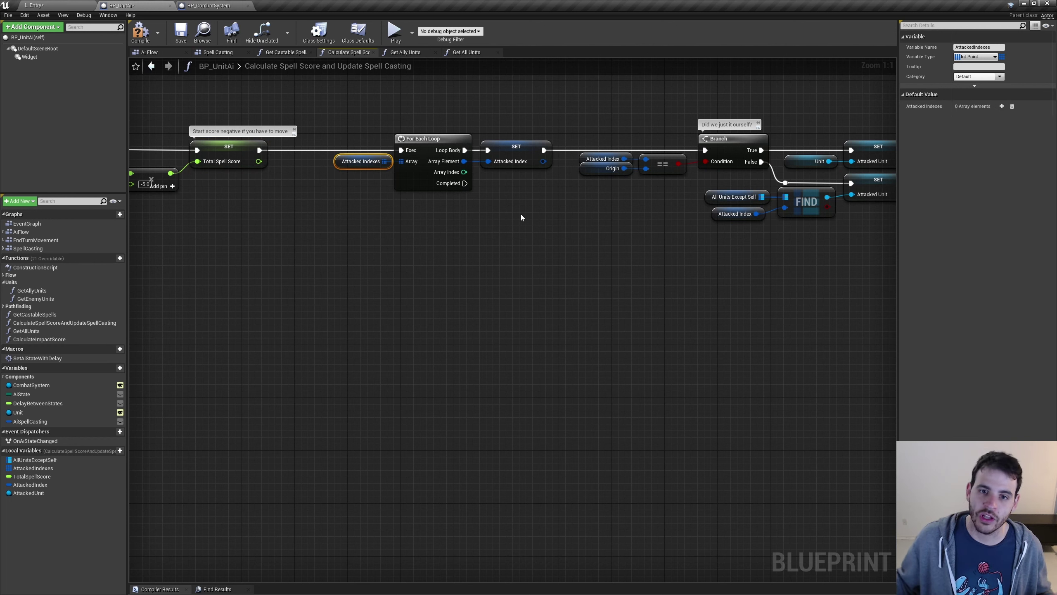
click(226, 159)
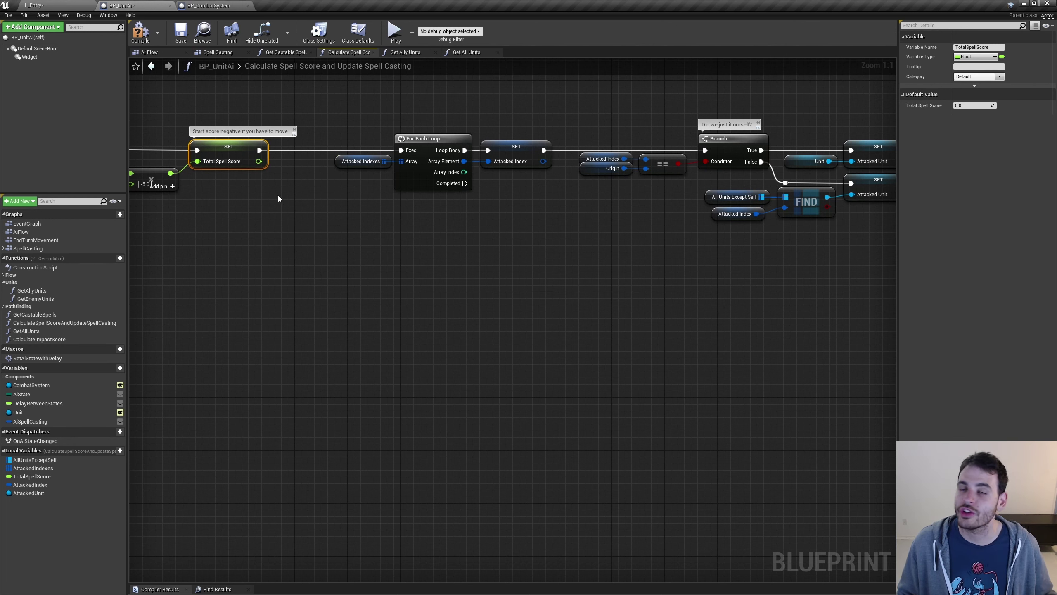
click(421, 177)
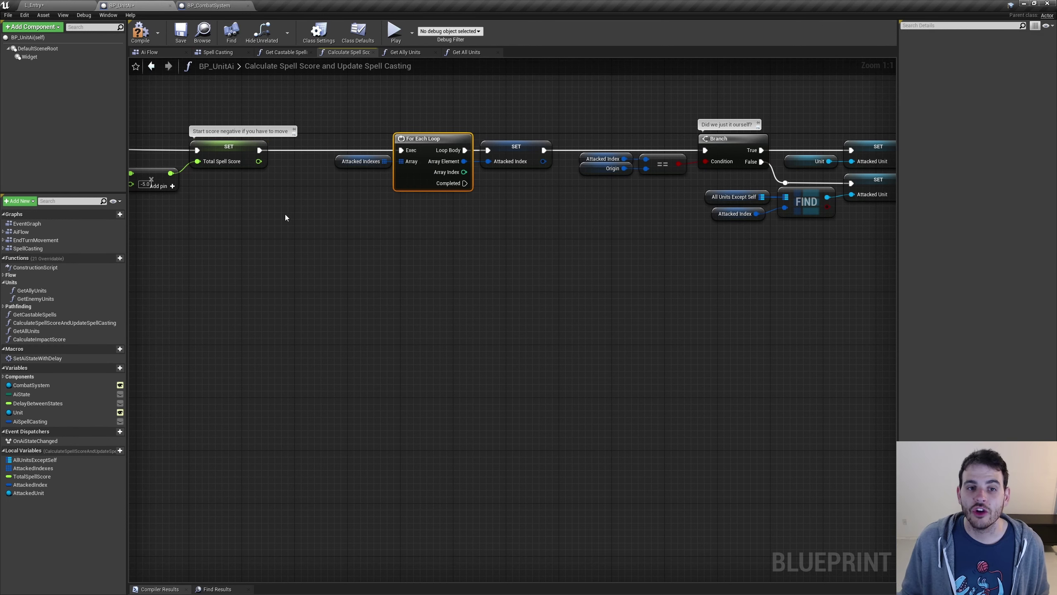
key(ctrl+z)
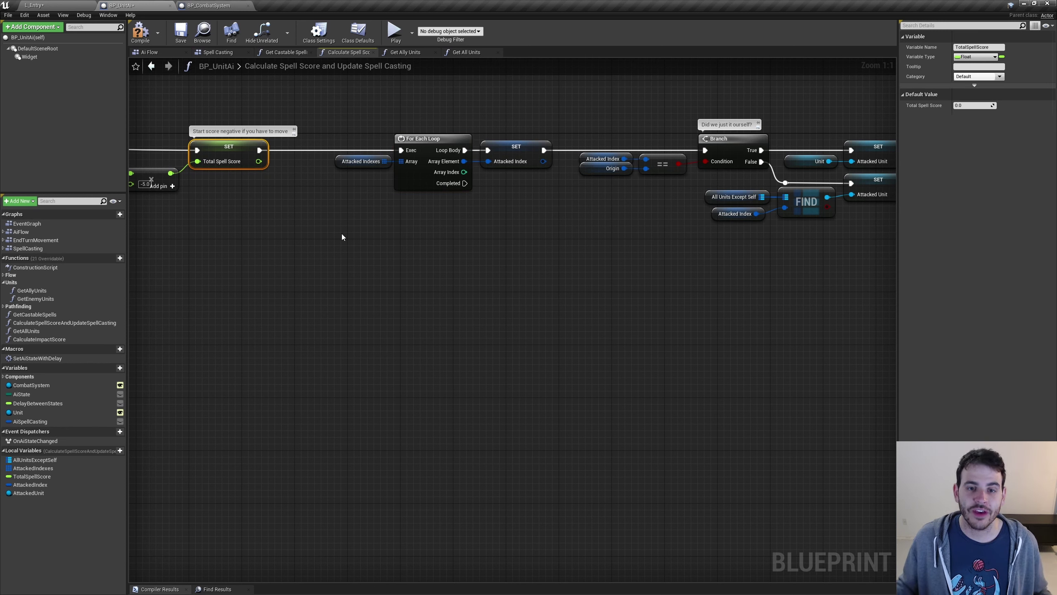
key(ctrl+z)
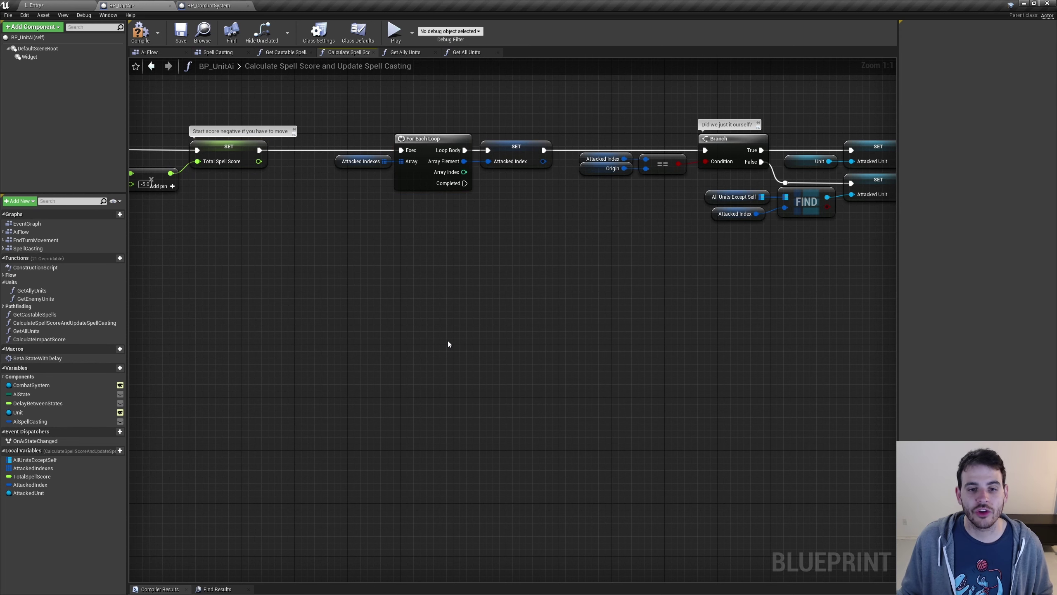
key(ctrl+z)
Step: Verify the Total Spell Score > compare and Break S_UnitAiSpellCastingData feeding the Ai Spell Casting update
drag(399, 283, 445, 310)
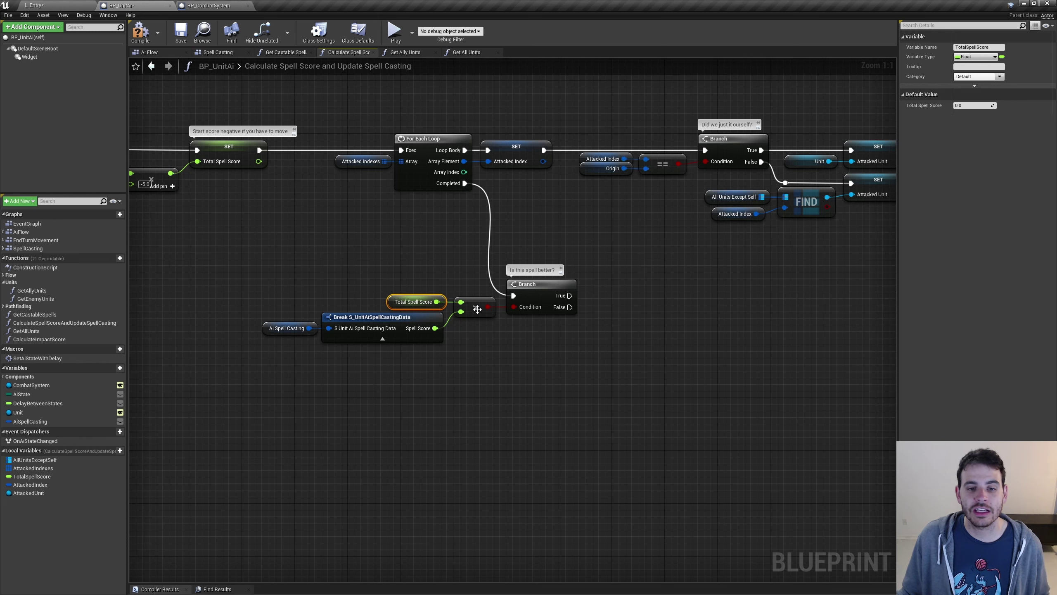
drag(449, 355, 291, 329)
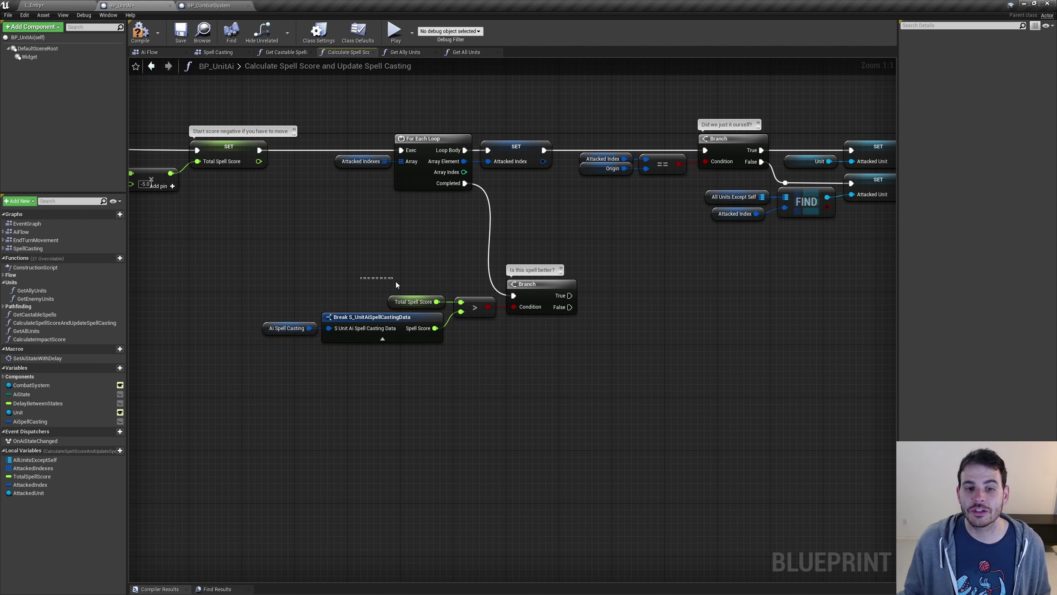
click(415, 298)
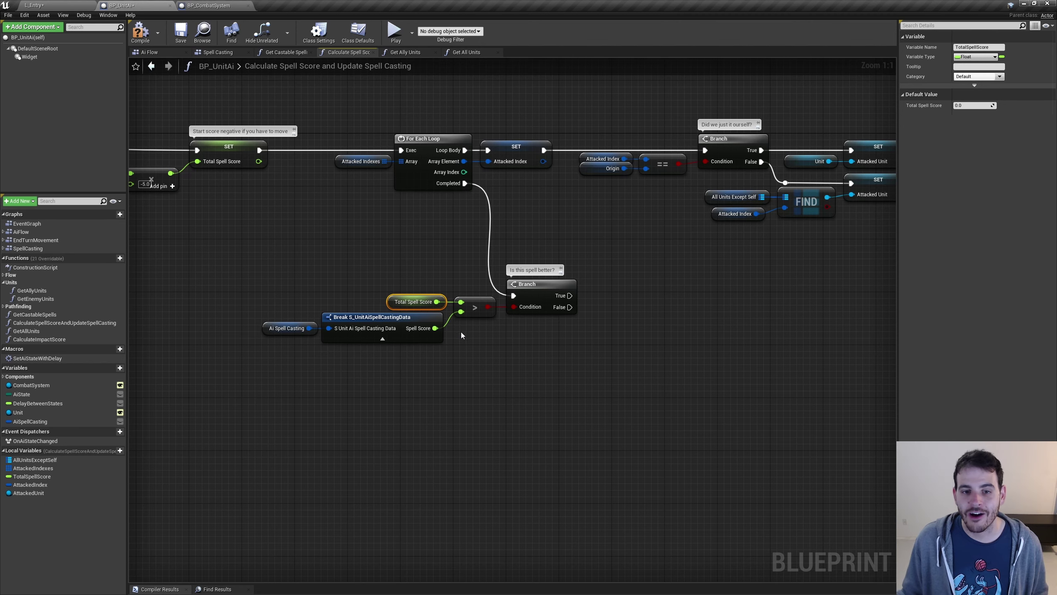
click(541, 287)
right_drag(554, 341, 464, 317)
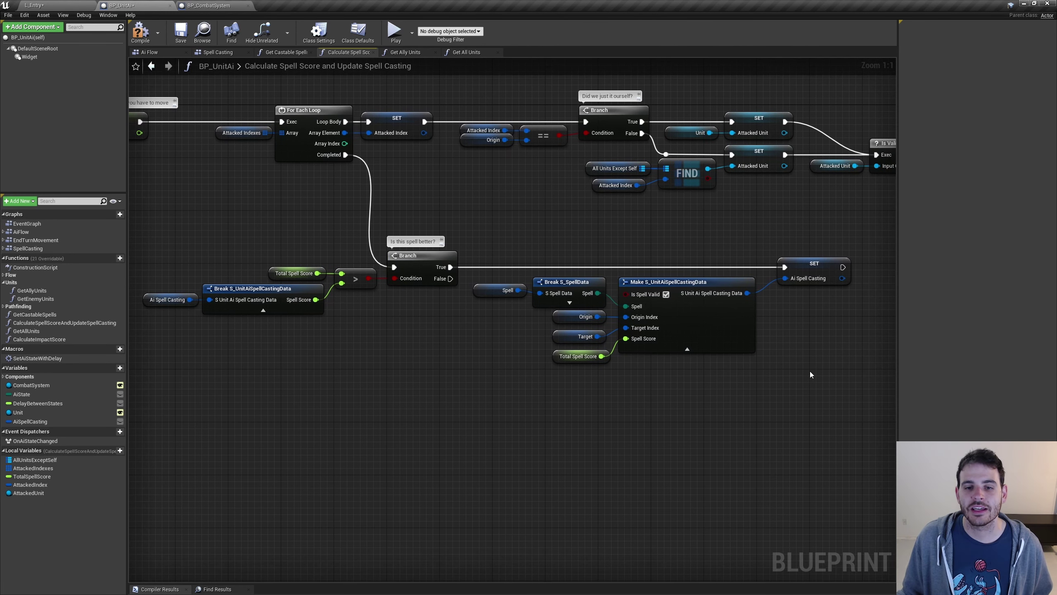
Step: Review the SET Ai Spell Casting inputs: Spell, Origin, Target and Total Spell Score
click(807, 267)
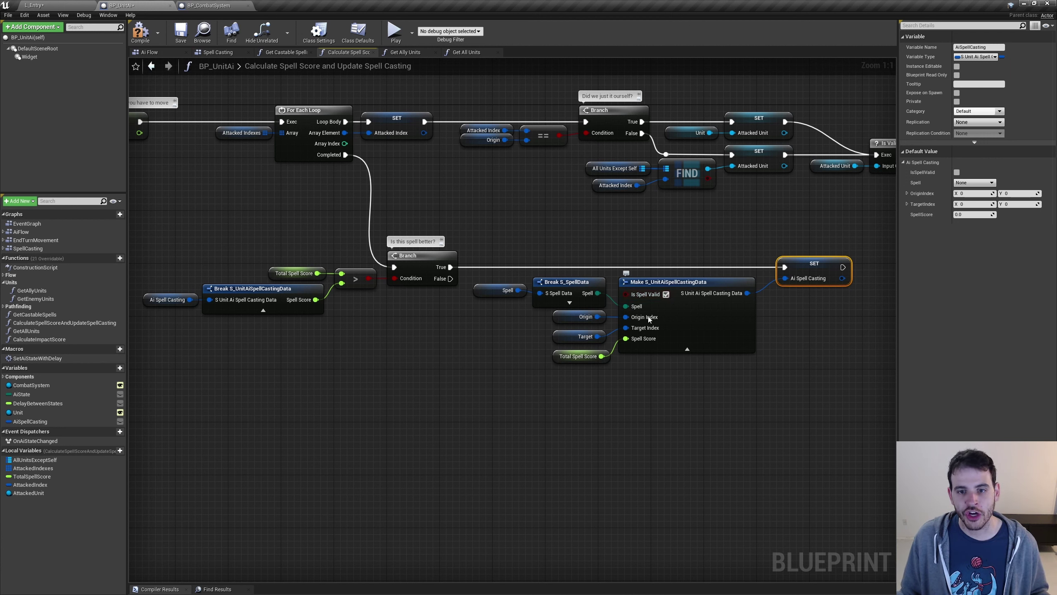
drag(541, 271, 519, 341)
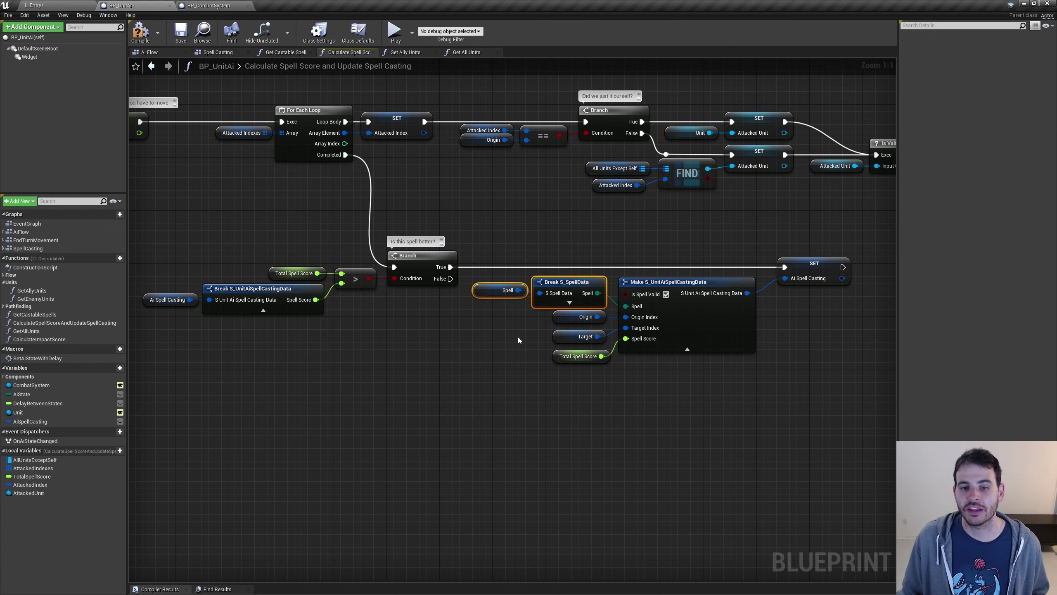
click(504, 290)
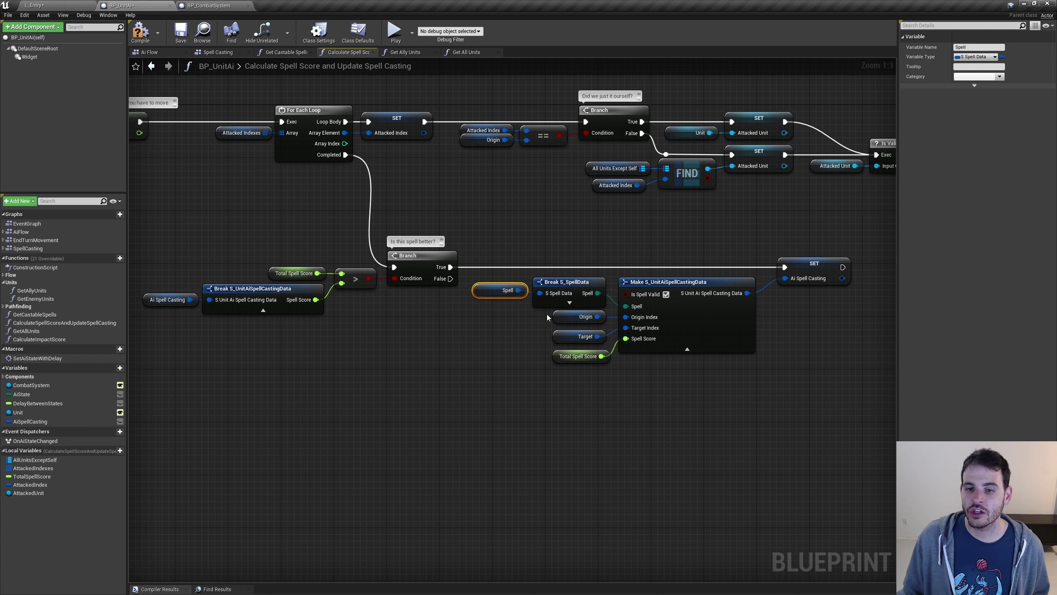
click(574, 317)
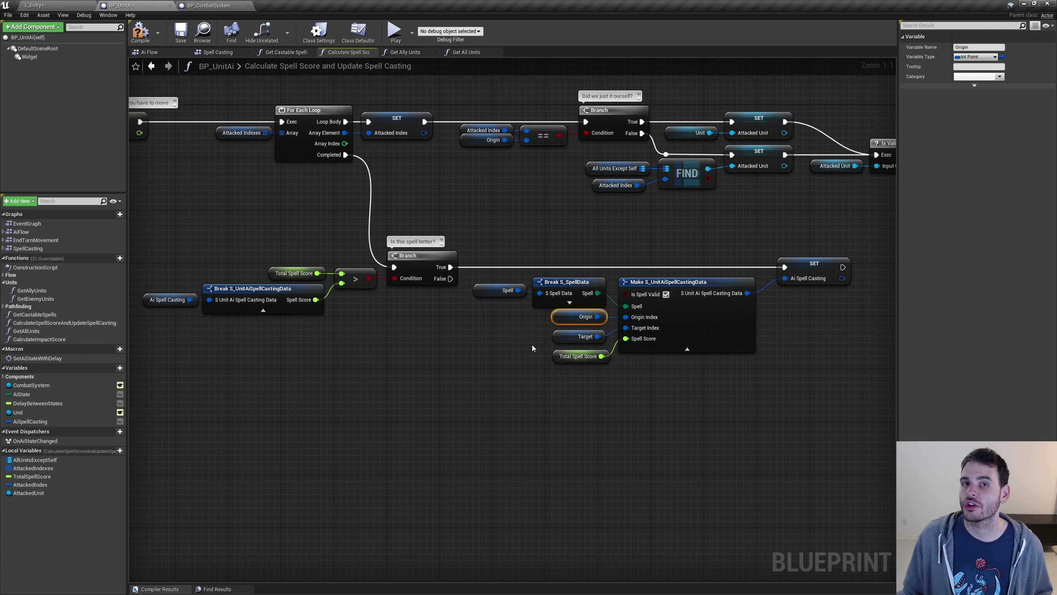
click(578, 336)
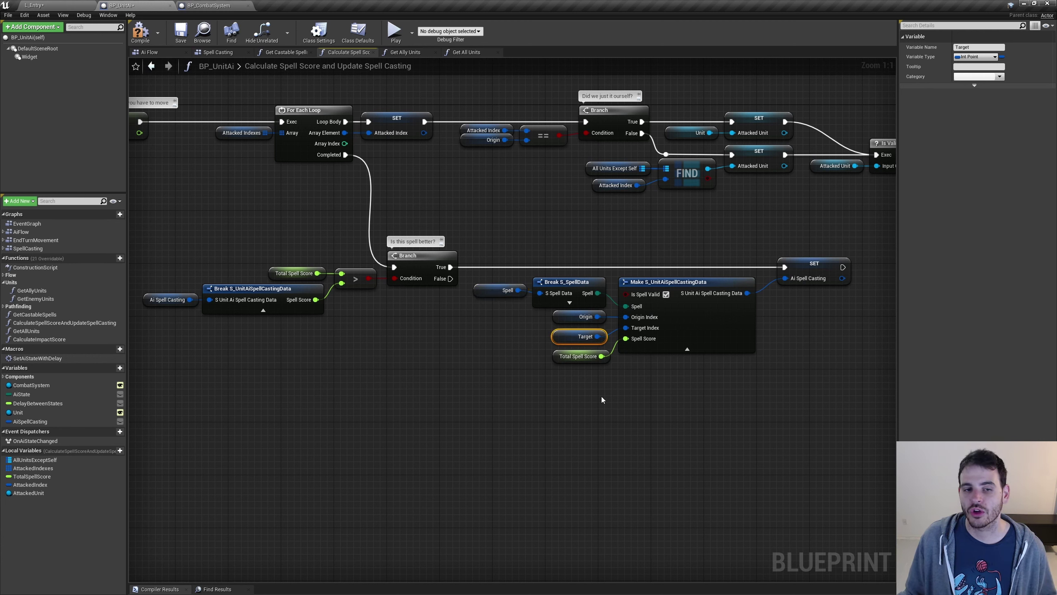
click(580, 357)
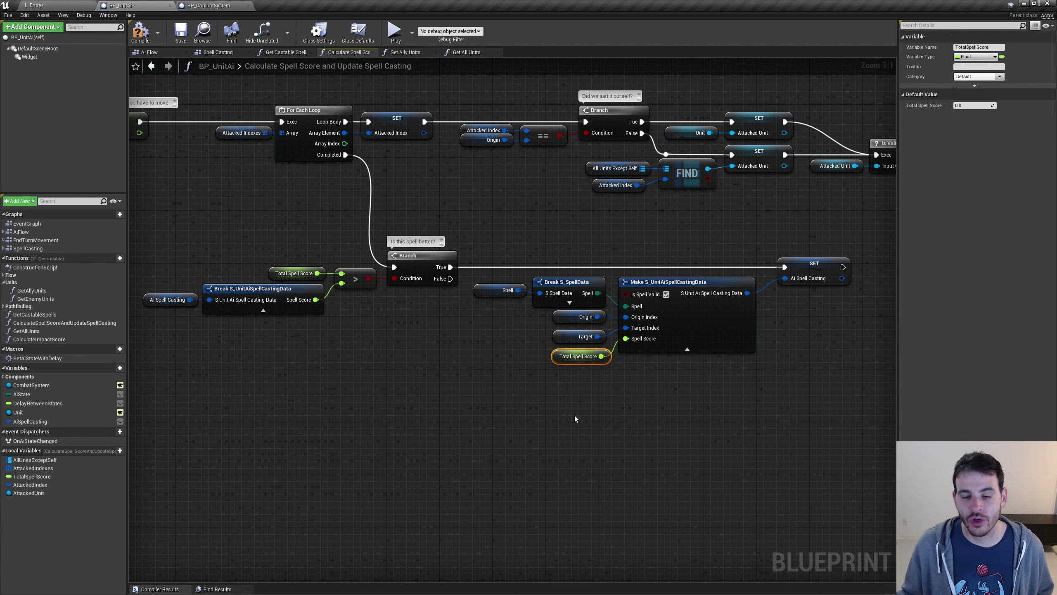
click(589, 382)
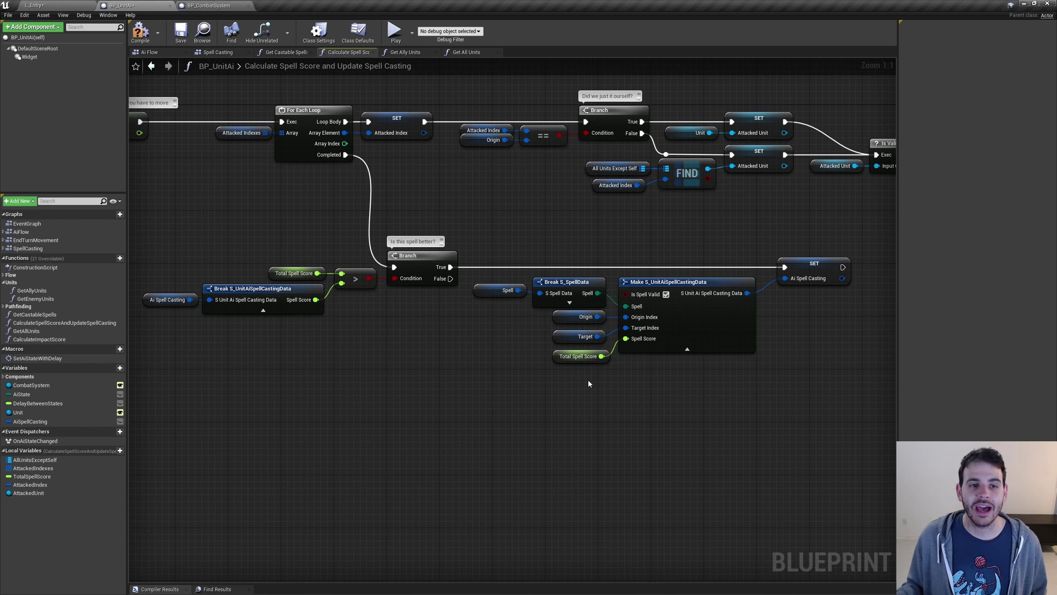
Step: Check the loop, Attacked Unit SET and spell-comparison node groups, and select CalculateImpactScore
drag(206, 119, 437, 194)
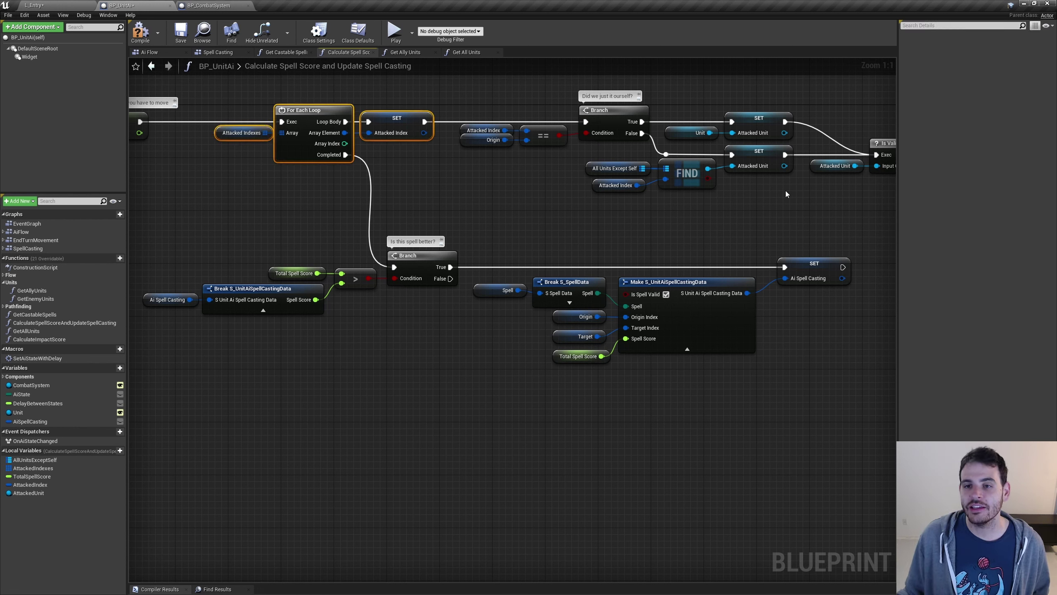
drag(787, 195, 717, 125)
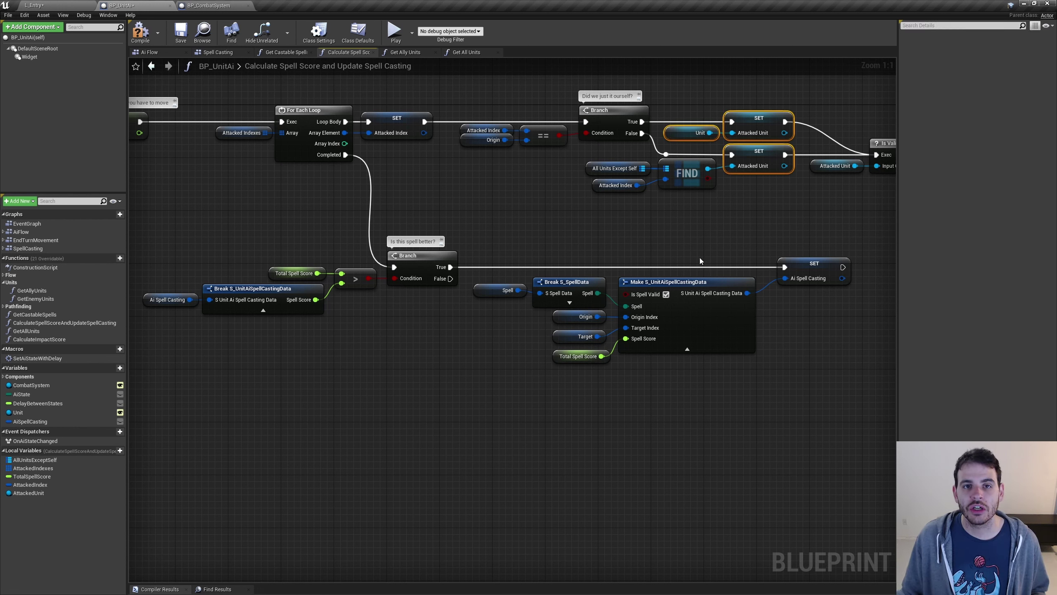
click(294, 273)
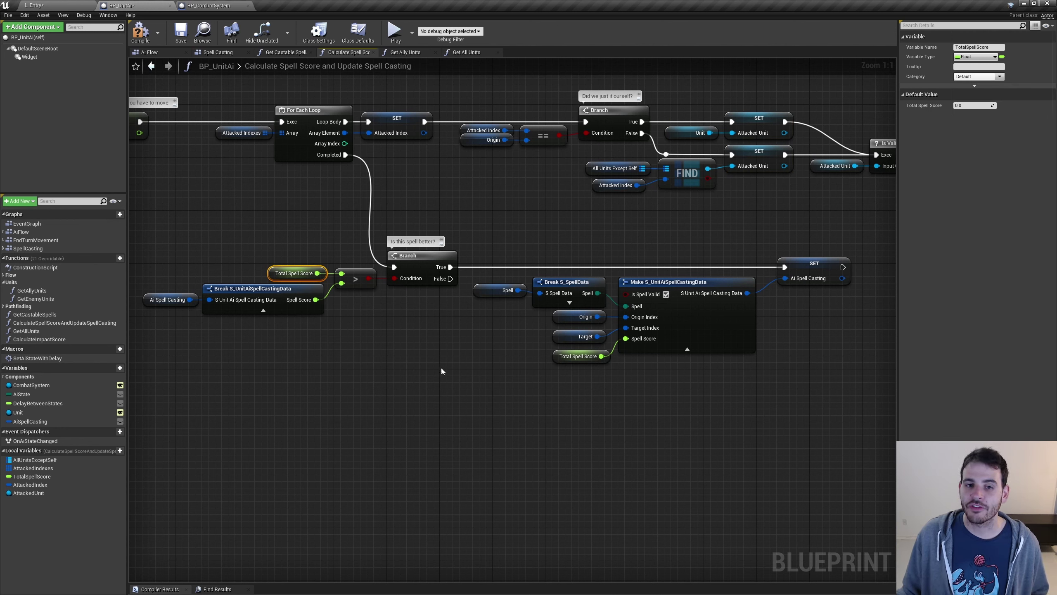
drag(440, 367, 244, 238)
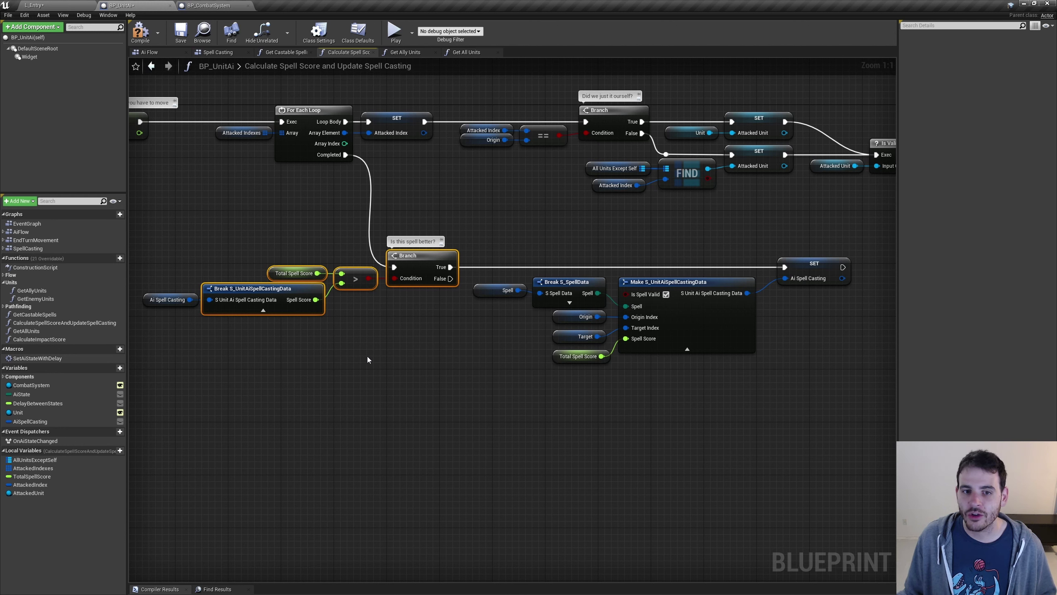
drag(517, 252, 833, 402)
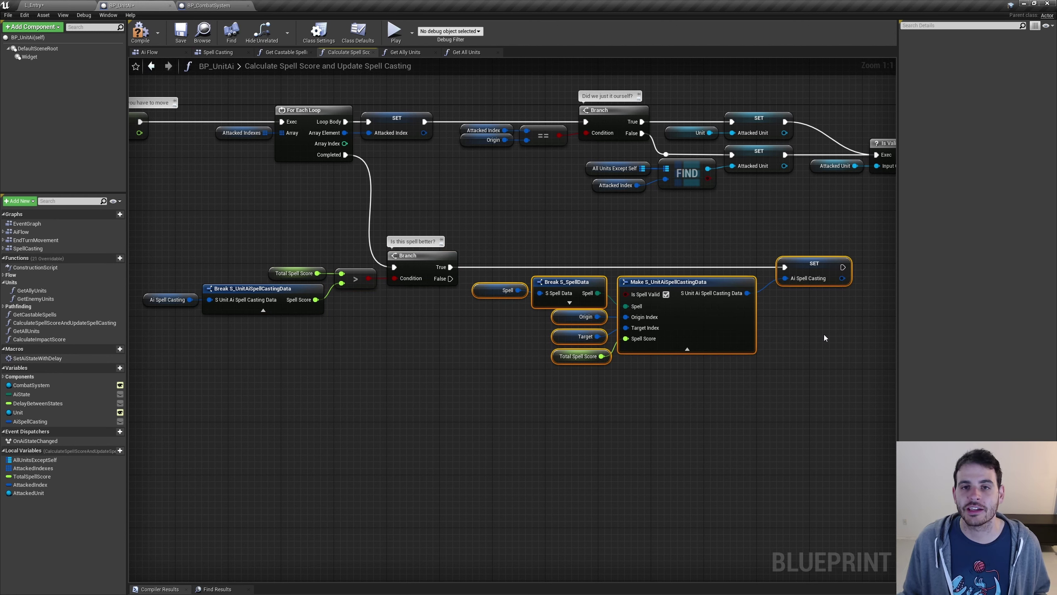
click(812, 273)
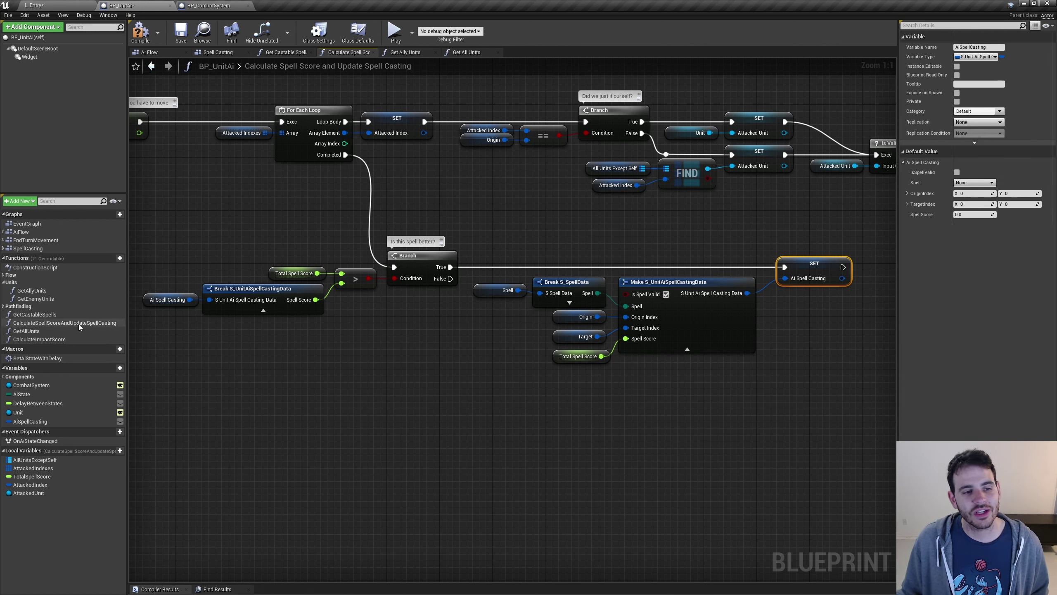
click(69, 340)
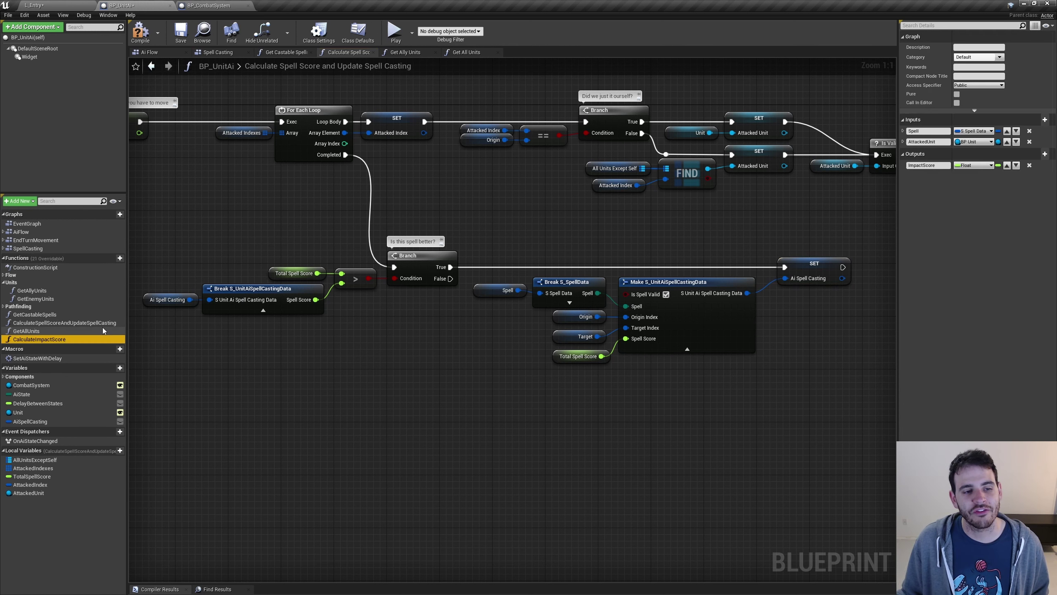
Step: In the Calculate Impact Score graph, add float locals HpValue, MpValue, ApValue and KillingBlowValue
double_click(64, 340)
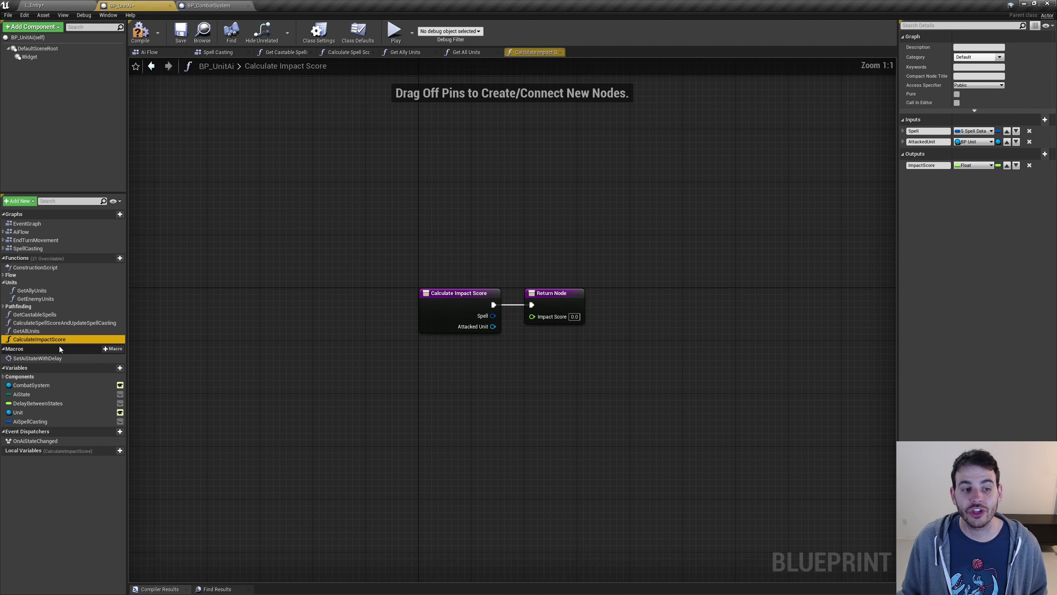
right_drag(651, 447, 404, 302)
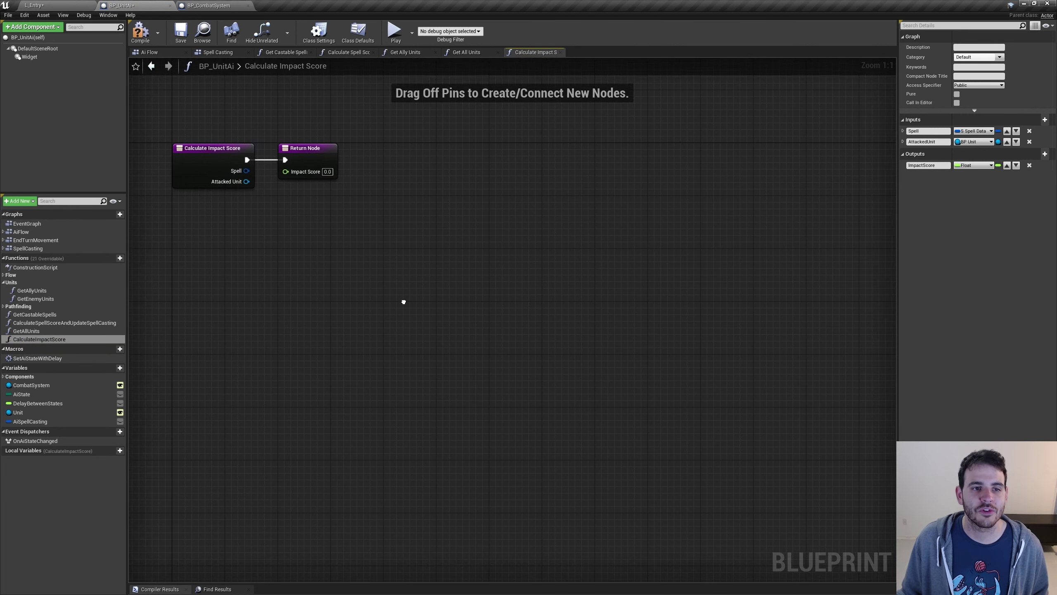
click(208, 147)
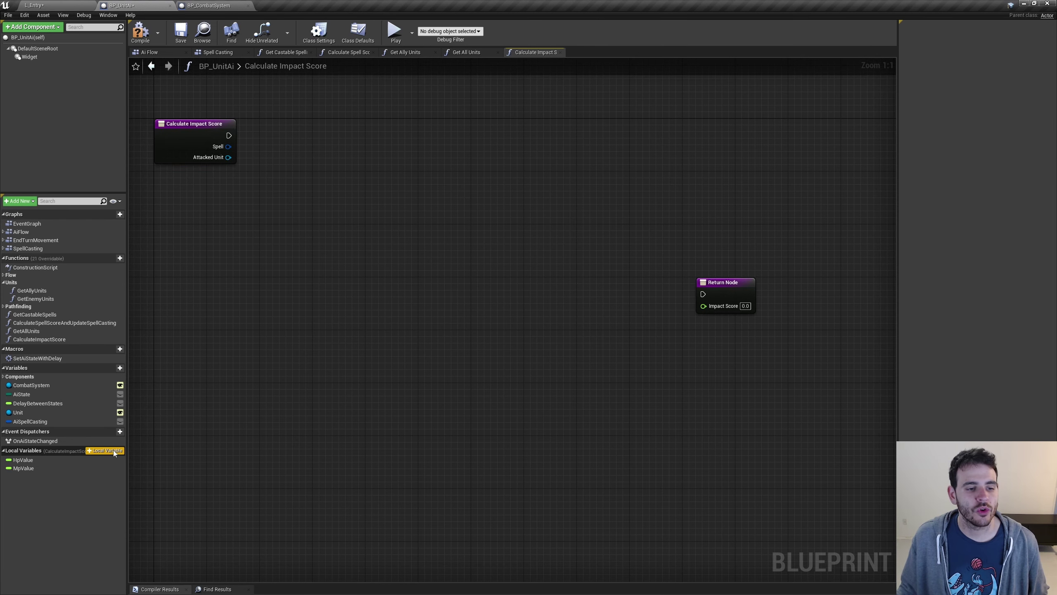
click(51, 461)
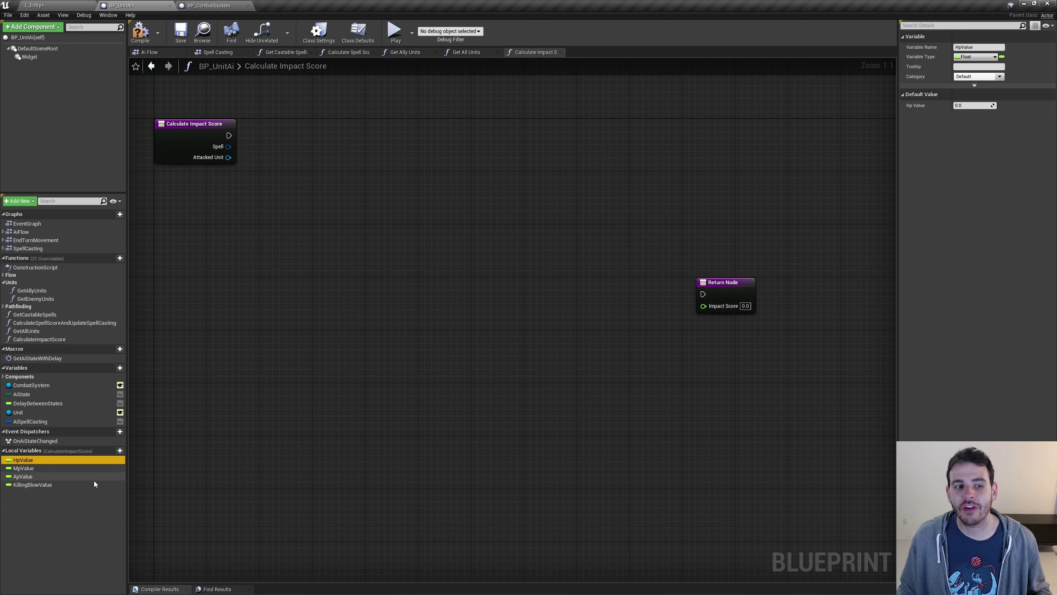
click(52, 476)
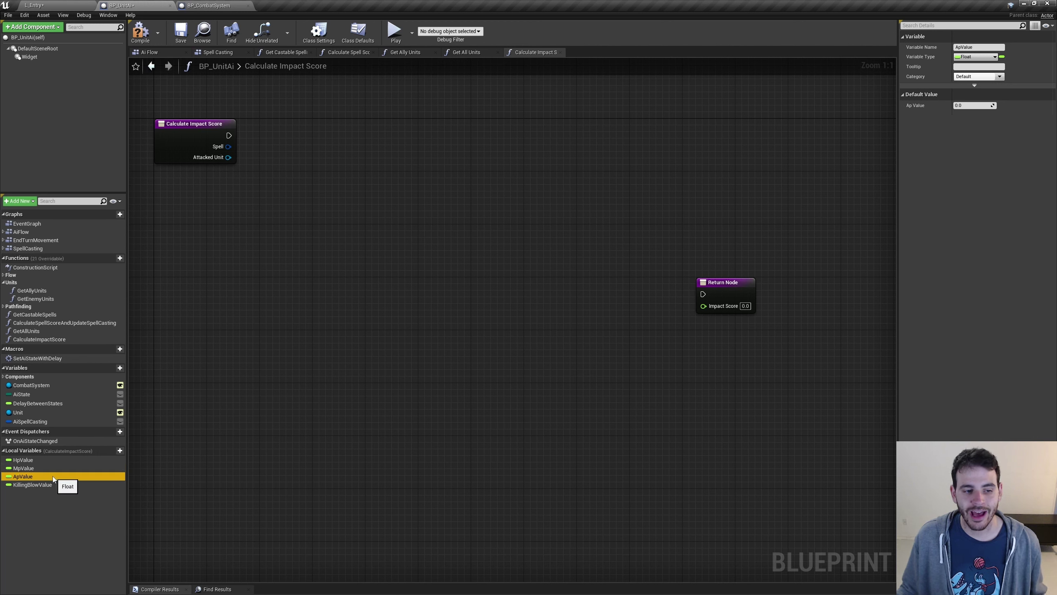
click(50, 485)
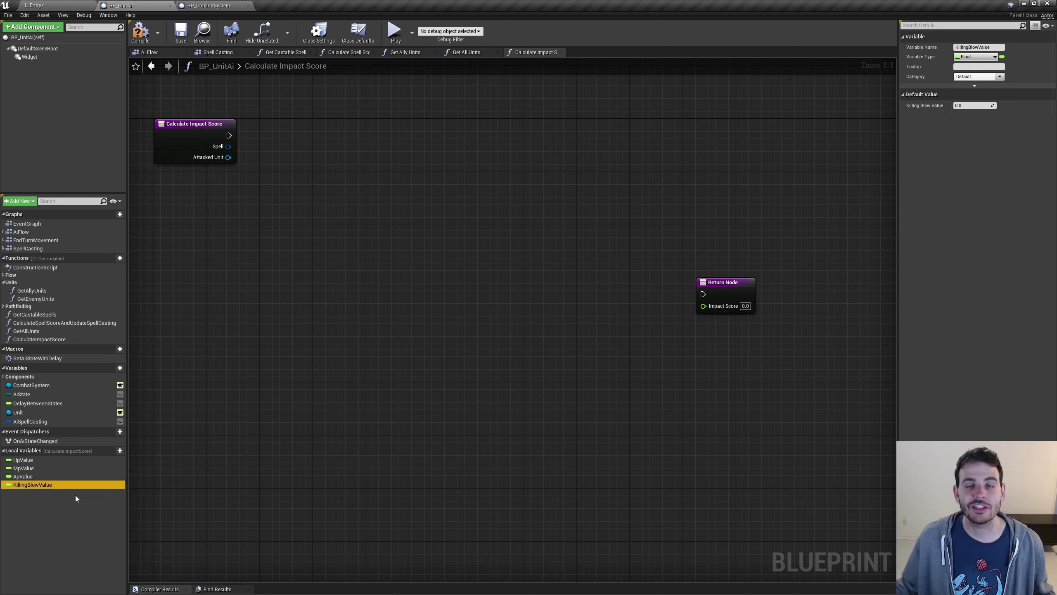
click(25, 459)
click(38, 476)
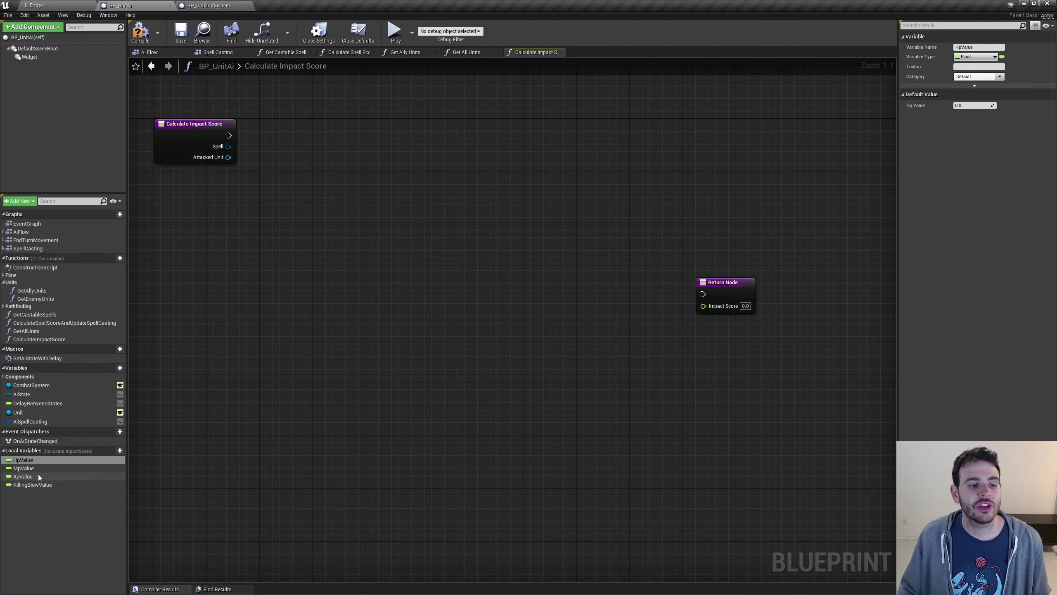
click(44, 459)
click(49, 476)
click(48, 468)
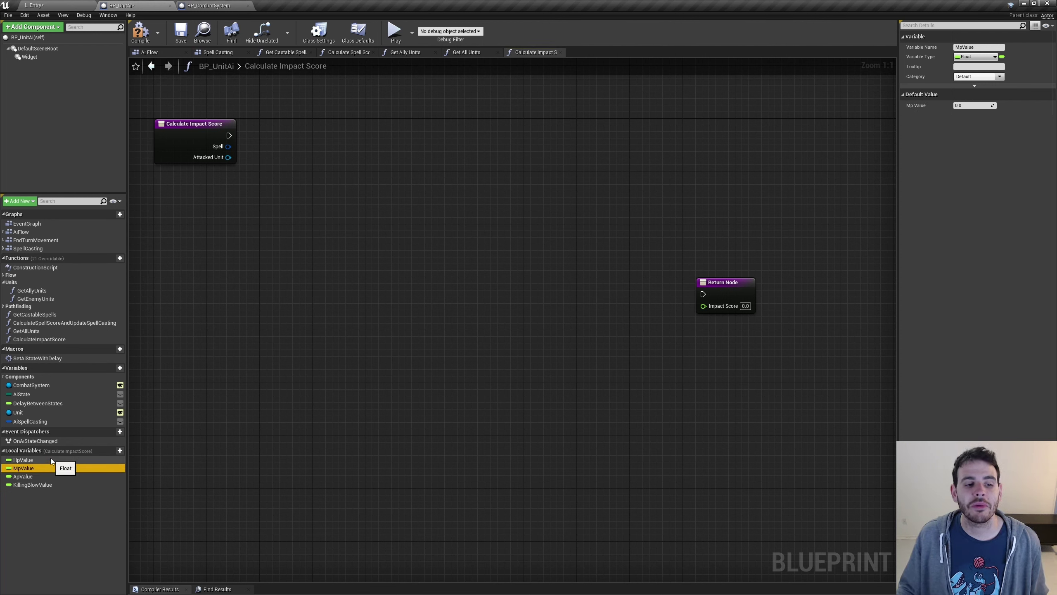
Step: Check the local values: Hp Value 1.0, Mp Value 10.0, Ap Value 5.0, Killing Blow Value 100.0
click(50, 459)
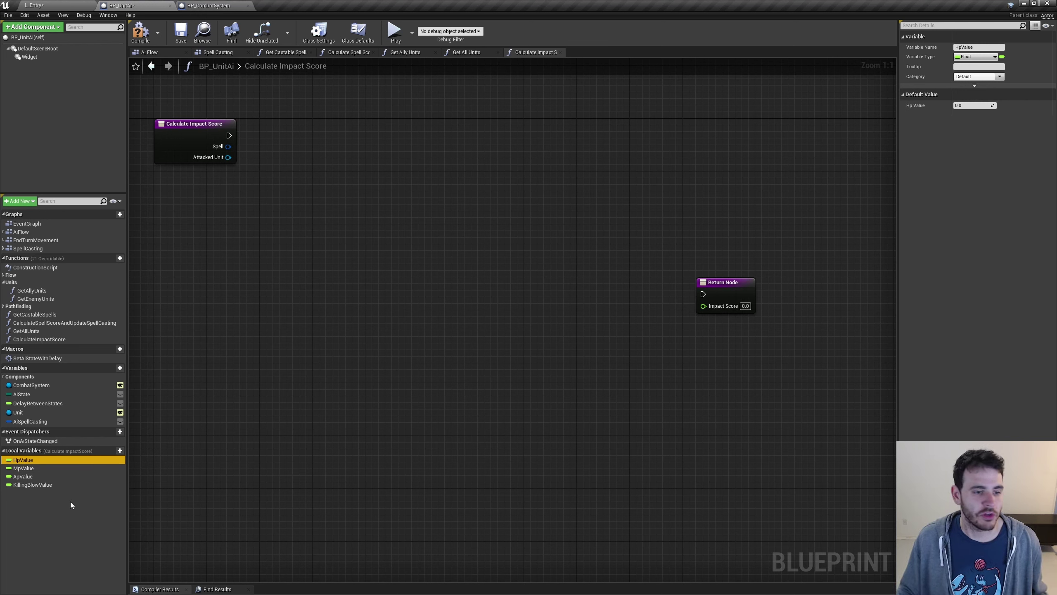
click(30, 468)
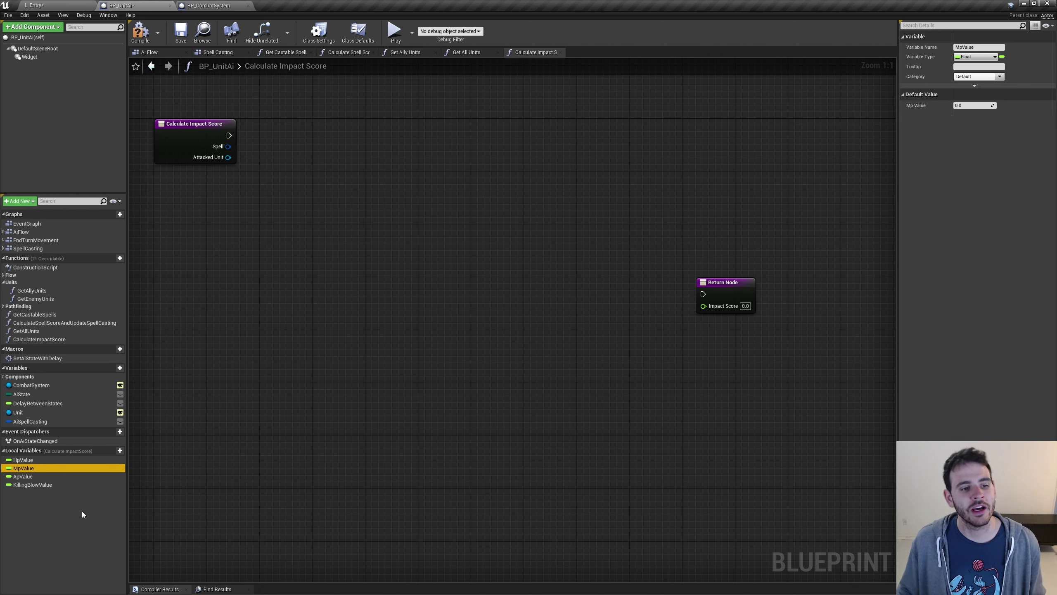
click(37, 477)
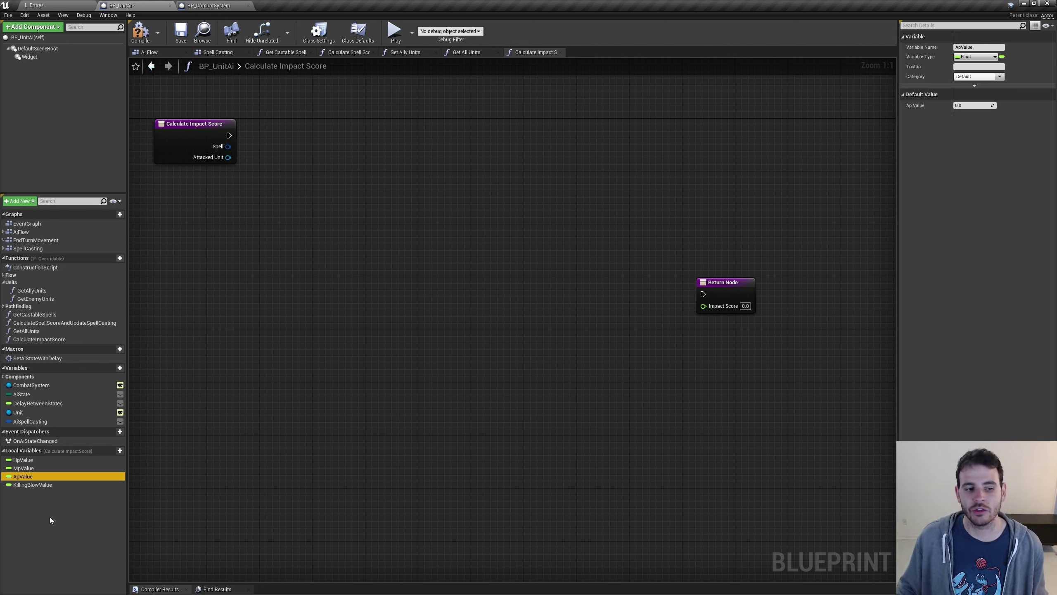
click(39, 486)
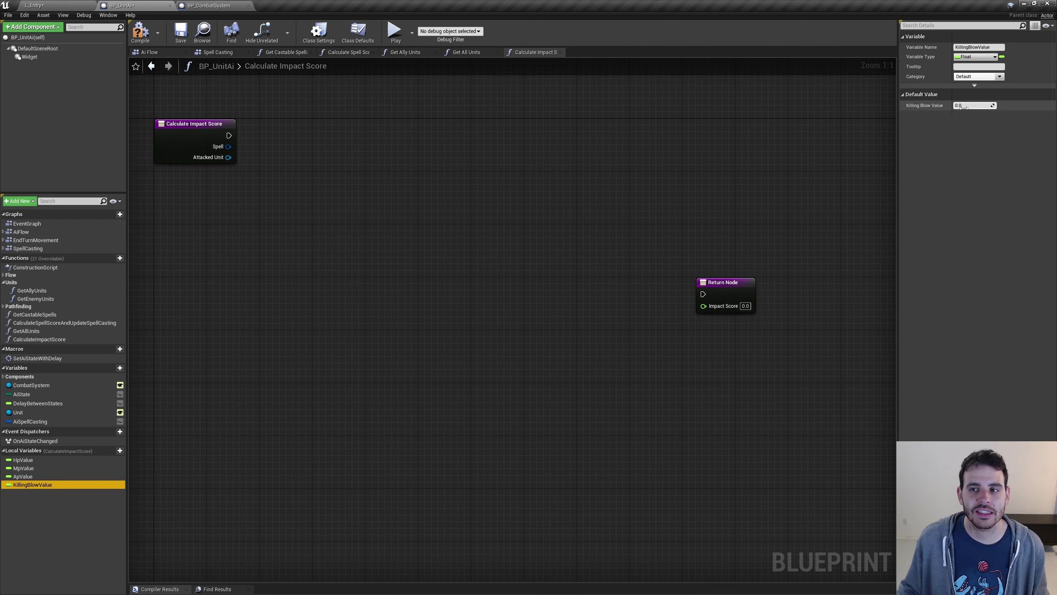
click(35, 460)
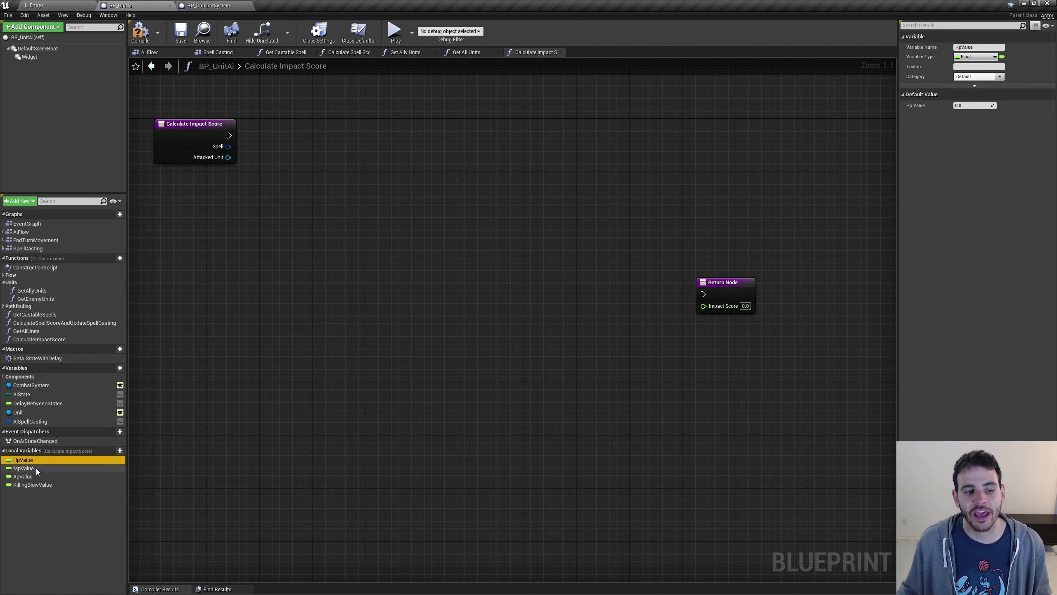
click(29, 484)
Step: Chain SET nodes for Hp Value 1.0, Mp Value 10.0, Ap Value 5.0 and Killing Blow Value 100.0
click(385, 277)
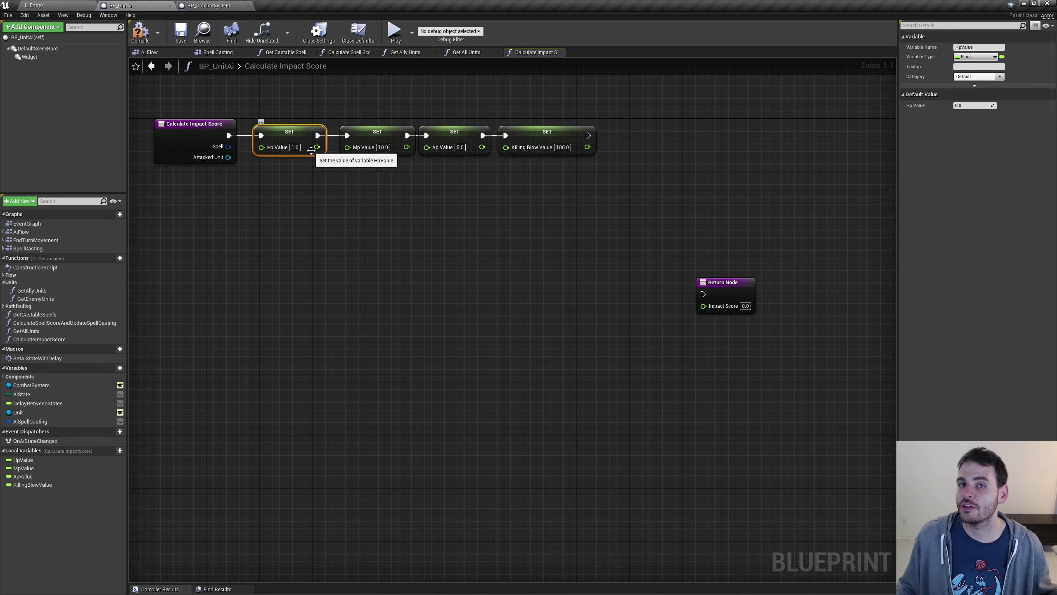
click(393, 151)
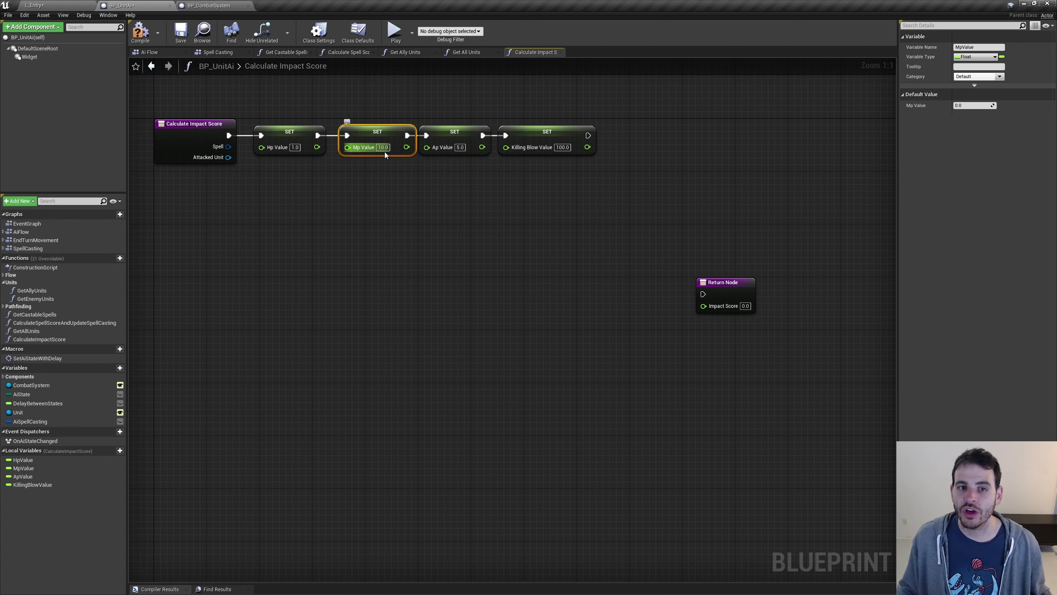
click(462, 150)
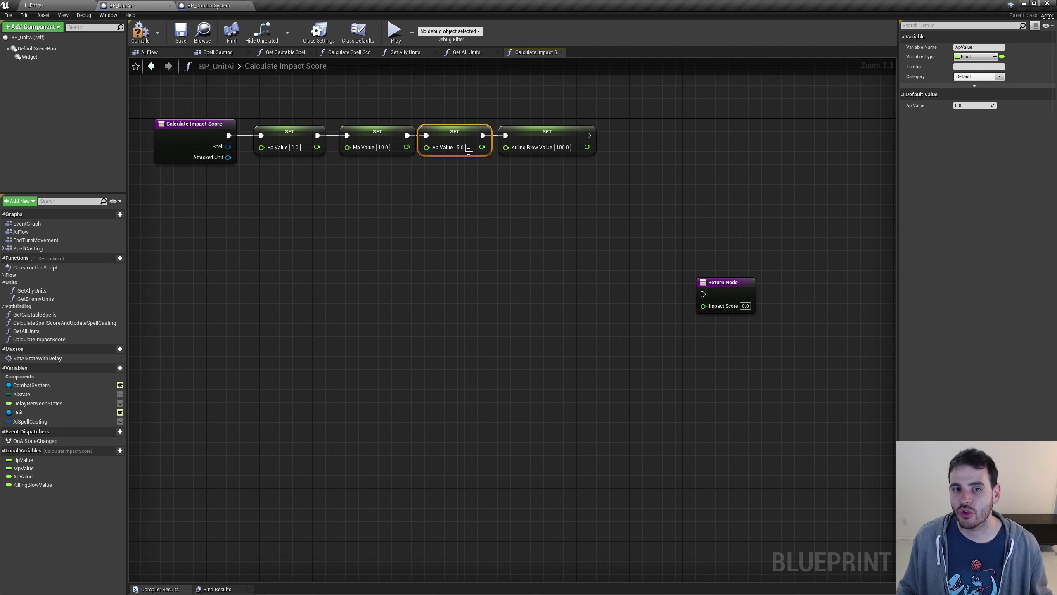
click(579, 150)
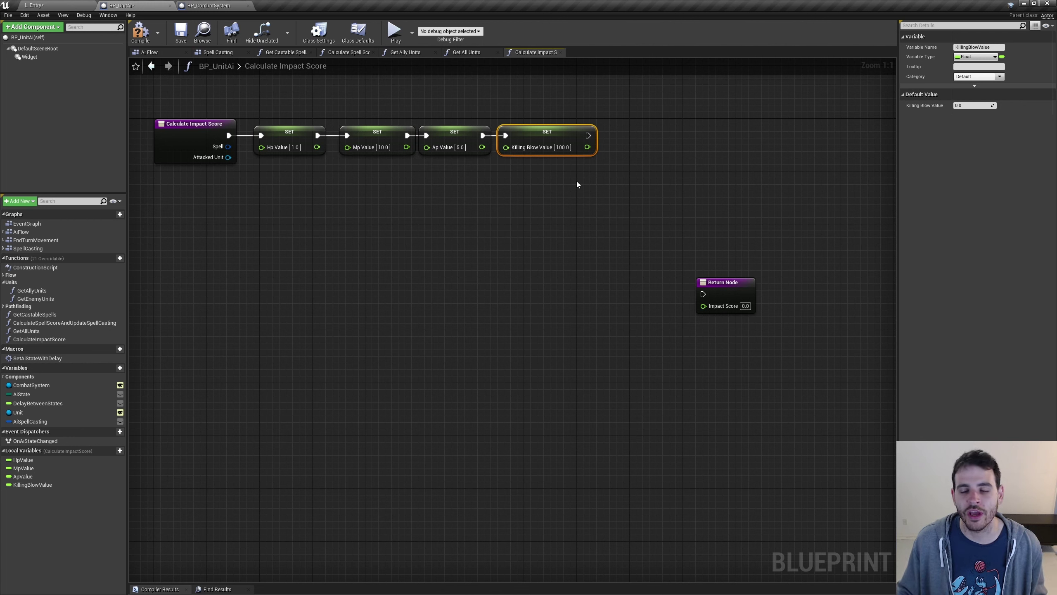
Step: Insert a Sequence node before the Return Node, with Then 1 wired to the Return Node
click(732, 287)
key(ctrl+z)
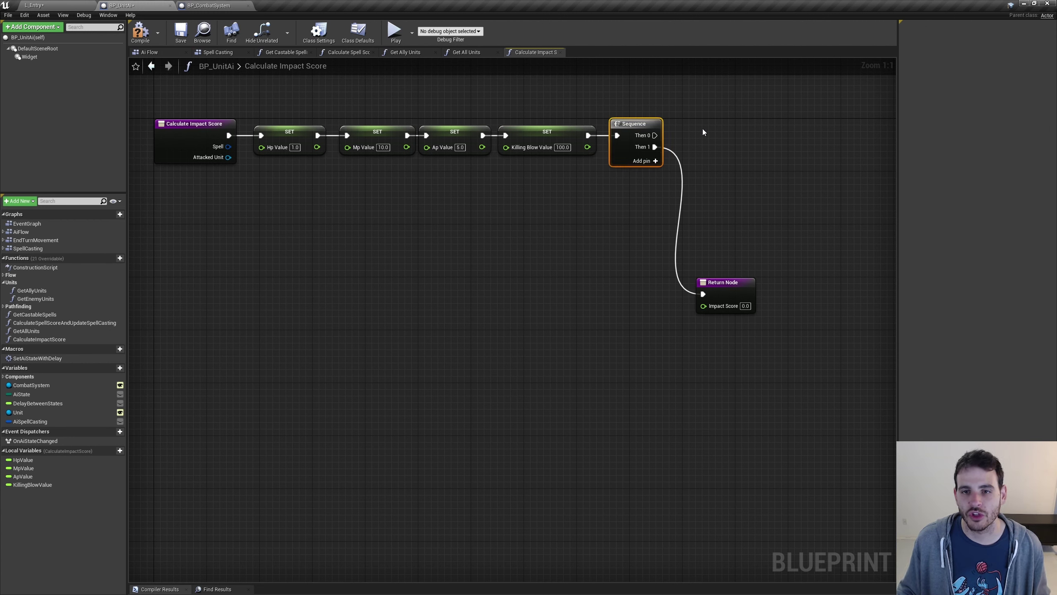
drag(654, 135, 780, 146)
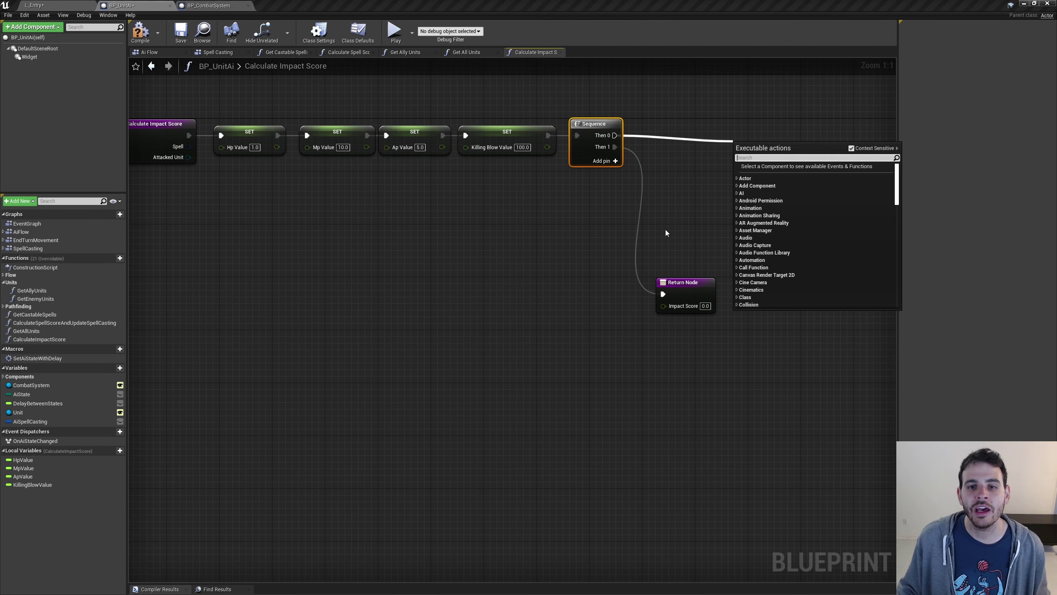
drag(662, 233, 699, 297)
right_drag(561, 283, 590, 278)
click(447, 383)
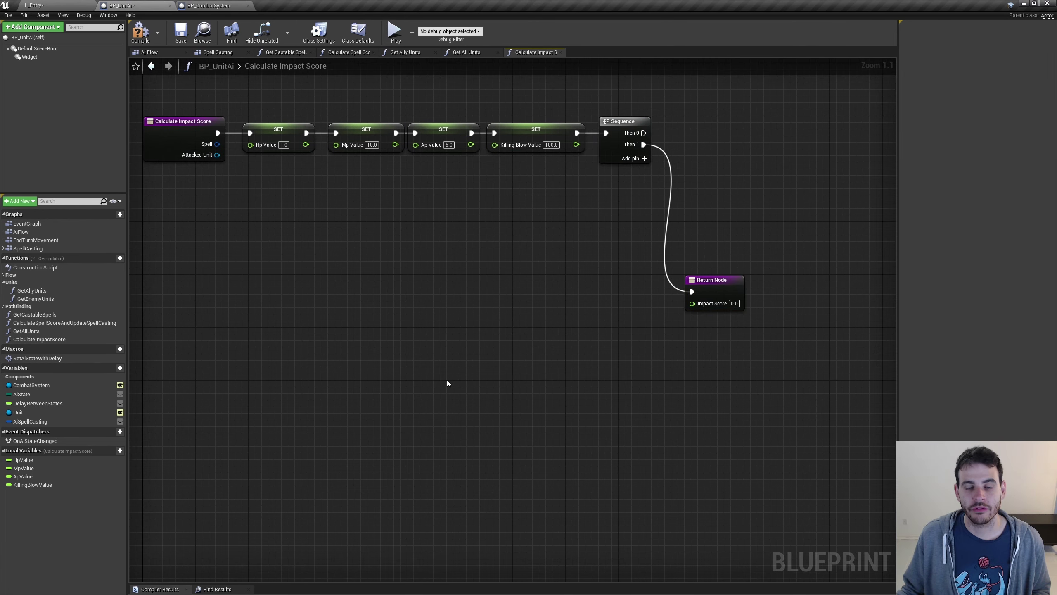
drag(278, 184, 458, 141)
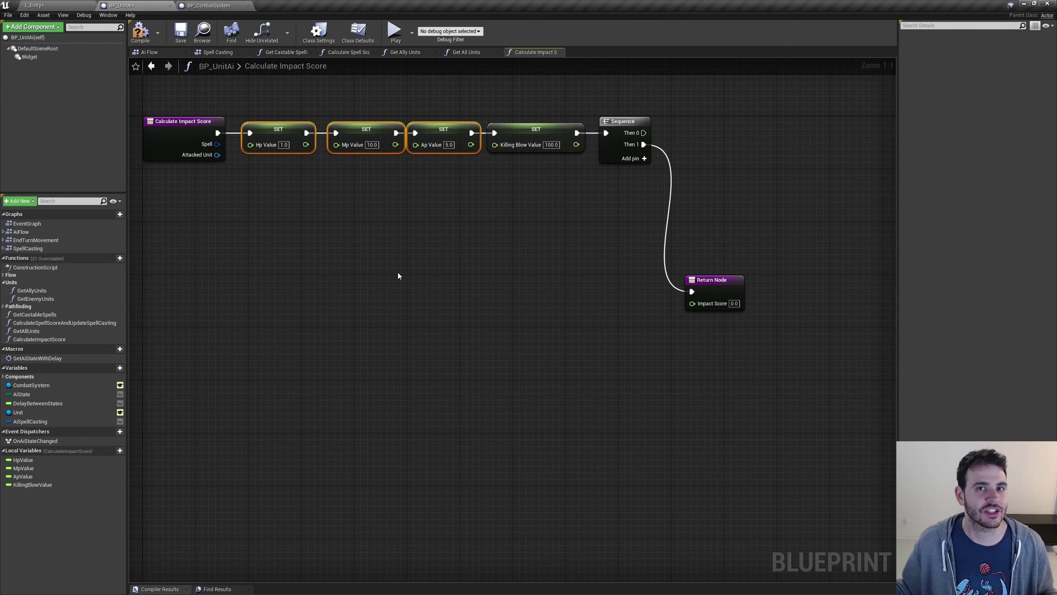
Step: Create a Cost local variable and place a SET Cost node on Sequence's Then 0
right_drag(753, 270, 265, 272)
click(119, 450)
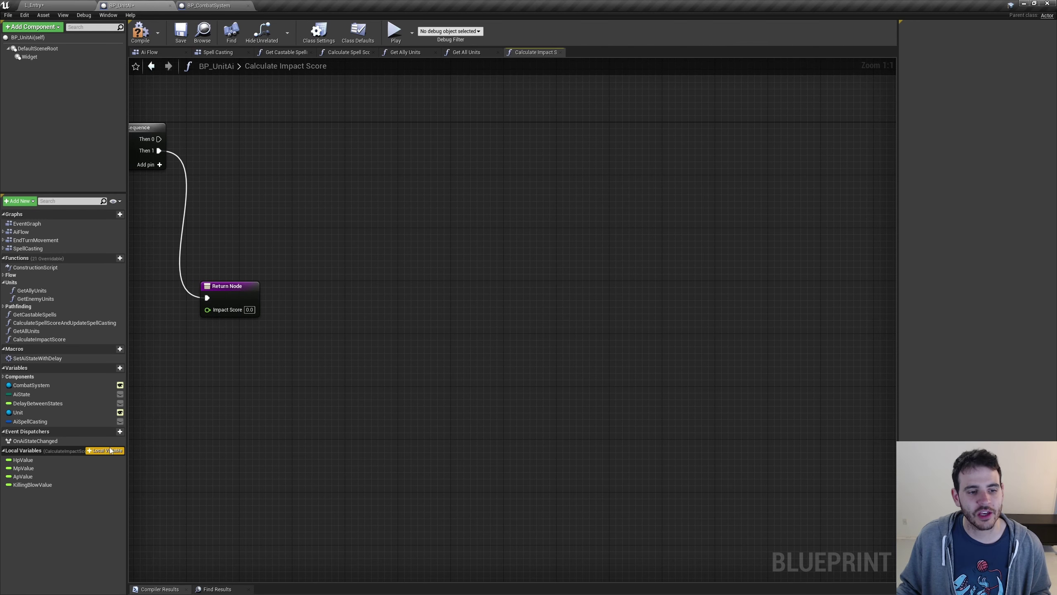
text(Cost)
key(Return)
click(29, 495)
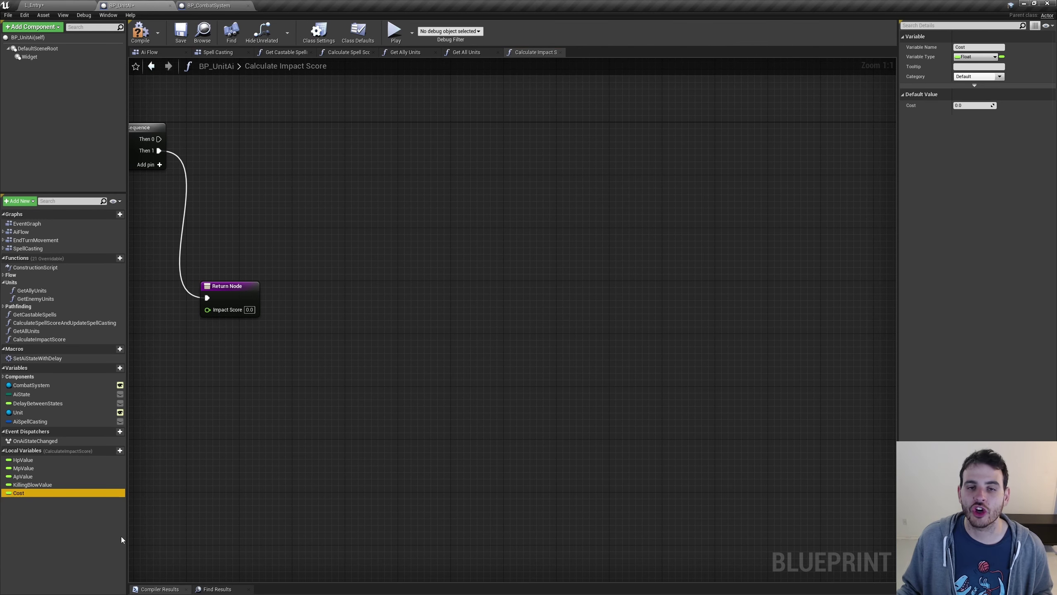
alt+drag(228, 456, 737, 139)
click(760, 147)
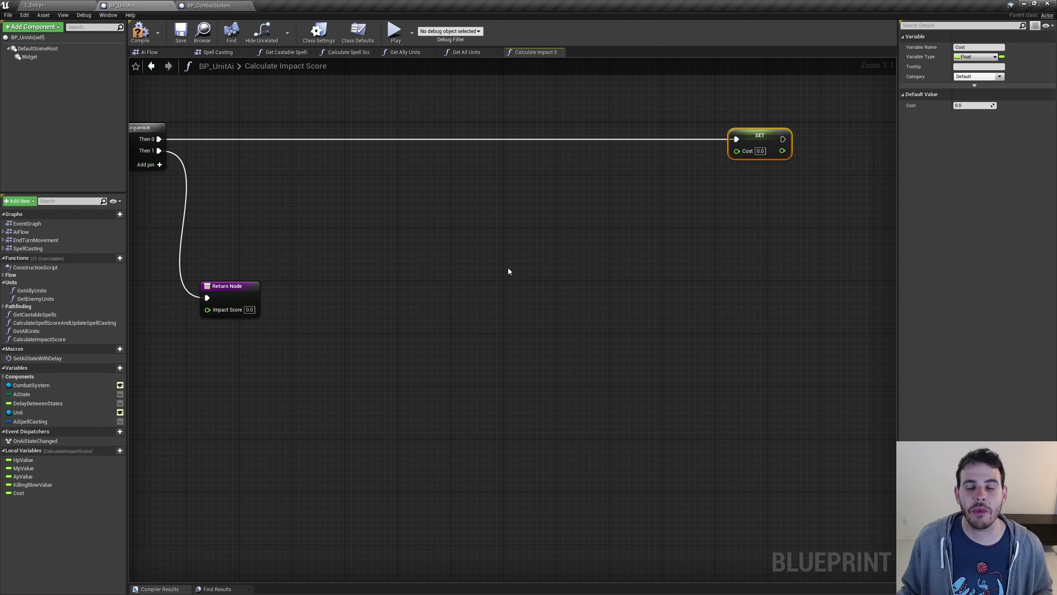
Step: Multiply the spell's HP, MP and AP costs by Hp/Mp/Ap Value, sum them into SET Cost
click(519, 196)
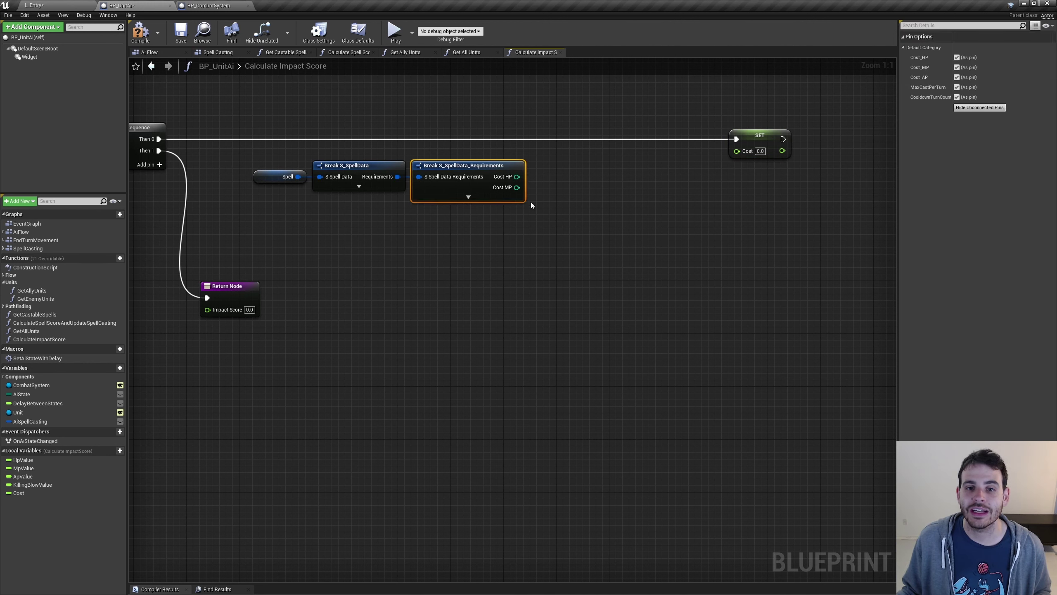
click(497, 199)
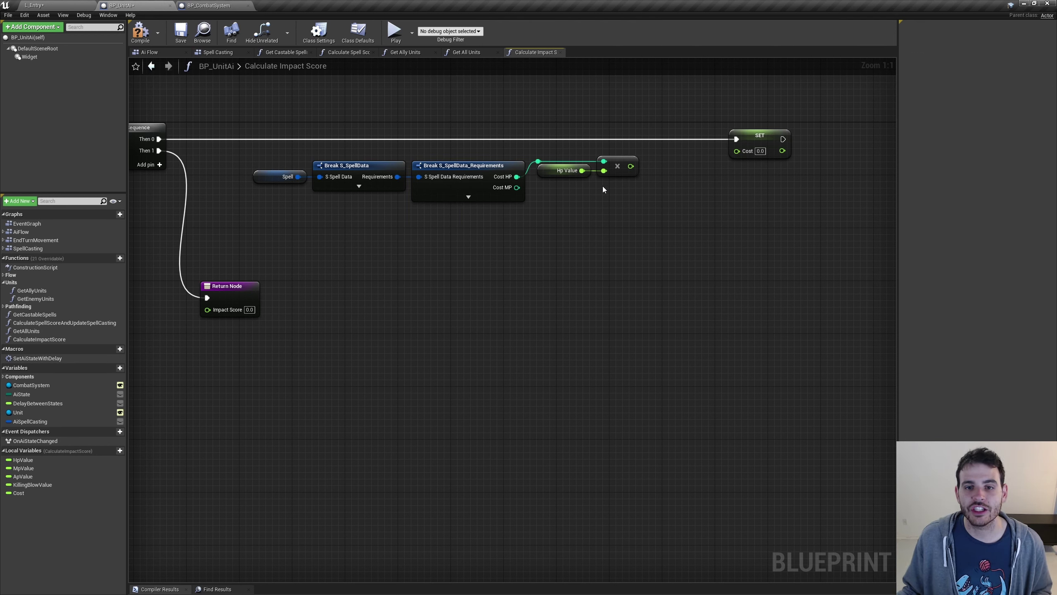
drag(587, 175, 511, 201)
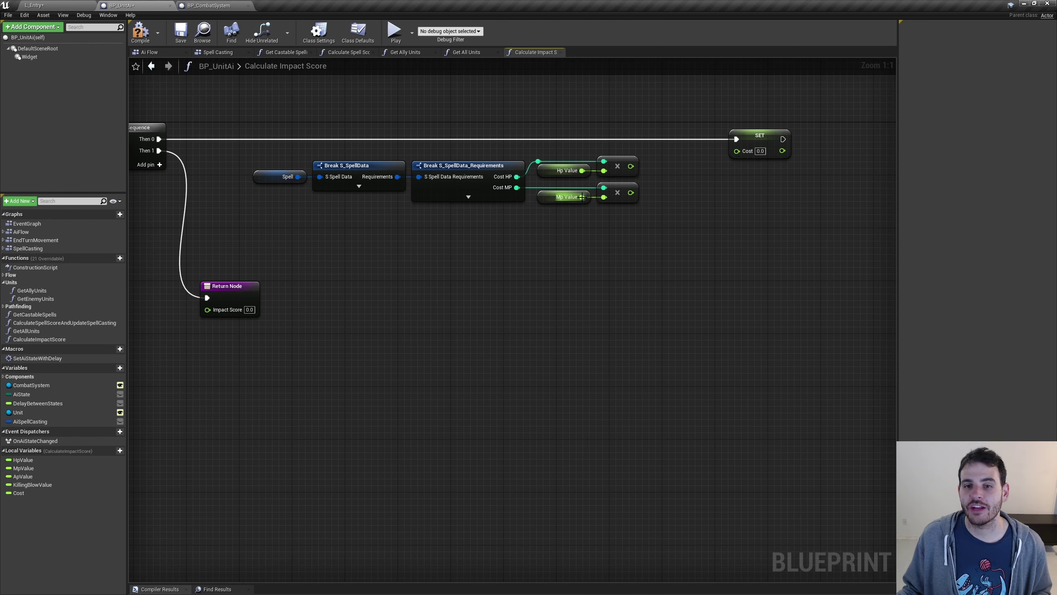
click(570, 200)
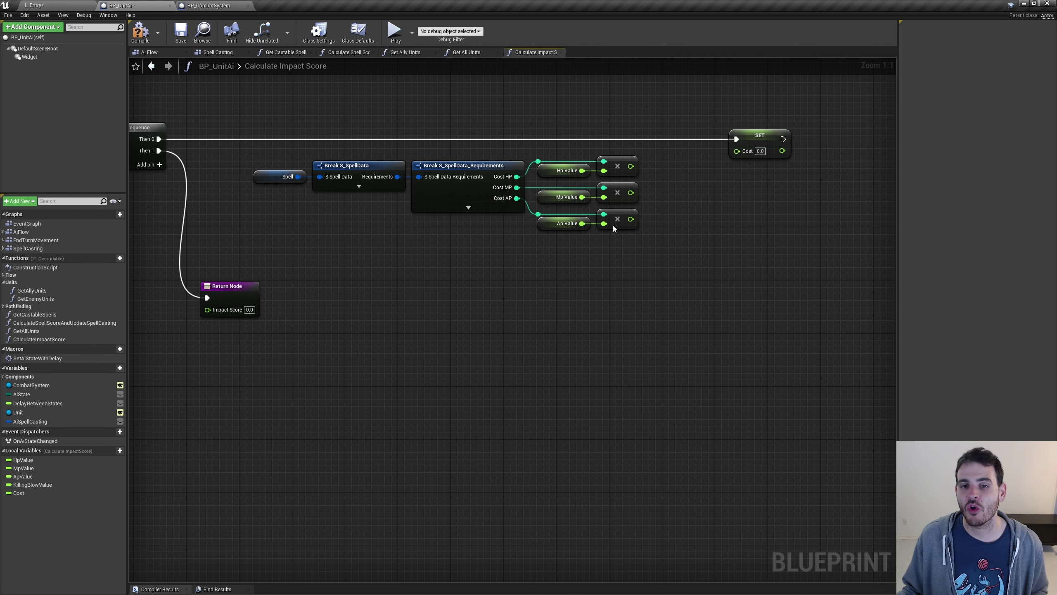
click(573, 224)
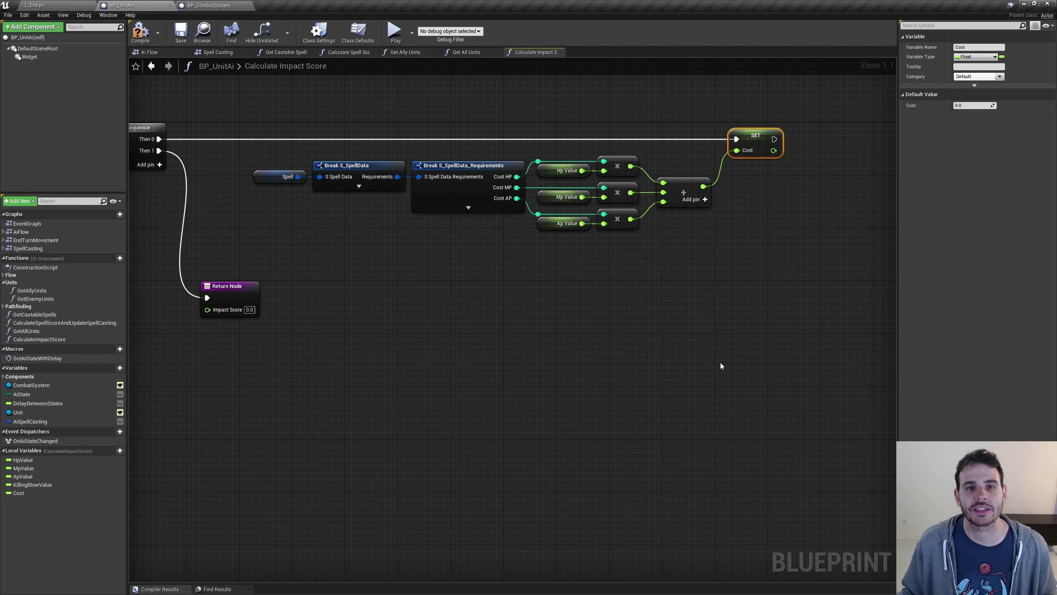
right_drag(721, 362, 713, 351)
click(462, 189)
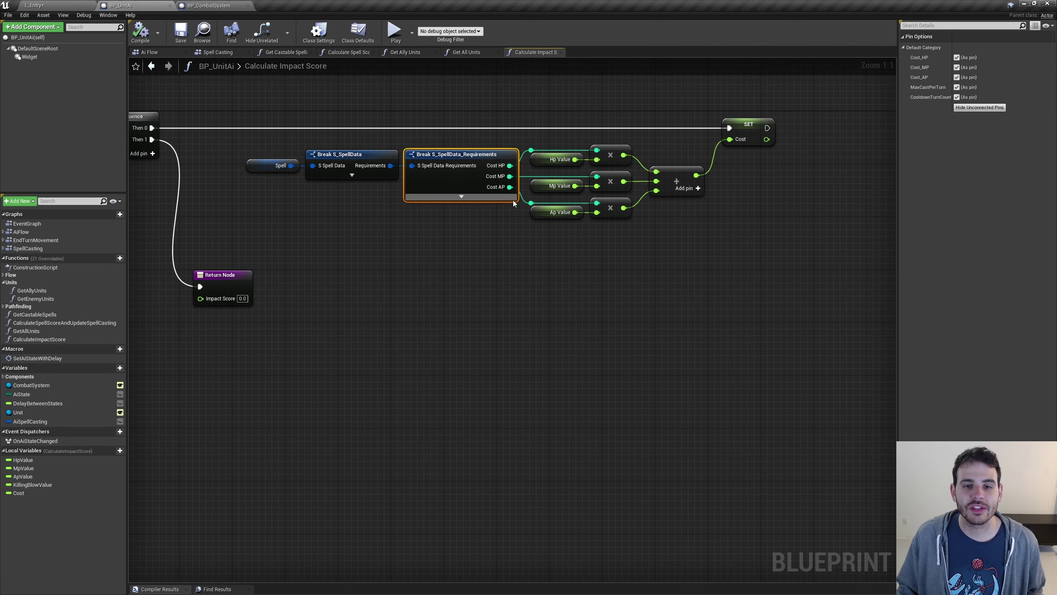
click(461, 196)
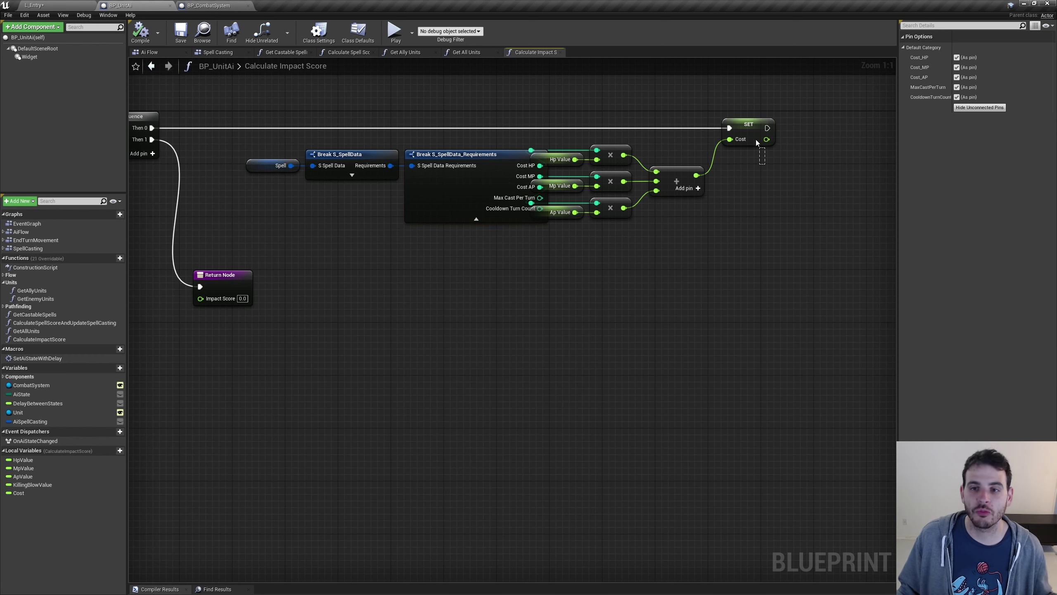
click(749, 125)
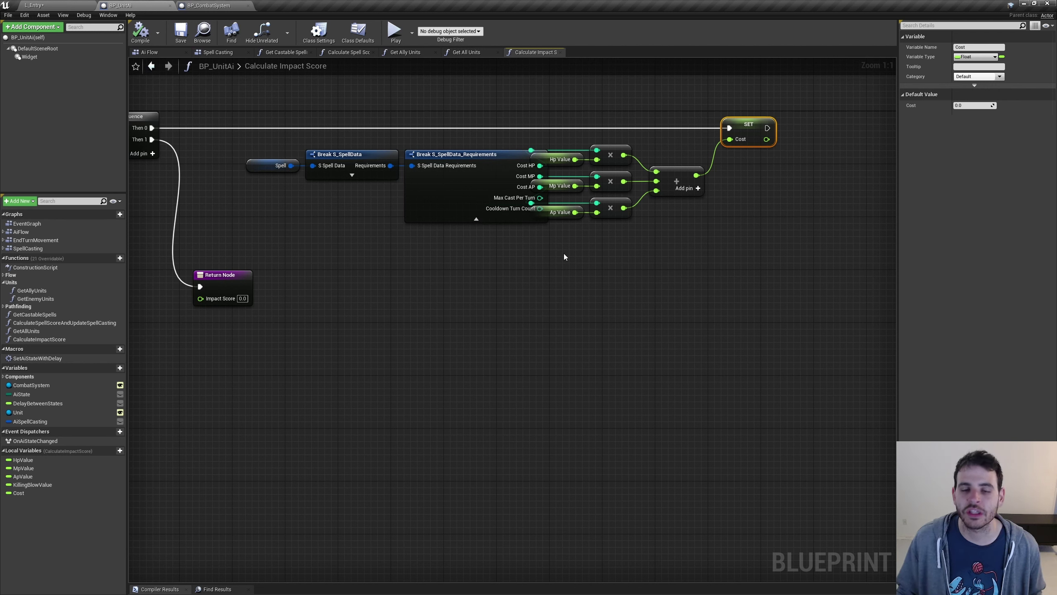
click(476, 218)
click(481, 196)
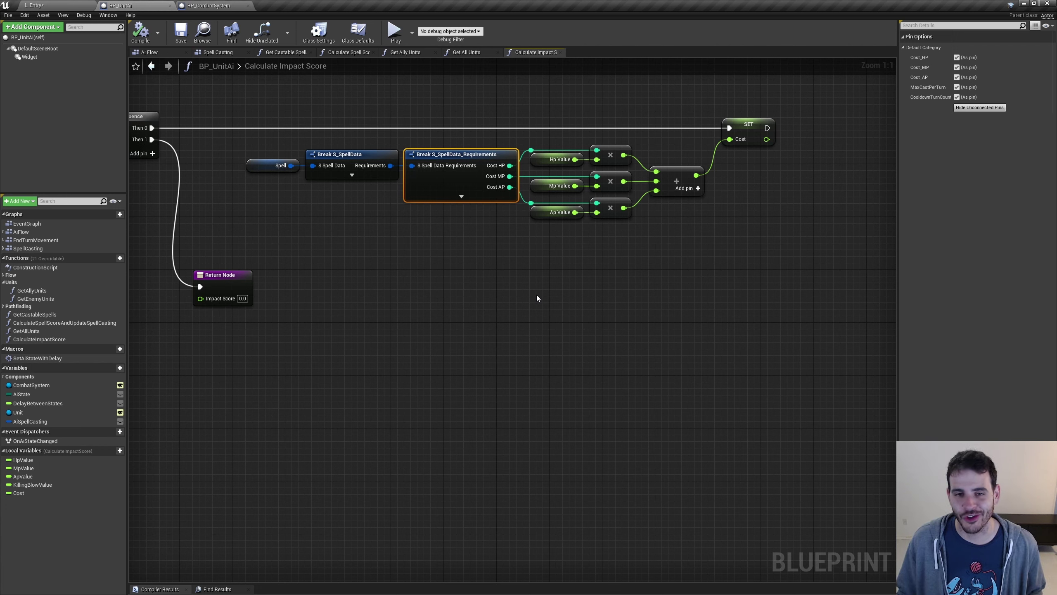
click(537, 294)
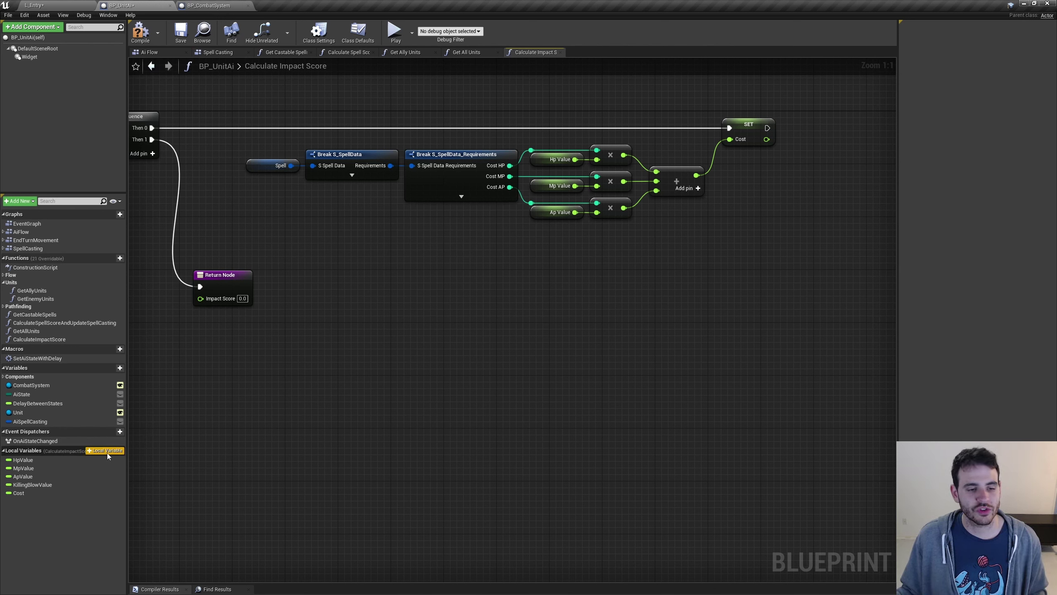
Step: Add a boolean local variable named IsAlly
click(119, 450)
click(21, 501)
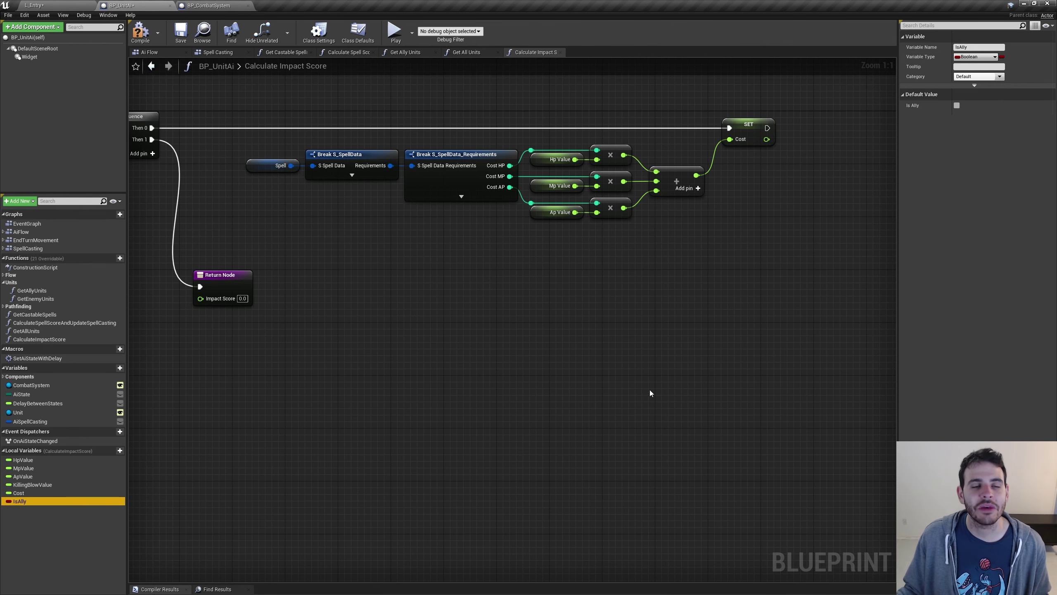
right_drag(767, 299, 185, 290)
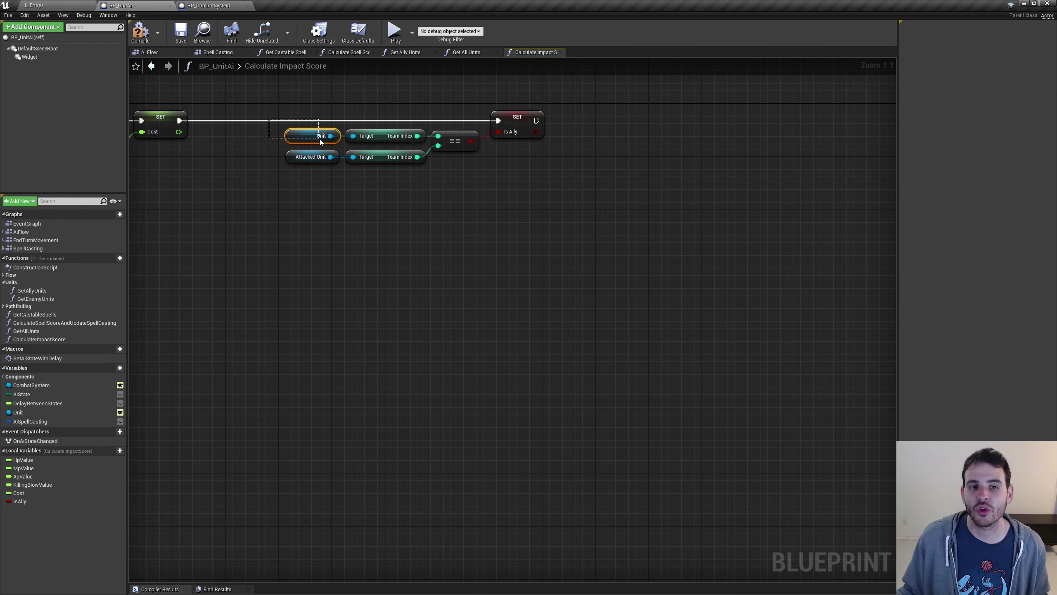
Step: Set IsAlly from Unit Team Index equal to Attacked Unit Team Index, after SET Cost
drag(320, 140, 392, 139)
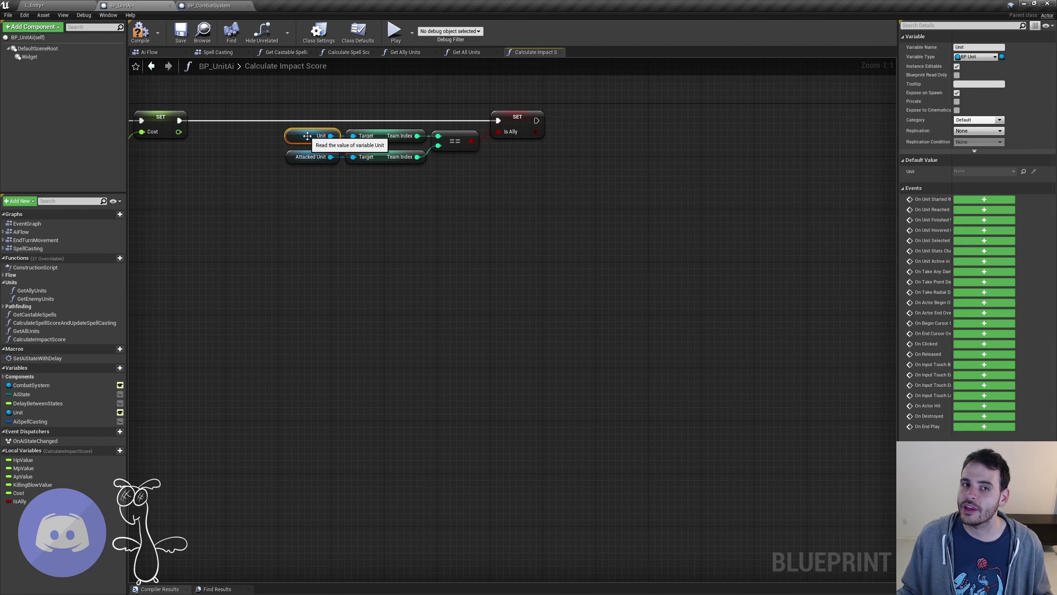
click(413, 160)
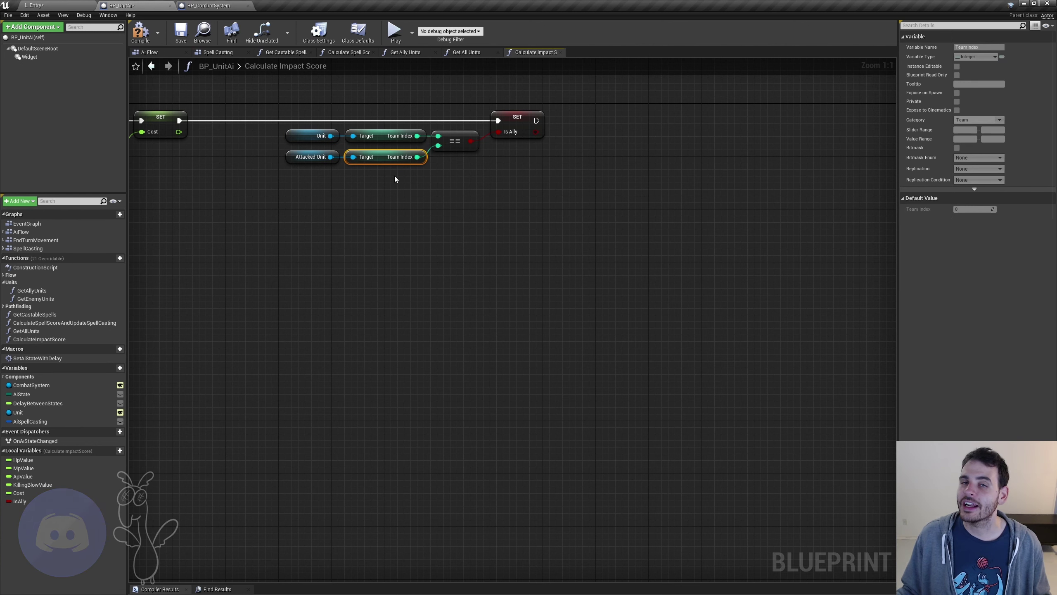
click(310, 157)
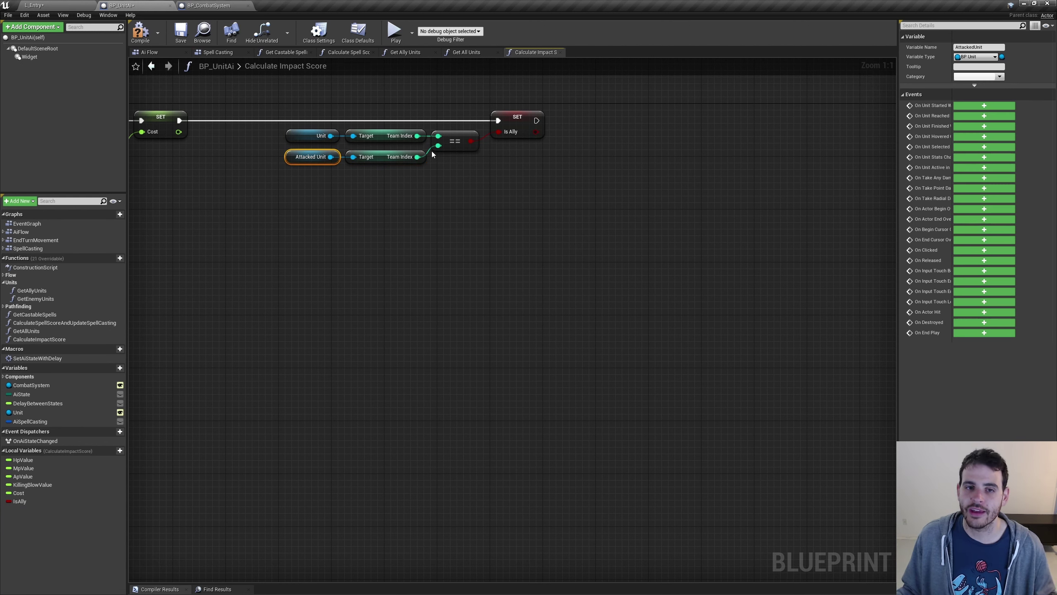
drag(429, 125, 408, 167)
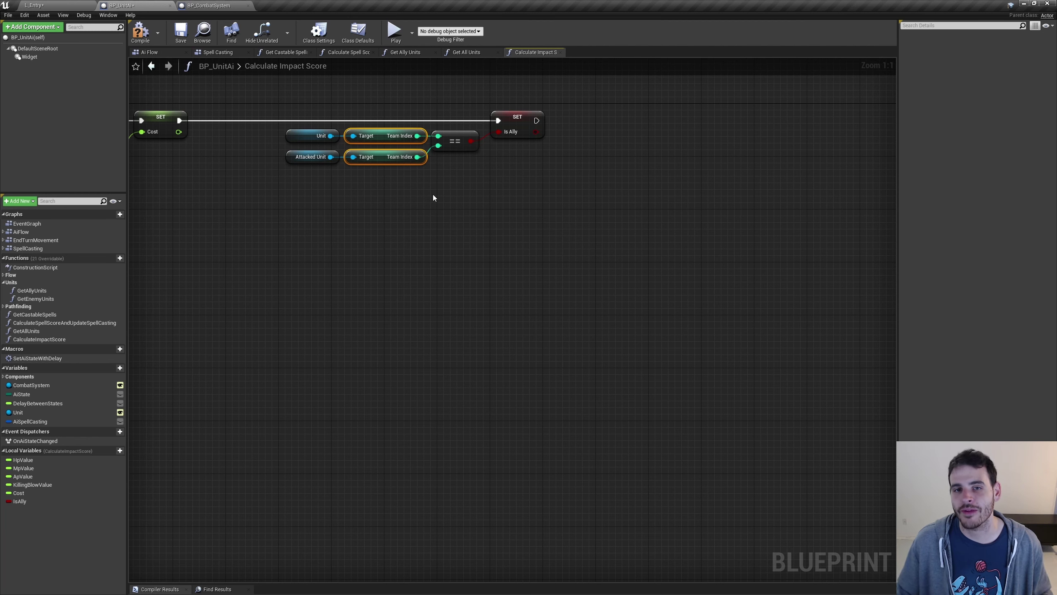
click(509, 140)
click(634, 195)
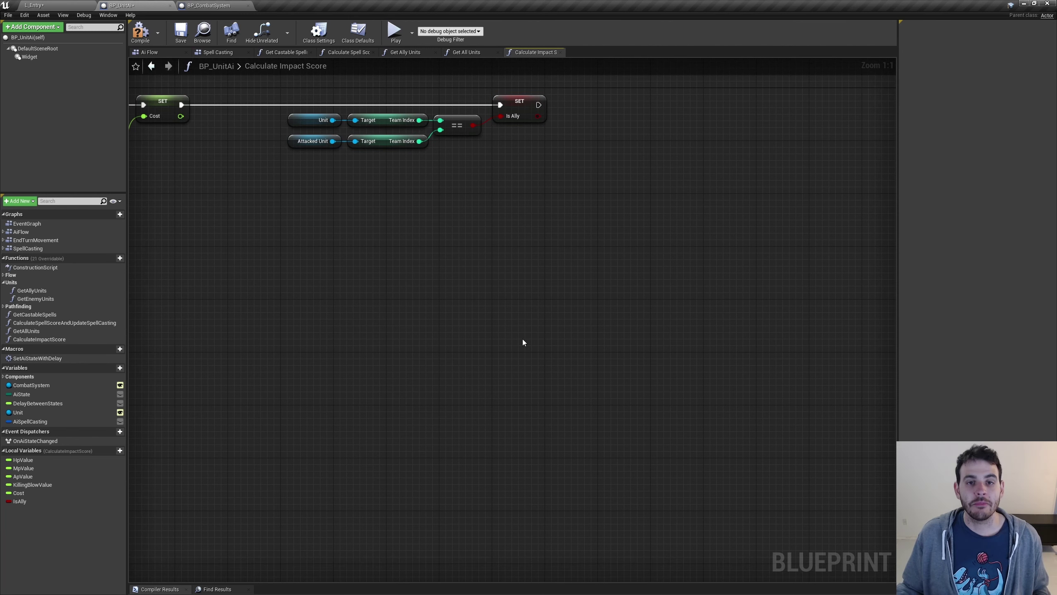
click(18, 493)
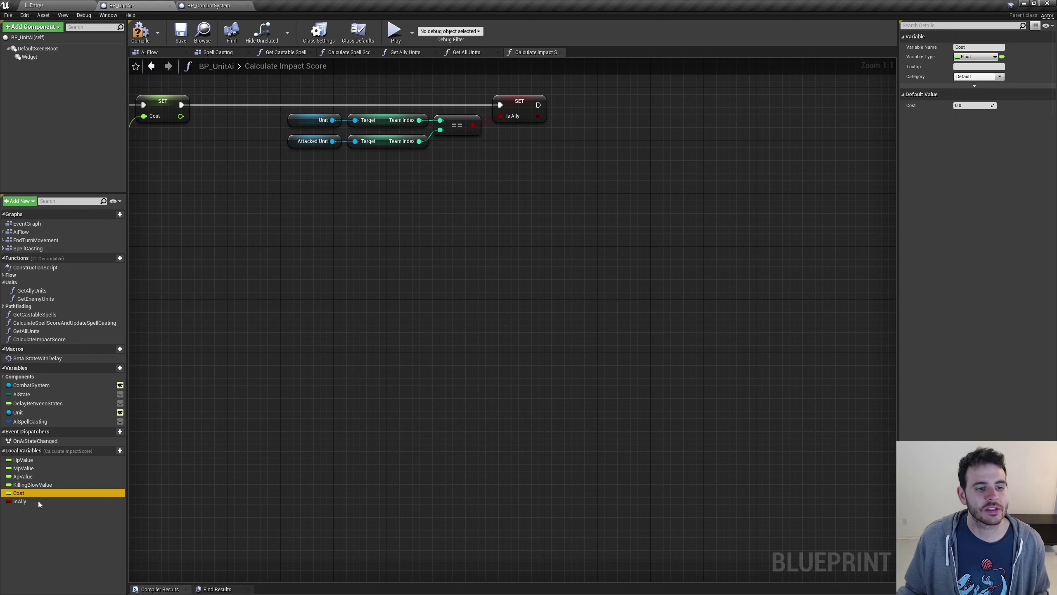
click(20, 501)
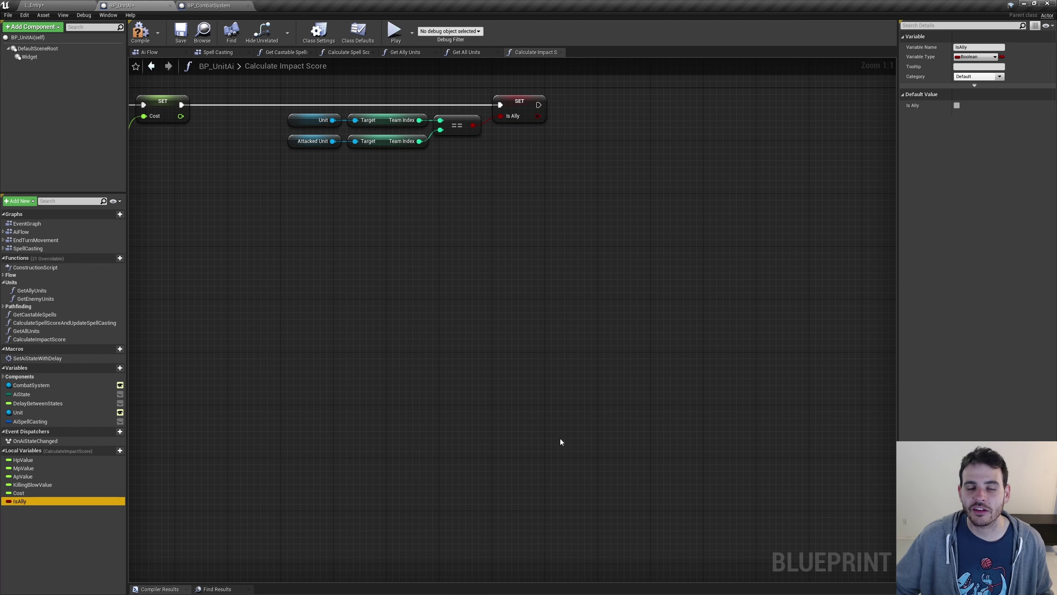
Step: Break Spell into S_SpellData and S_SpellData_Impact to expose Min Max Modifier Hp
right_drag(666, 373, 327, 399)
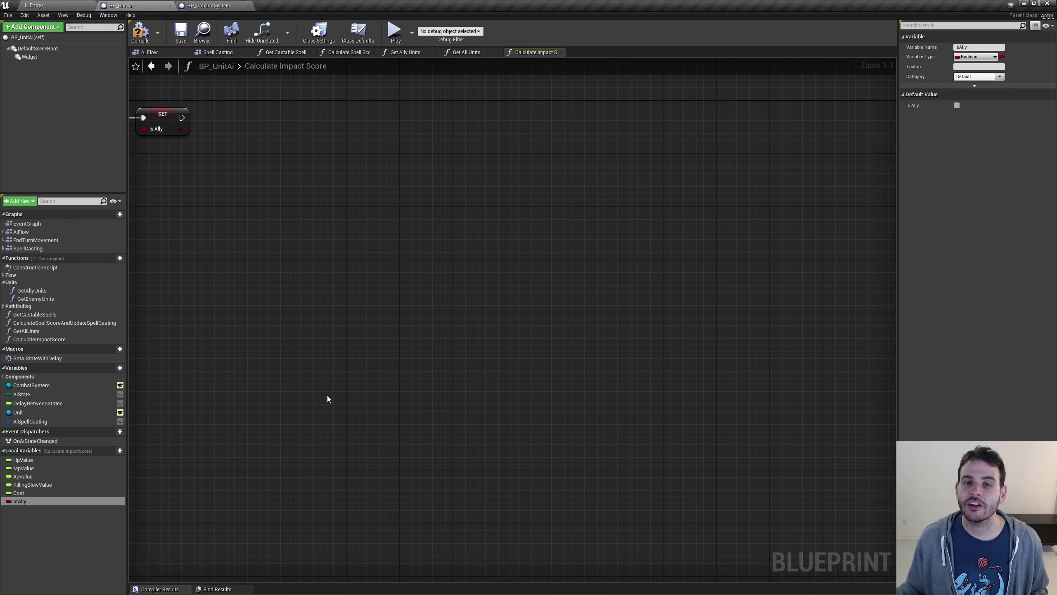
key(ctrl+z)
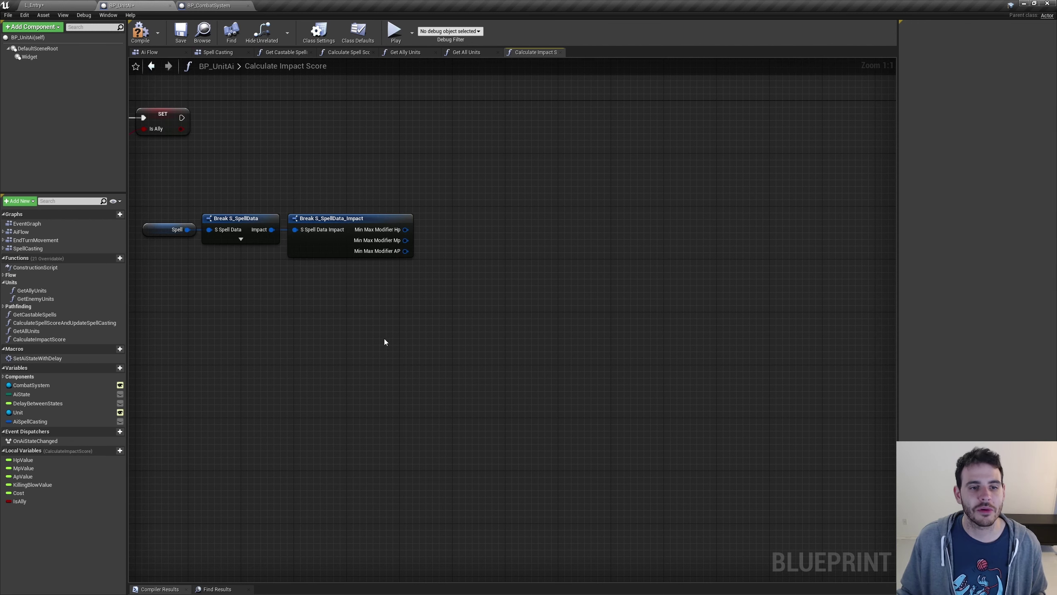
drag(391, 290, 182, 221)
drag(406, 230, 425, 168)
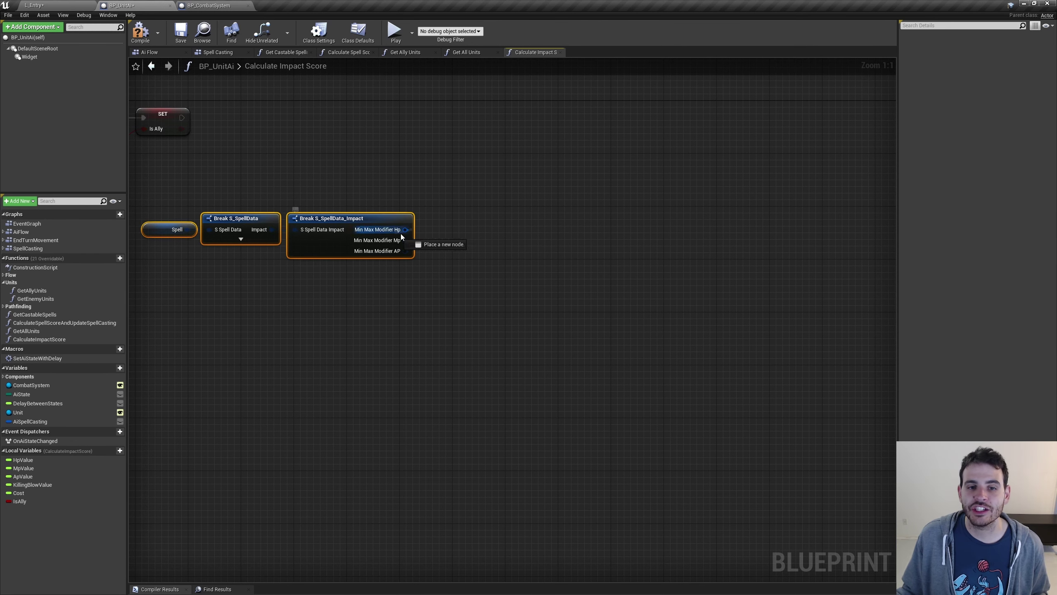
click(499, 174)
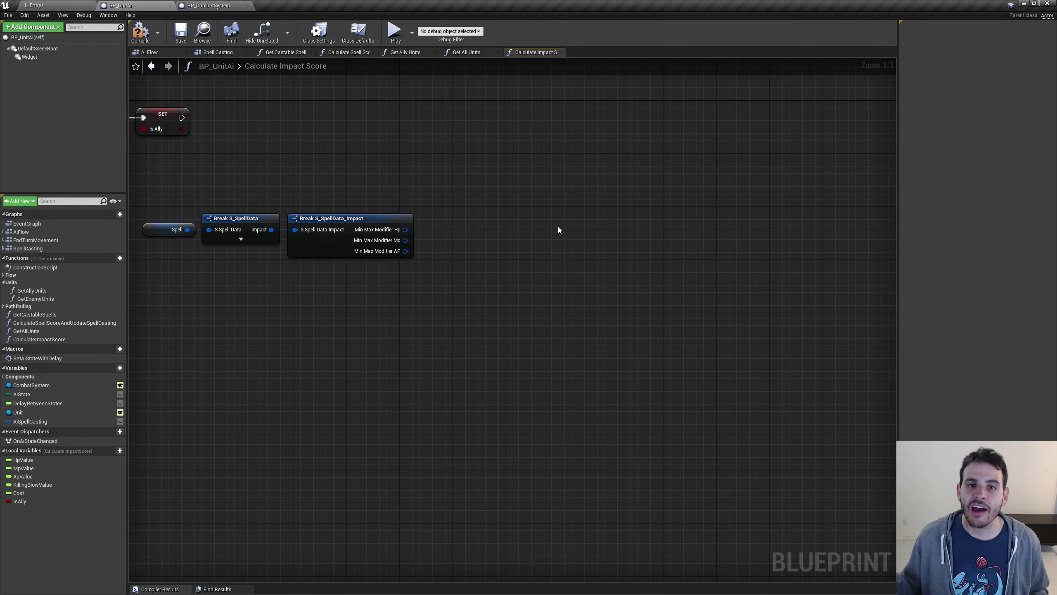
Step: Average the modifier's X and Y (add, divide by 2) and multiply by Hp Value
key(ctrl+z)
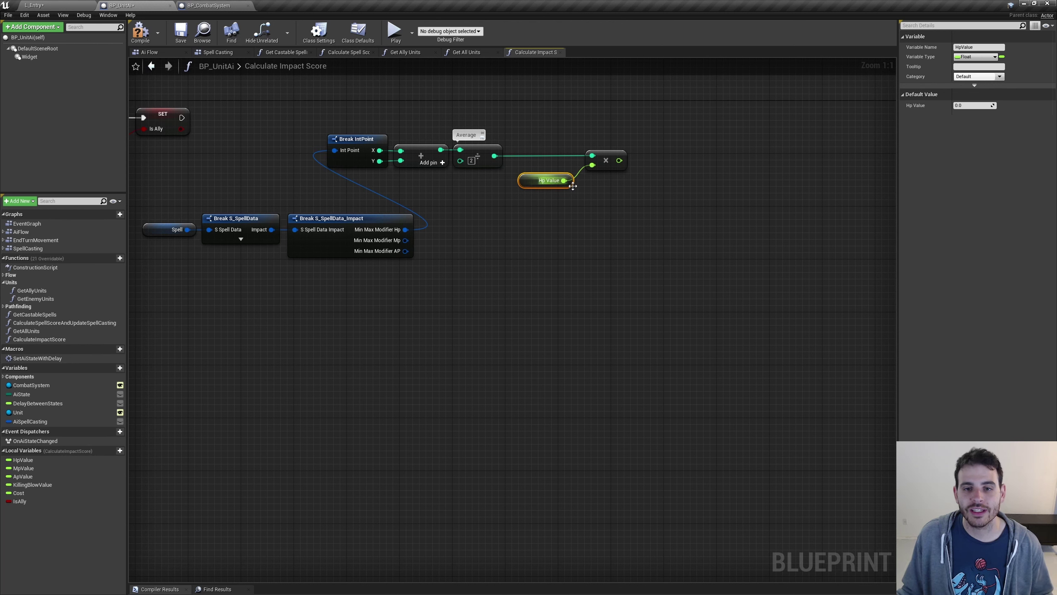
click(615, 153)
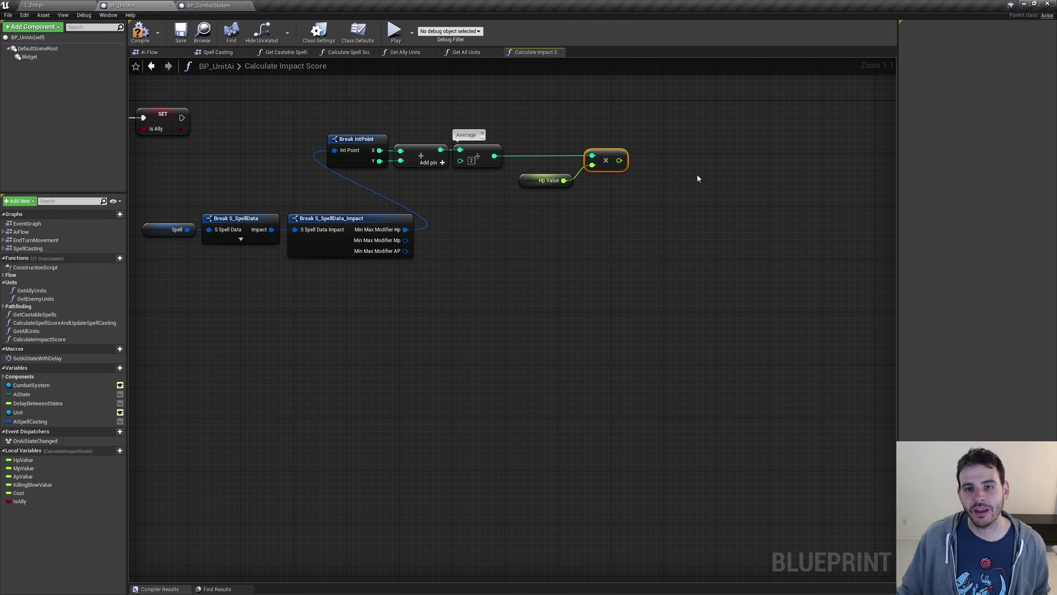
drag(619, 160, 632, 207)
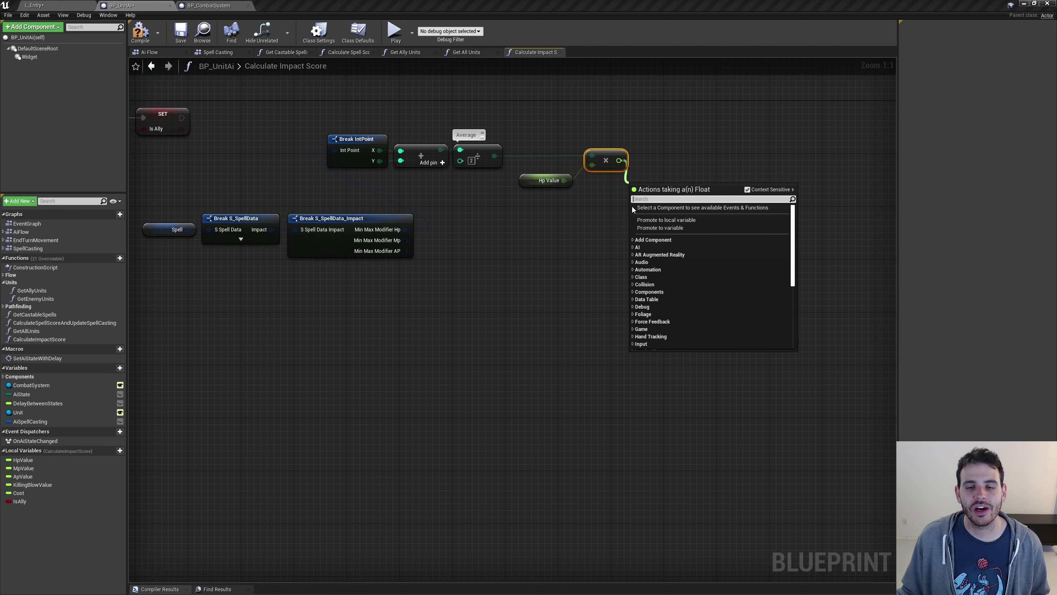
click(623, 212)
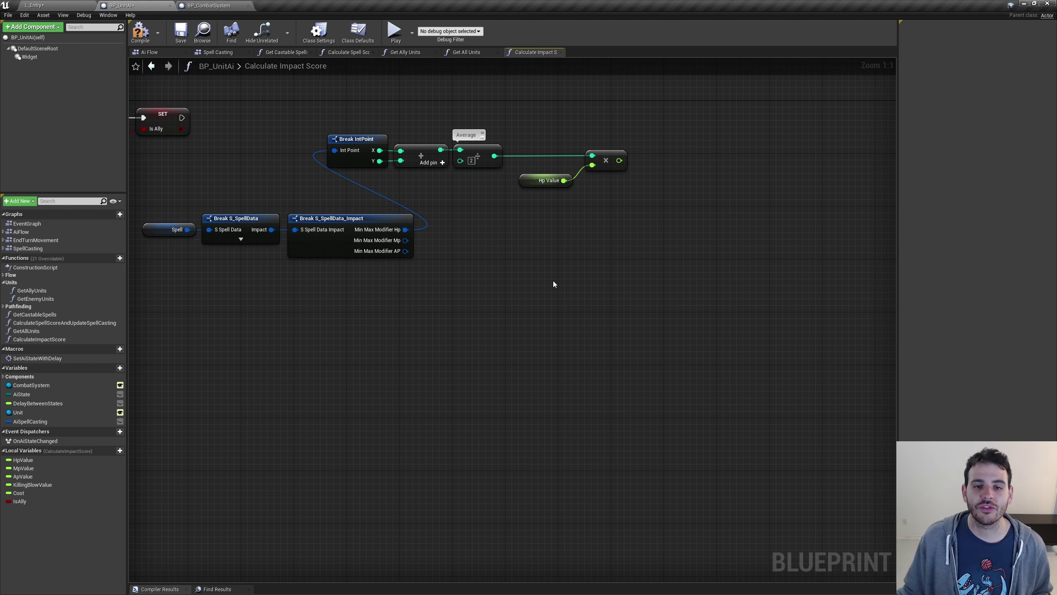
Step: Compare the averaged HP modifier > 0, and check that result equals the Is Ally getter
key(ctrl+z)
drag(491, 209, 639, 265)
click(602, 231)
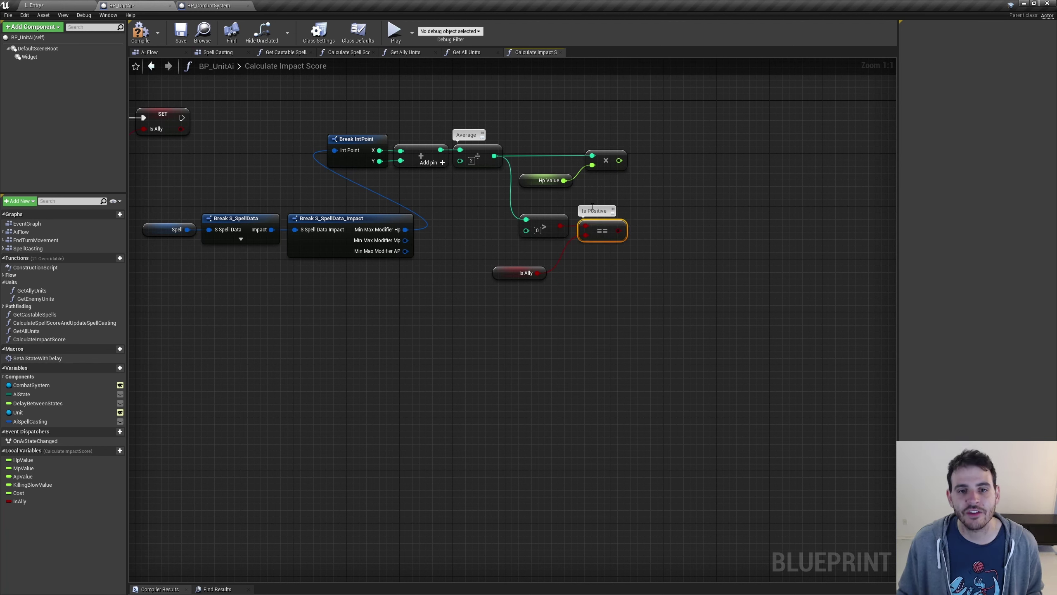
click(543, 228)
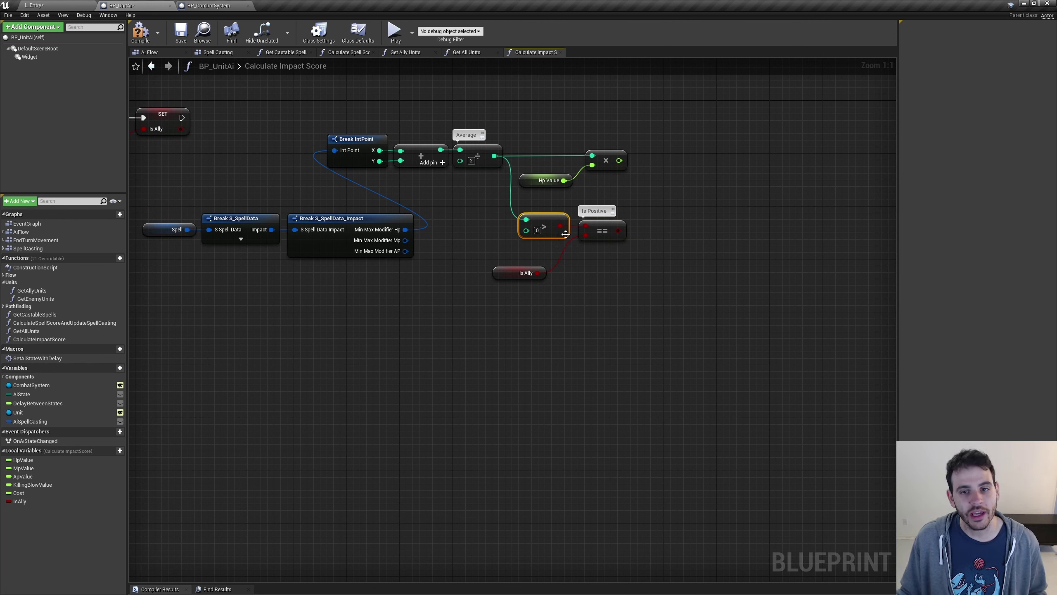
click(602, 230)
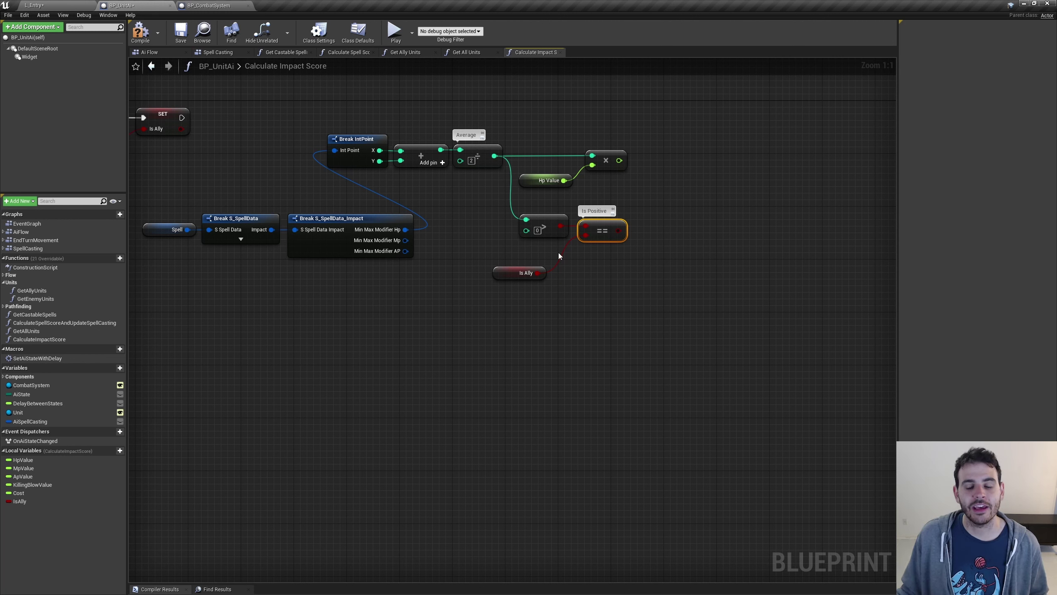
click(523, 277)
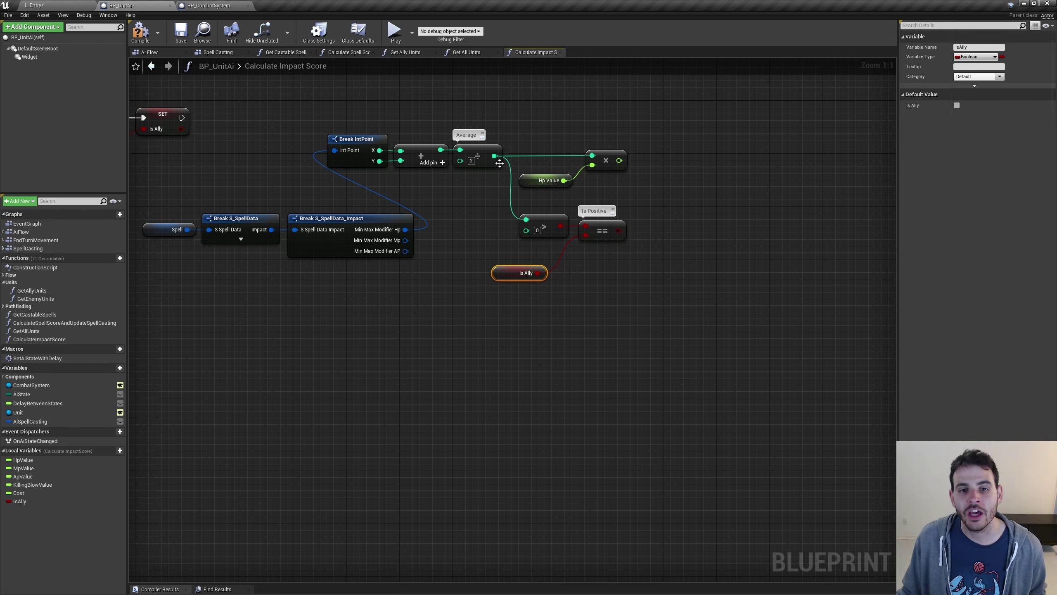
click(553, 231)
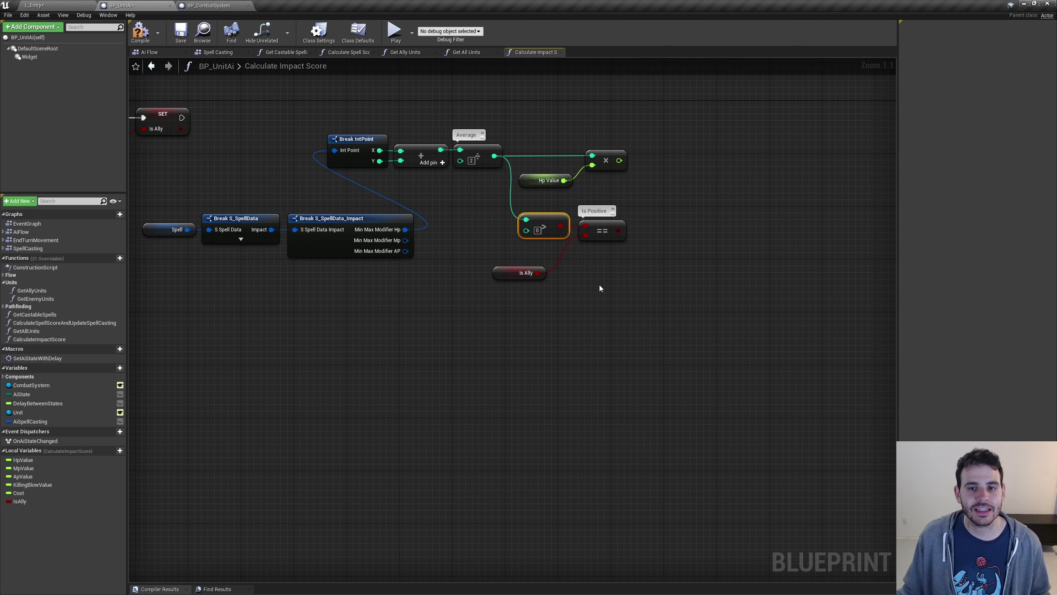
click(506, 277)
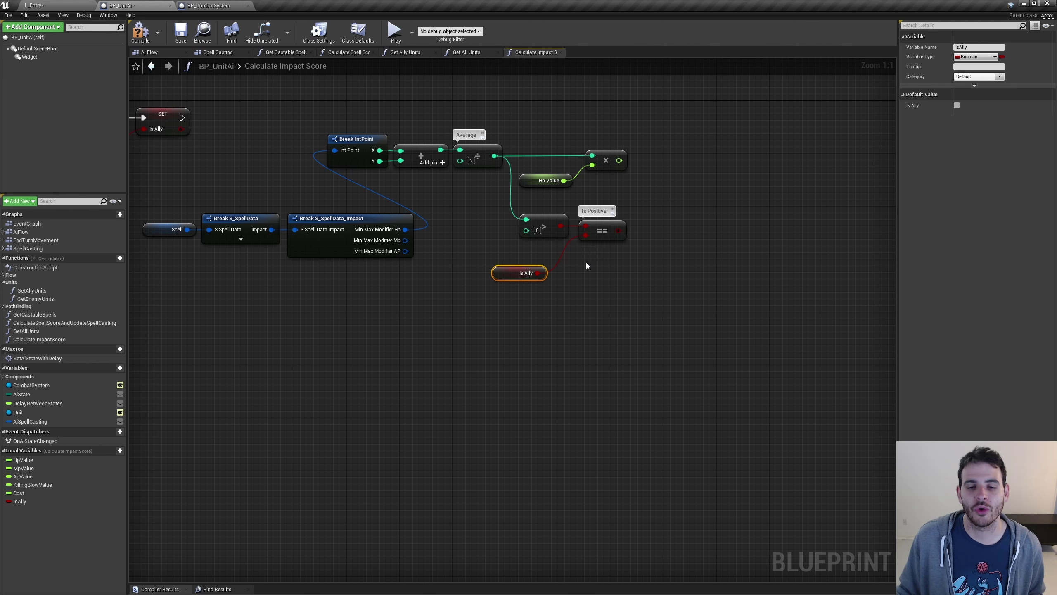
drag(658, 199, 541, 332)
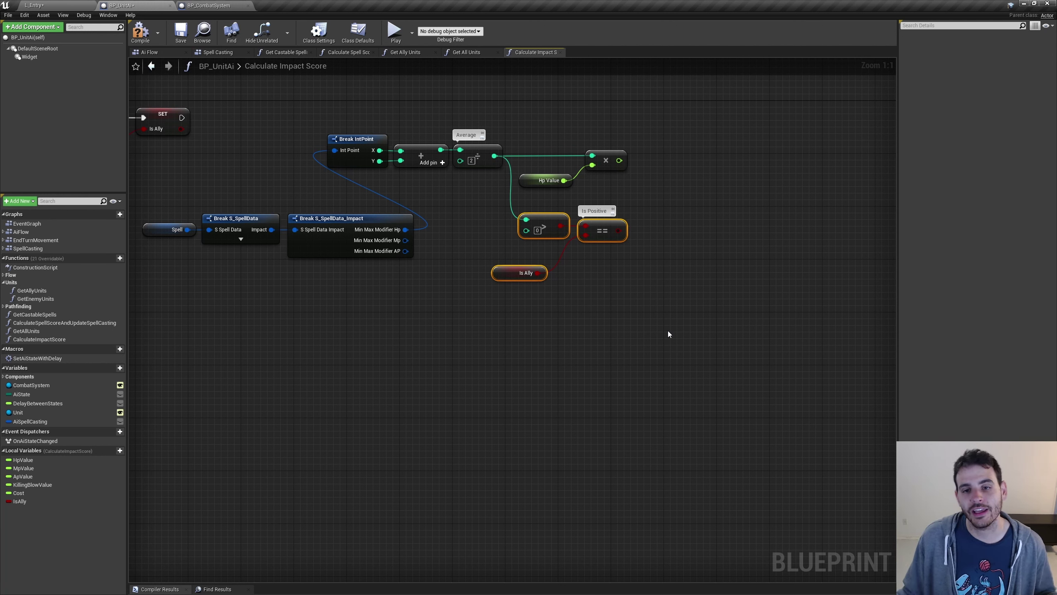
Step: Add a Select Float with False -1.0 and True 1.0, indexed by the == output
ctrl+click(526, 273)
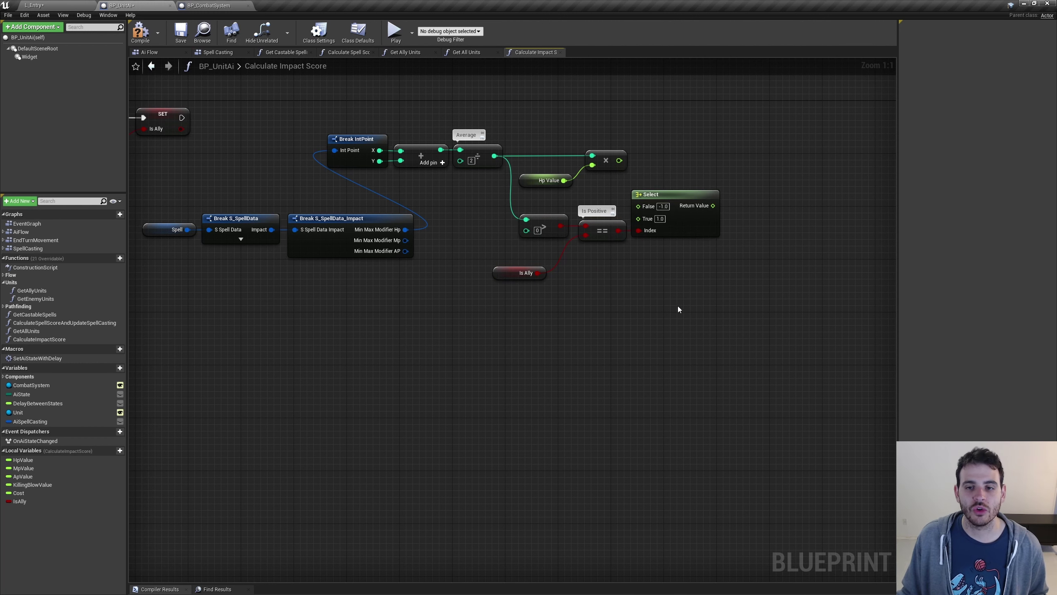
click(675, 218)
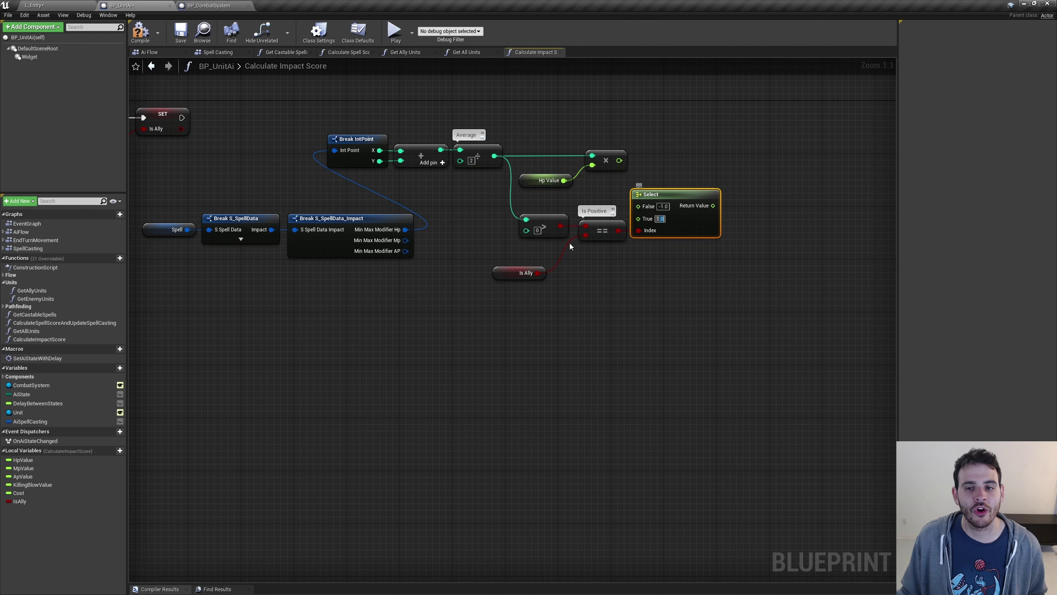
drag(595, 196, 562, 167)
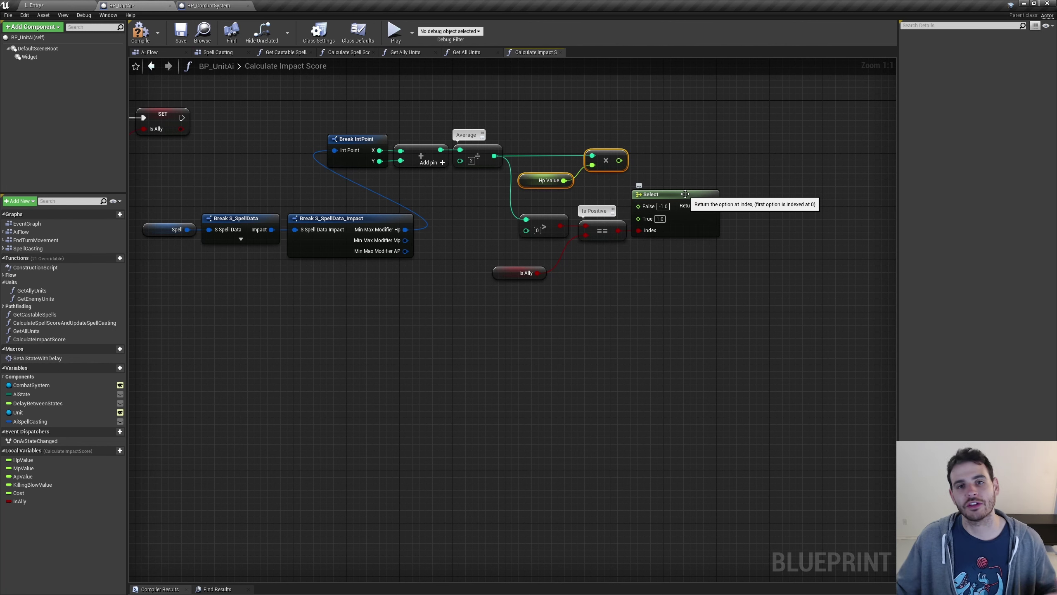
click(672, 223)
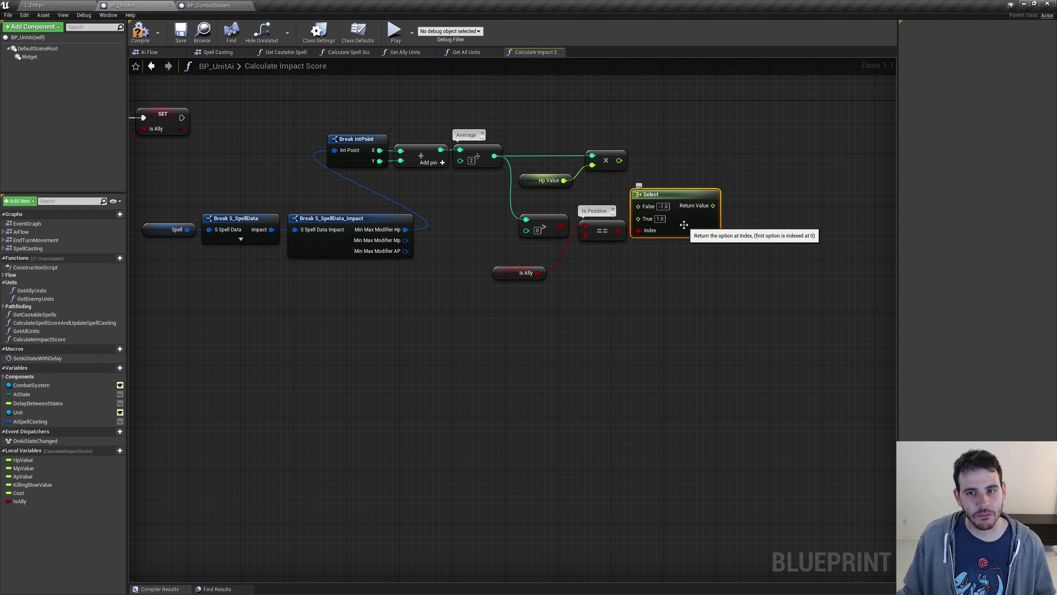
click(663, 206)
text(-1)
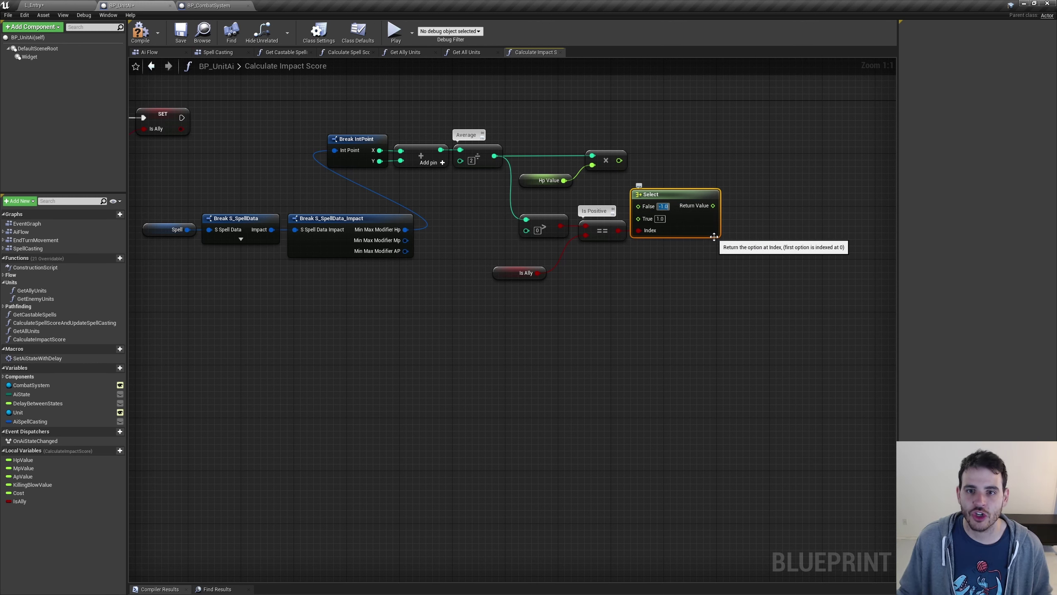
key(Return)
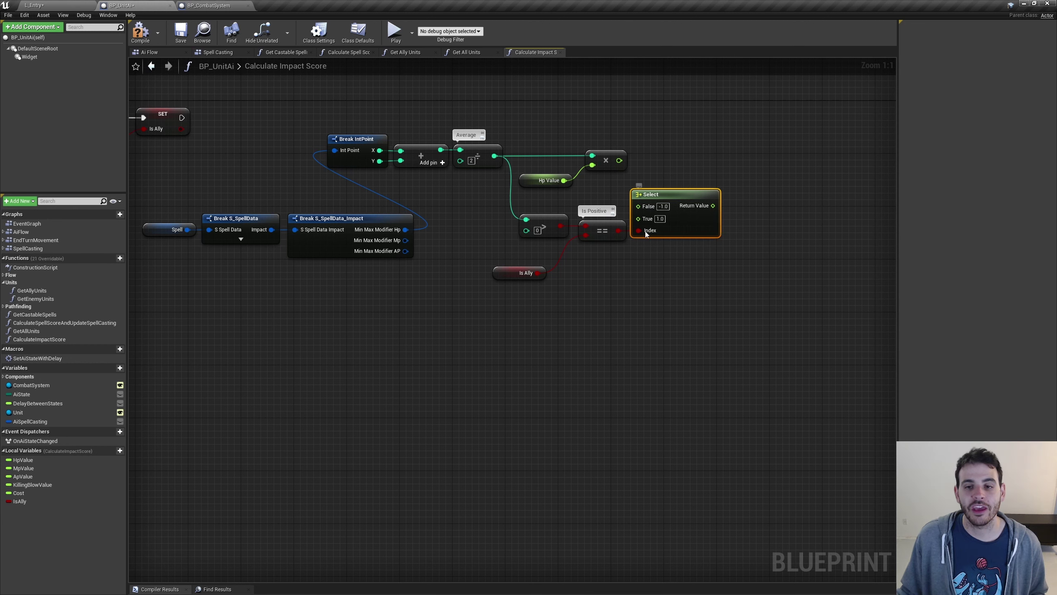
click(701, 249)
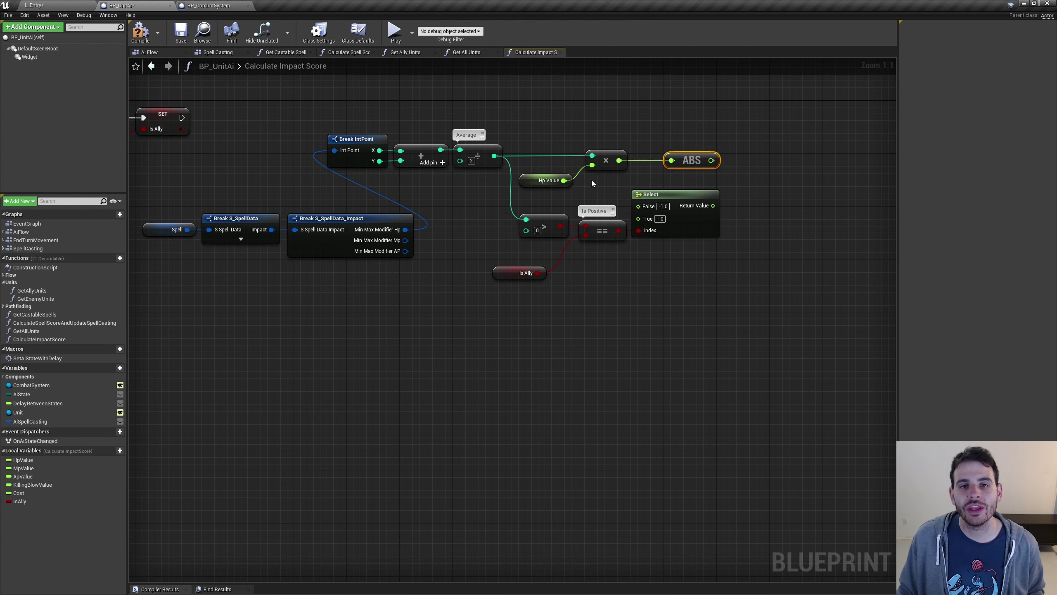
Step: Store ABS of the weighted HP times the Select's ±1 in a new HpScore variable
drag(625, 114, 385, 152)
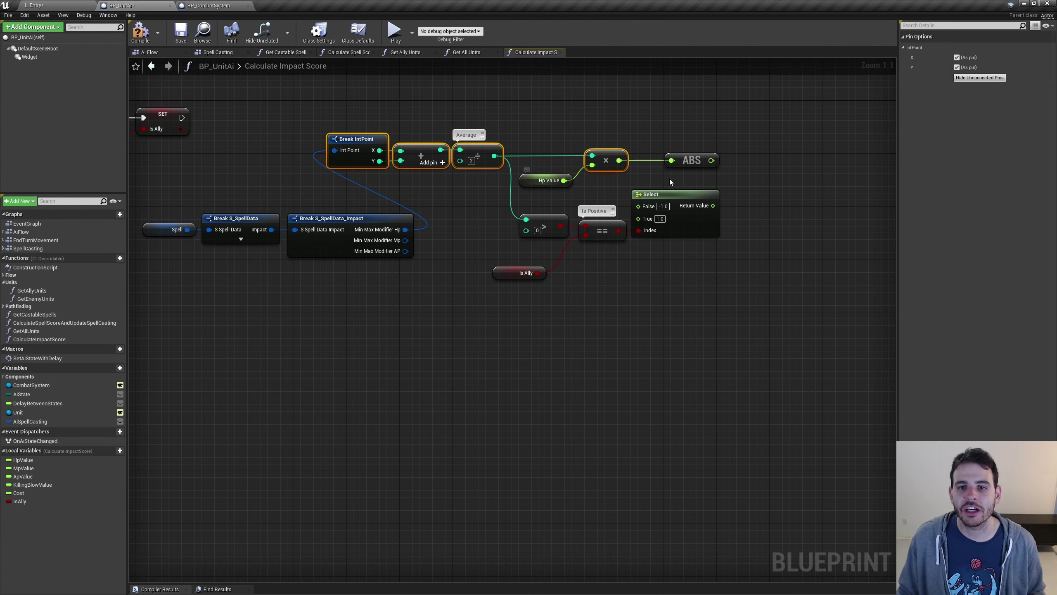
click(682, 231)
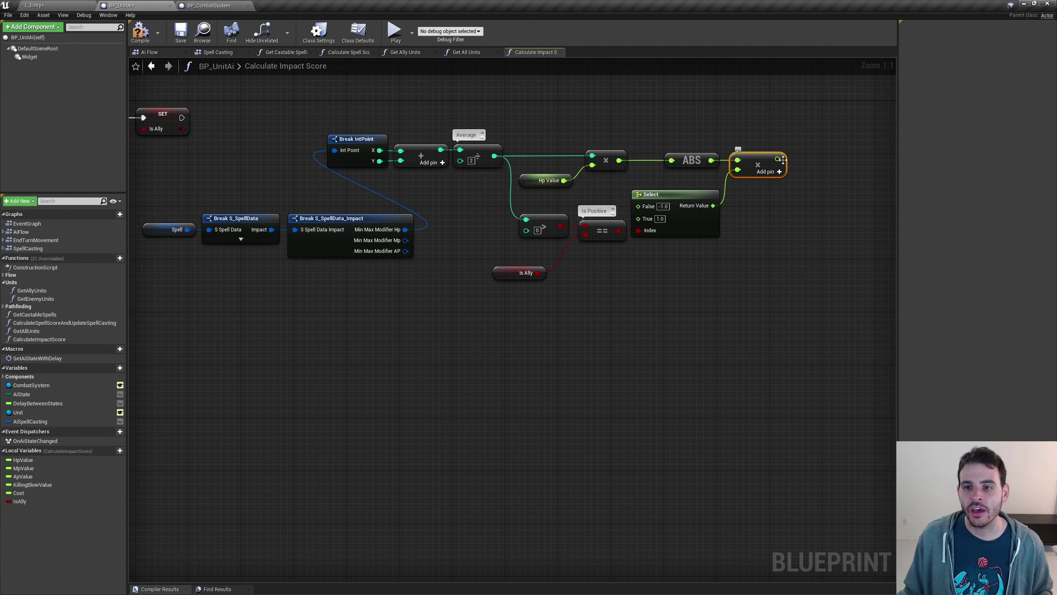
click(119, 451)
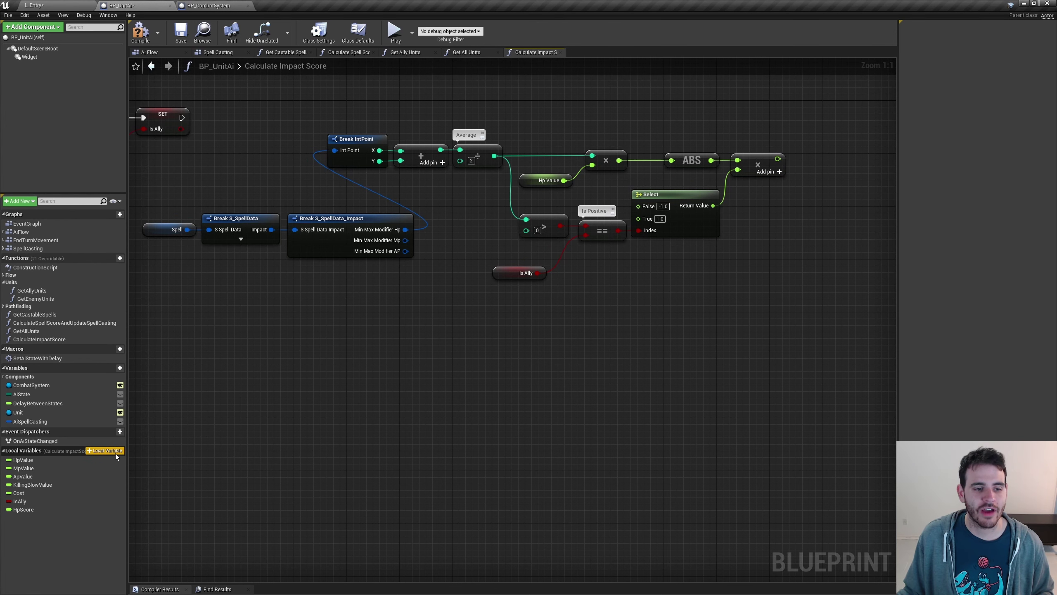
text(HpScore)
key(Return)
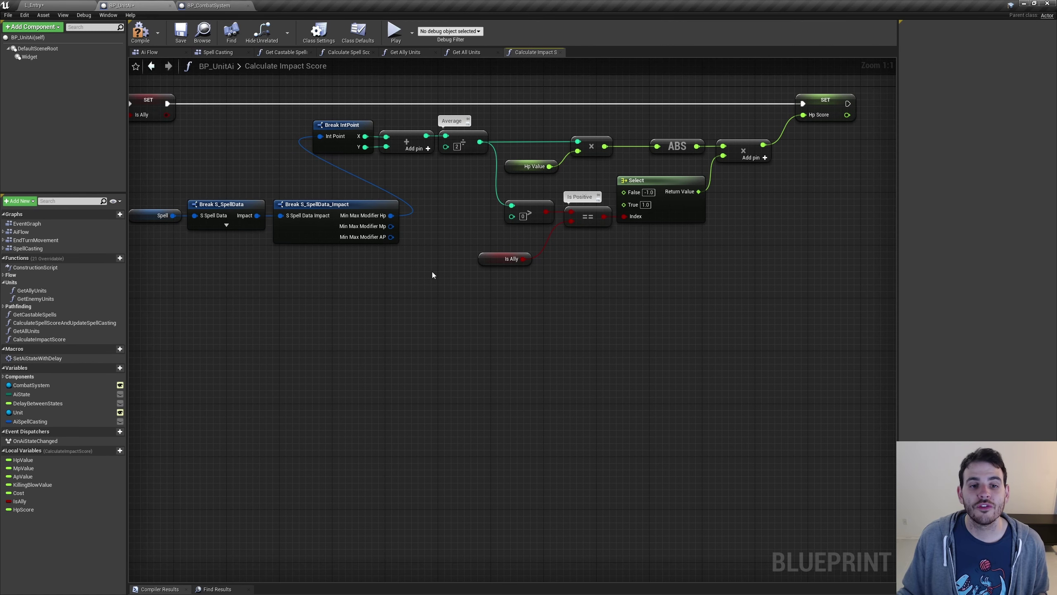
drag(386, 227, 457, 238)
click(677, 273)
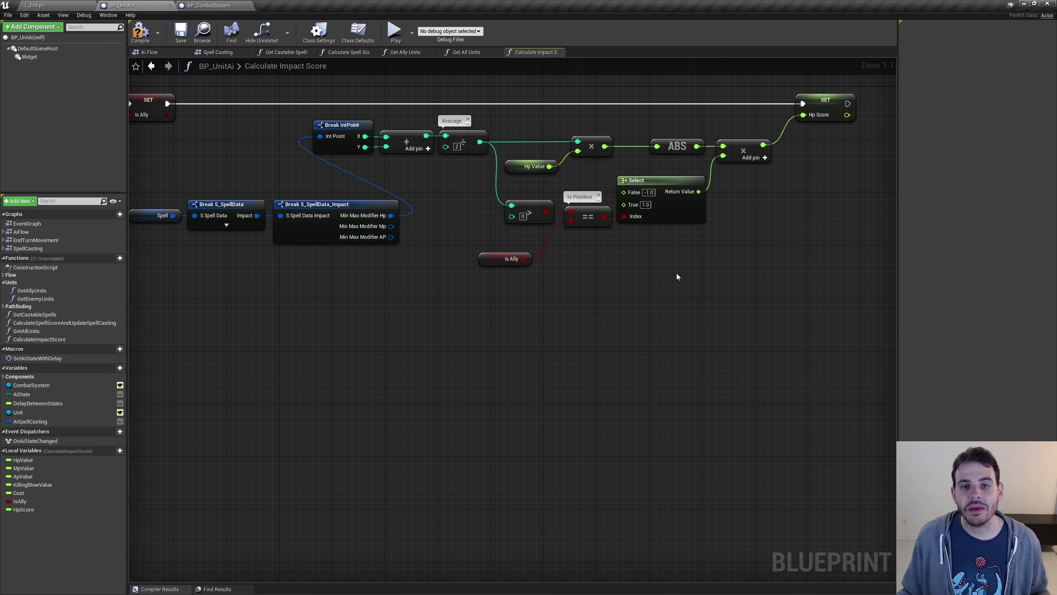
drag(771, 267, 433, 142)
click(656, 314)
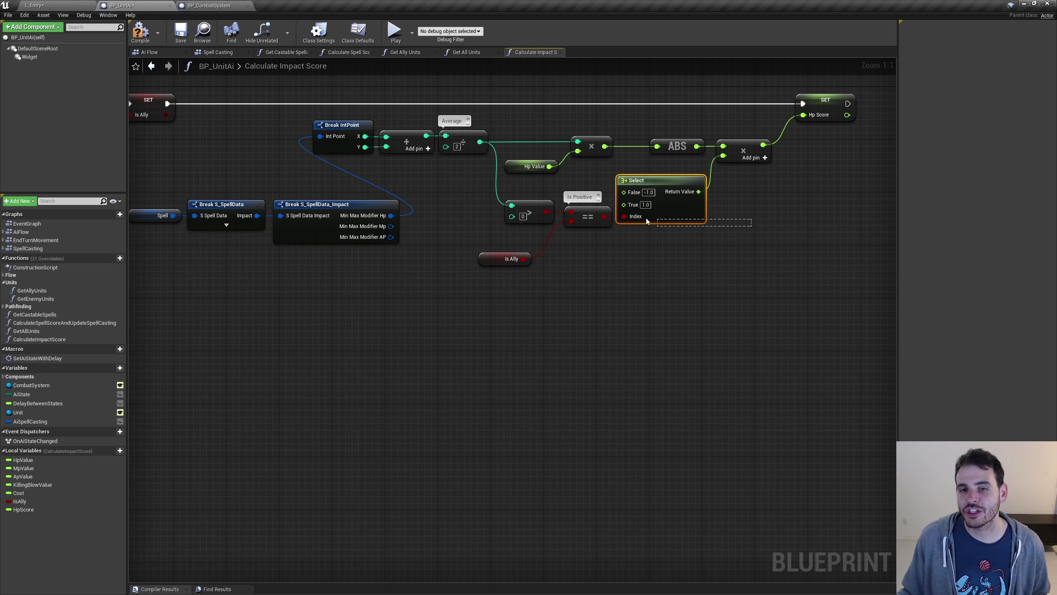
drag(746, 226, 504, 200)
shift+drag(754, 154, 264, 131)
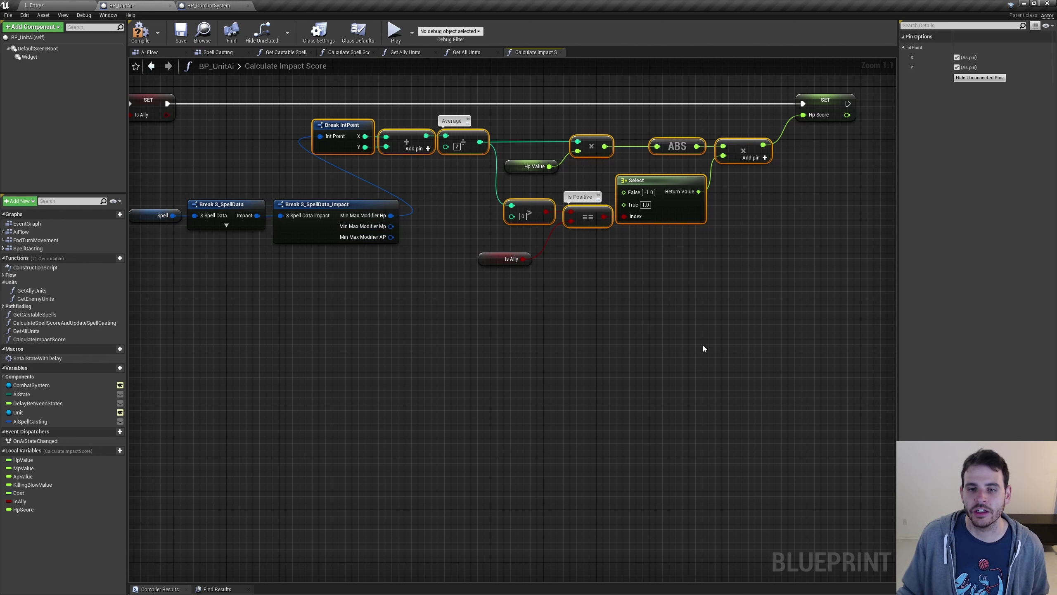
Step: Collapse the HP math into pure function CalculateStatScore with ImpactMinMax, StatValue, IsAlly inputs and Score output
right_click(673, 214)
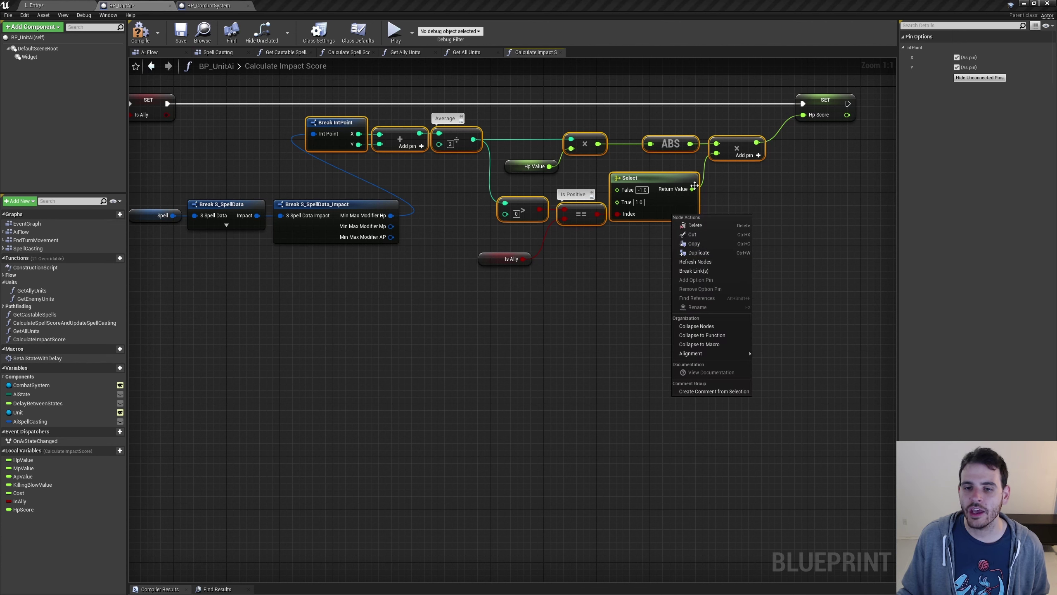
click(702, 335)
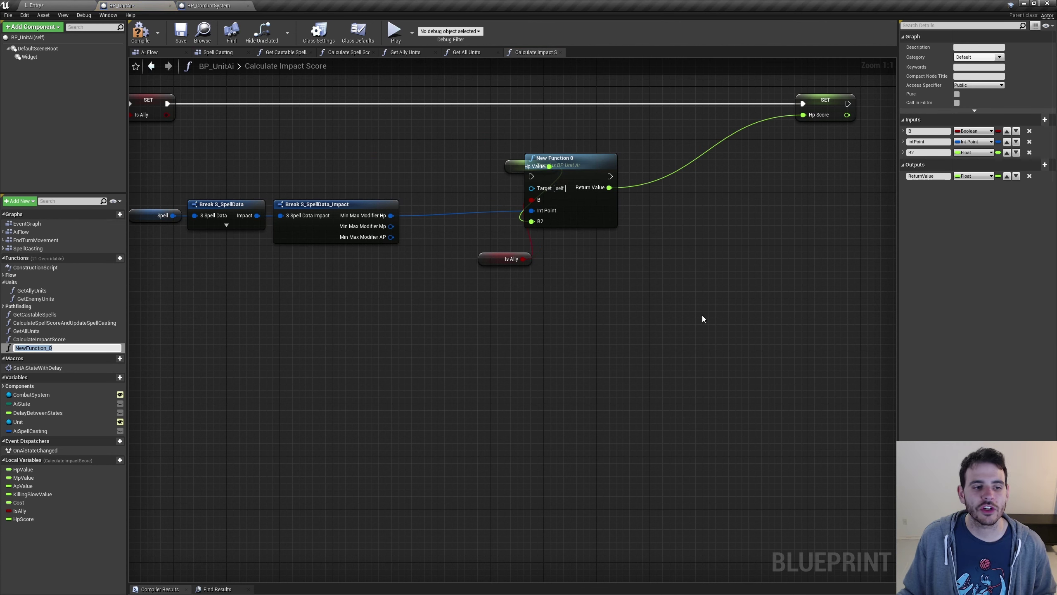
text(CalculateStatScore)
key(Return)
drag(575, 158, 653, 132)
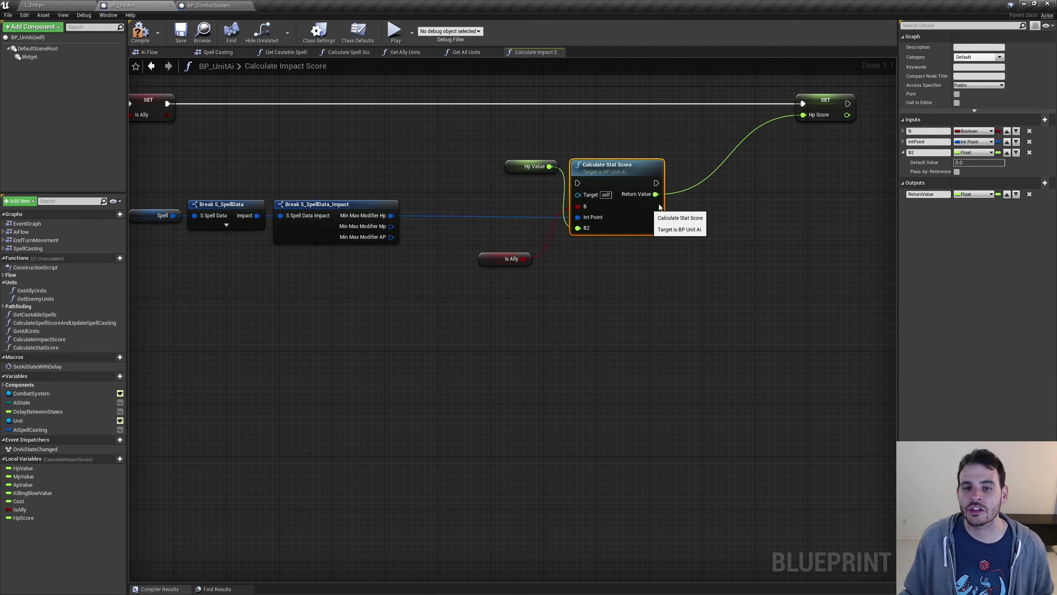
click(956, 94)
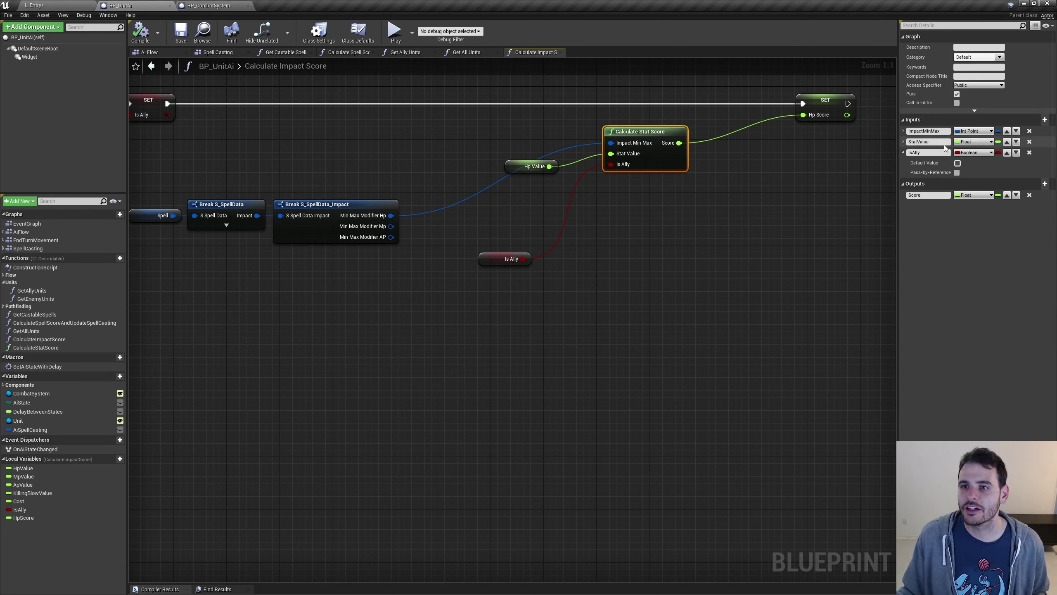
click(932, 131)
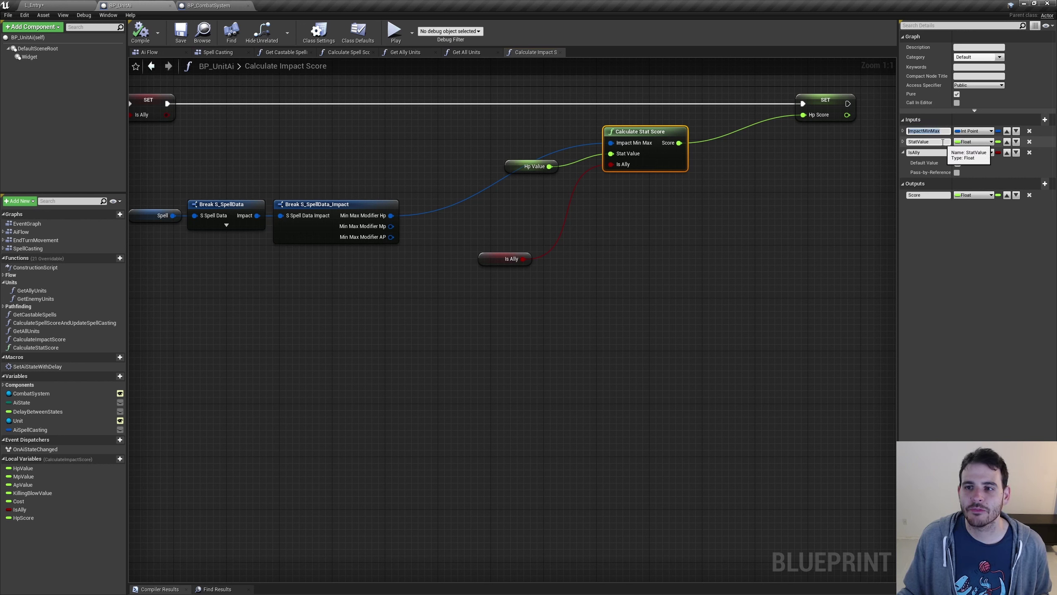
click(928, 152)
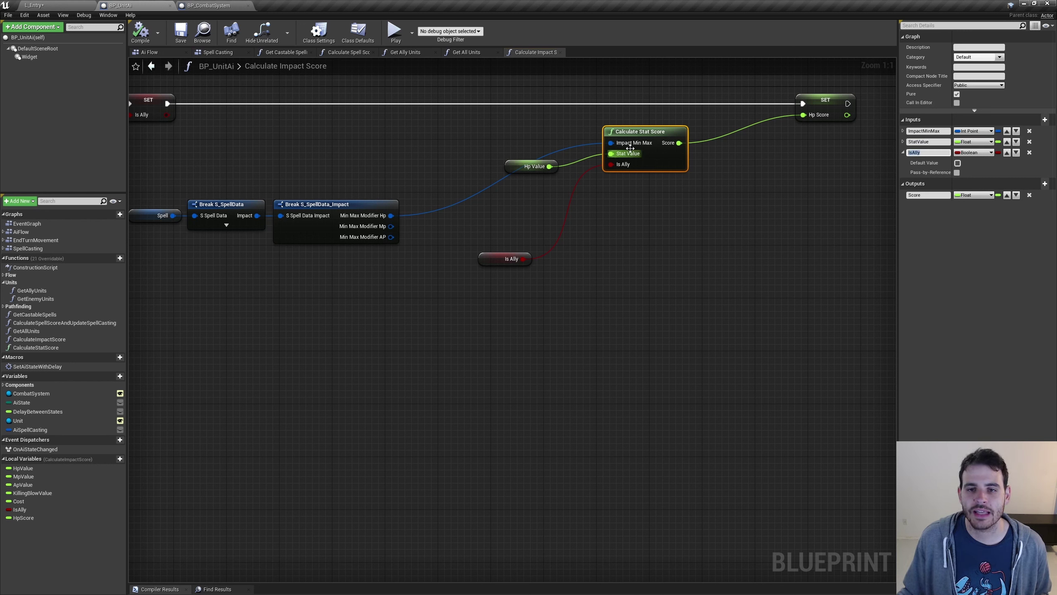
key(Tab)
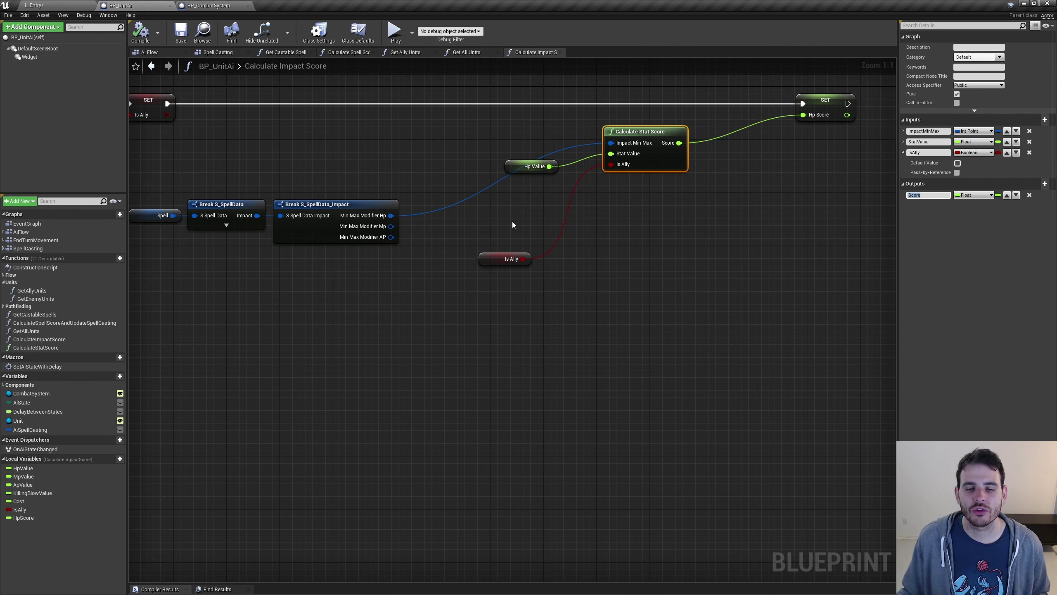
key(Return)
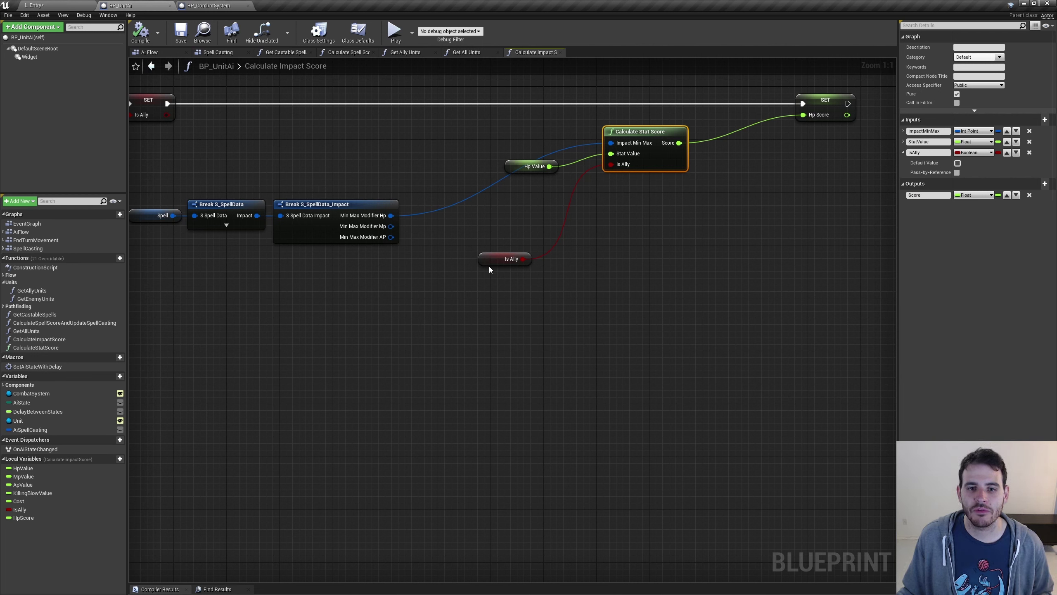
drag(489, 262, 530, 190)
drag(535, 126, 547, 266)
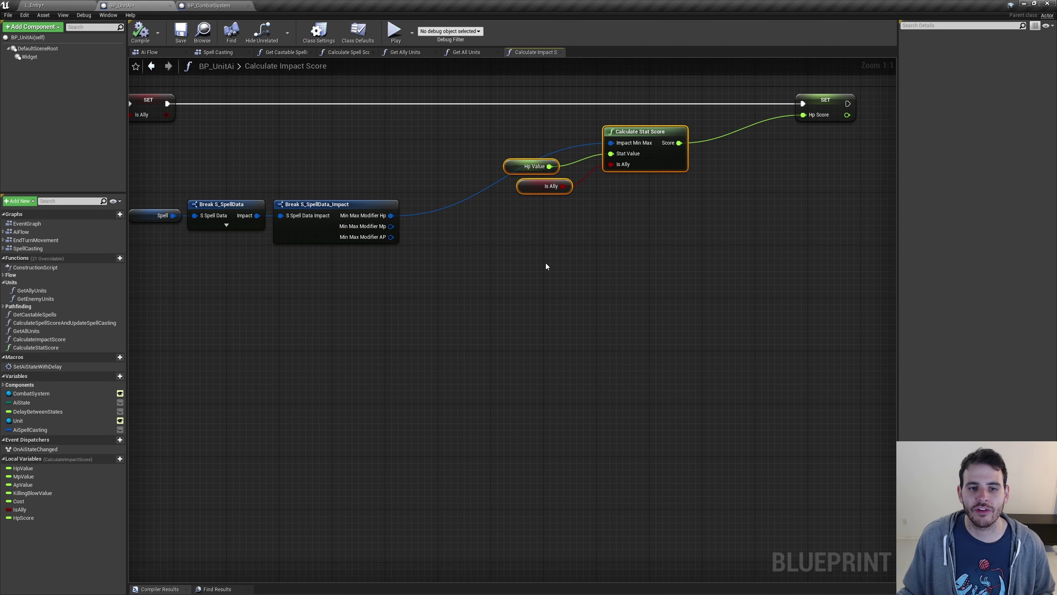
key(ctrl+c)
key(ctrl+v)
drag(390, 226, 506, 220)
drag(583, 220, 647, 235)
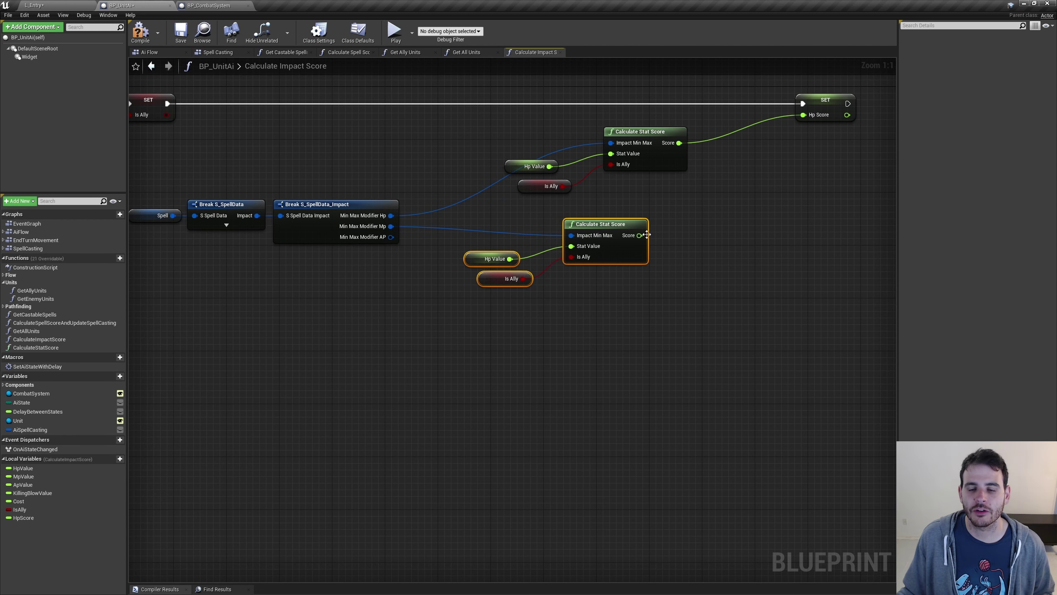
right_click(641, 235)
click(684, 259)
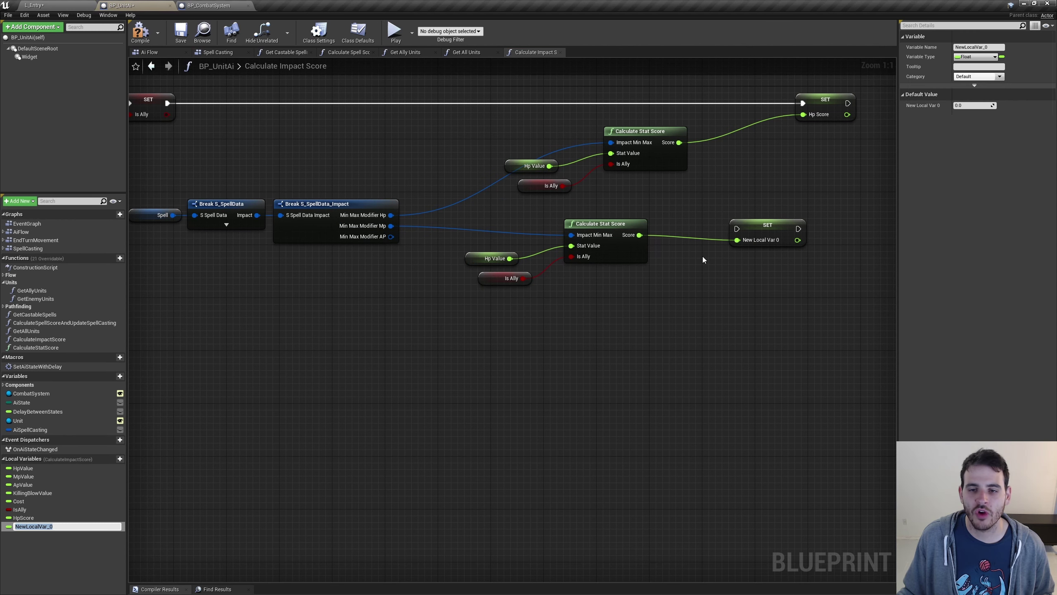
click(731, 232)
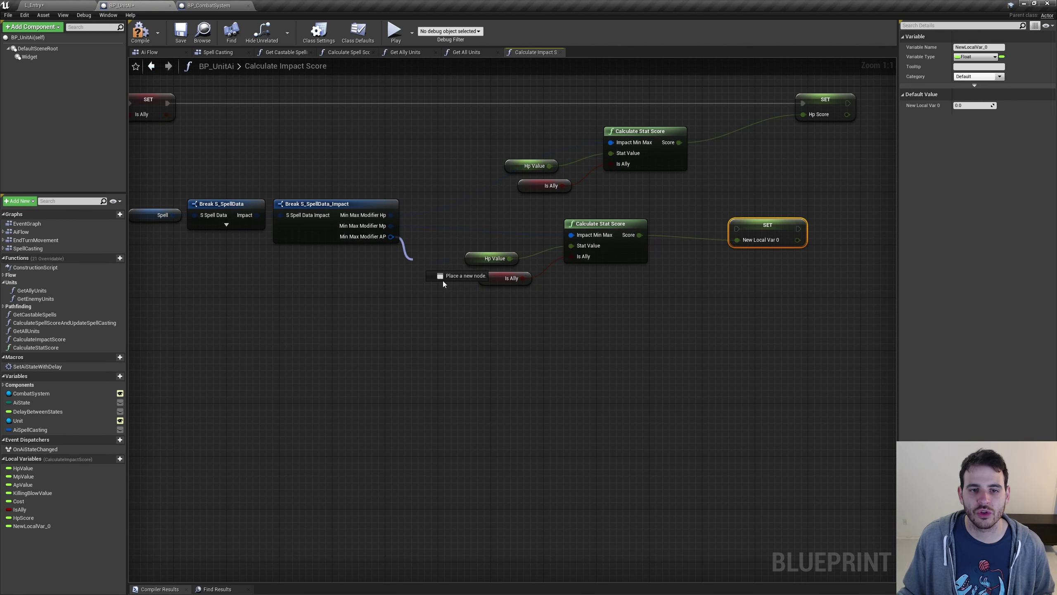
drag(394, 234, 502, 320)
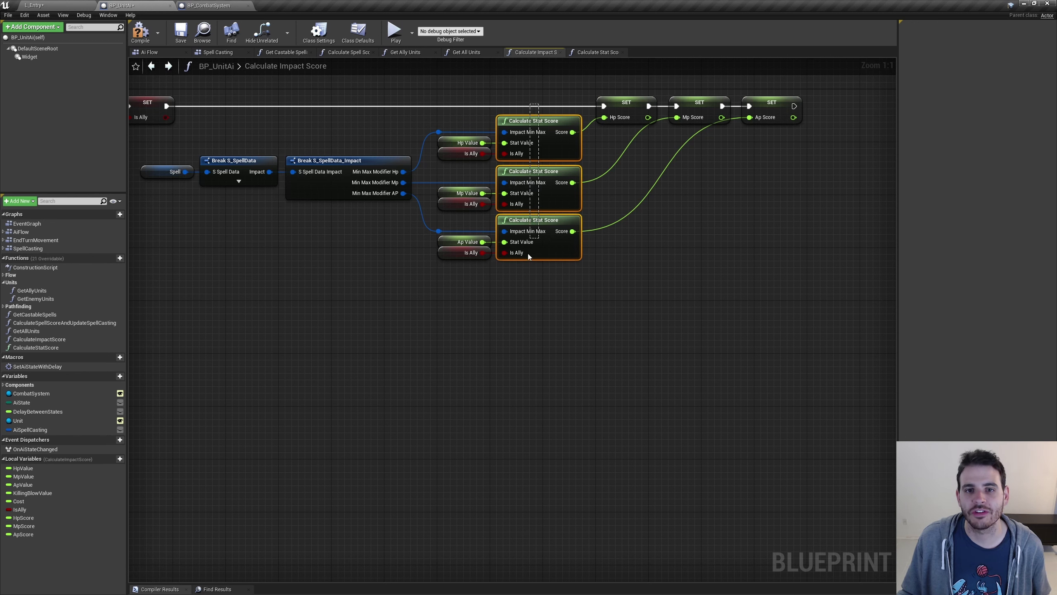
drag(540, 107, 528, 253)
drag(536, 299, 538, 102)
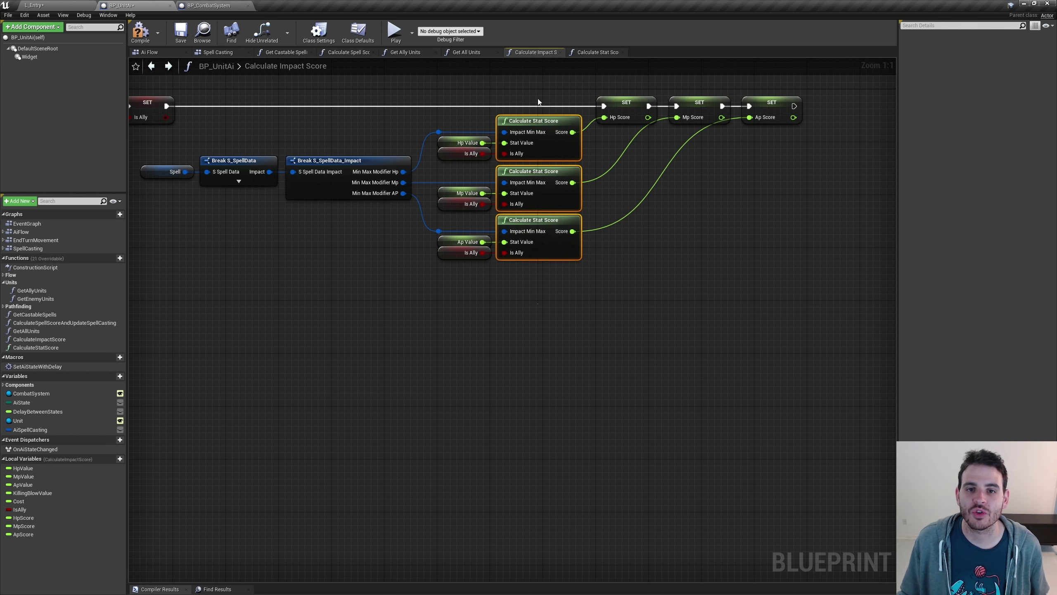
click(566, 152)
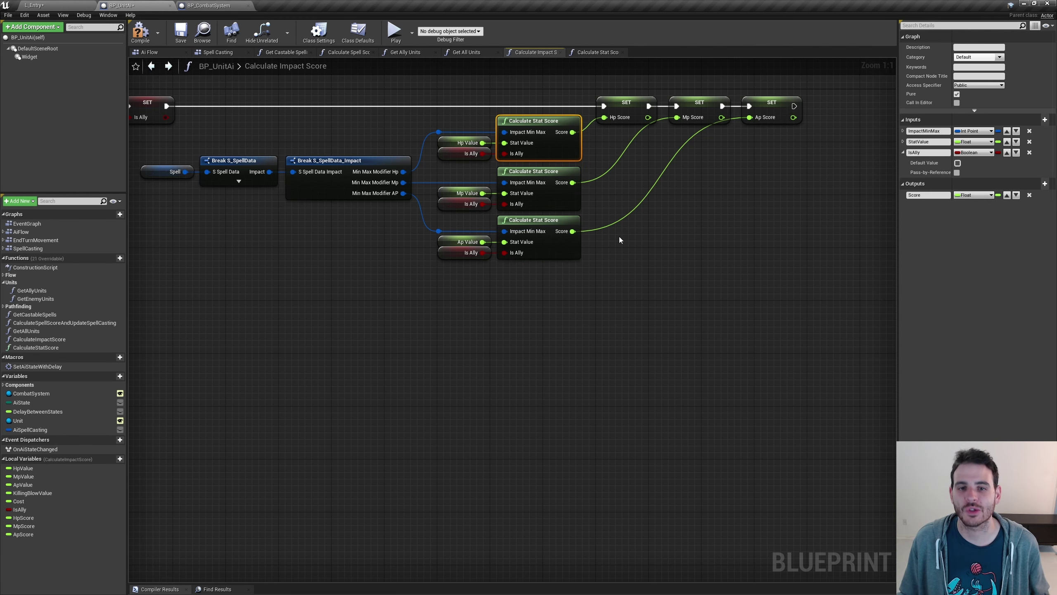
drag(591, 110, 550, 333)
click(637, 121)
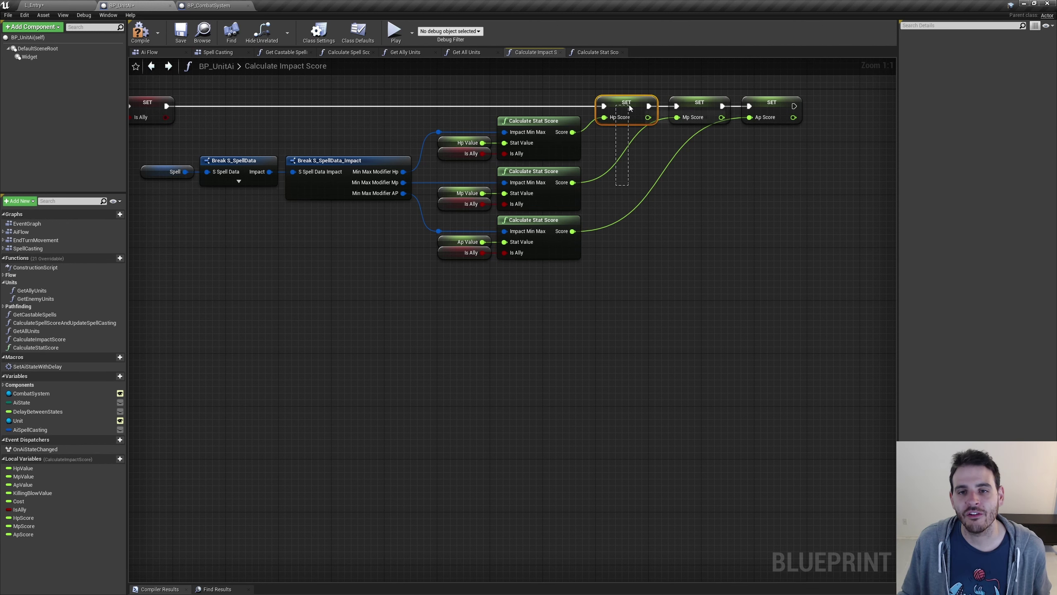
click(700, 120)
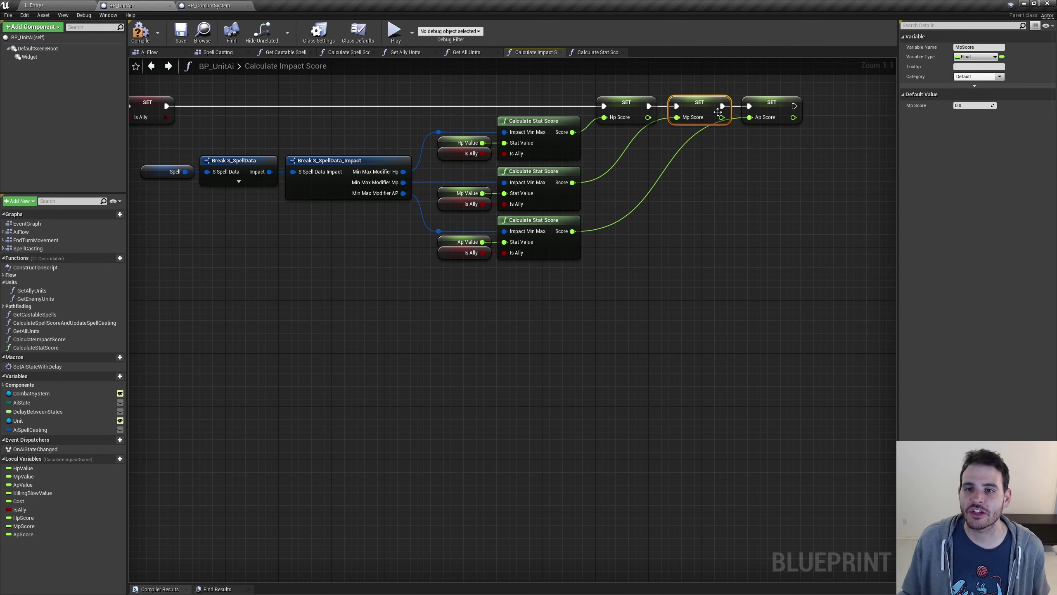
click(770, 111)
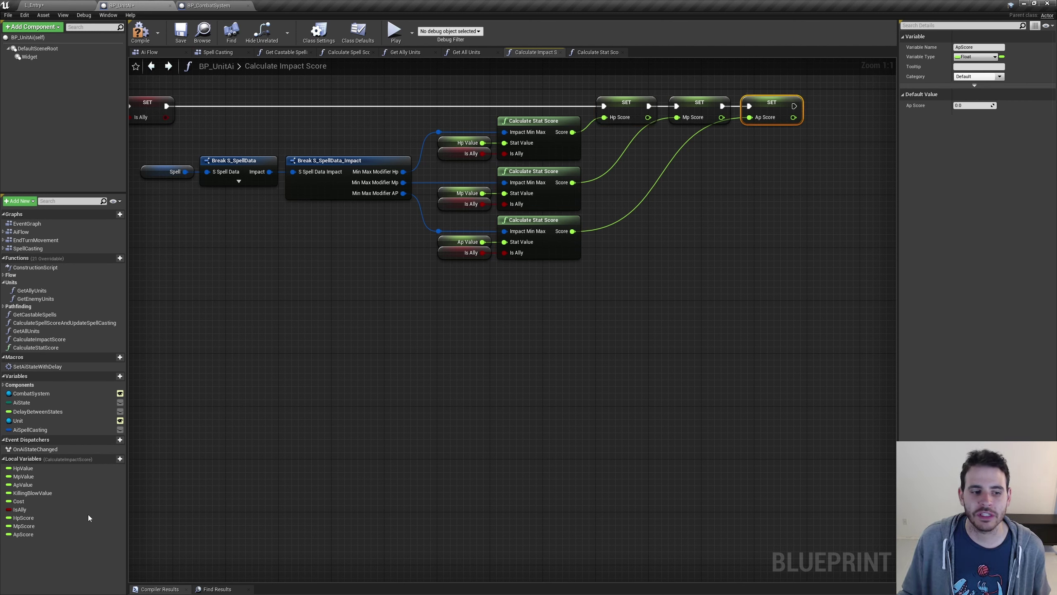
click(23, 518)
click(25, 526)
click(24, 534)
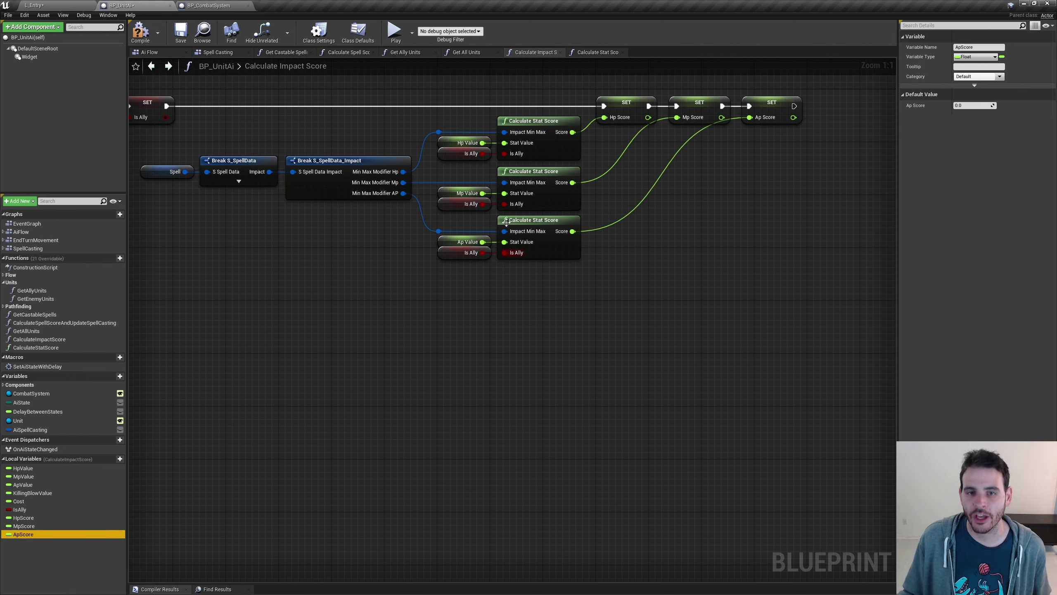
click(537, 121)
ctrl+click(439, 133)
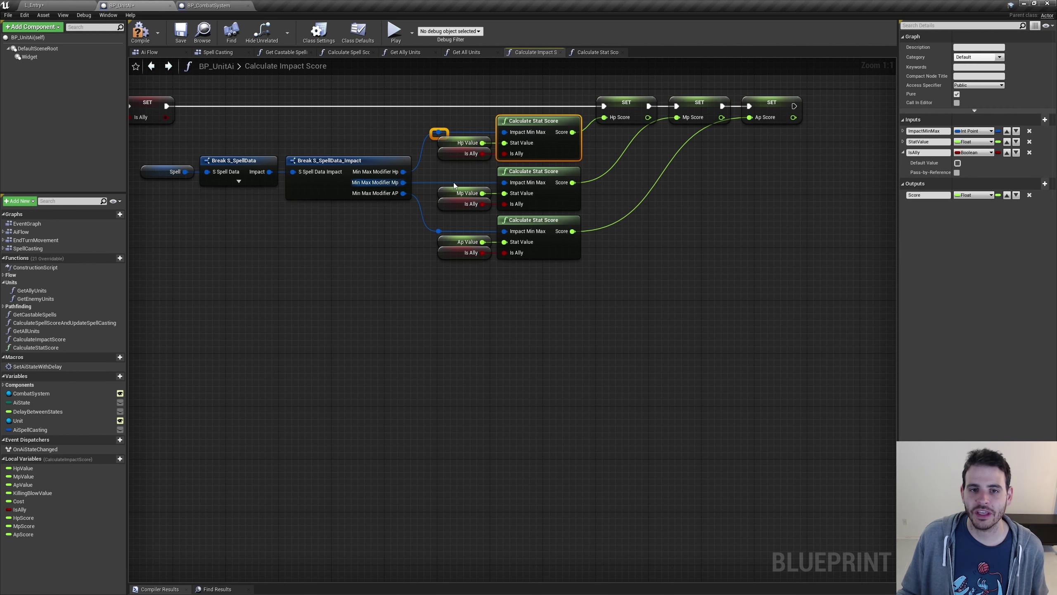
click(455, 186)
click(533, 171)
click(465, 193)
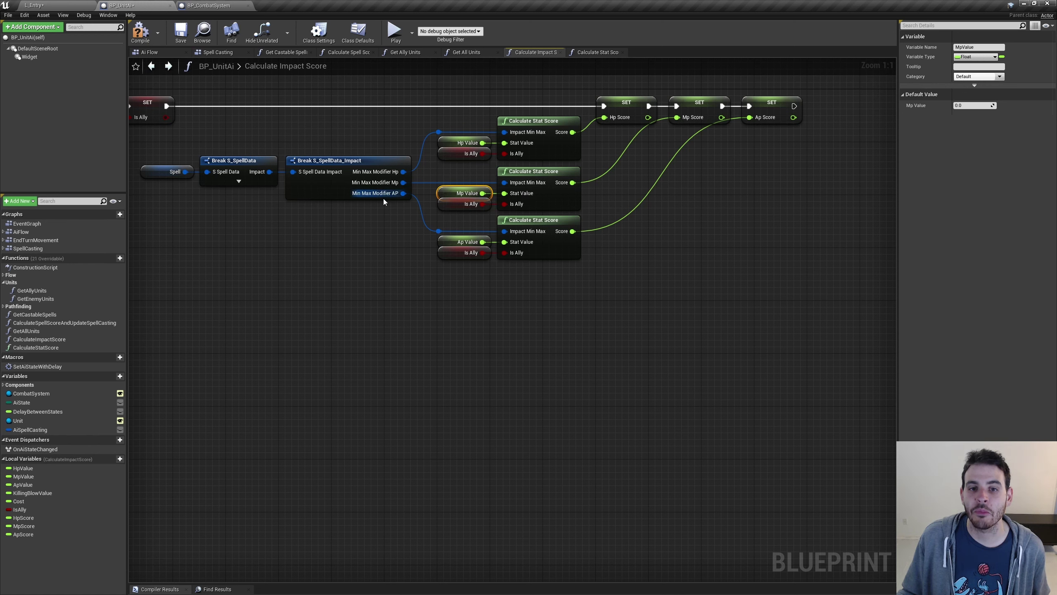
click(440, 243)
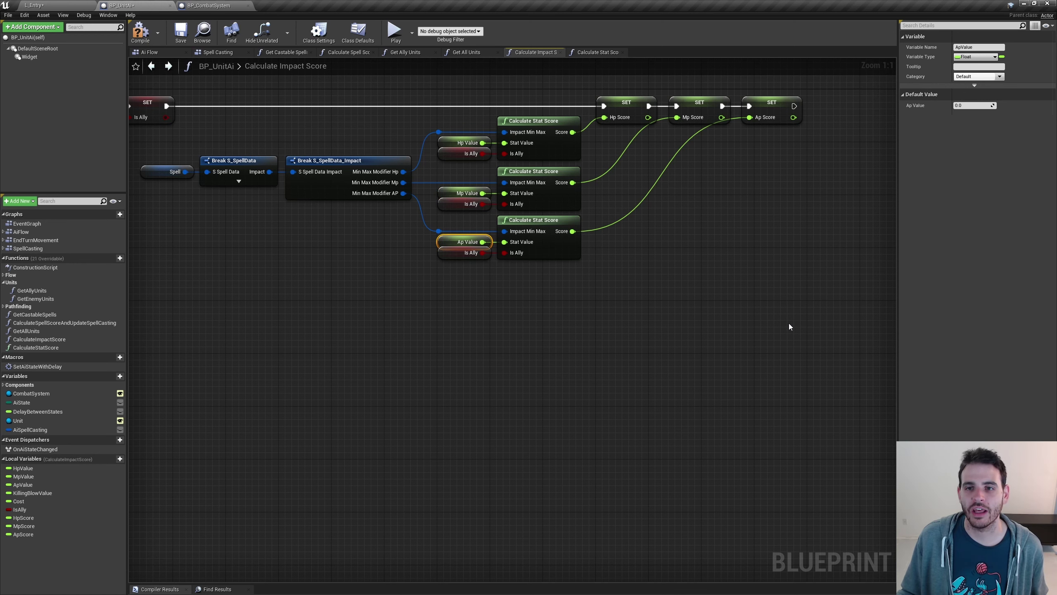
drag(583, 277, 292, 125)
drag(558, 291, 597, 281)
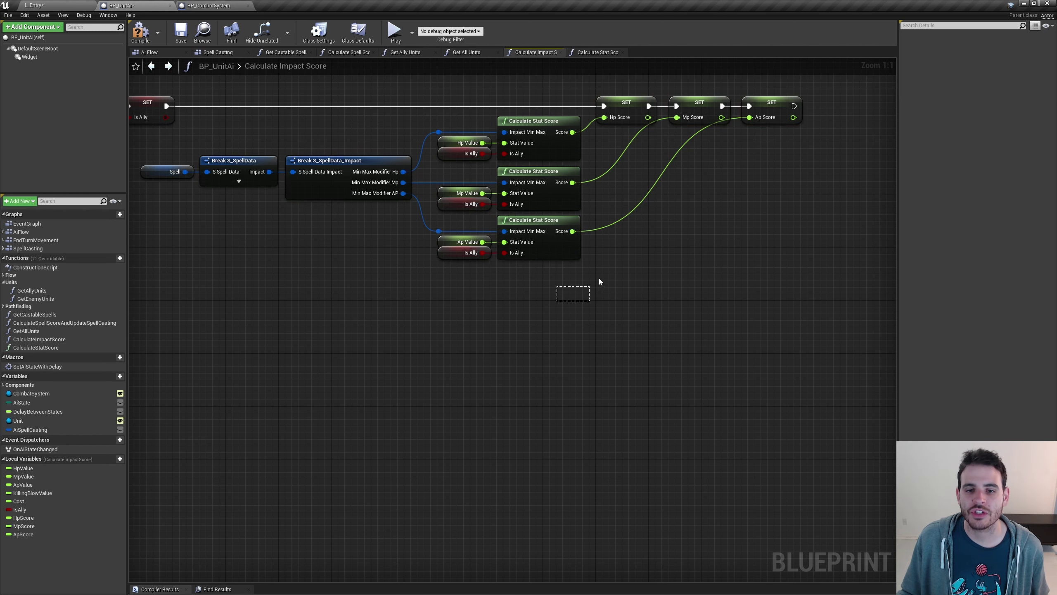
click(534, 218)
double_click(534, 218)
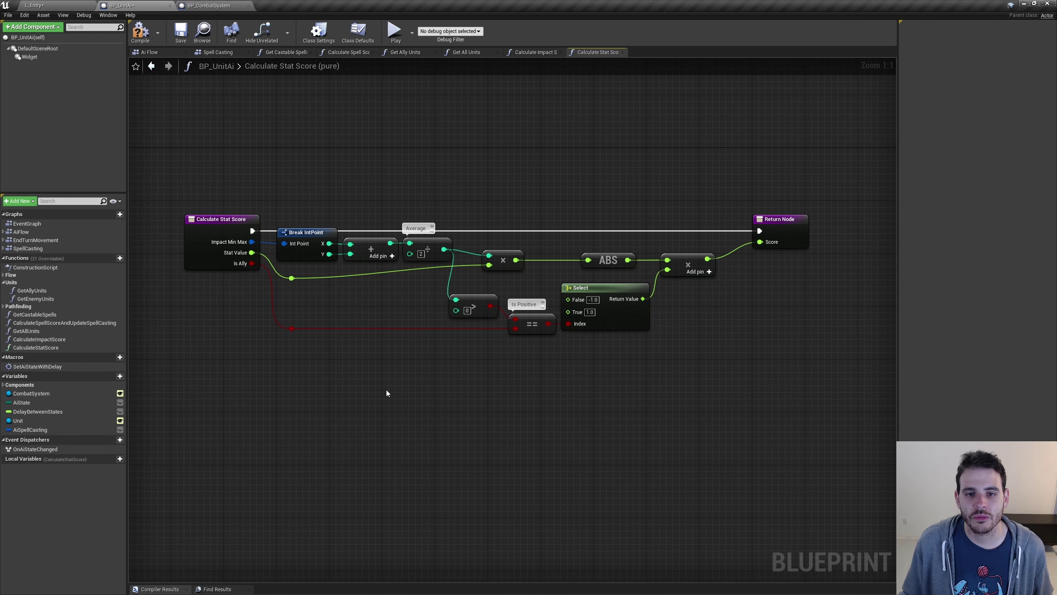
key(alt+Left)
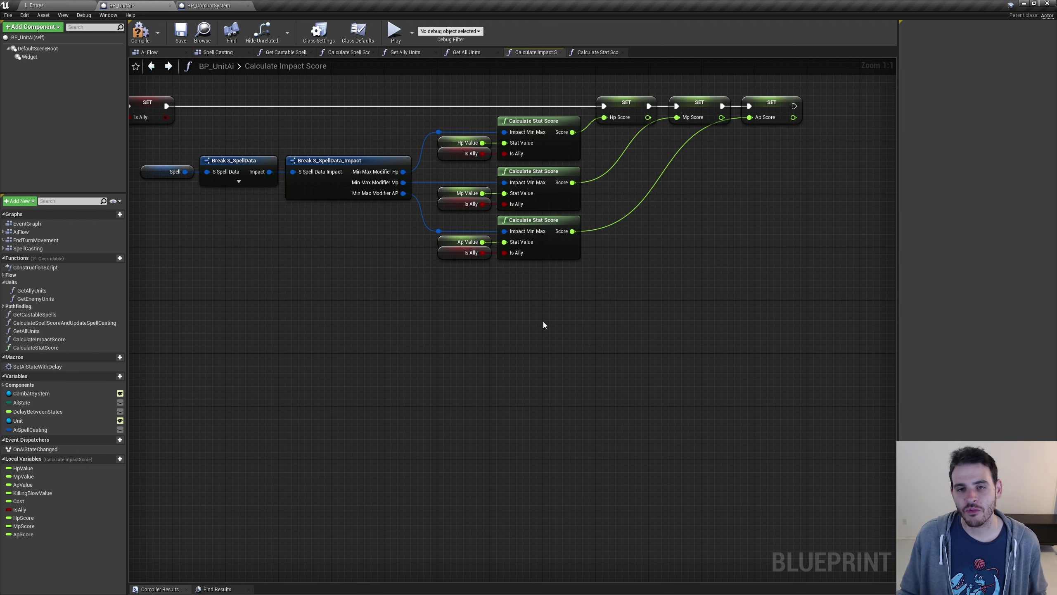
mouse_move(269, 311)
right_down()
mouse_move(625, 327)
mouse_move(891, 316)
right_up()
right_drag(231, 276, 786, 299)
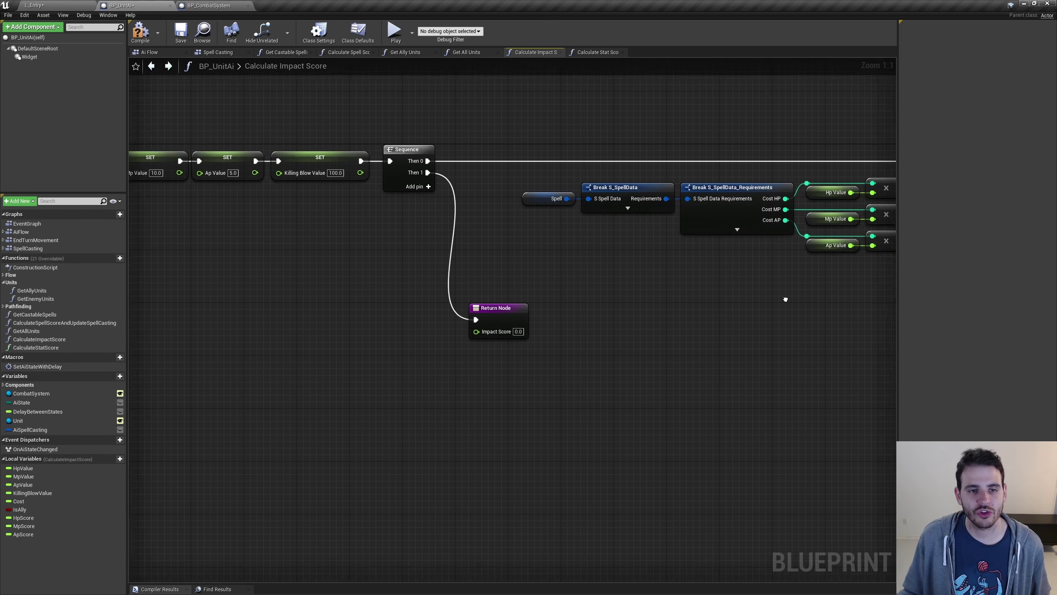
right_drag(568, 299, 785, 286)
Step: Restore the Add, Divide and MAX nodes returning (Hp+Mp+Ap Score) divided by MAX of Cost
drag(733, 385, 658, 321)
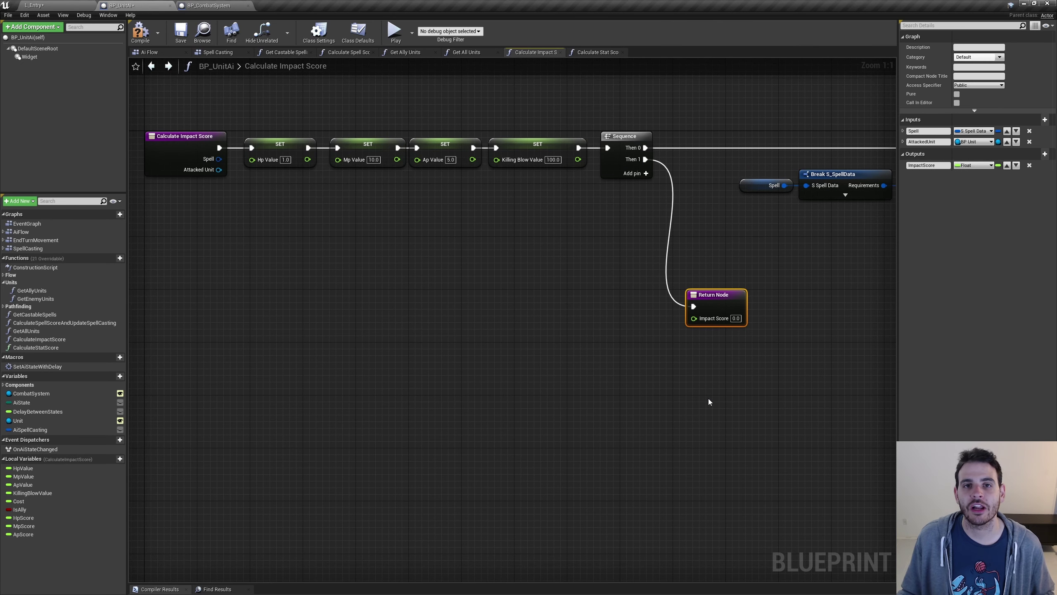
key(ctrl+z)
drag(393, 286, 473, 369)
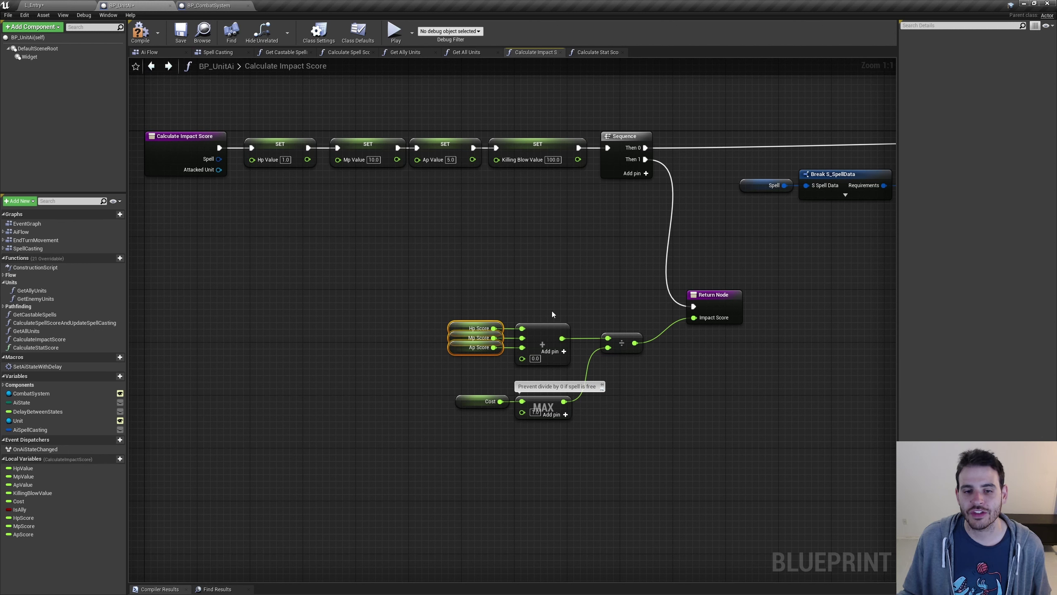
click(479, 348)
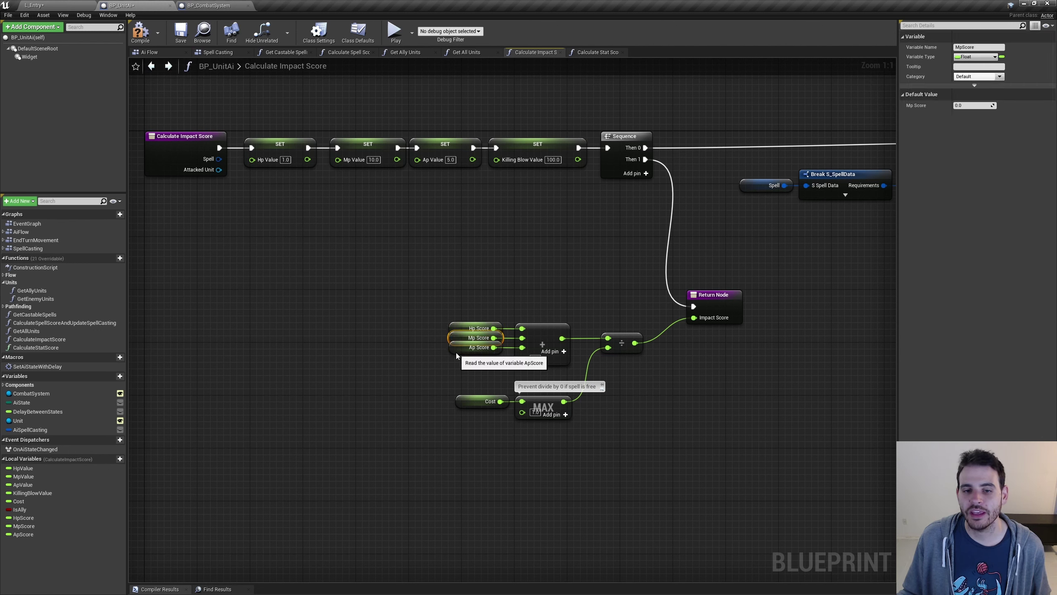
drag(546, 302, 434, 394)
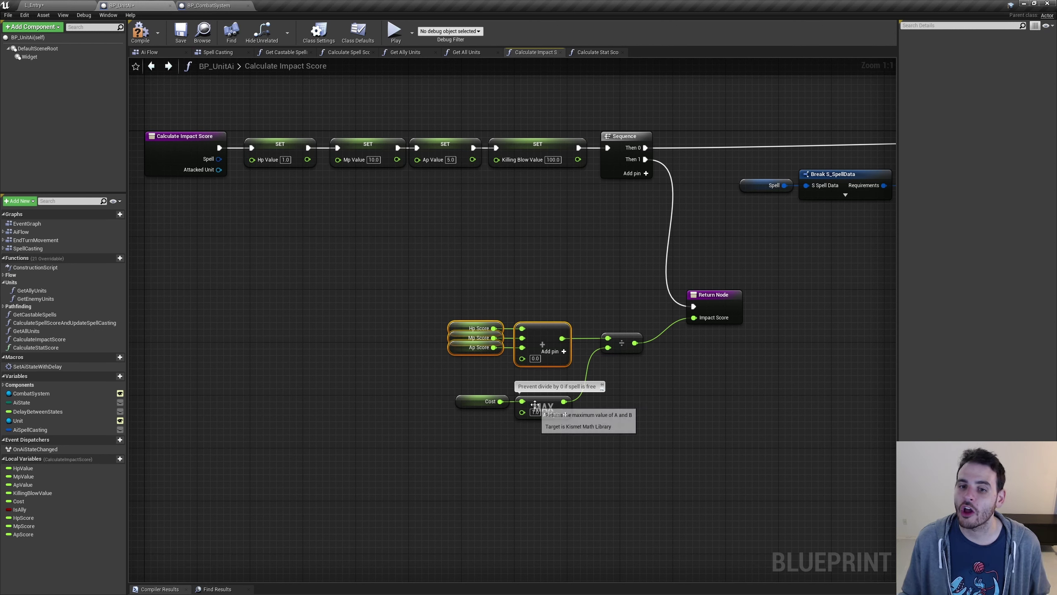
click(622, 343)
drag(597, 483, 458, 400)
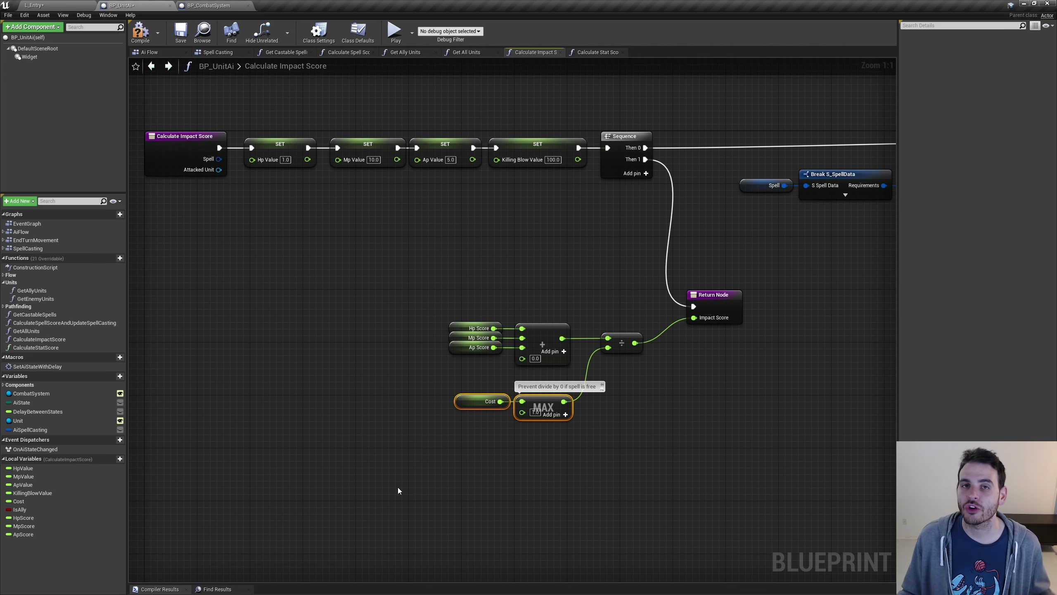
drag(460, 291, 577, 366)
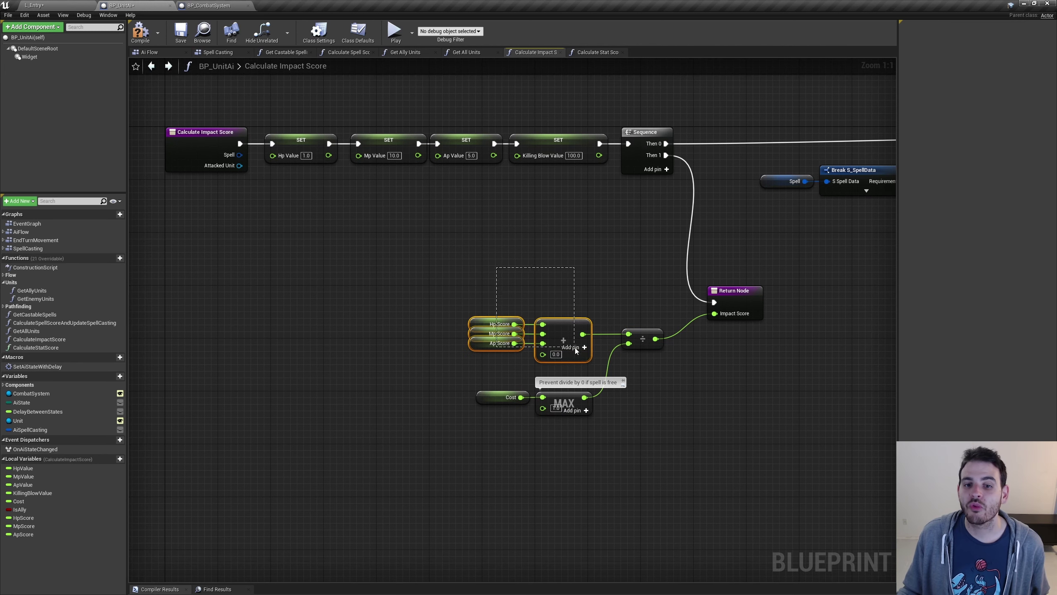
drag(502, 385, 600, 446)
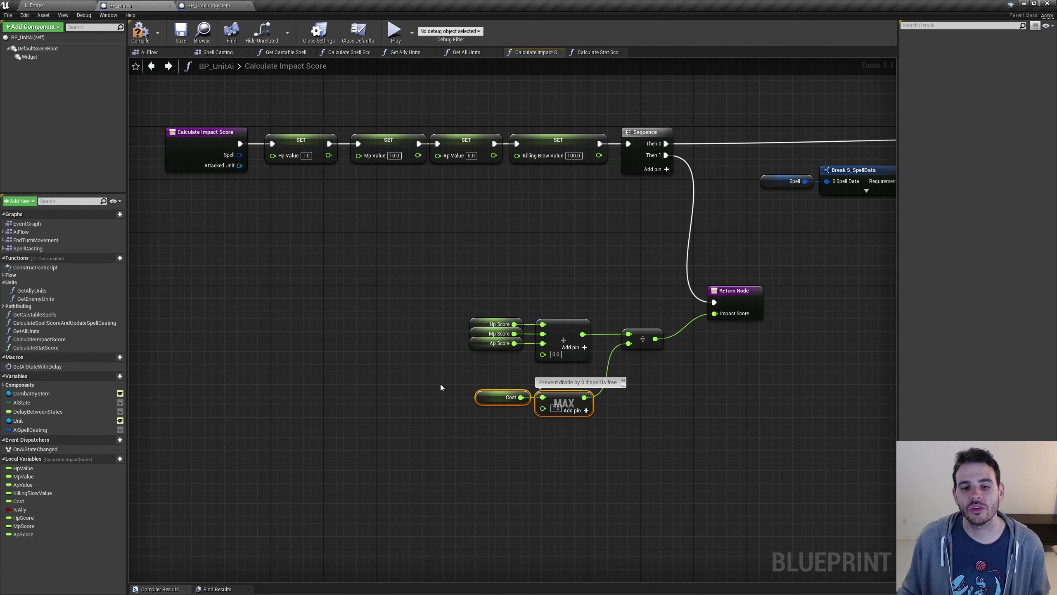
click(360, 391)
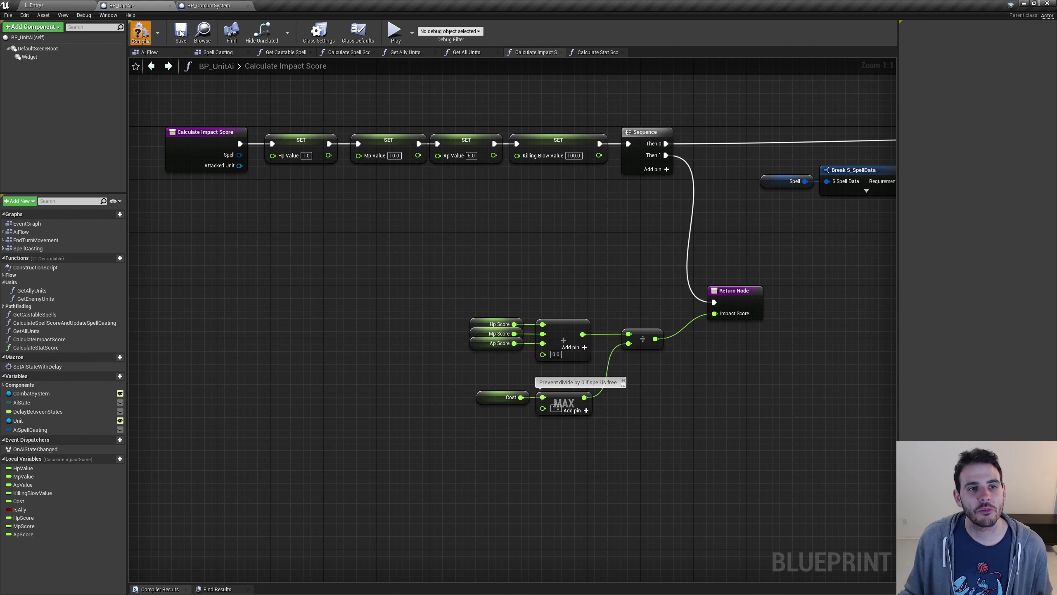
Step: Play the level from the level editor, start a combat, and end the first unit's turn
click(33, 5)
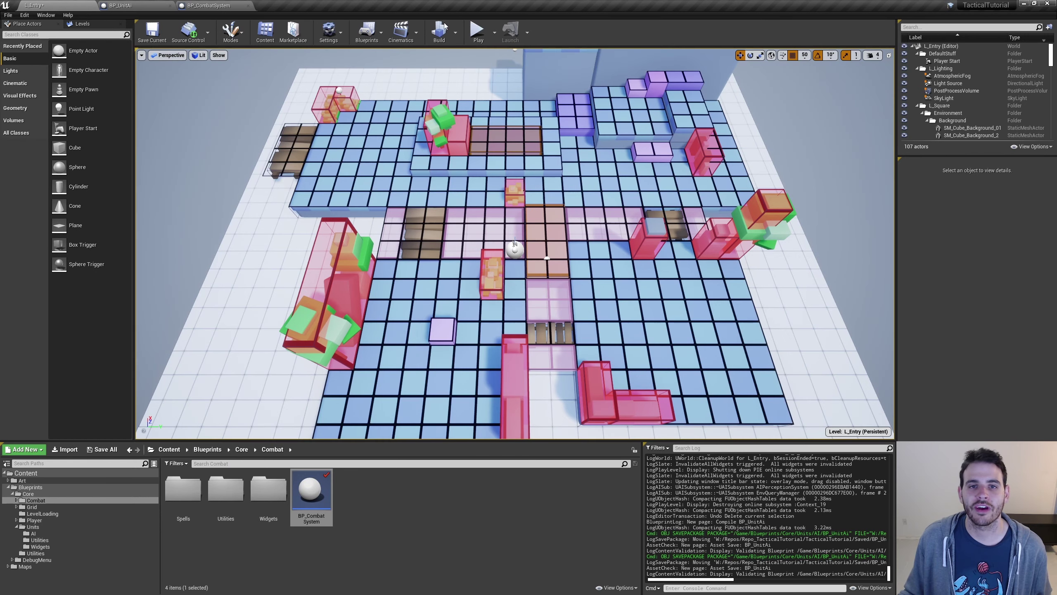
click(479, 31)
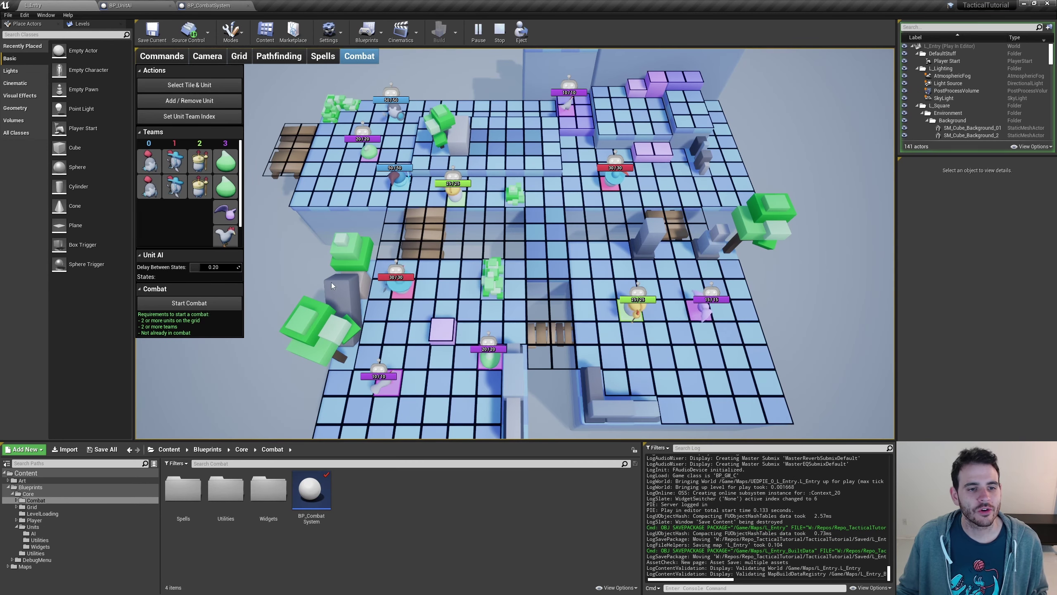
click(189, 303)
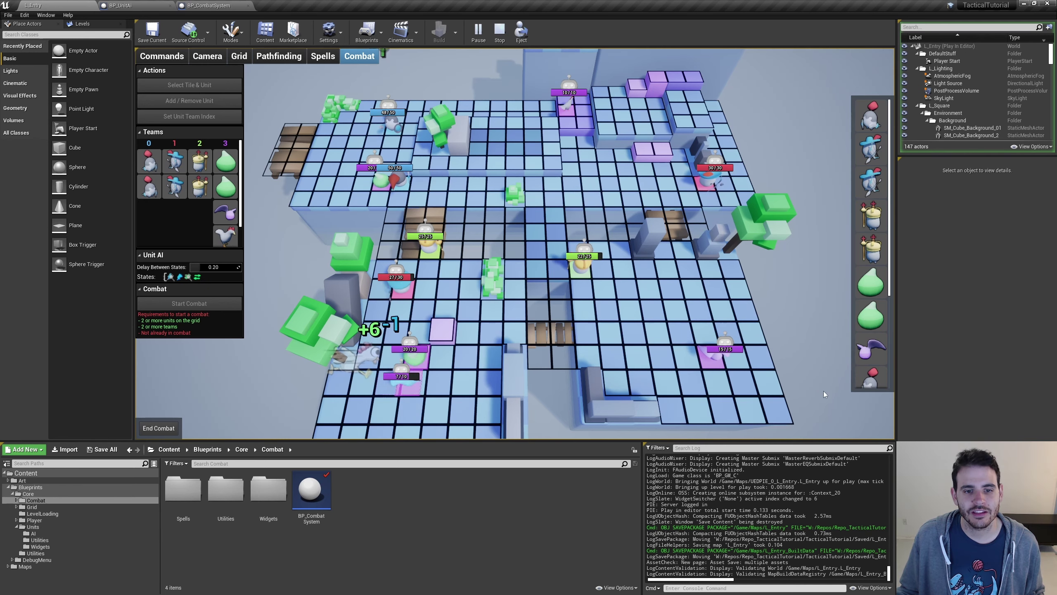
click(861, 419)
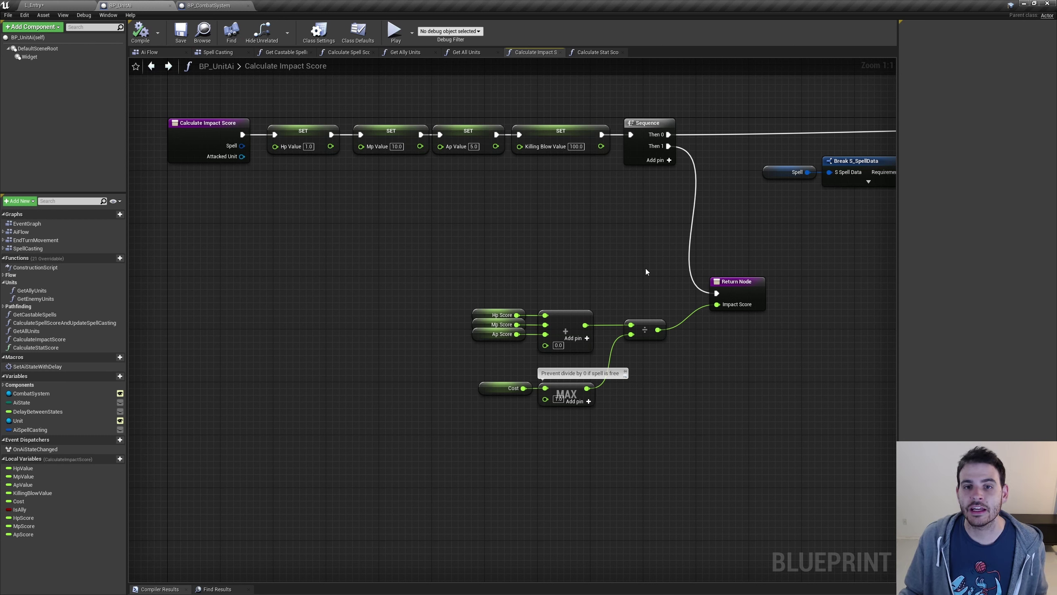
Step: Promote the Add node's empty pin to a float local variable named KillingBlowScore
click(561, 137)
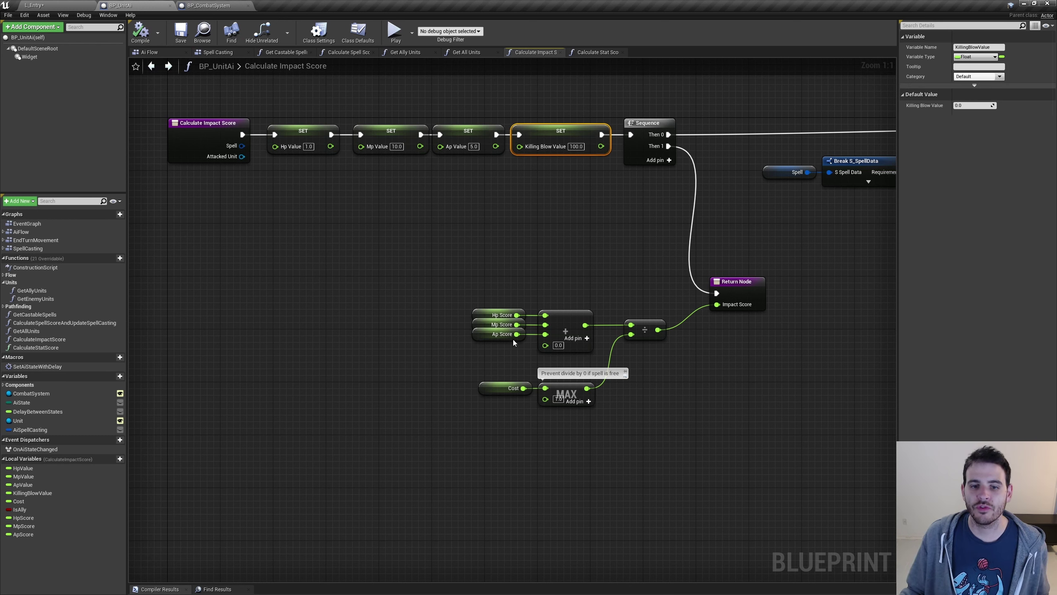
click(498, 334)
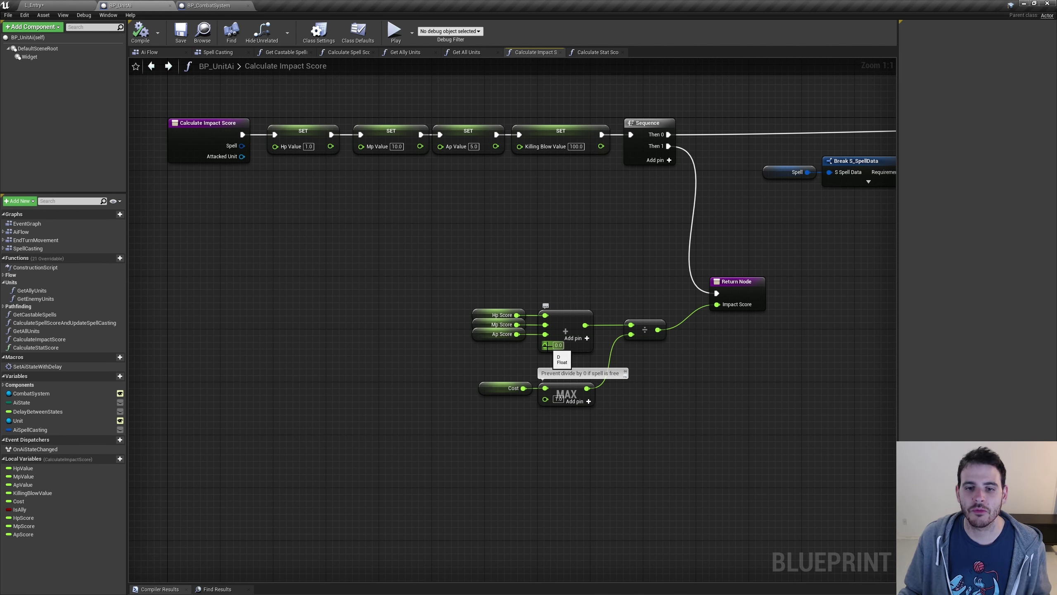
right_click(550, 348)
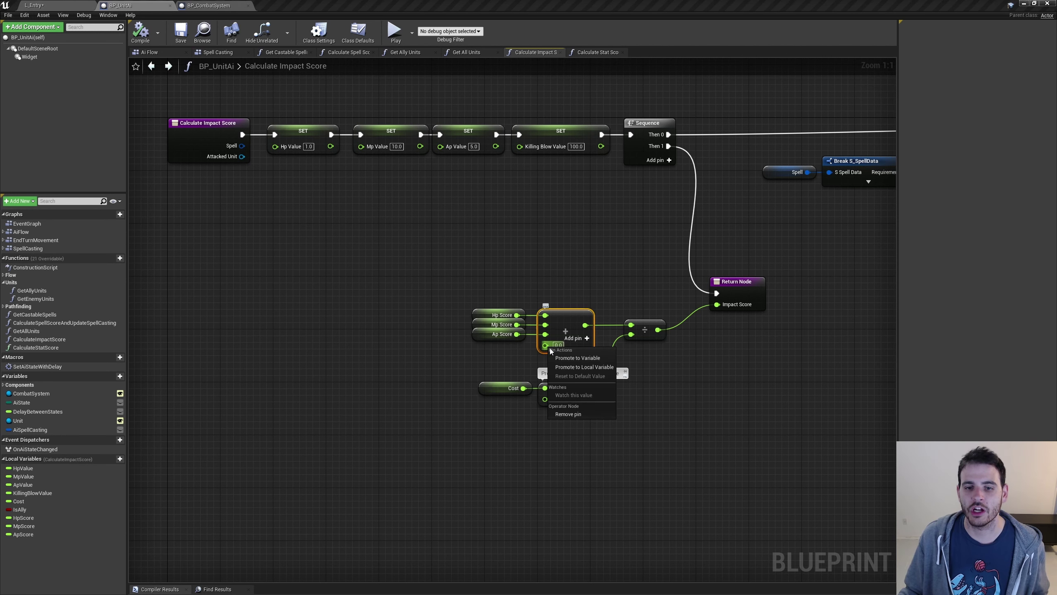
click(584, 367)
click(509, 359)
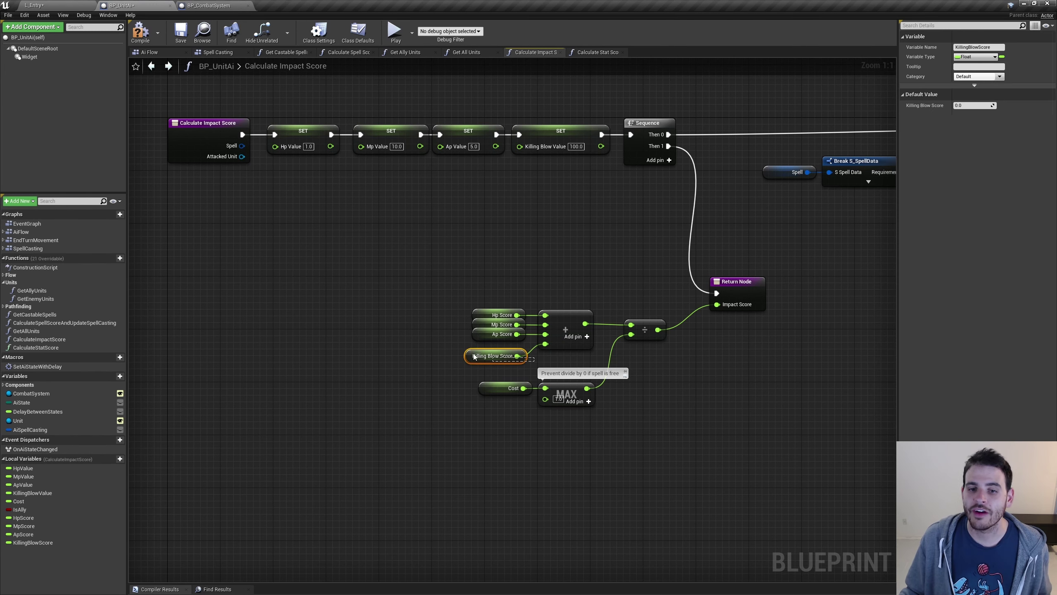
Step: Pan the graph to bring the Cost, Is Ally, Mp Score and Ap Score setters into view
scroll(640, 324, down, 1)
right_drag(595, 259, 138, 281)
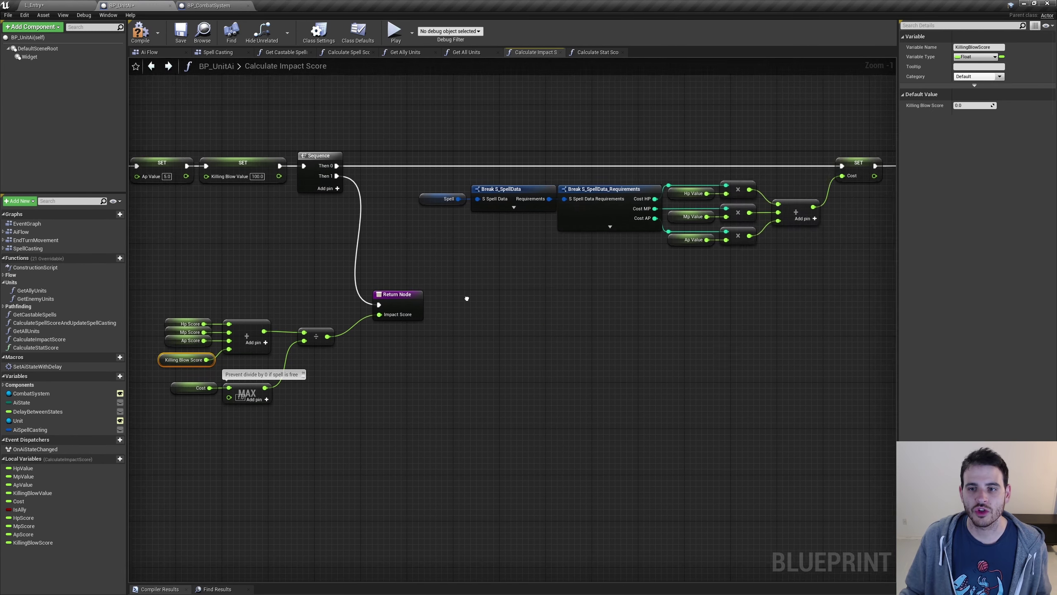
right_drag(707, 329, 194, 331)
right_drag(583, 284, 192, 287)
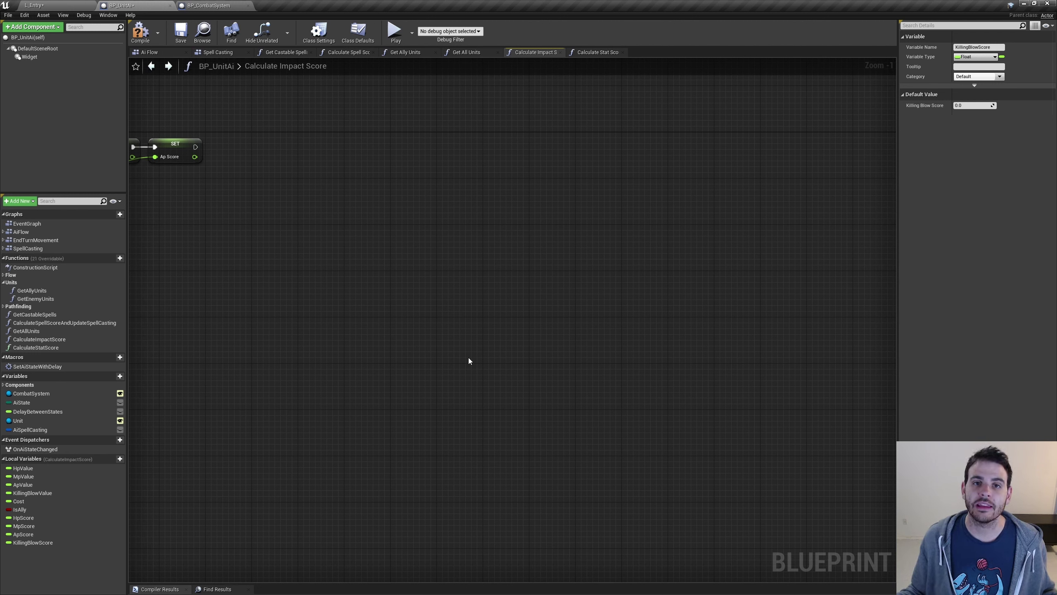
Step: Select the spell data break nodes and shift the graph to make room after the Branch
scroll(356, 210, up, 1)
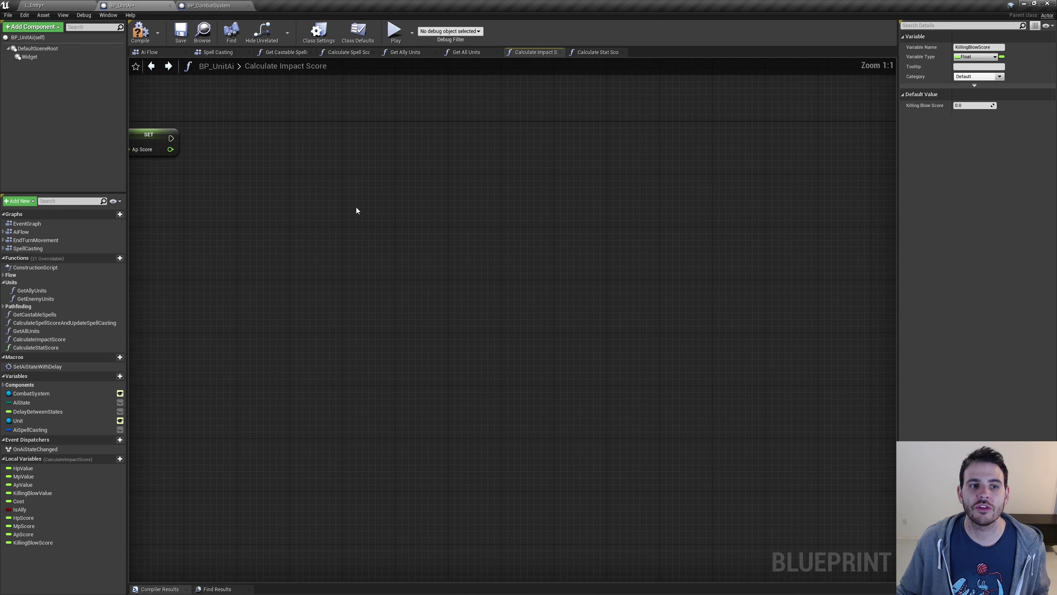
click(417, 251)
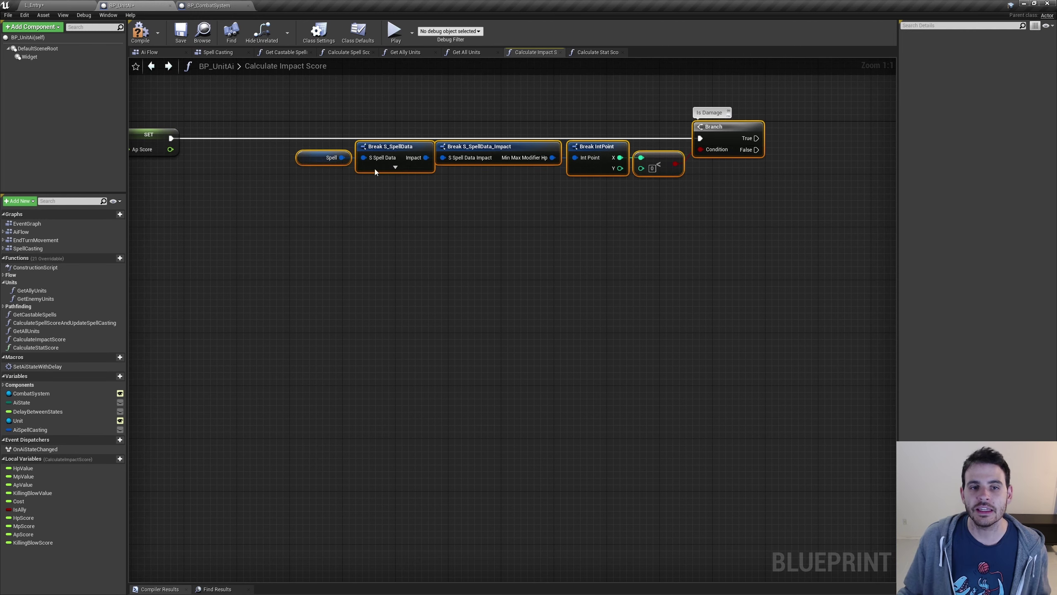
drag(302, 144, 566, 184)
click(664, 171)
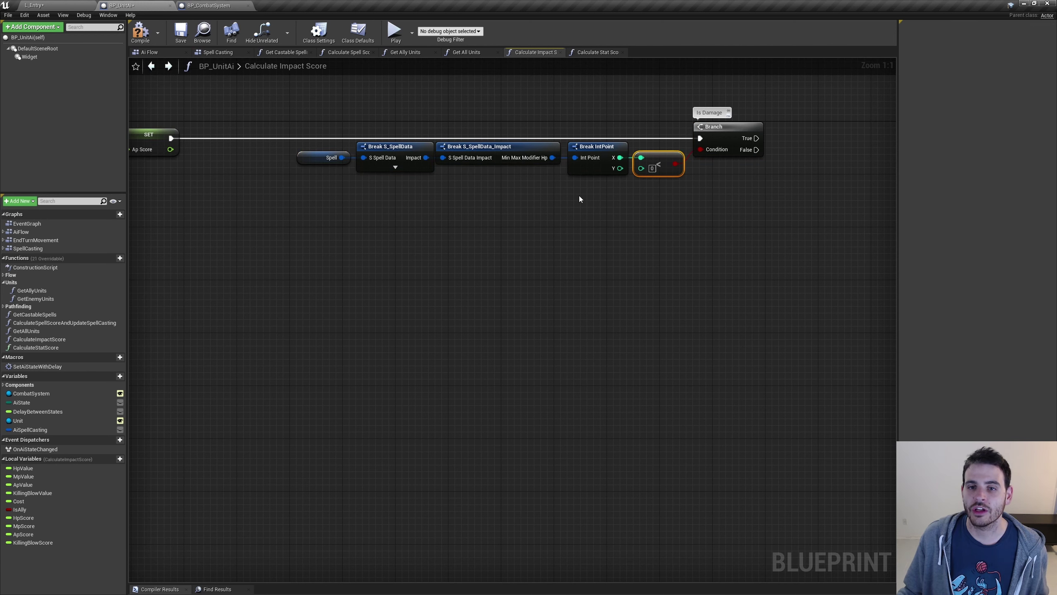
right_drag(837, 239, 663, 245)
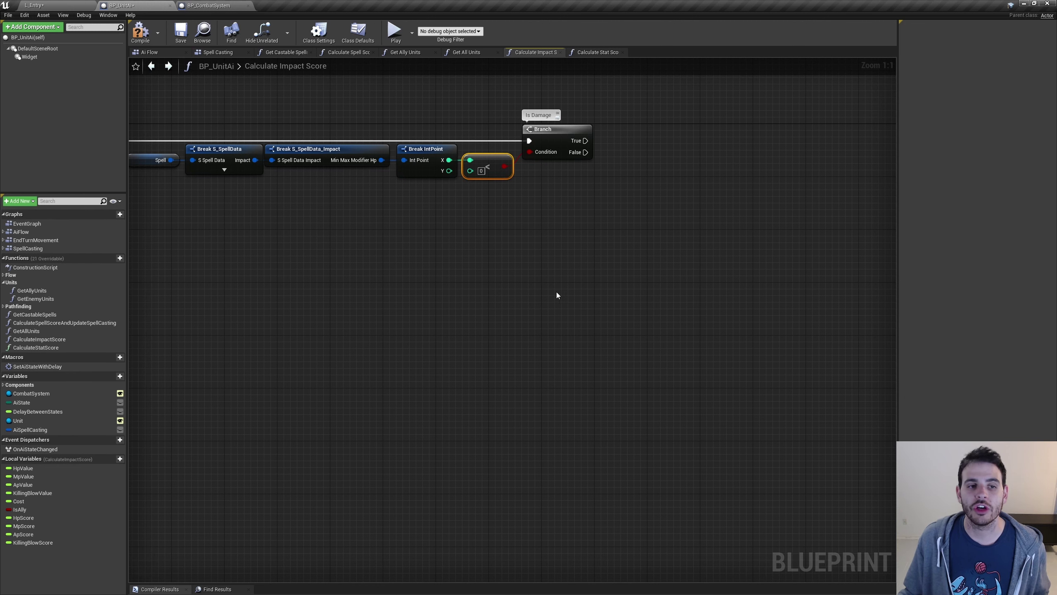
Step: Place a SET Killing Blow Score of 0.0 on the Is Damage Branch's False path
key(ctrl+z)
click(742, 422)
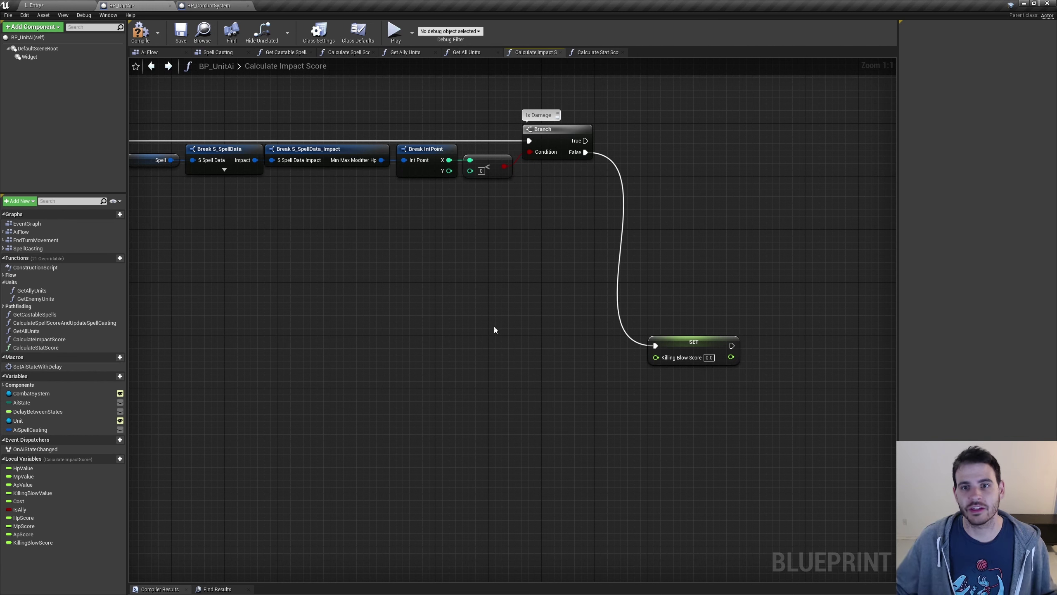
click(683, 353)
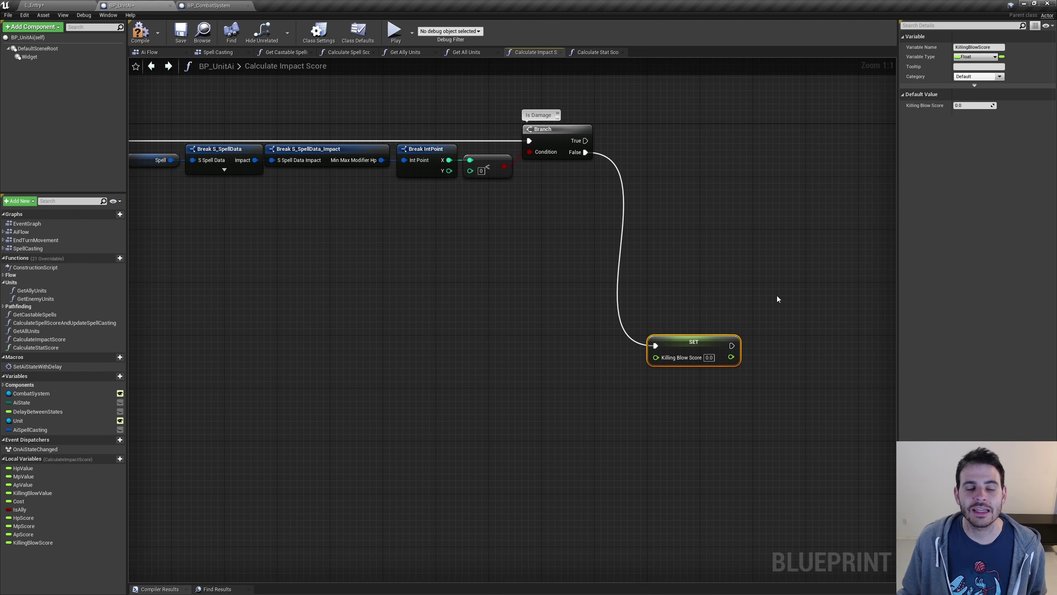
mouse_move(776, 296)
right_down()
mouse_move(474, 308)
mouse_move(332, 297)
right_up()
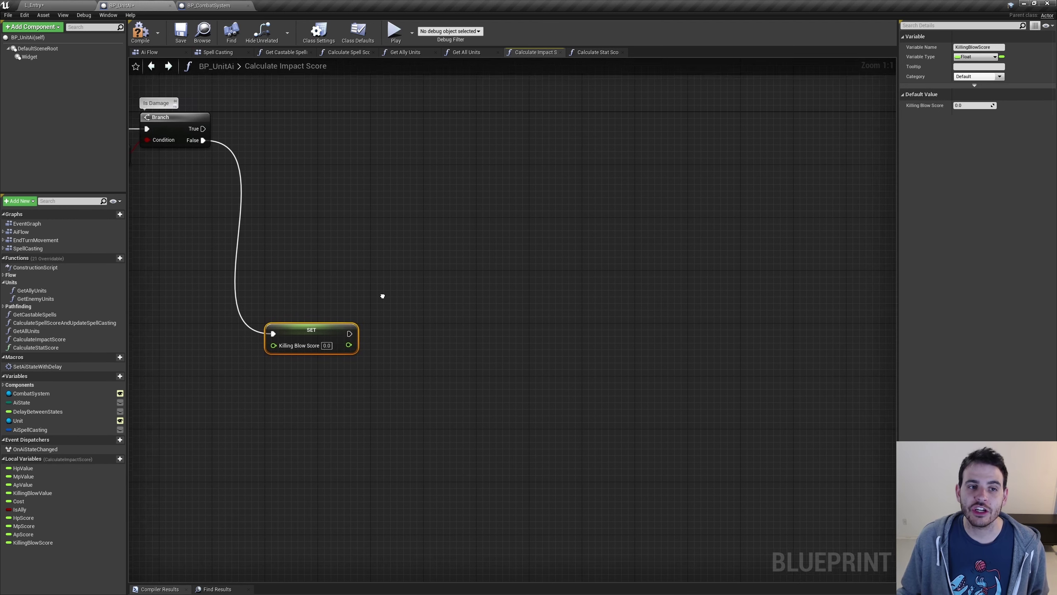
click(333, 300)
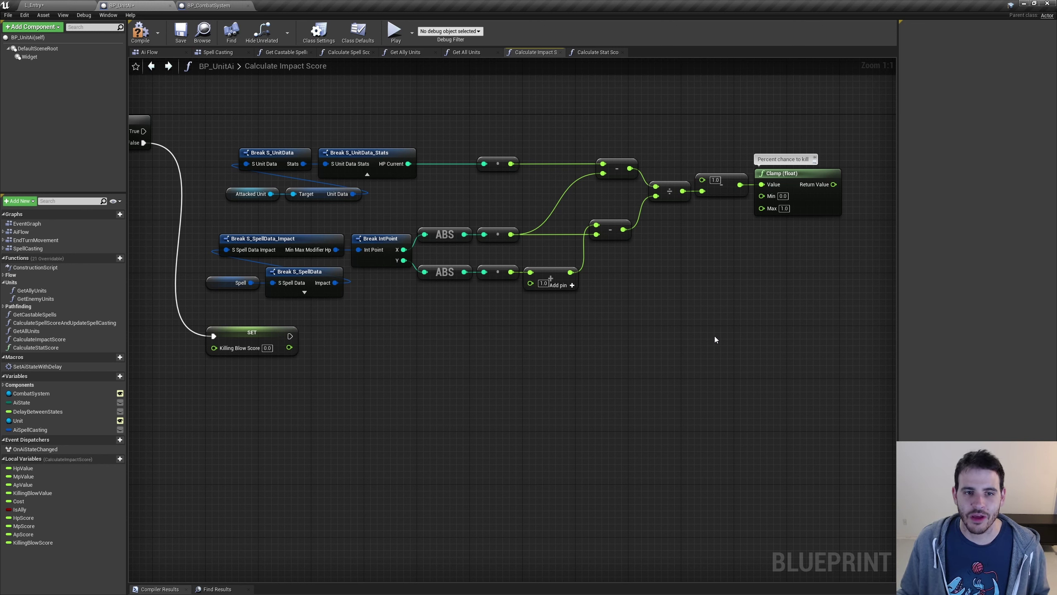
Step: Place the Killing Blow Score setter beside the Clamp and multiply the kill chance into it
drag(799, 250, 801, 170)
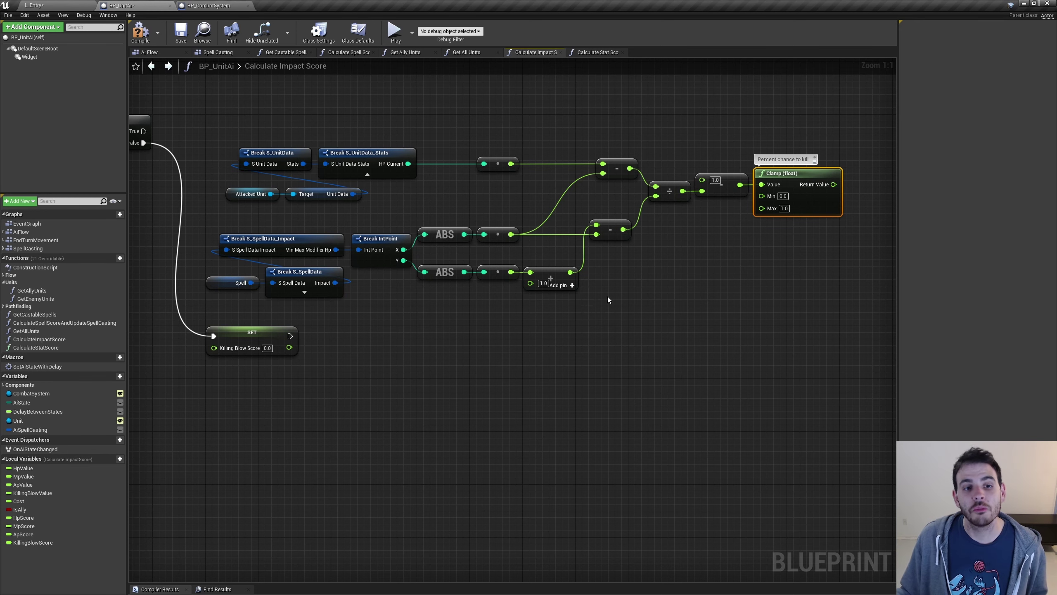
drag(202, 315, 332, 372)
right_drag(823, 290, 619, 295)
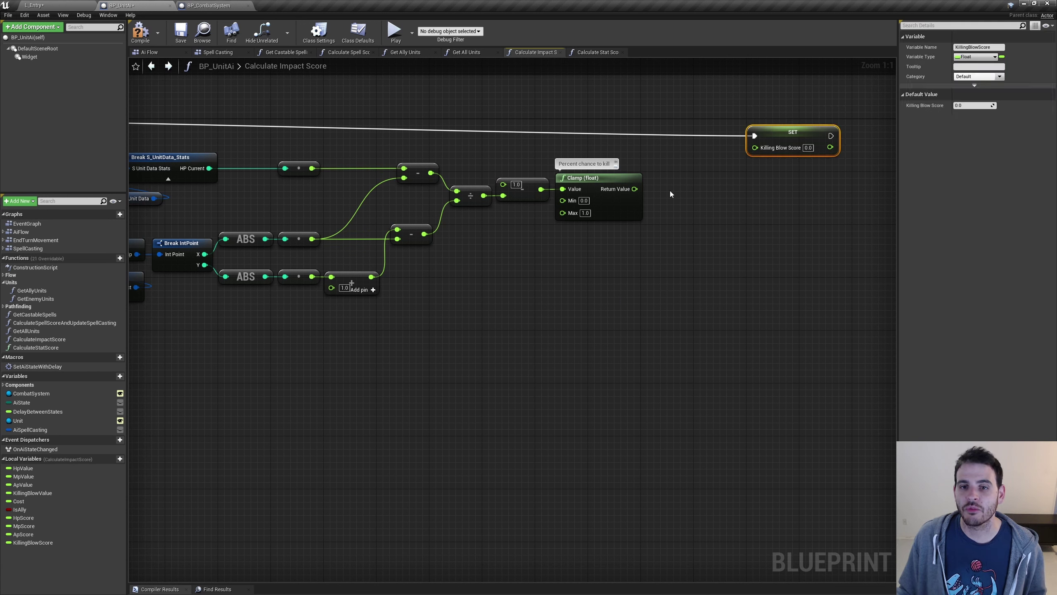
drag(635, 189, 646, 190)
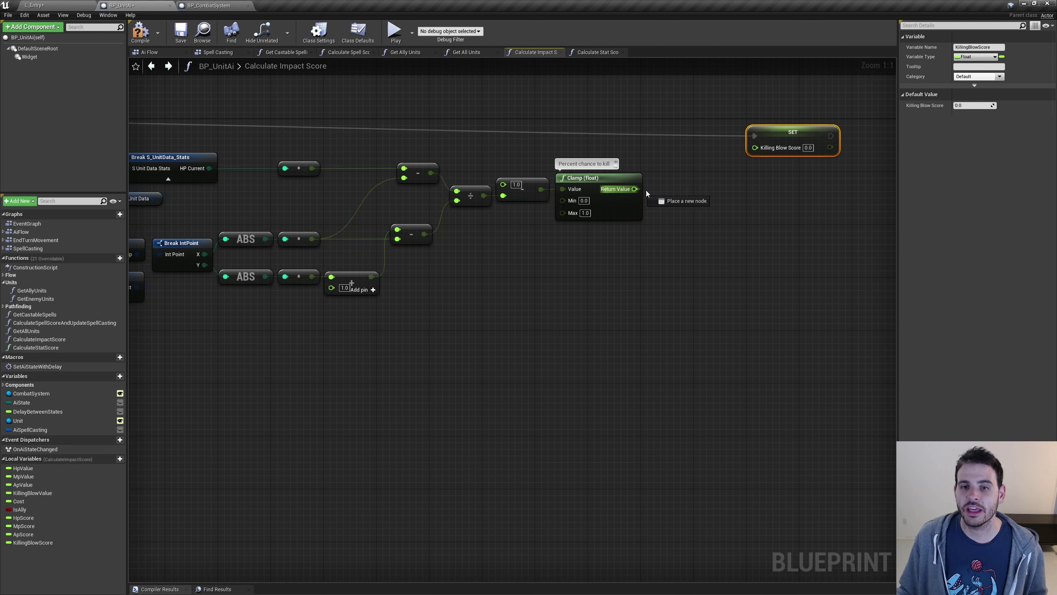
key(ctrl+z)
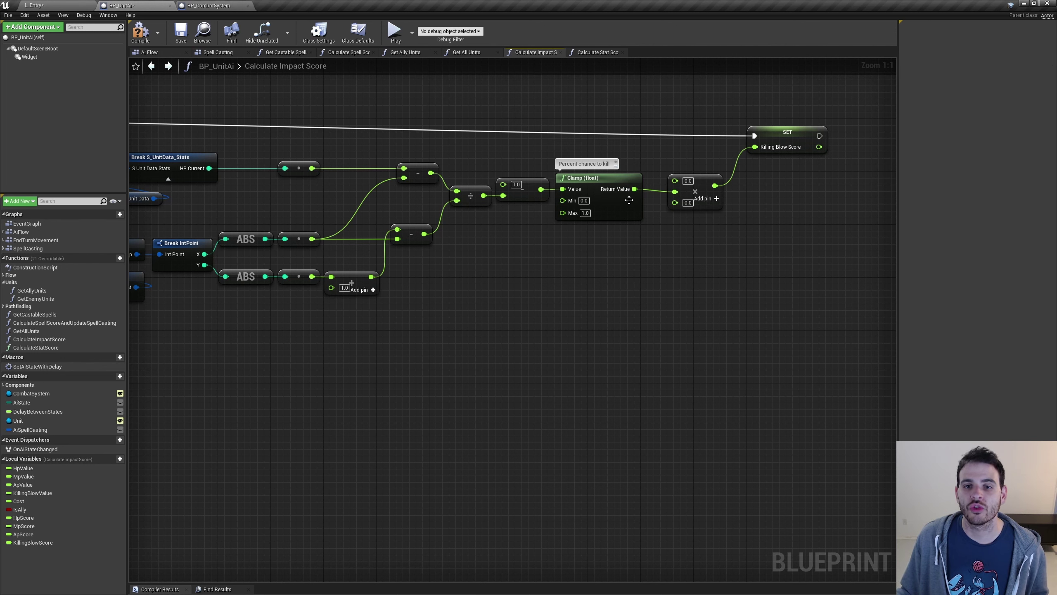
Step: Feed Killing Blow Value into the multiply and arrange the Is Ally Select (1.0 / -1.0)
drag(677, 180, 675, 180)
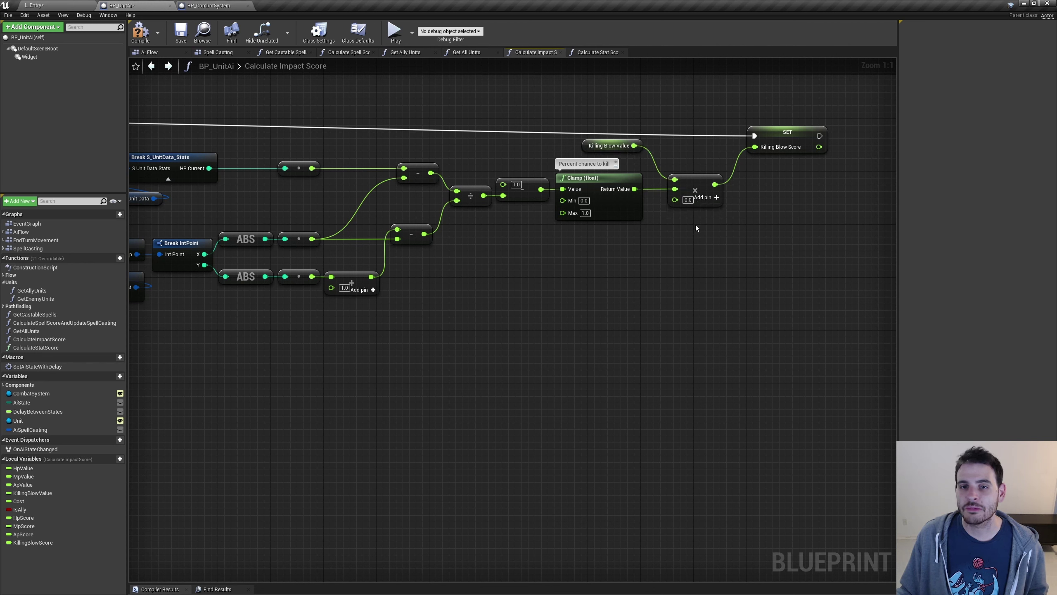
drag(601, 159, 601, 158)
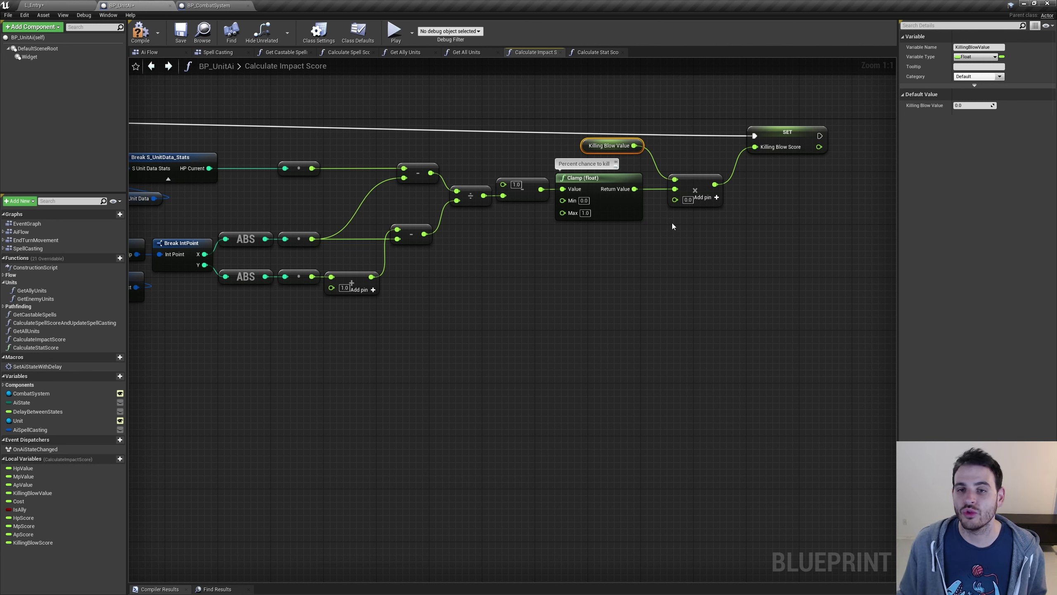
click(696, 233)
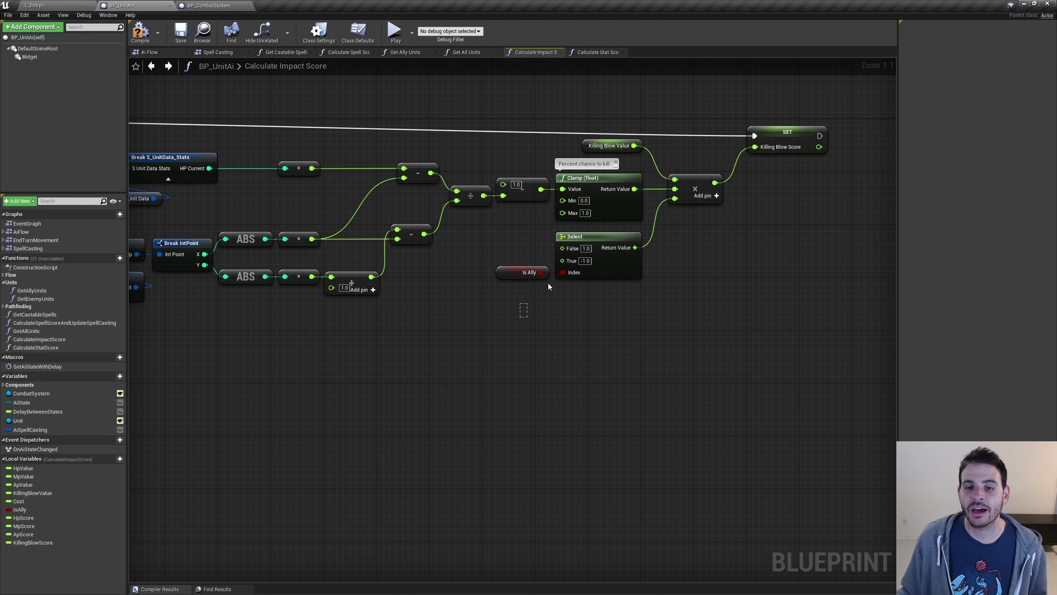
drag(549, 286, 659, 312)
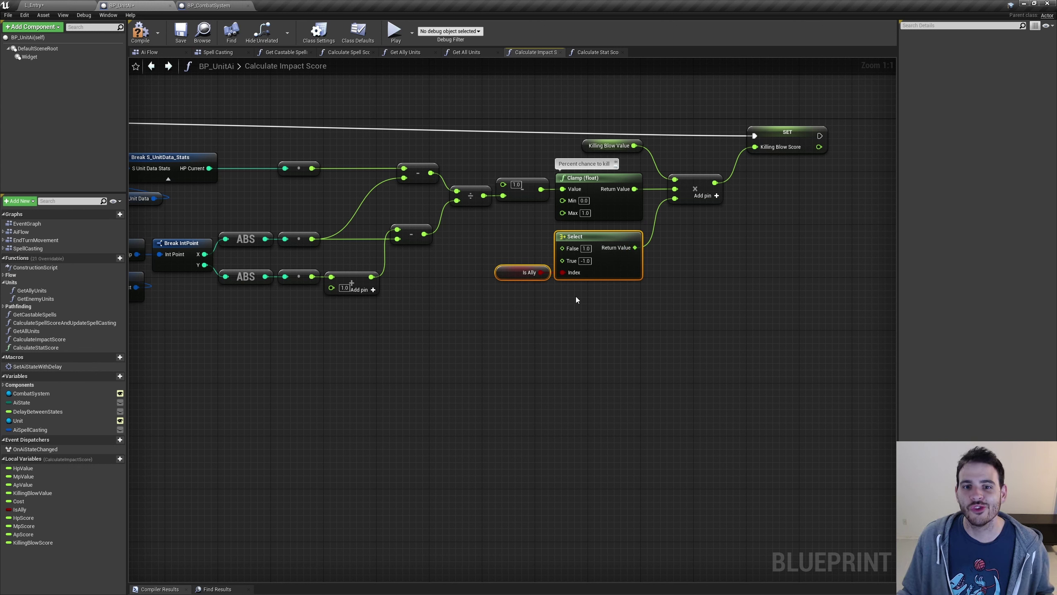
click(516, 272)
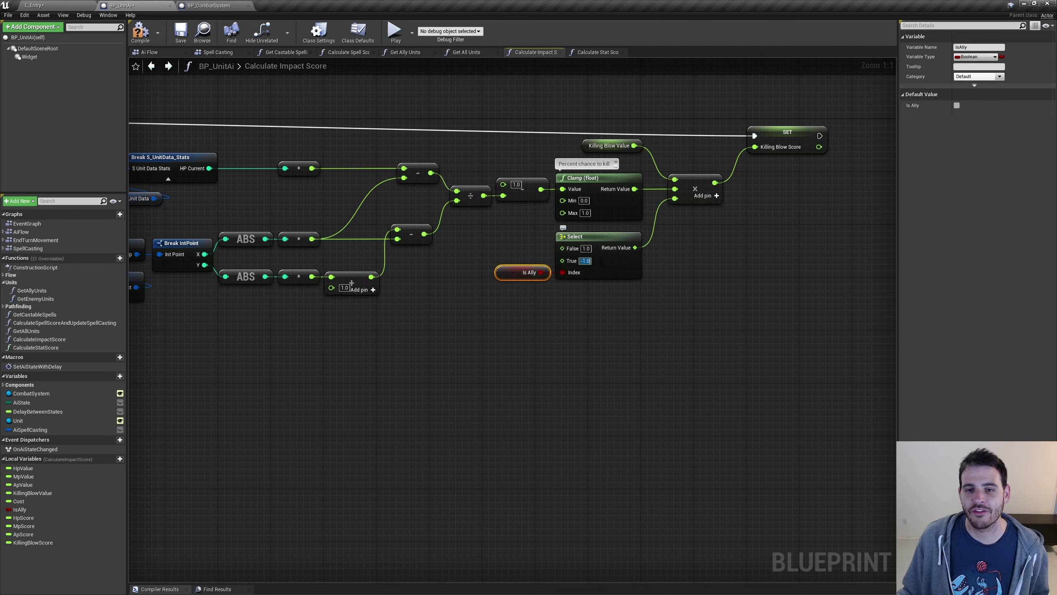
click(672, 349)
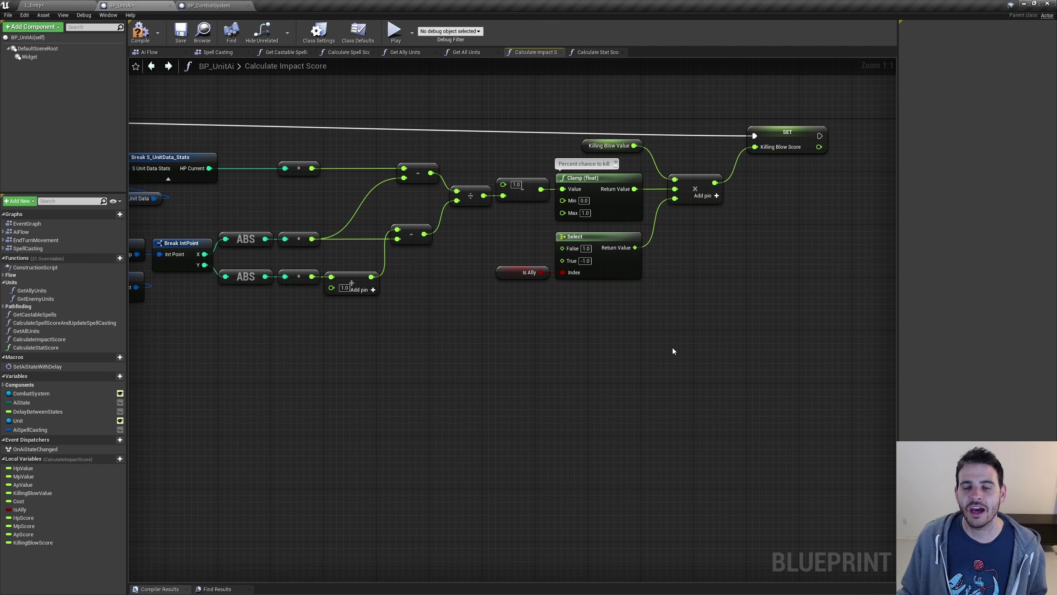
scroll(375, 316, down, 1)
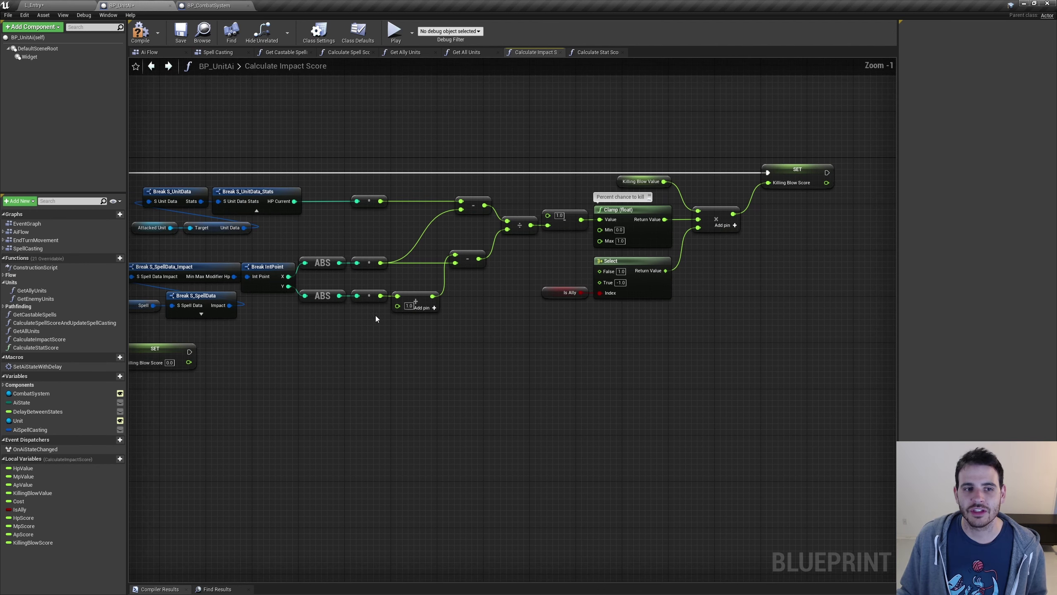
scroll(324, 314, down, 1)
right_drag(325, 315, 412, 316)
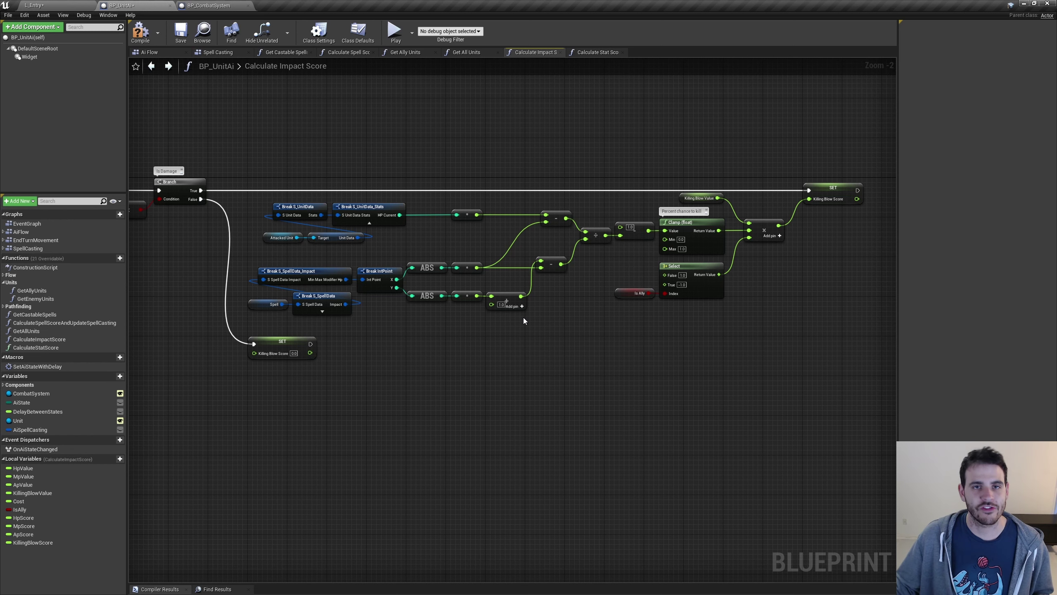
right_drag(487, 317, 485, 322)
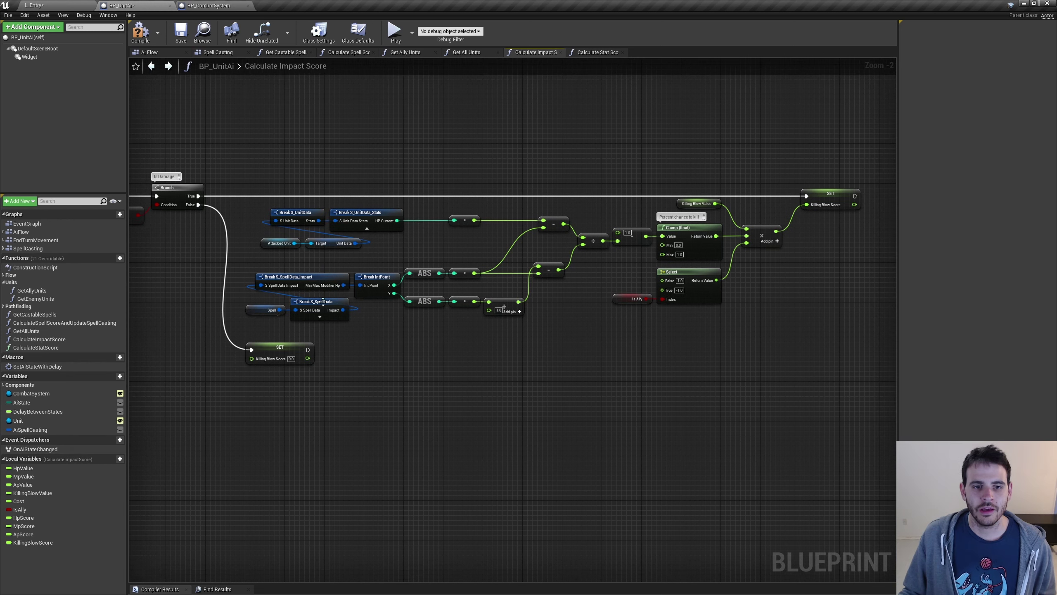
right_drag(143, 287, 778, 291)
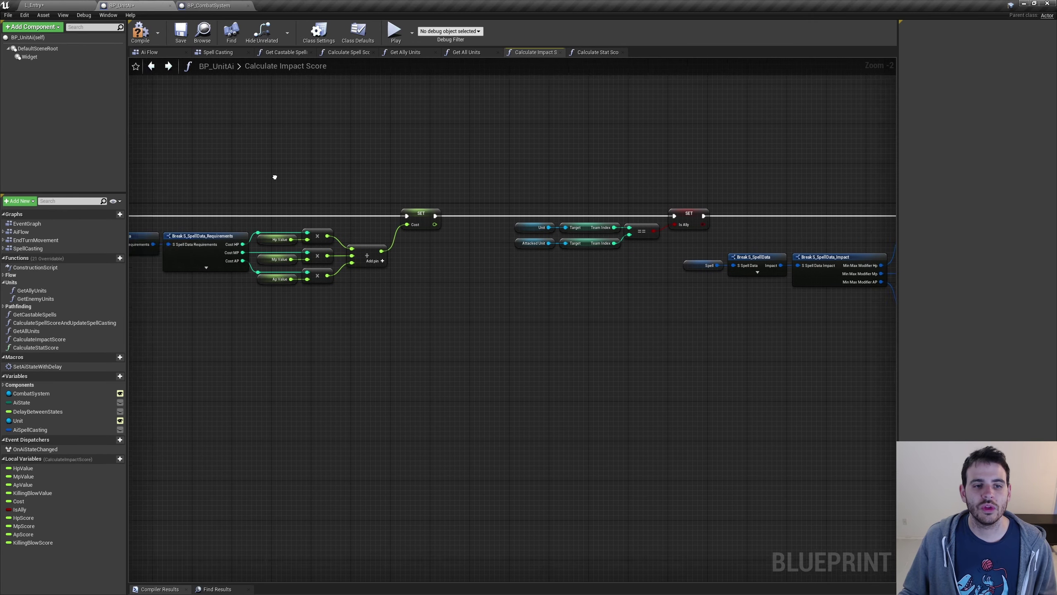
scroll(482, 191, up, 3)
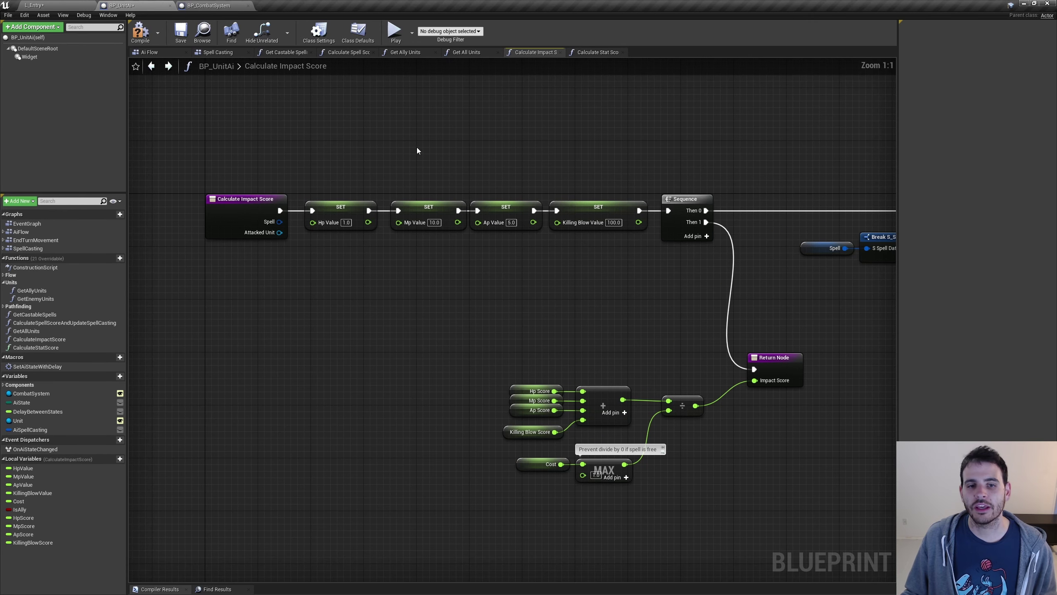
Step: Set Mp Value to 5.0 and Ap Value to 3.0 on their SET nodes
drag(419, 150, 443, 240)
drag(514, 254, 518, 204)
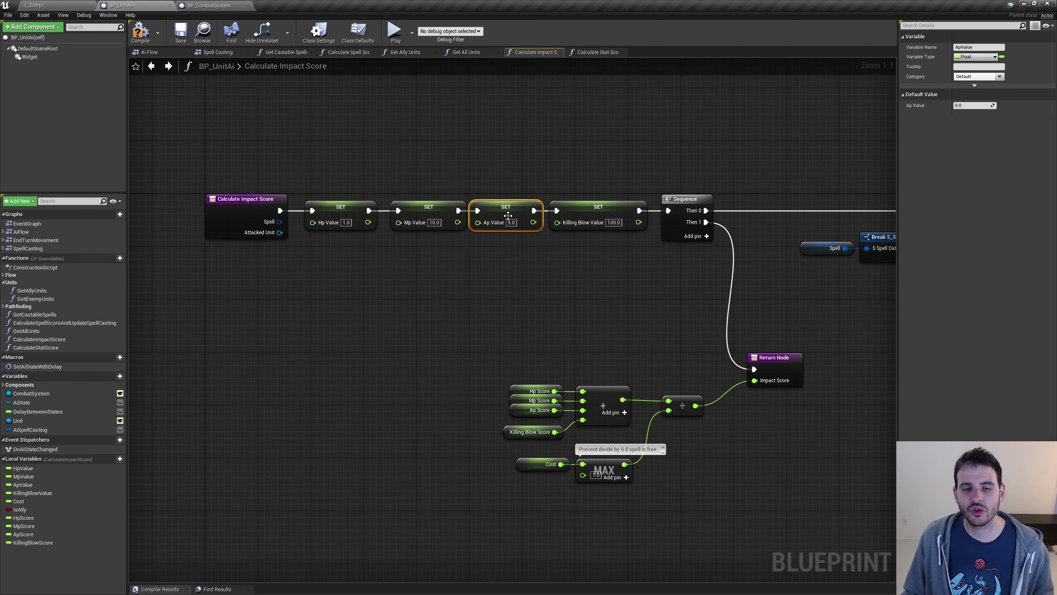
click(435, 221)
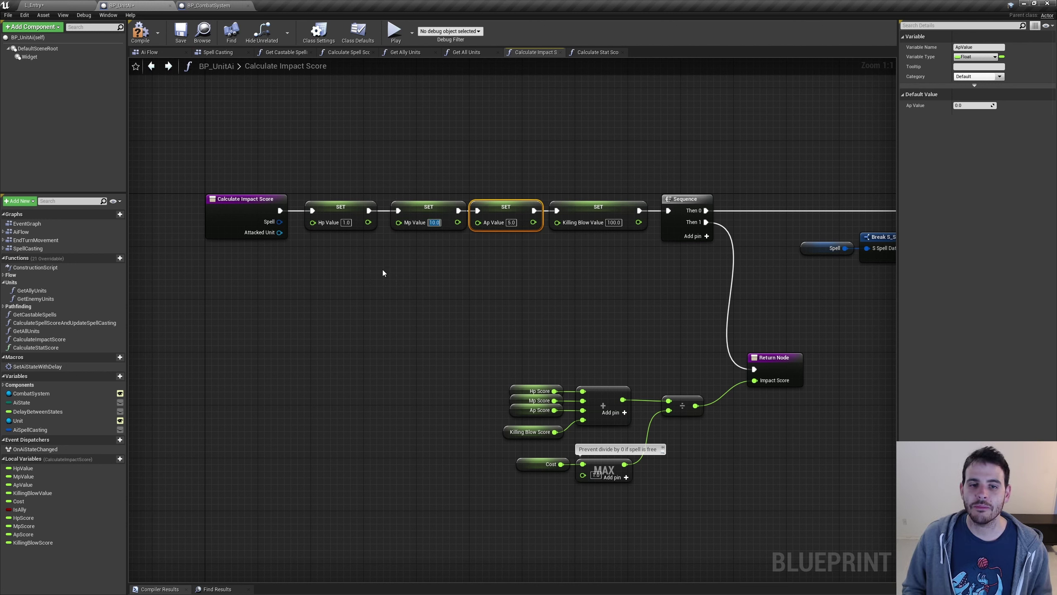
text(5)
key(Tab)
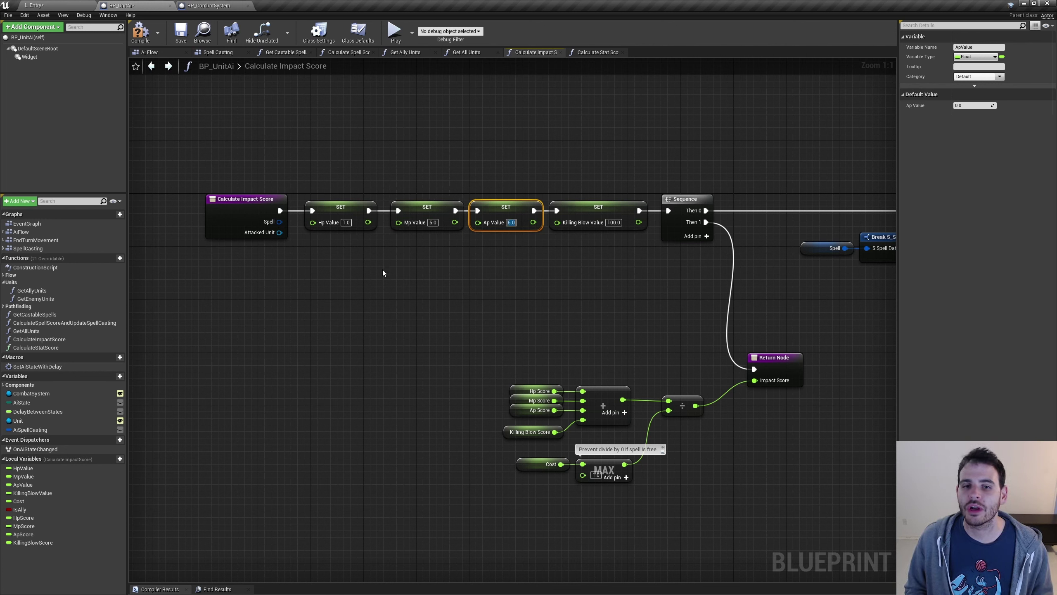
text(3)
click(417, 279)
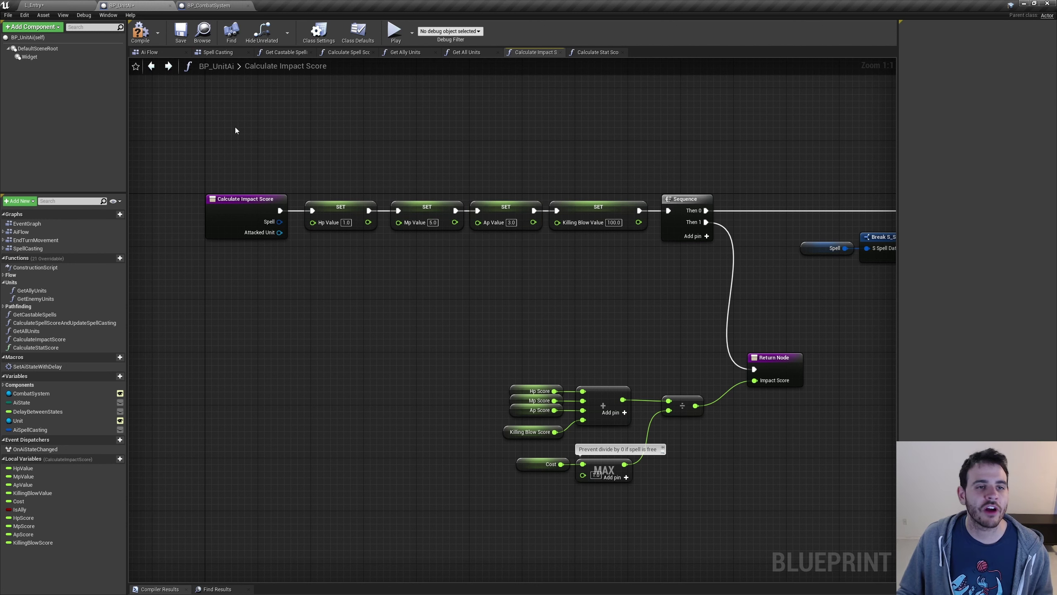
click(152, 66)
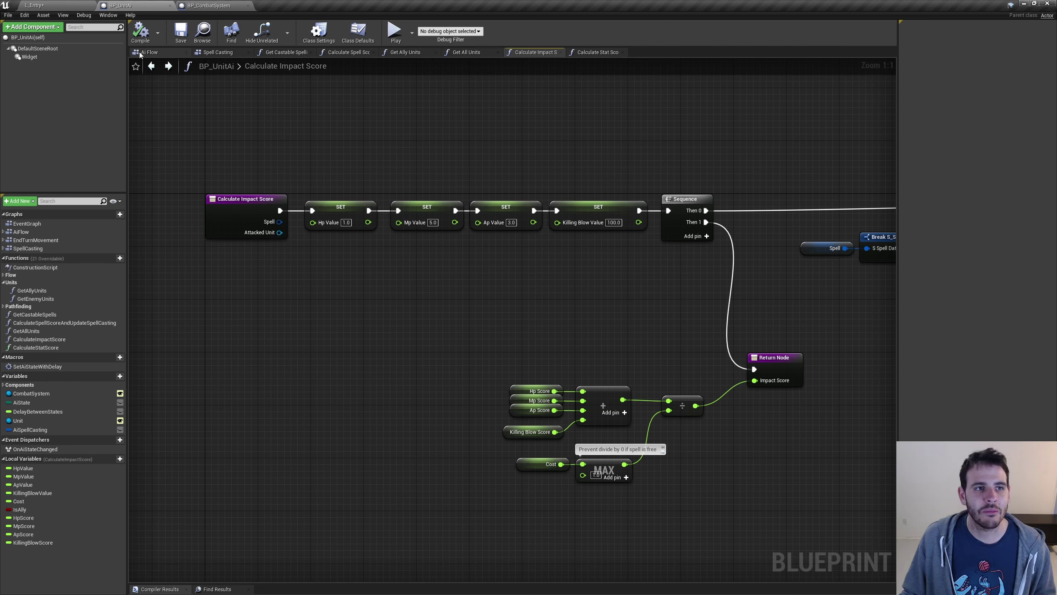
Step: Play the level and start a combat to test the AI
click(34, 5)
click(478, 37)
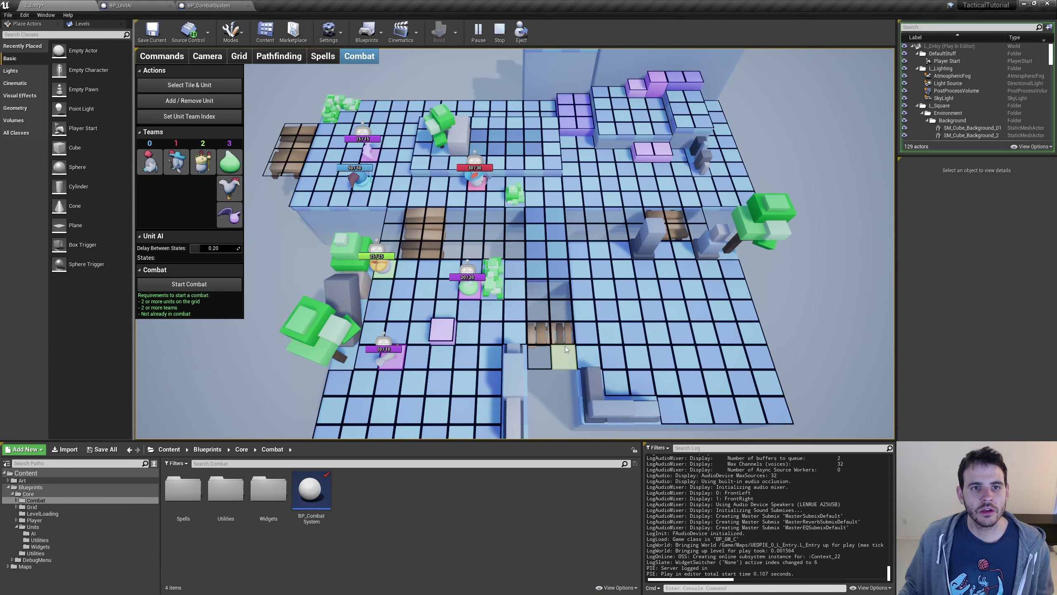
click(189, 284)
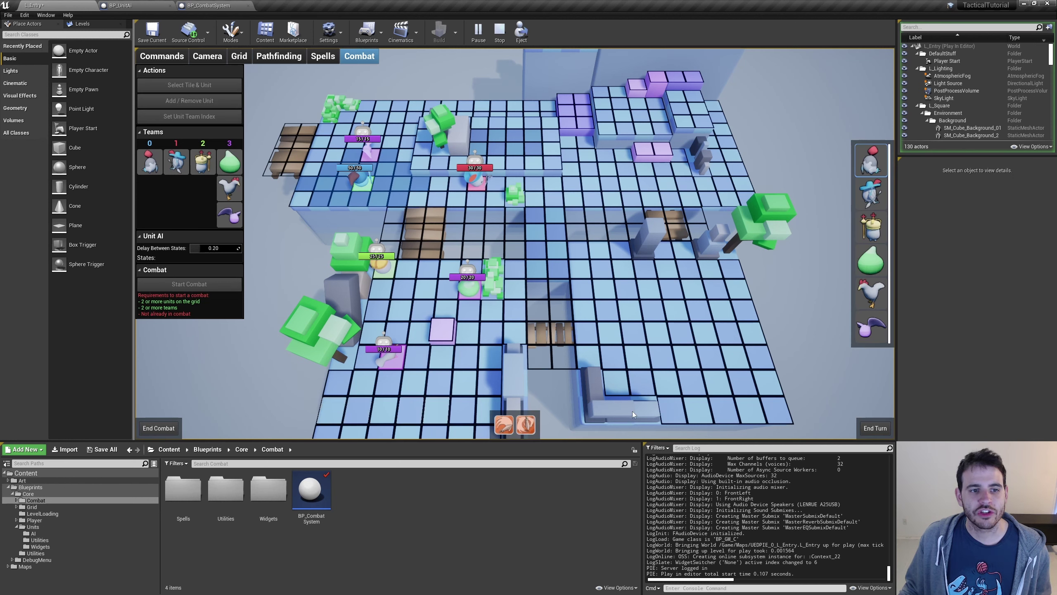
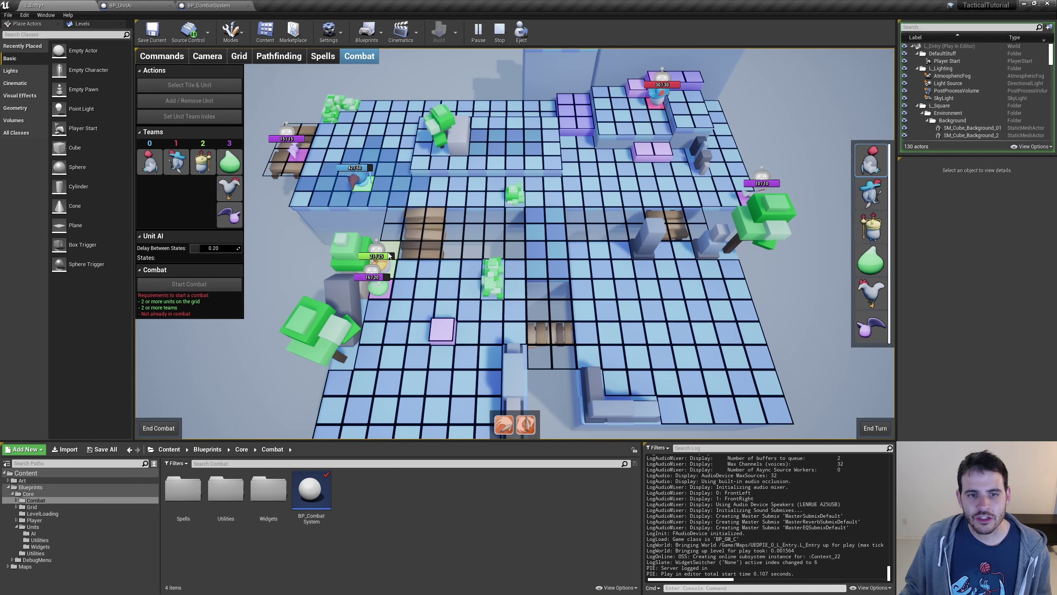
Step: End the active unit's turn in the running play test
click(876, 428)
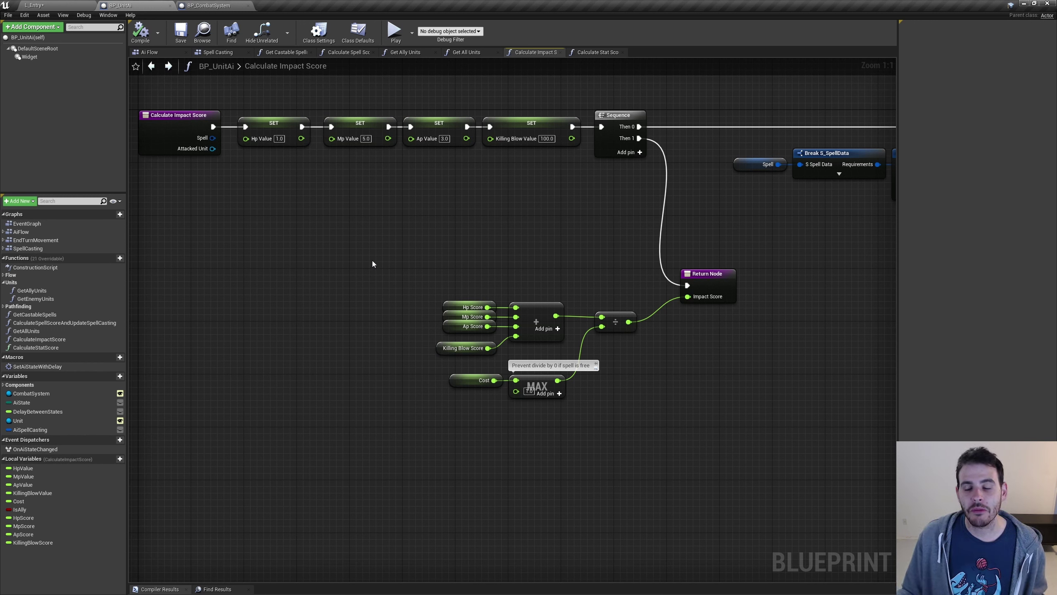
Step: Delete the reroute linking Min Max Modifier Hp to the Hp Calculate Stat Score node's Impact Min Max
scroll(372, 260, down, 5)
right_drag(765, 244, 612, 233)
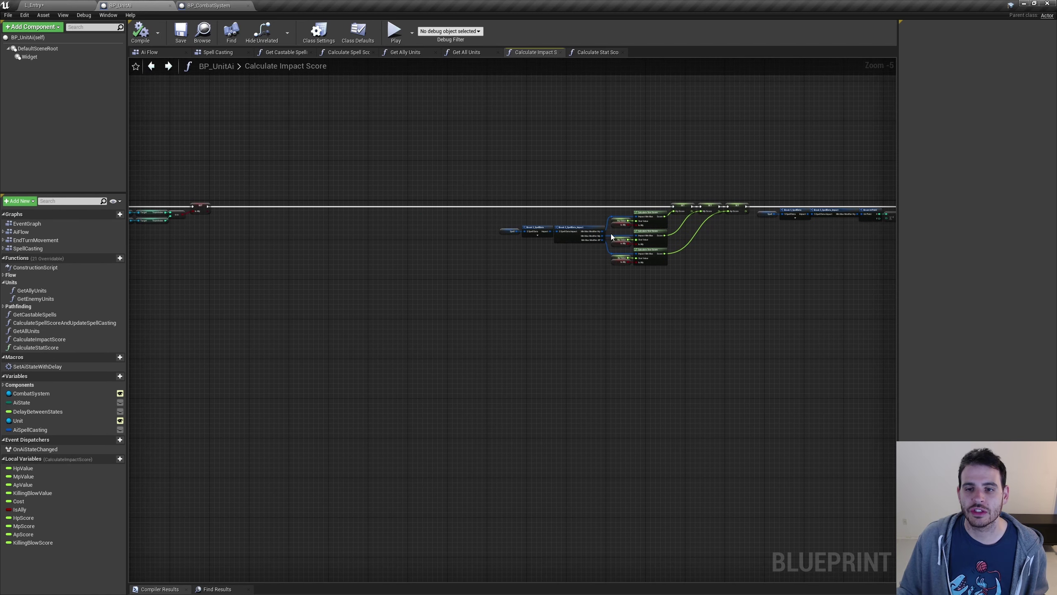
scroll(670, 231, up, 5)
click(693, 184)
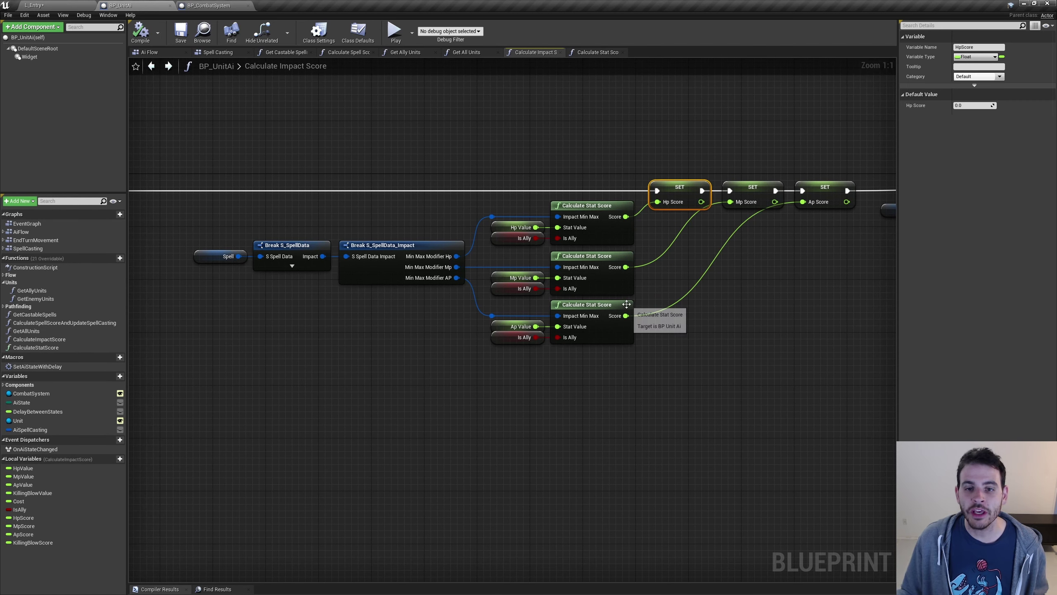
click(444, 233)
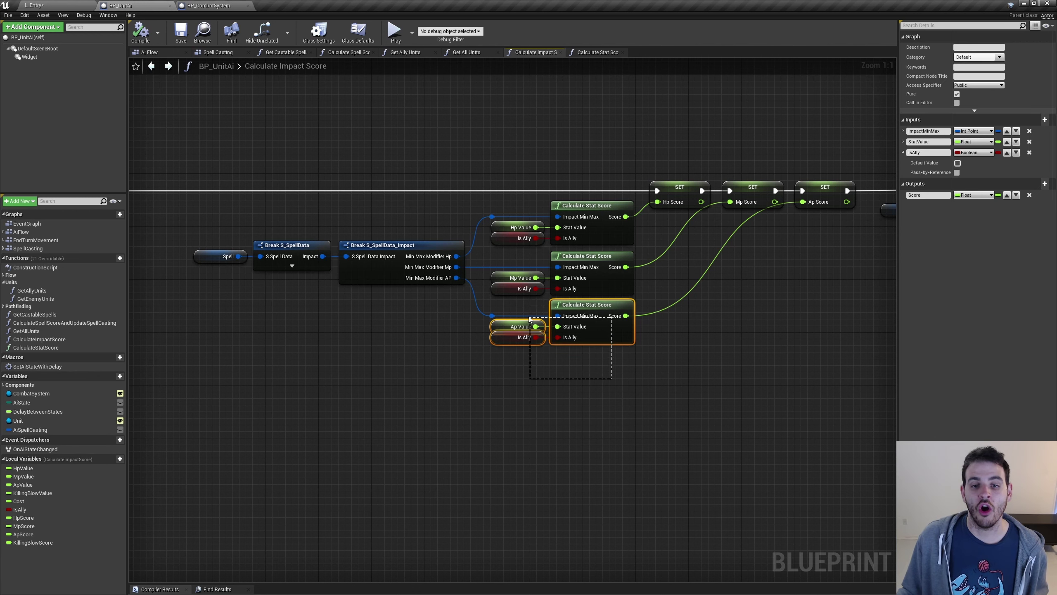
mouse_move(483, 260)
mouse_down()
mouse_move(760, 352)
mouse_move(521, 269)
mouse_up()
drag(691, 414, 508, 293)
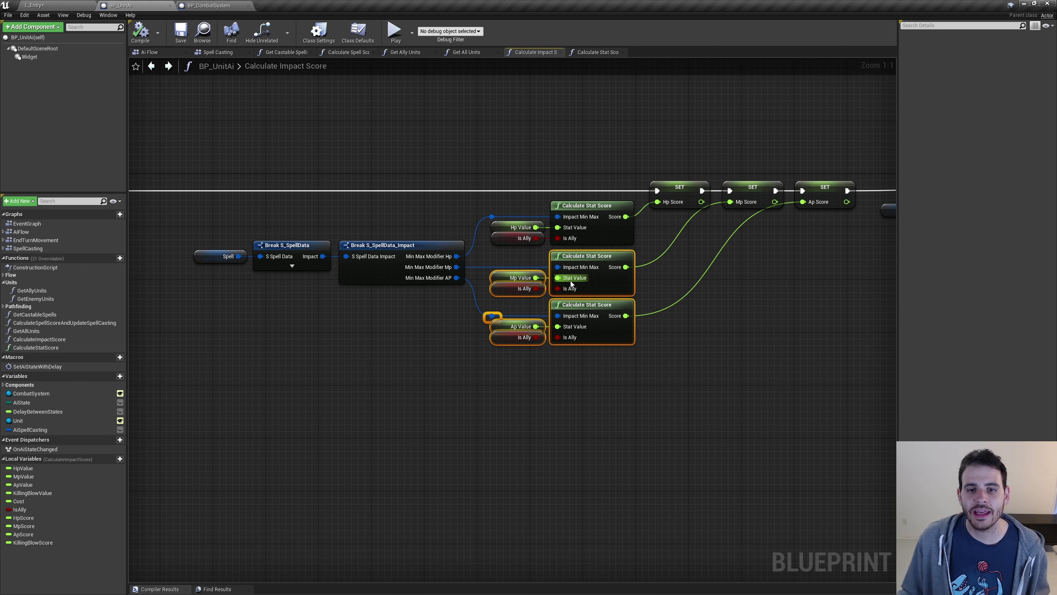
drag(464, 167, 707, 246)
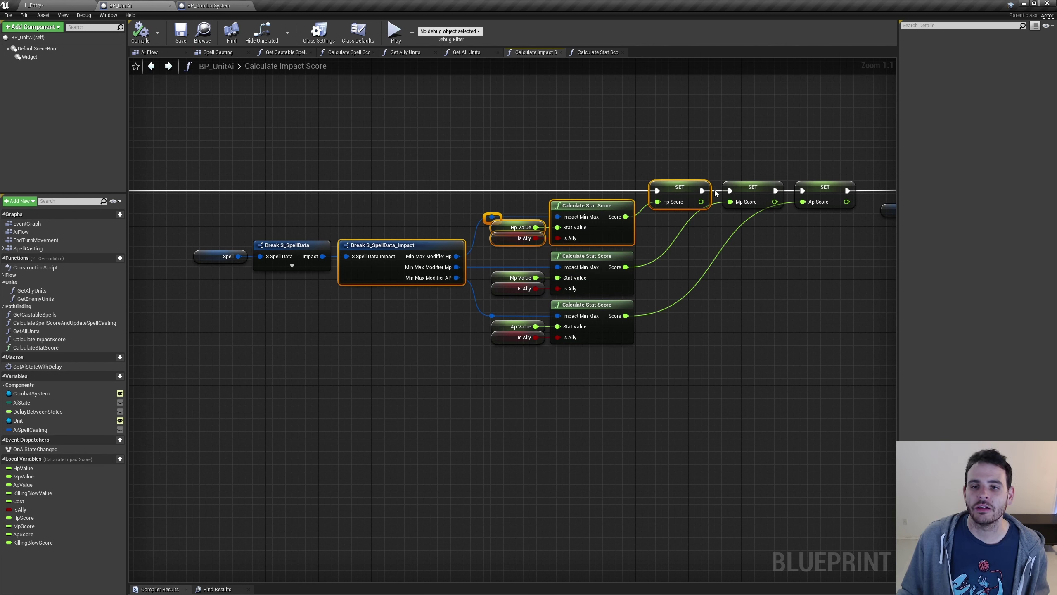
drag(483, 180, 689, 239)
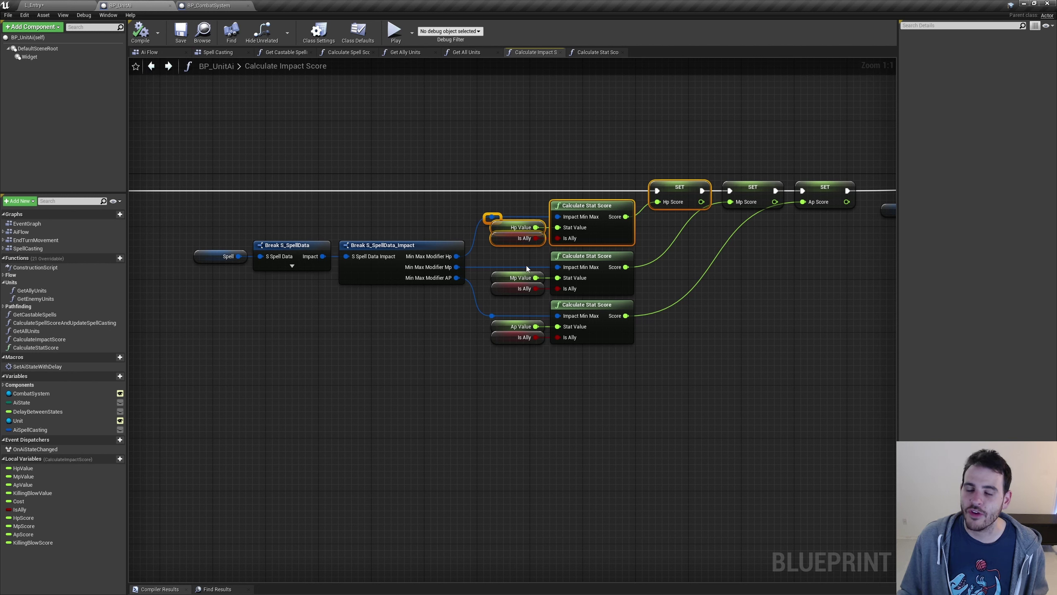
mouse_move(459, 162)
mouse_down()
mouse_move(495, 201)
mouse_move(656, 238)
mouse_up()
key(Delete)
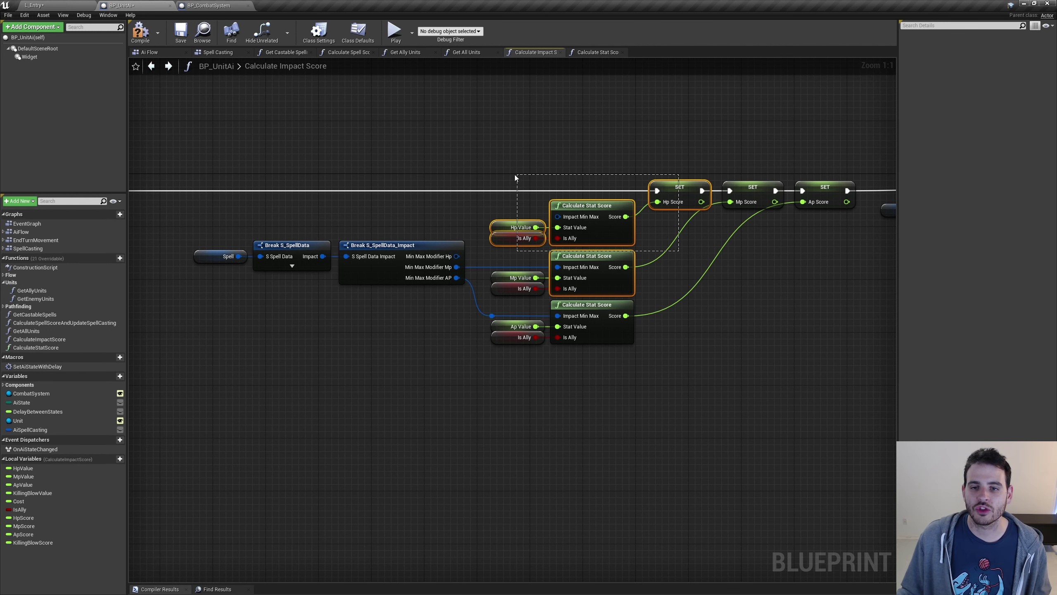
scroll(593, 246, down, 2)
Step: Move the Hp score group left, set the Spell and break nodes aside, and paste a Select node for Impact Min Max
right_drag(593, 246, 775, 242)
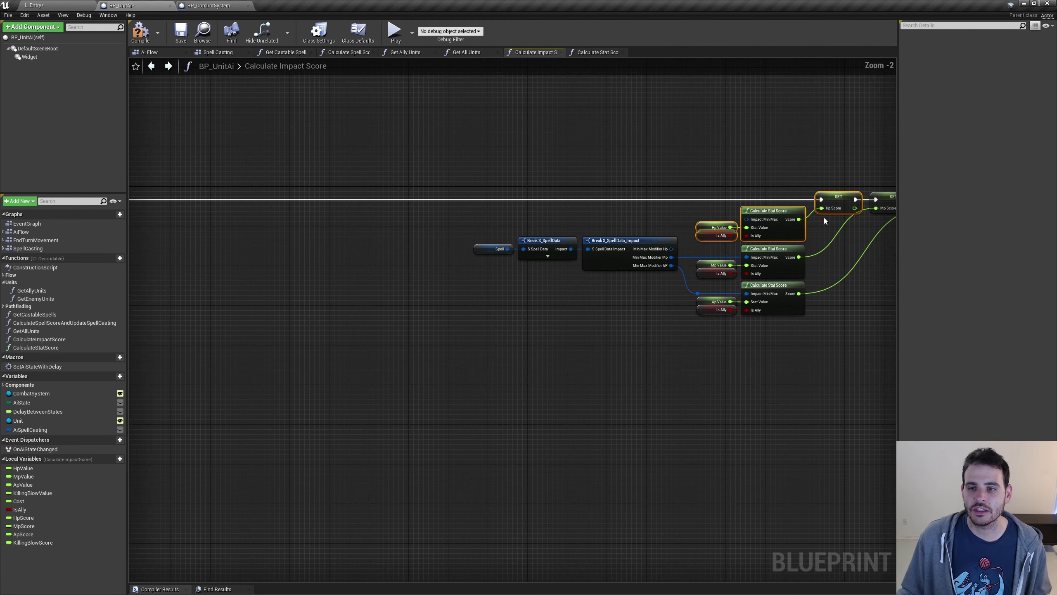
mouse_move(840, 204)
mouse_down()
mouse_move(454, 204)
mouse_move(818, 324)
mouse_move(842, 266)
mouse_up()
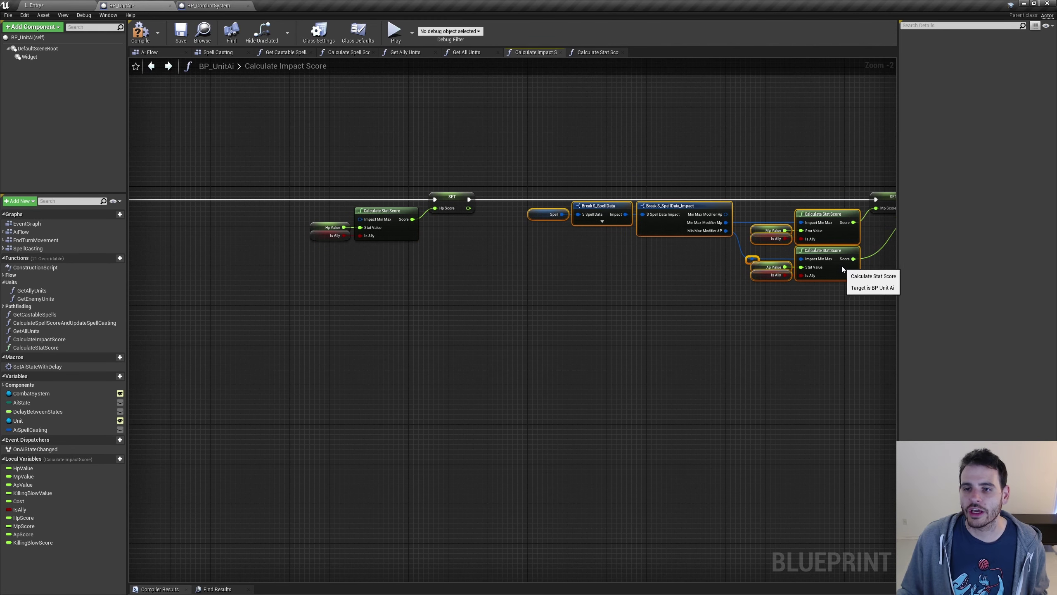
mouse_move(340, 254)
right_down()
mouse_move(671, 259)
mouse_move(707, 245)
right_up()
scroll(707, 245, up, 2)
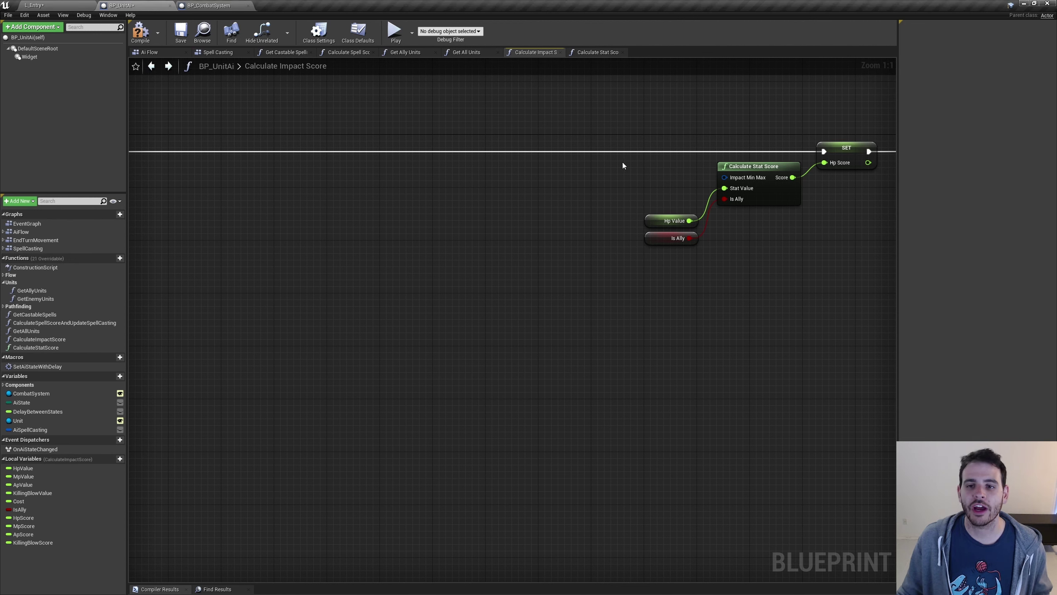
key(ctrl+v)
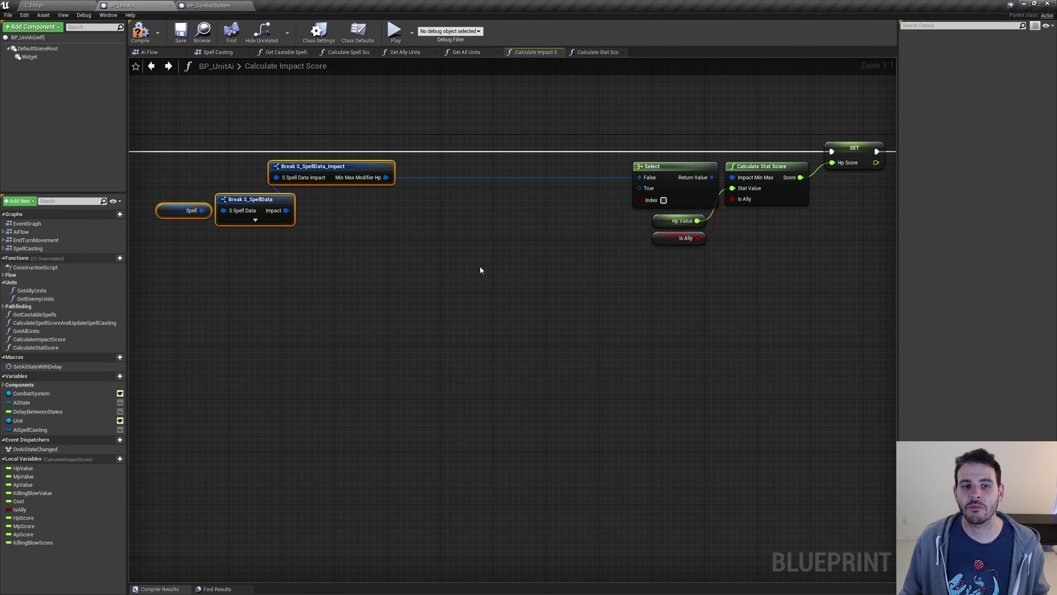
Step: Break Min Max Modifier Hp into X and Y and wire an 'Is Healing' X > 0 check into Select's Index
right_drag(480, 266, 466, 266)
click(316, 171)
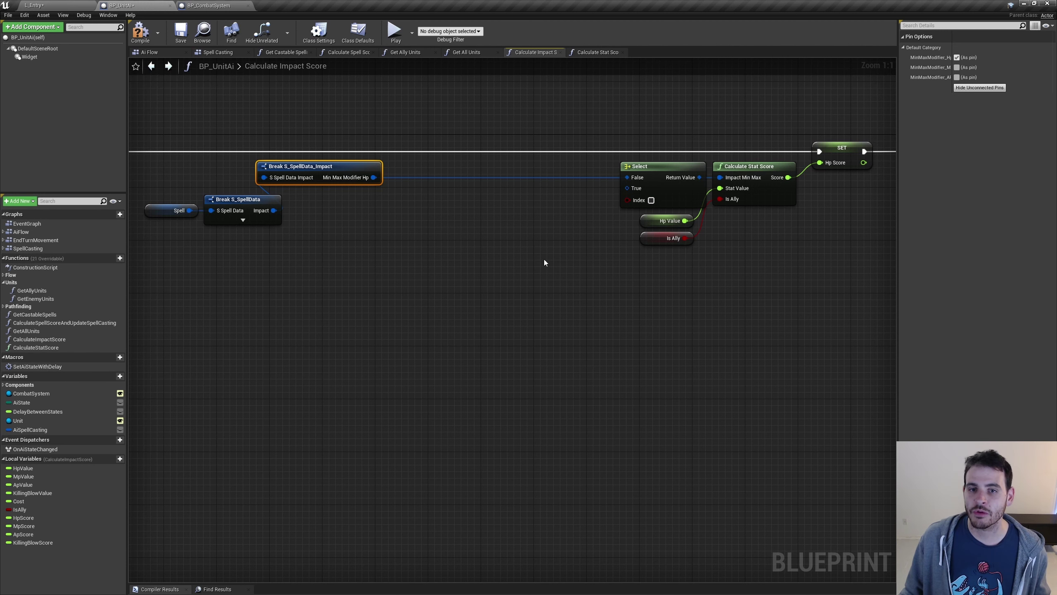
click(644, 168)
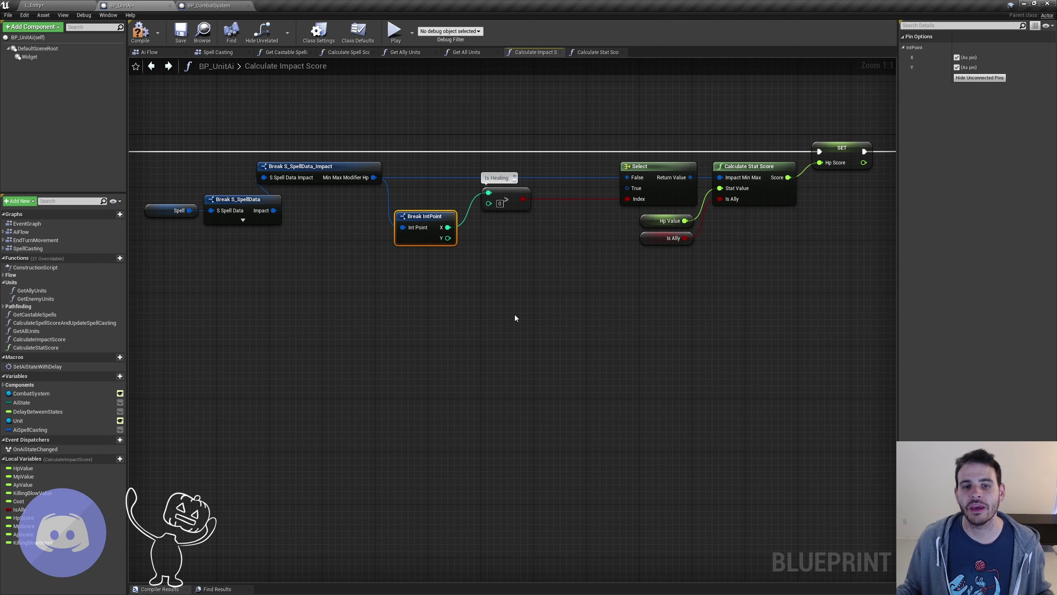
click(512, 205)
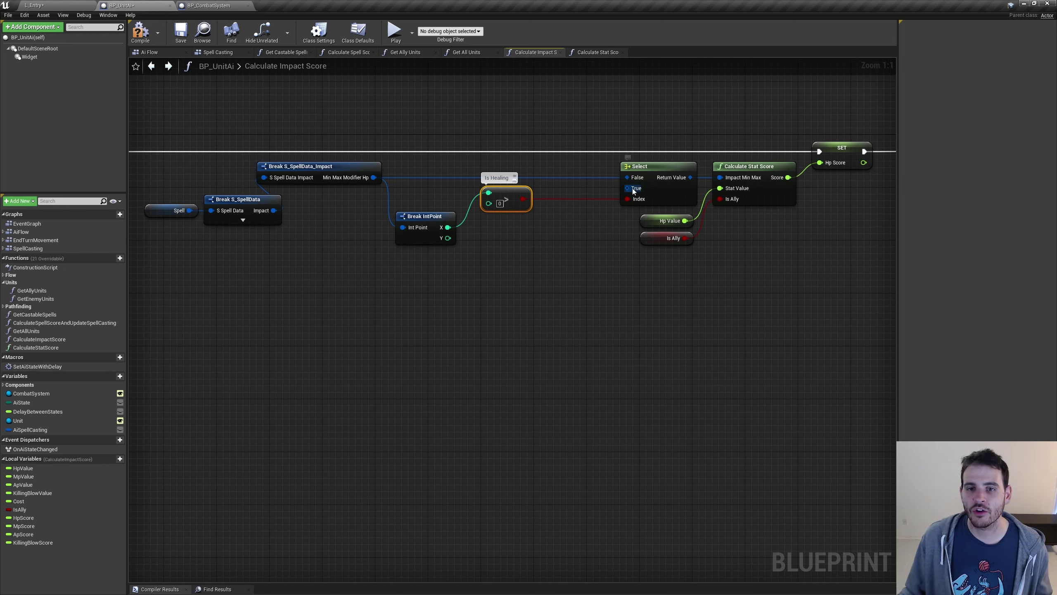
drag(628, 188, 566, 269)
click(253, 308)
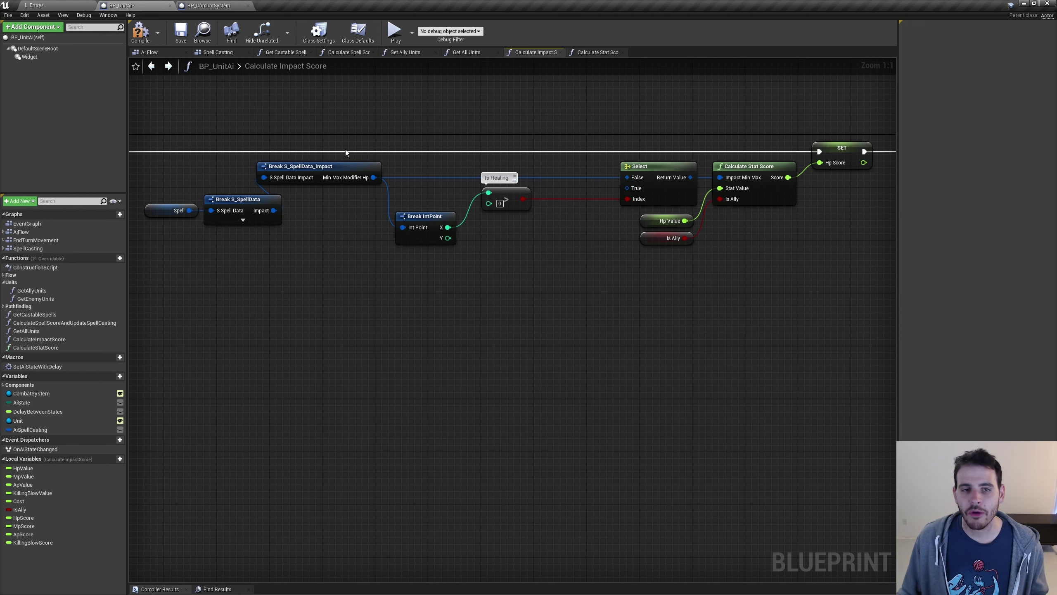
click(346, 166)
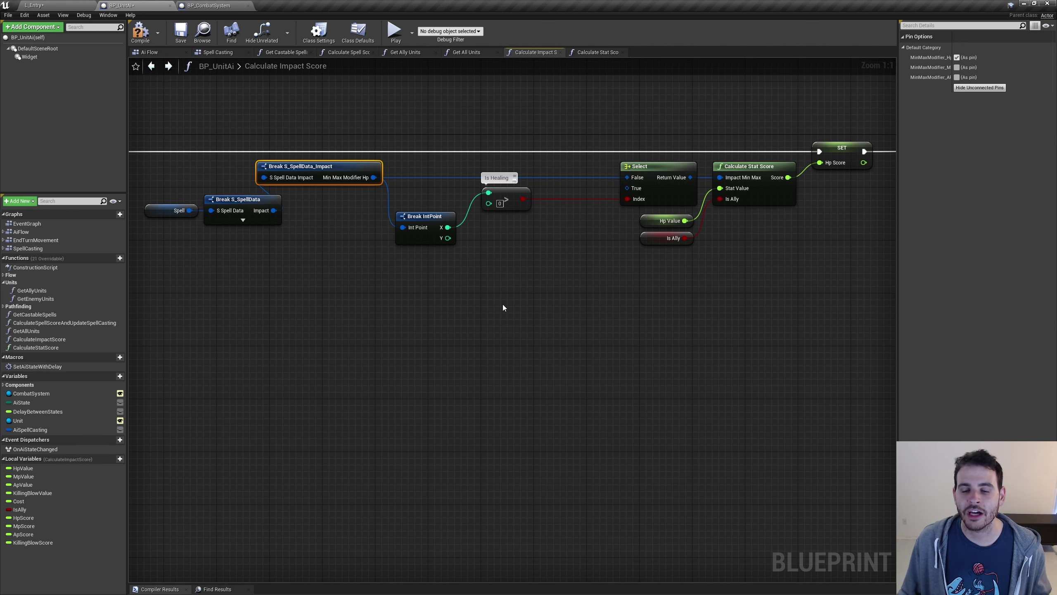
drag(627, 188, 616, 245)
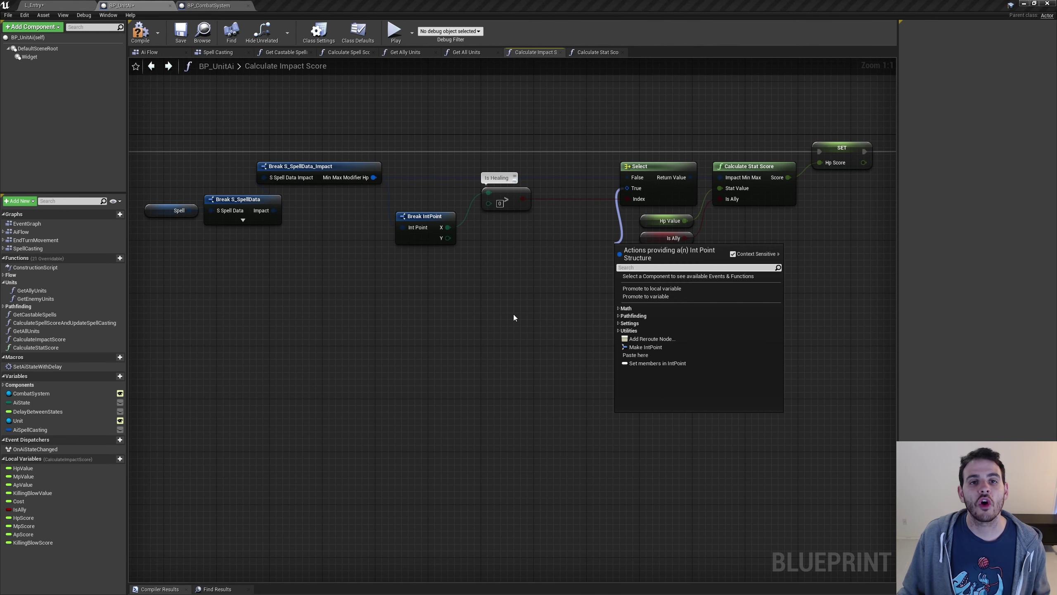
Step: Add Make IntPoint on Select's True pin and paste the attacked unit's stats nodes with a 'Max Heal' subtract of HP Max and HP Current
click(515, 311)
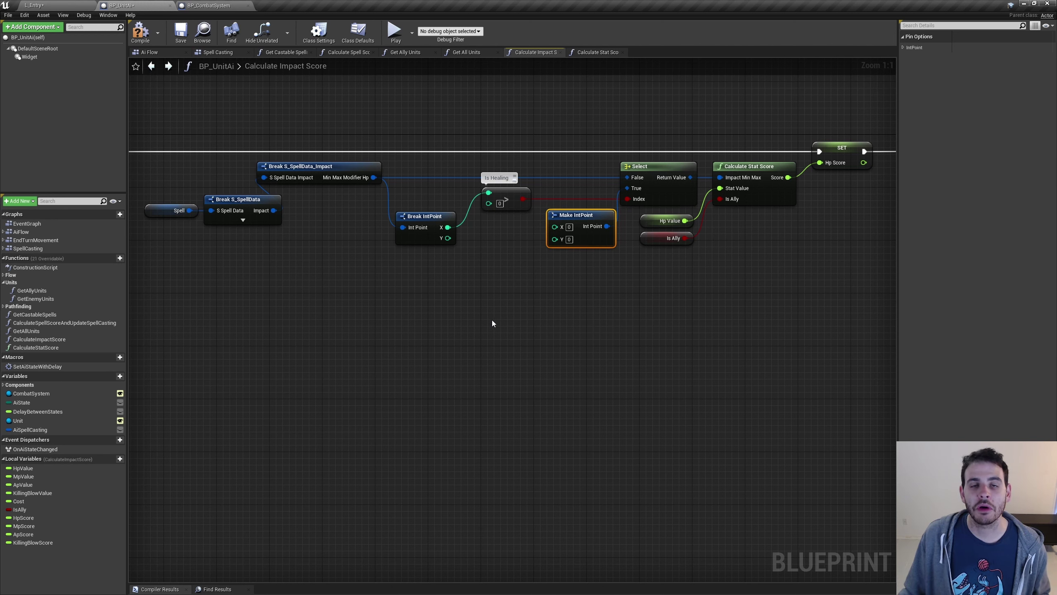
key(ctrl+v)
drag(462, 342, 204, 268)
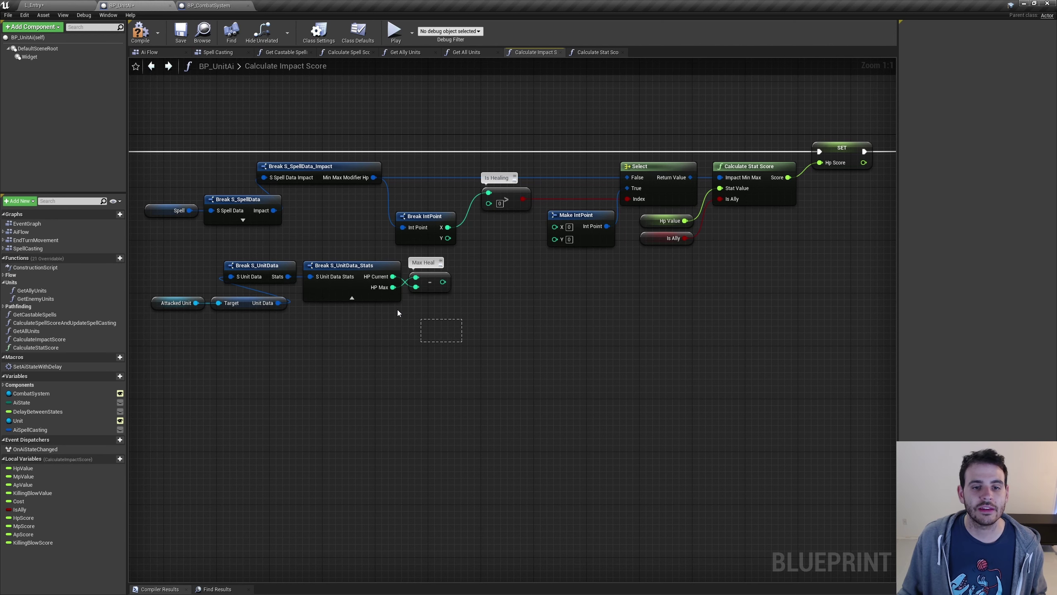
click(250, 303)
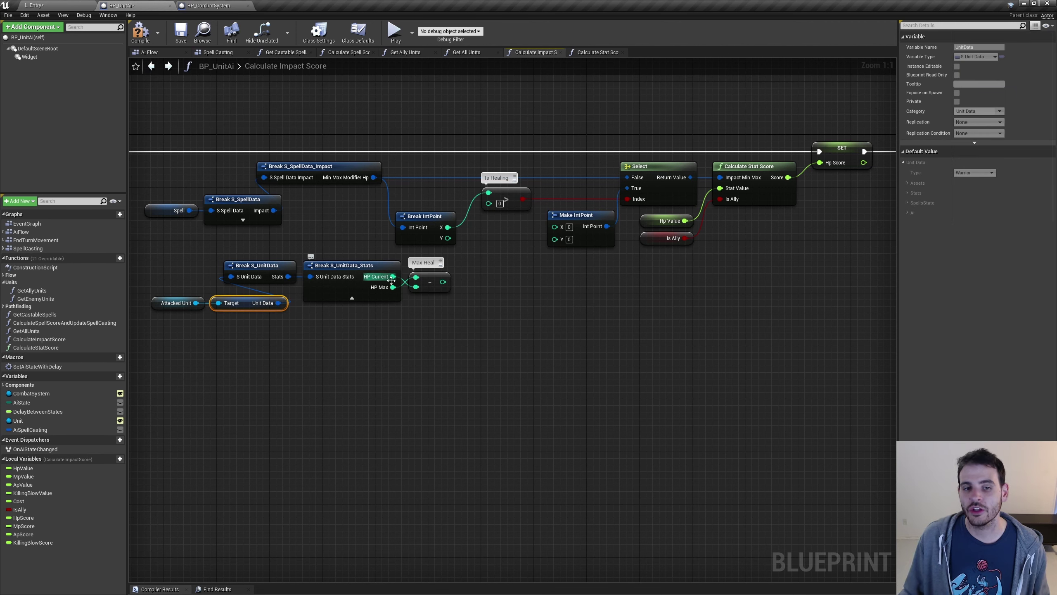
drag(393, 285, 387, 279)
key(ctrl+z)
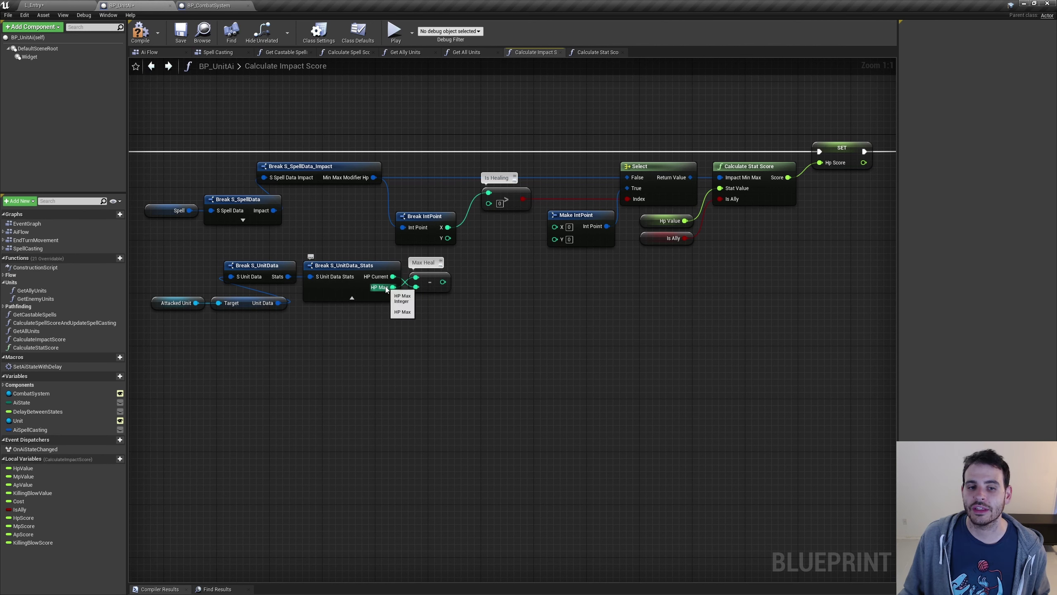
click(430, 287)
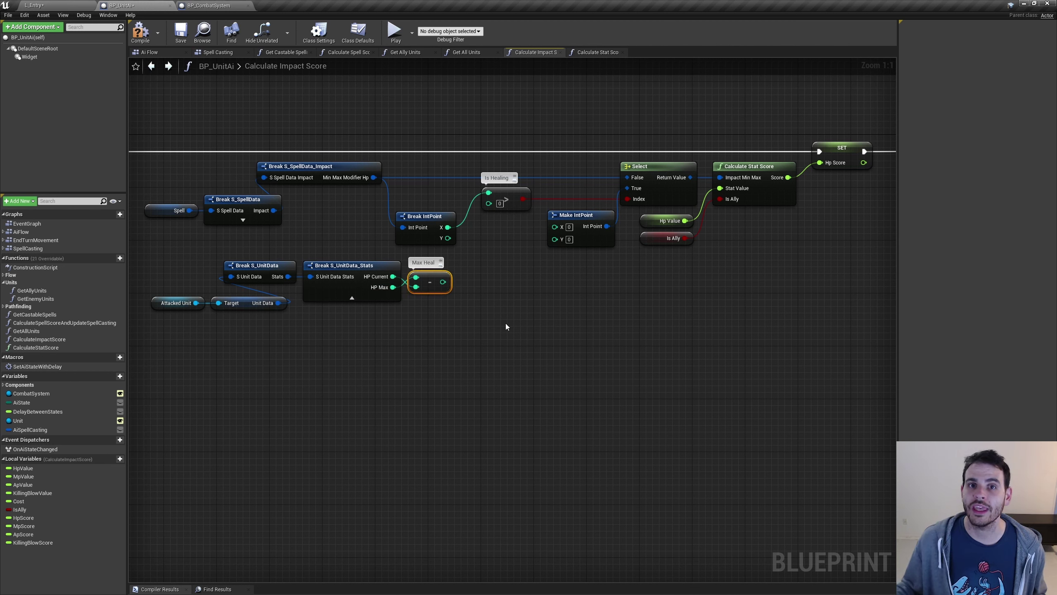
click(478, 298)
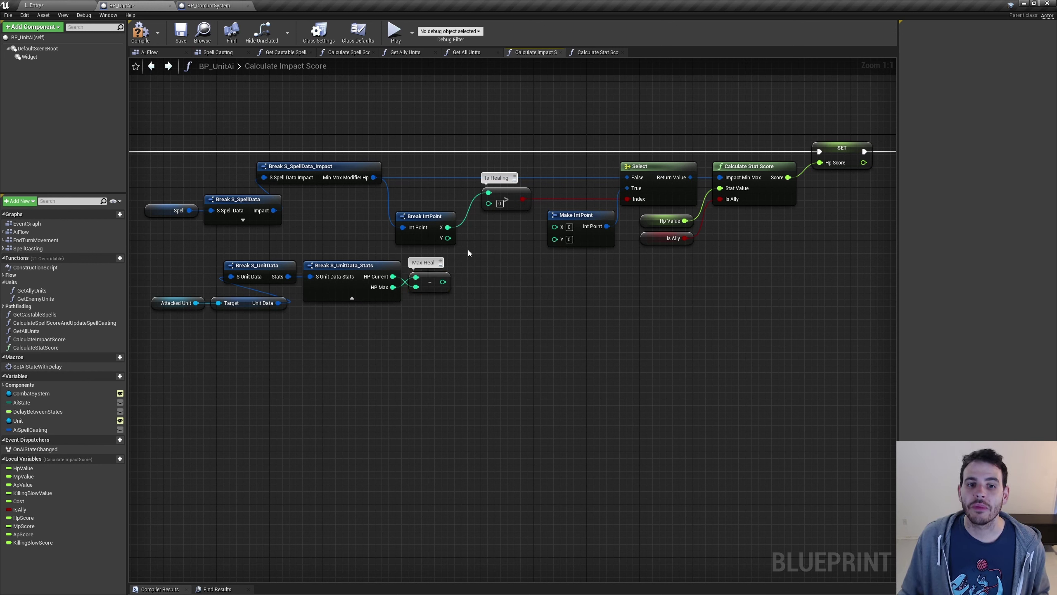
Step: Wire Max Heal and the Break IntPoint outputs into two MIN nodes capping impact X and Y
drag(443, 282, 448, 283)
click(433, 232)
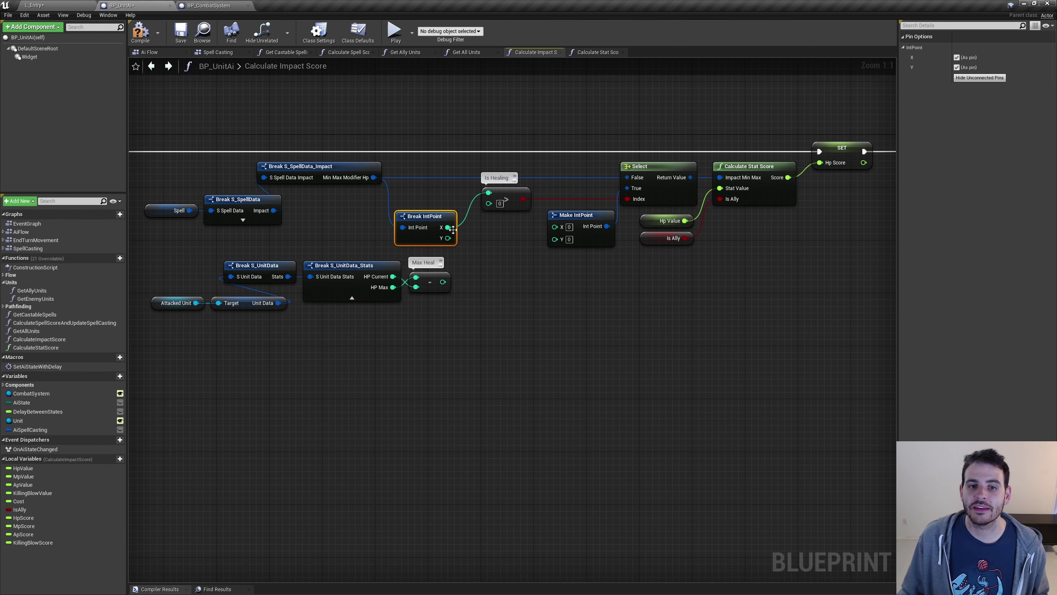
drag(443, 231, 454, 241)
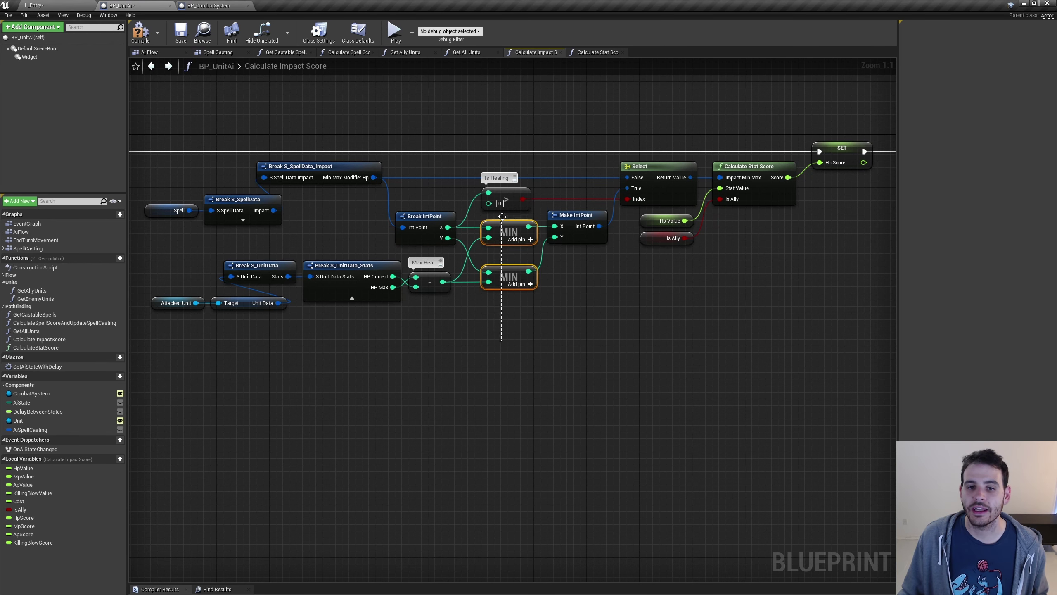
click(441, 229)
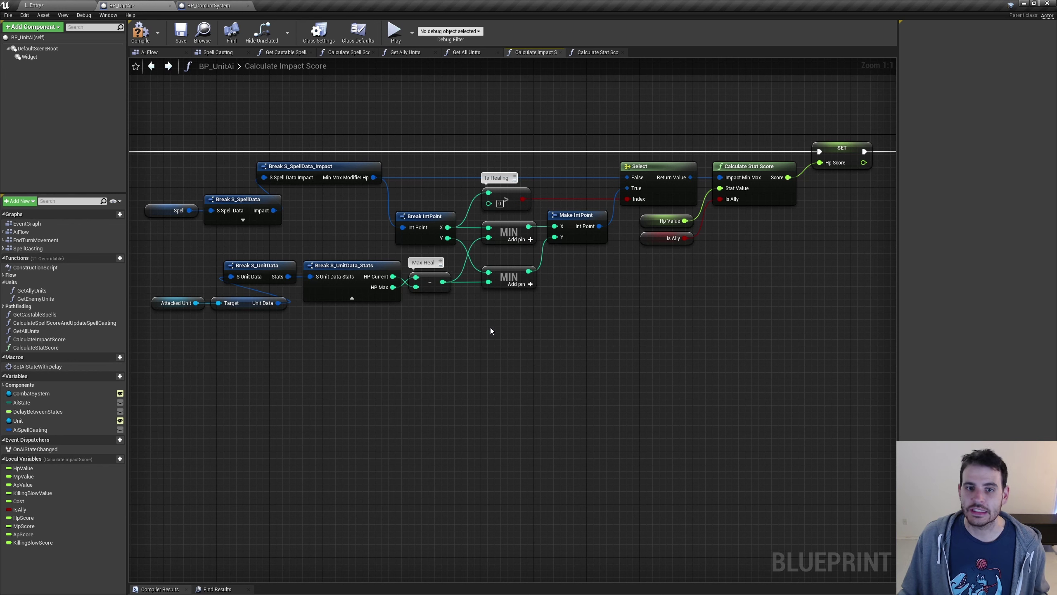
Step: Walk through the MIN, Max Heal subtract, Break IntPoint and Make IntPoint nodes
drag(525, 318, 512, 234)
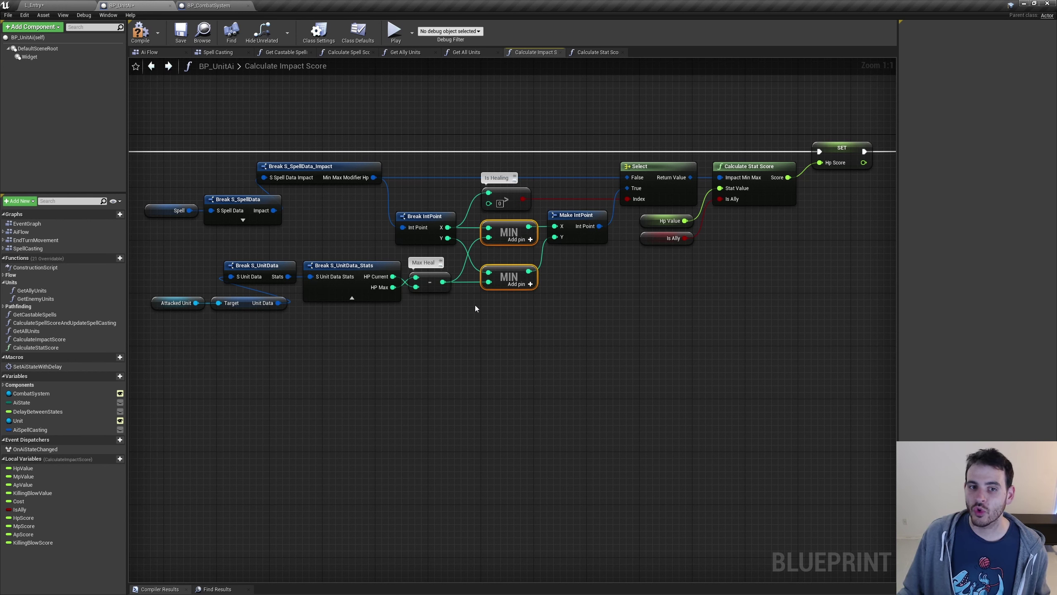
drag(475, 308, 435, 290)
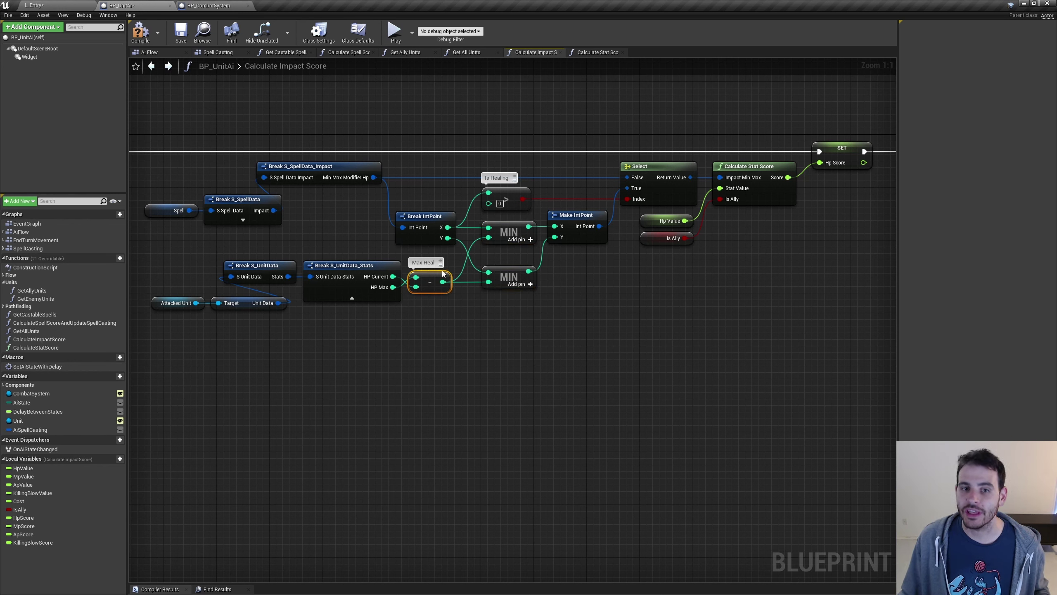
drag(514, 330, 513, 234)
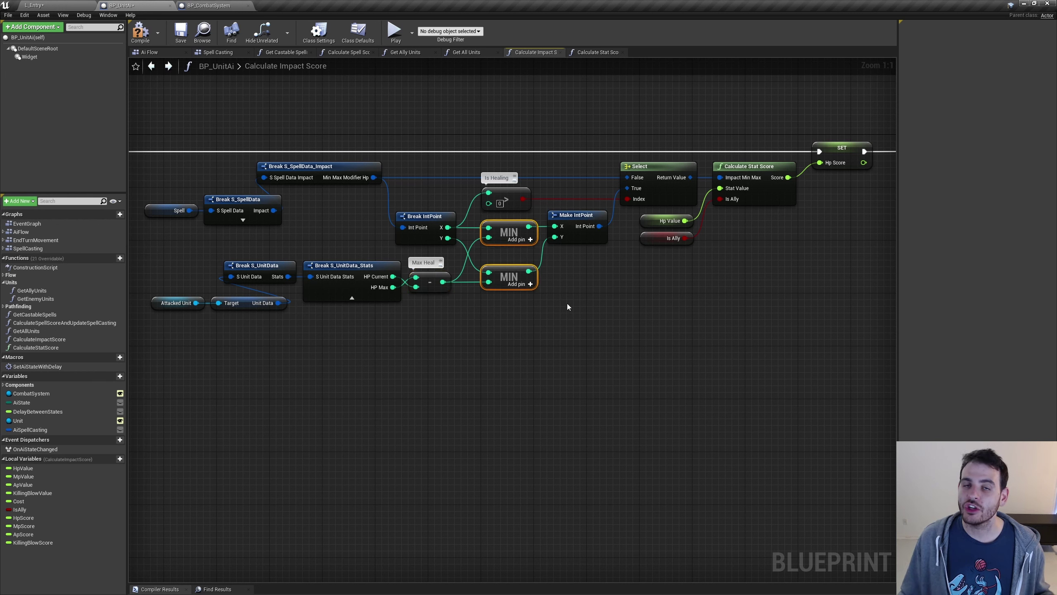
click(425, 233)
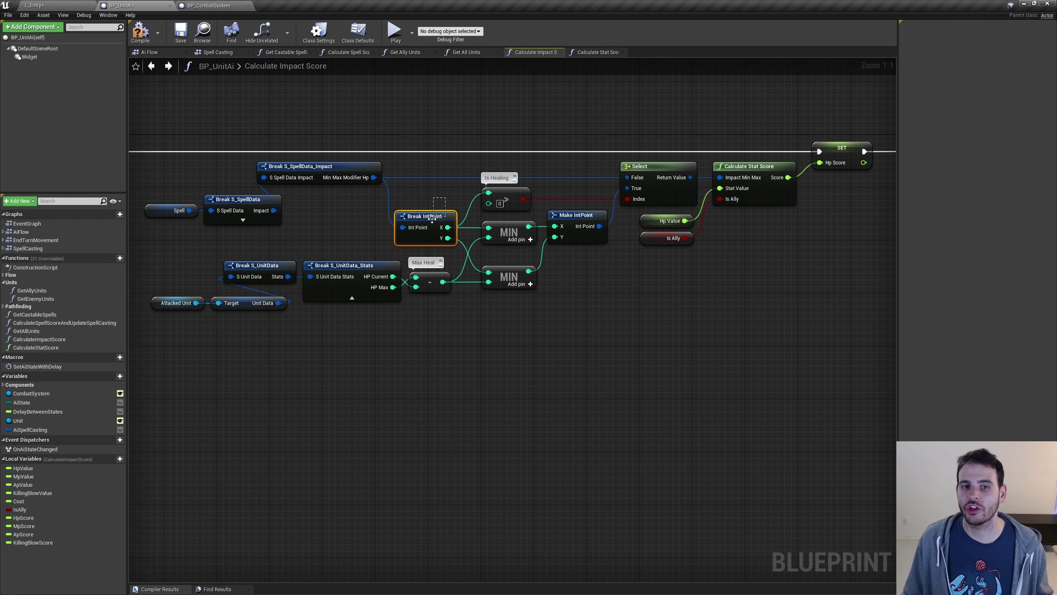
drag(451, 319, 423, 260)
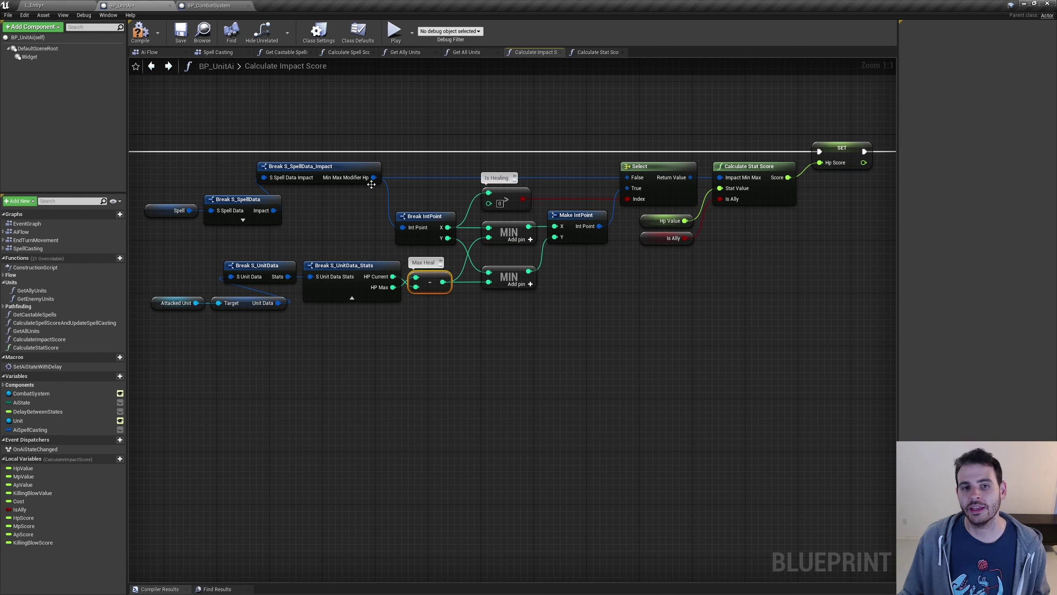
click(425, 216)
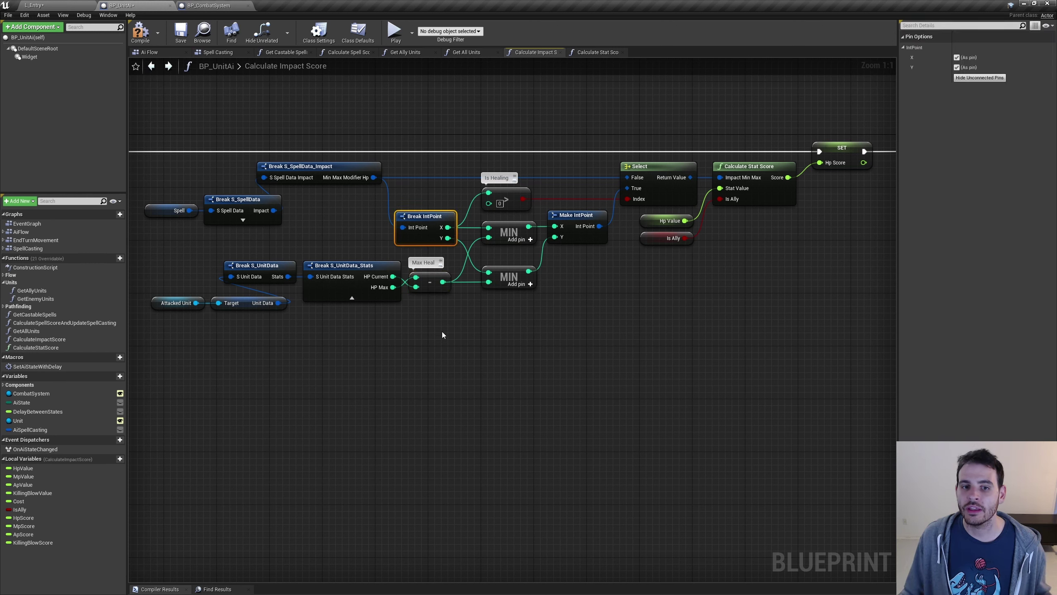
click(430, 282)
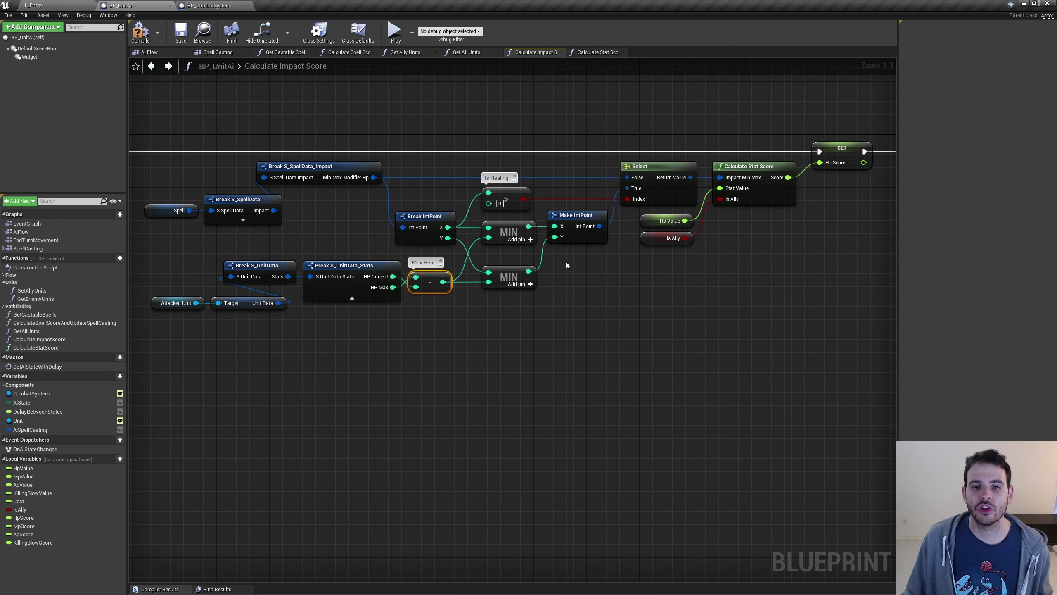
click(600, 237)
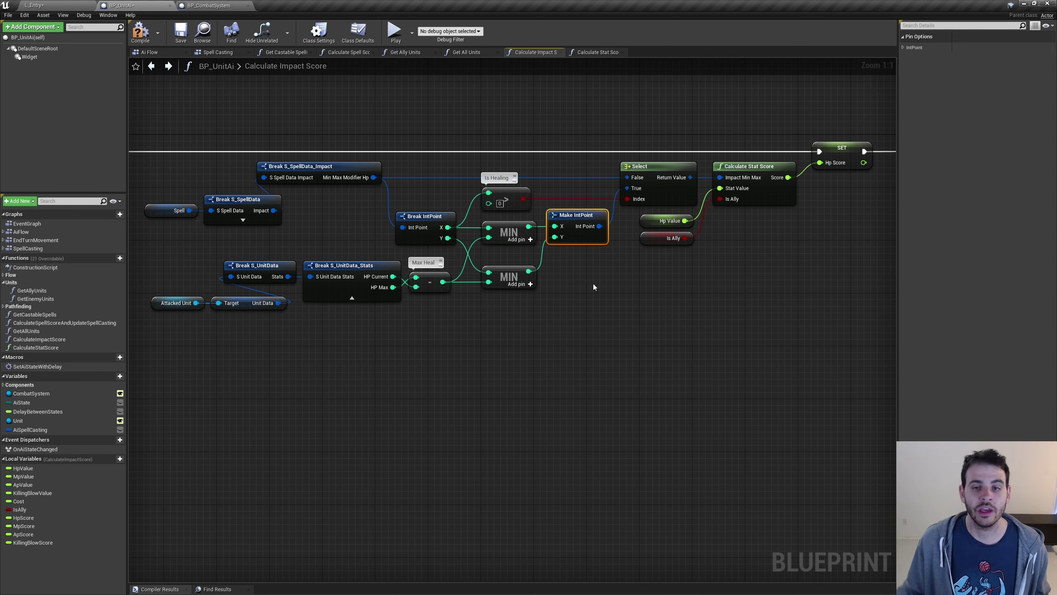
click(427, 216)
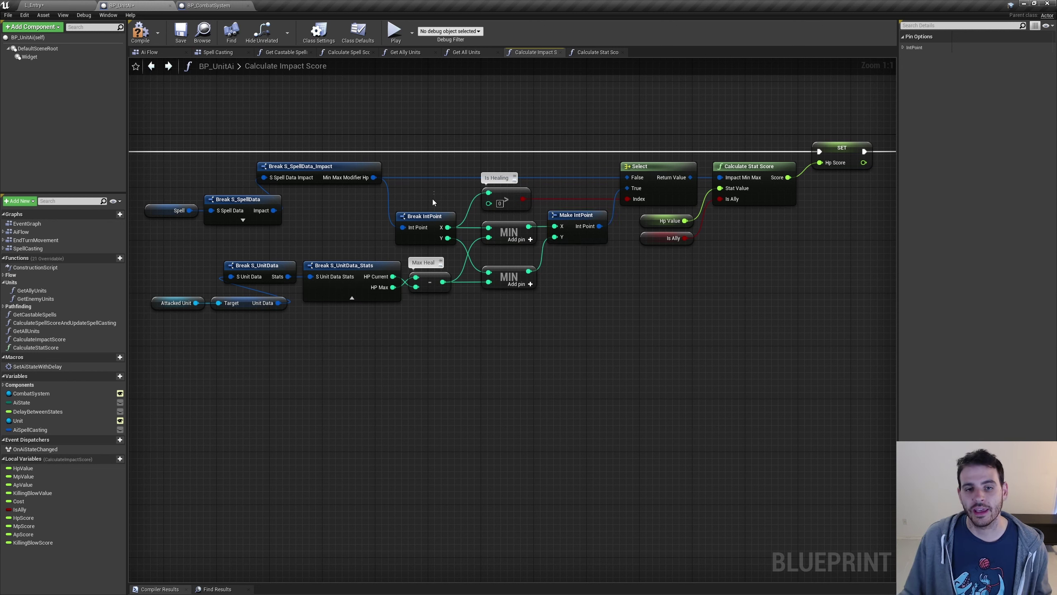
Step: Review the impact-score chain feeding Make IntPoint, then compile and save BP_UnitAi
drag(591, 350, 192, 179)
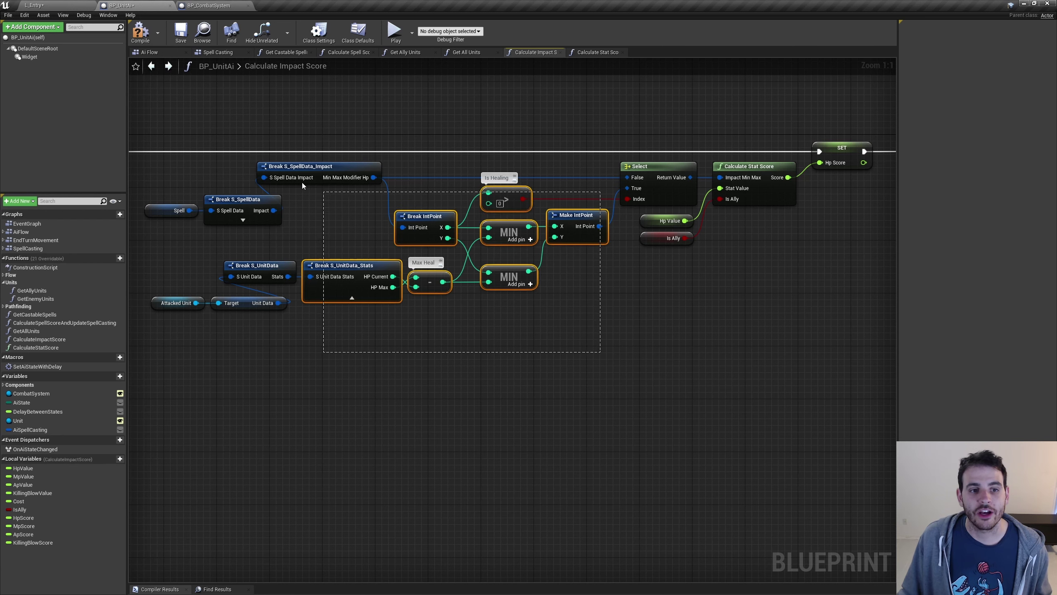
click(620, 326)
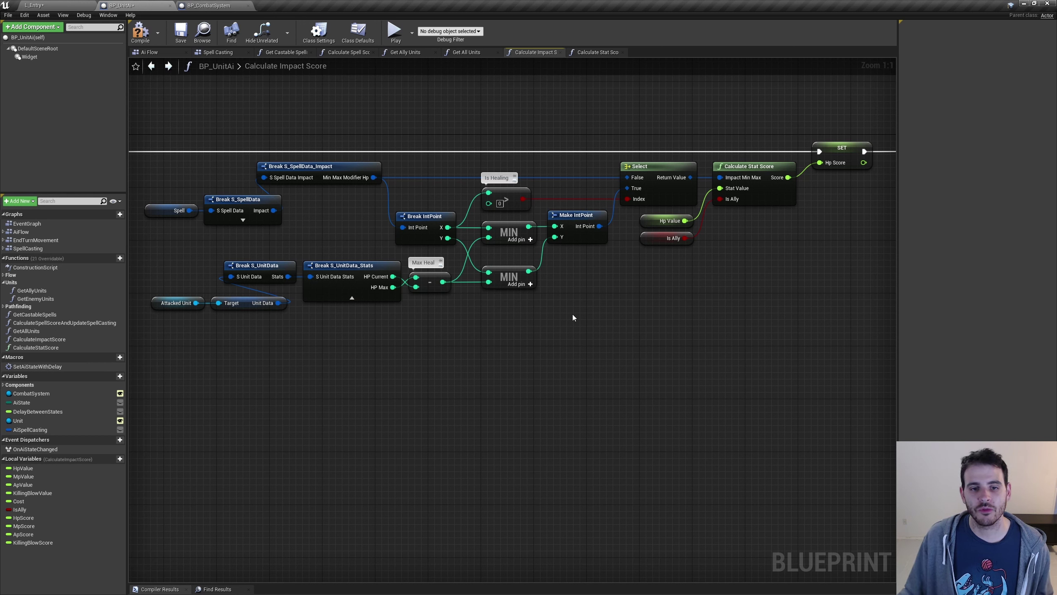
drag(574, 314, 532, 242)
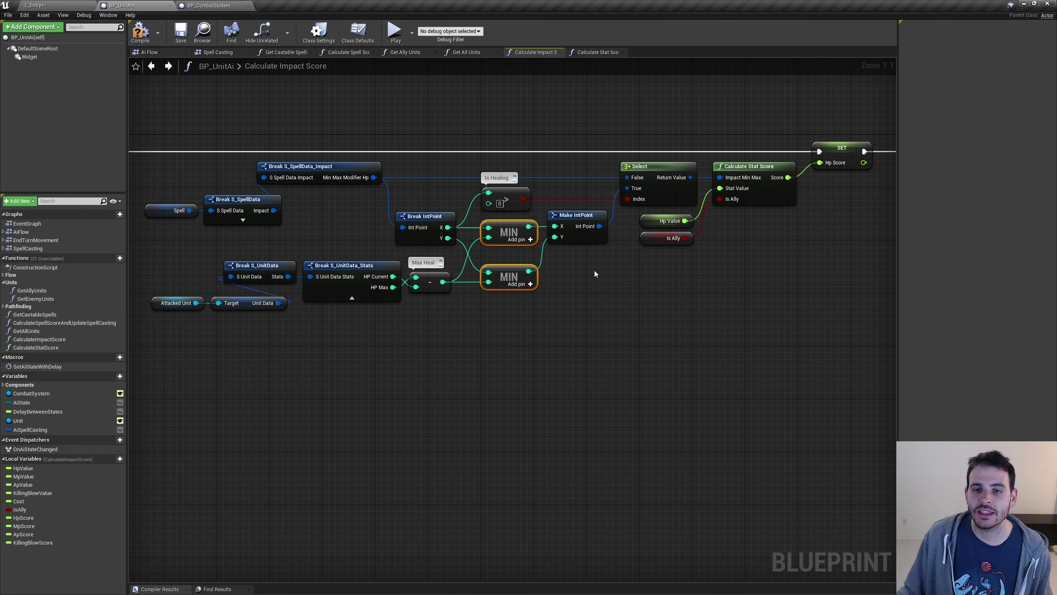
click(591, 237)
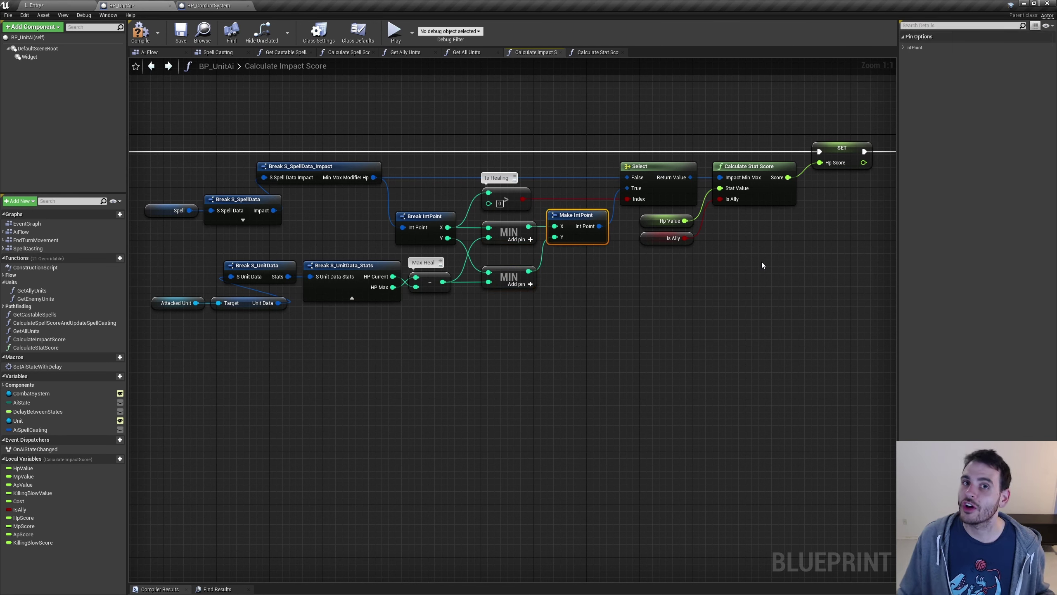
click(749, 283)
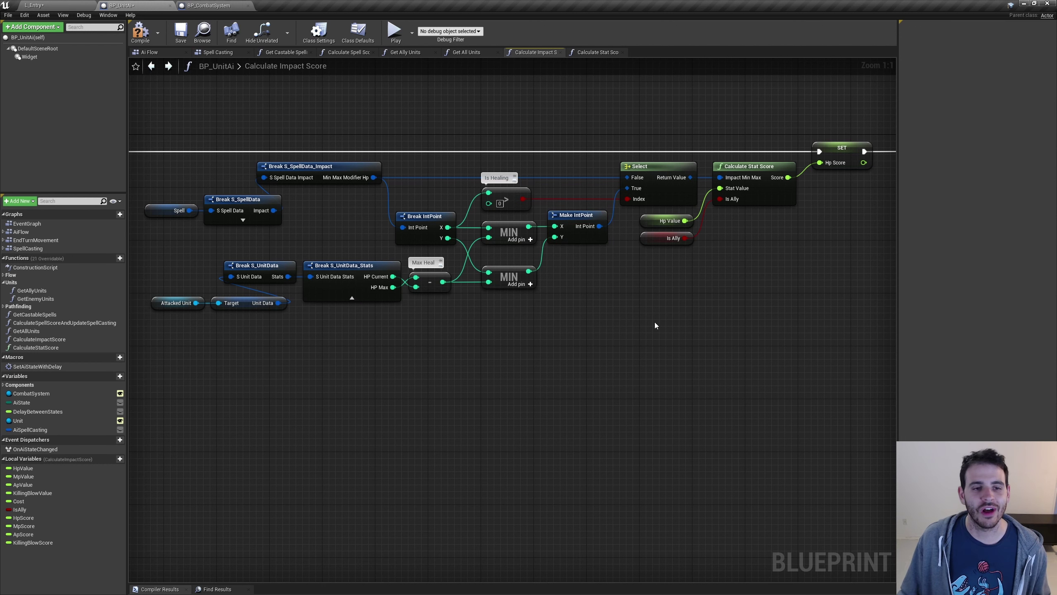
key(ctrl+s)
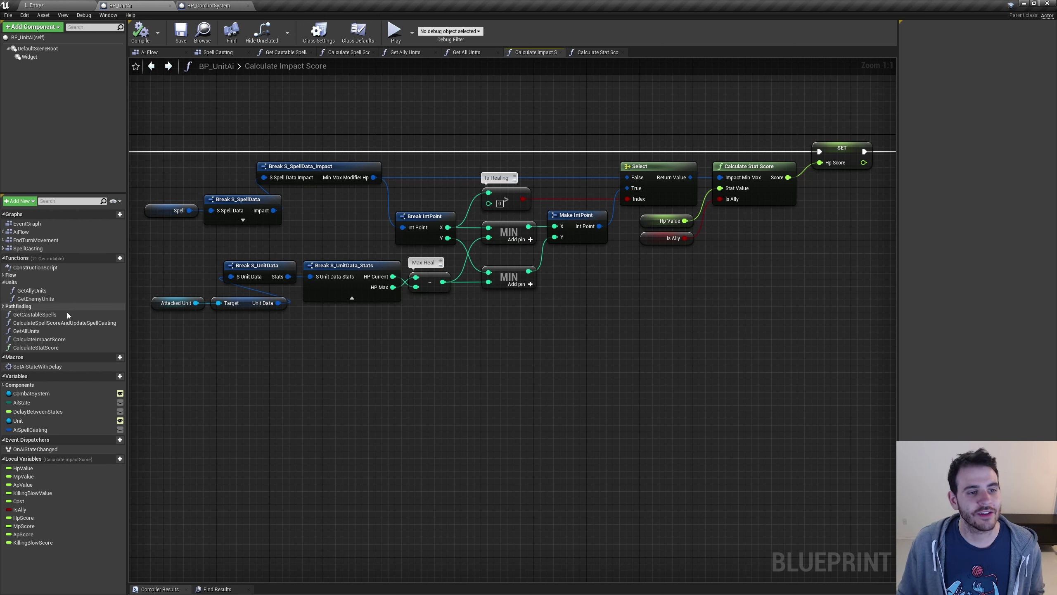
Step: Open CalculateSpellScoreAndUpdateSpellCasting and select the distance-scoring add node
click(42, 323)
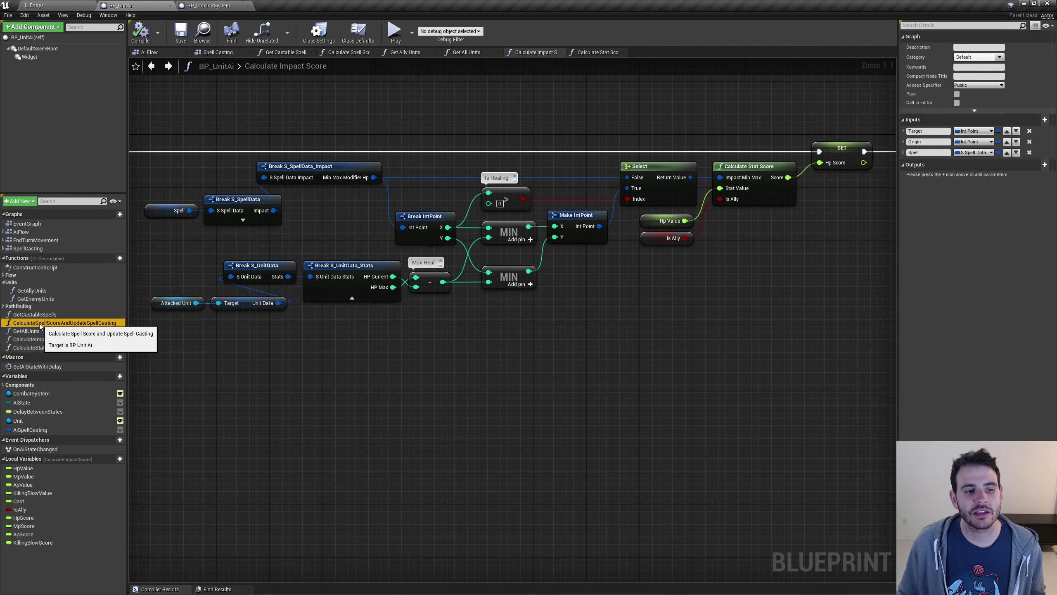
double_click(42, 323)
scroll(476, 304, up, 7)
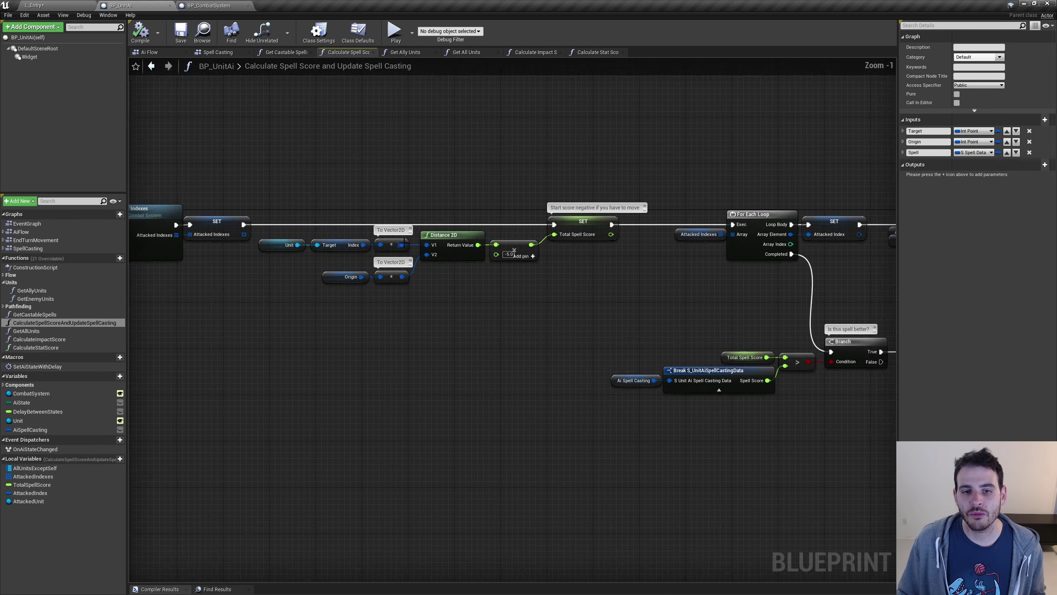
drag(408, 196, 621, 281)
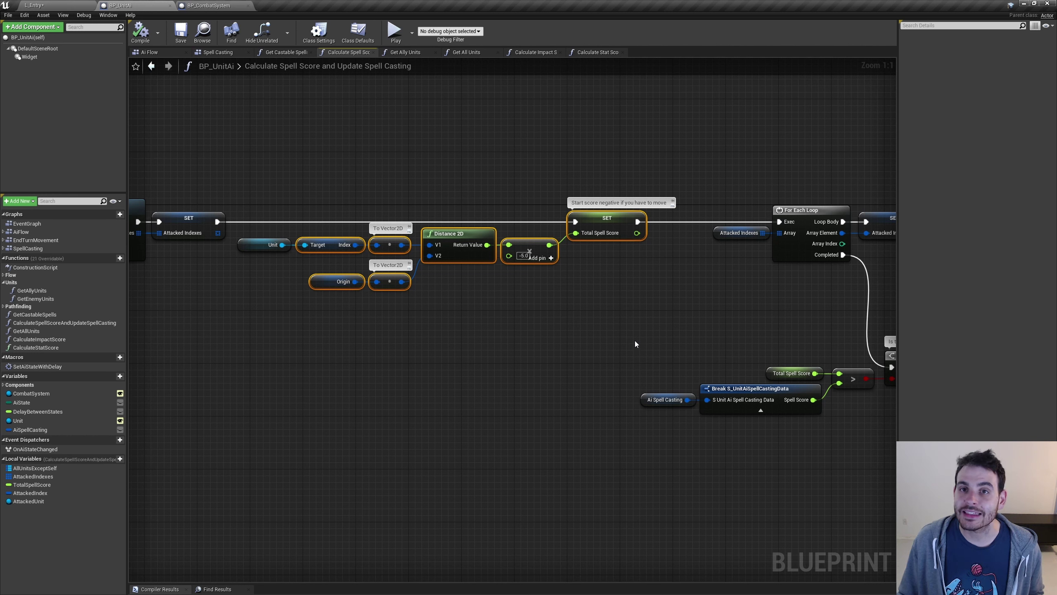
click(525, 249)
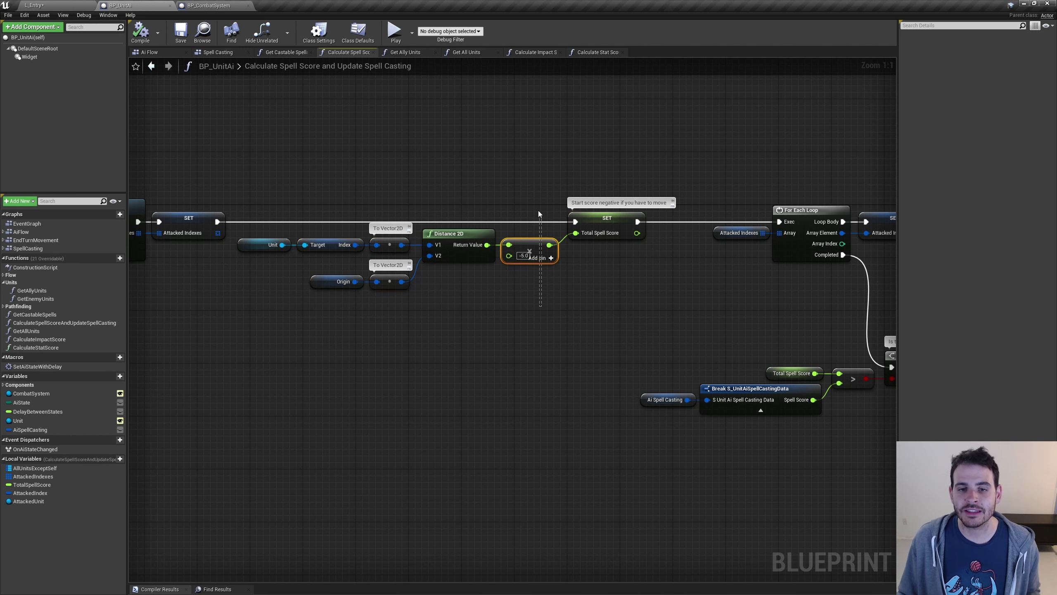
Step: Change the add node's distance penalty from -5.0 to -0.5, then compile and save
click(520, 255)
key(Return)
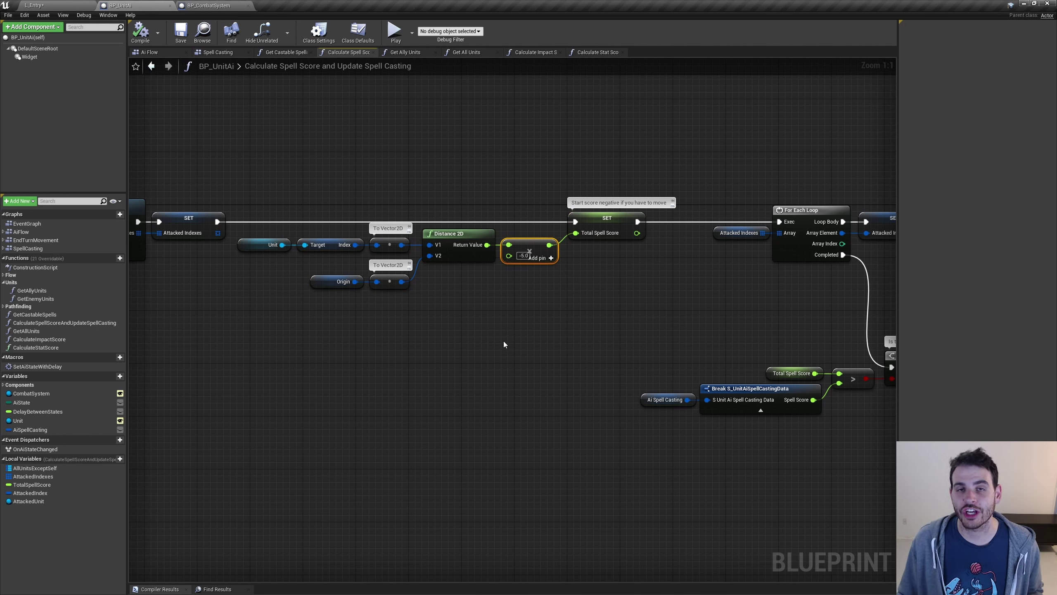
drag(542, 308, 548, 222)
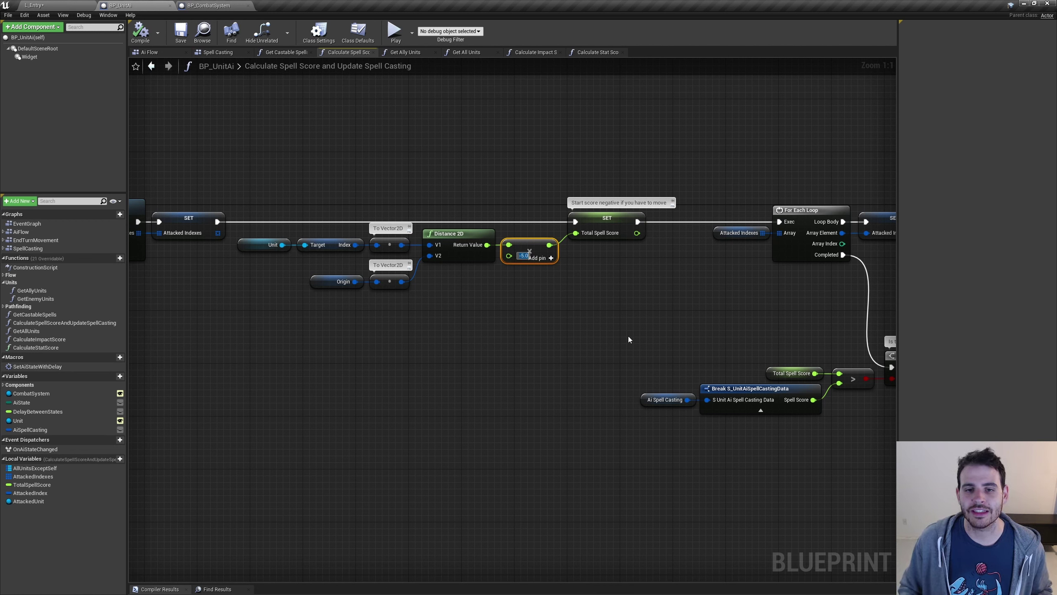
text(-0.05)
key(Return)
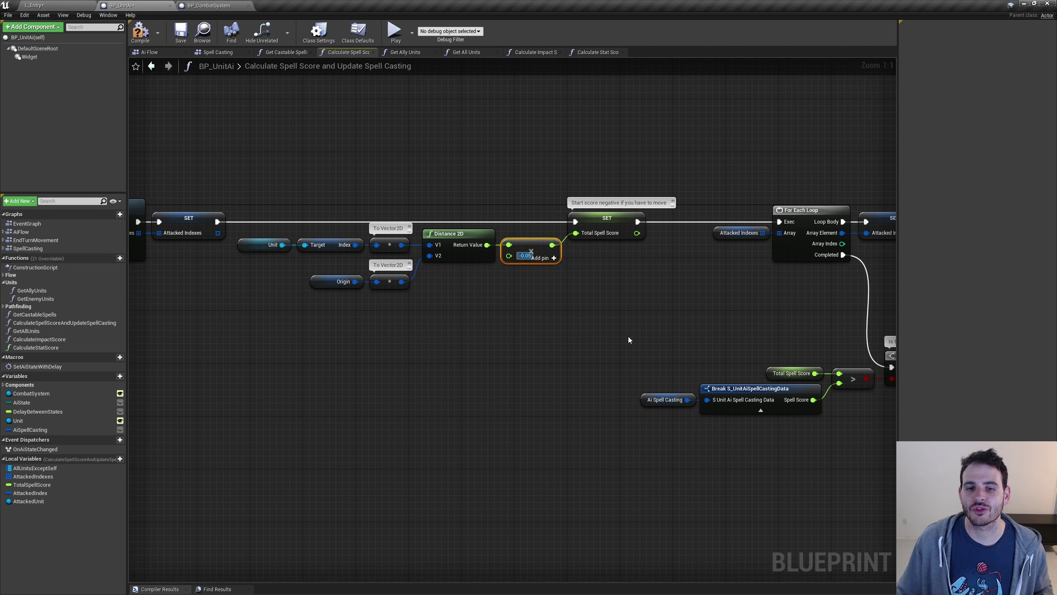
text(-0.5)
key(Return)
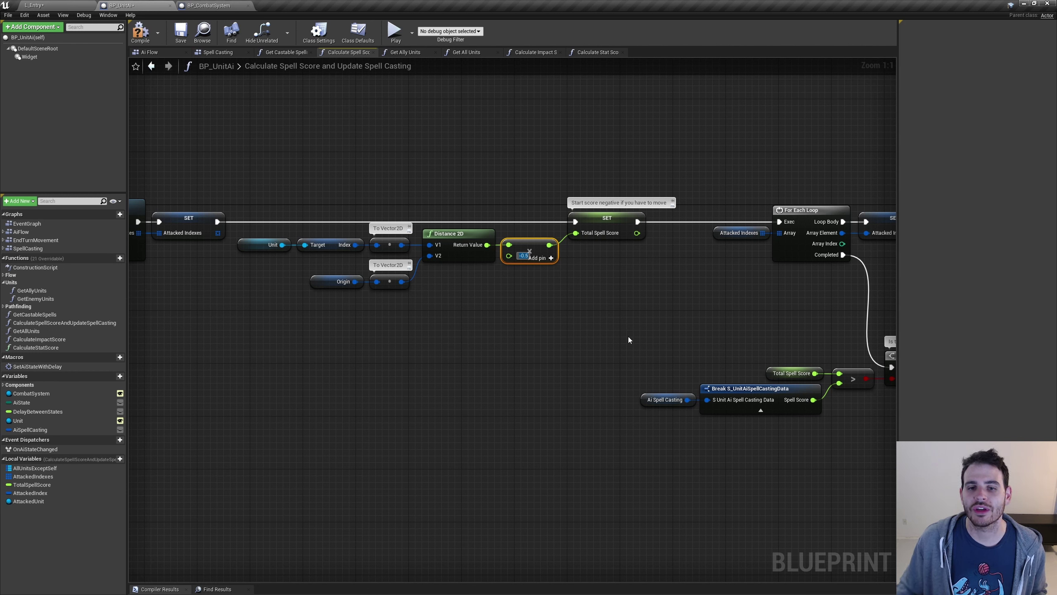
click(563, 317)
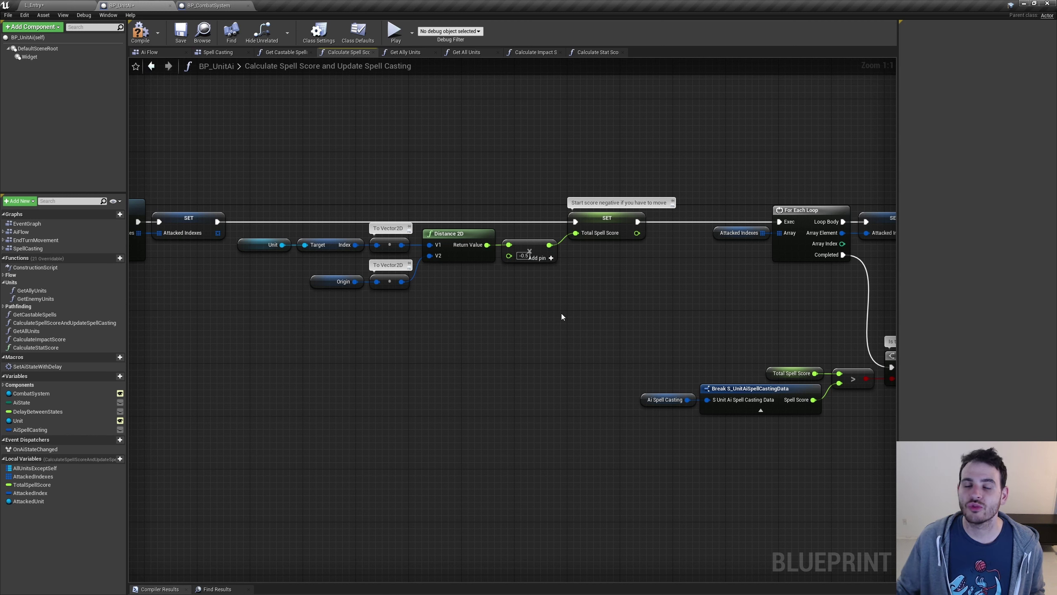
key(ctrl+z)
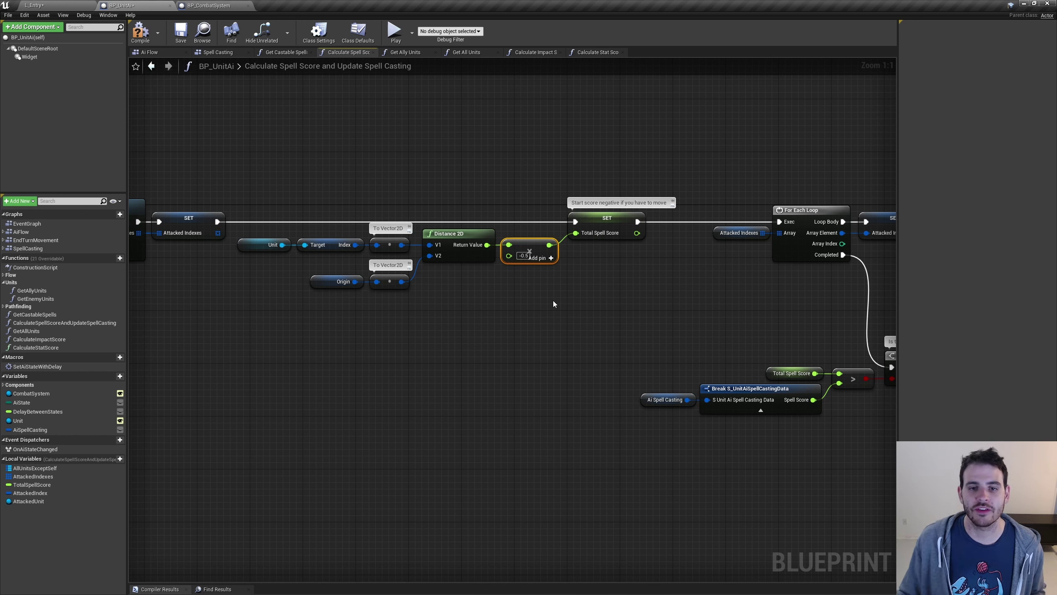
click(554, 304)
key(ctrl+s)
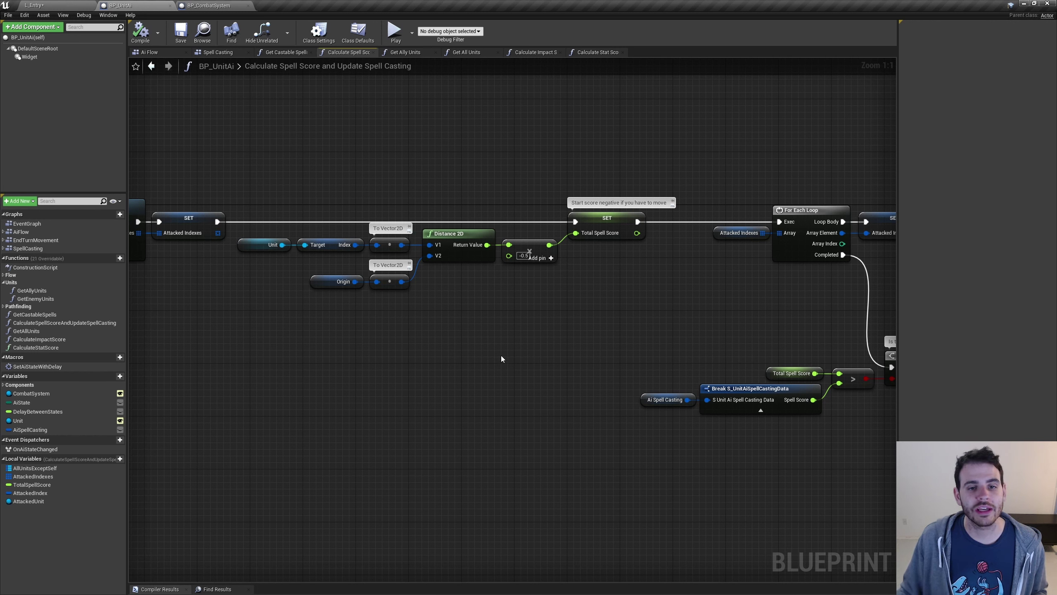
Step: Open FindBestIndexInReachables from the Pathfinding category and inspect its Switch, Get Ally Units and Enemies or Allies SET nodes
double_click(39, 307)
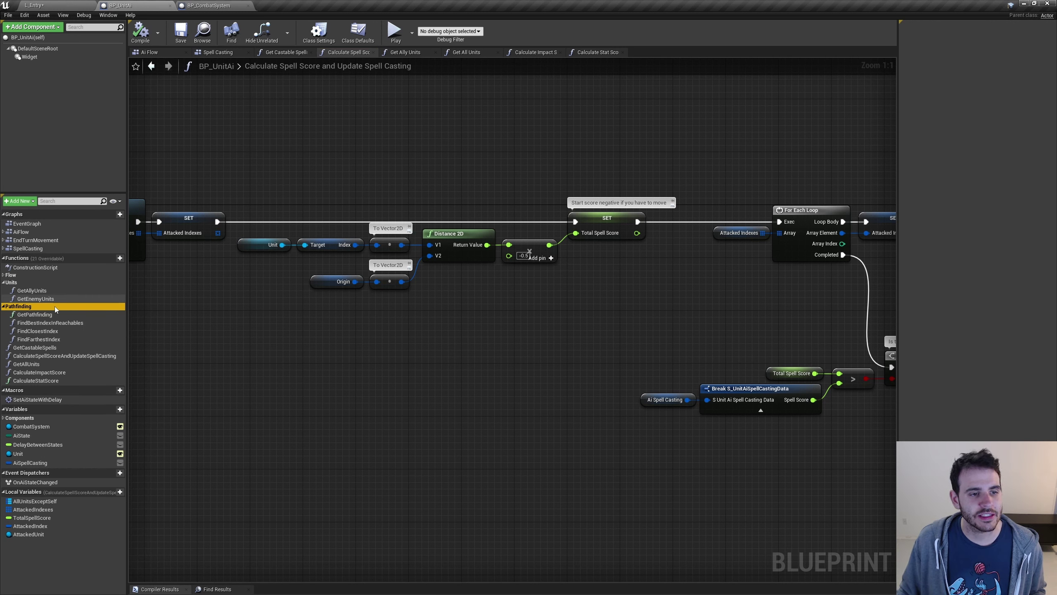
click(89, 323)
double_click(89, 324)
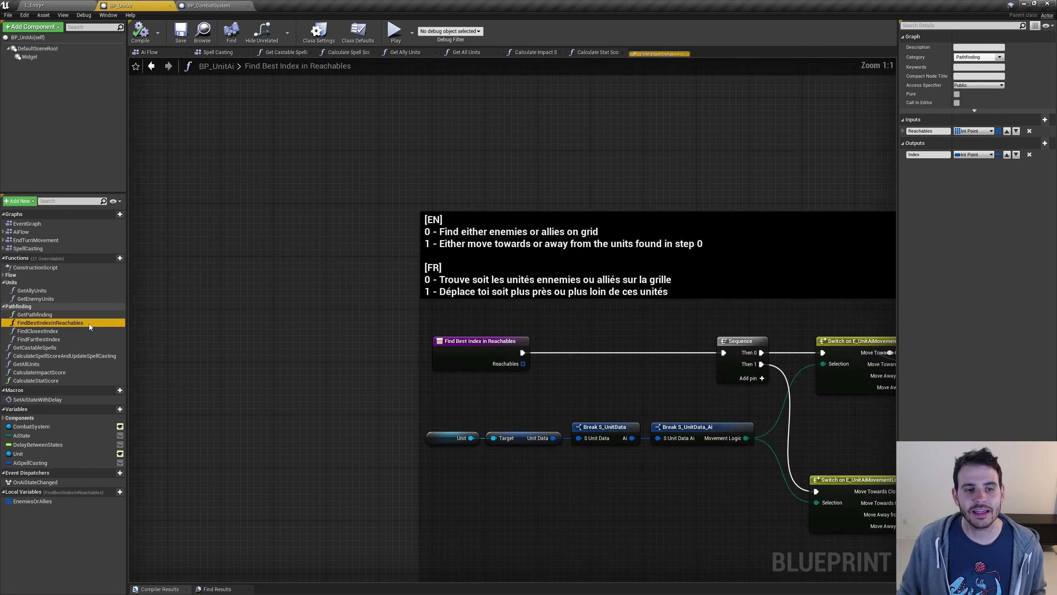
right_drag(560, 422, 449, 350)
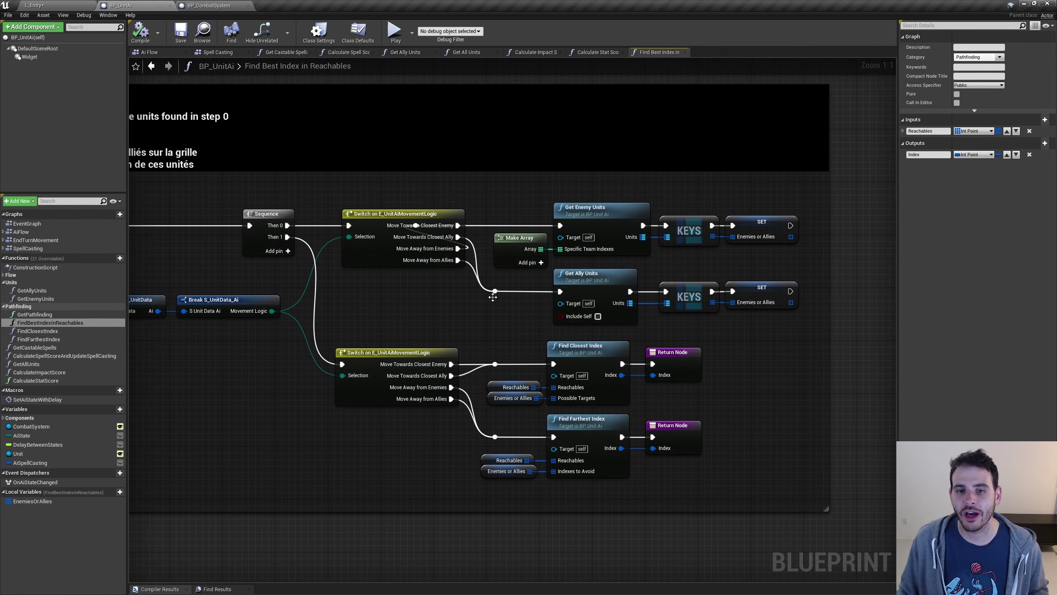
right_drag(881, 309, 710, 293)
click(267, 225)
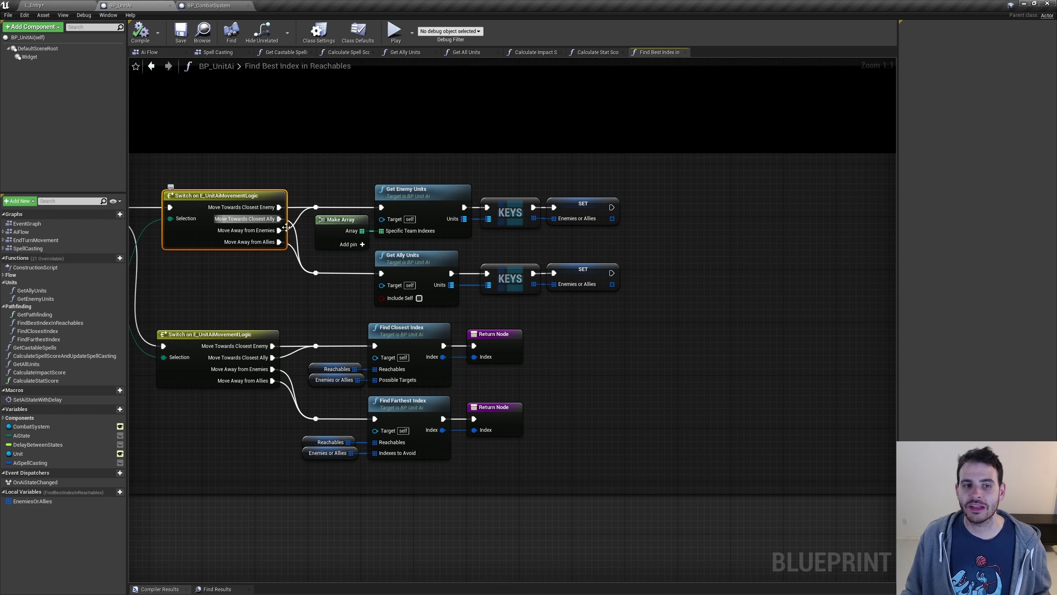
click(416, 260)
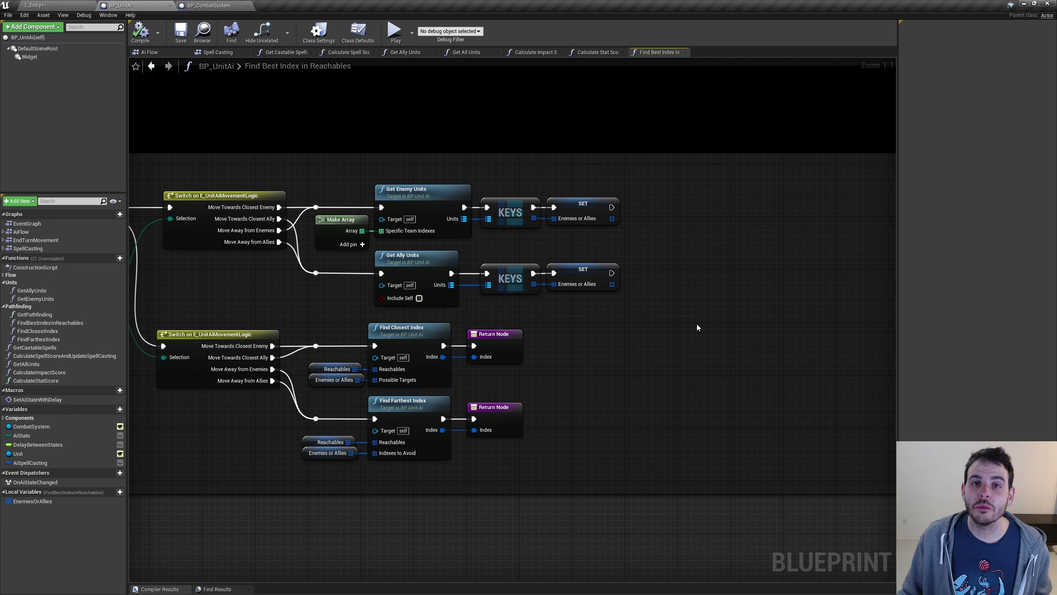
click(583, 276)
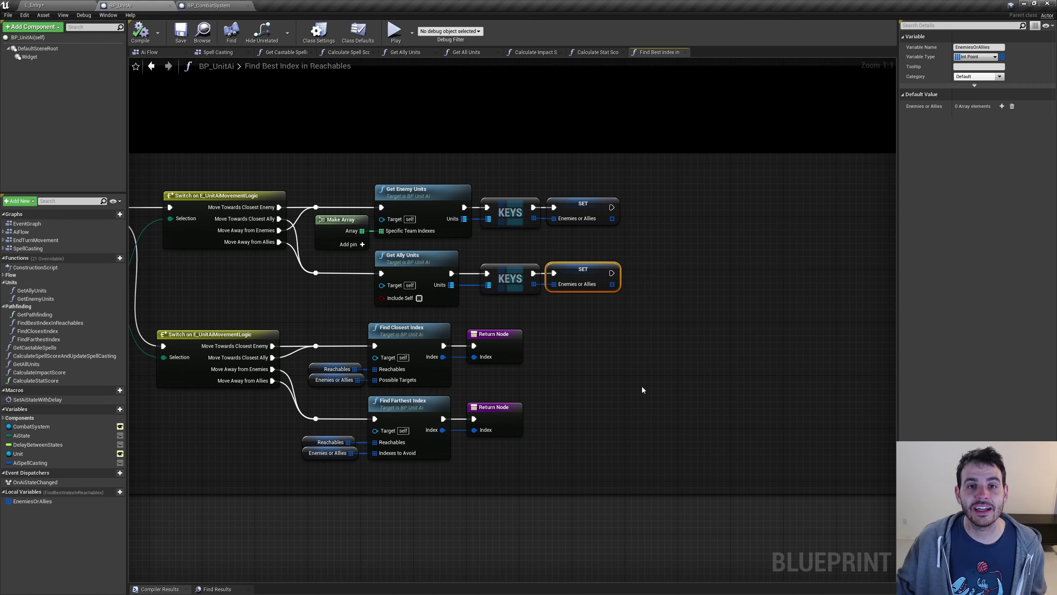
Step: Undo to restore the no-allies Branch check and the wire feeding it
drag(645, 337, 670, 328)
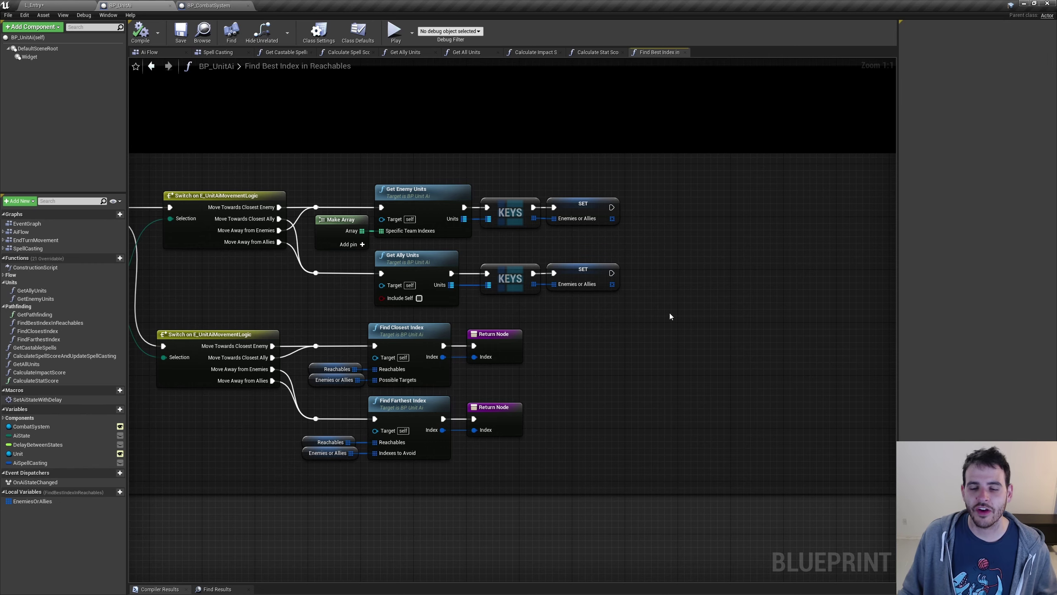
key(ctrl+z)
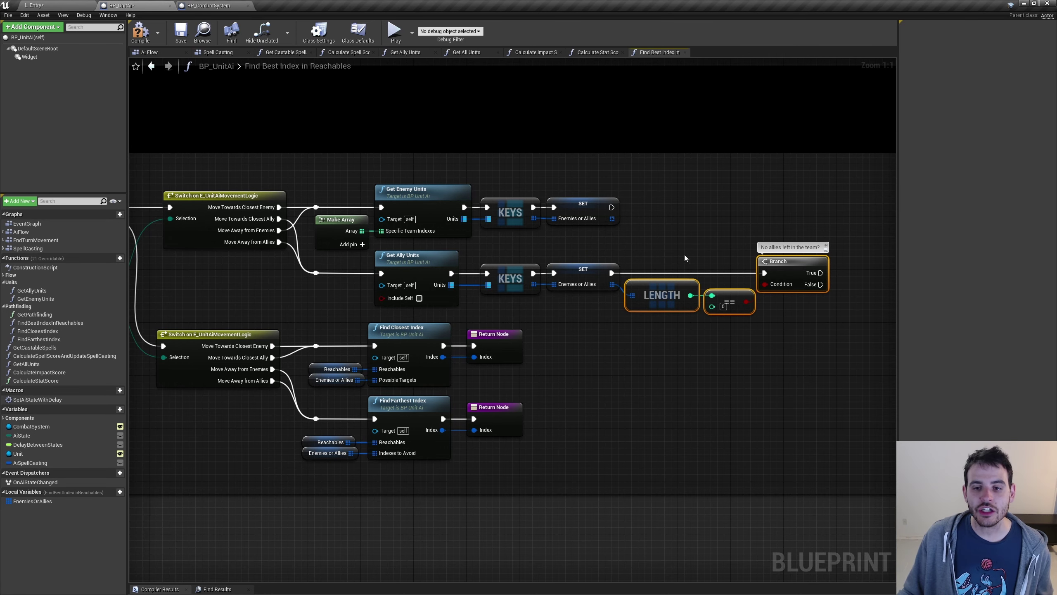
key(ctrl+z)
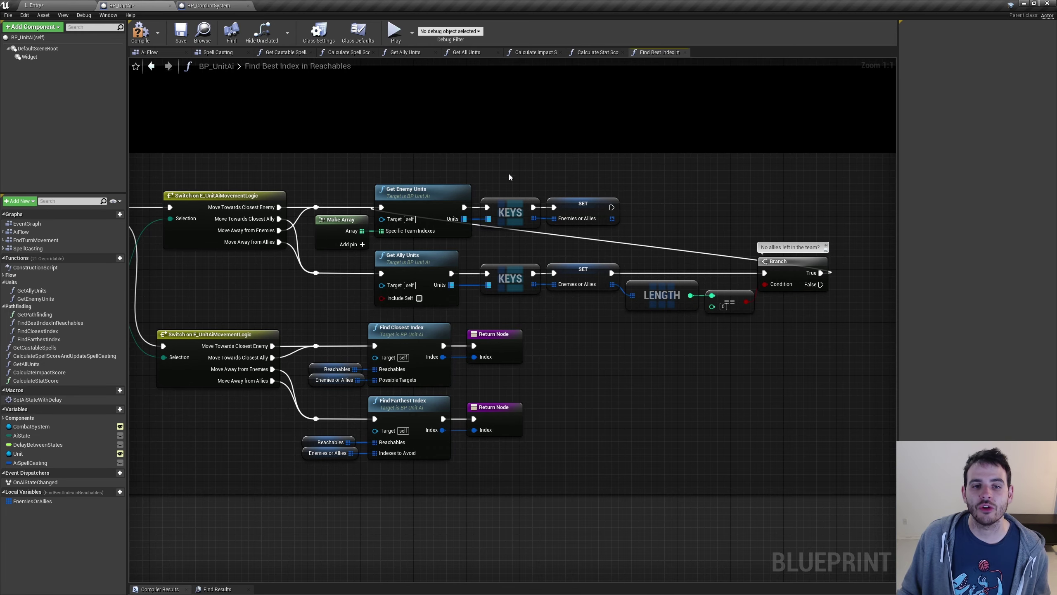
key(ctrl+z)
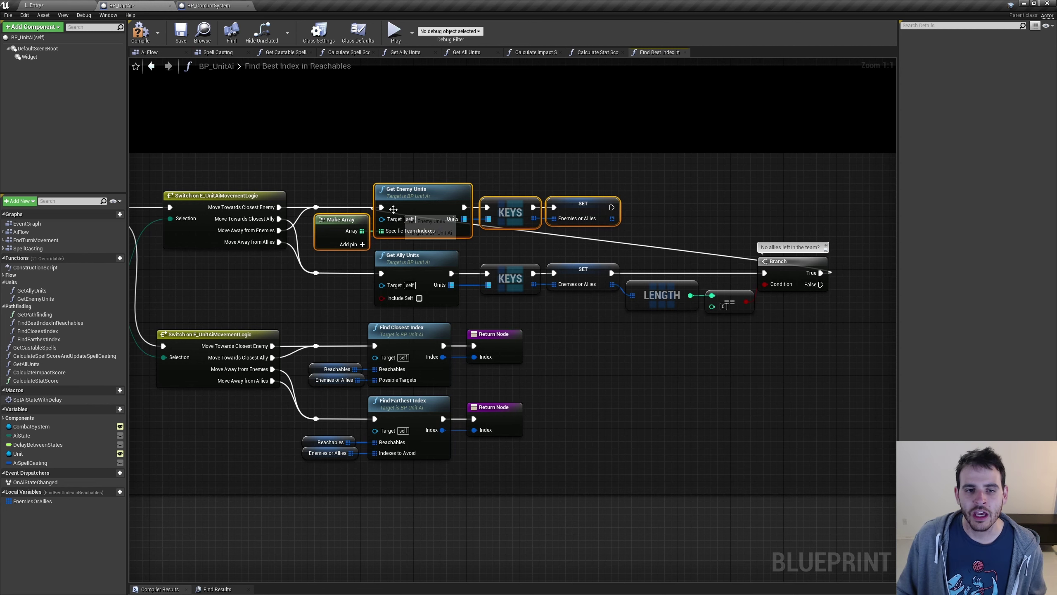
Step: Move Make Array, Get Enemy Units, KEYS and SET after the Branch's True output, widen the comment, and save
drag(393, 209, 830, 209)
right_drag(776, 257, 616, 252)
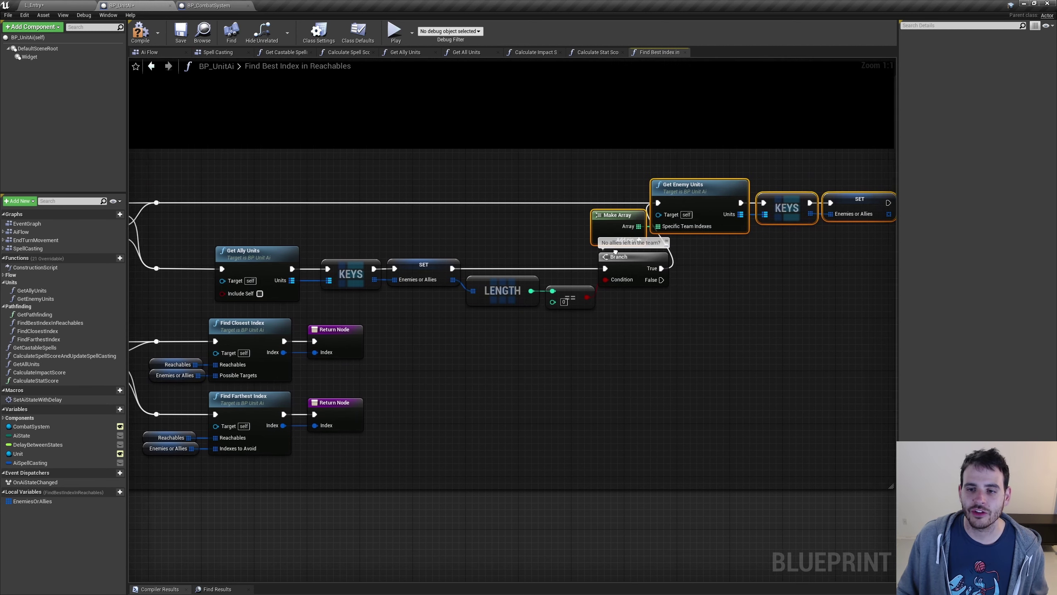
drag(699, 196, 783, 195)
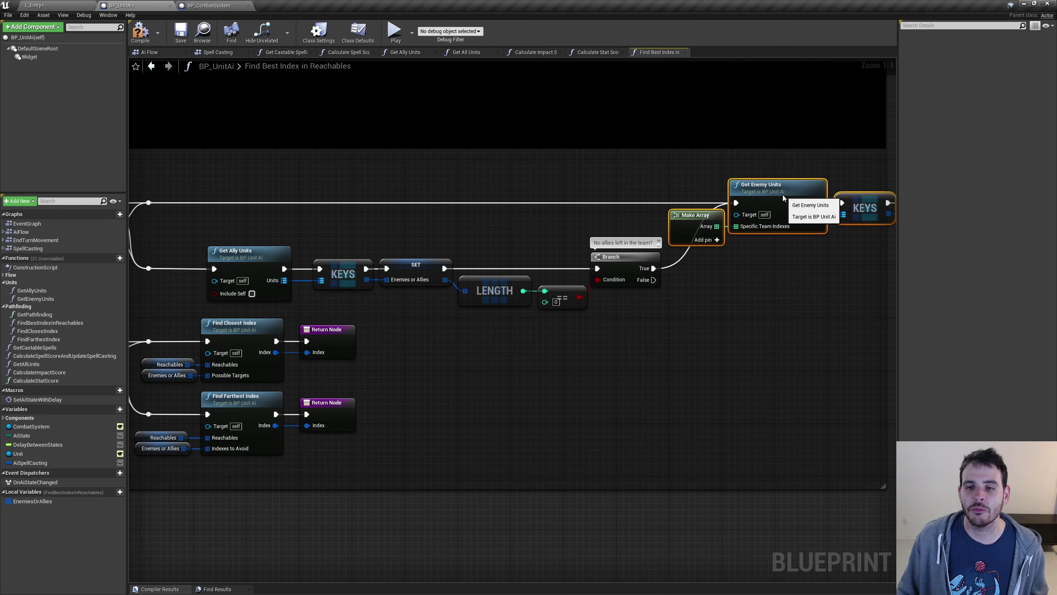
right_drag(780, 276, 651, 274)
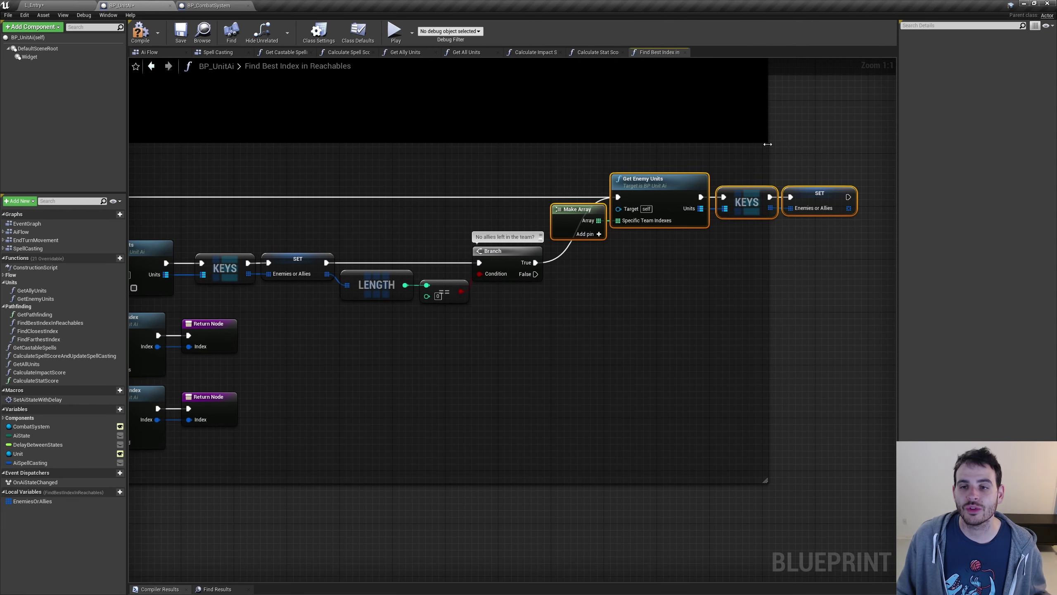
drag(765, 153, 865, 154)
click(656, 343)
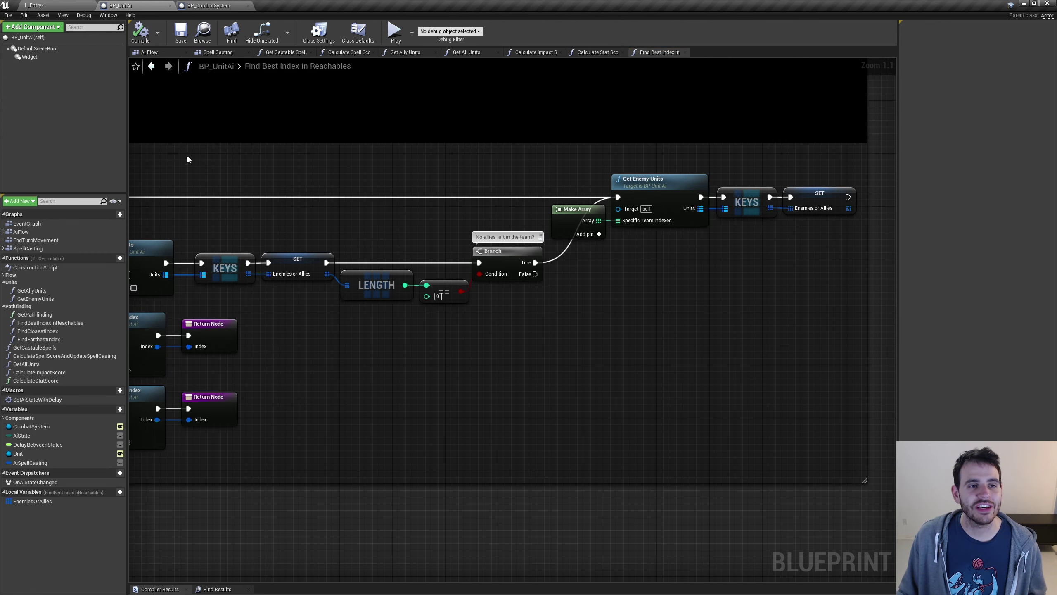
key(ctrl+s)
click(37, 4)
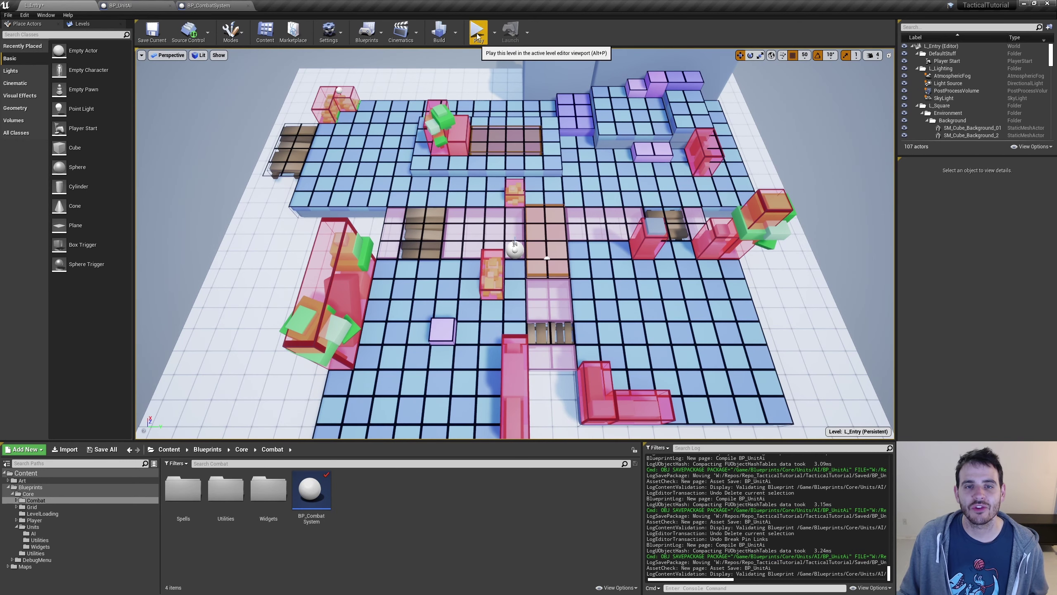
Step: Play the level and pass two turns to watch the AI units fight
click(477, 32)
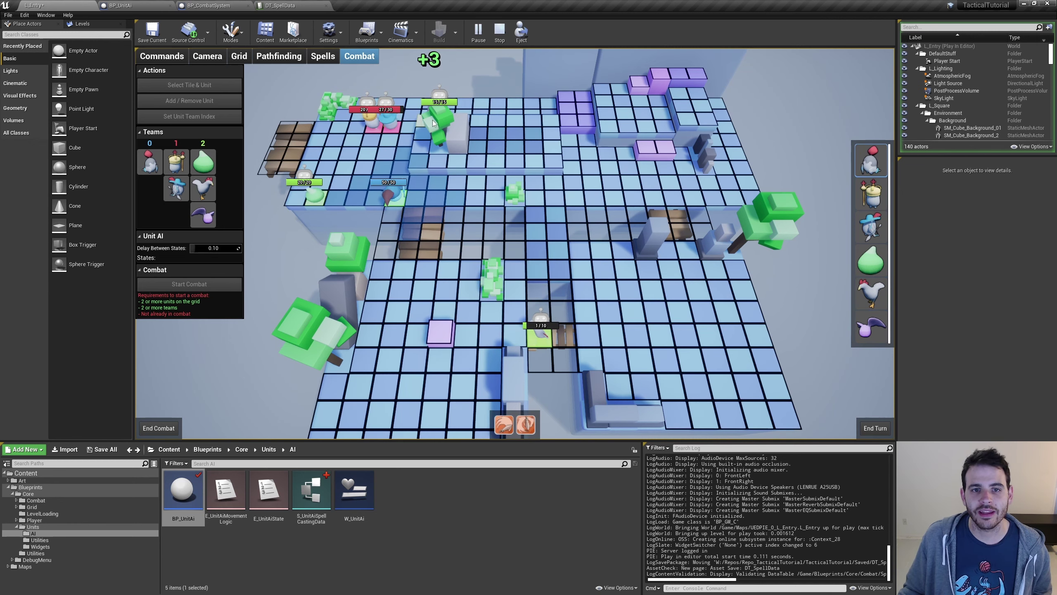
click(877, 429)
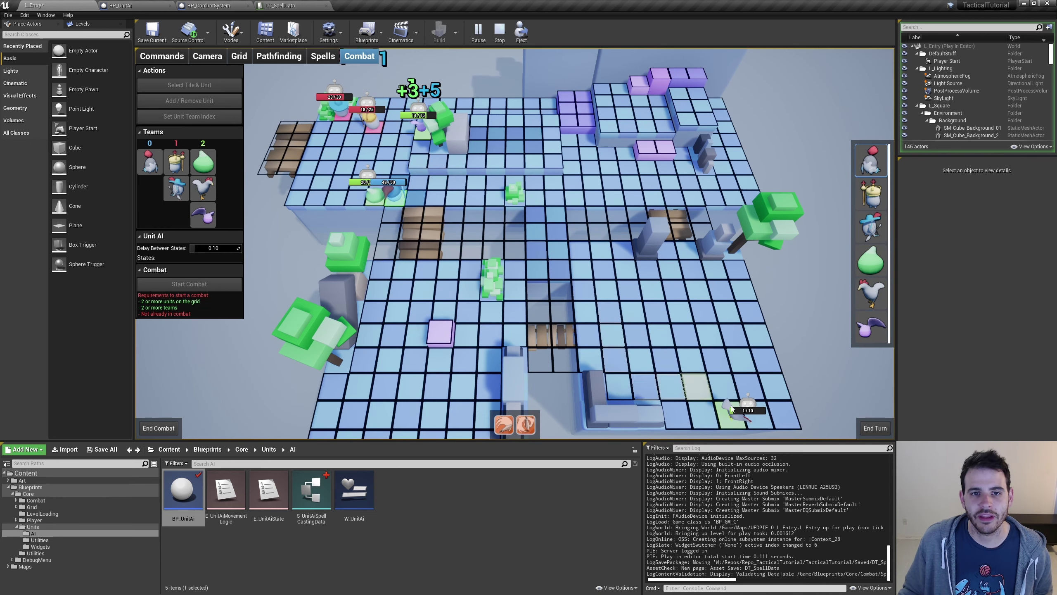
click(882, 429)
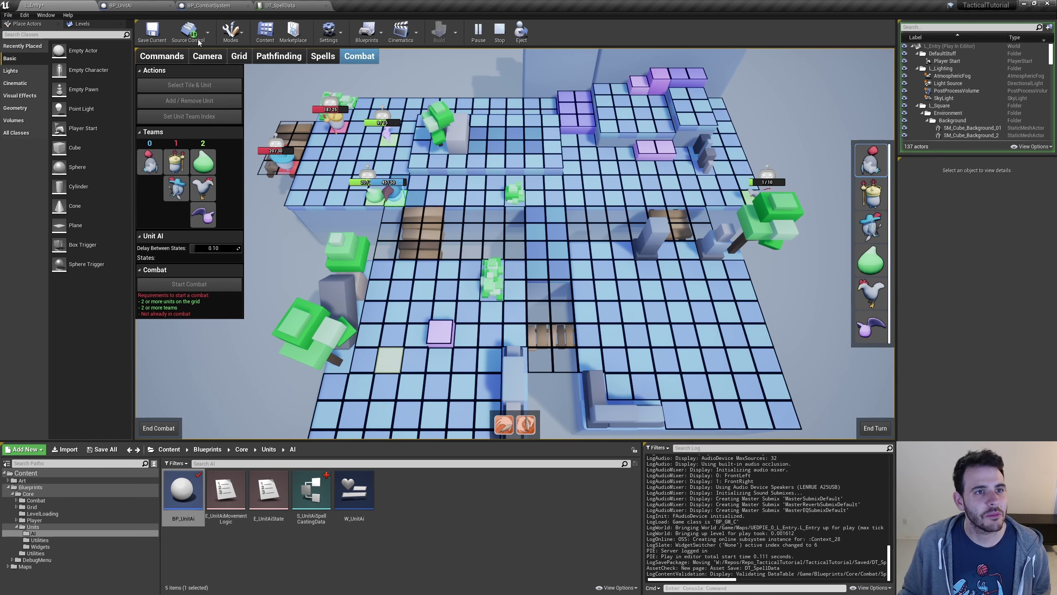
click(124, 5)
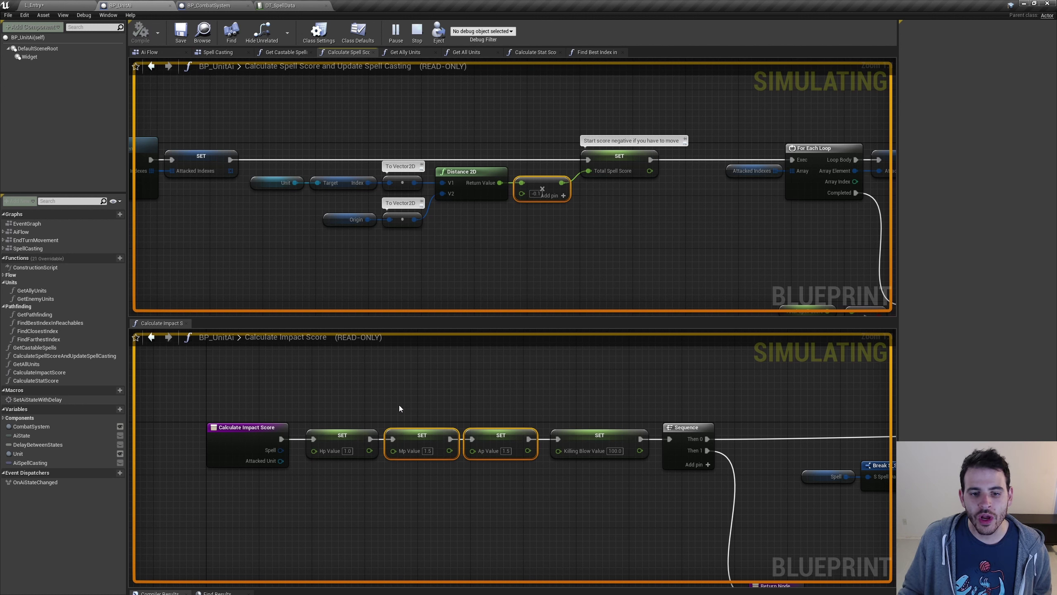
Step: Inspect the HpValue, MpValue and ApValue setter nodes and their defaults, then return to L_Entry
click(407, 388)
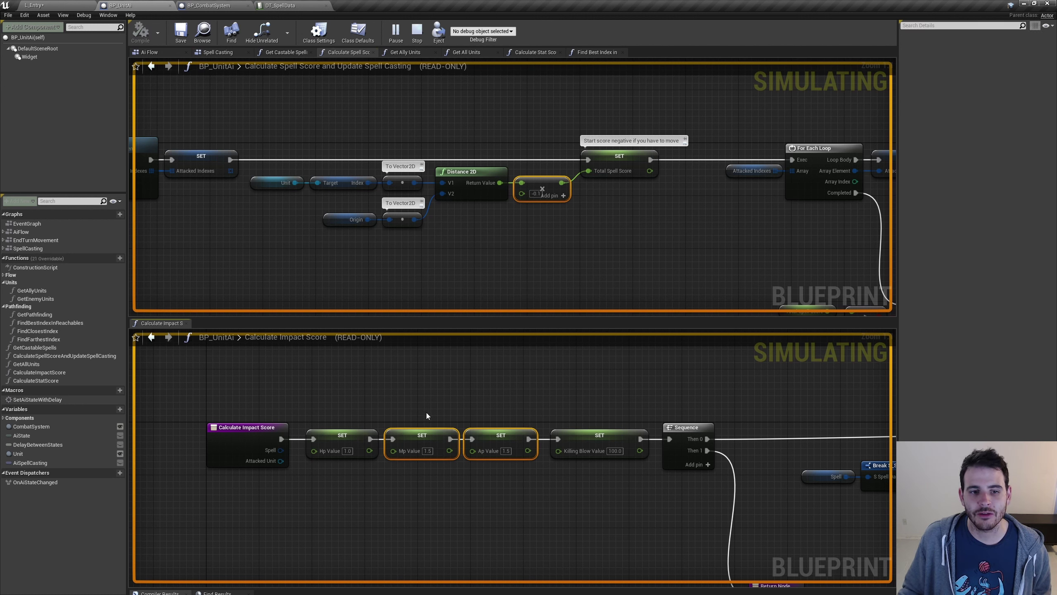
click(431, 441)
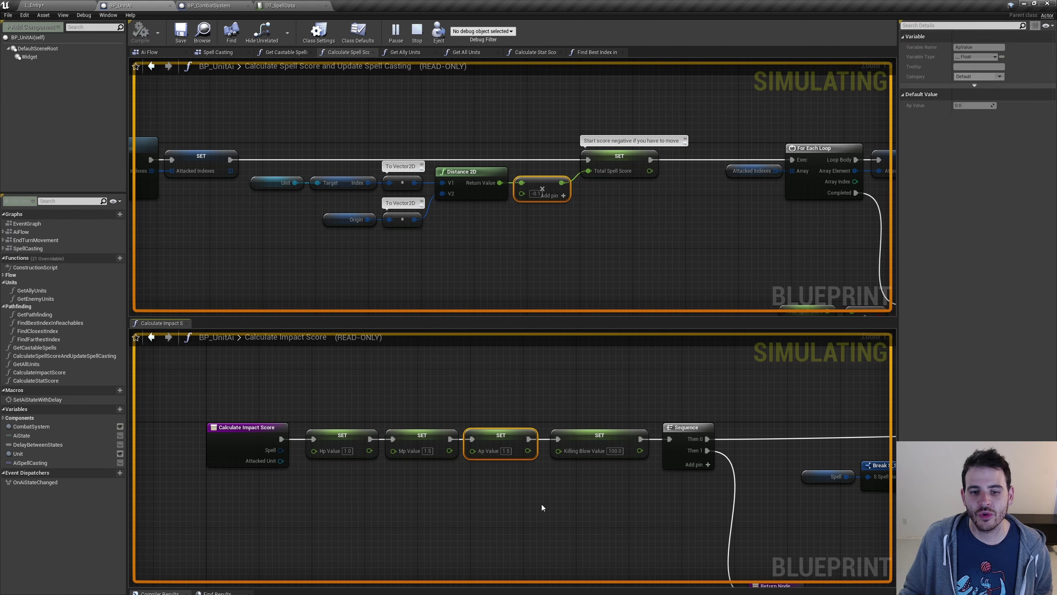
drag(496, 481, 461, 445)
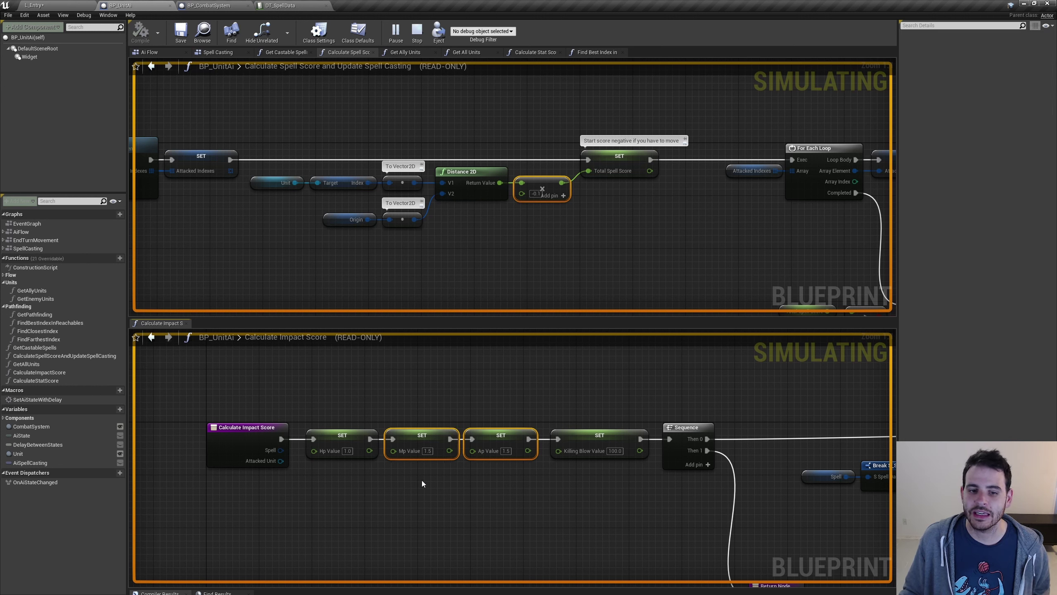
click(467, 380)
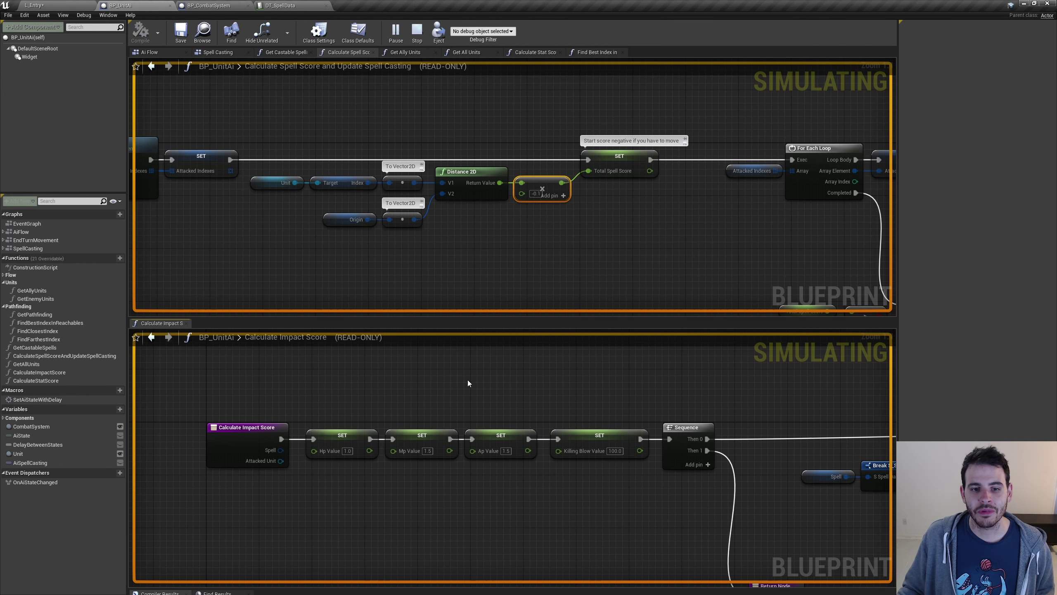
click(338, 433)
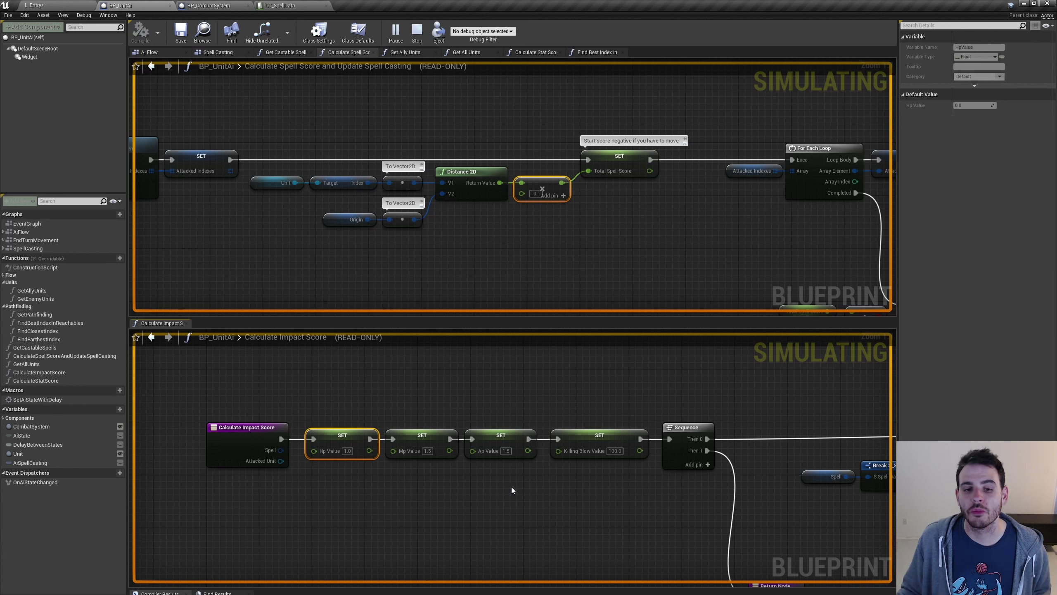
drag(511, 487, 420, 400)
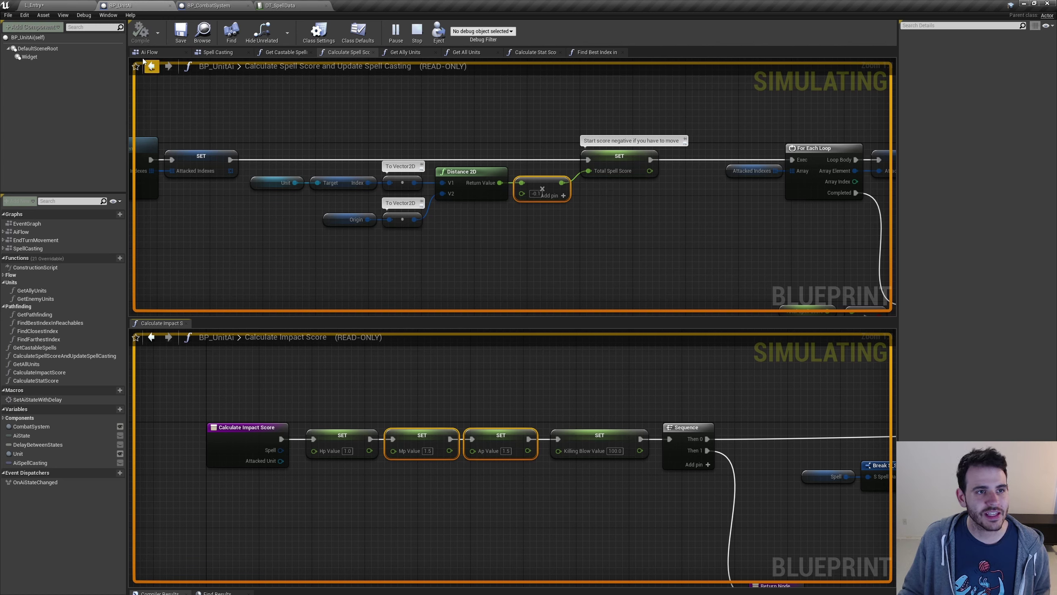
click(40, 5)
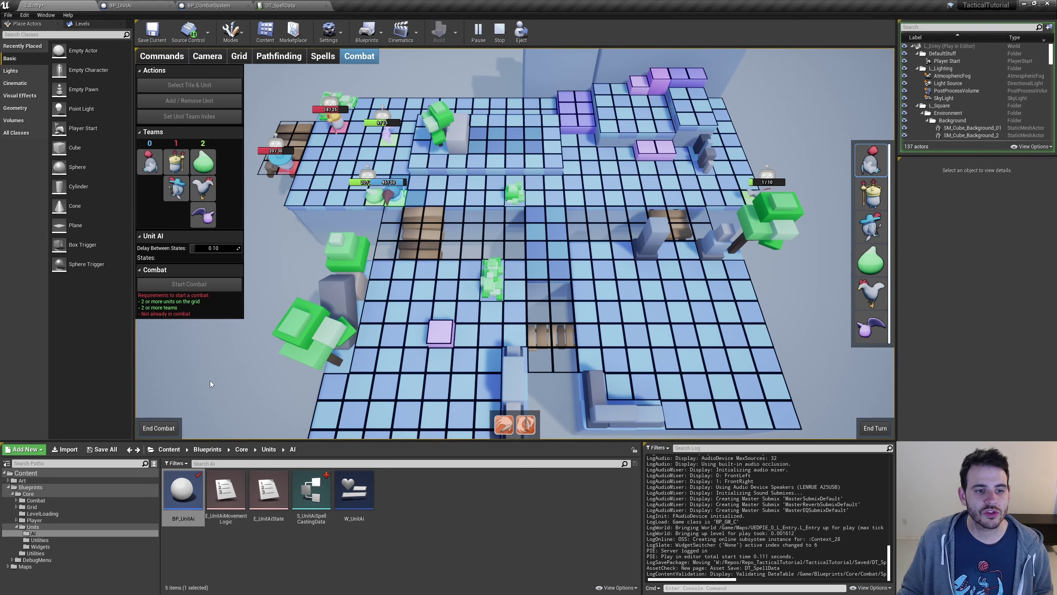
Step: End combat, preview the slime's green ability range on the grid, then end its turn
click(164, 424)
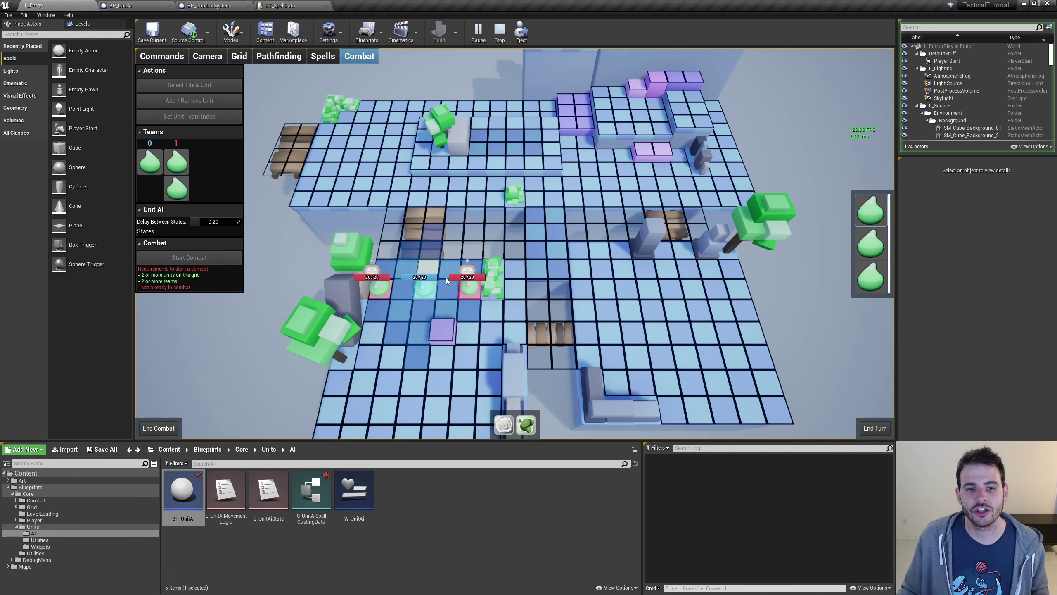
click(526, 426)
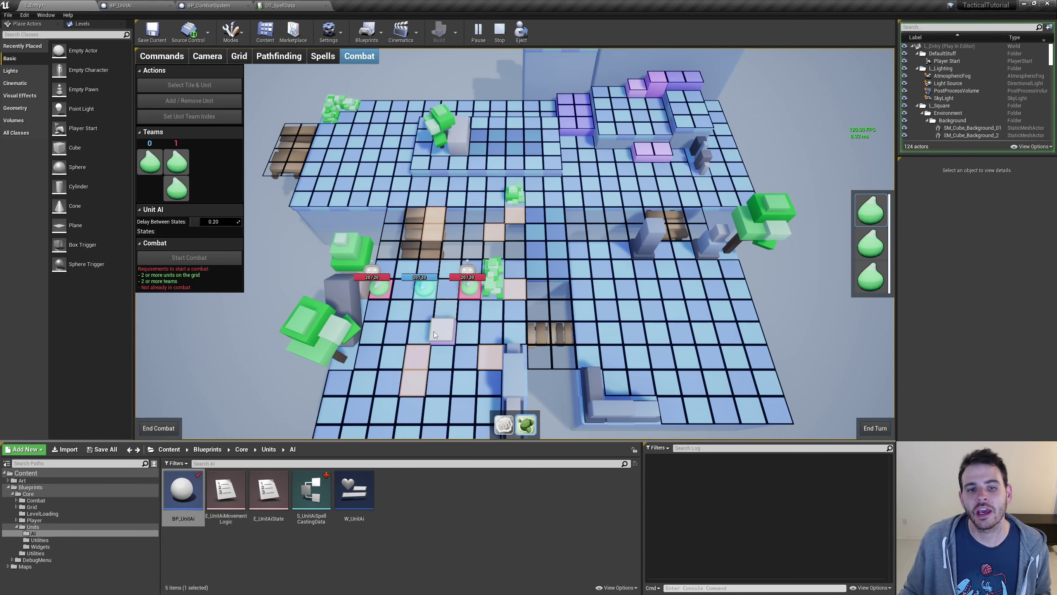
click(499, 281)
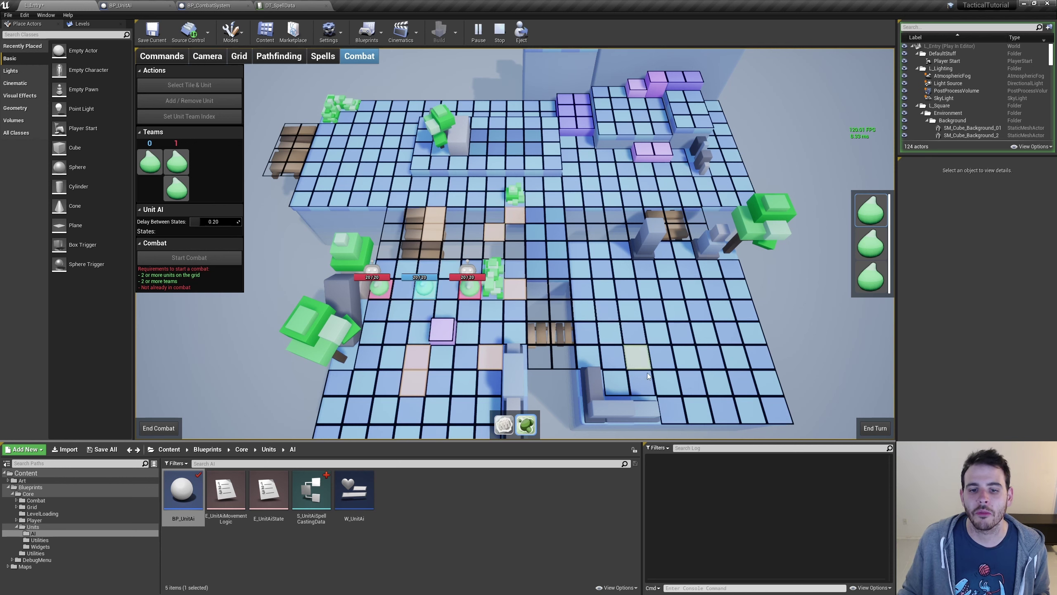
click(868, 425)
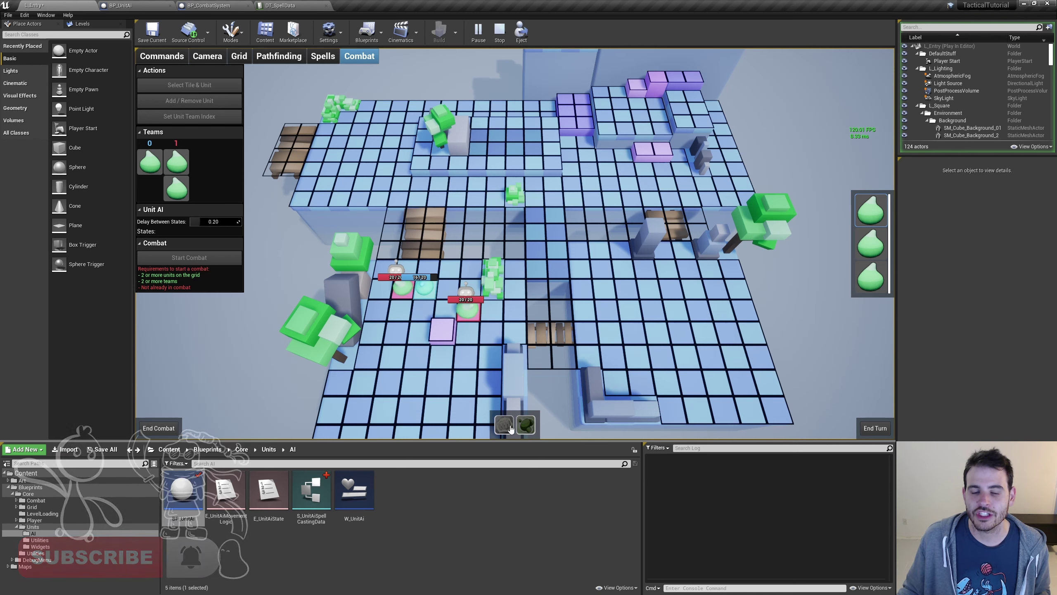
Step: Restart the combat, then bring up the DT_SpellData spell table
click(158, 429)
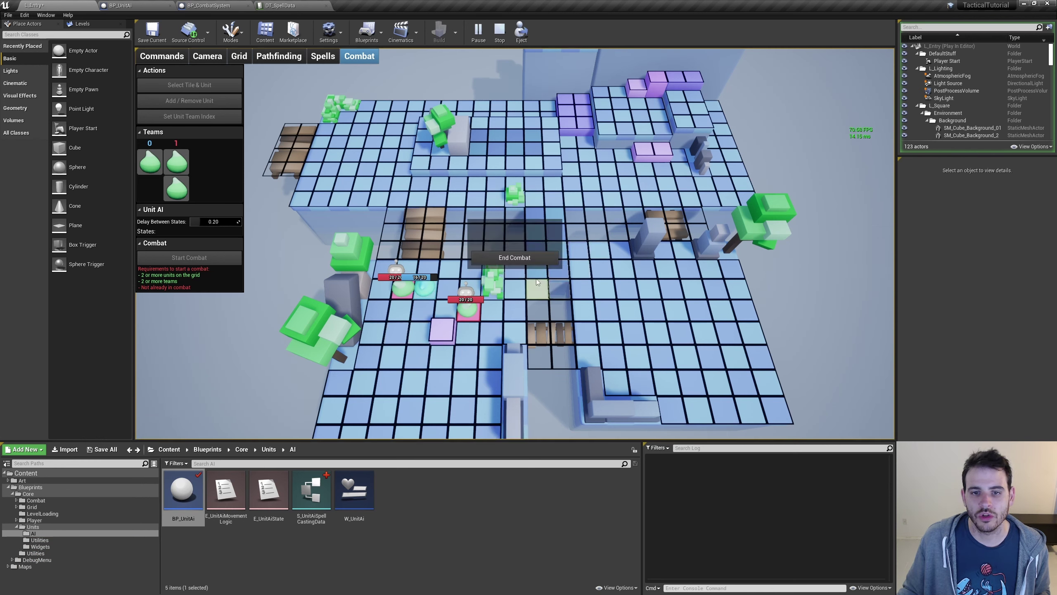
click(213, 256)
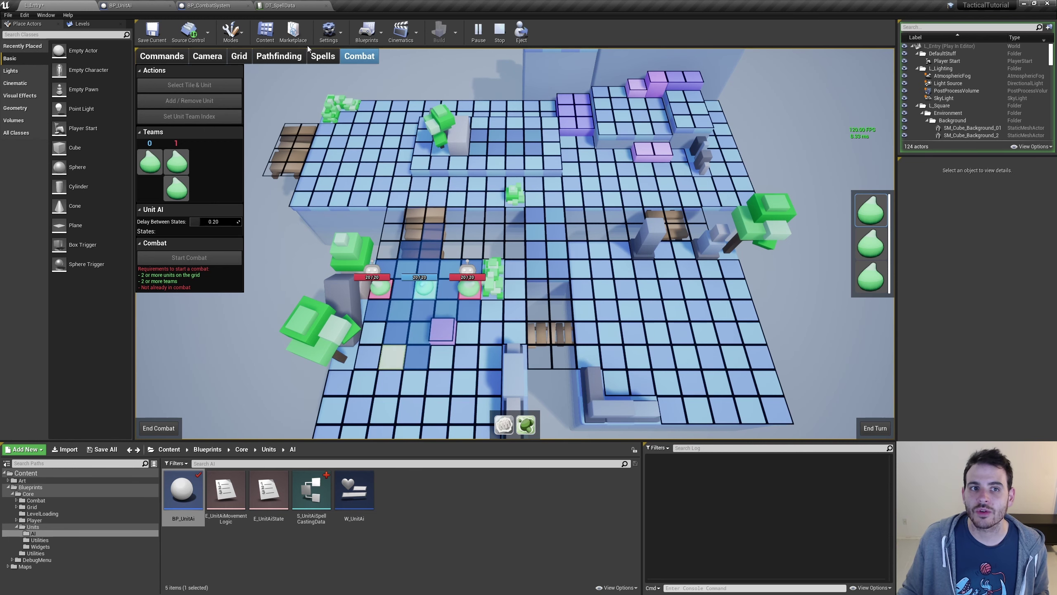
click(283, 5)
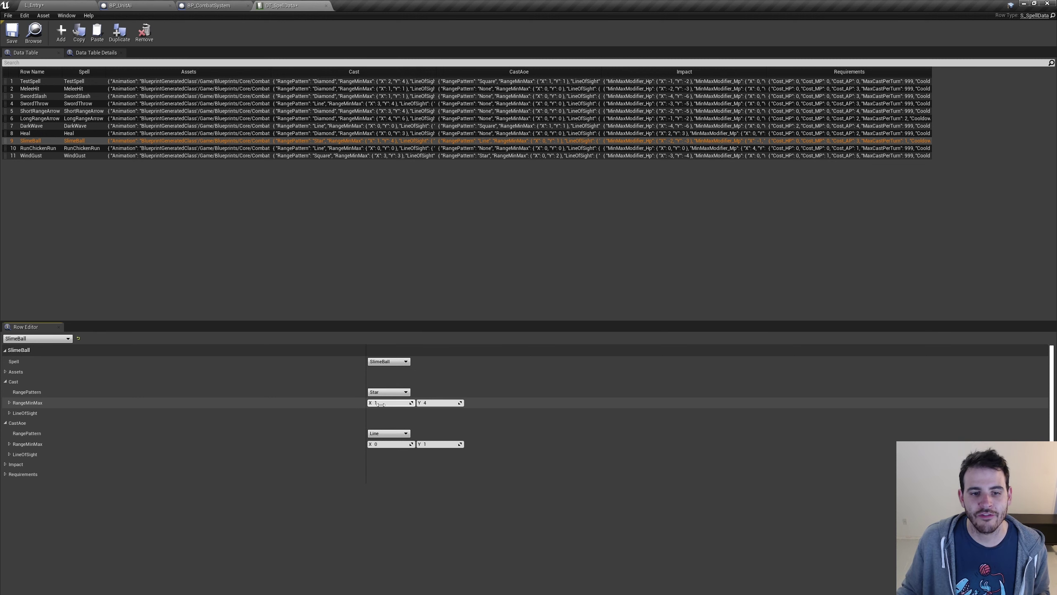
Step: Make SlimeBall cast in a Square pattern from range 0 with a Square 0–2 area
drag(399, 403, 391, 403)
click(389, 392)
click(380, 432)
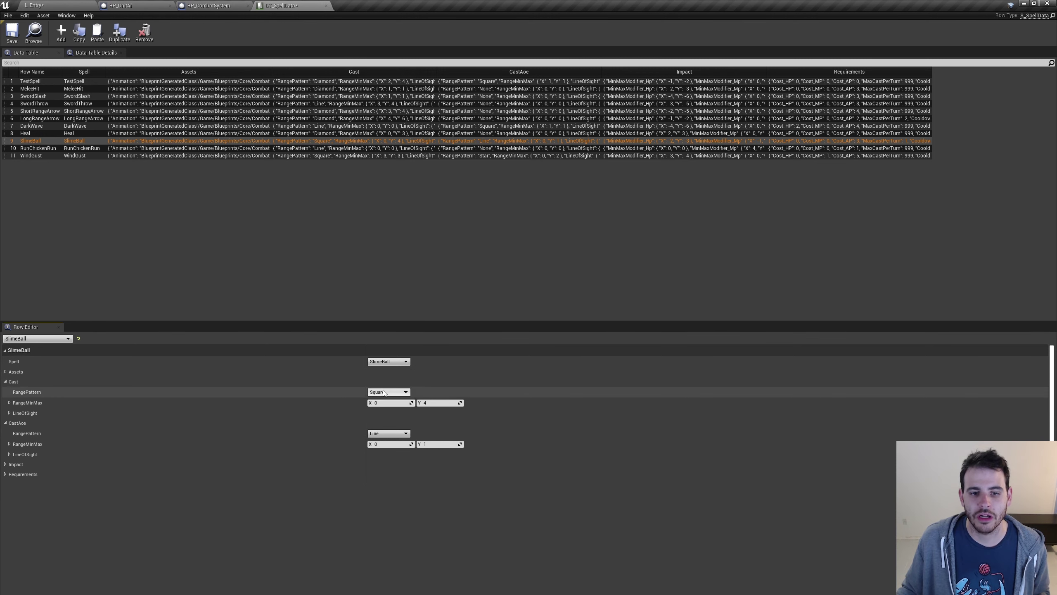
click(387, 433)
click(379, 472)
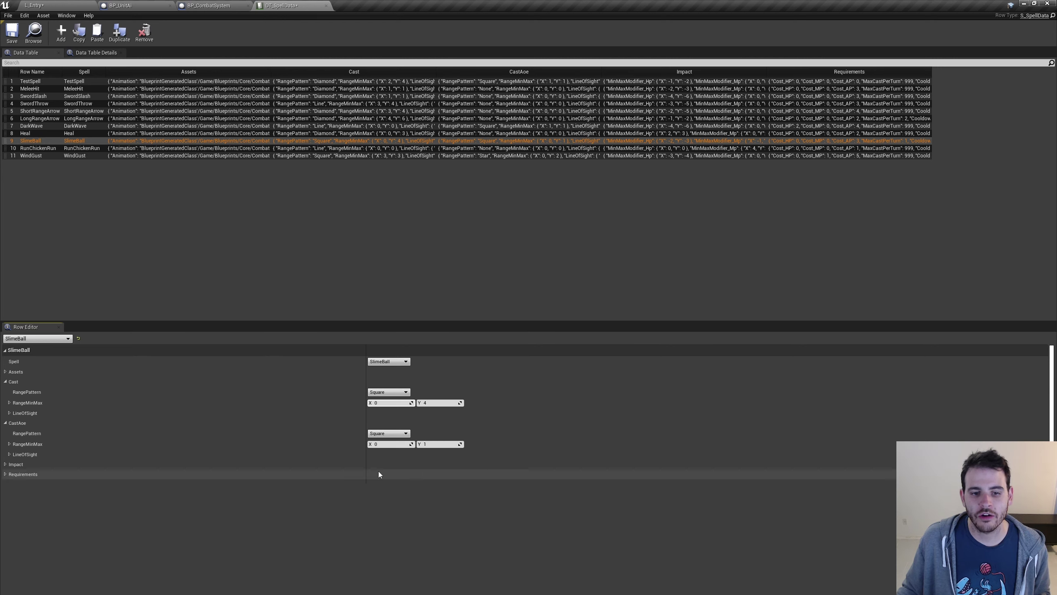
drag(436, 444, 442, 444)
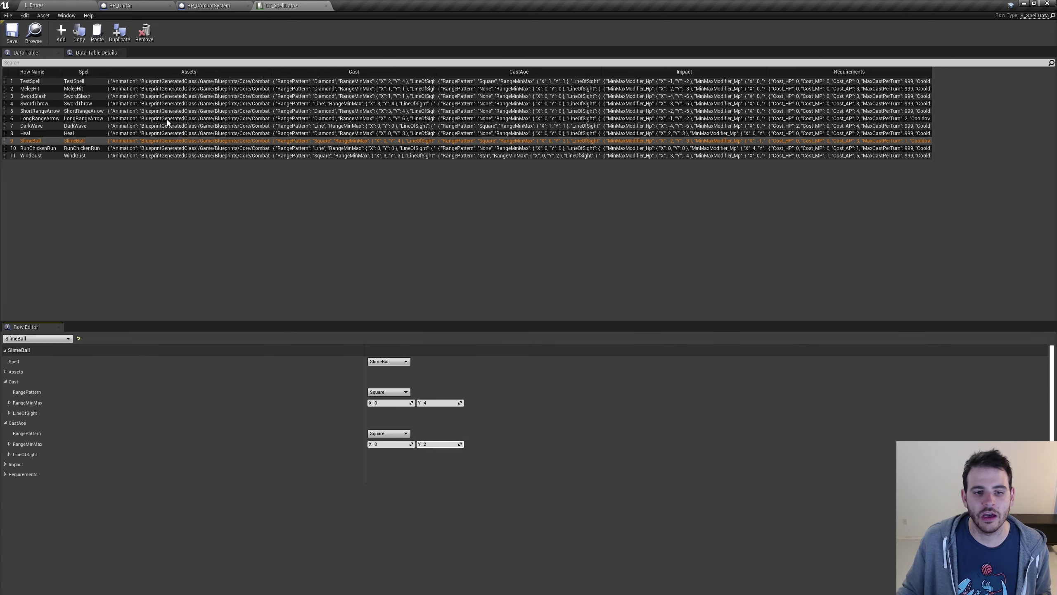
click(35, 5)
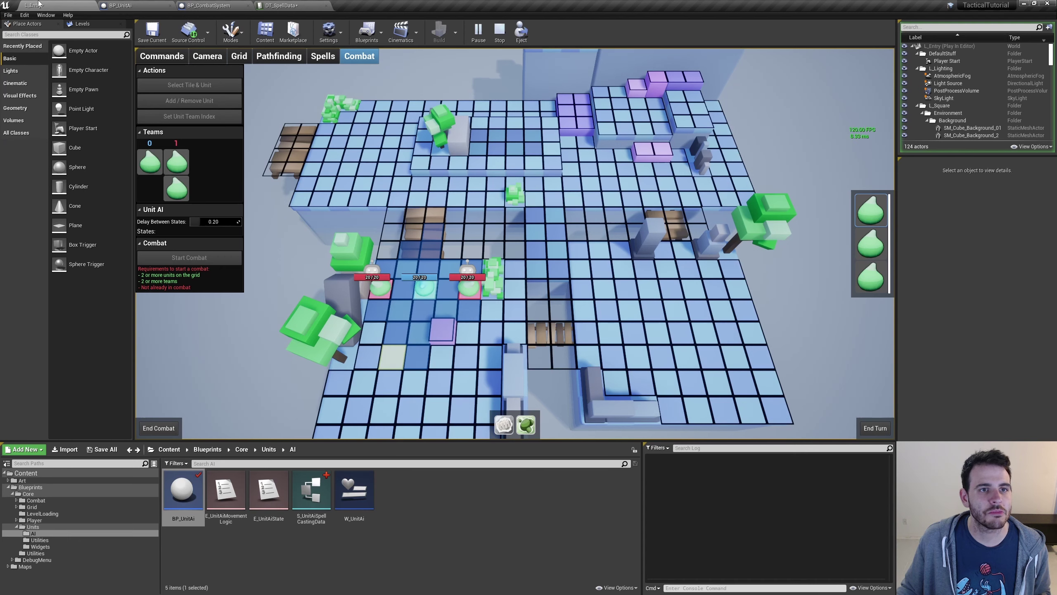
Step: Play-test SlimeBall, raise its Cast RangeMinMax Y to 6, retest, and stop the session
click(526, 425)
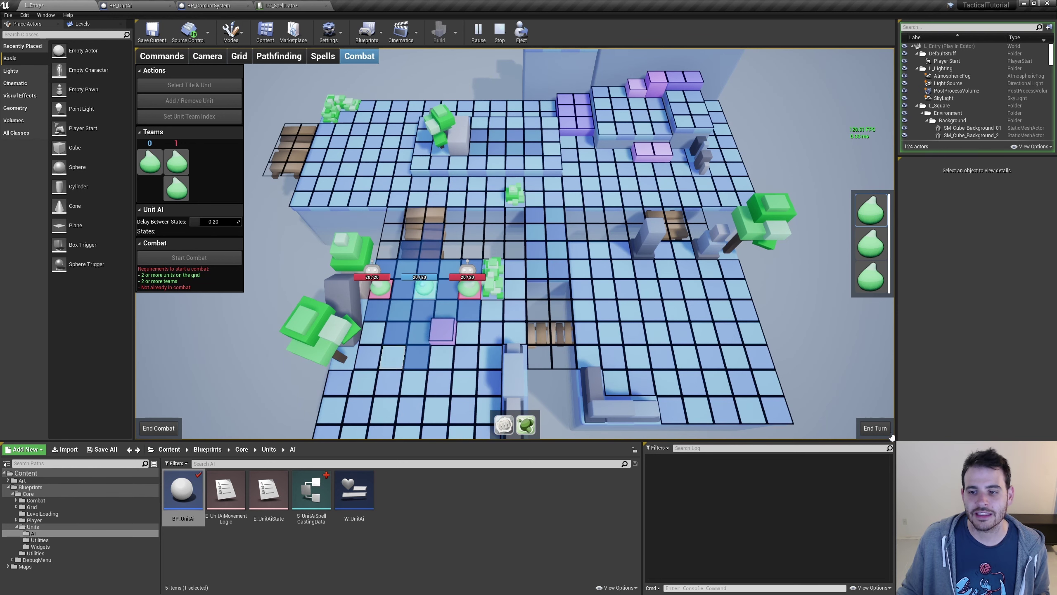
click(878, 430)
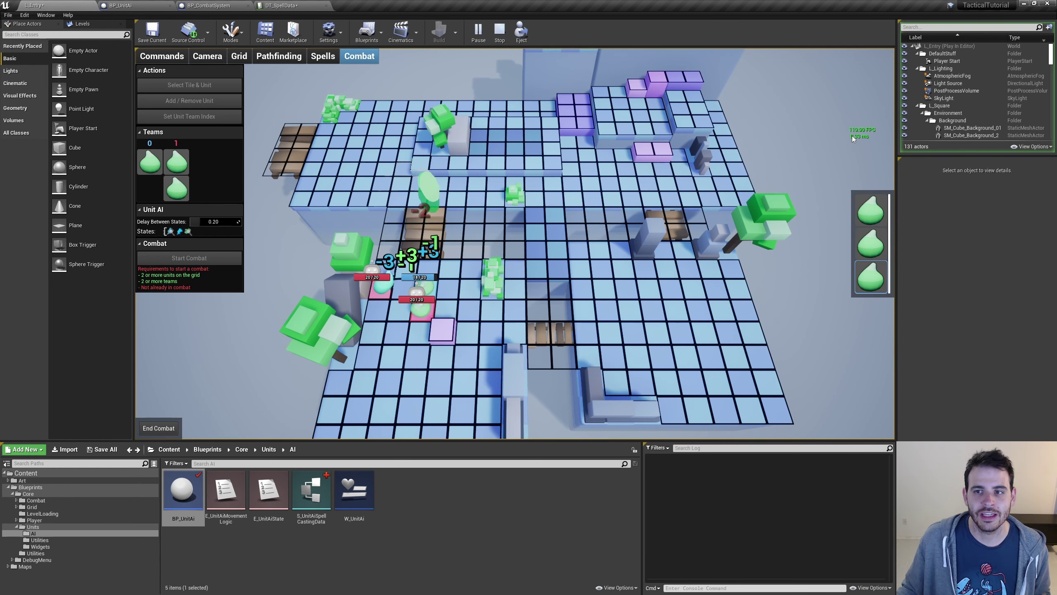
click(281, 5)
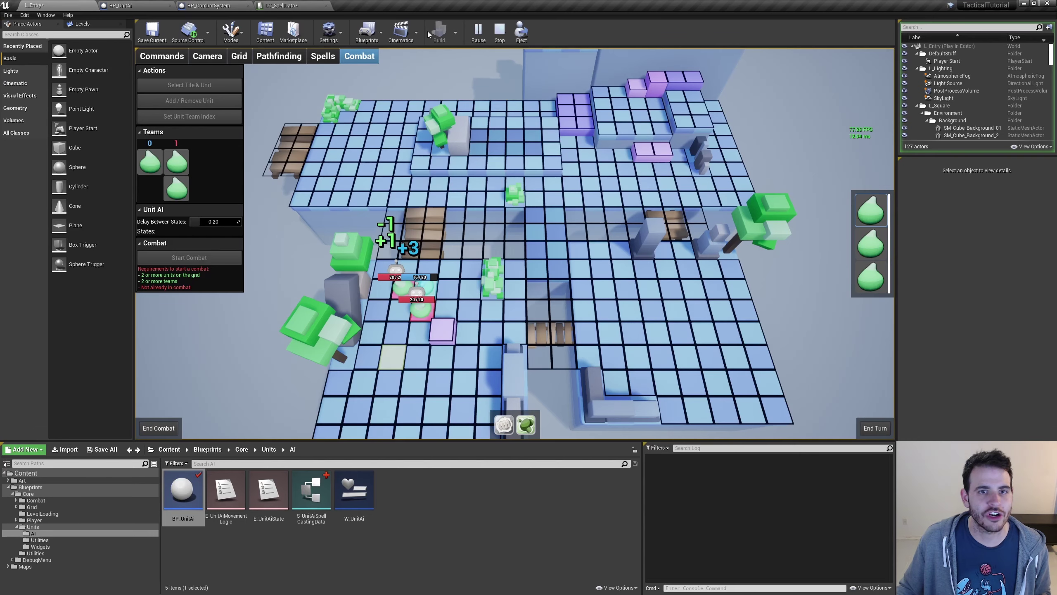
click(35, 5)
click(876, 432)
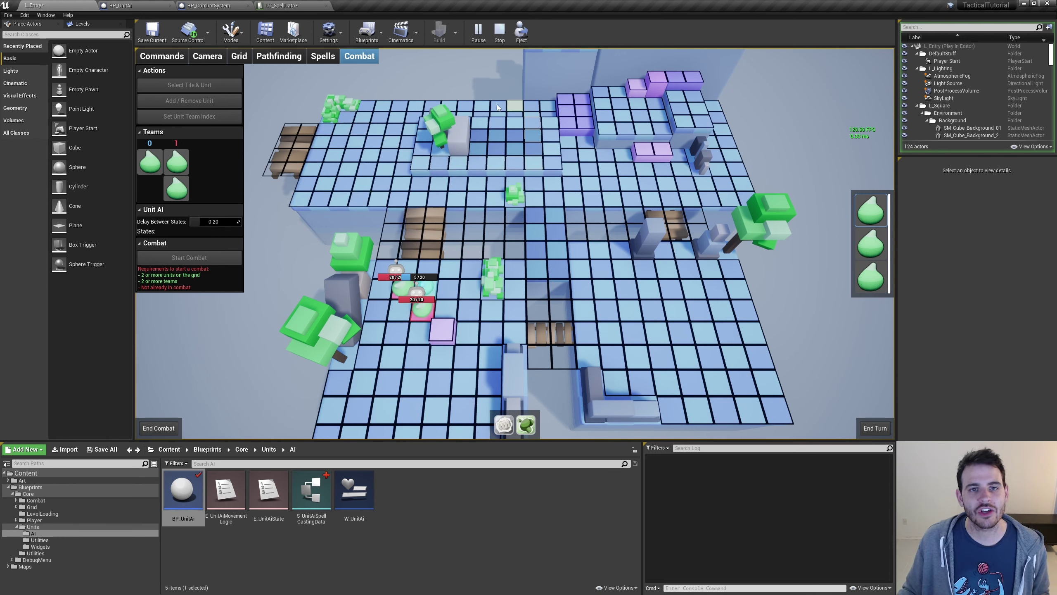
click(499, 32)
Step: Open BP_UnitAi's SpellCasting graph and bring the spell reachables loop section into view
click(207, 5)
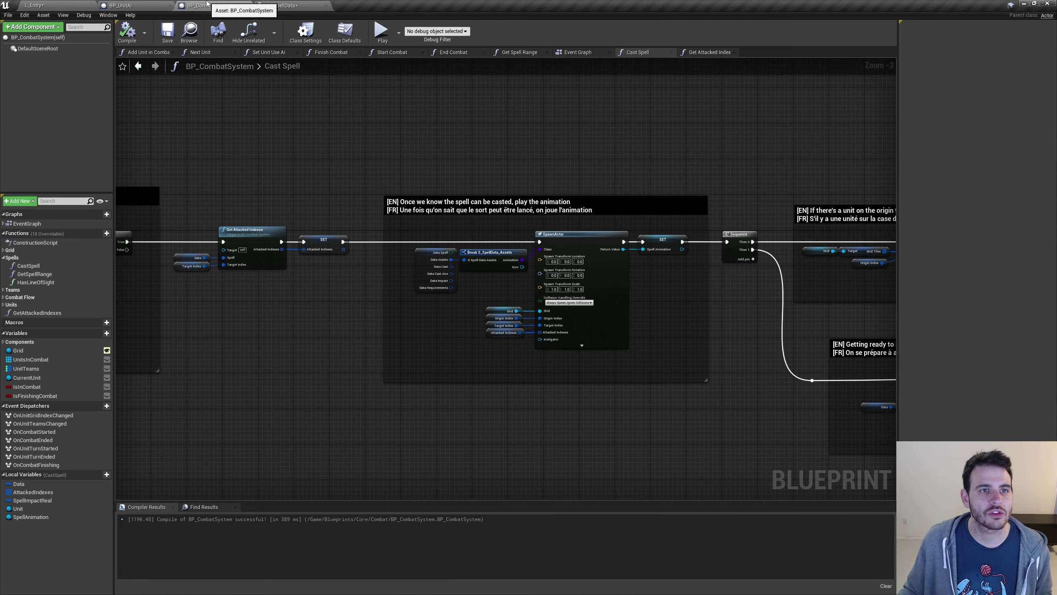
click(158, 5)
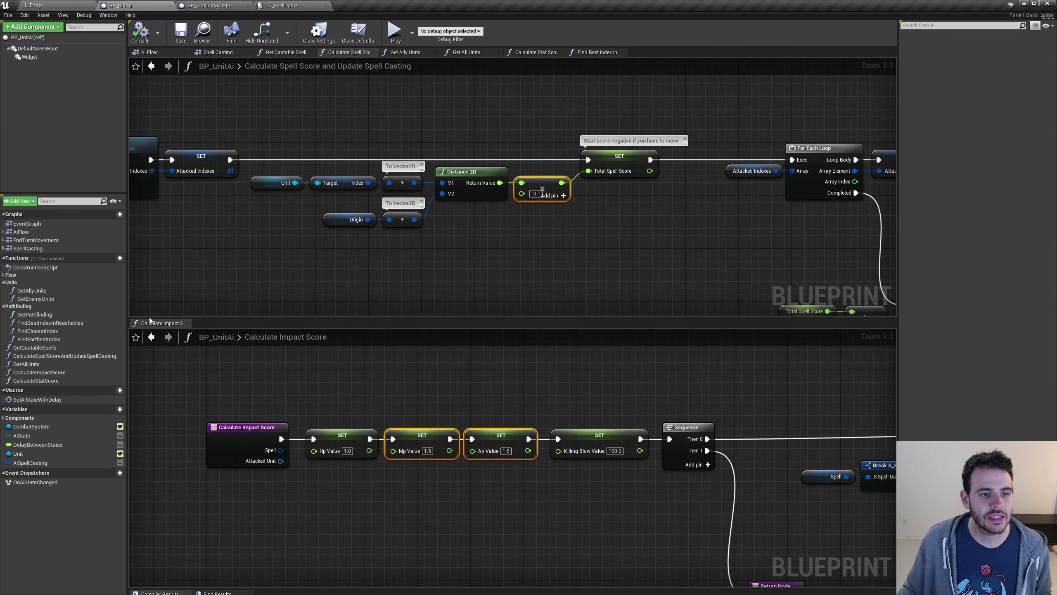
drag(151, 322, 279, 50)
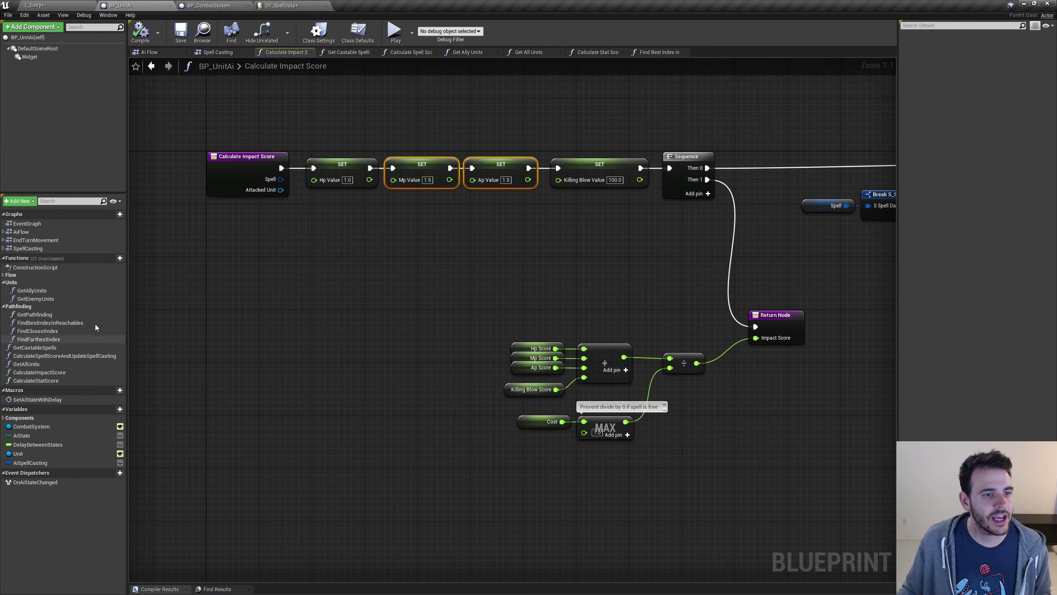
double_click(29, 249)
scroll(205, 349, down, 2)
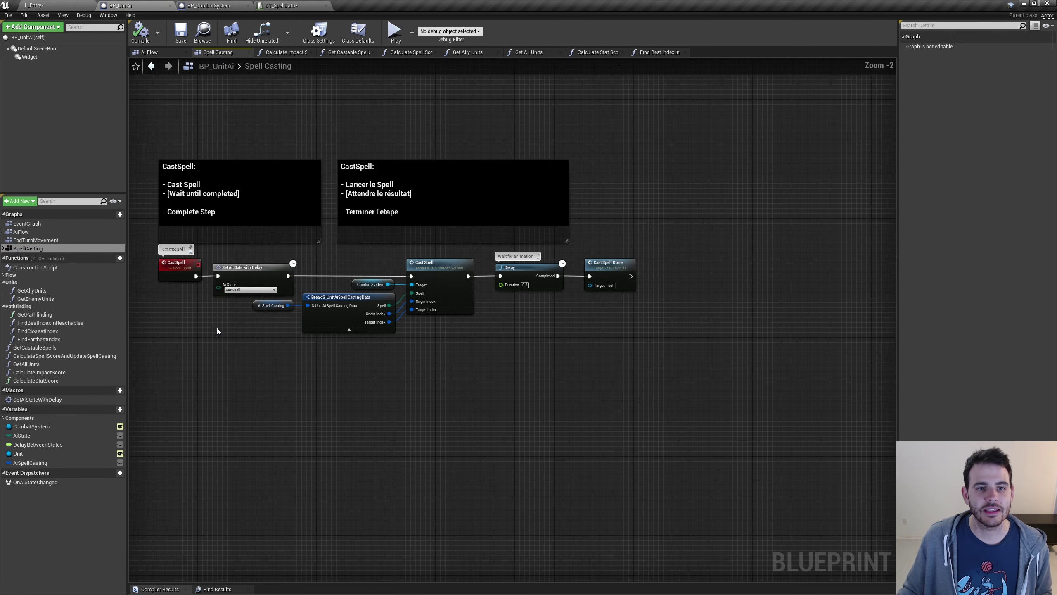
scroll(216, 327, down, 2)
right_drag(453, 297, 602, 245)
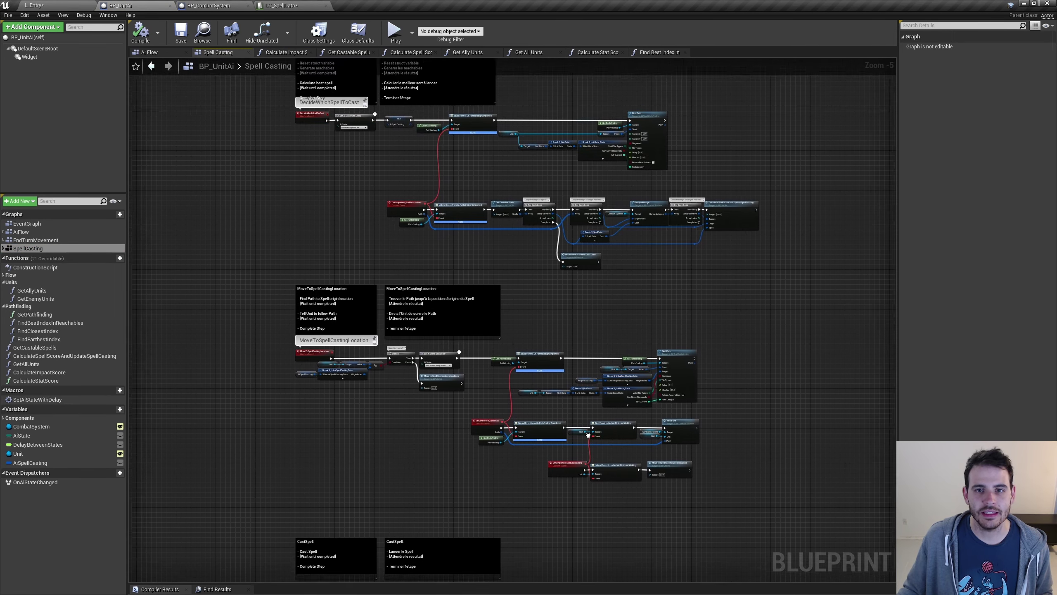
scroll(601, 244, up, 1)
scroll(602, 241, up, 2)
Step: Inspect the nested loops over spells, origin indexes and target indexes, plus the pathfinding node
click(437, 254)
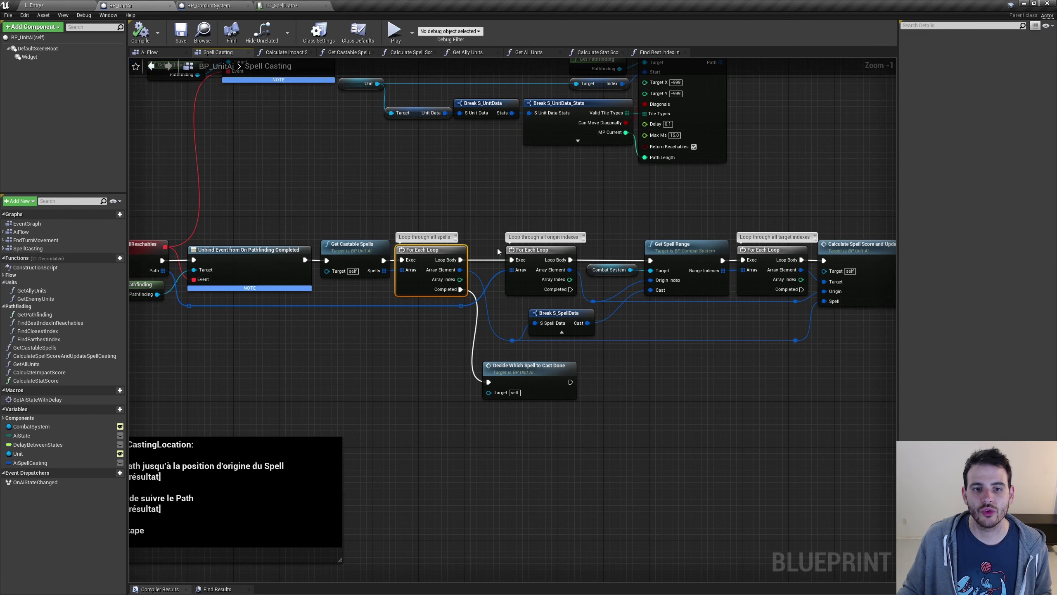
click(564, 278)
click(764, 251)
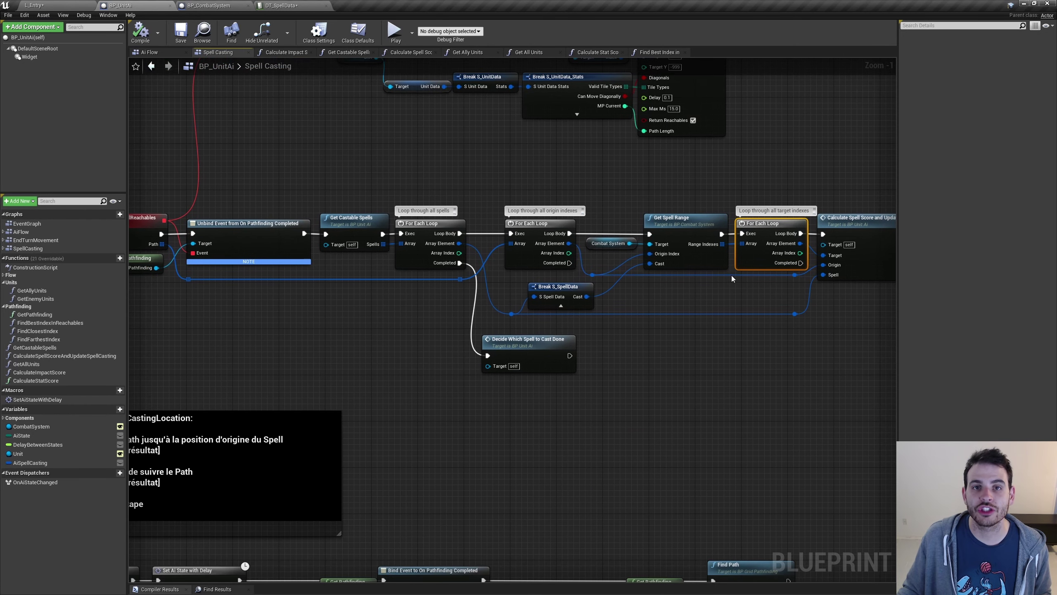
click(460, 159)
click(756, 174)
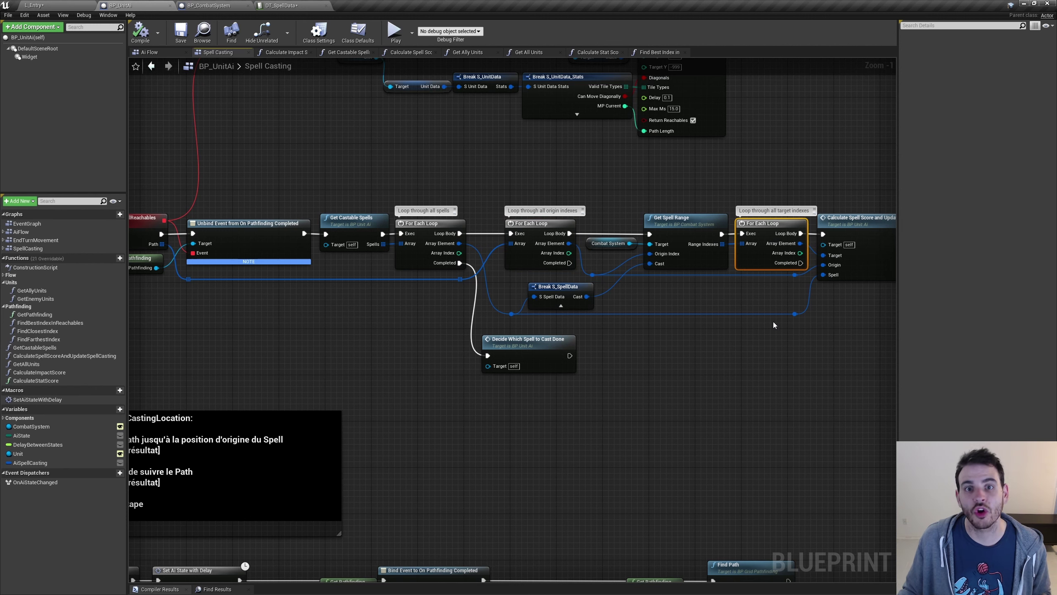
right_drag(771, 338, 661, 344)
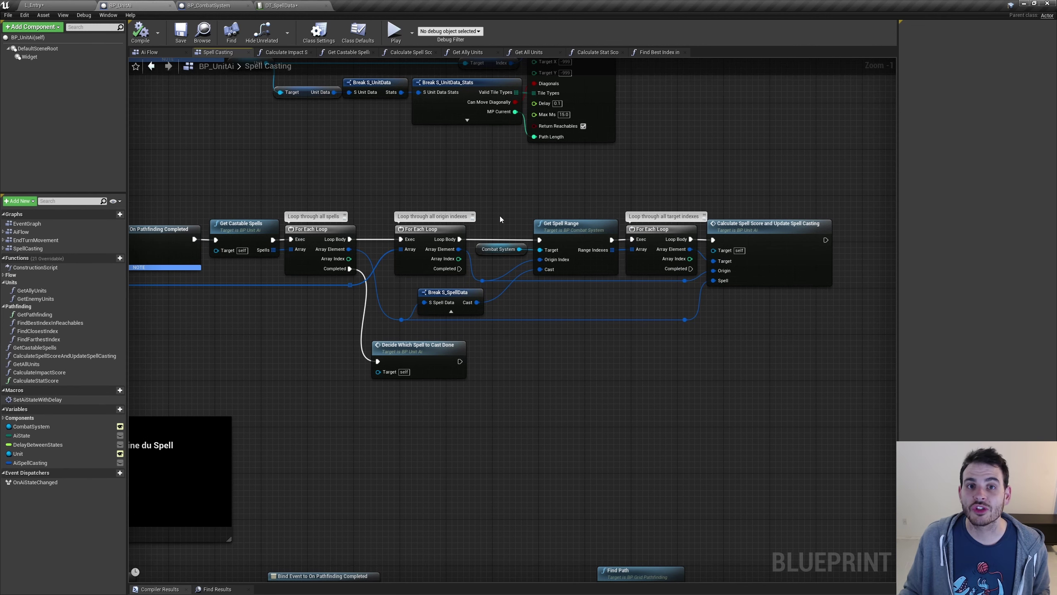
drag(674, 166, 667, 235)
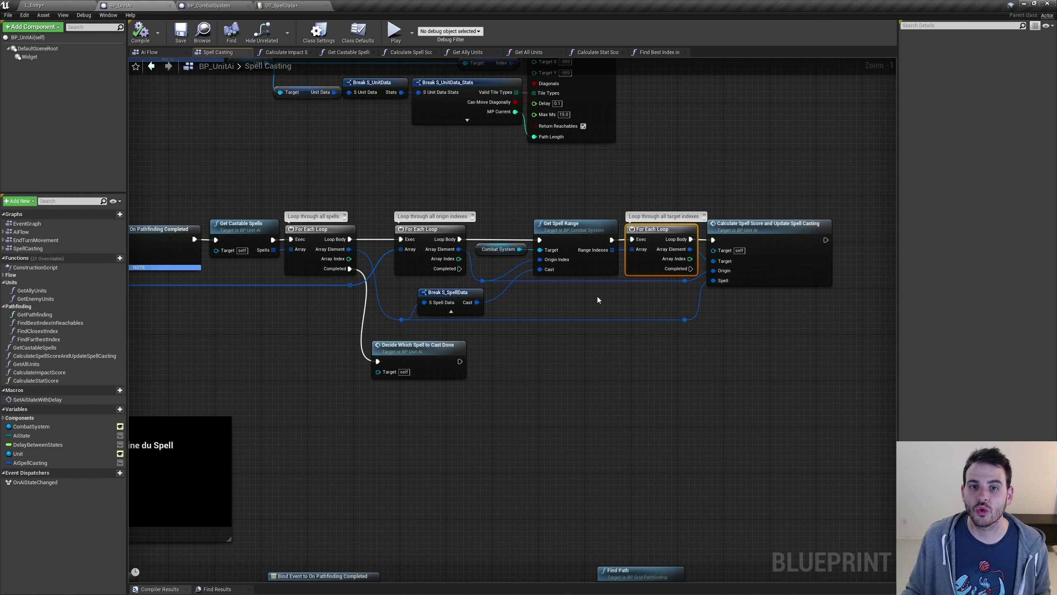
click(565, 131)
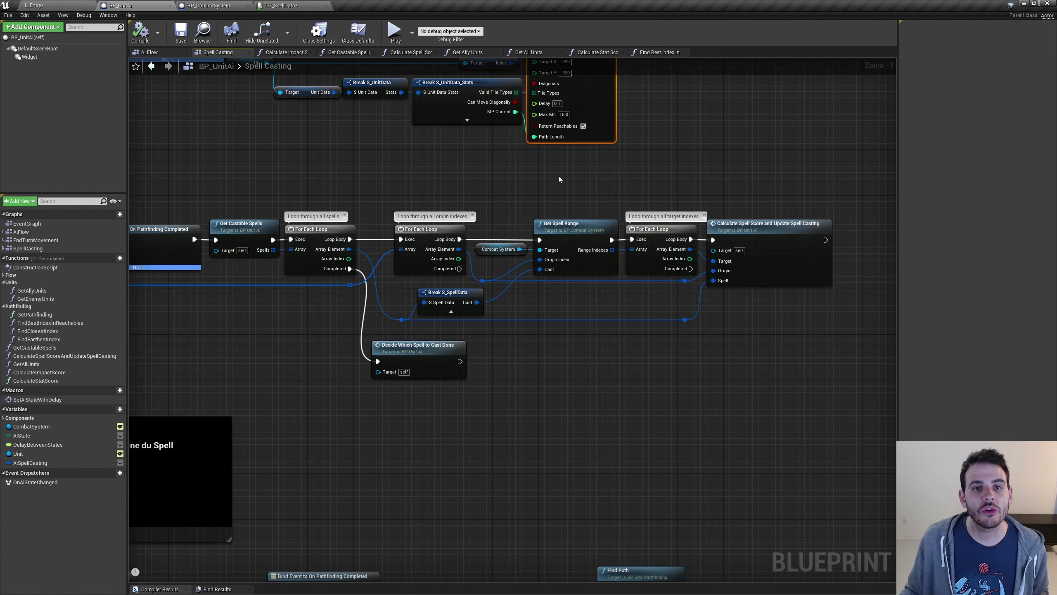
right_drag(459, 195, 497, 228)
drag(878, 416, 354, 235)
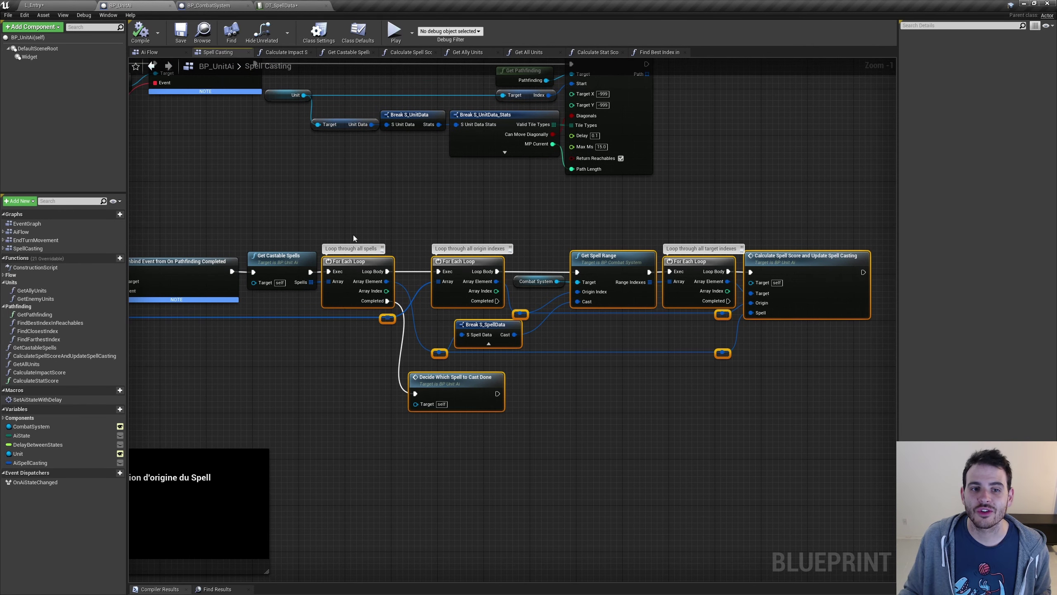
click(397, 252)
Step: Open the For Each Loop macro behind the origin-indexes loop
scroll(396, 217, up, 1)
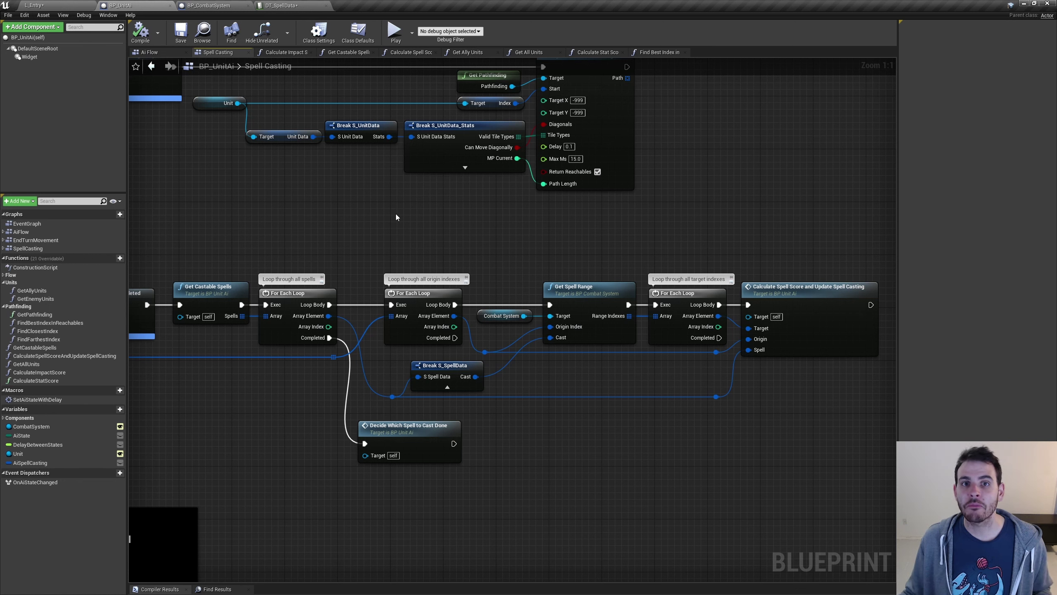
drag(395, 242, 368, 290)
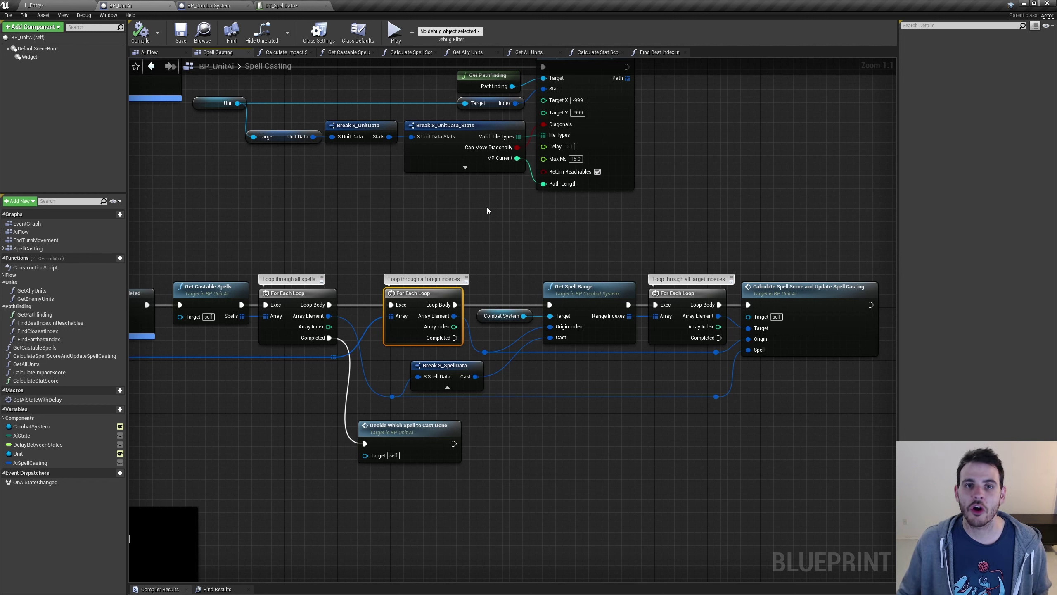
click(510, 237)
click(414, 300)
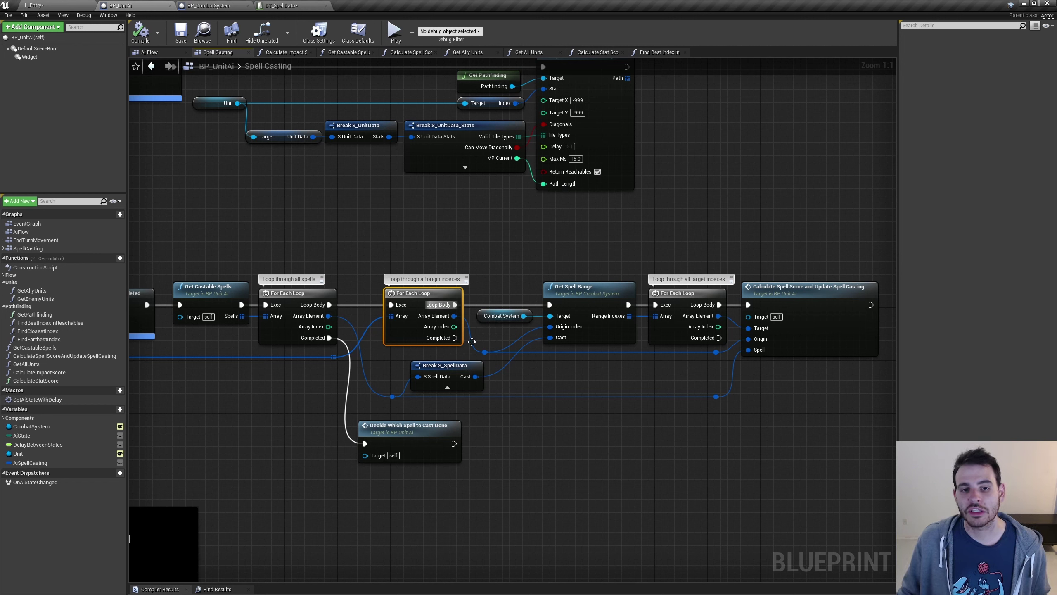
double_click(418, 304)
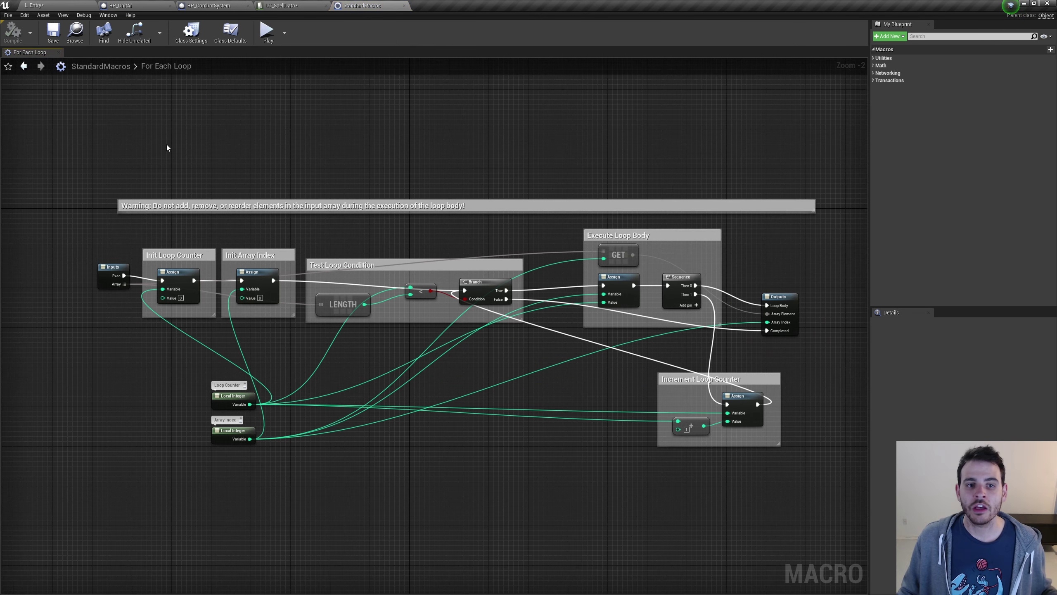
Step: Review the macro's counter, index and condition sections, then browse to StandardMacros in the Content Browser
drag(167, 144, 770, 448)
drag(804, 498, 176, 236)
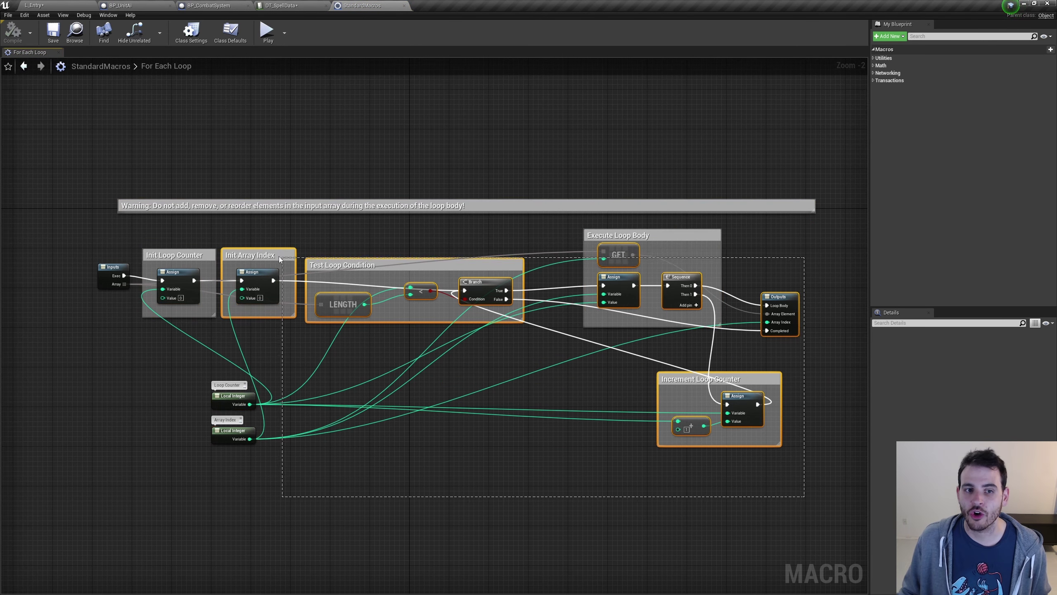
drag(168, 354, 474, 292)
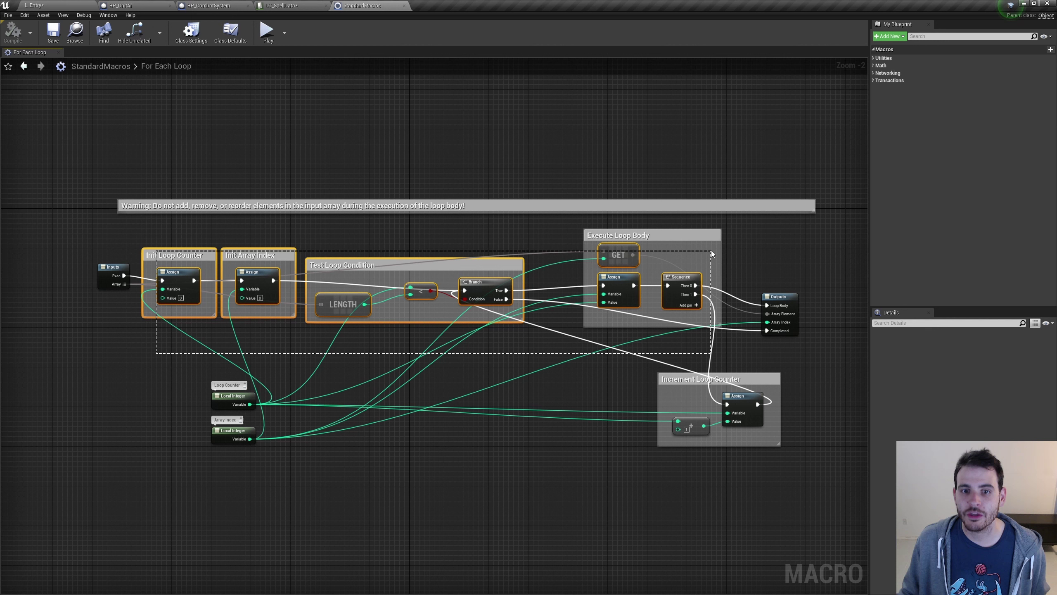
click(468, 358)
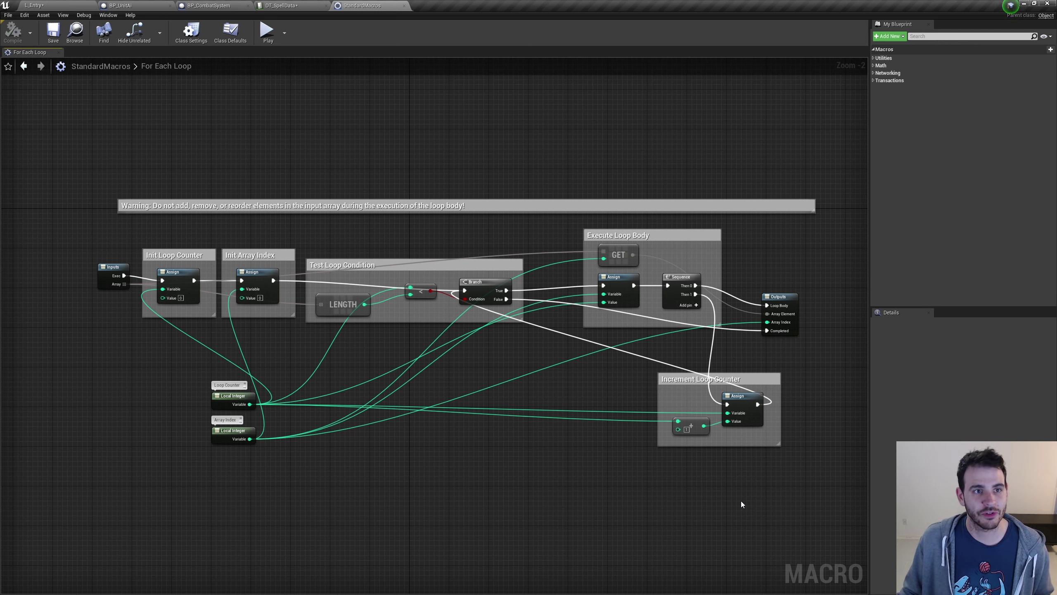
drag(762, 514, 147, 171)
click(185, 140)
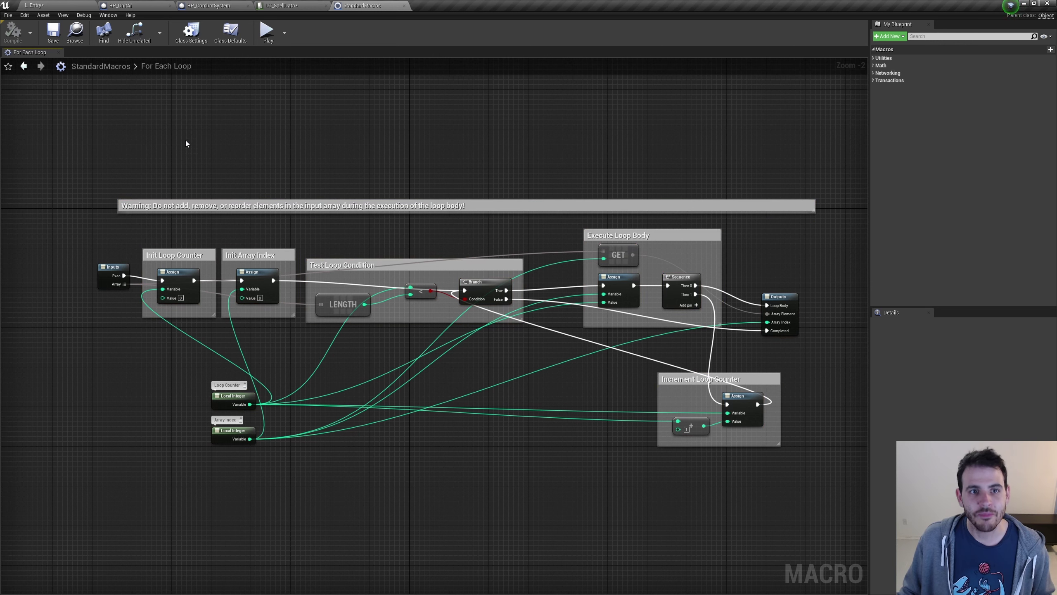
click(75, 31)
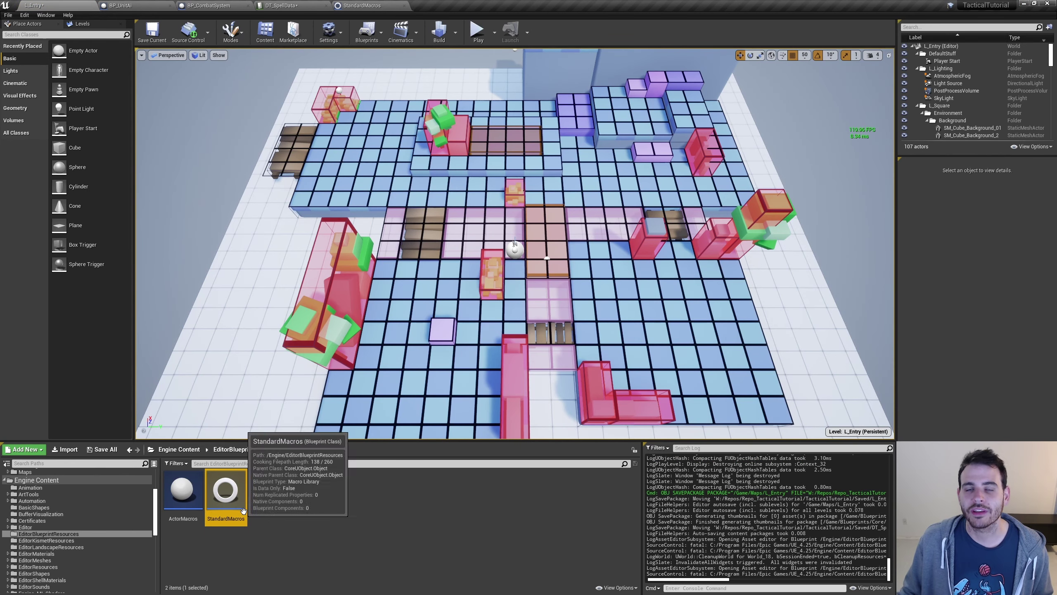
Step: Copy StandardMacros into the Blueprints/Core/Utilities folder
mouse_move(234, 495)
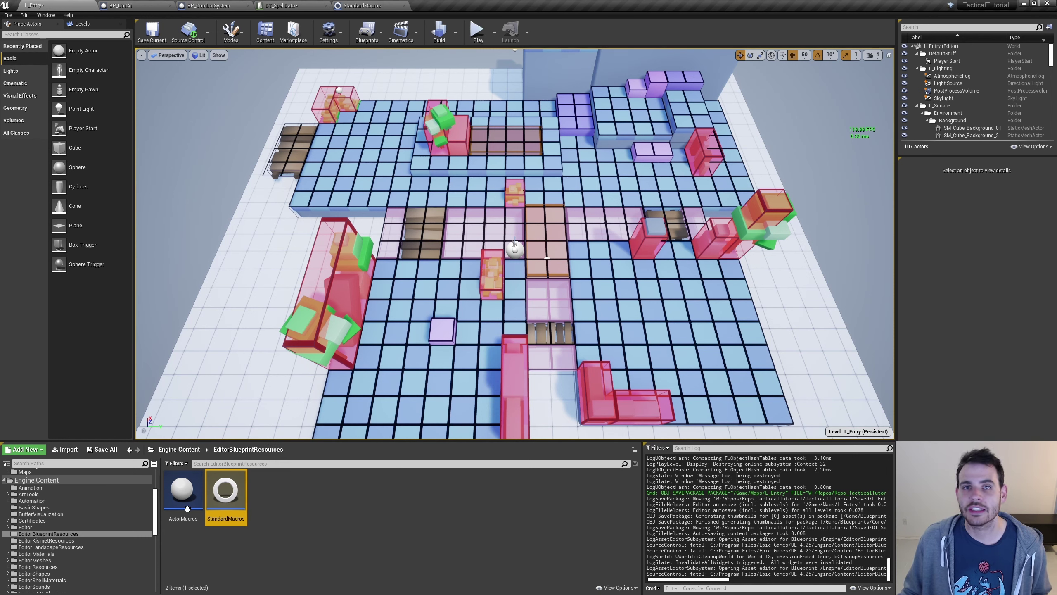
scroll(95, 537, up, 5)
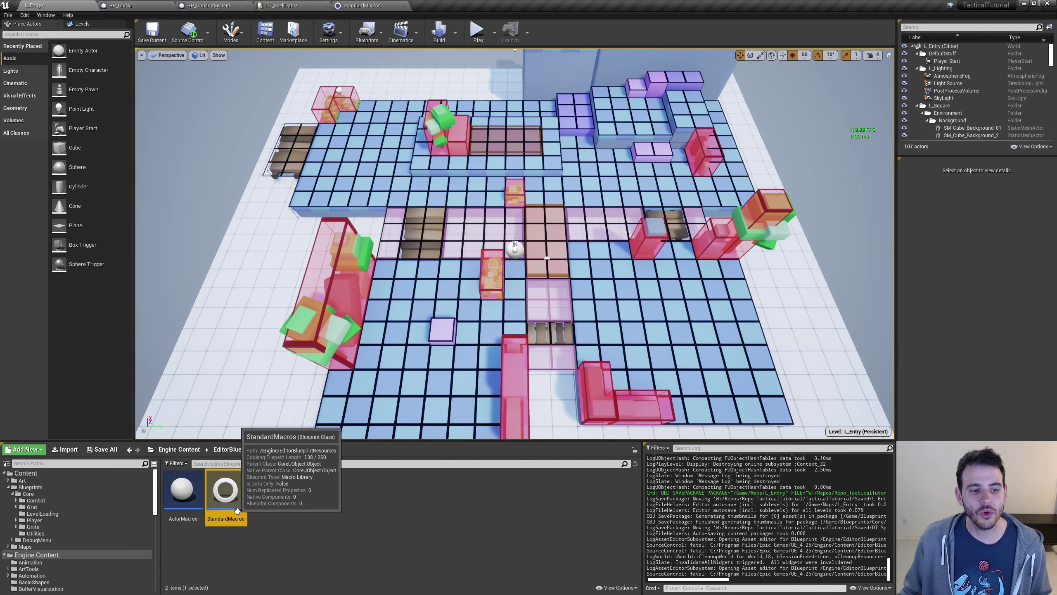
drag(238, 504, 44, 533)
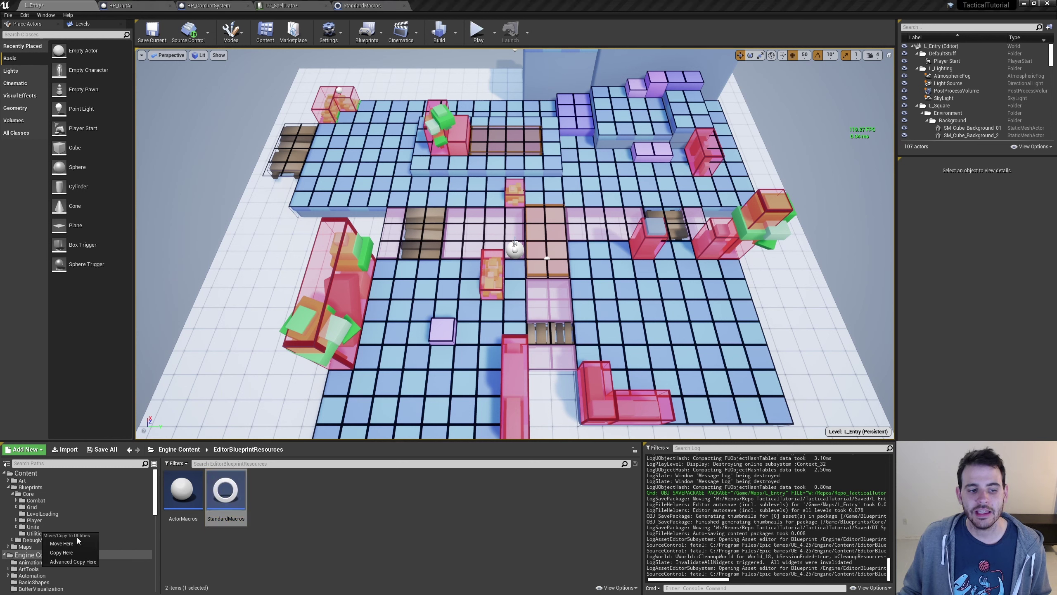
click(62, 553)
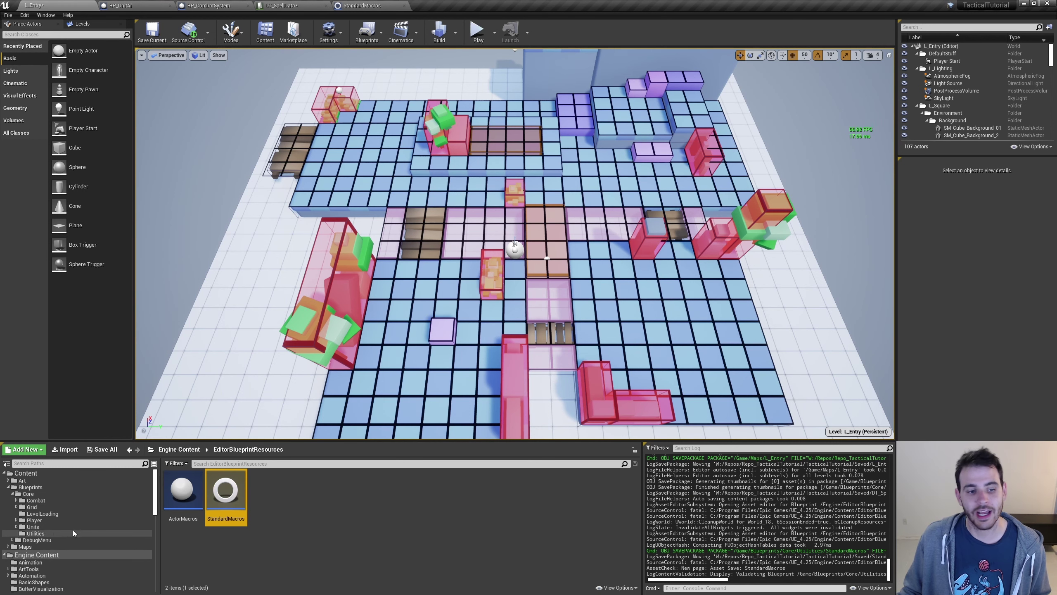
click(46, 534)
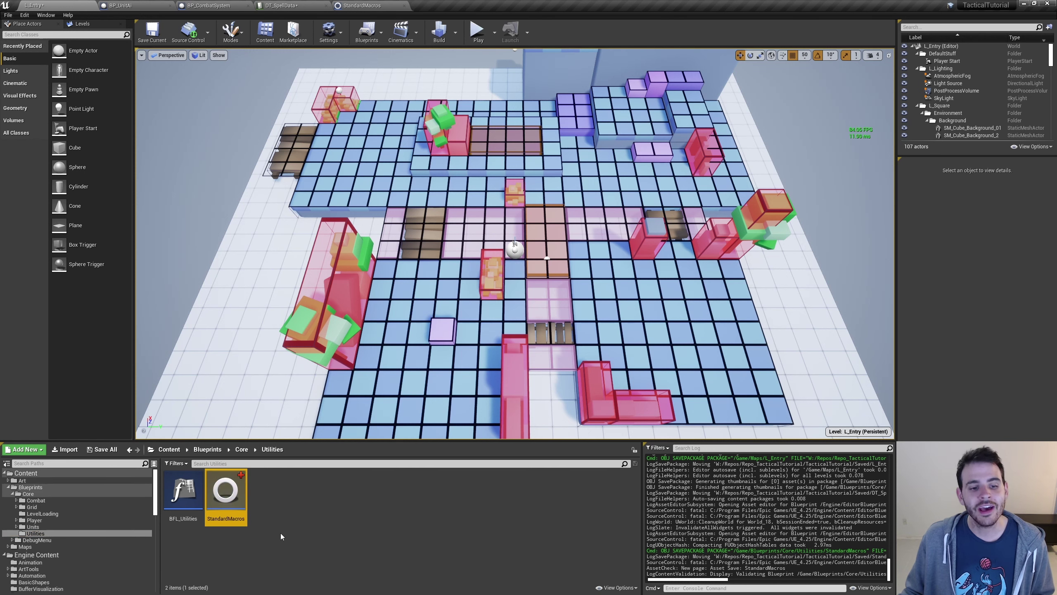
Step: Rename the copied macro library to BML_Utilities
key(F2)
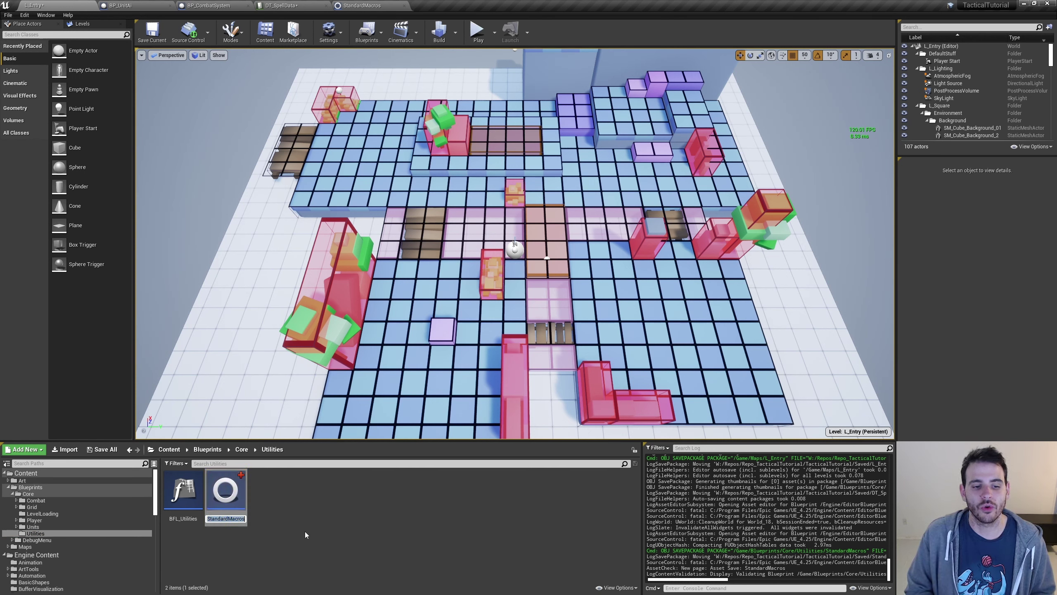
text(B)
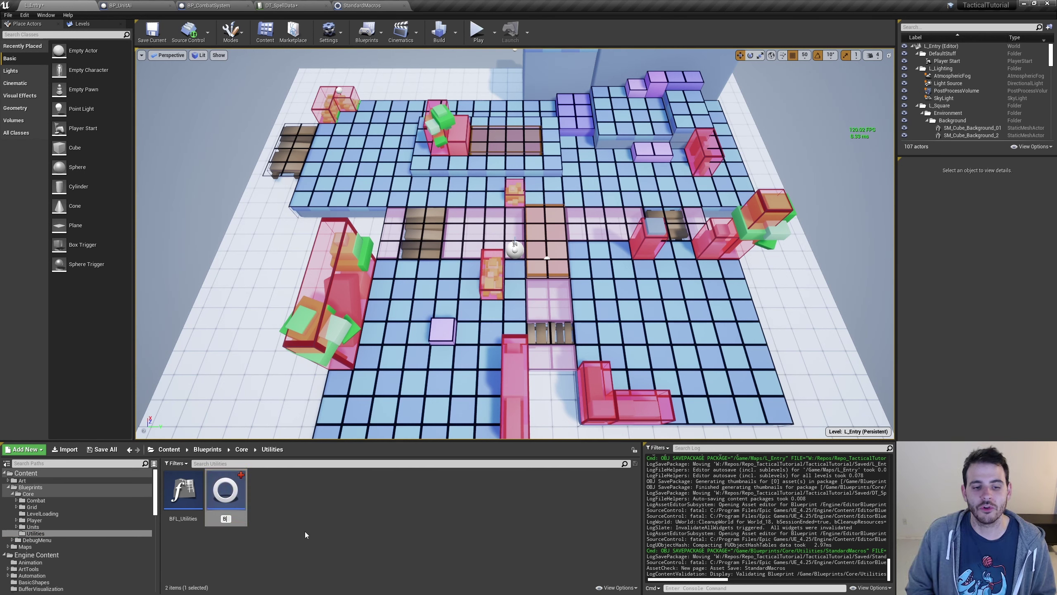
text(ML_)
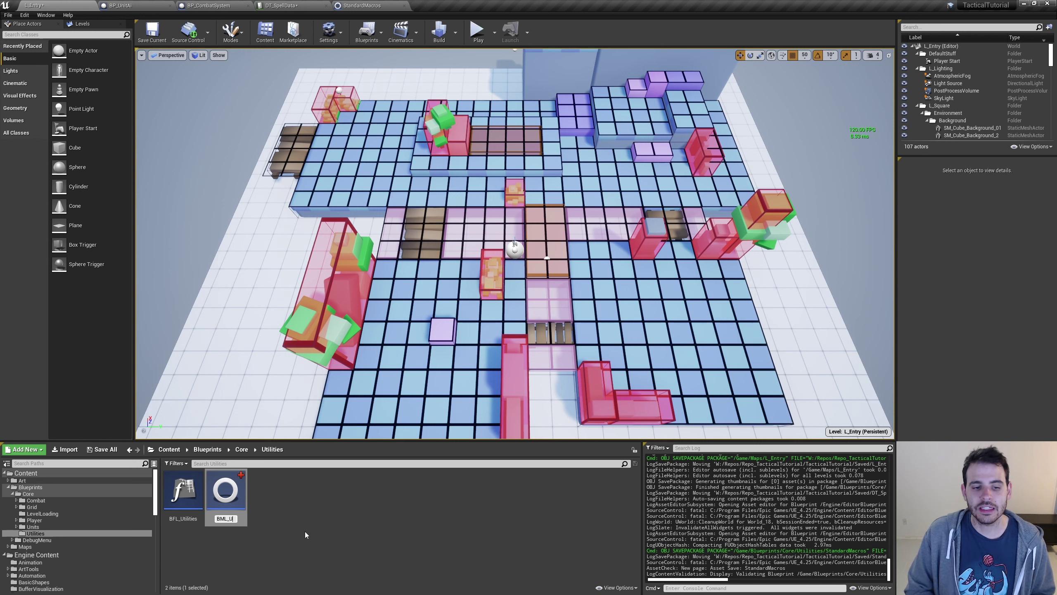
text(Utilities)
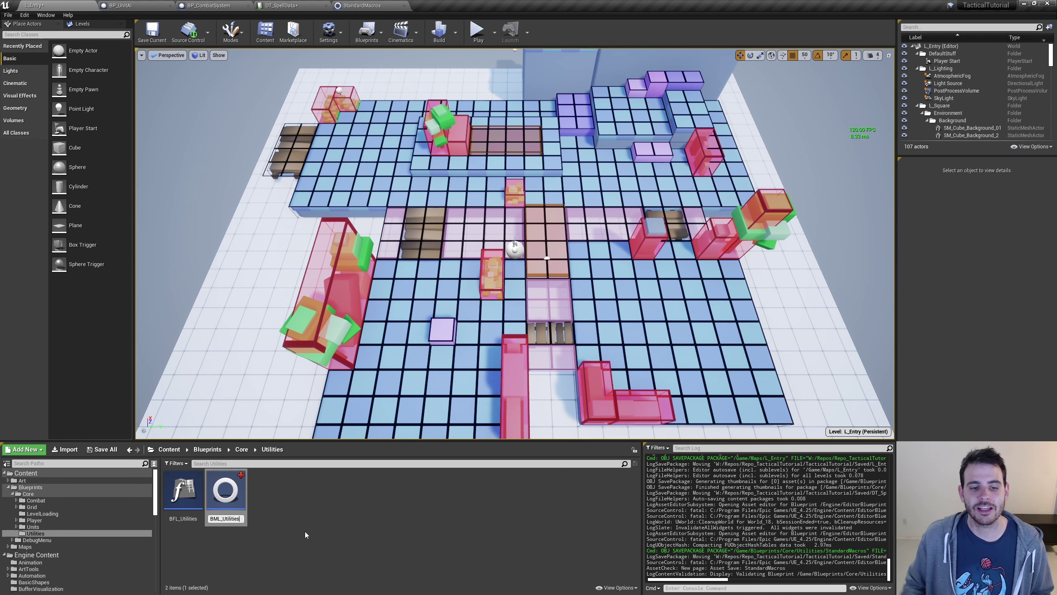
key(Return)
Step: Open BML_Utilities and close the original StandardMacros editor
double_click(231, 510)
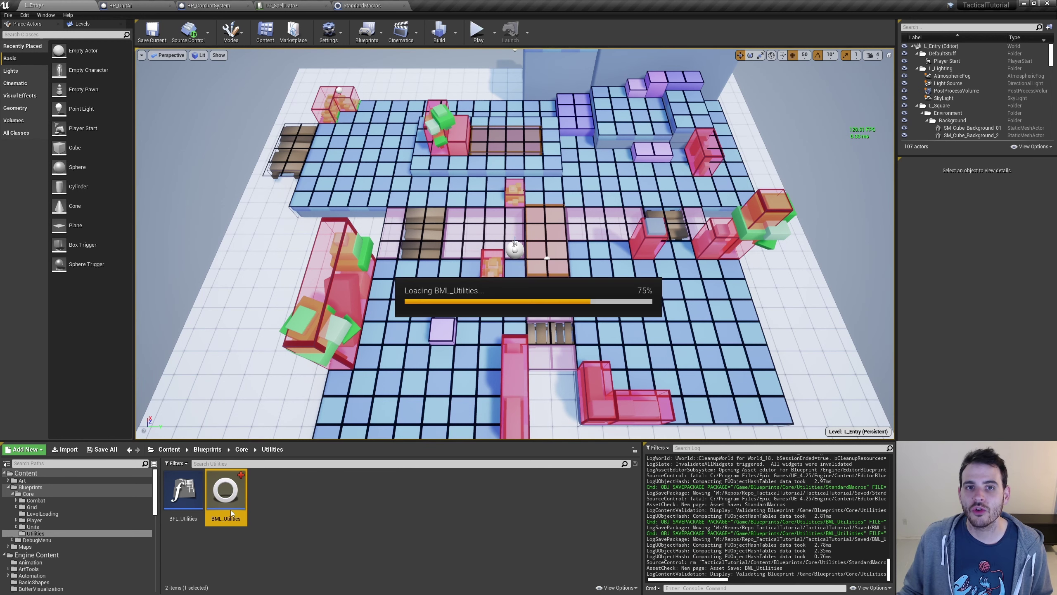
click(377, 5)
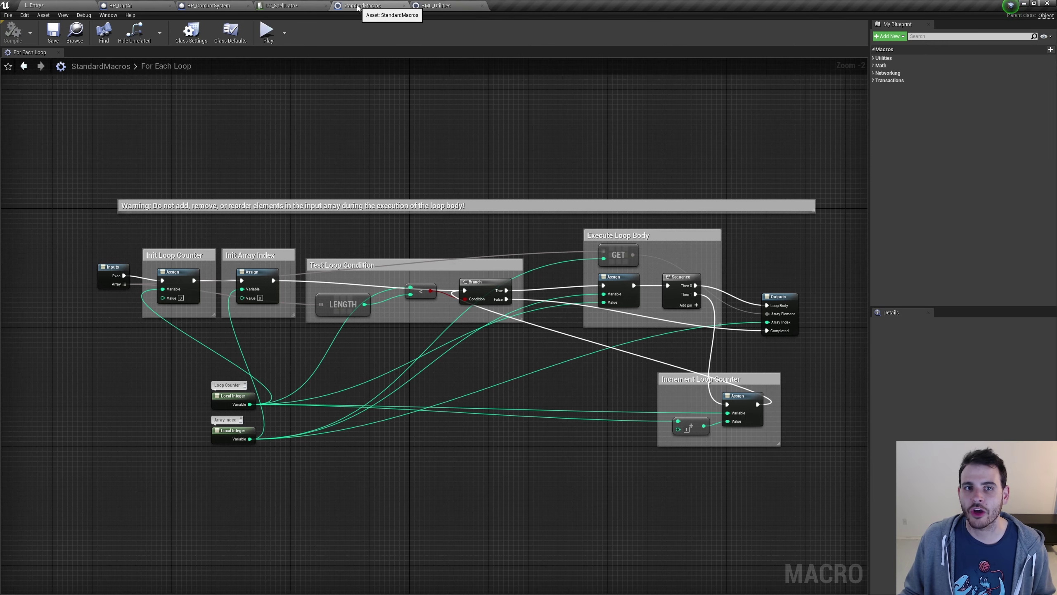
middle_click(364, 8)
click(358, 6)
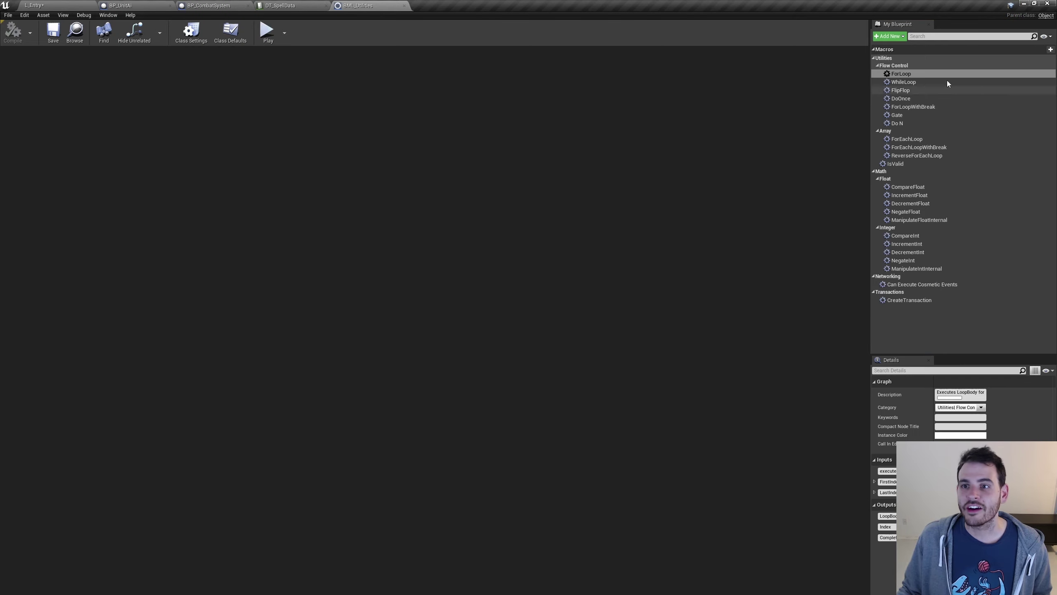
Step: Look through the WhileLoop, ForEachLoop, ForLoop and Do Once macro graphs
click(929, 82)
click(912, 139)
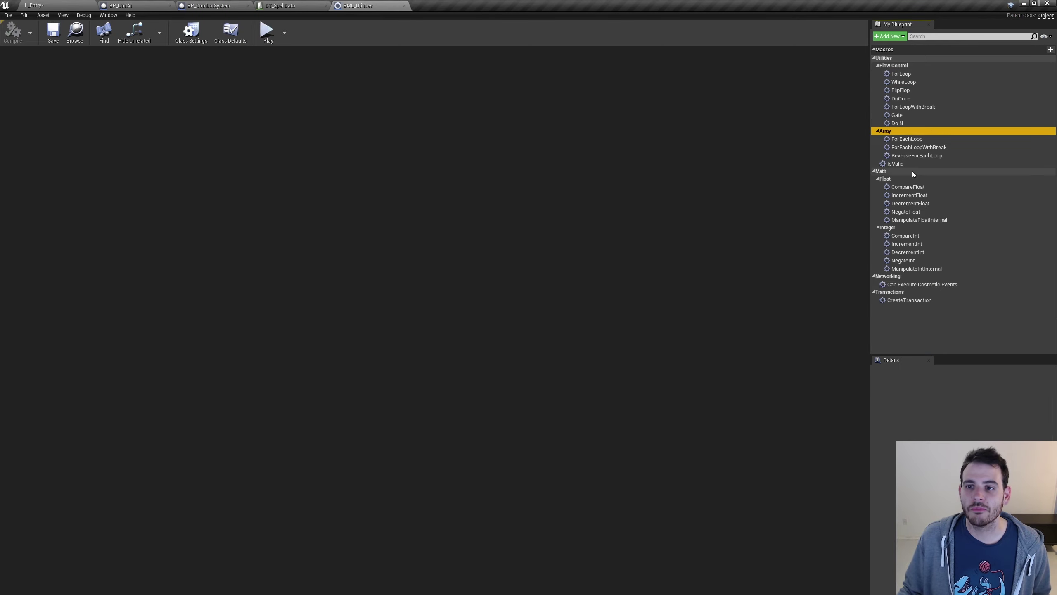
double_click(911, 140)
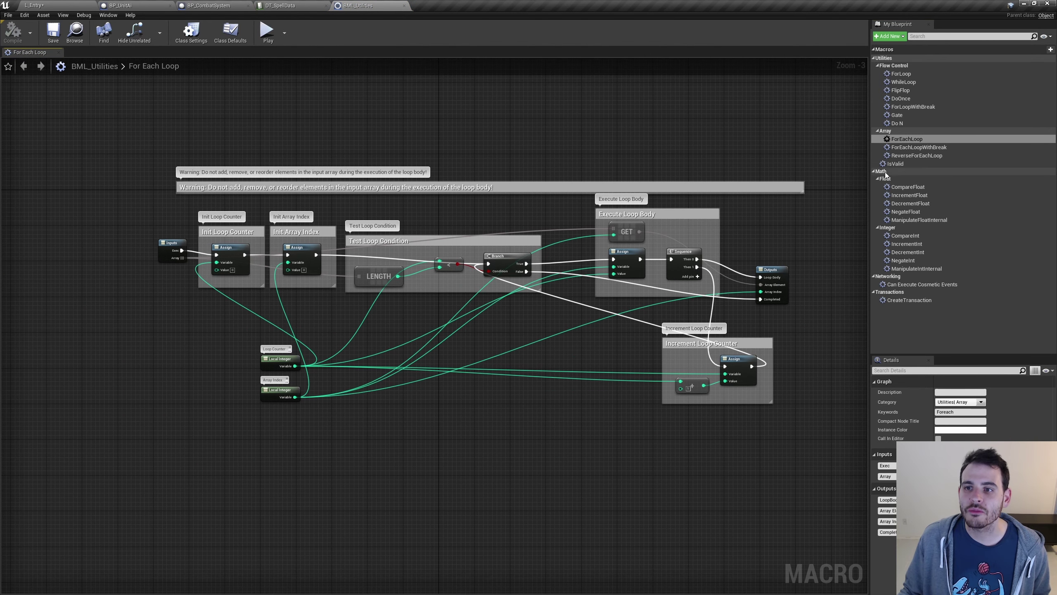
click(902, 74)
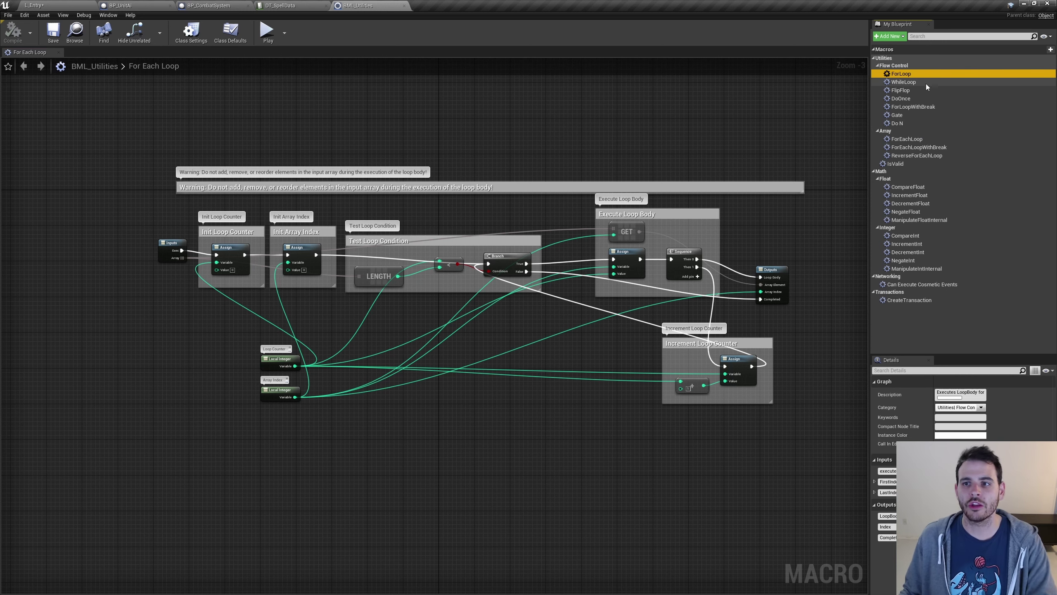
double_click(903, 77)
double_click(904, 76)
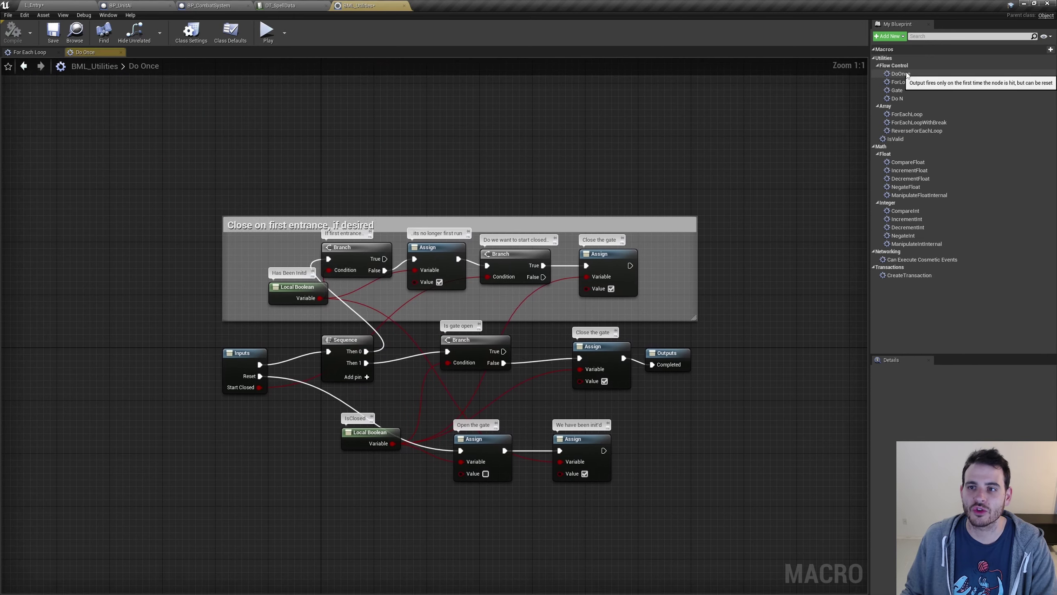
scroll(912, 72, down, 1)
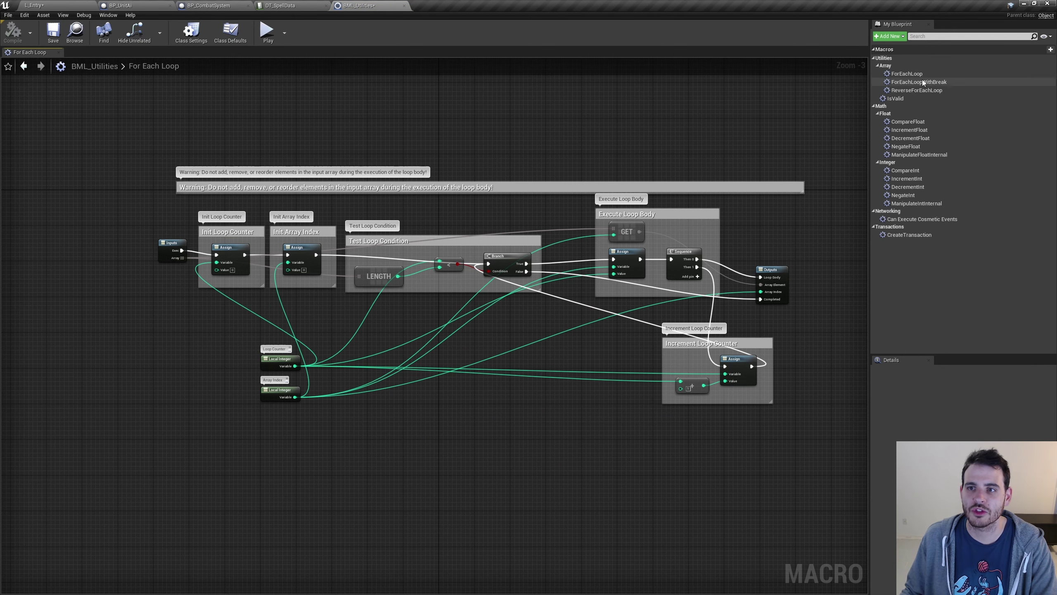
Step: Delete every macro and category except ForEachLoop, starting with ForEachLoopWithBreak
click(922, 81)
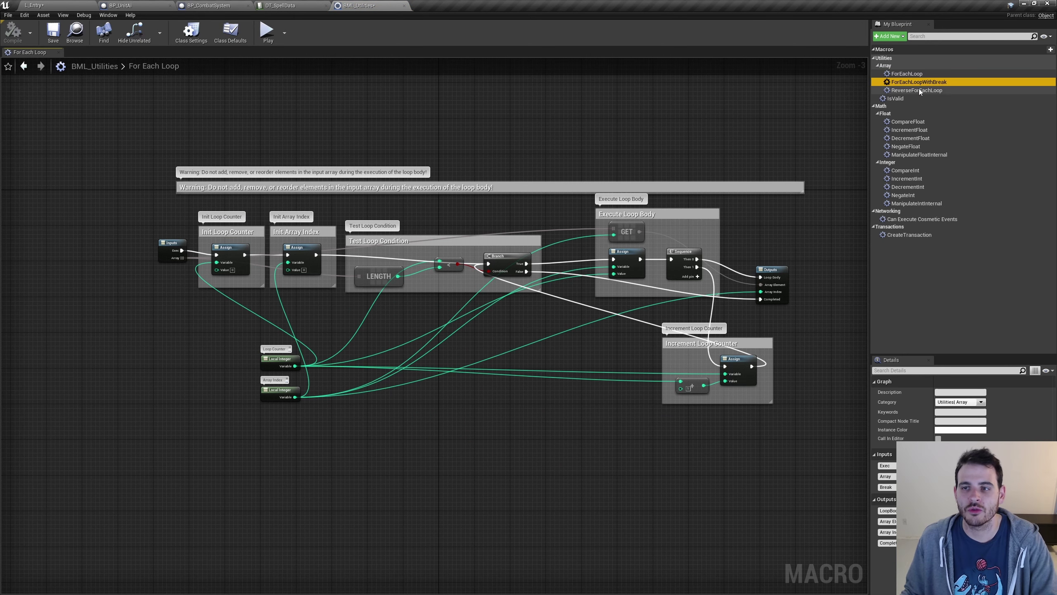
key(Delete)
click(923, 83)
key(Delete)
click(918, 83)
key(Delete)
click(914, 81)
key(Delete)
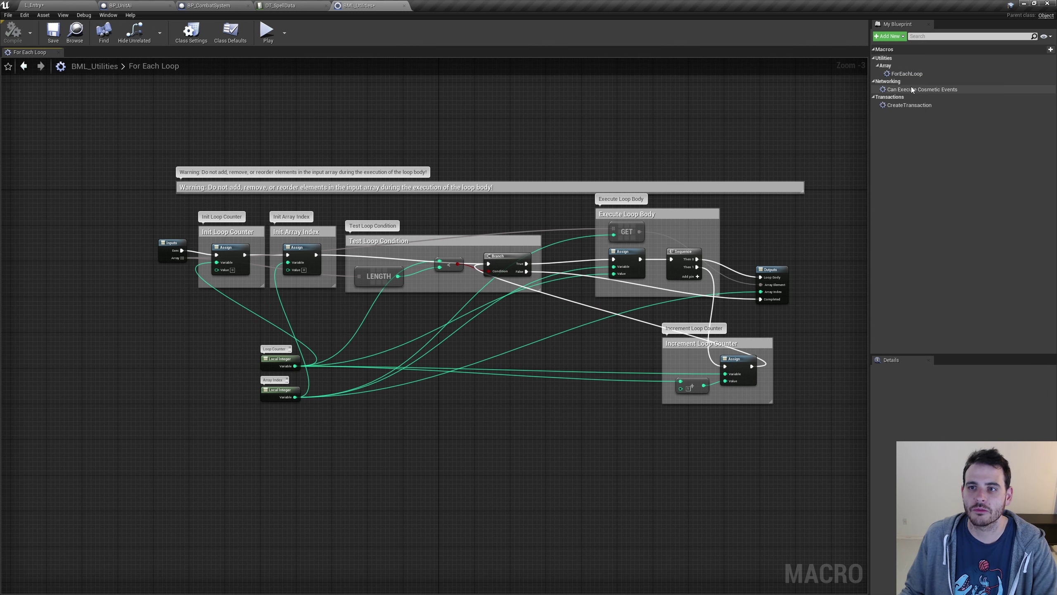
click(911, 84)
key(Delete)
click(910, 83)
key(Delete)
Step: Rename the remaining ForEachLoop macro to ManualForEachLoop
click(906, 75)
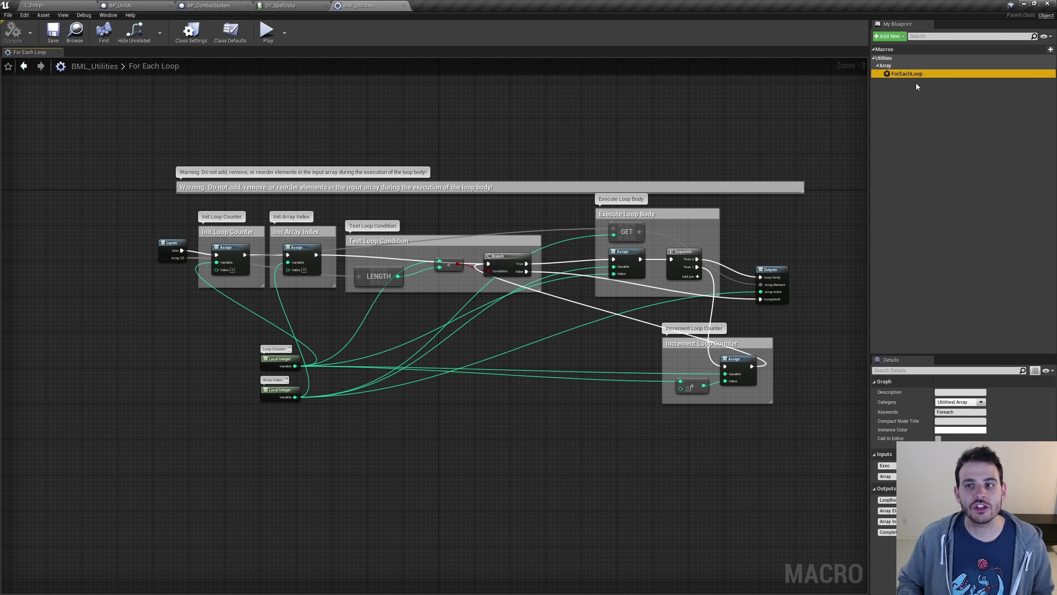
key(F2)
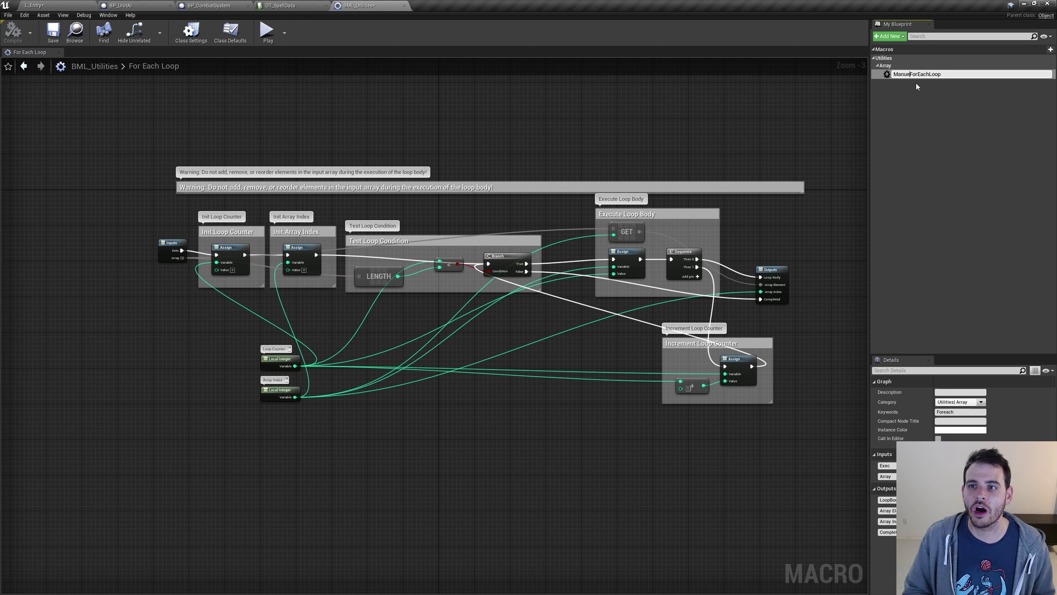
text(al)
key(Return)
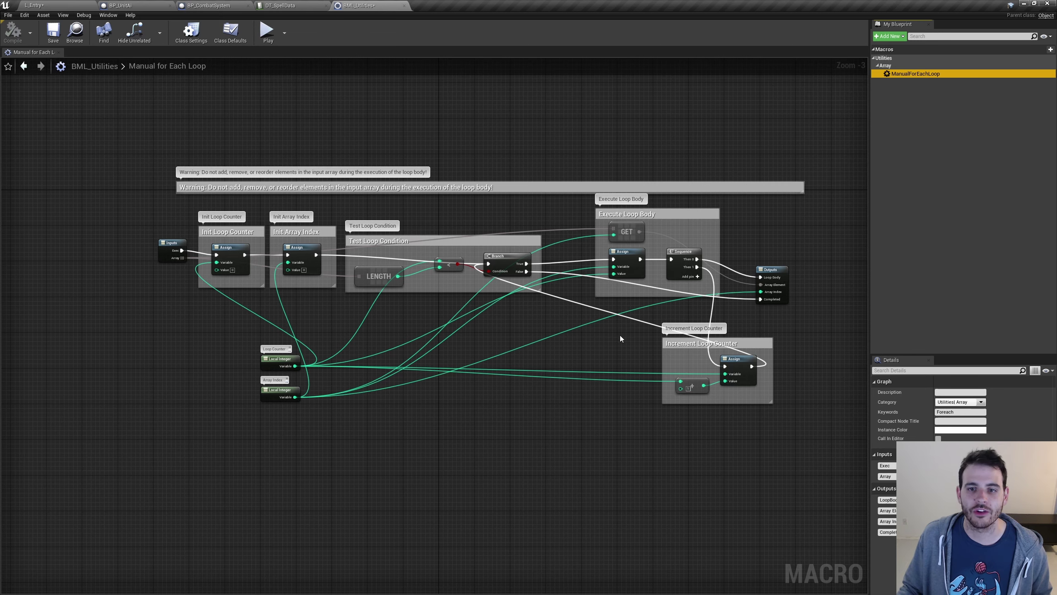
scroll(619, 336, up, 1)
click(421, 444)
scroll(595, 295, up, 1)
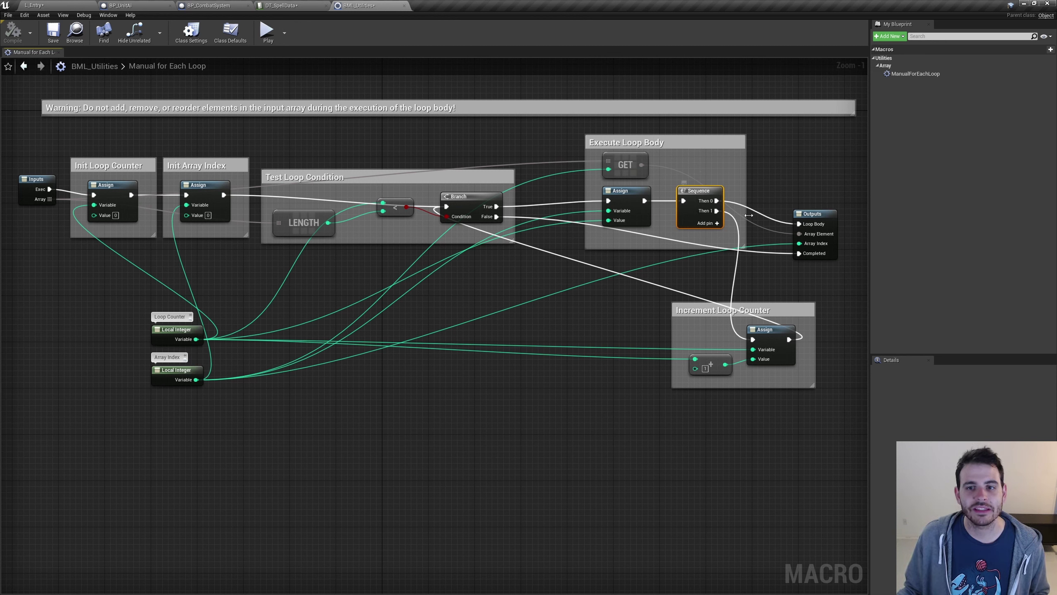
Step: Wire the Increment Loop Counter Assign exec pin to a new third exec input on Inputs
click(817, 224)
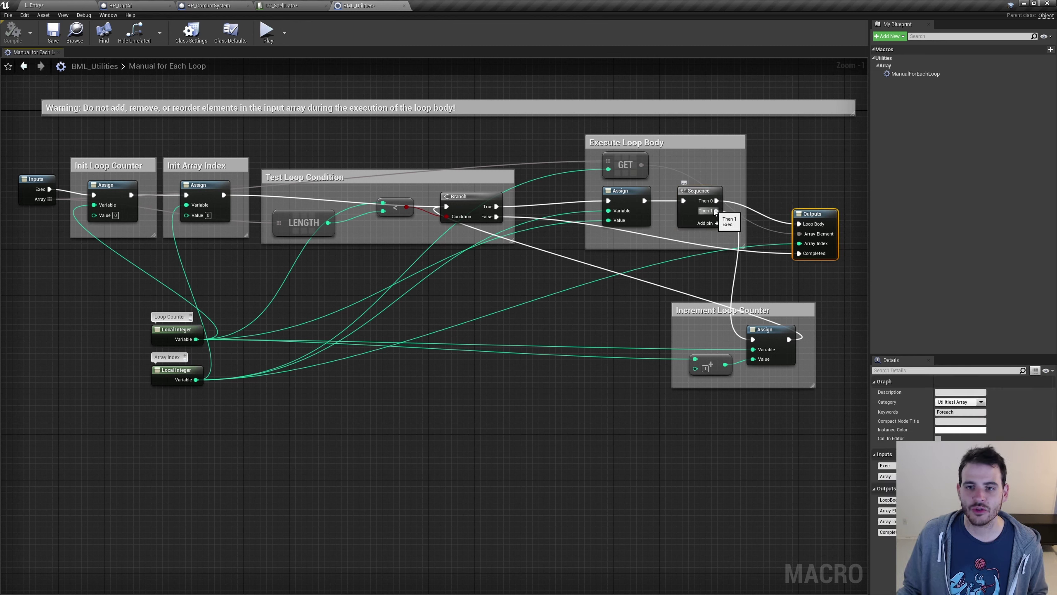
click(776, 327)
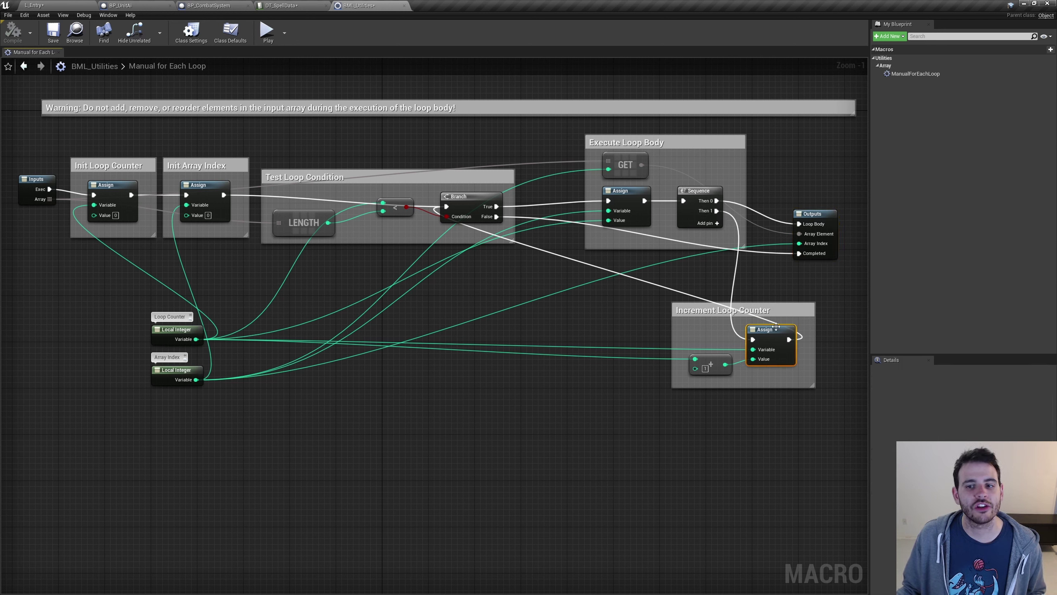
mouse_move(719, 164)
mouse_down()
mouse_move(694, 206)
mouse_move(707, 217)
mouse_up()
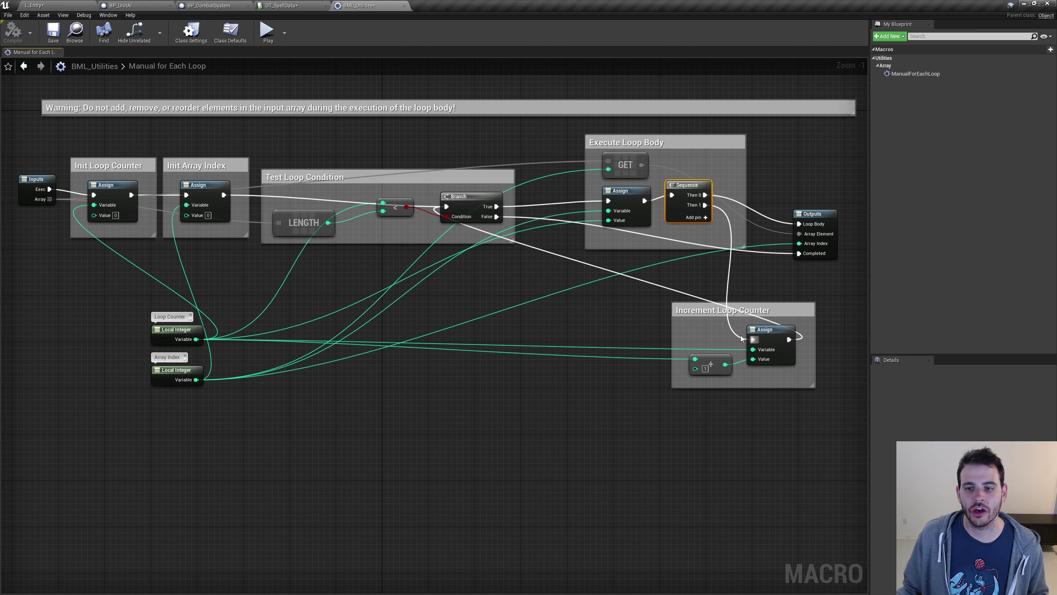
mouse_move(753, 339)
mouse_down()
mouse_move(59, 172)
mouse_move(35, 181)
mouse_up()
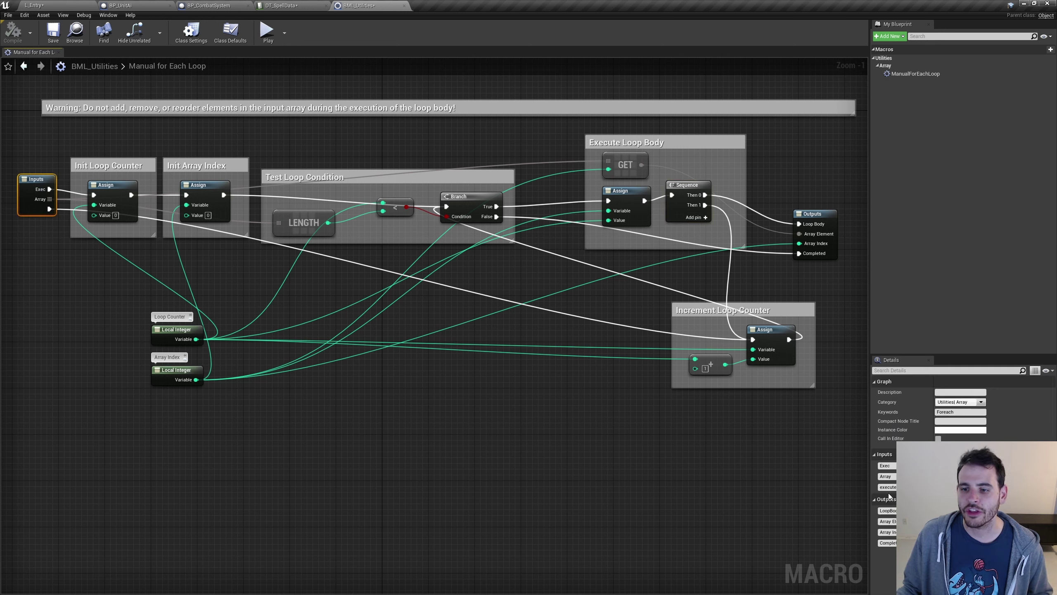
Step: Name the new execution input NextLoop and save the macro
click(888, 487)
text(NextLoop)
key(Return)
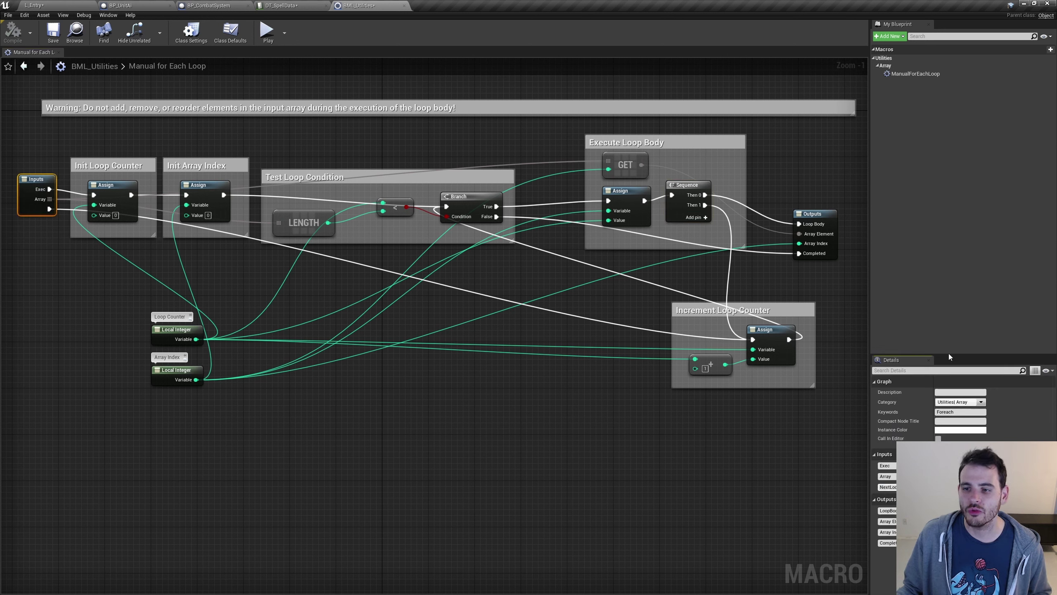
drag(948, 354, 949, 158)
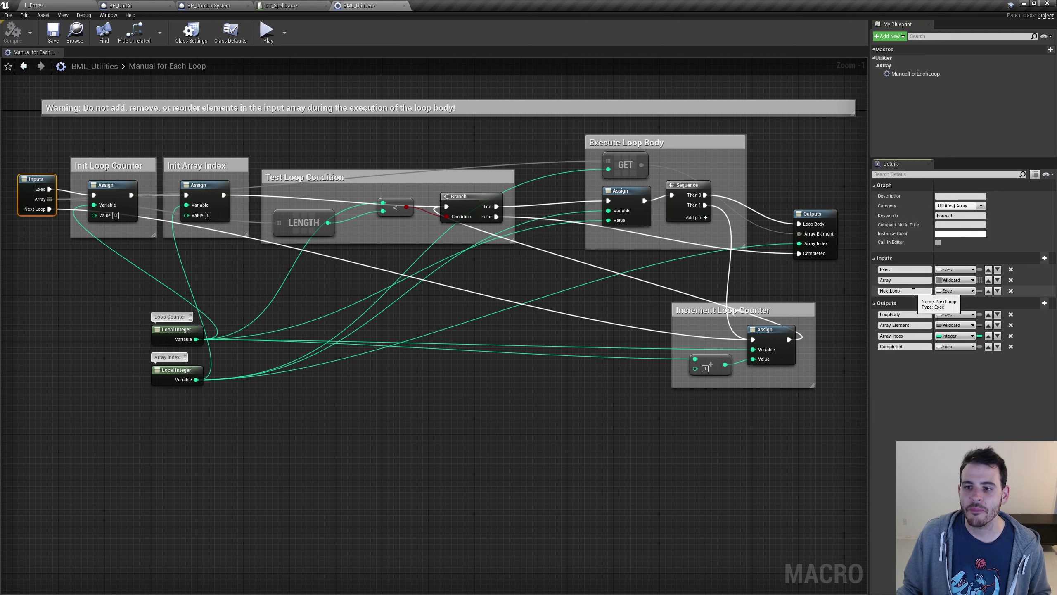
double_click(912, 291)
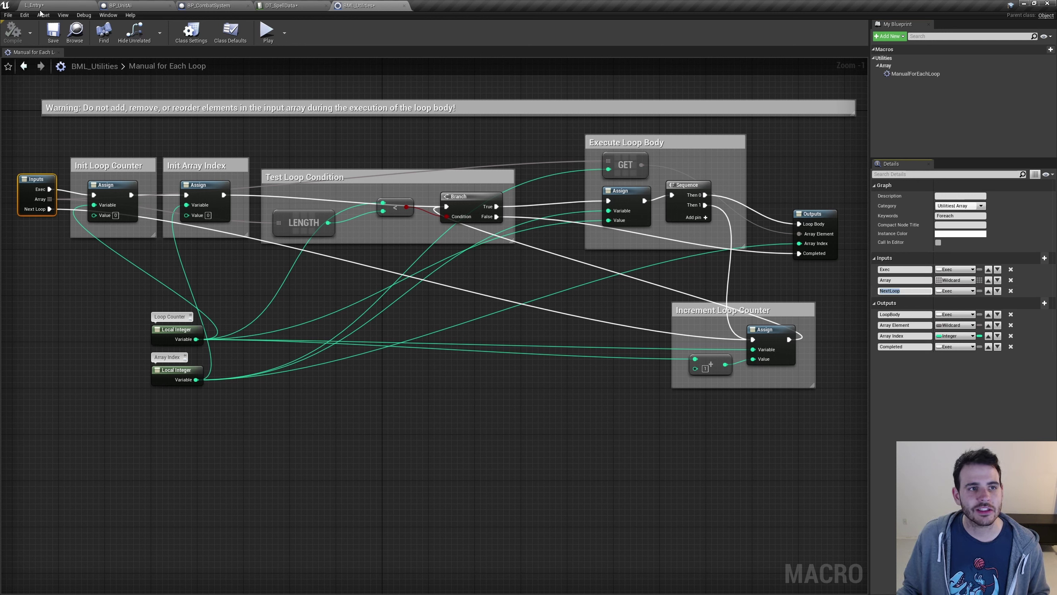
click(53, 32)
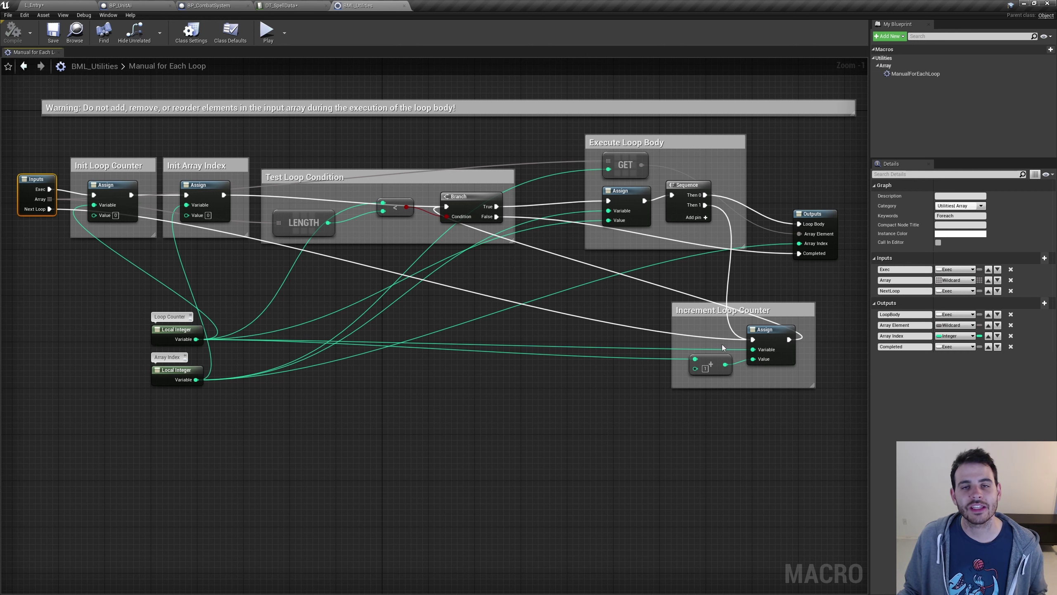
Step: Delete the Sequence node, wire the index Assign directly to Loop Body, and save
drag(689, 185, 707, 167)
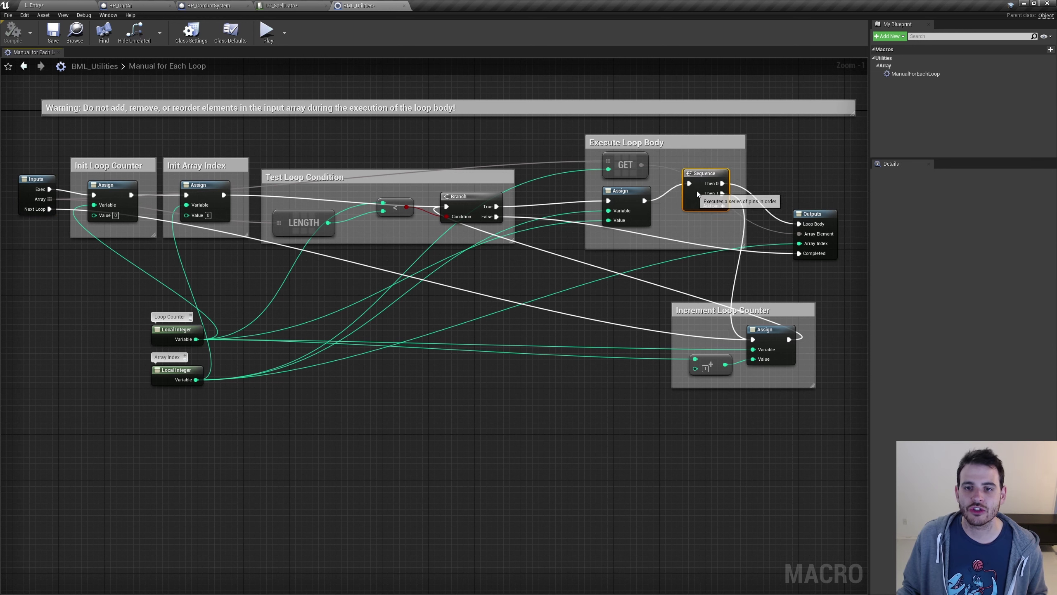
key(Delete)
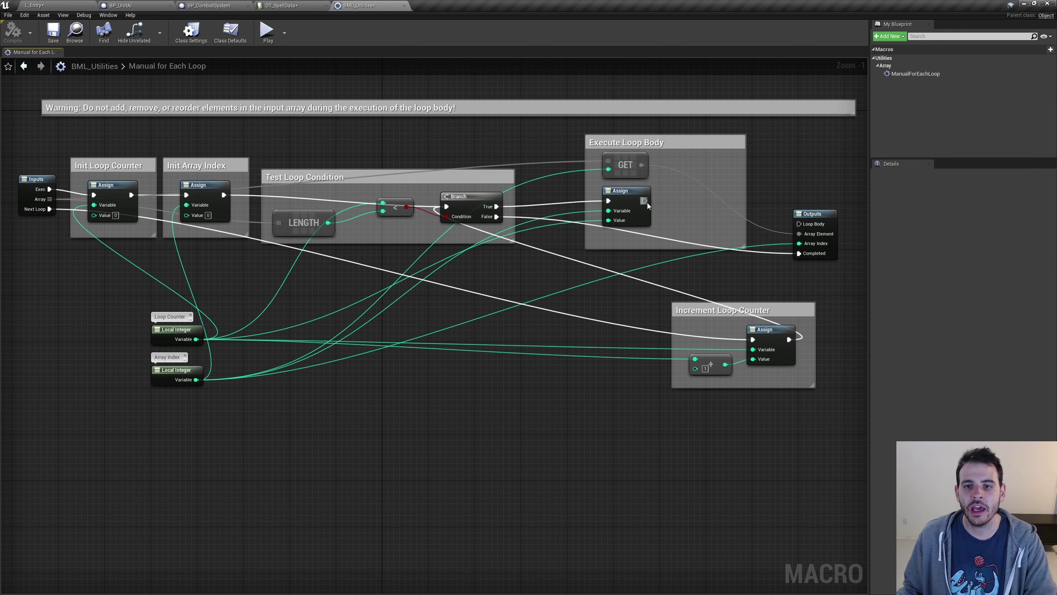
drag(644, 201, 799, 224)
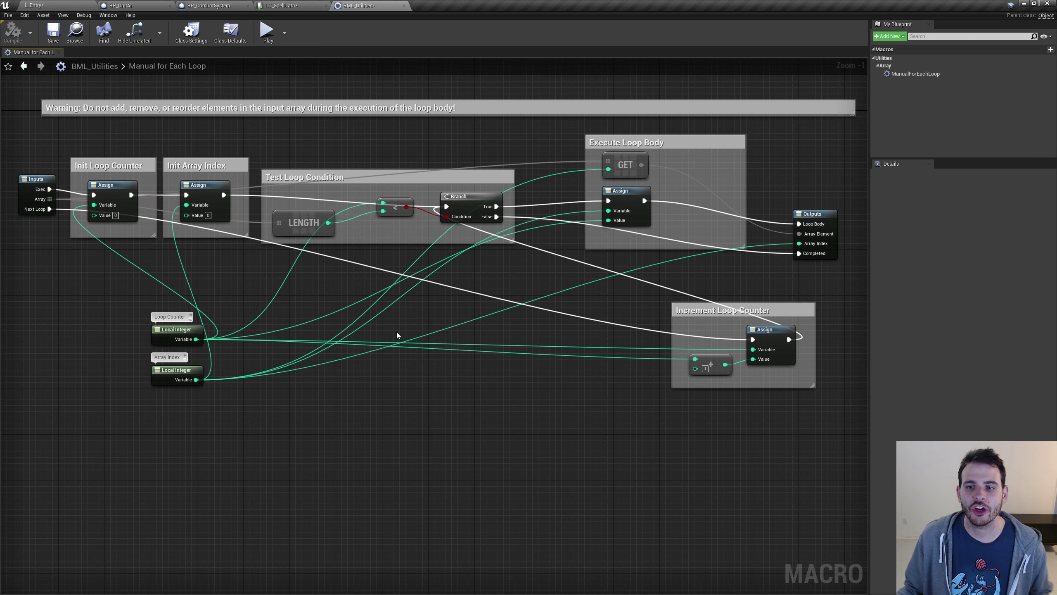
click(53, 31)
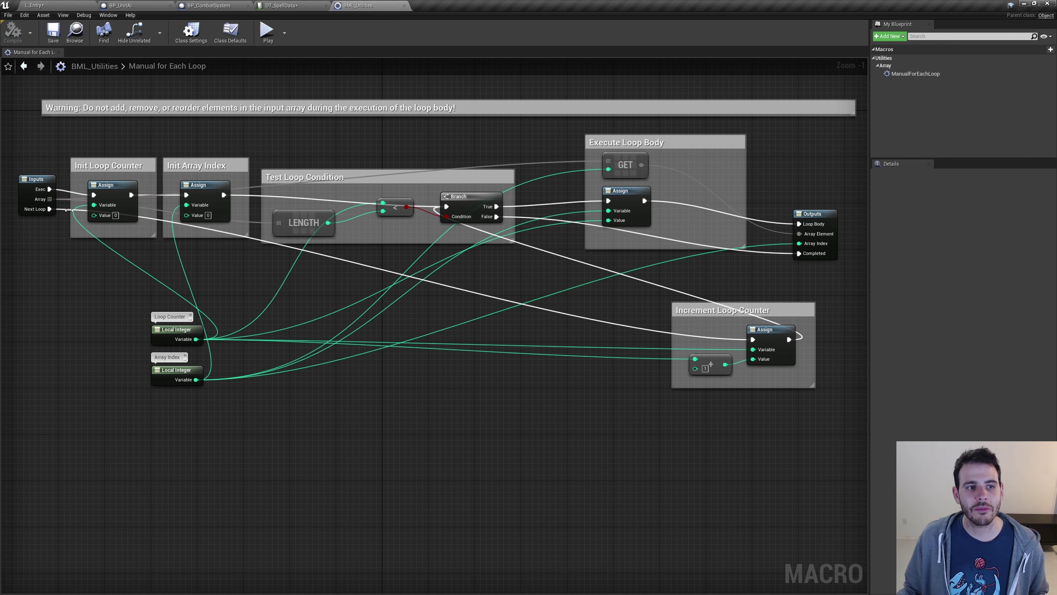
click(51, 212)
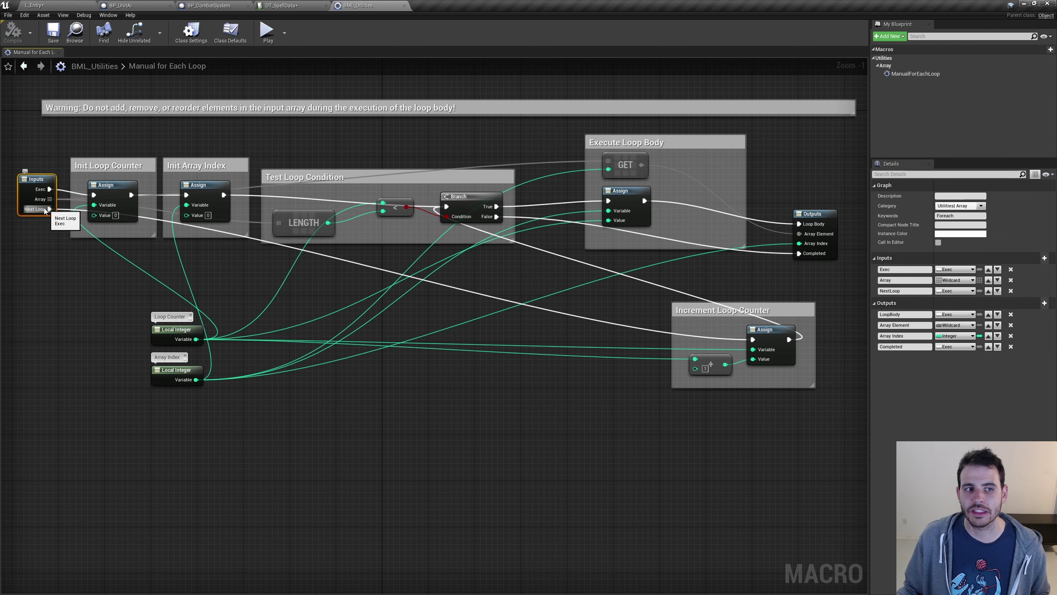
drag(740, 436, 779, 357)
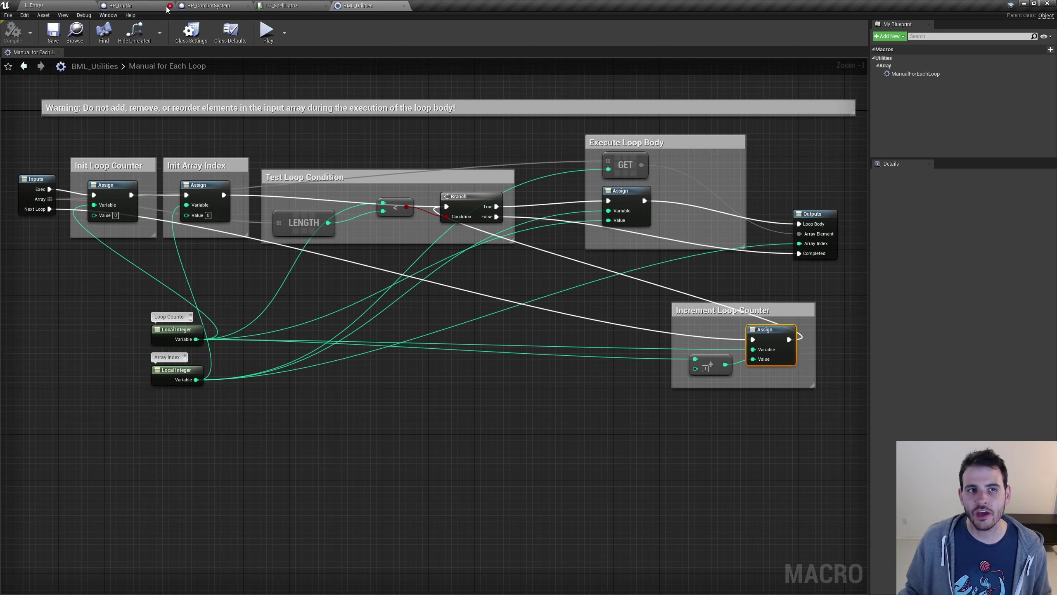
Step: Add three Manual for Each Loop nodes above the existing loops in BP_UnitAi's Spell Casting graph
click(145, 3)
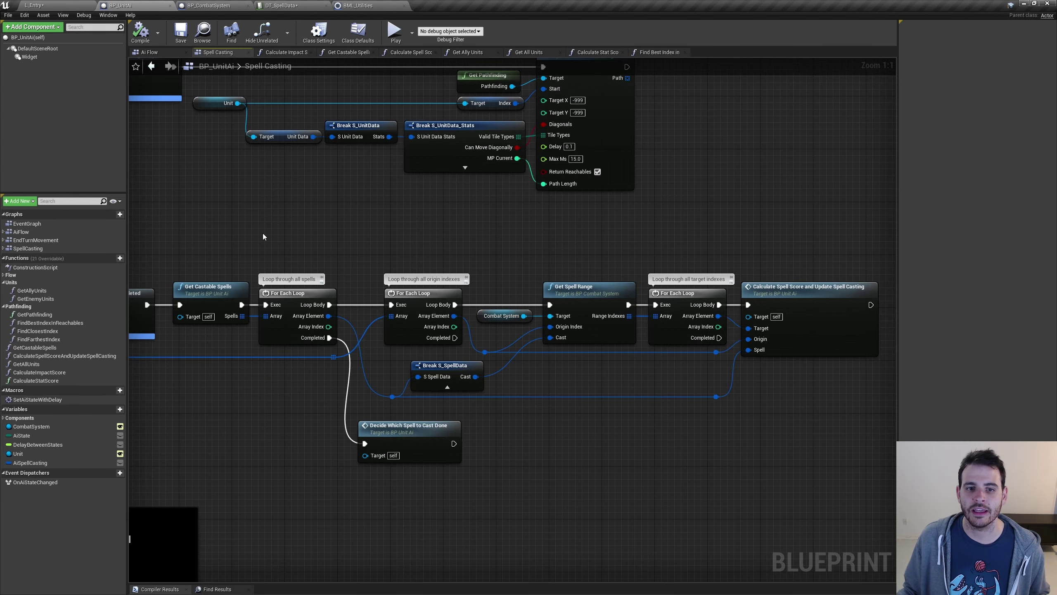
right_click(328, 221)
text(manual for)
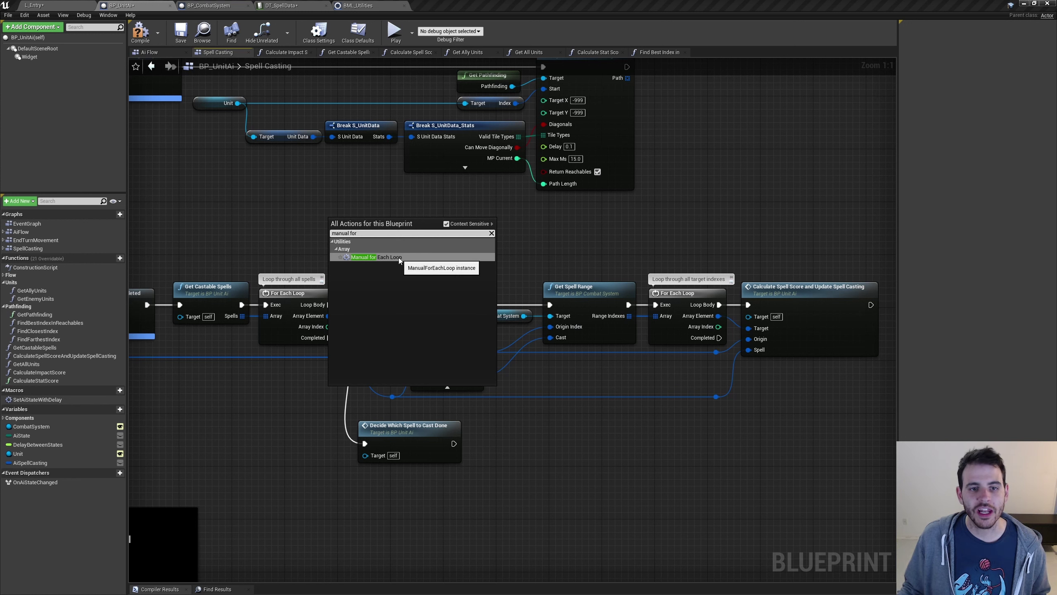
click(394, 257)
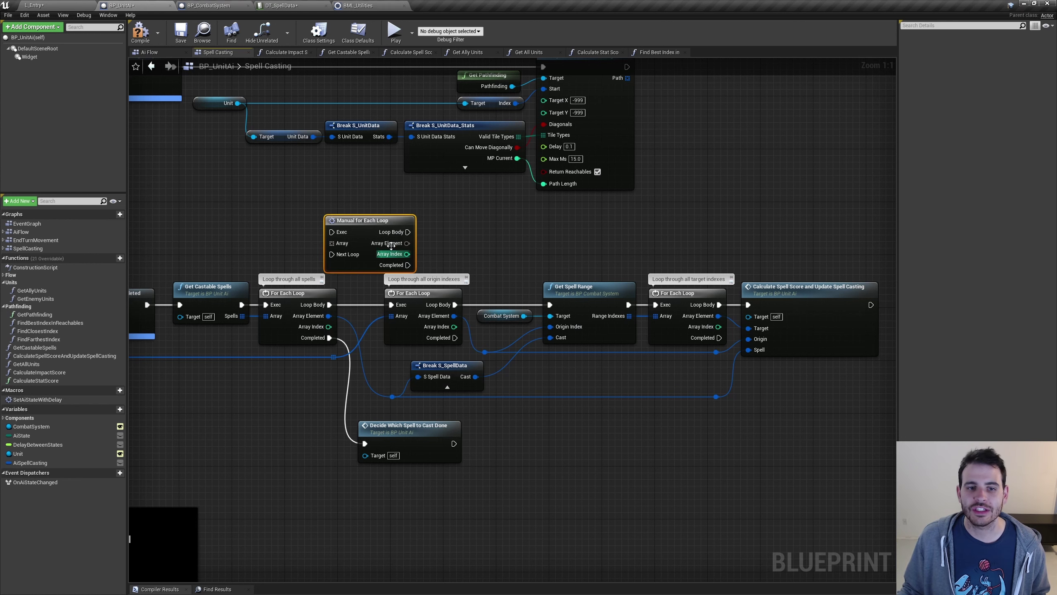
drag(391, 245, 332, 232)
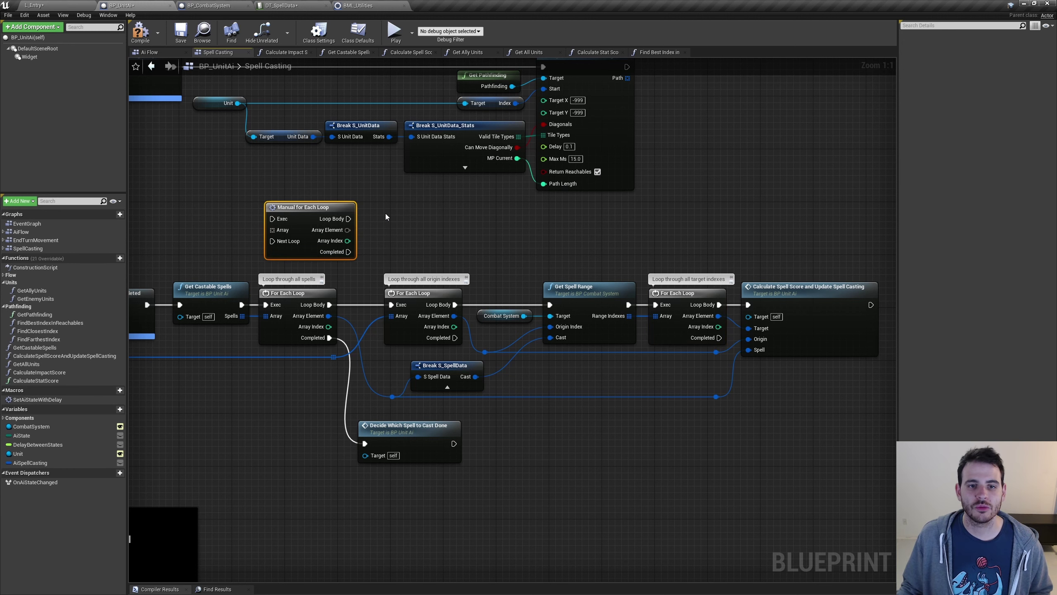
key(ctrl+c)
key(ctrl+v)
key(ctrl+v)
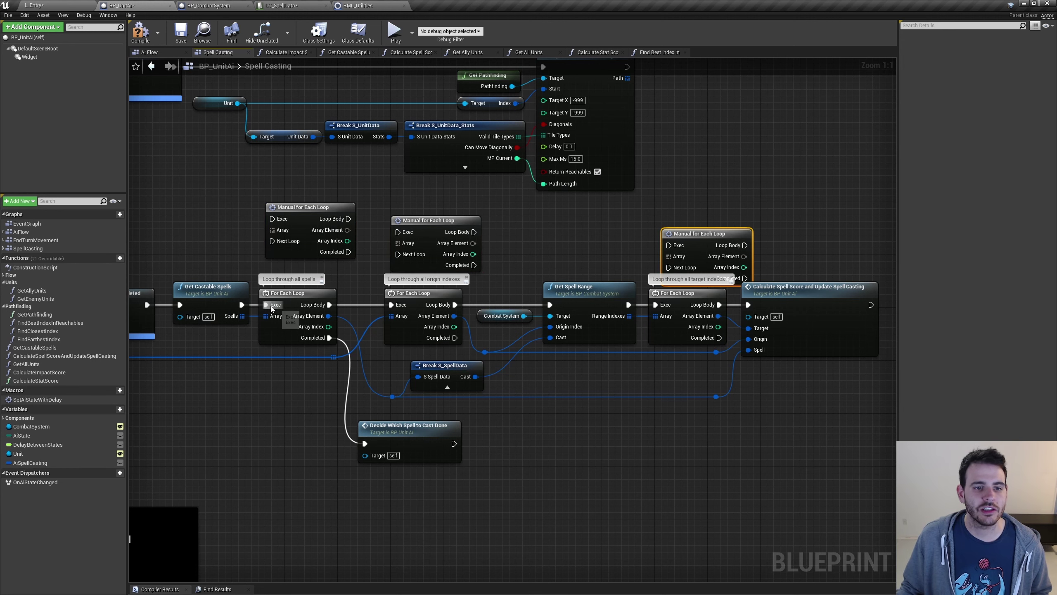
drag(272, 218, 280, 274)
Step: Rewire the incoming execution and the spells array onto the first Manual for Each Loop
key(Escape)
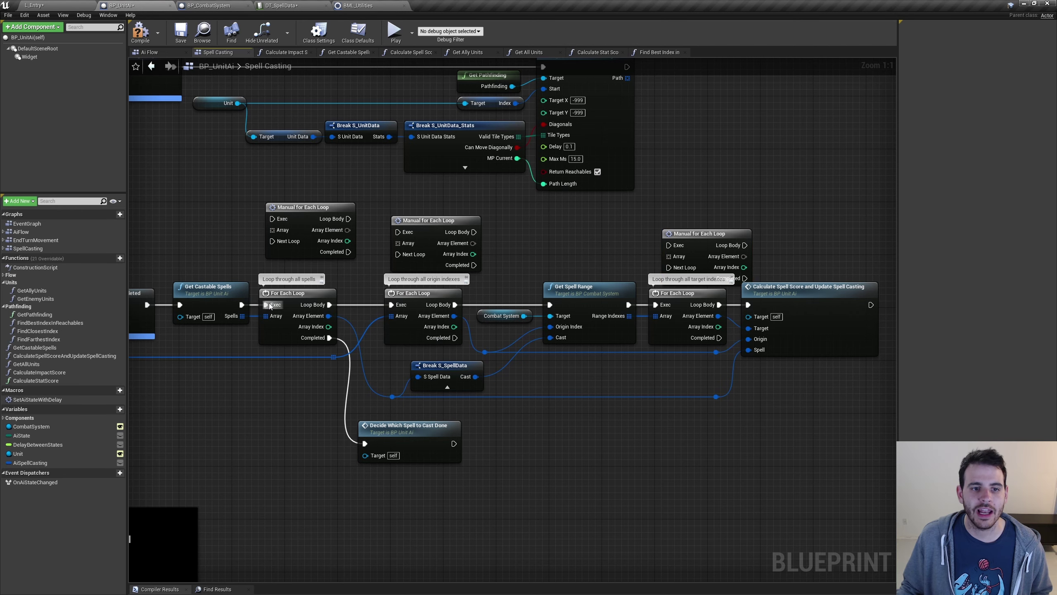
drag(242, 304, 275, 219)
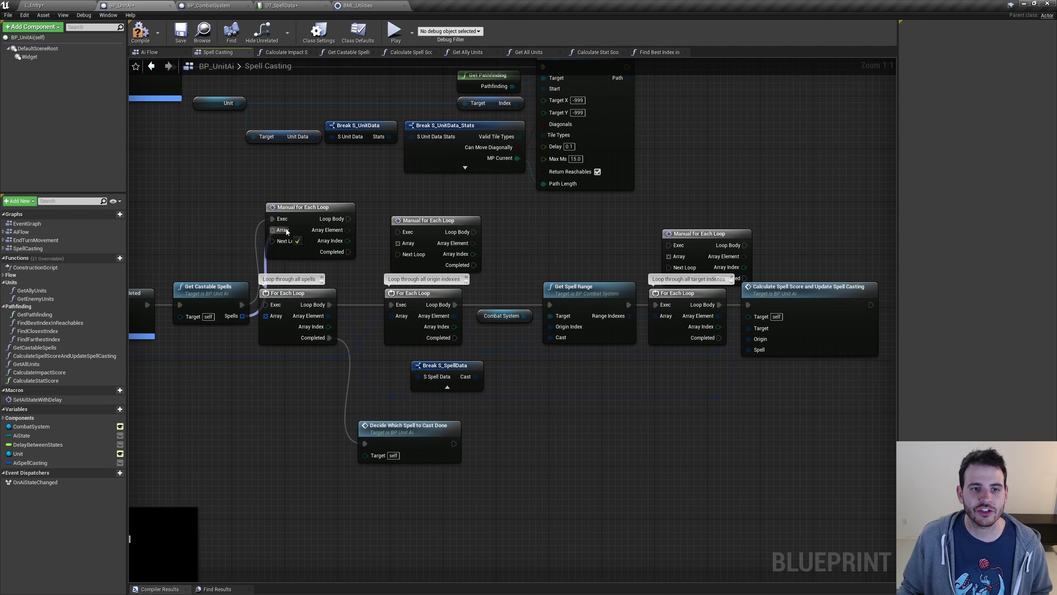
ctrl+drag(328, 316, 348, 229)
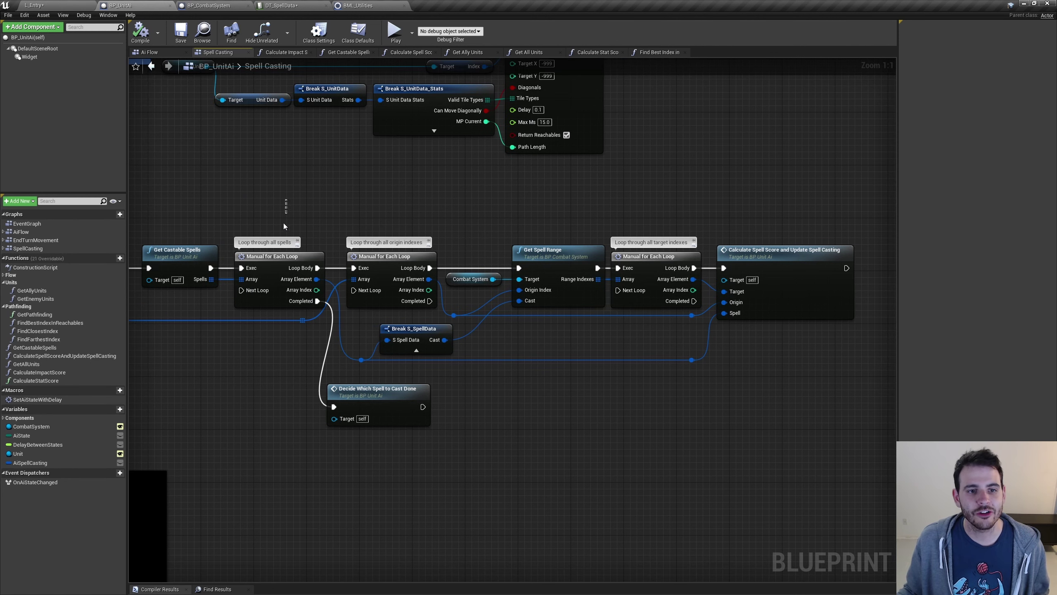
click(283, 261)
click(403, 260)
click(665, 285)
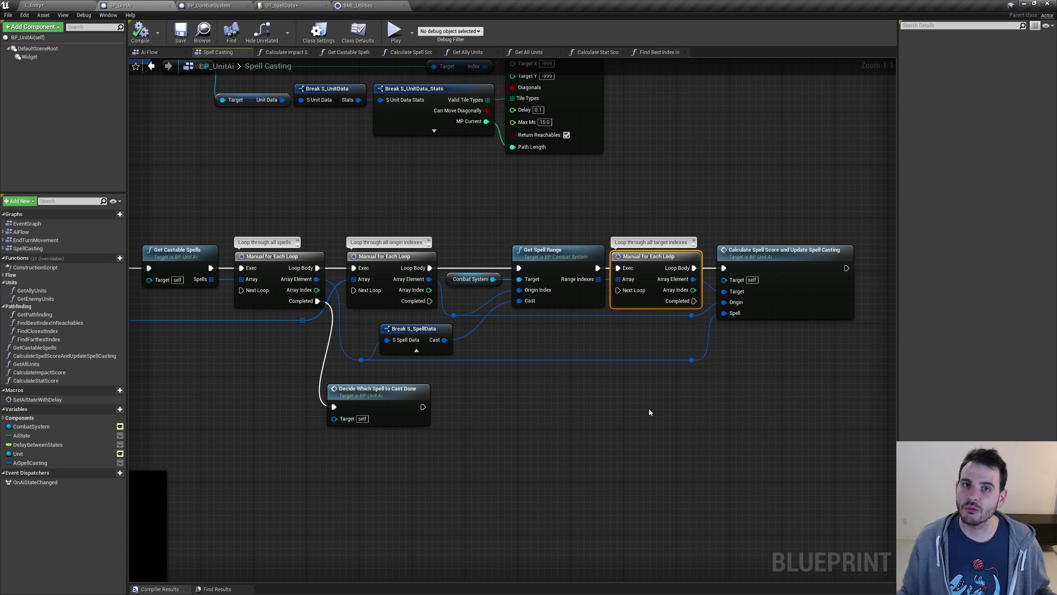
click(637, 389)
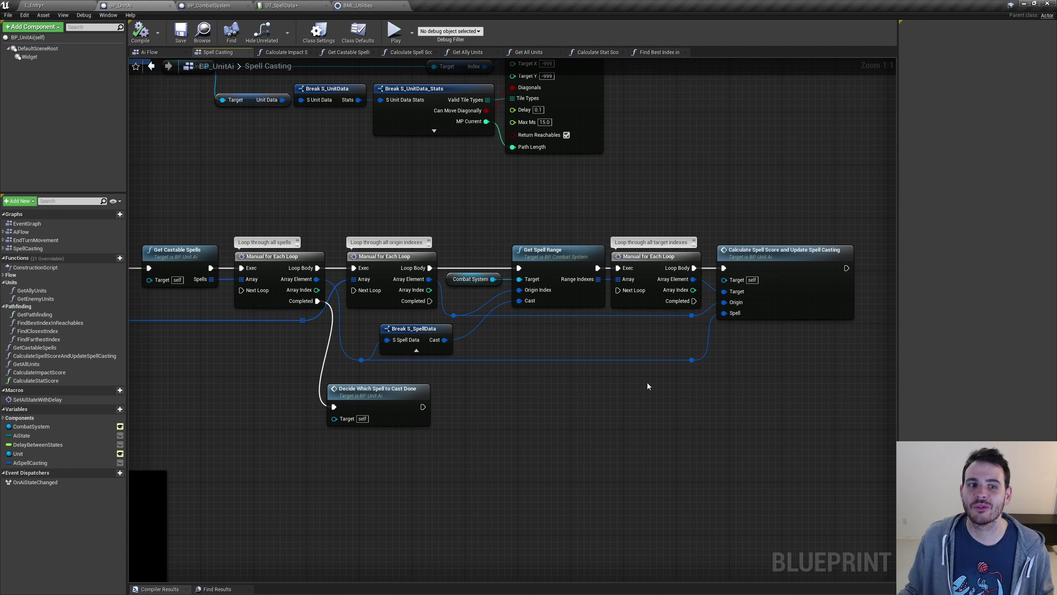
Step: Loop Calculate Spell Score's output back to the target loop's Next Loop via bend points above
drag(618, 290, 615, 335)
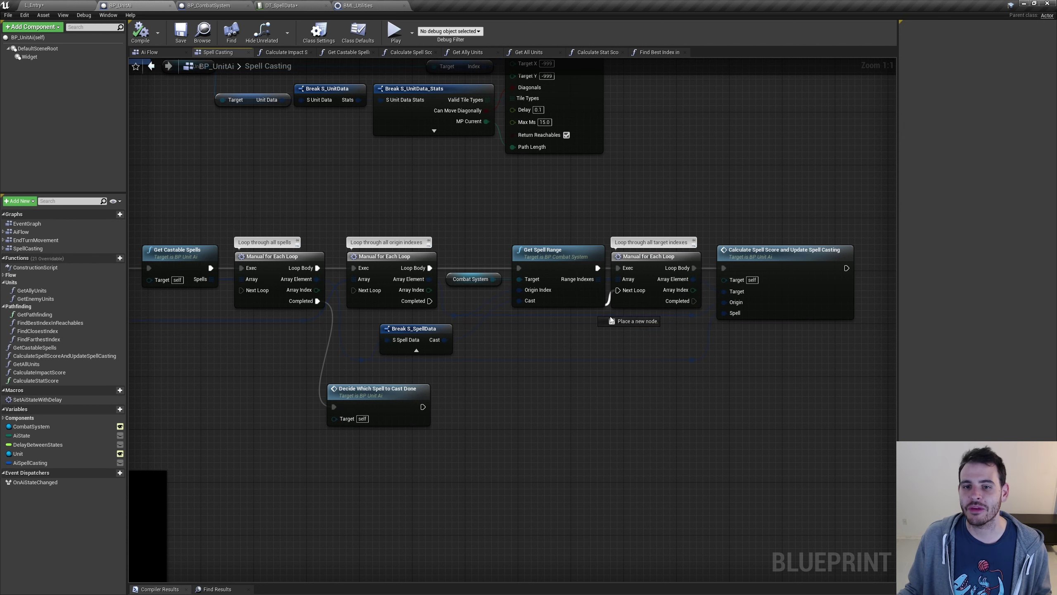
drag(318, 300, 371, 321)
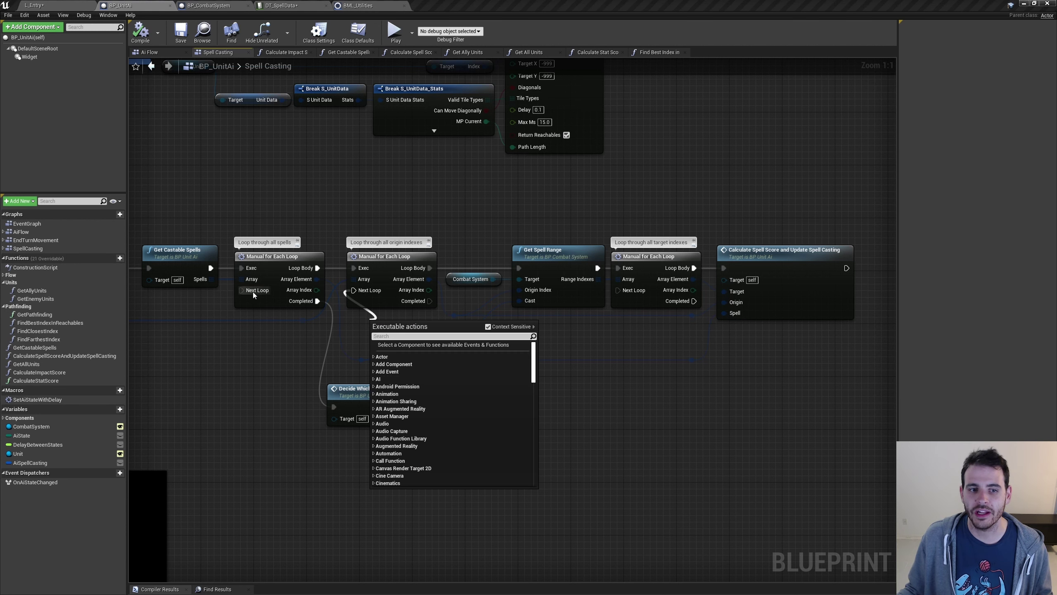
drag(241, 290, 224, 329)
click(596, 404)
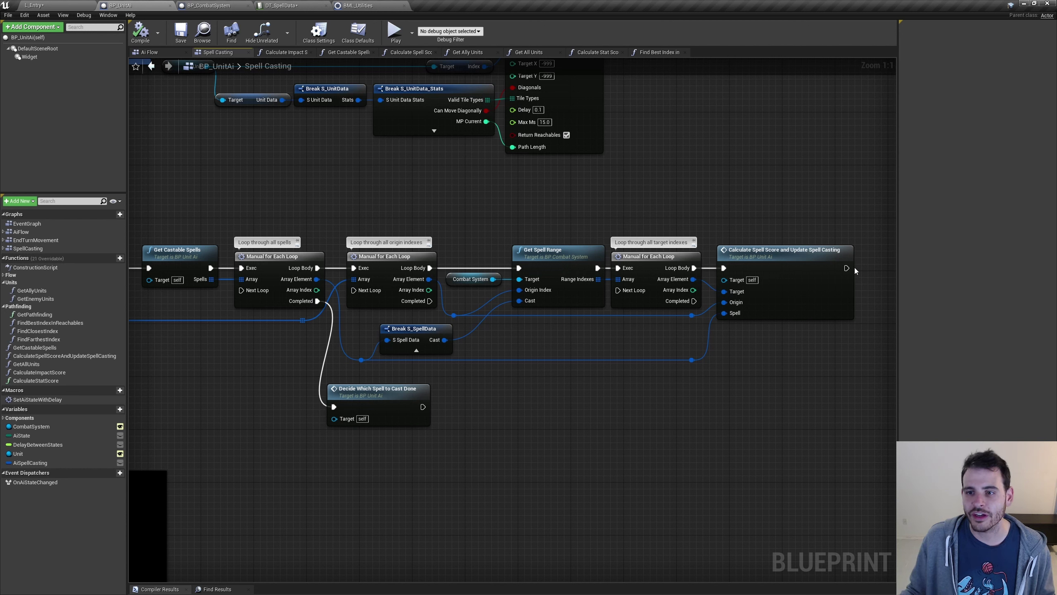
mouse_move(847, 268)
mouse_down()
mouse_move(848, 257)
mouse_move(618, 290)
mouse_up()
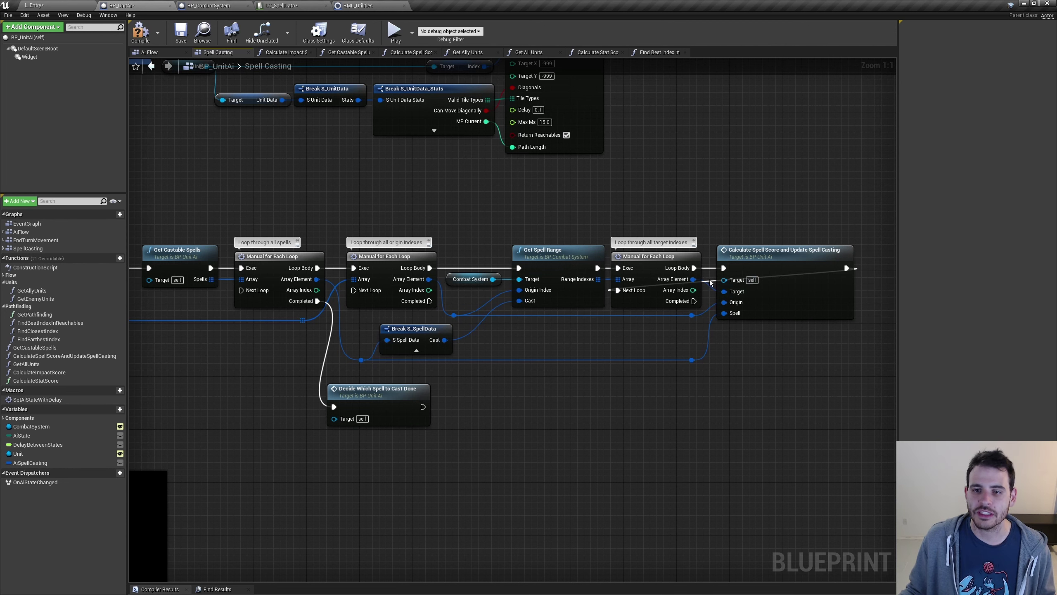
drag(711, 291, 733, 213)
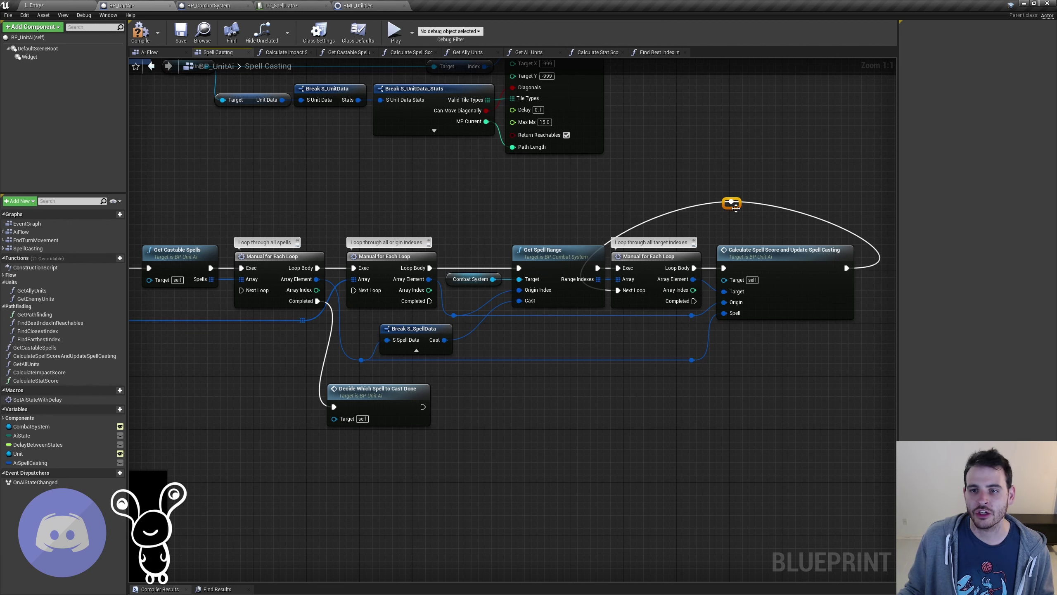
drag(743, 206, 862, 224)
double_click(757, 237)
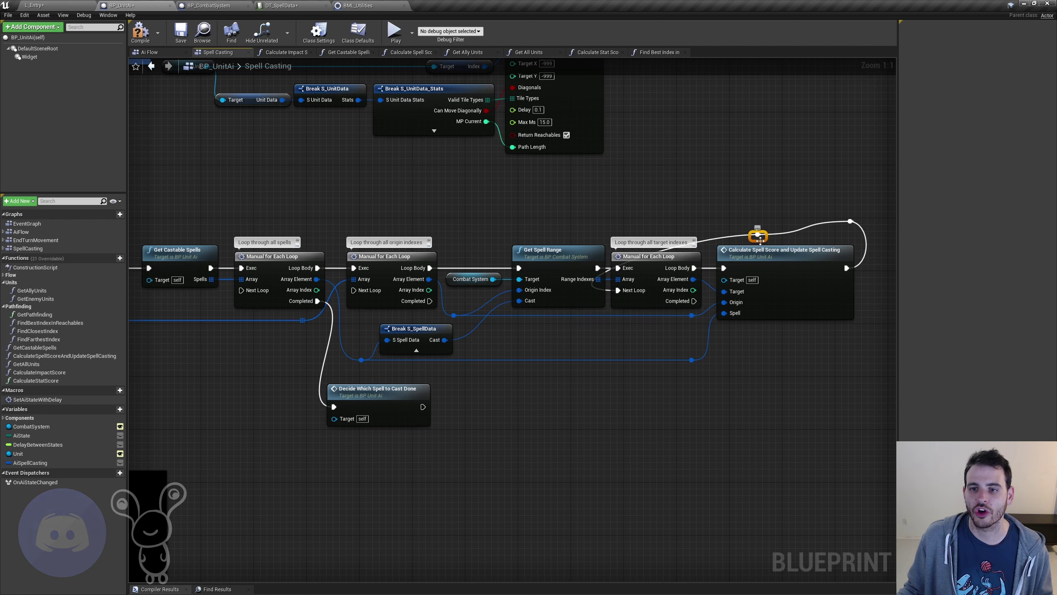
drag(756, 238, 613, 230)
ctrl+click(850, 220)
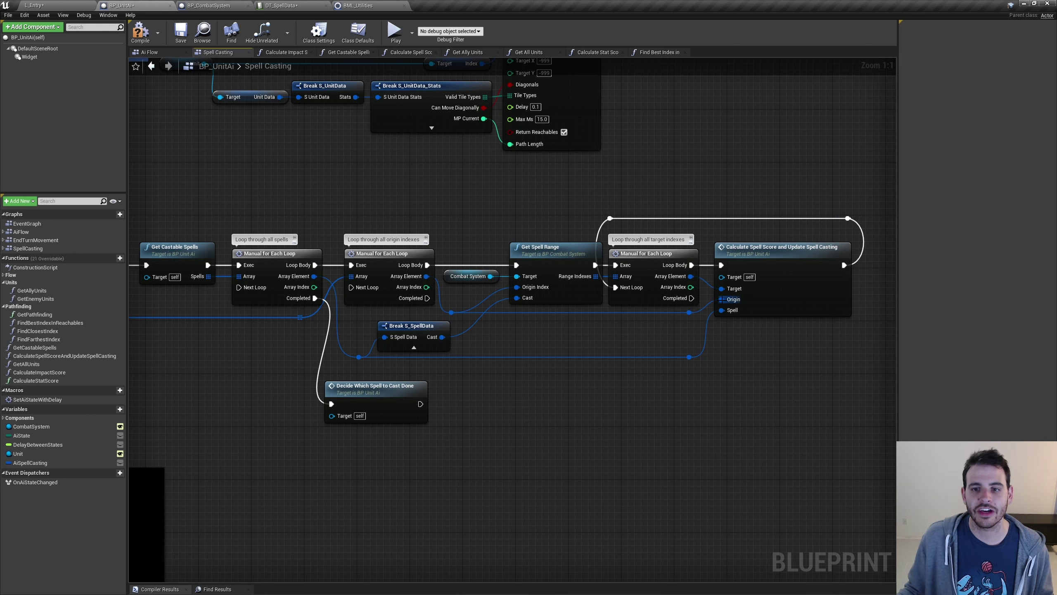
Step: Feed the target loop's Completed into the middle loop's Next Loop through two straightened reroutes
mouse_move(679, 298)
mouse_down()
mouse_move(351, 287)
mouse_move(379, 282)
mouse_move(365, 291)
mouse_up()
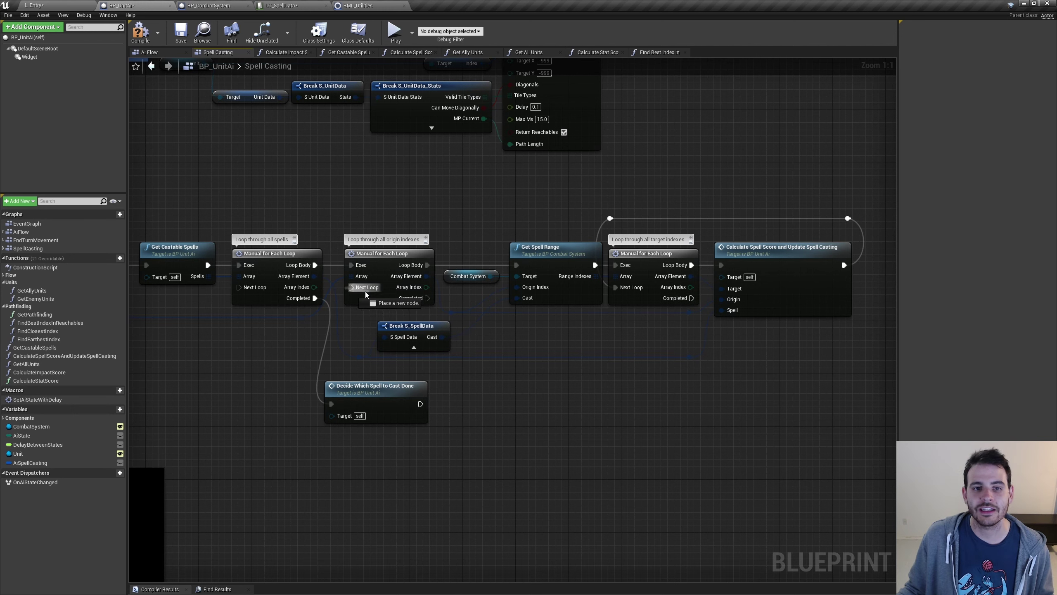
mouse_move(692, 299)
mouse_down()
mouse_move(686, 192)
mouse_move(370, 290)
mouse_up()
double_click(459, 292)
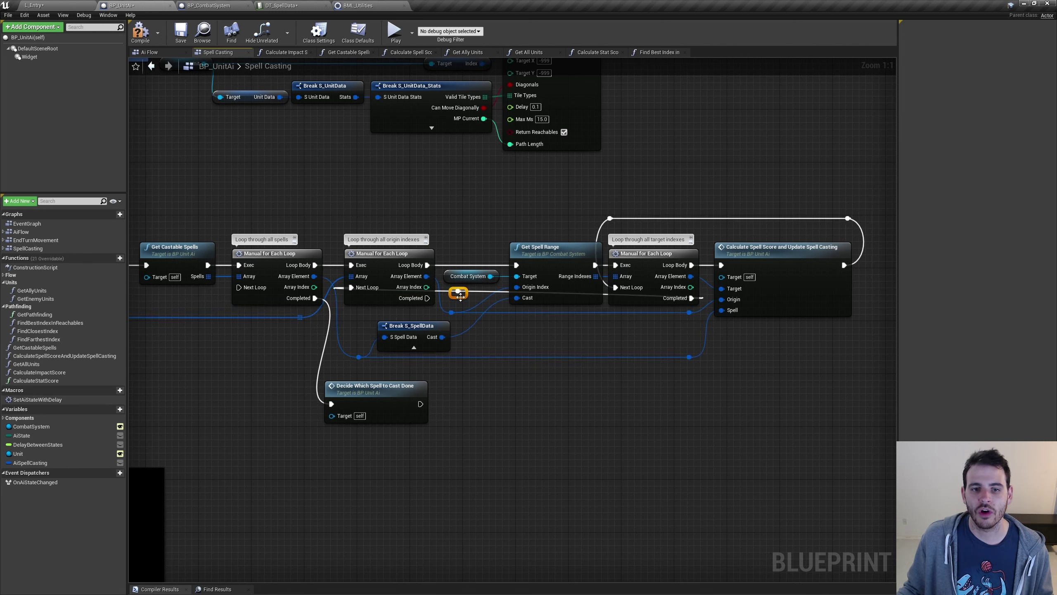
drag(458, 293, 358, 220)
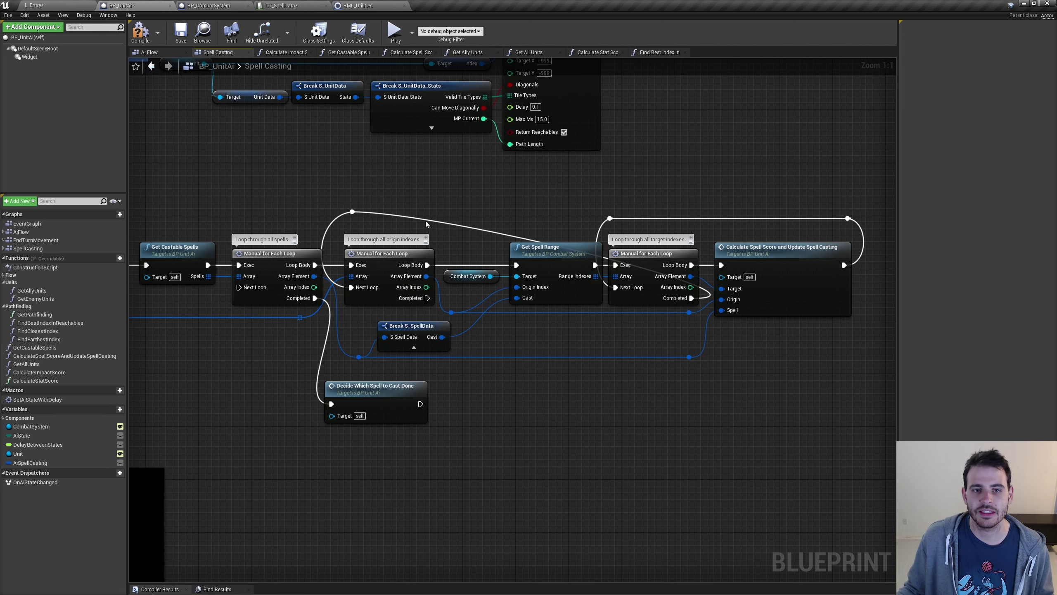
double_click(425, 221)
mouse_move(433, 229)
mouse_down()
mouse_move(704, 198)
mouse_move(704, 212)
mouse_up()
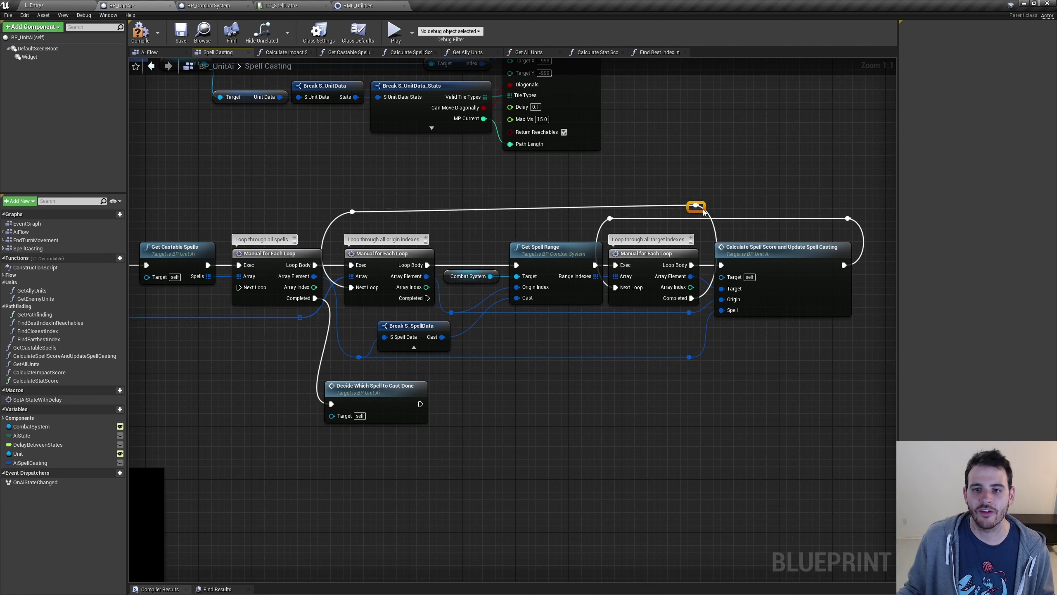
ctrl+click(353, 211)
key(q)
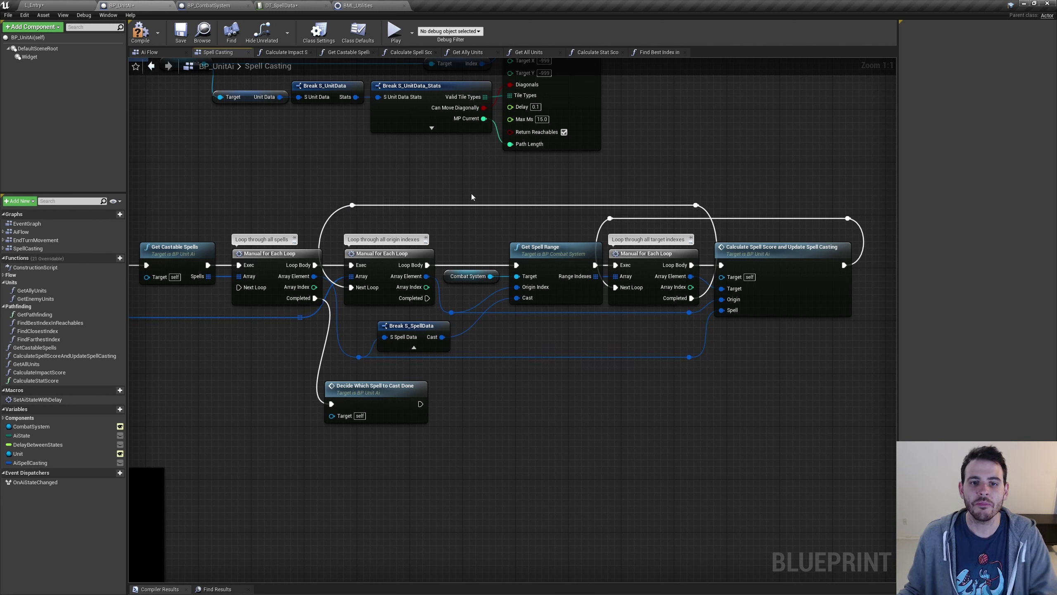
click(471, 194)
Step: Route the origin-index loop's Completed into the spell loop's Next Loop over levelled reroutes, then compile and save
mouse_move(428, 298)
mouse_down()
mouse_move(281, 244)
mouse_move(238, 287)
mouse_up()
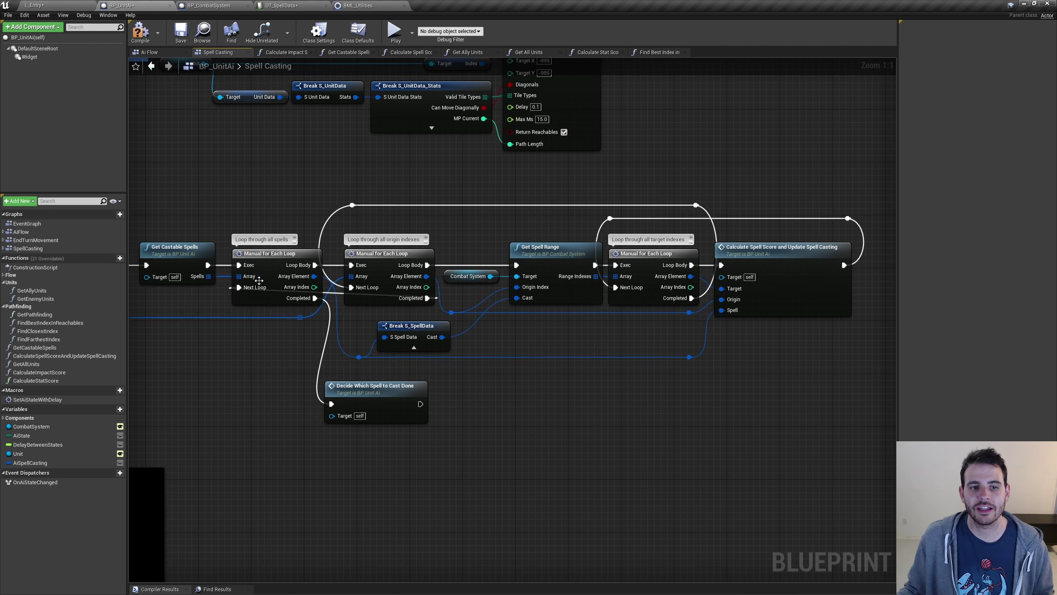
double_click(340, 296)
drag(341, 296, 434, 191)
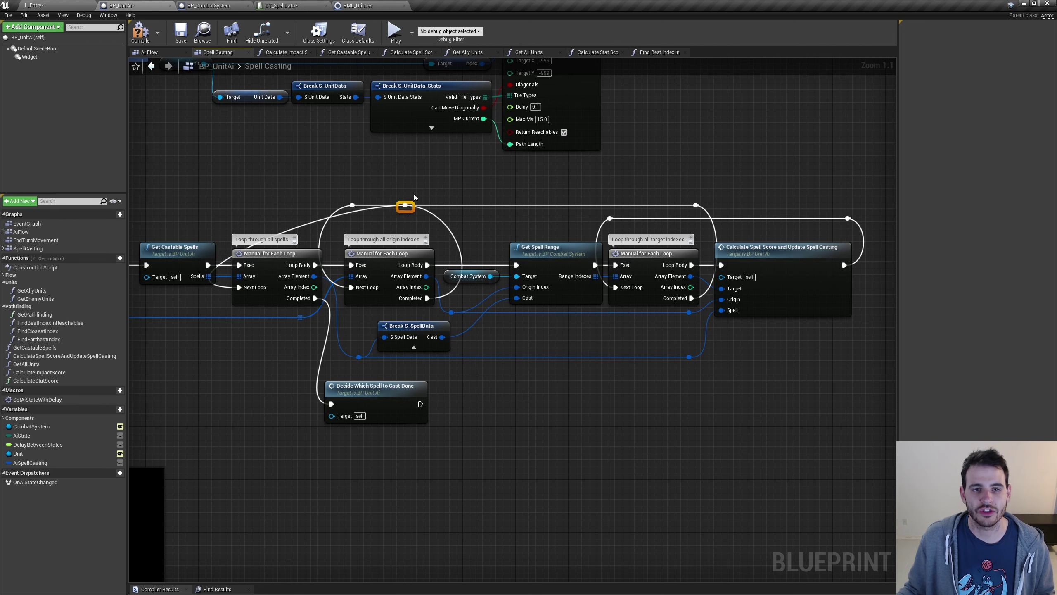
double_click(281, 222)
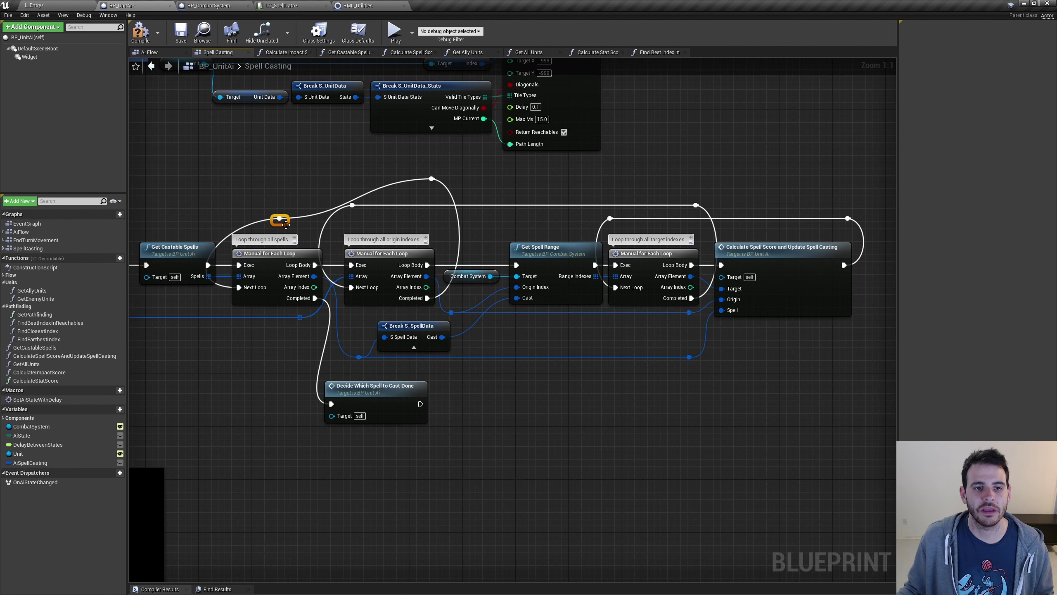
drag(281, 223, 244, 190)
drag(386, 179, 489, 185)
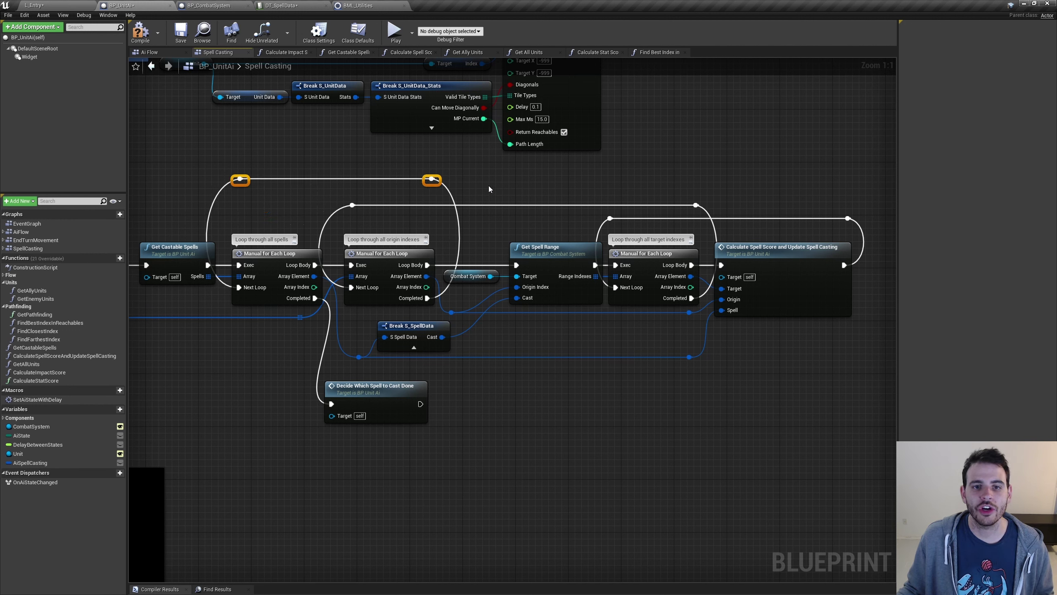
key(q)
click(494, 184)
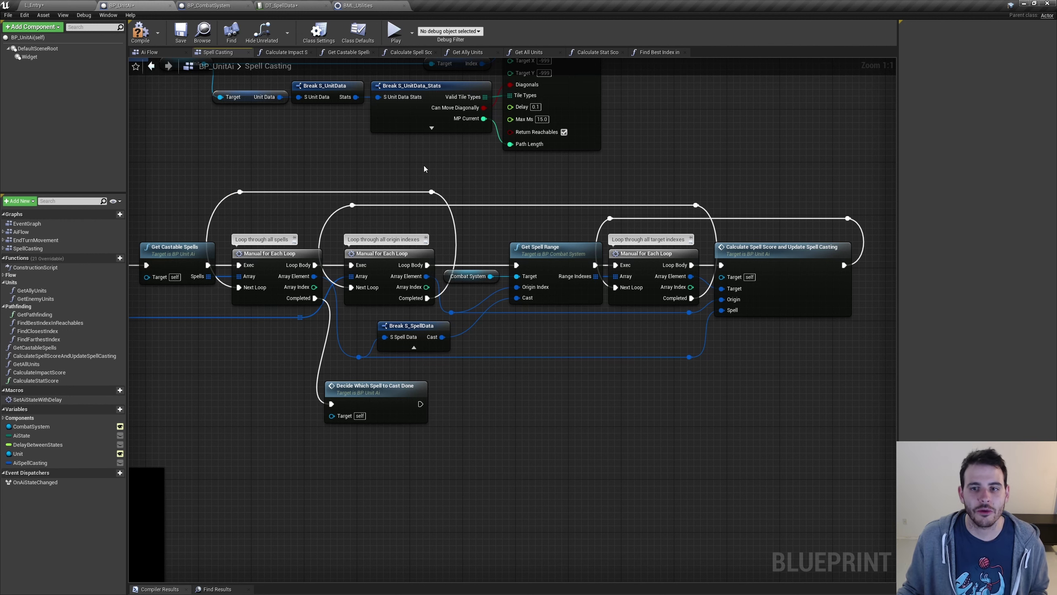
click(140, 31)
click(270, 254)
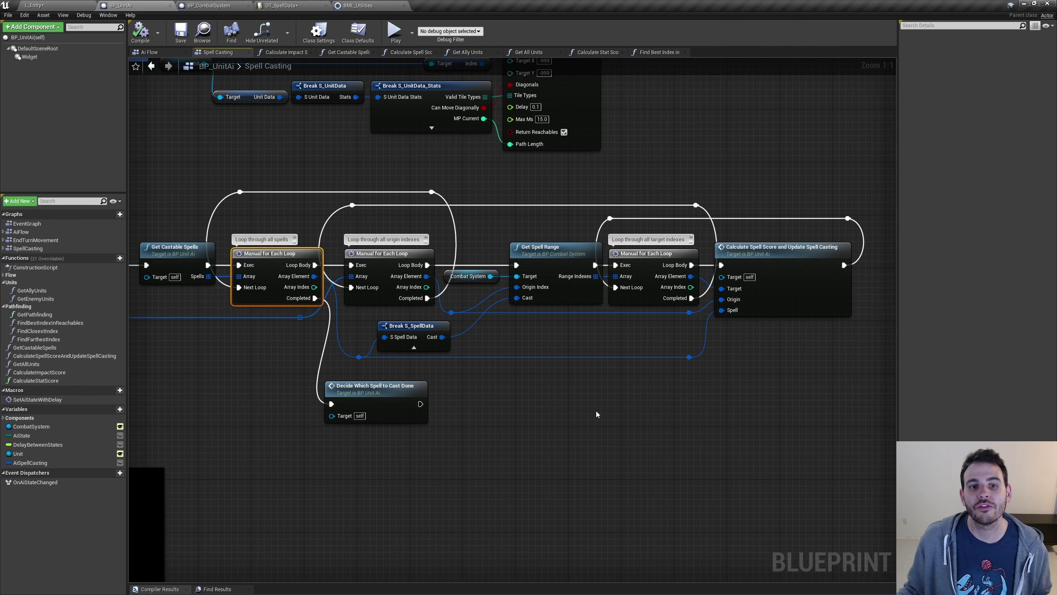
Step: Play L_Entry, place one team 0 unit and six team 1 units, and start the combat
click(376, 212)
click(38, 5)
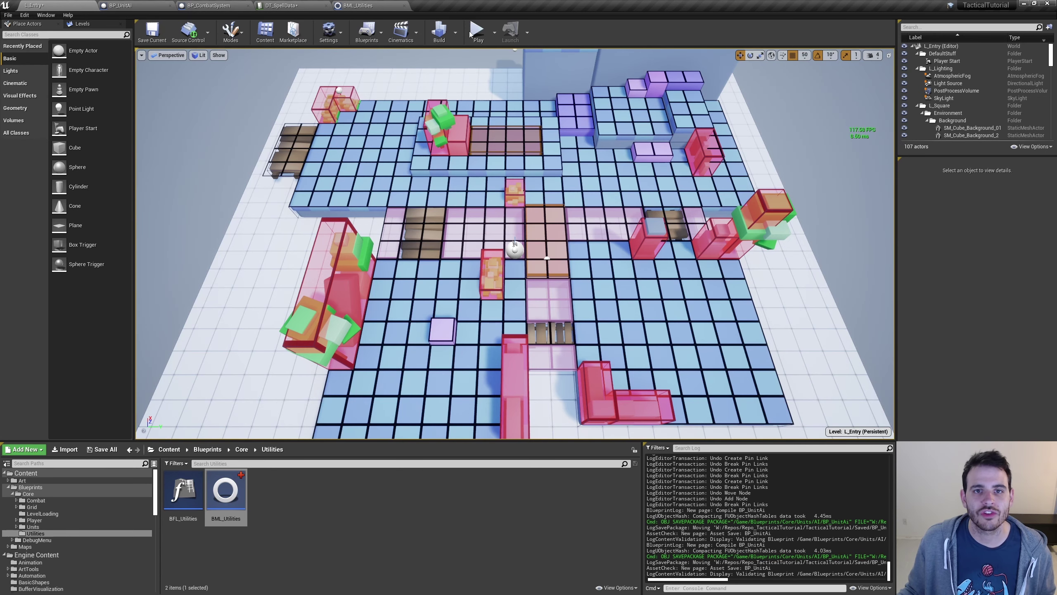
click(478, 36)
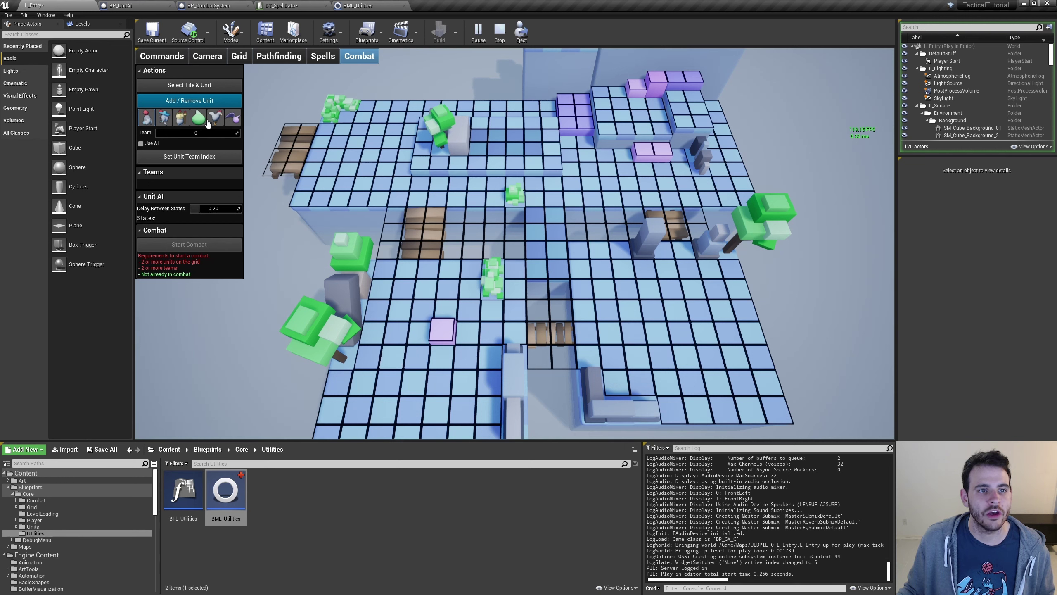
click(345, 155)
drag(187, 132, 195, 137)
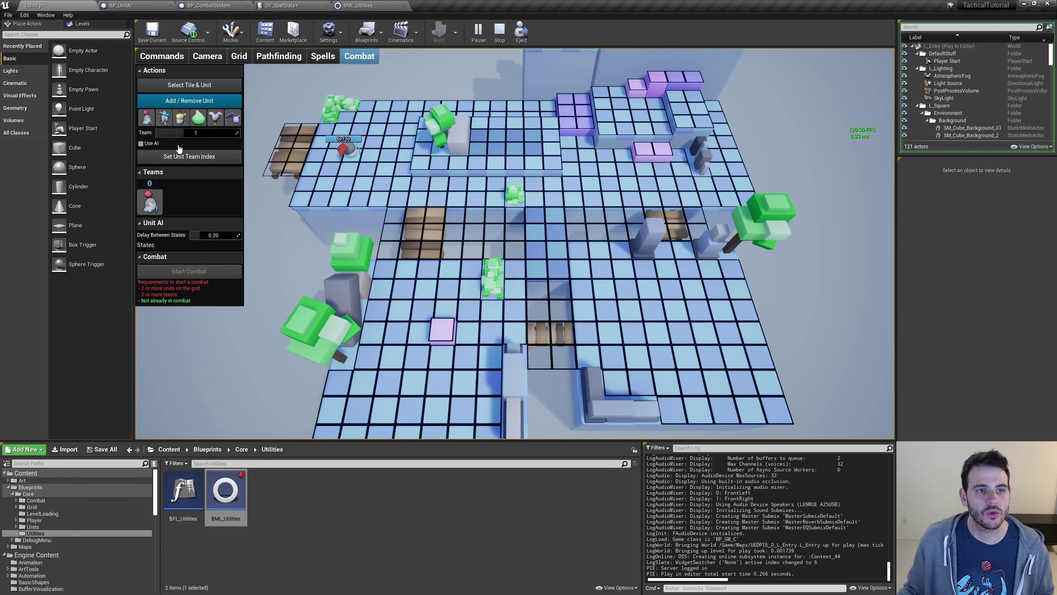
drag(456, 160, 595, 173)
click(189, 348)
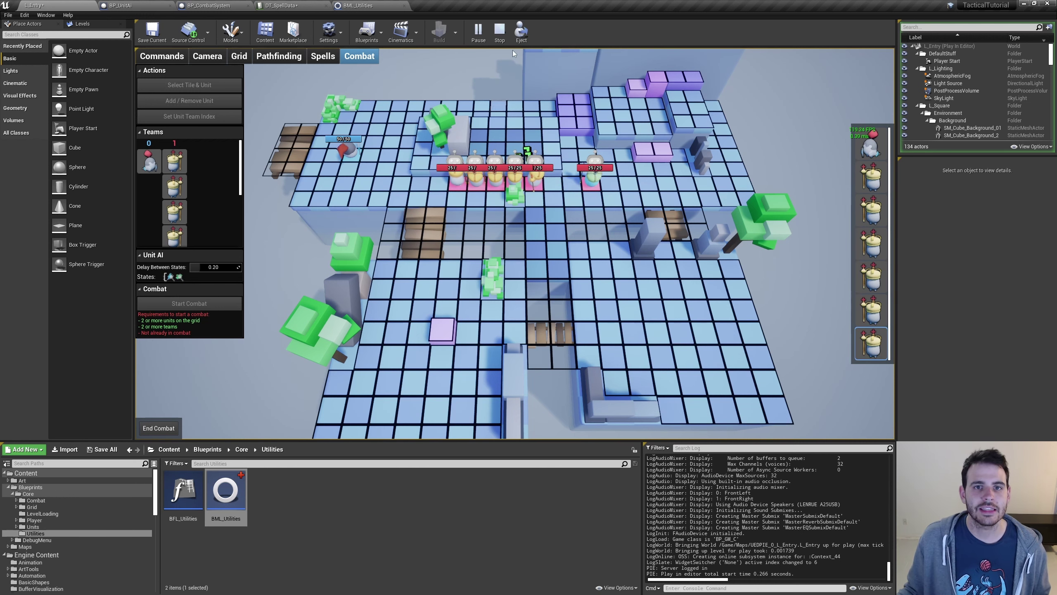
Step: Stop the play session and go back to BP_UnitAi's Spell Casting graph
click(500, 30)
click(180, 5)
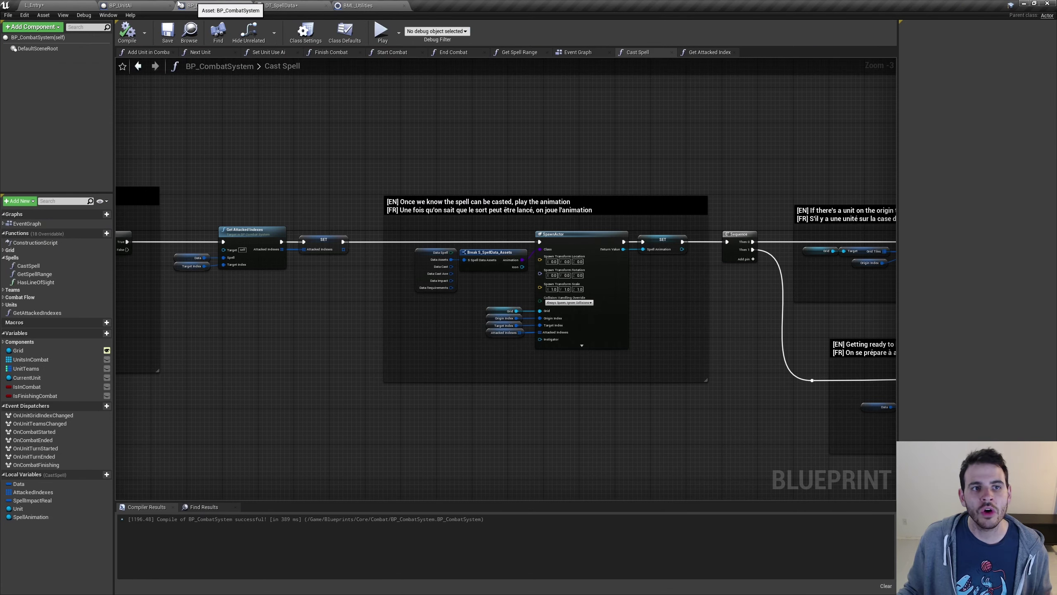
click(154, 5)
drag(642, 434, 694, 478)
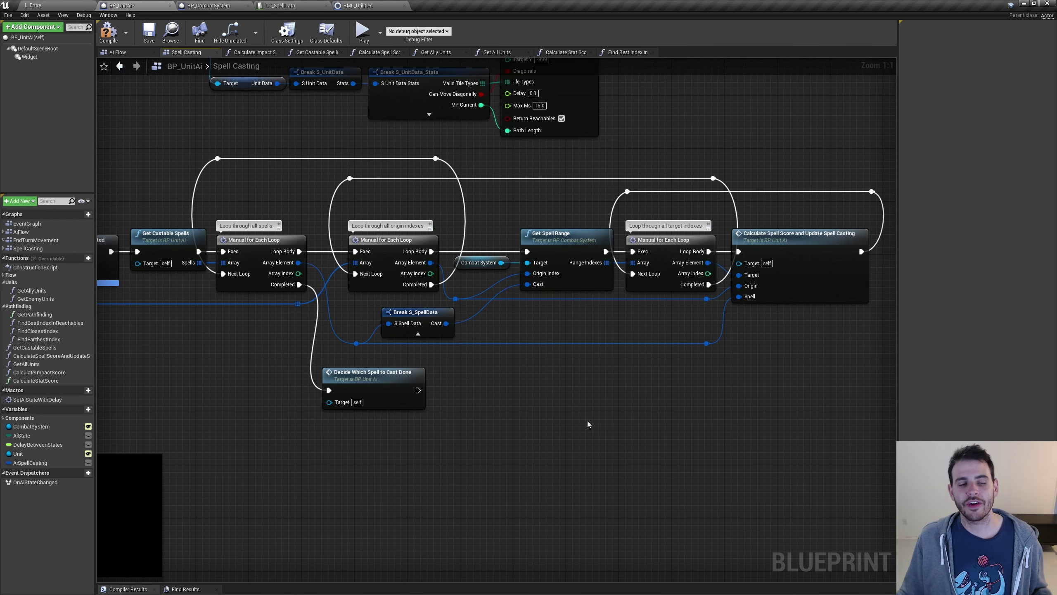
Step: Create a new macro named DelayIfTakngTooMuchTime in BP_UnitAi
click(89, 391)
text(DelayIfTakngTooMuchTime)
key(Return)
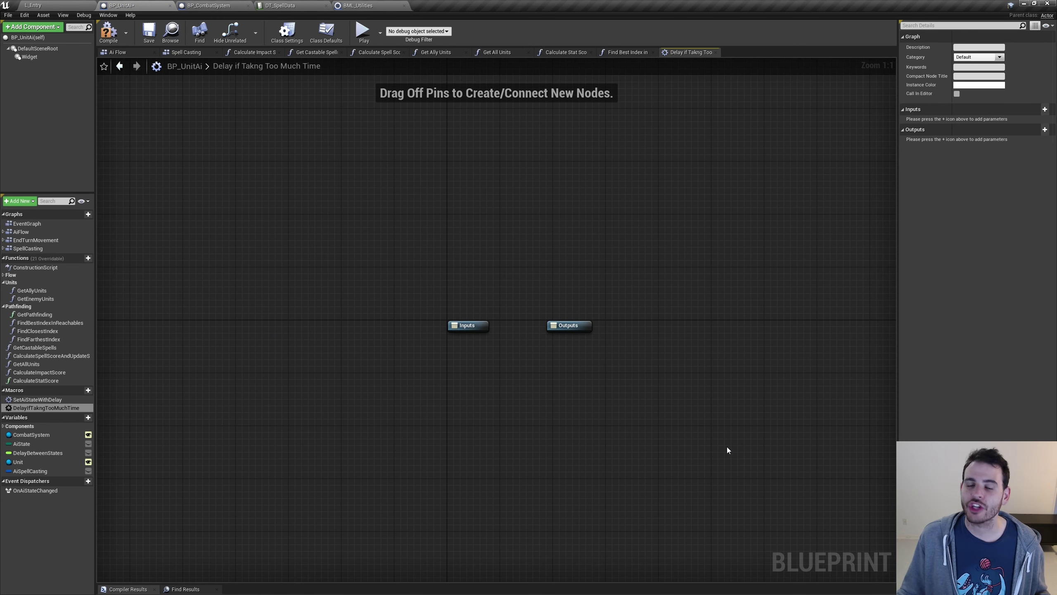
right_drag(769, 466, 526, 311)
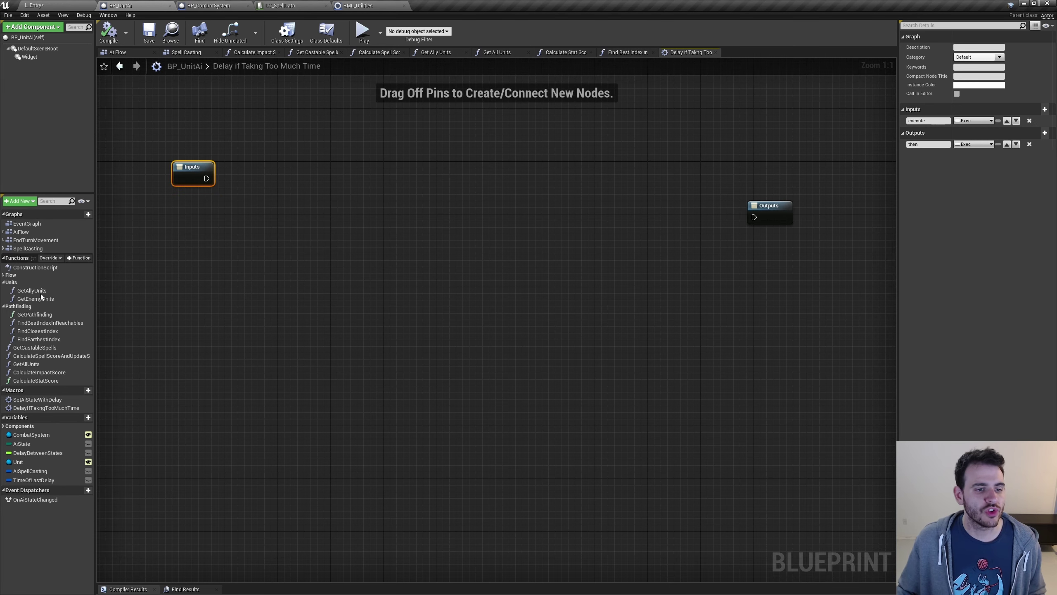
Step: Give the macro an execute input and a then output pin, checking the TimeOfLastDelay variable
click(33, 480)
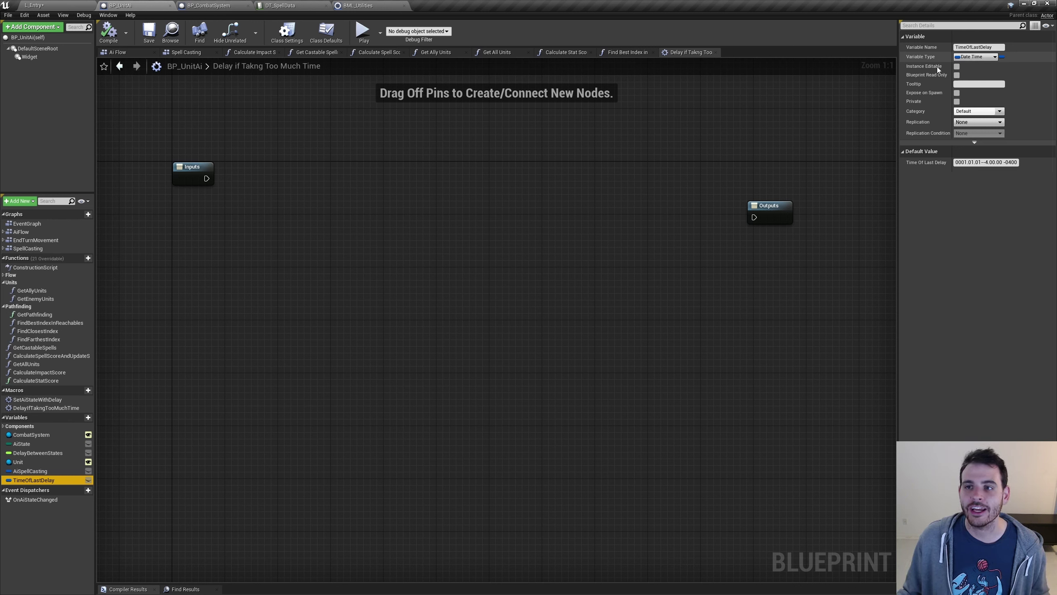
click(193, 173)
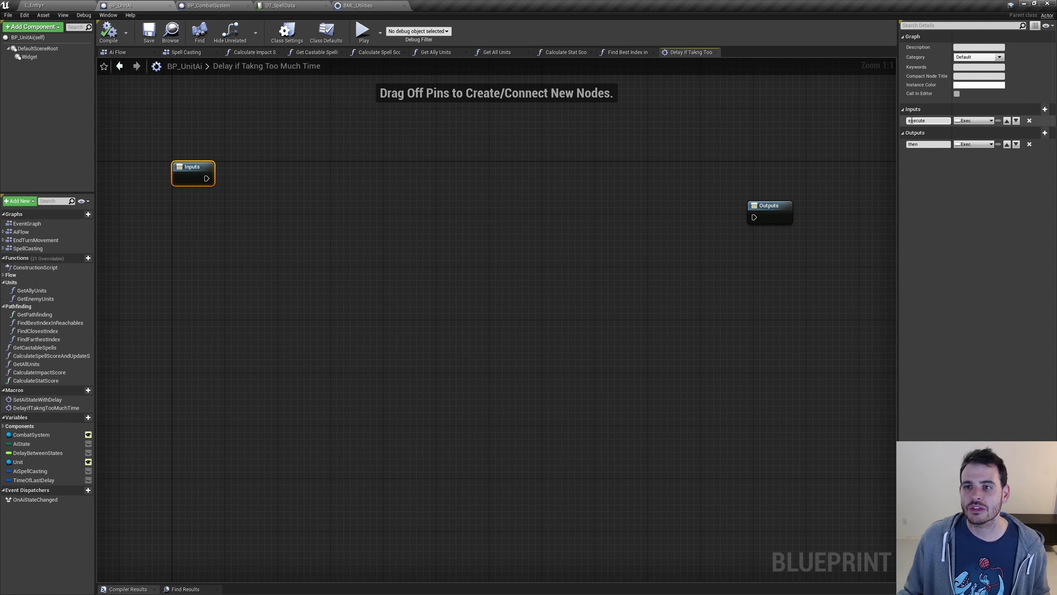
click(769, 208)
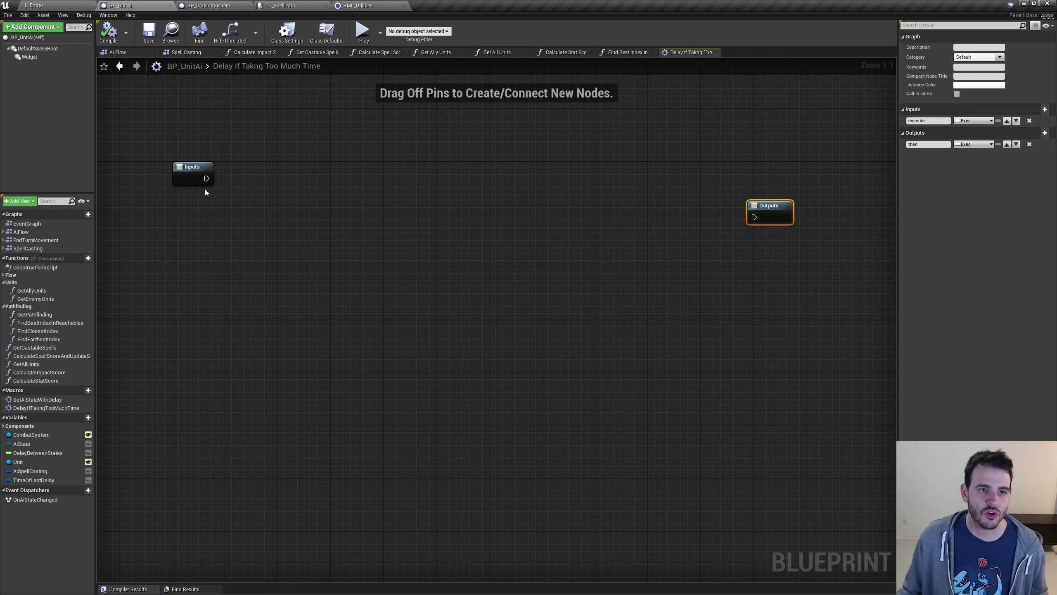
drag(207, 178, 754, 217)
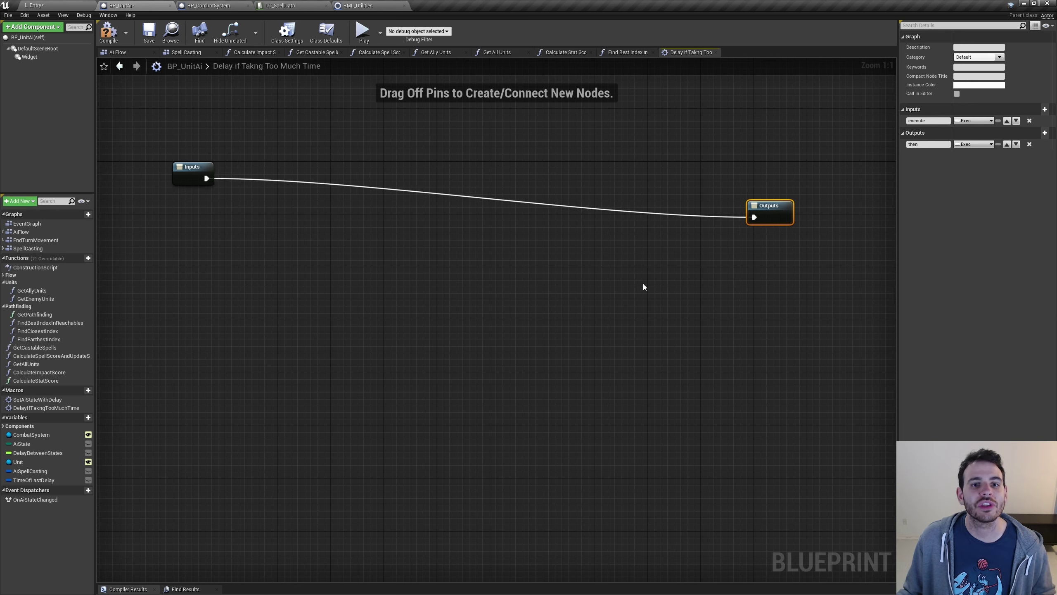
key(ctrl+z)
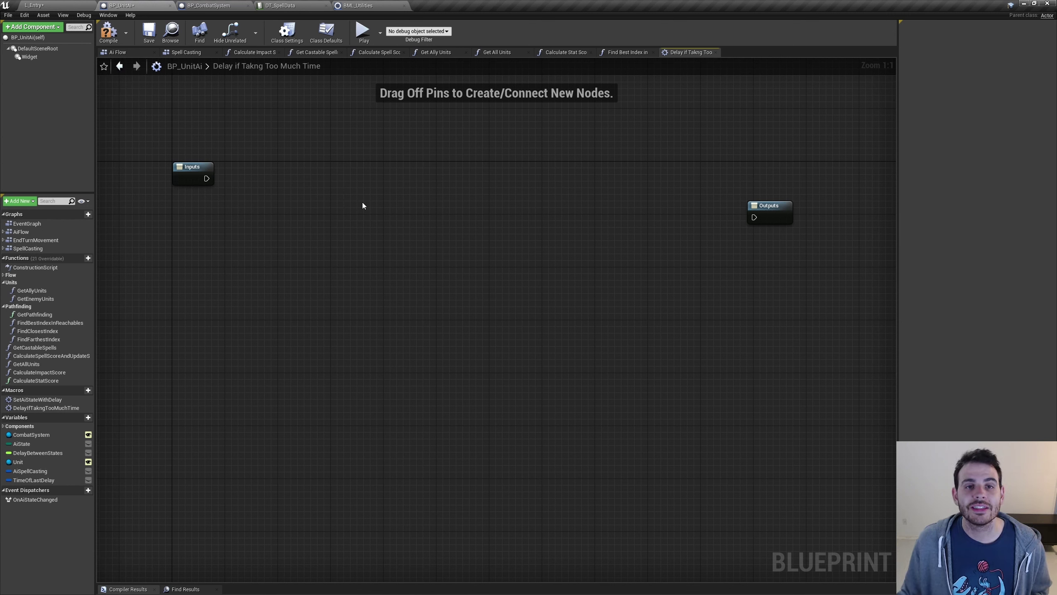
Step: Paste the elapsed-time nodes: Now, Time Of Last Delay and GetTotalMilliseconds
key(ctrl+v)
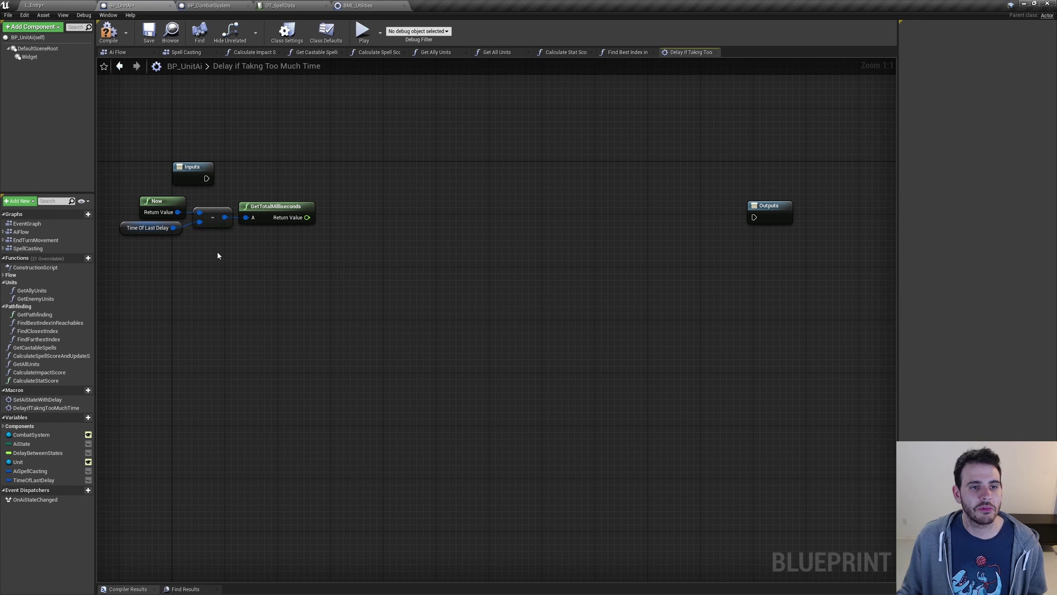
drag(139, 172, 184, 234)
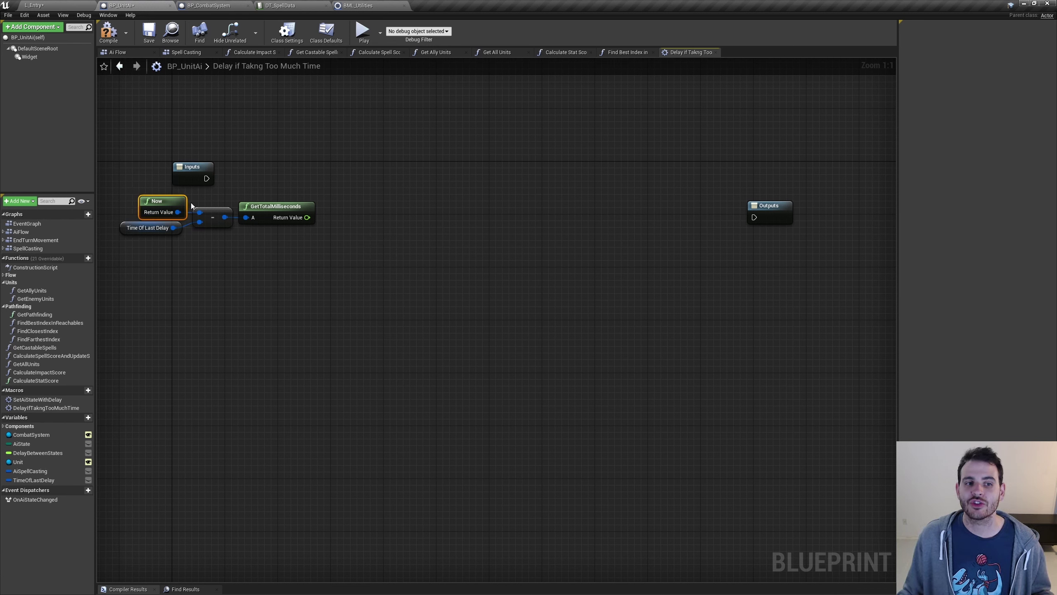
click(155, 228)
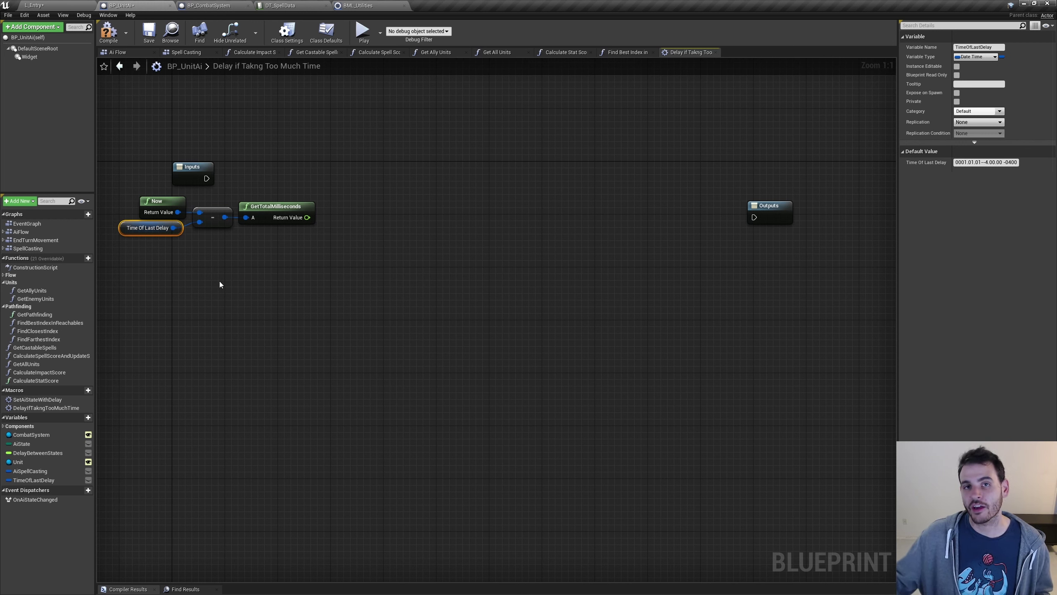
click(292, 210)
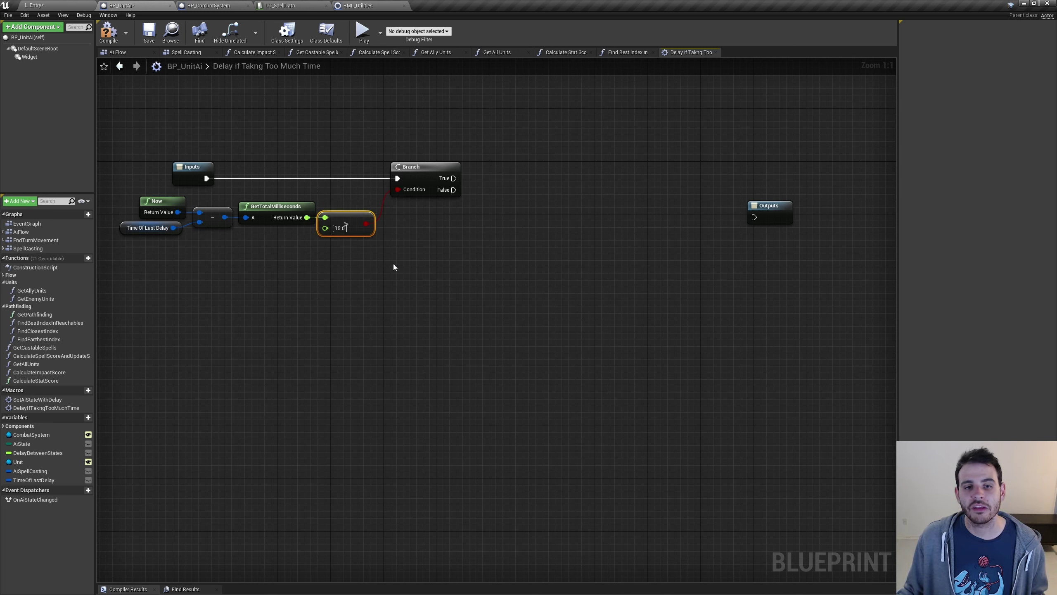
Step: Connect the Branch's False output to the macro's Outputs exec
drag(454, 178, 515, 165)
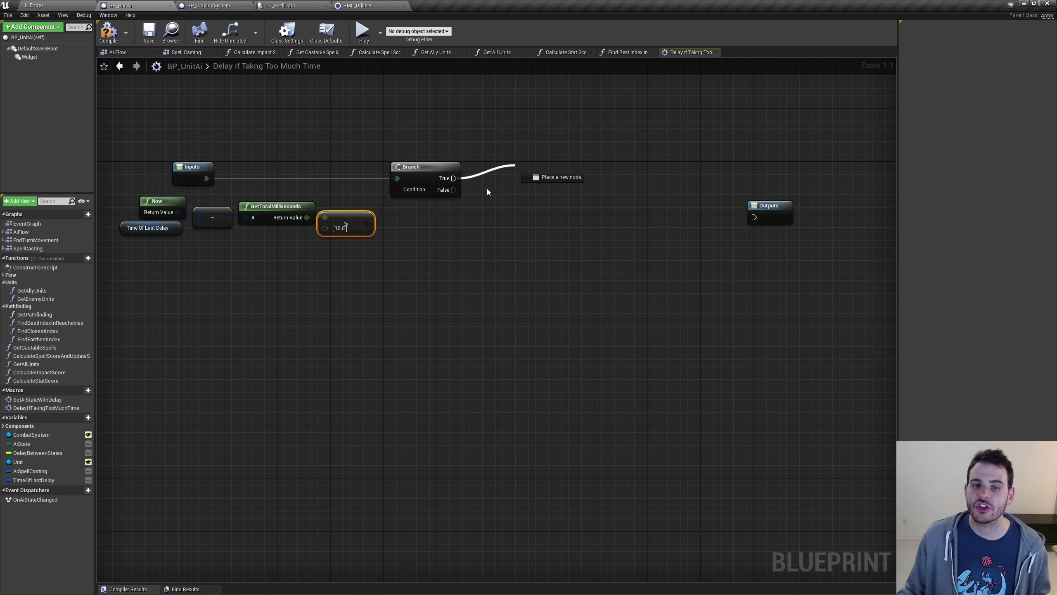
click(444, 229)
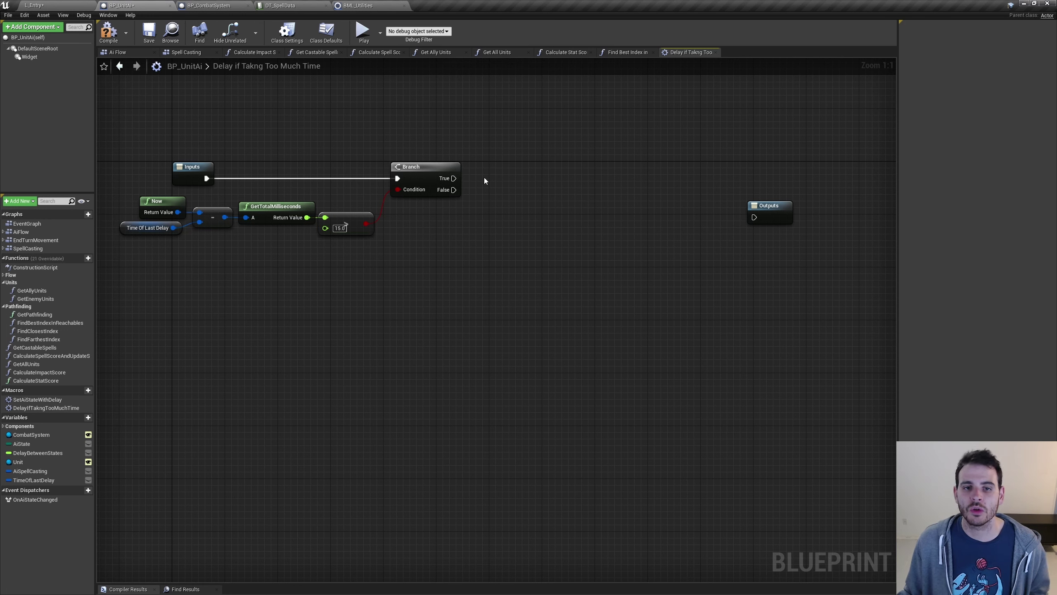
drag(453, 190, 754, 217)
click(466, 205)
click(768, 215)
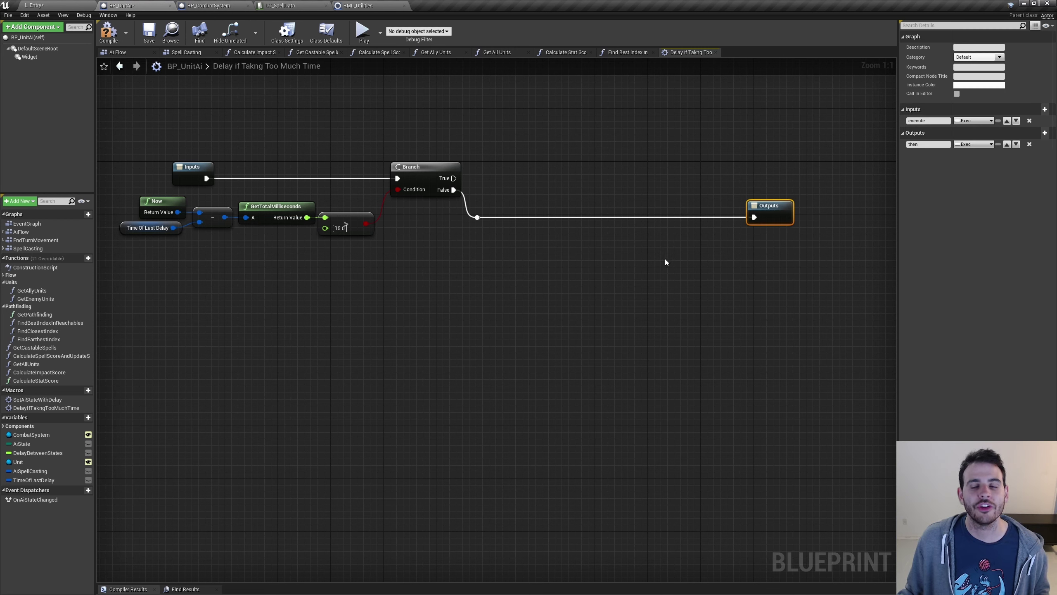
click(563, 224)
click(438, 187)
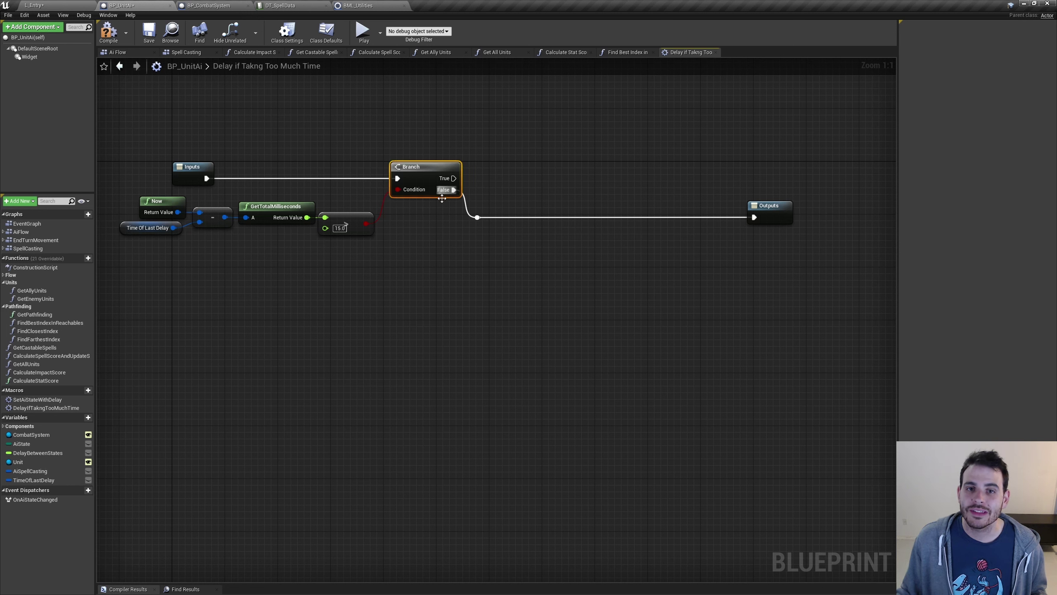
drag(637, 179, 762, 232)
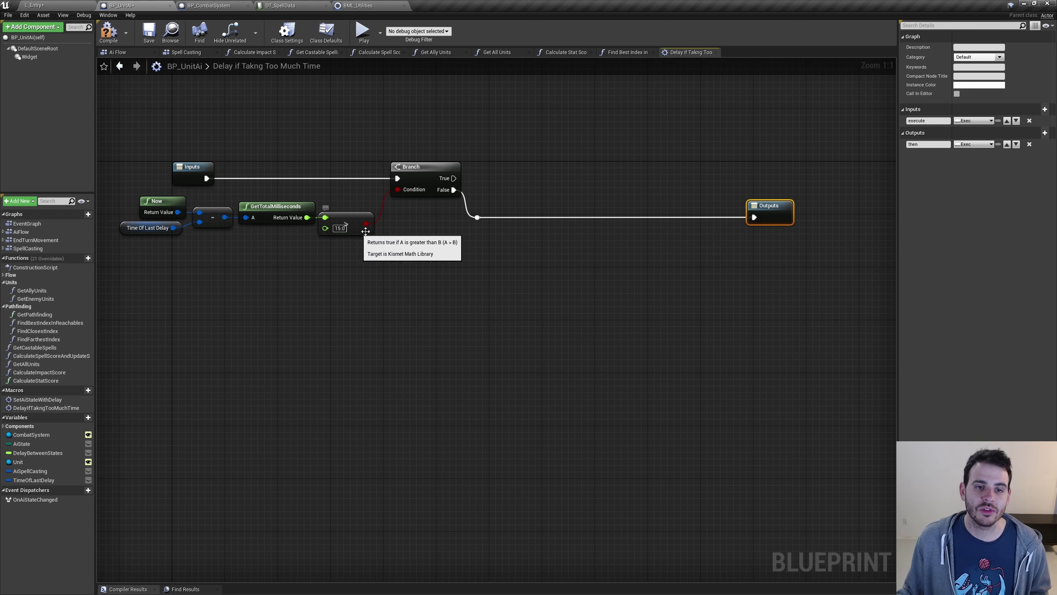
Step: Add a 0.1 s Delay on the Branch's True path and compile the blueprint
drag(454, 179, 498, 184)
text(delay)
key(Return)
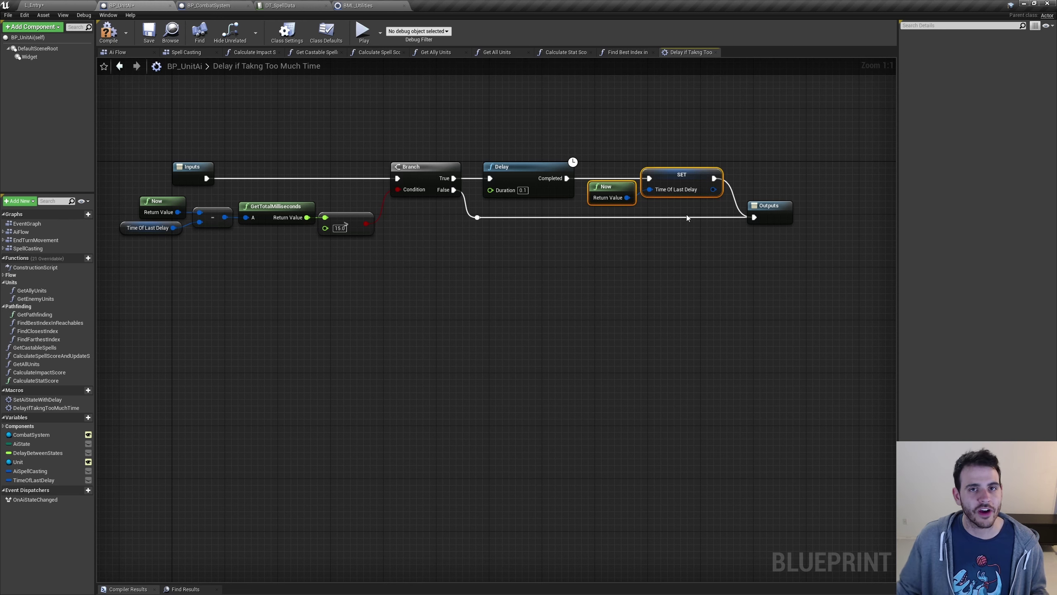
drag(109, 169, 406, 258)
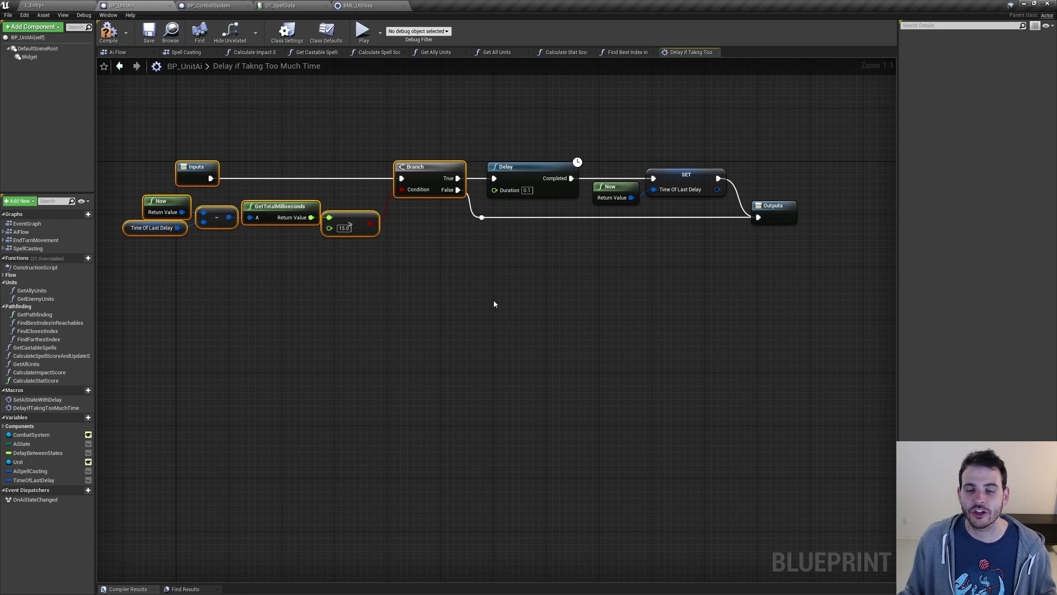
click(776, 215)
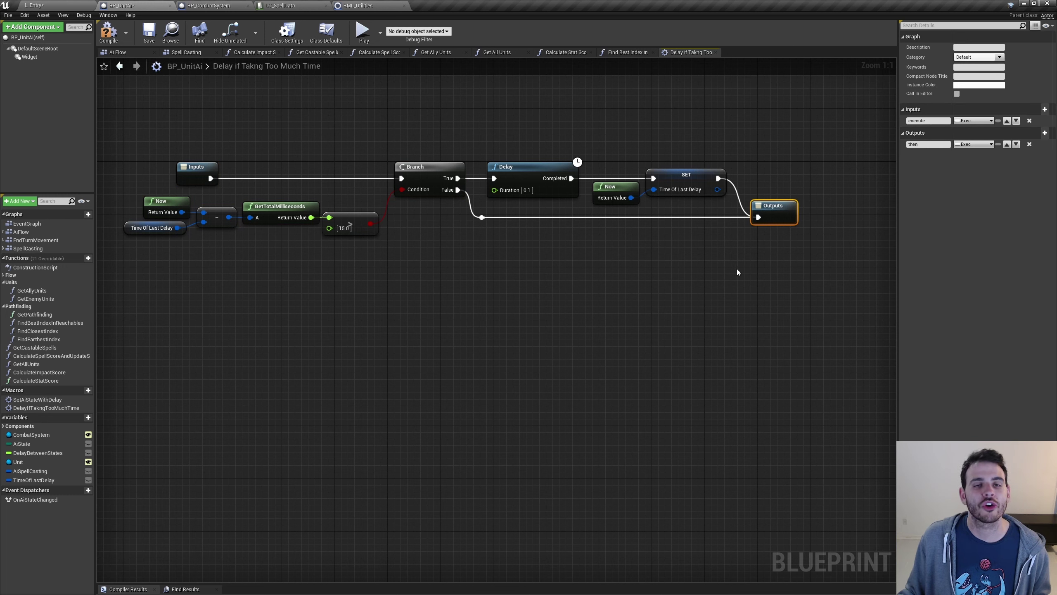
click(633, 259)
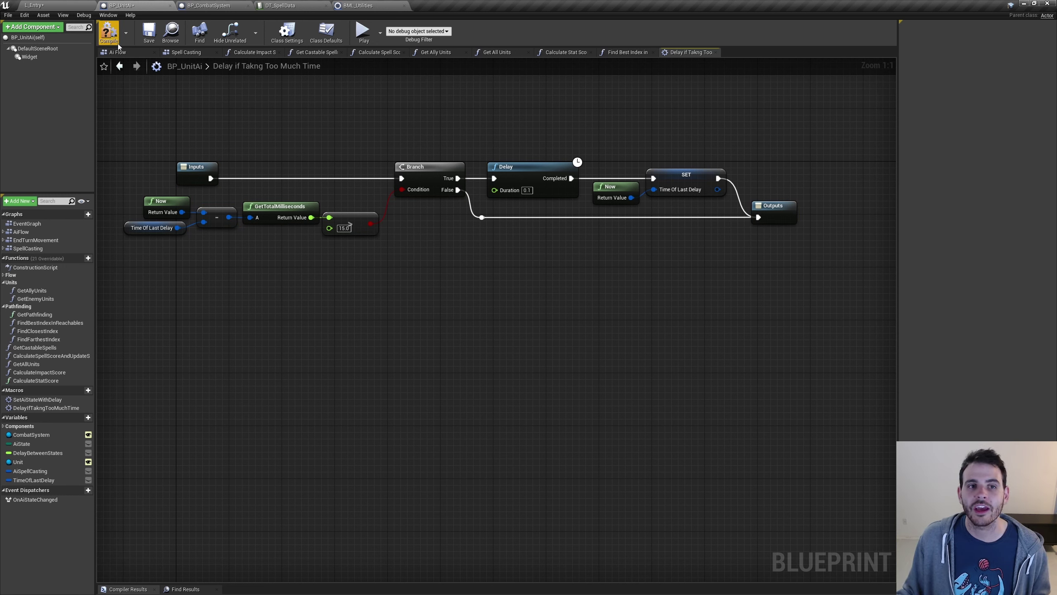
click(108, 31)
Step: Place the delay macro in the Spell Casting graph and route the first loop's loop-back through it
double_click(36, 240)
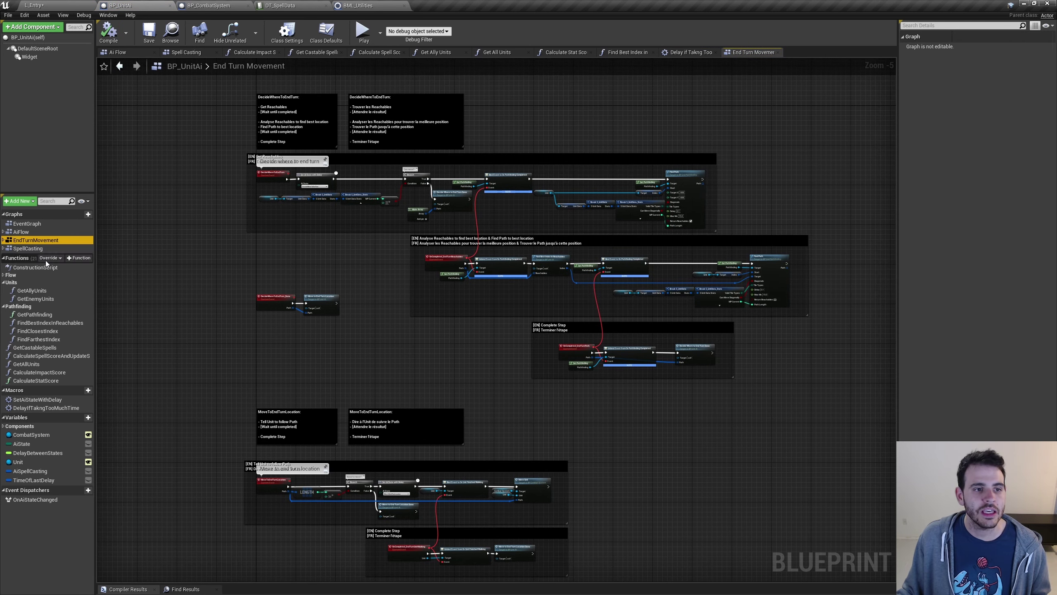
double_click(29, 248)
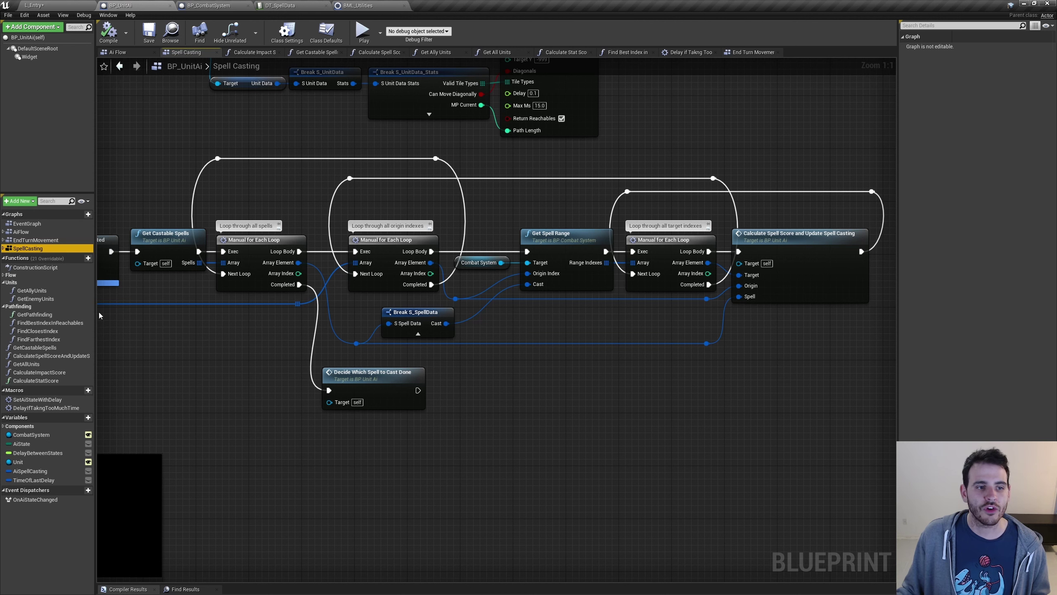
drag(40, 410, 205, 182)
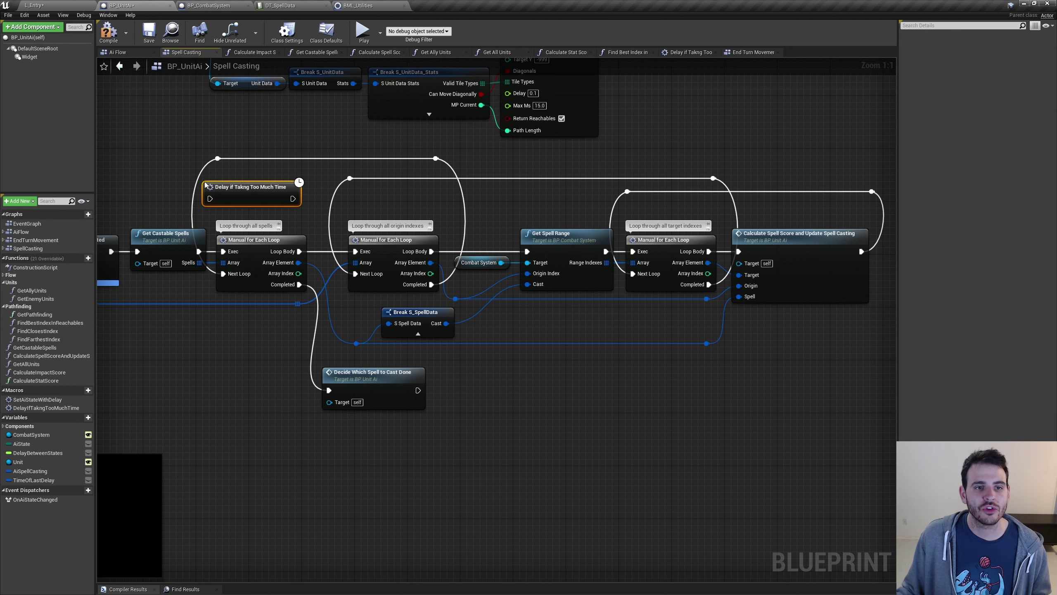
ctrl+drag(223, 274, 209, 199)
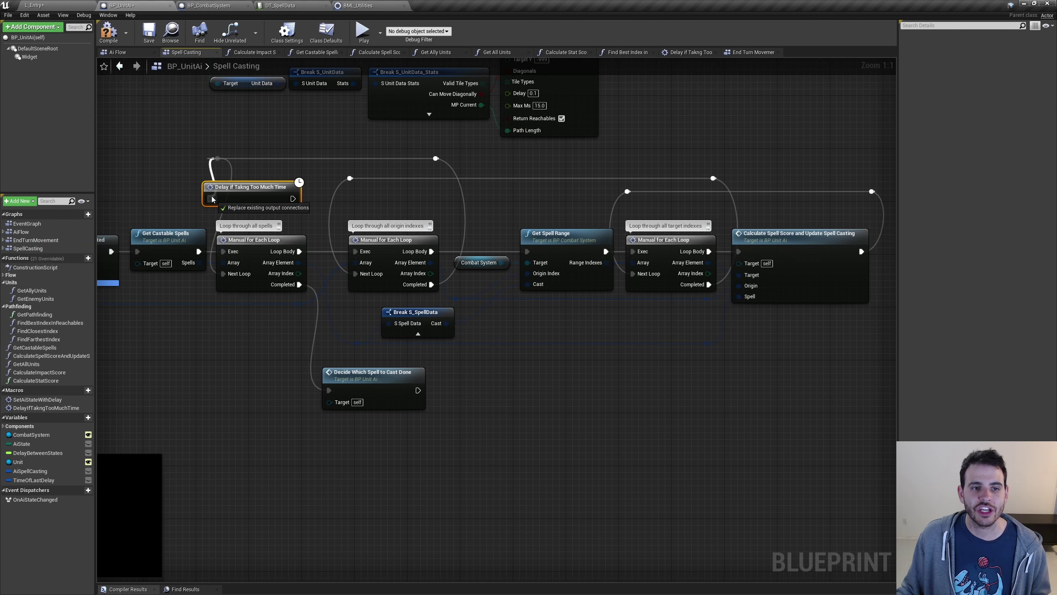
drag(293, 198, 223, 273)
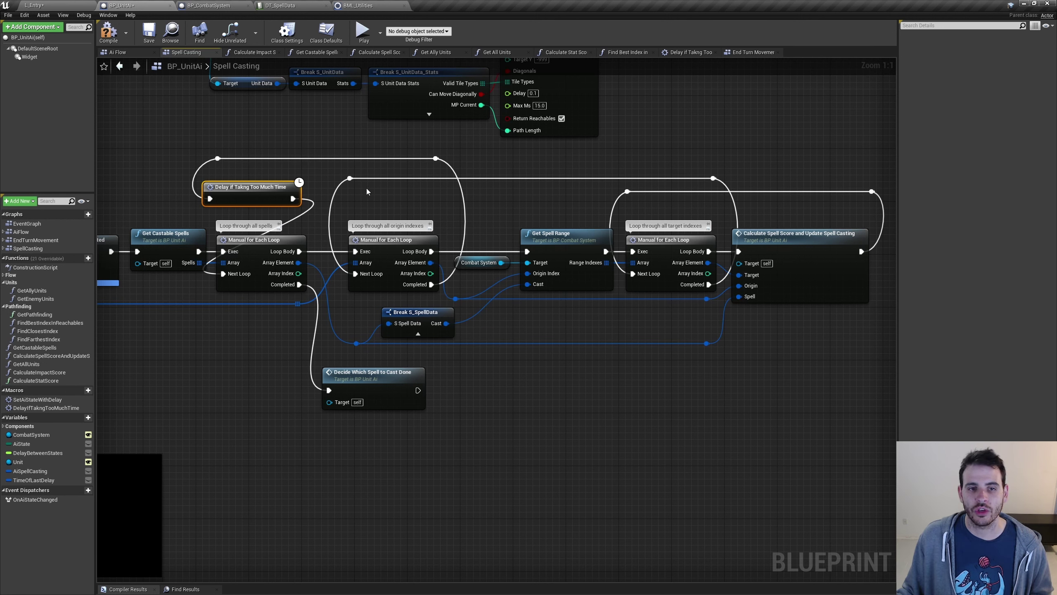
Step: Paste two more delay macro copies and route the second and third loops' loop-backs through them
key(ctrl+c)
key(ctrl+v)
mouse_move(355, 274)
ctrl+mouse_down()
mouse_move(368, 205)
mouse_move(394, 194)
mouse_move(355, 274)
ctrl+mouse_up()
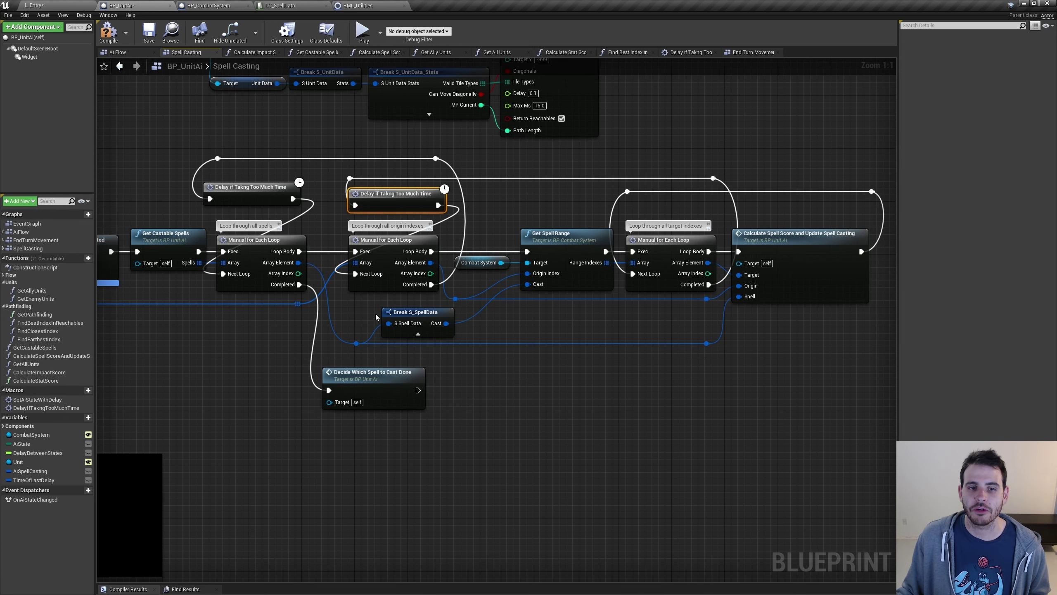
key(ctrl+v)
ctrl+drag(632, 274, 640, 211)
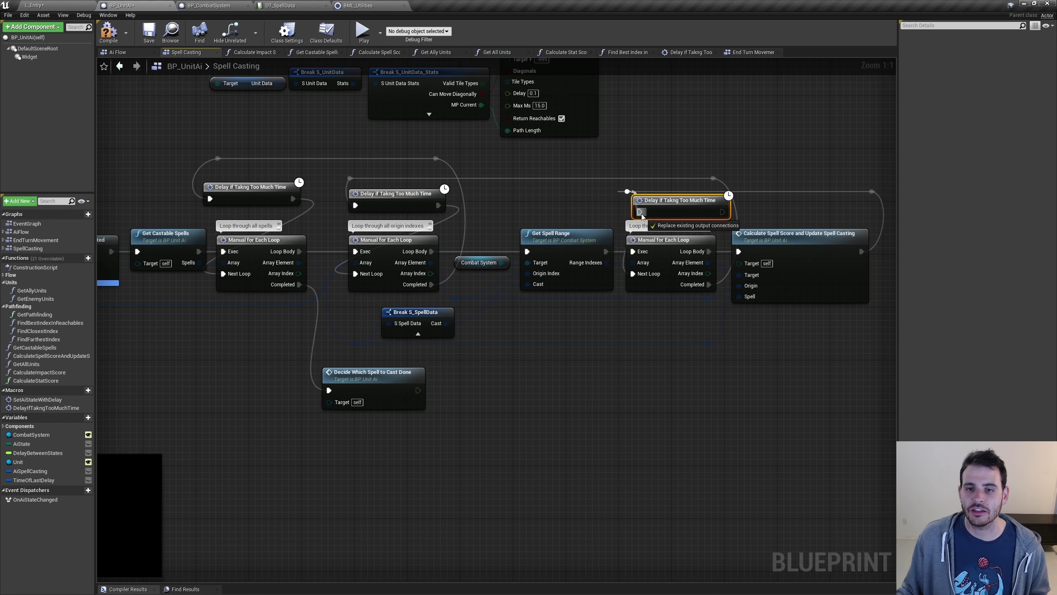
drag(722, 211, 633, 274)
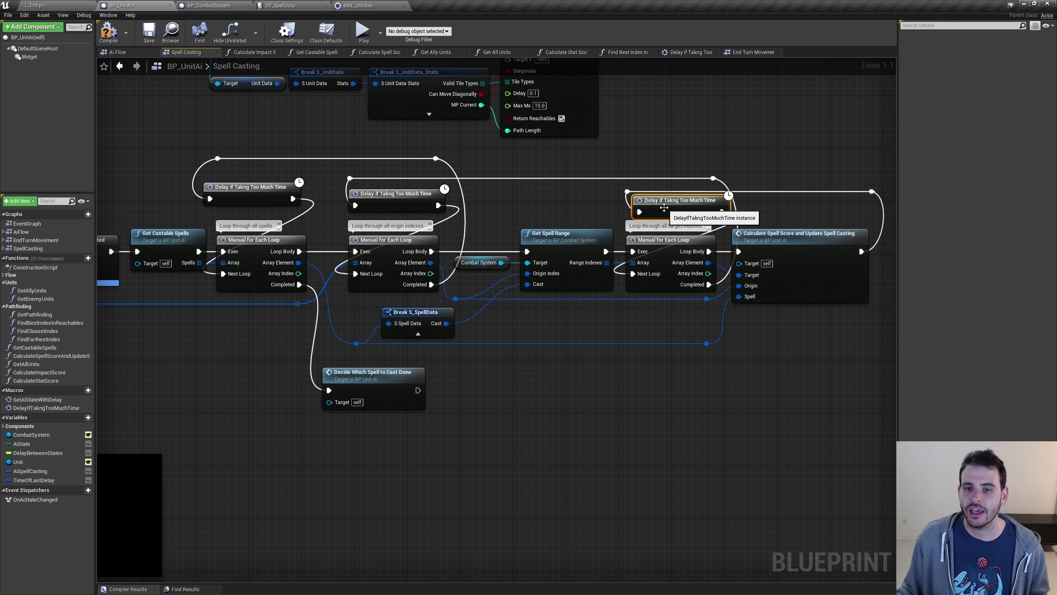
drag(683, 200, 677, 201)
drag(863, 207, 576, 201)
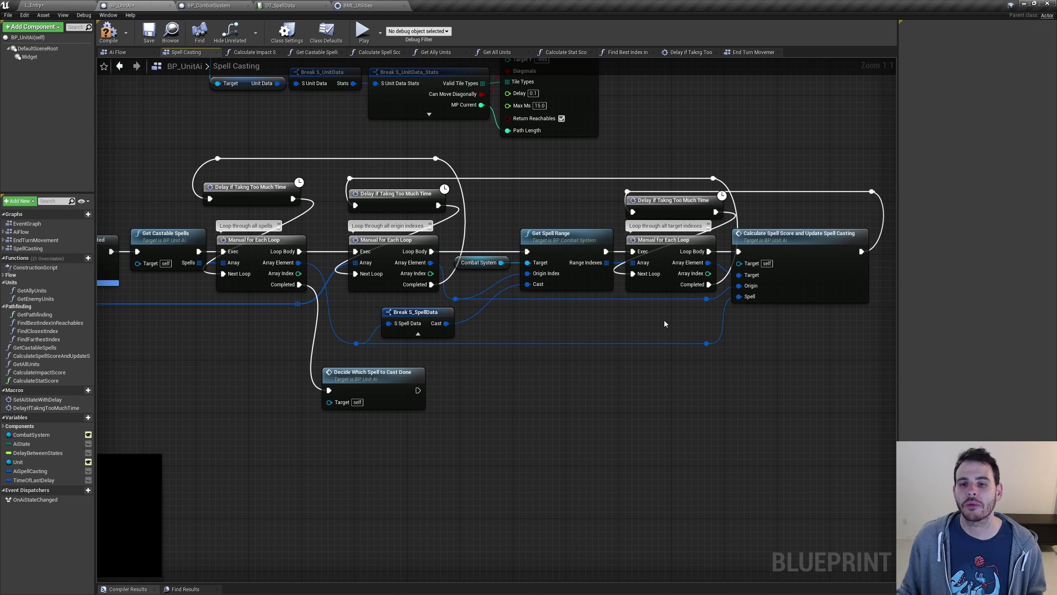
click(658, 277)
click(585, 389)
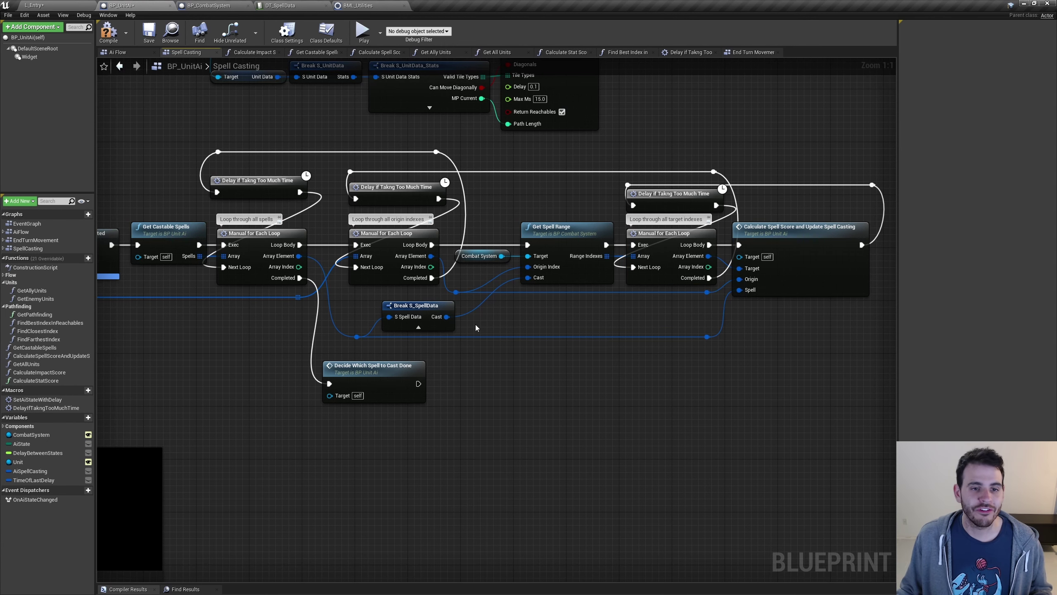
Step: Check the TimeOfLastDelay variable settings and bring the spell-casting start event into view
click(58, 480)
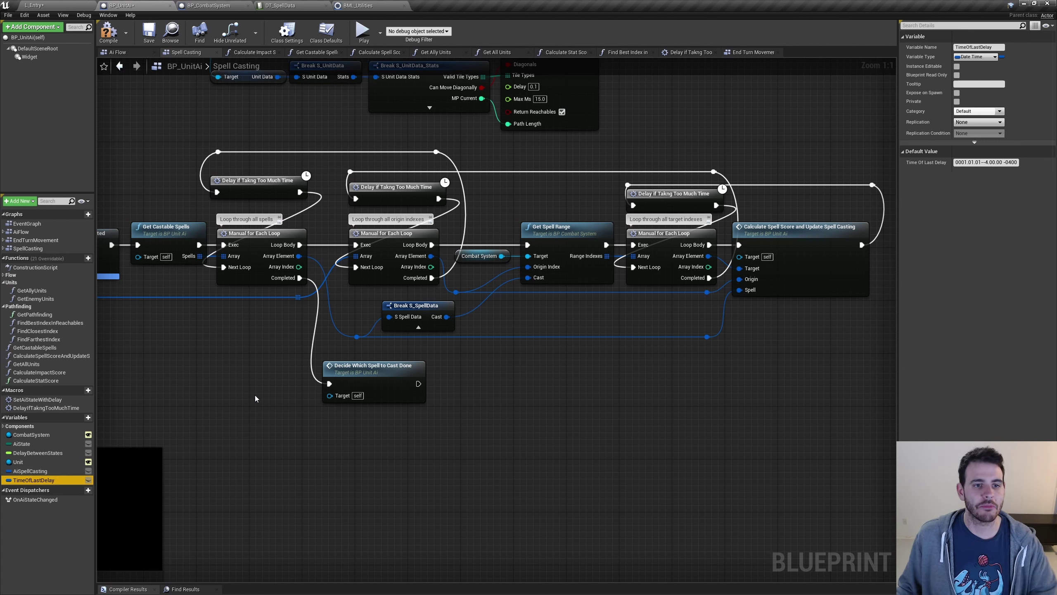
click(266, 182)
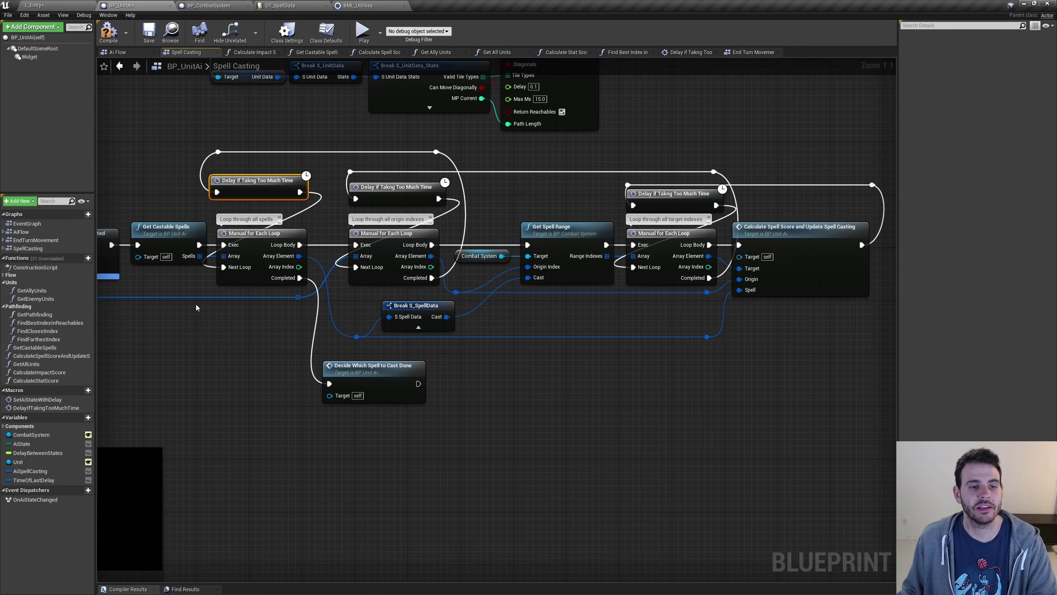
mouse_move(196, 309)
right_down()
mouse_move(498, 319)
mouse_move(489, 339)
right_up()
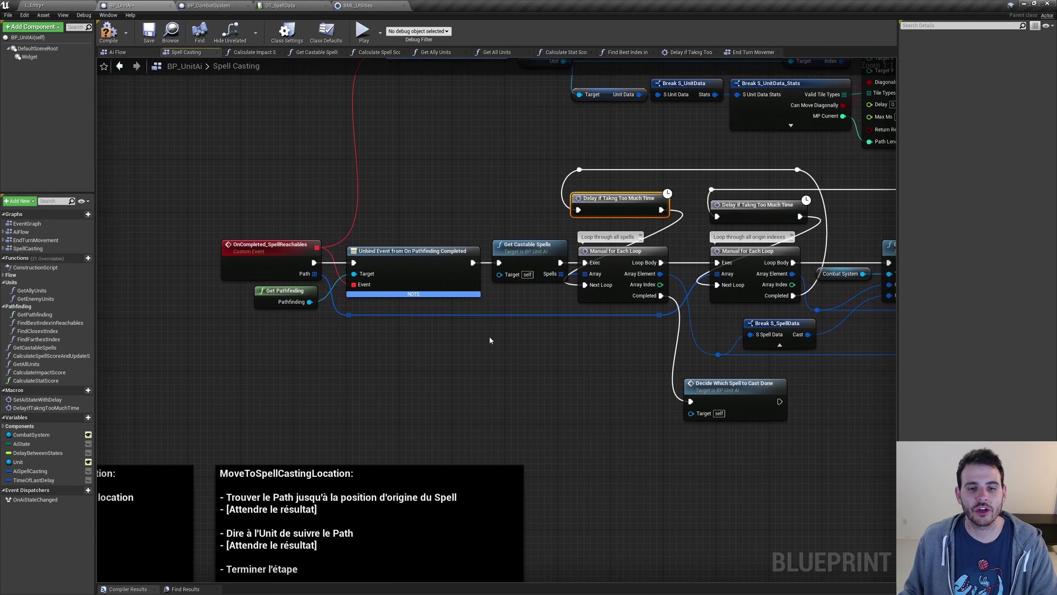
Step: Insert Now→SET Time Of Last Delay right after Unbind Event at the start of spell casting
drag(441, 293, 257, 294)
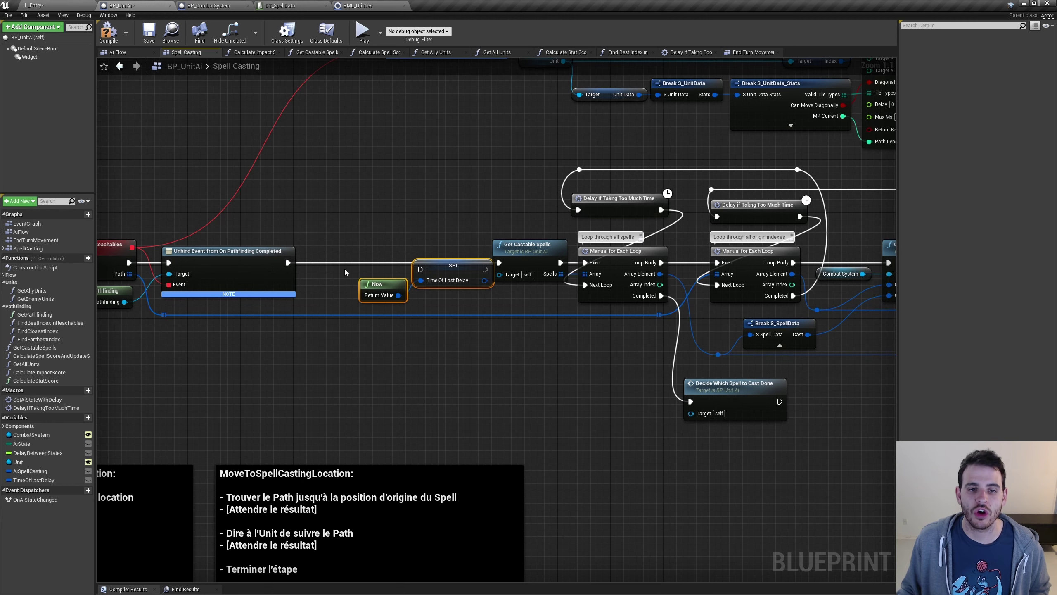
drag(453, 266, 413, 259)
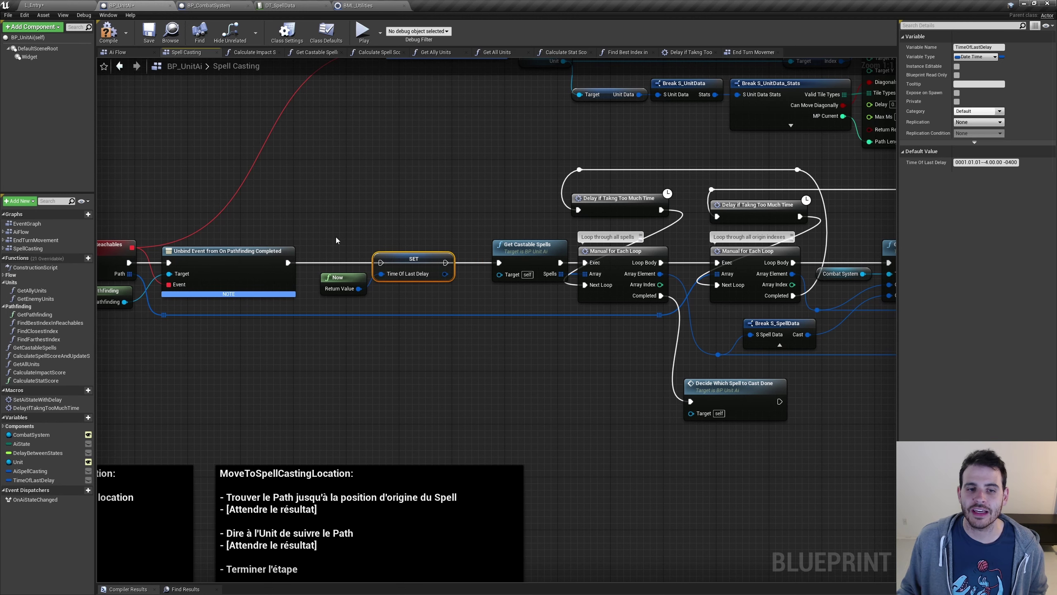
drag(287, 263, 287, 264)
mouse_move(382, 264)
mouse_down()
mouse_move(524, 263)
mouse_move(502, 264)
mouse_up()
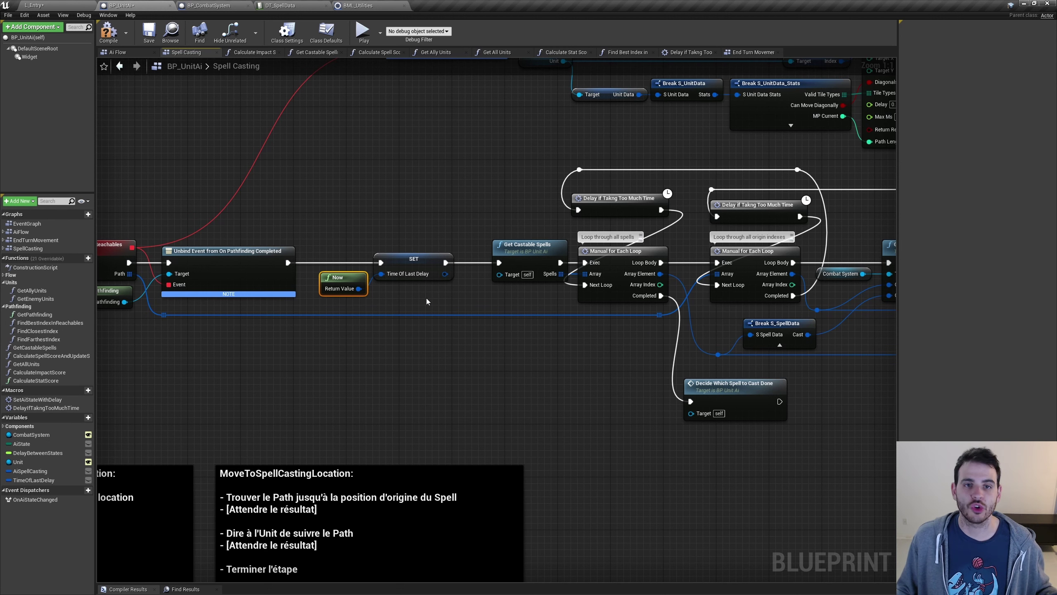
drag(503, 193, 601, 203)
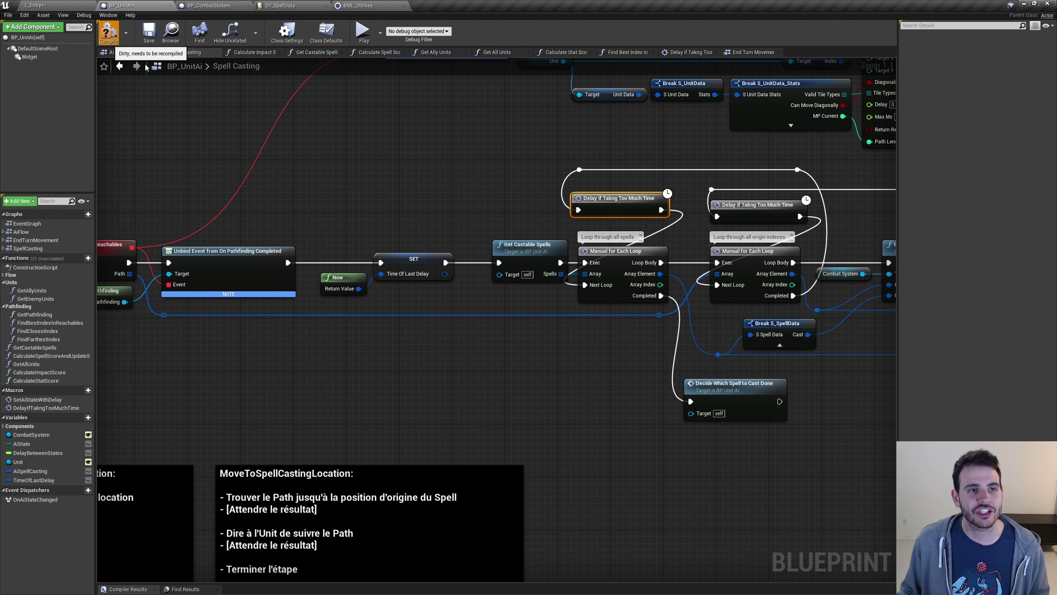
Step: Recompile the blueprint and start a play session of the L_Entry level
key(ctrl+s)
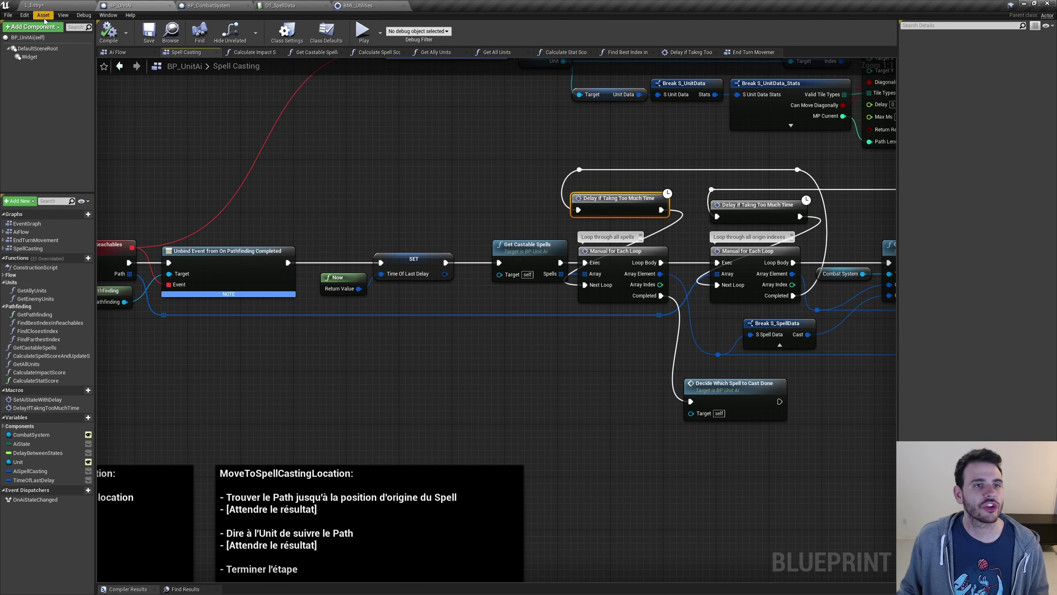
click(74, 4)
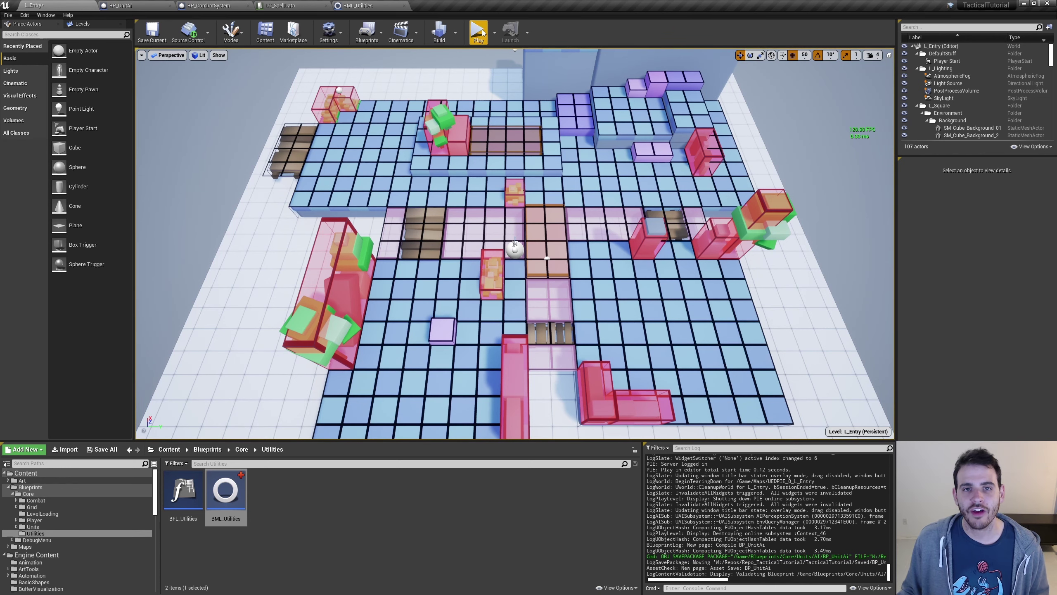
click(479, 33)
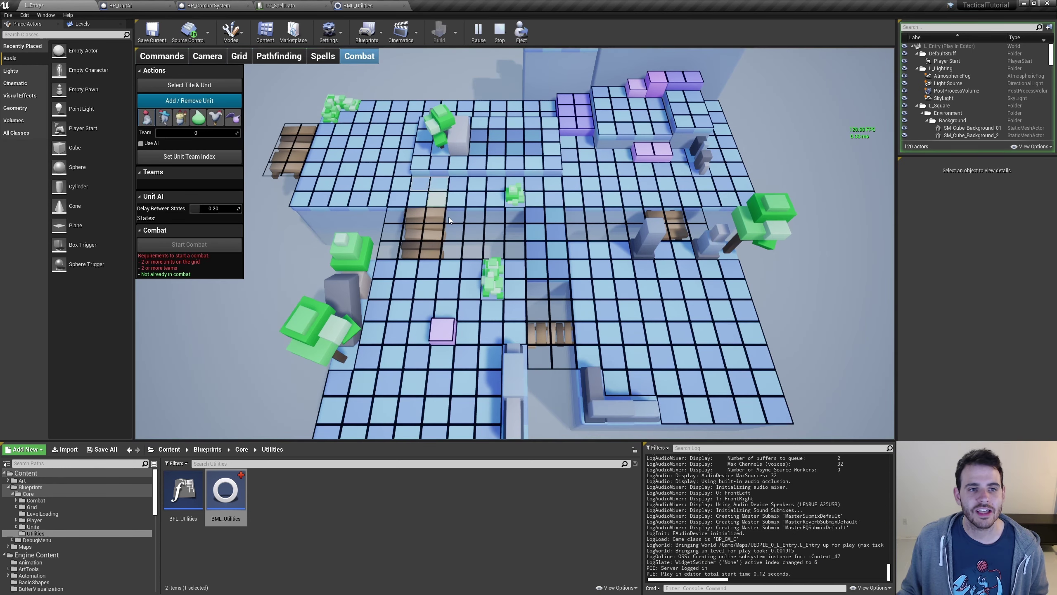